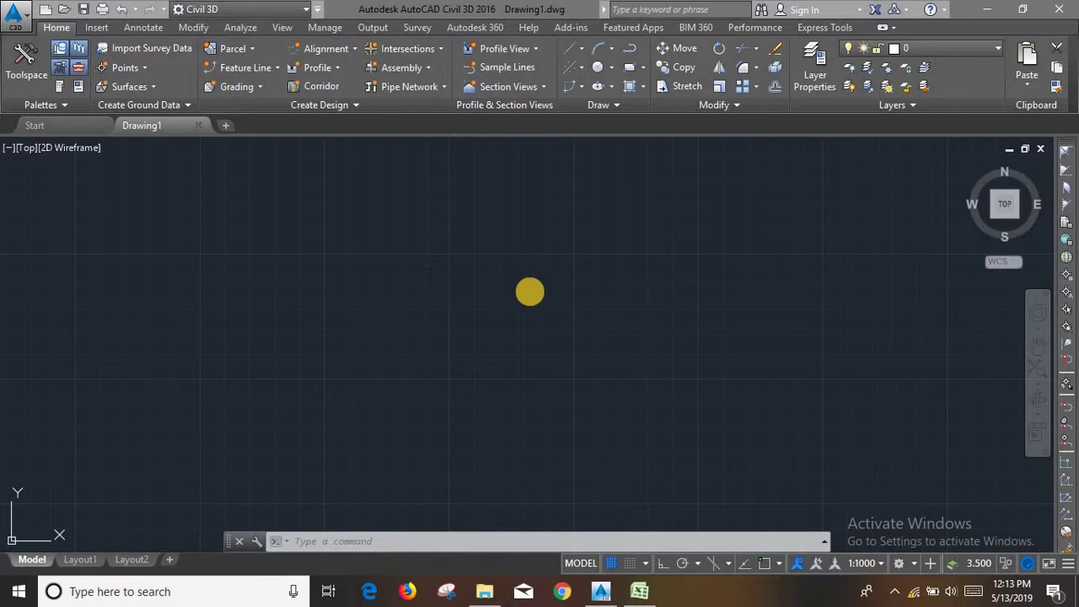
- Move from the empty Civil 3D drawing to the Survey coordinates workbook in Excel
left_click(525, 318)
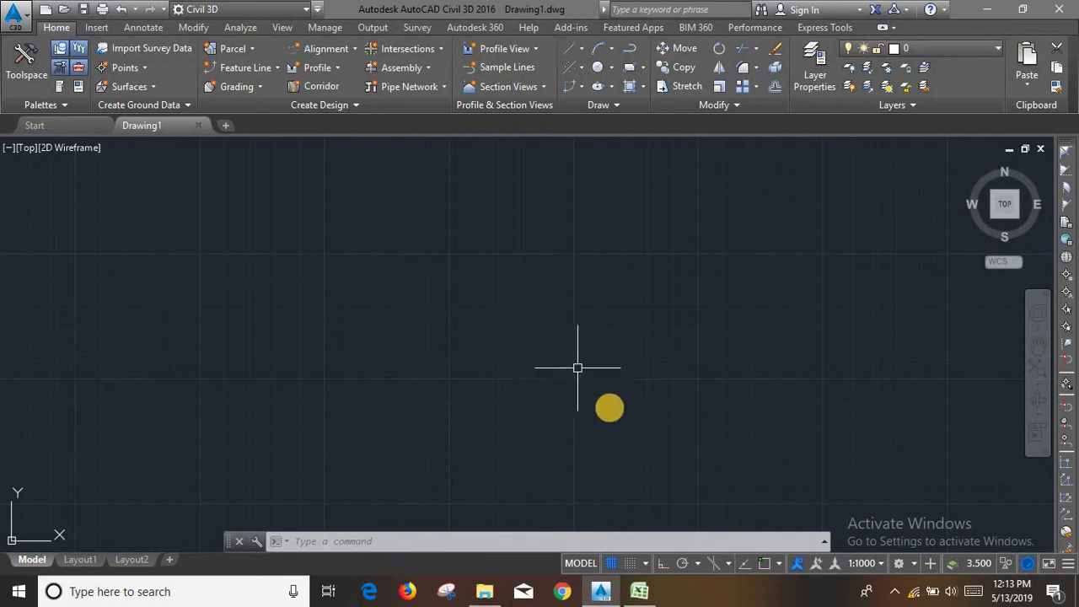
left_click(651, 599)
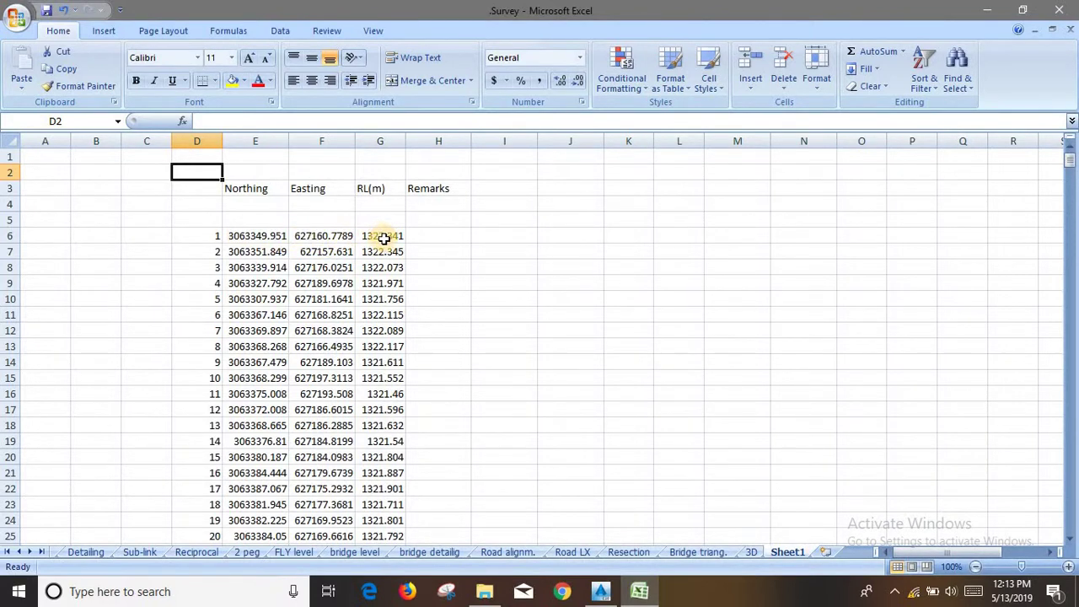
- Check the Northing, Easting and RL(m) values in the Survey sheet, then return to Civil 3D
left_click(384, 238)
left_click(260, 237)
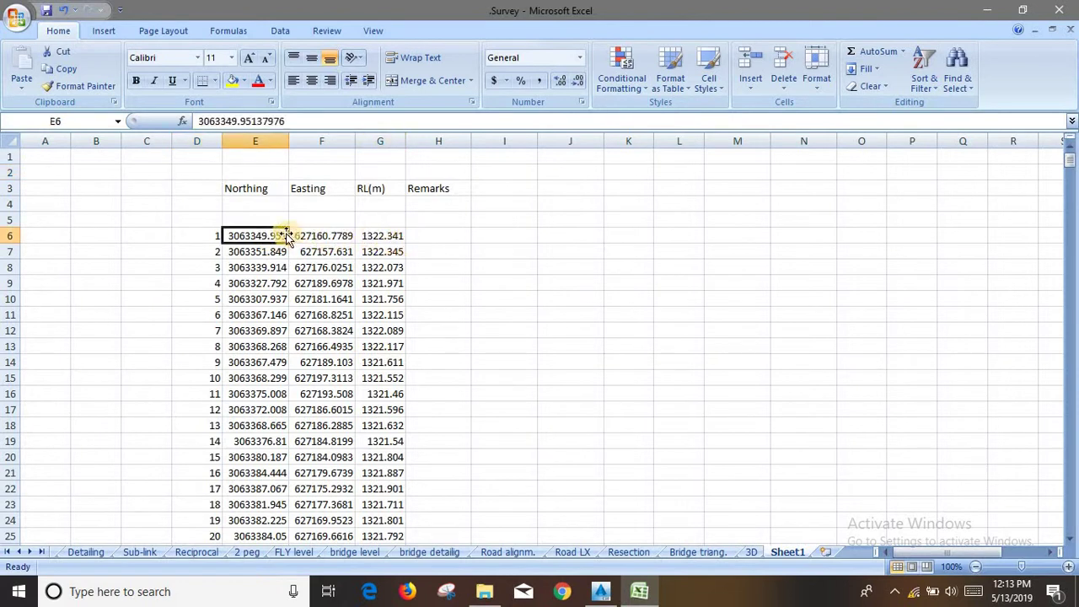
left_click_drag(313, 252, 382, 314)
left_click(540, 345)
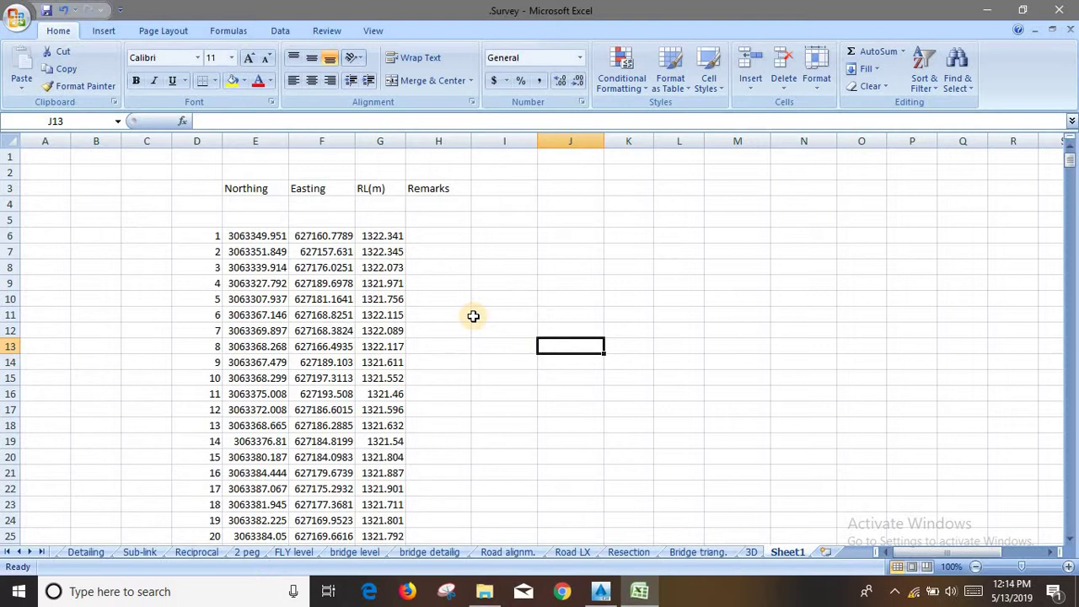
left_click(600, 591)
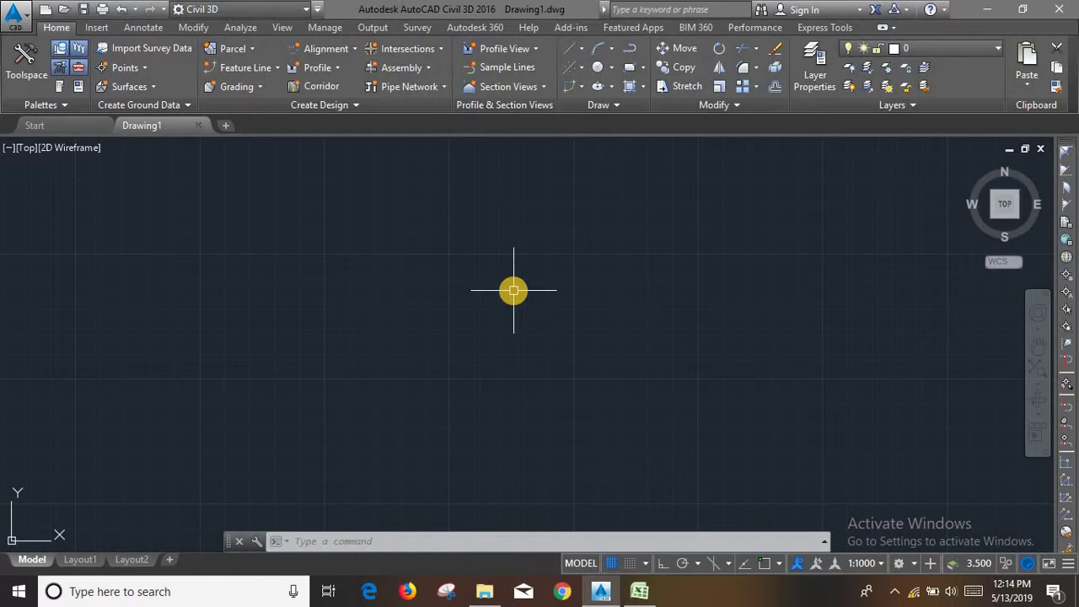
- Confirm with a selection window that Drawing1 is empty, then go back to the Survey workbook
left_click(504, 331)
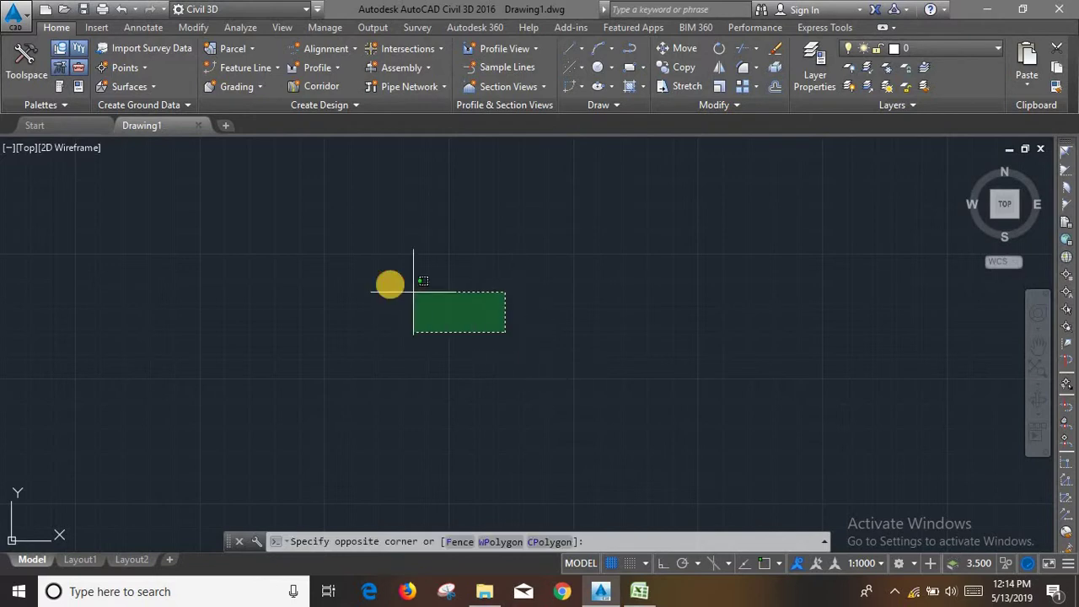
left_click(431, 289)
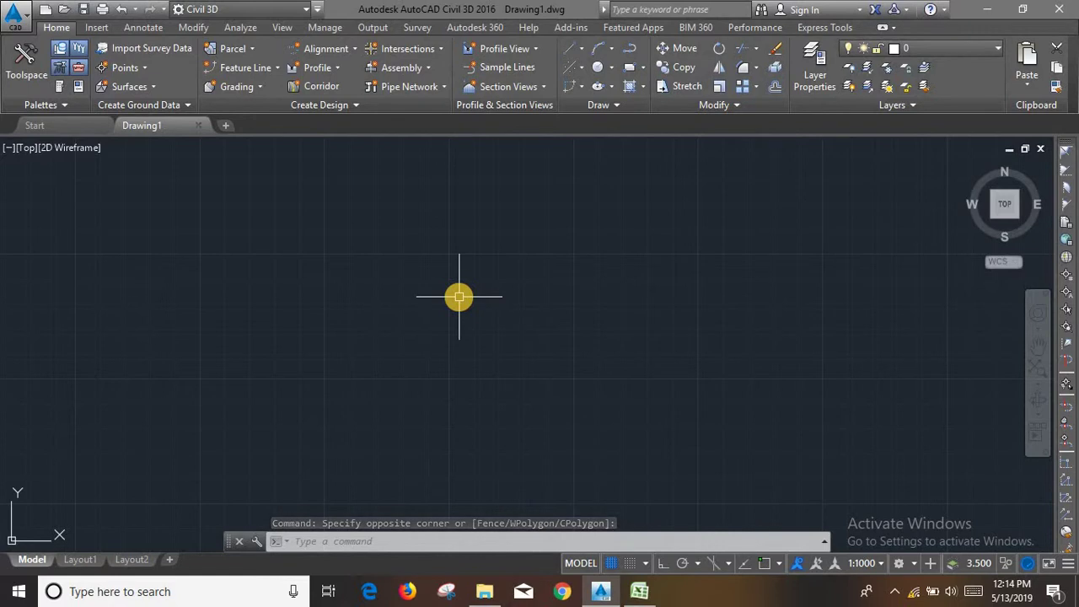
left_click(639, 591)
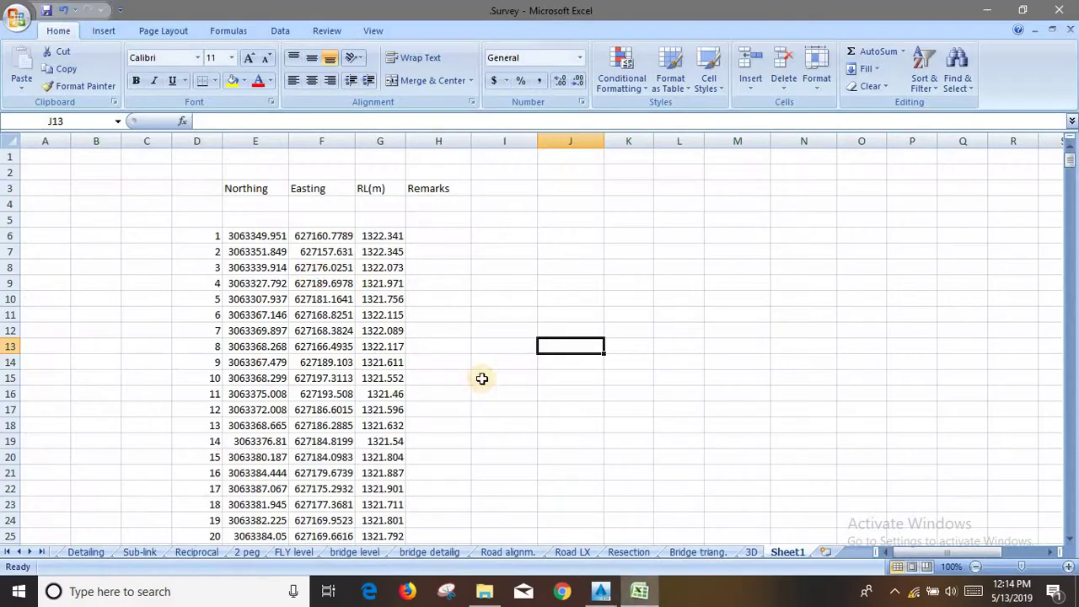
left_click(204, 235)
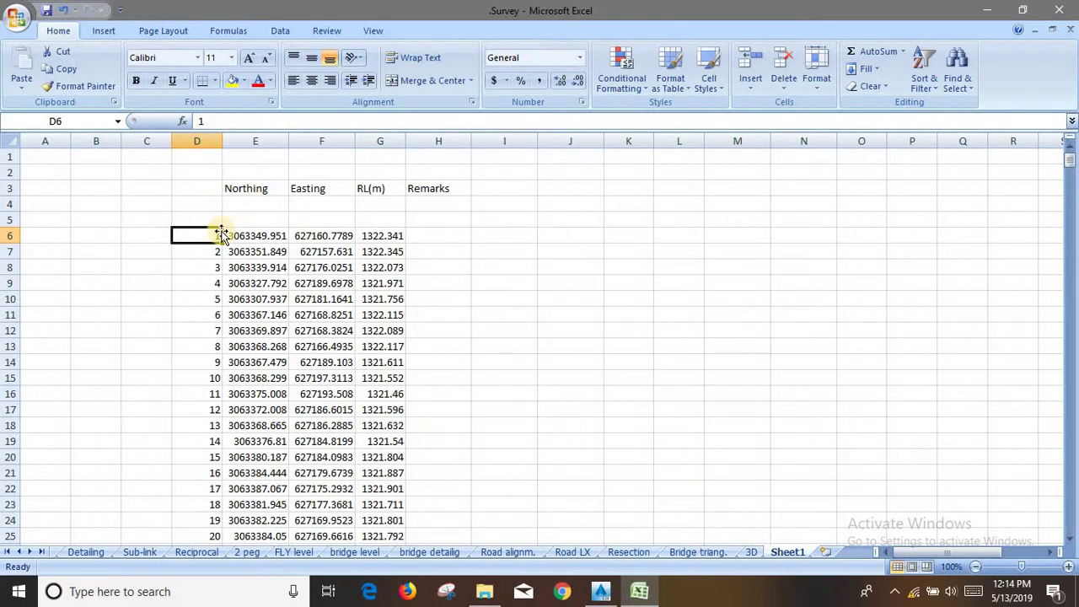
scroll(194, 270, "down", 6)
scroll(193, 294, "down", 14)
scroll(652, 301, "down", 5)
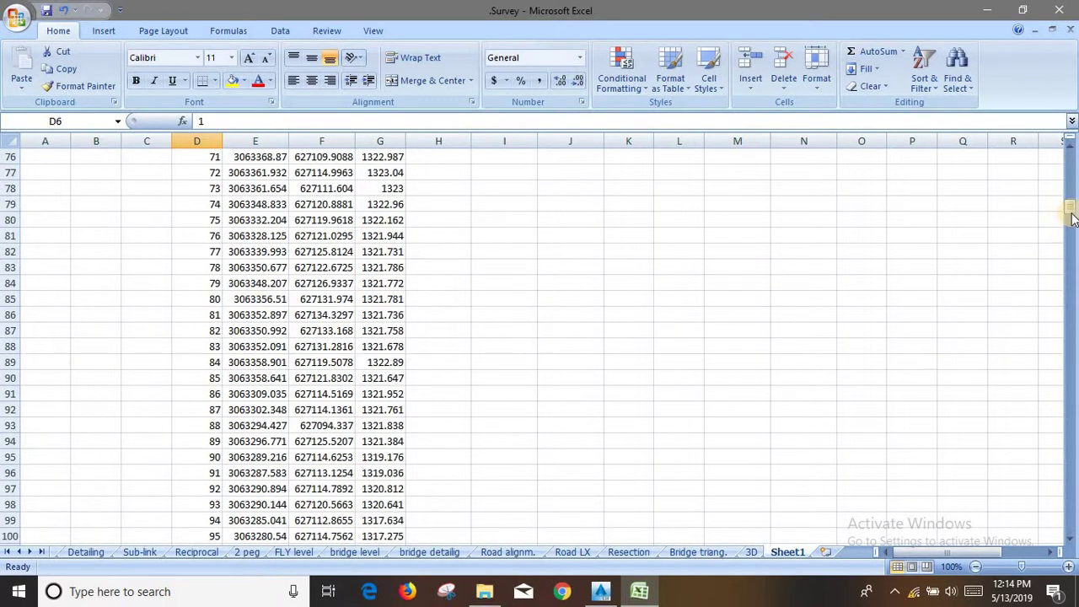
left_click_drag(1073, 218, 1069, 523)
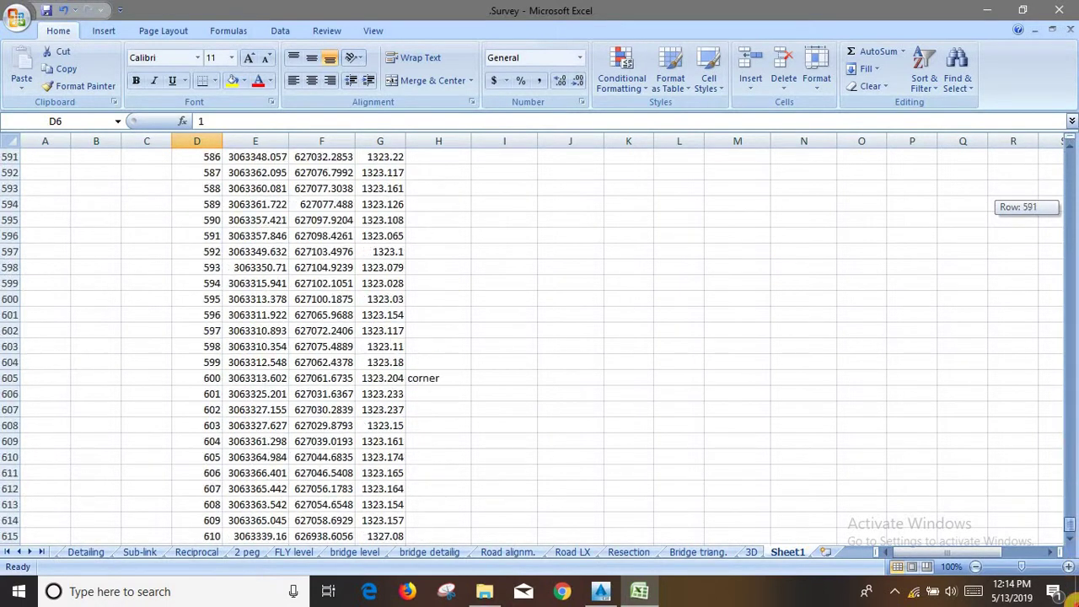
mouse_move(229, 537)
left_mouse_down()
mouse_move(400, 548)
mouse_move(447, 361)
left_mouse_up()
scroll(725, 381, "up", 6)
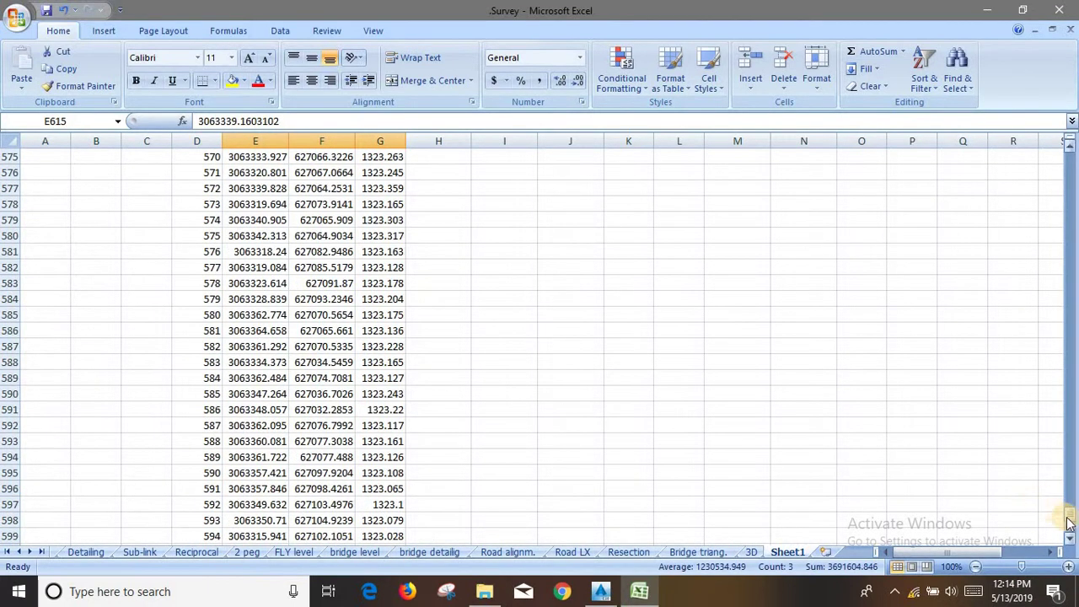
left_click_drag(1069, 522, 1069, 150)
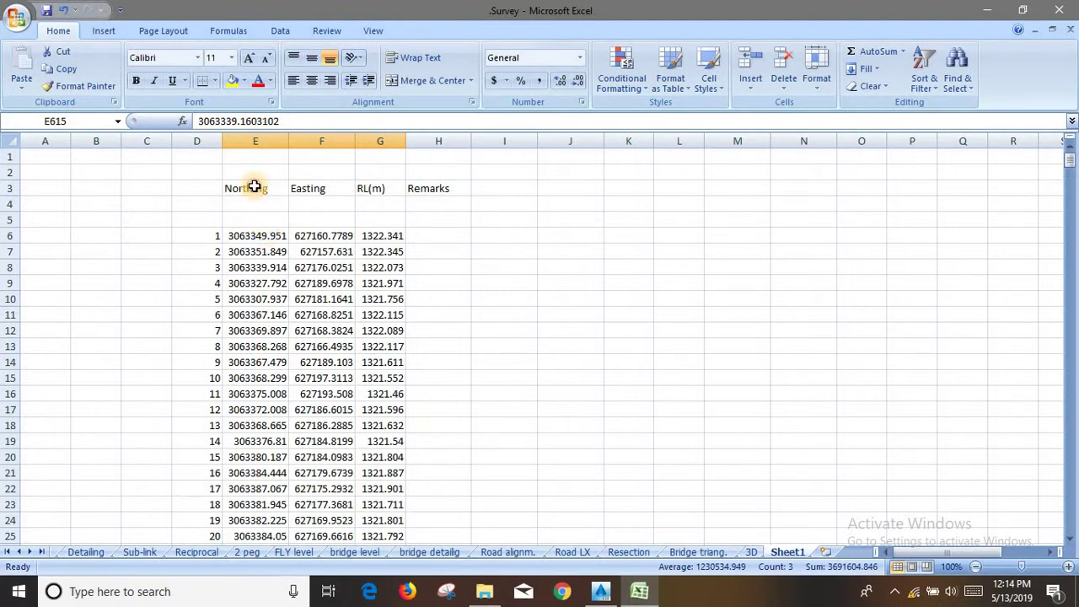
left_click(253, 187)
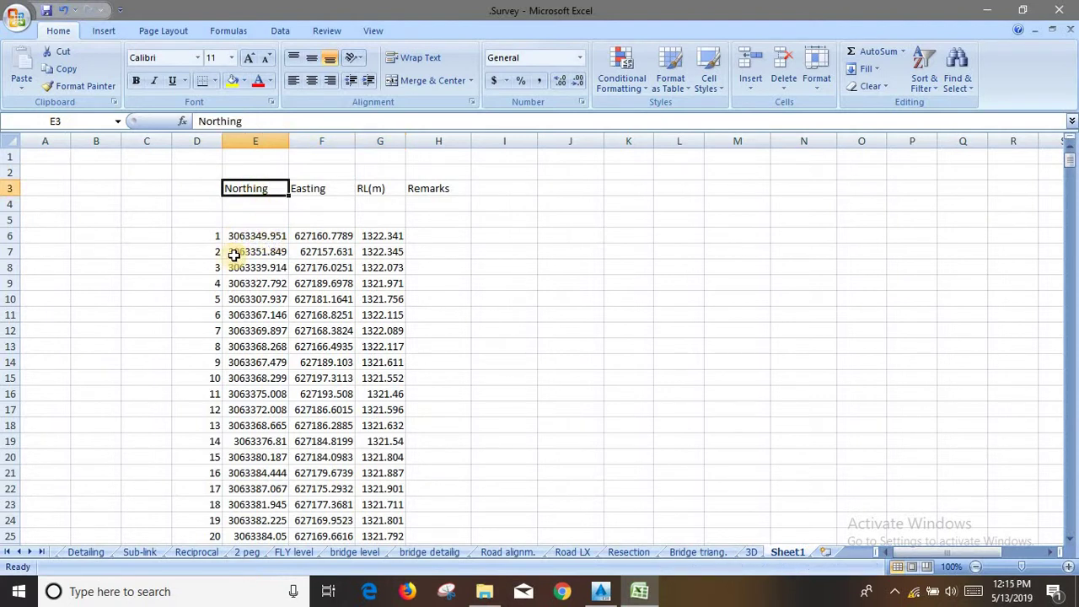
left_click(315, 188)
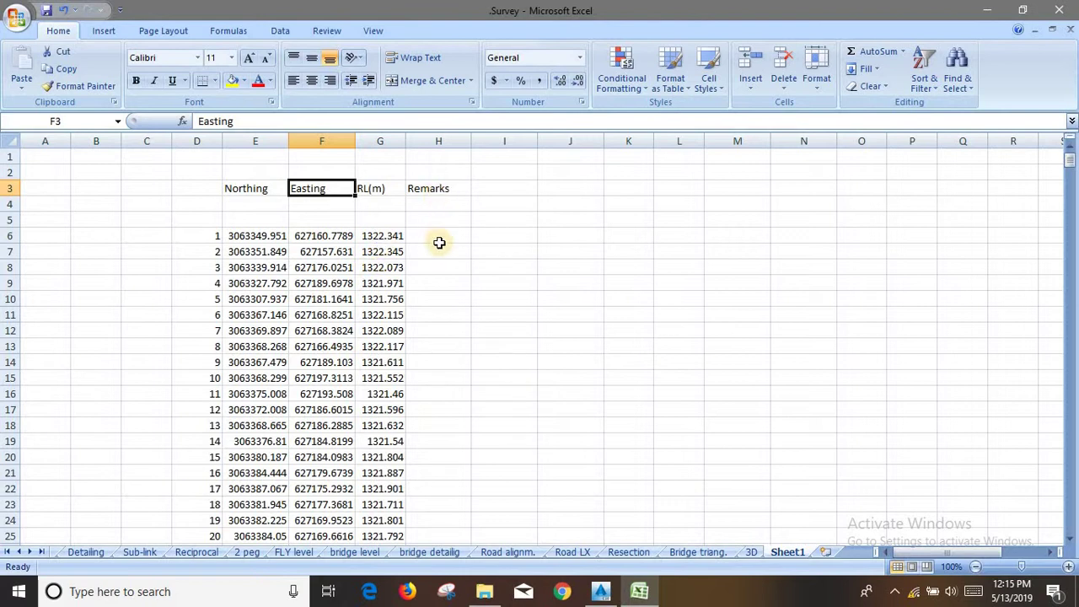
scroll(438, 253, "down", 12)
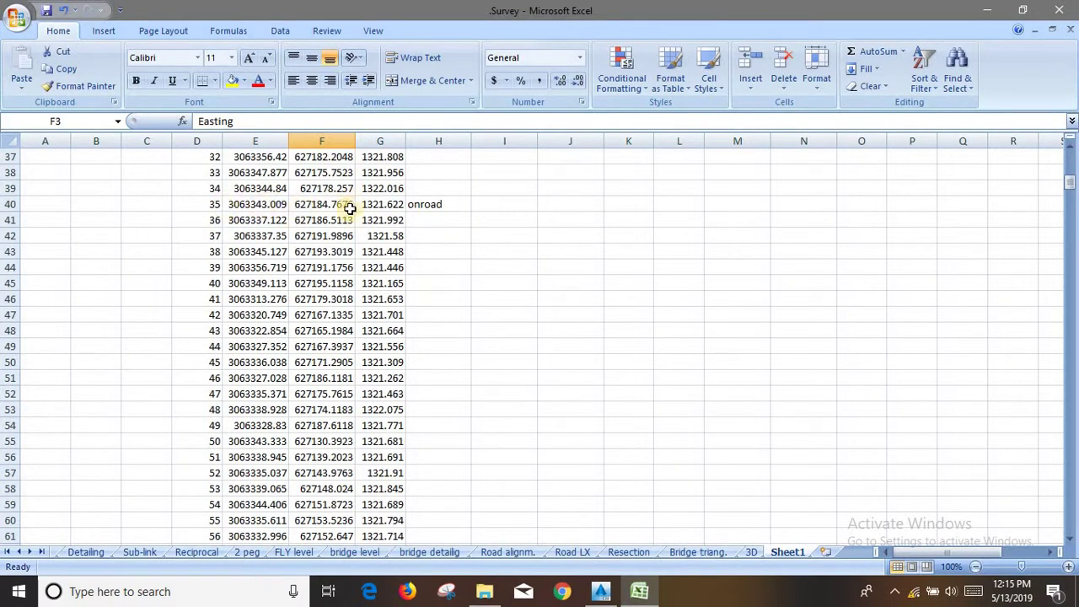
left_click(423, 204)
scroll(426, 215, "down", 9)
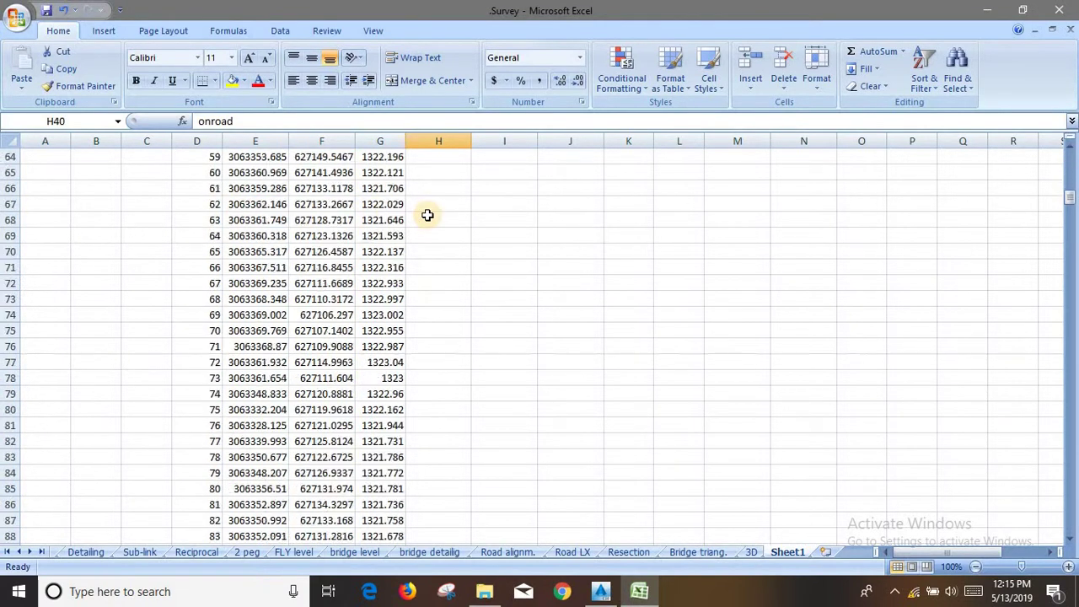
scroll(426, 214, "down", 7)
scroll(434, 236, "down", 5)
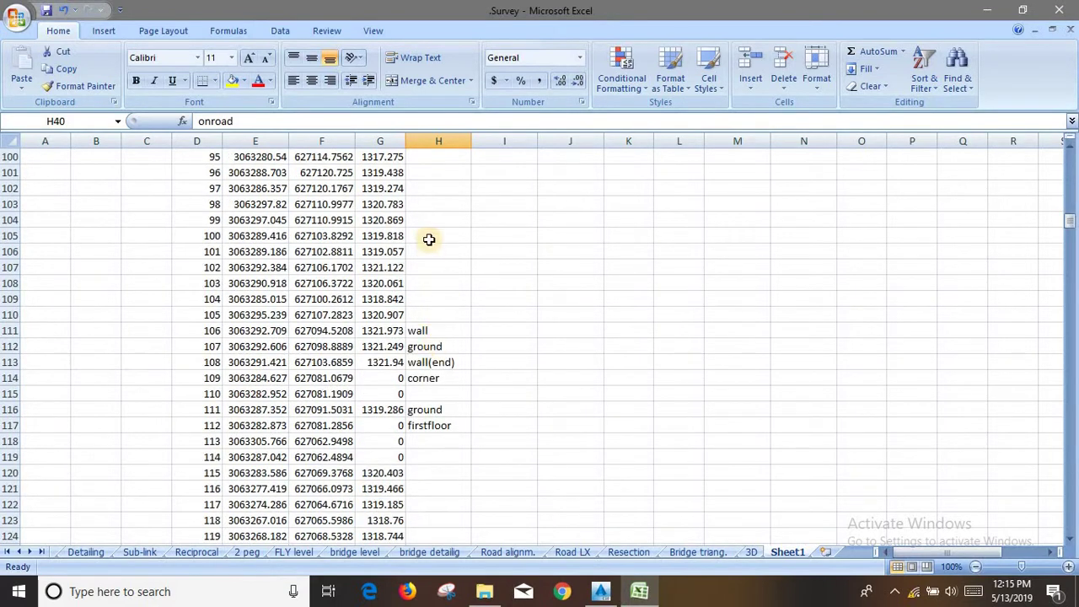
scroll(426, 238, "up", 6)
scroll(426, 239, "up", 7)
scroll(428, 239, "up", 9)
scroll(427, 239, "up", 9)
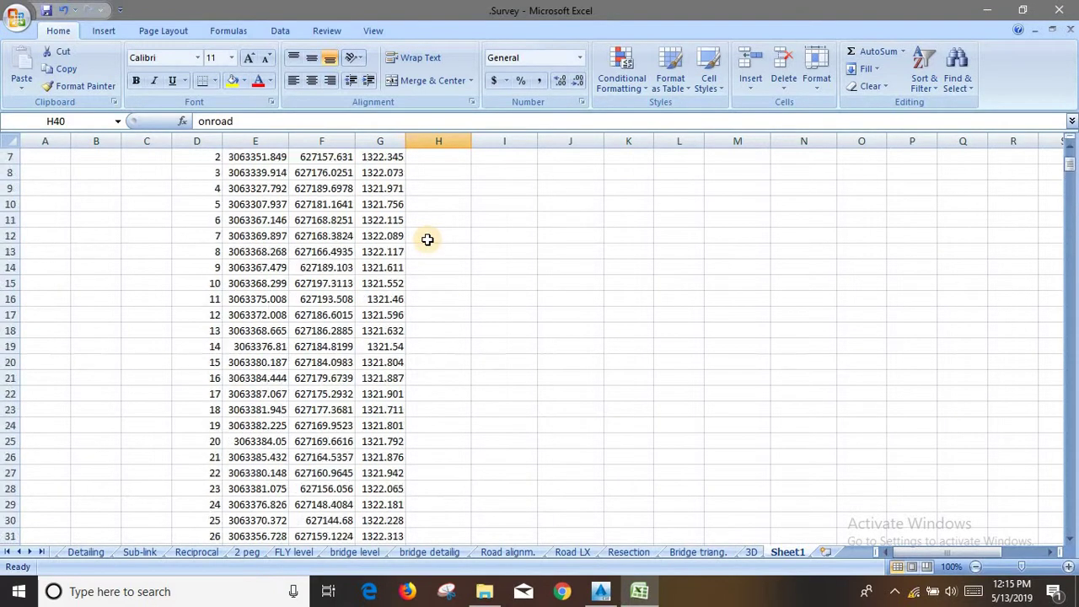
scroll(426, 238, "up", 2)
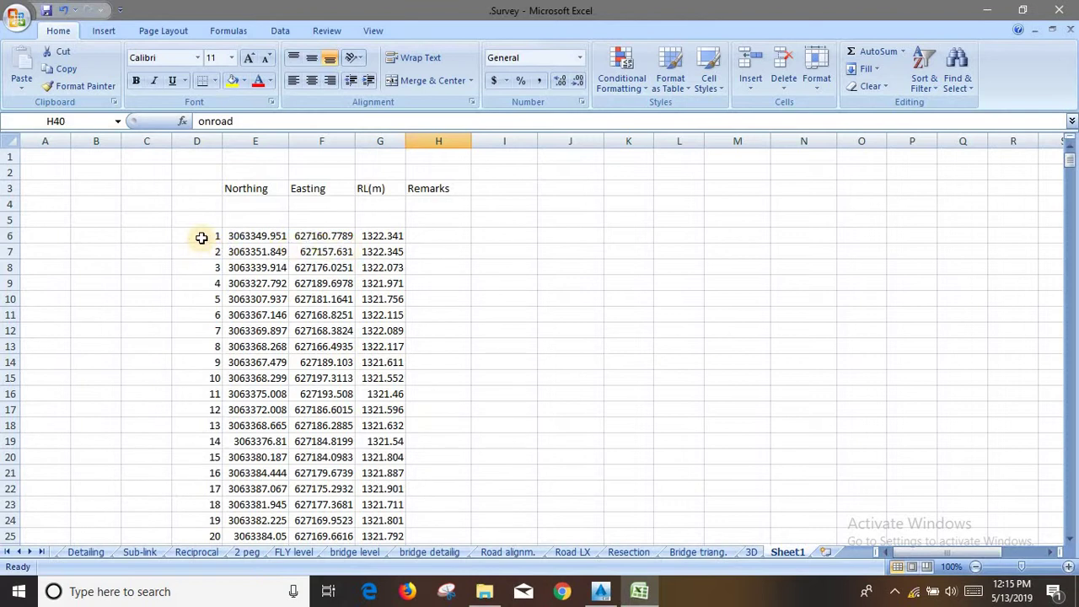
left_click(207, 270)
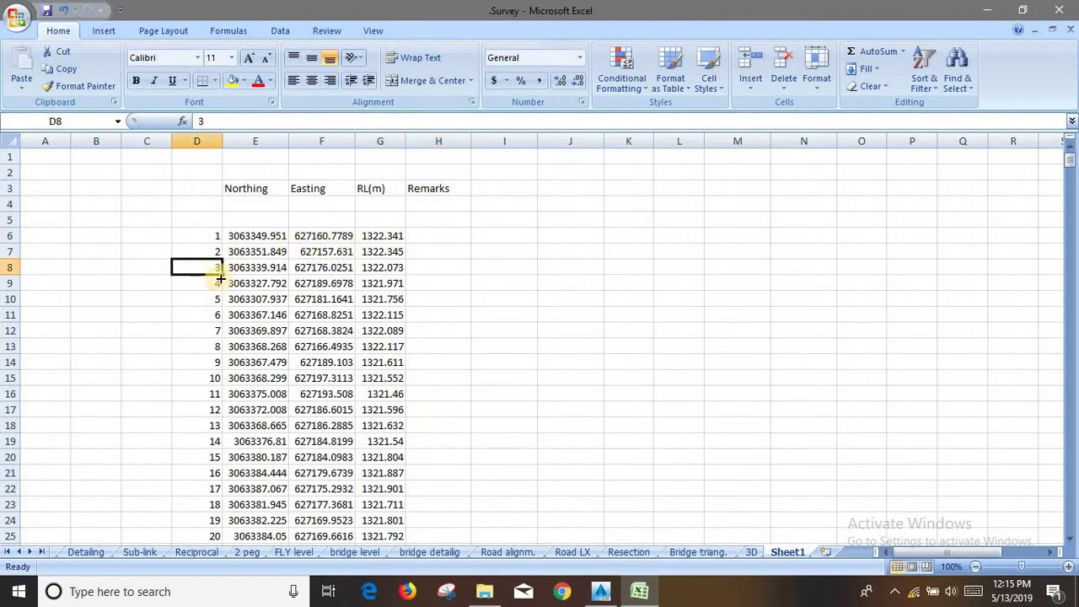
left_click(265, 268)
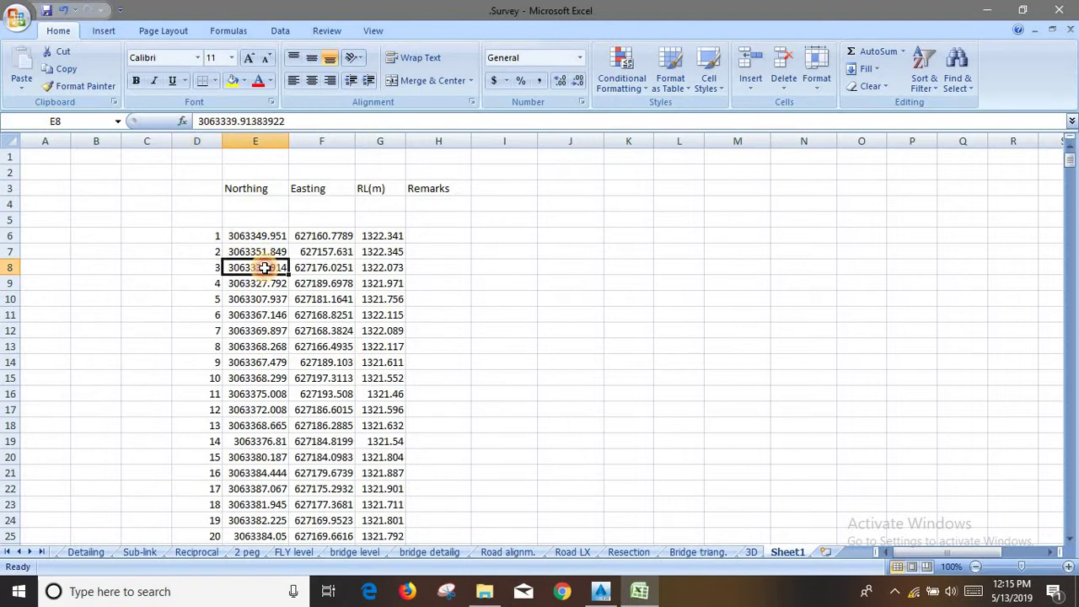
left_click(321, 267)
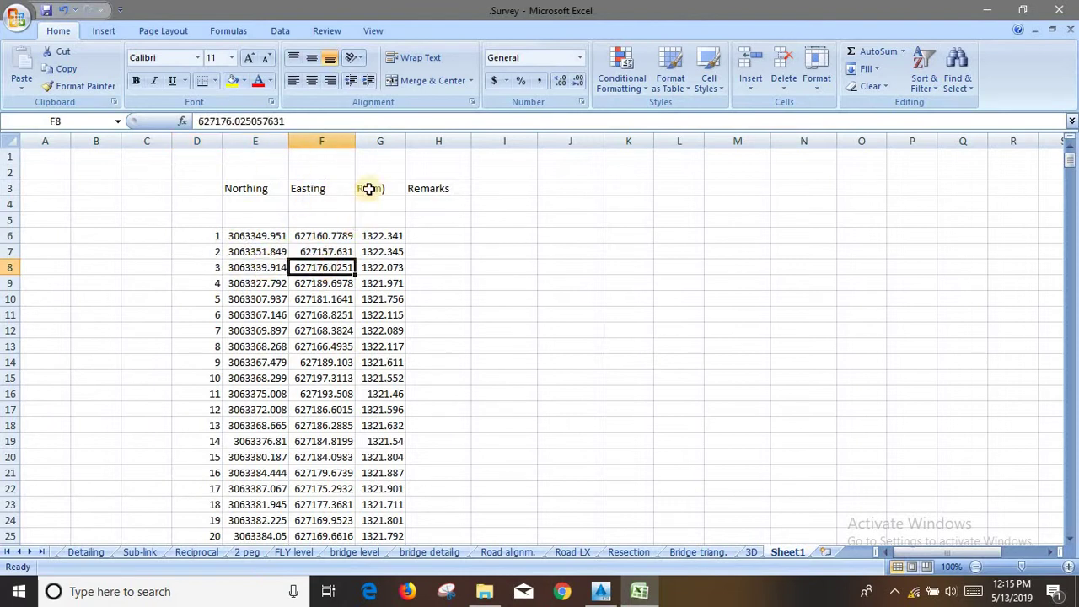
left_click(379, 267)
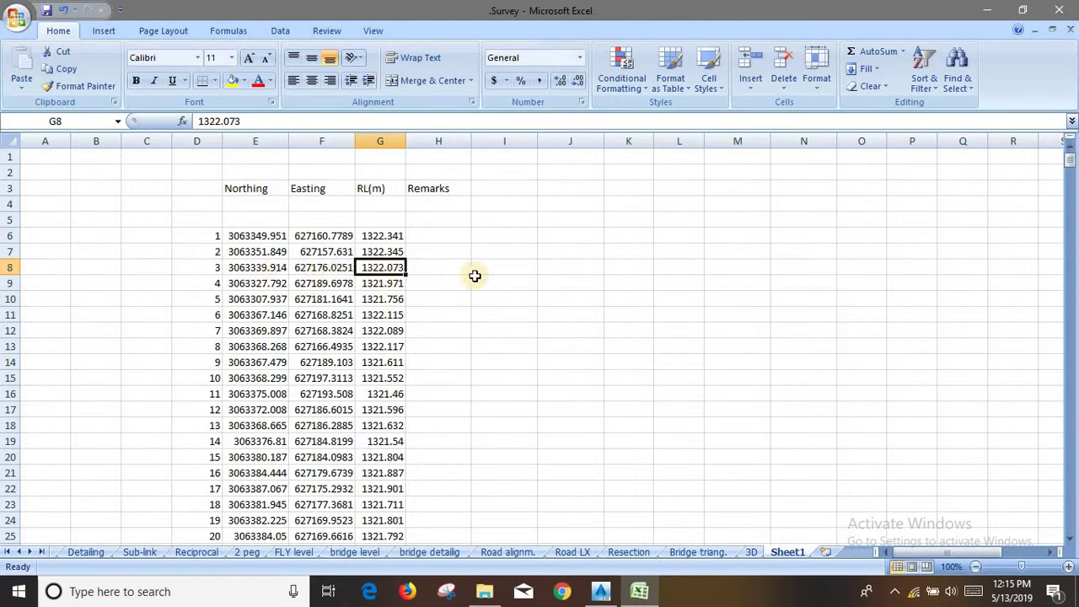
- Start Insert > Points from File up to adding a source file, then return to Excel
left_click(603, 592)
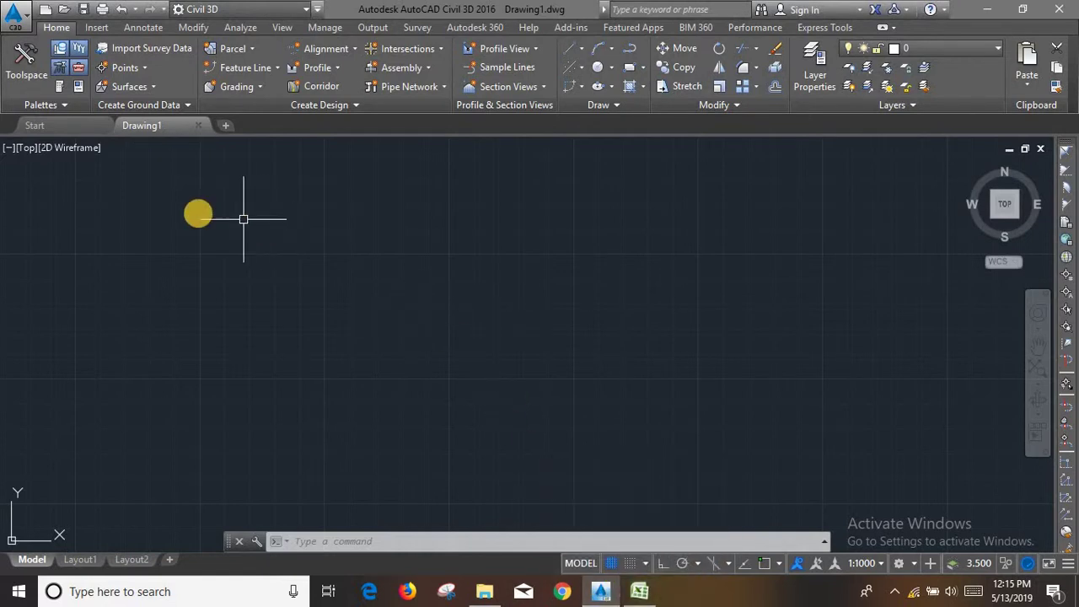
left_click(98, 32)
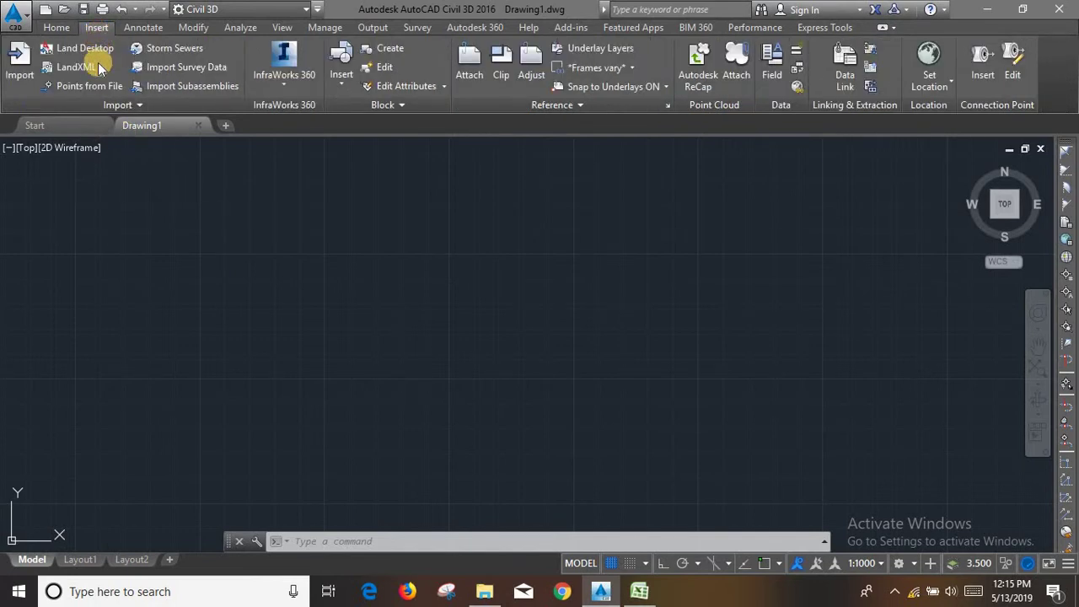
left_click(94, 85)
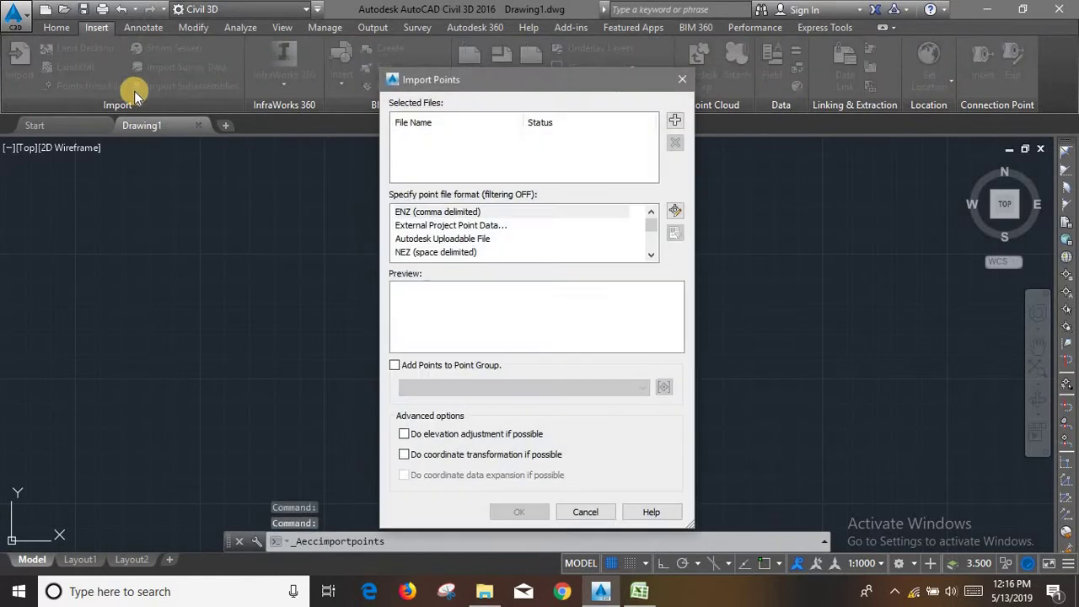
left_click(676, 121)
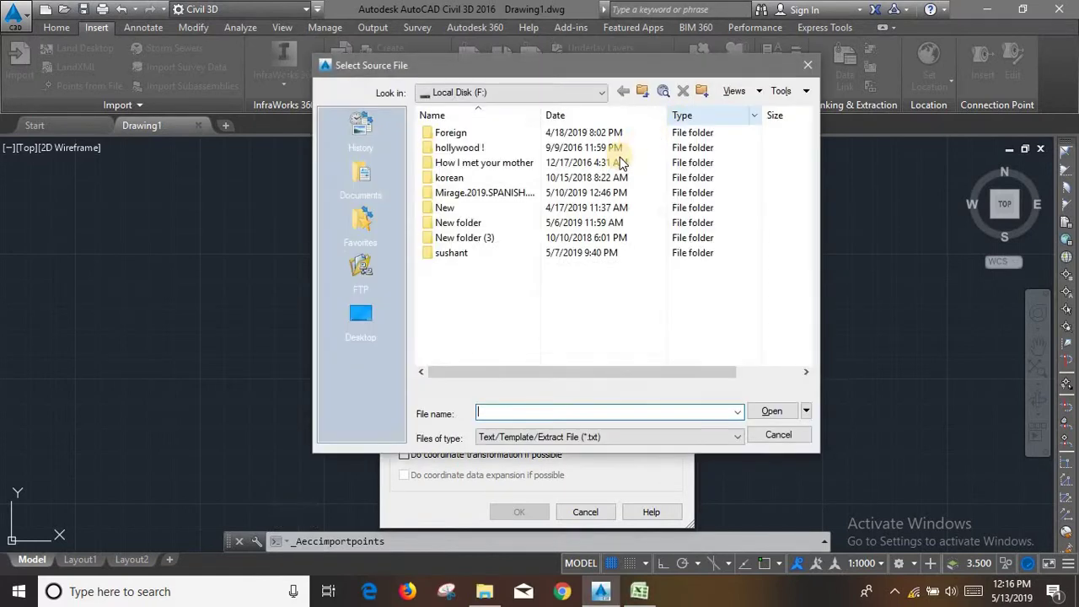
left_click(639, 591)
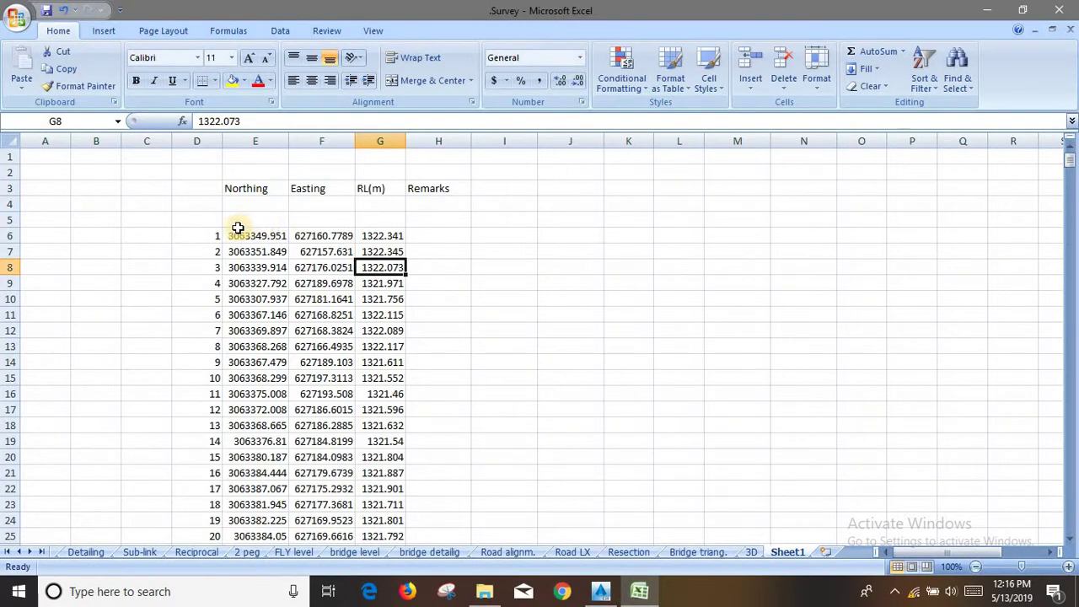
- Copy the survey point table D6:H615, point numbers through Remarks, and bring up File Explorer
left_click_drag(208, 236, 401, 253)
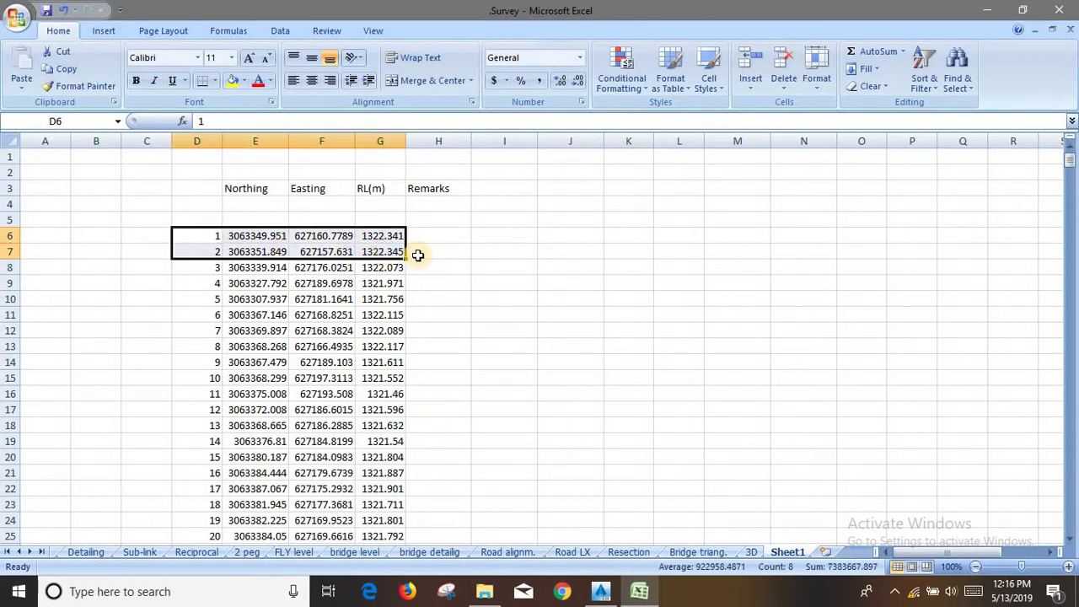
key("ctrl+shift+Down")
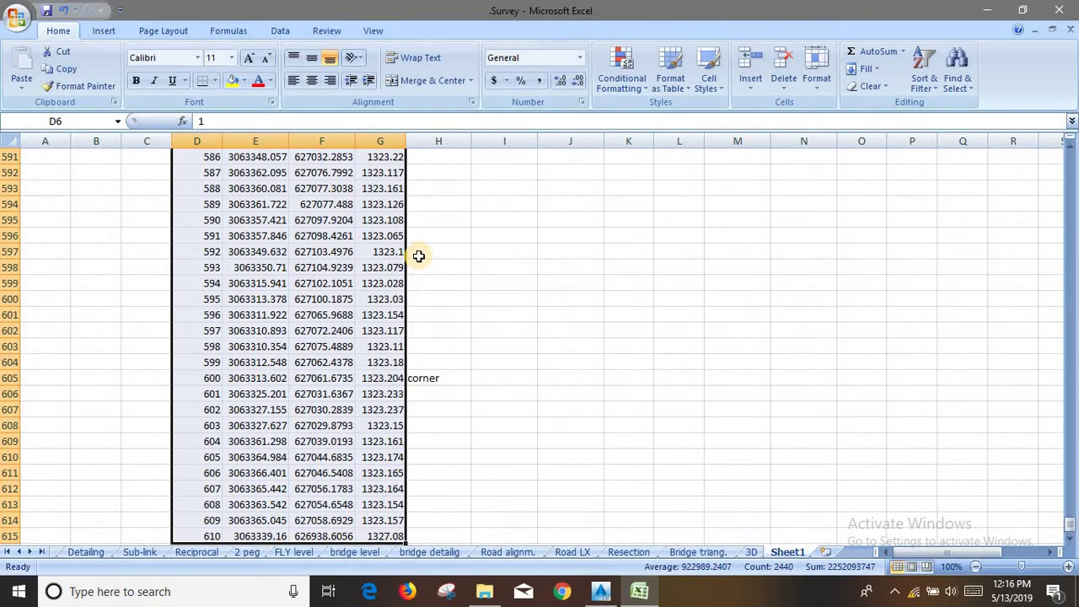
key("shift+Right")
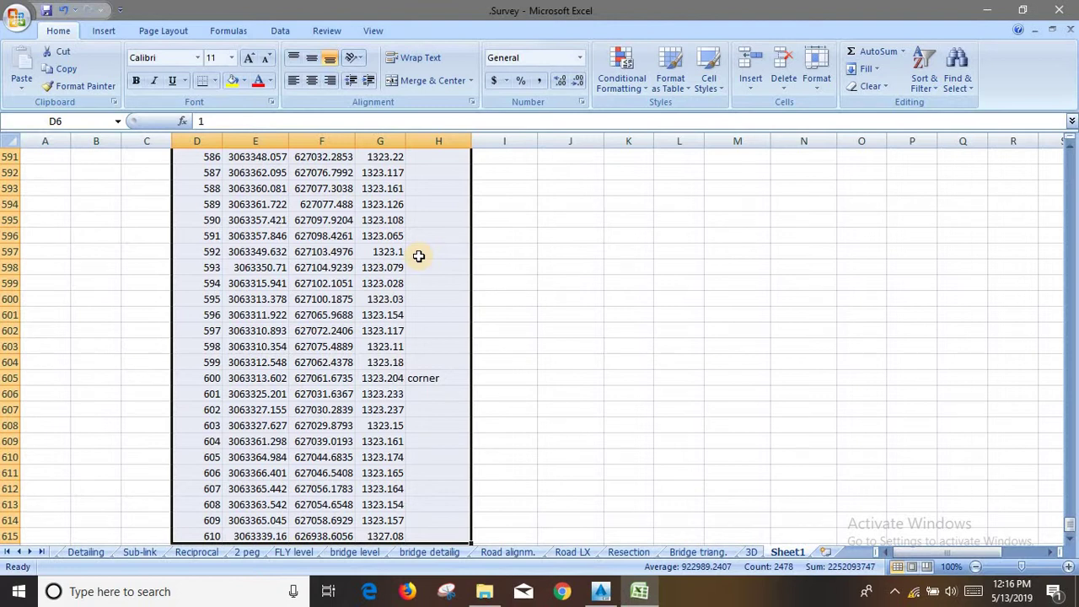
key("ctrl+c")
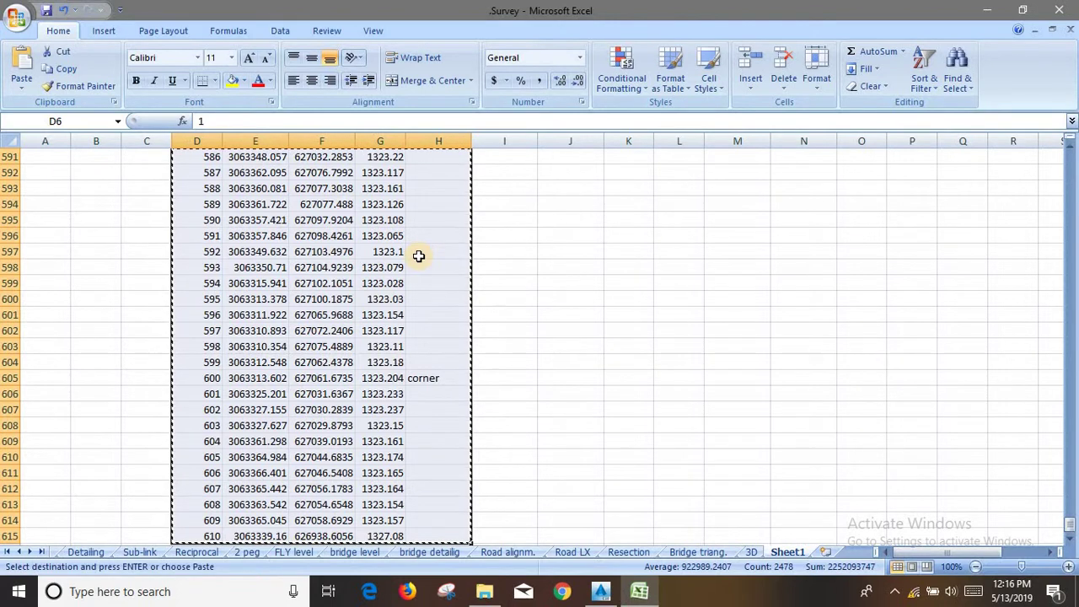
left_click(484, 591)
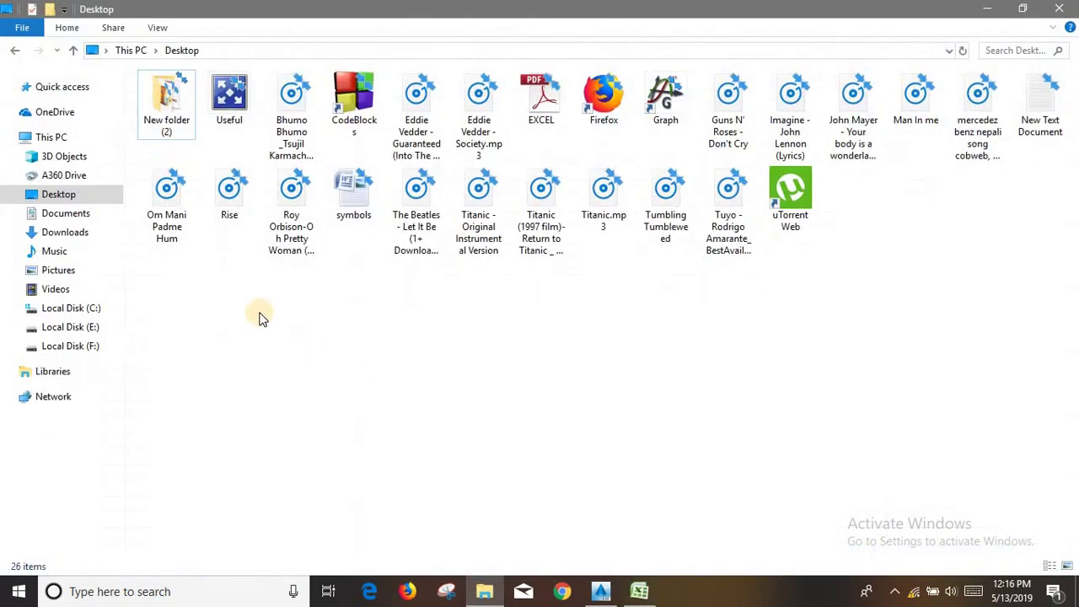
- Create a new empty text document named 'detailing' in the Desktop folder
left_click(64, 196)
right_click(529, 299)
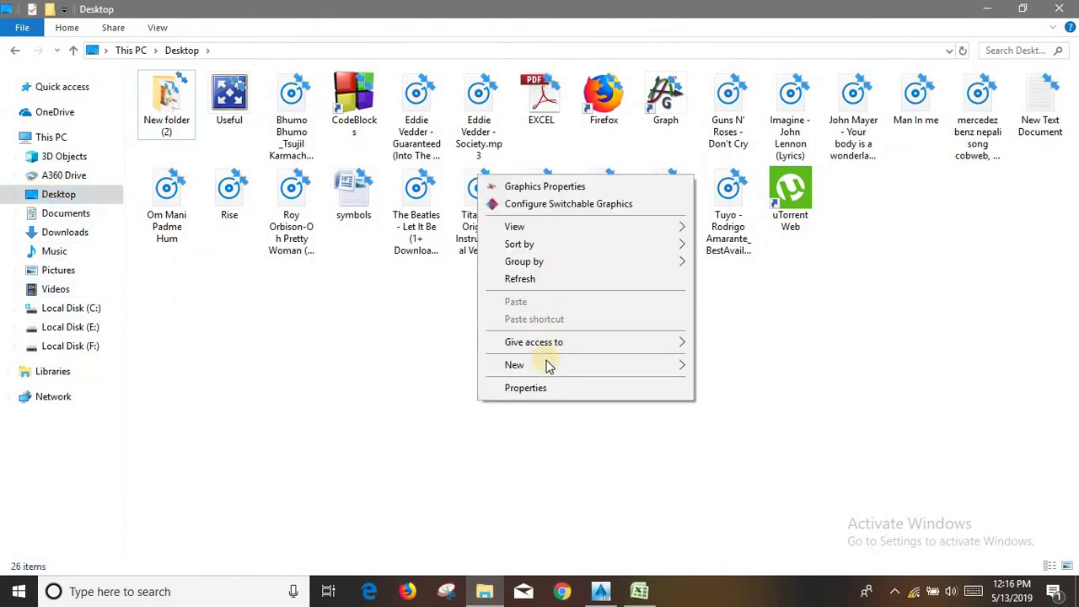
mouse_move(515, 365)
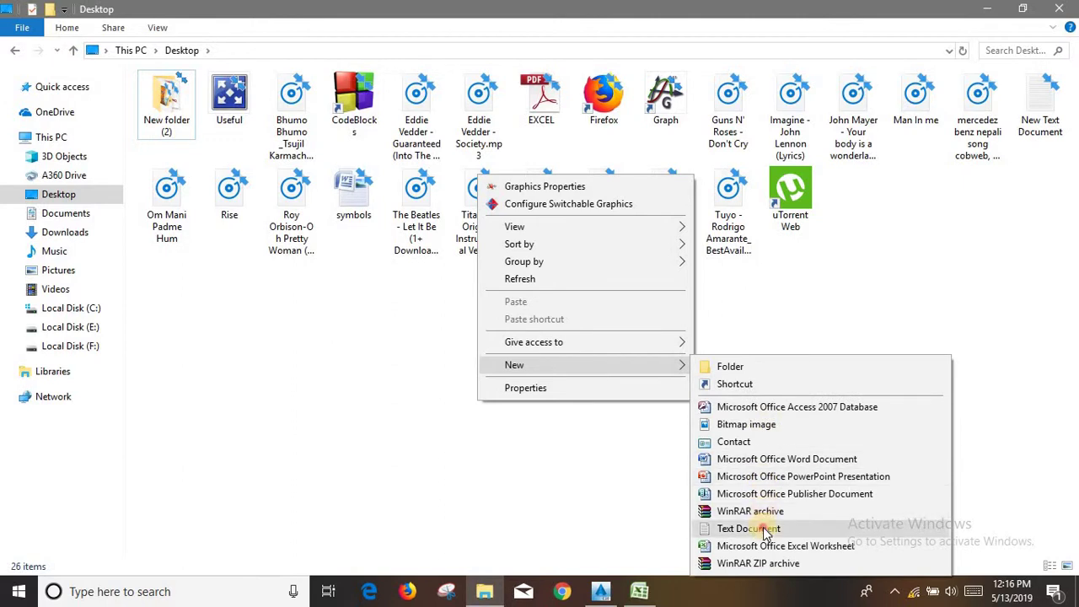
left_click(765, 528)
type("det")
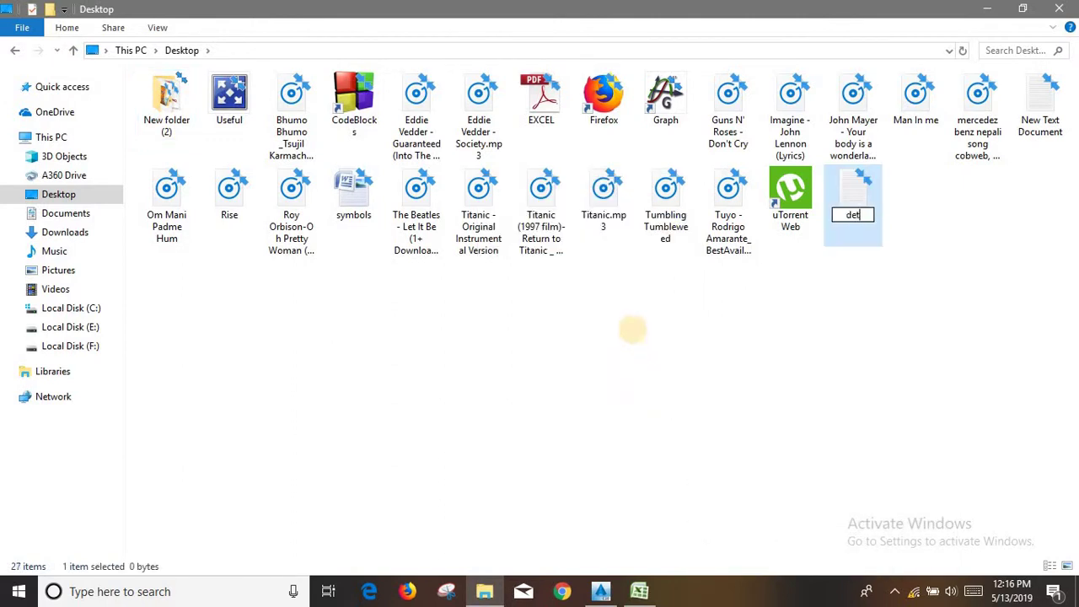
type("ailing")
key("Return")
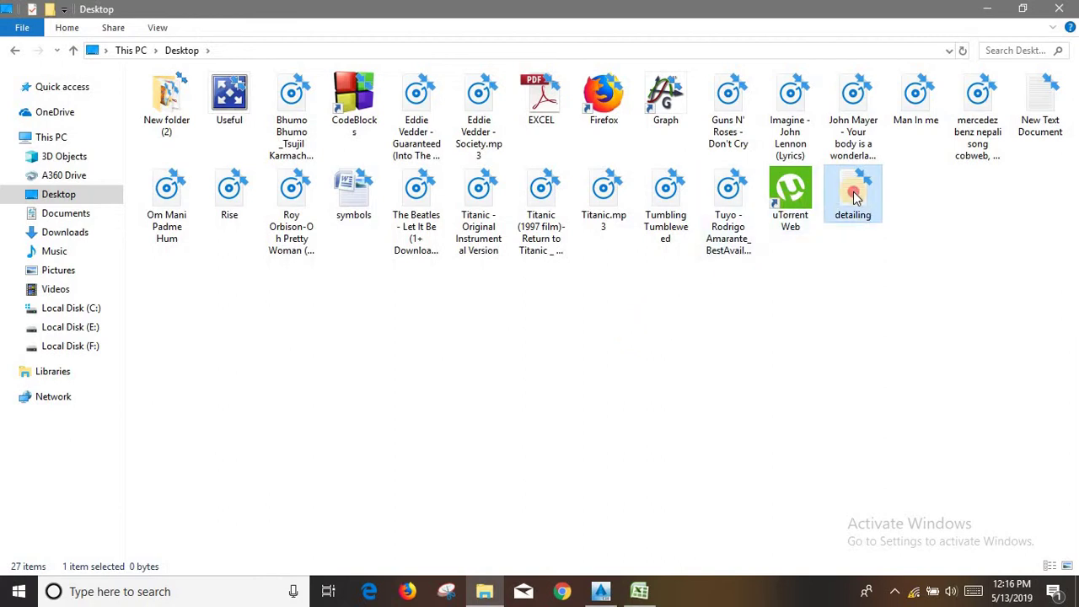
- Paste the copied survey rows 1–610 into detailing.txt, saving and closing Notepad
double_click(854, 189)
left_click(524, 289)
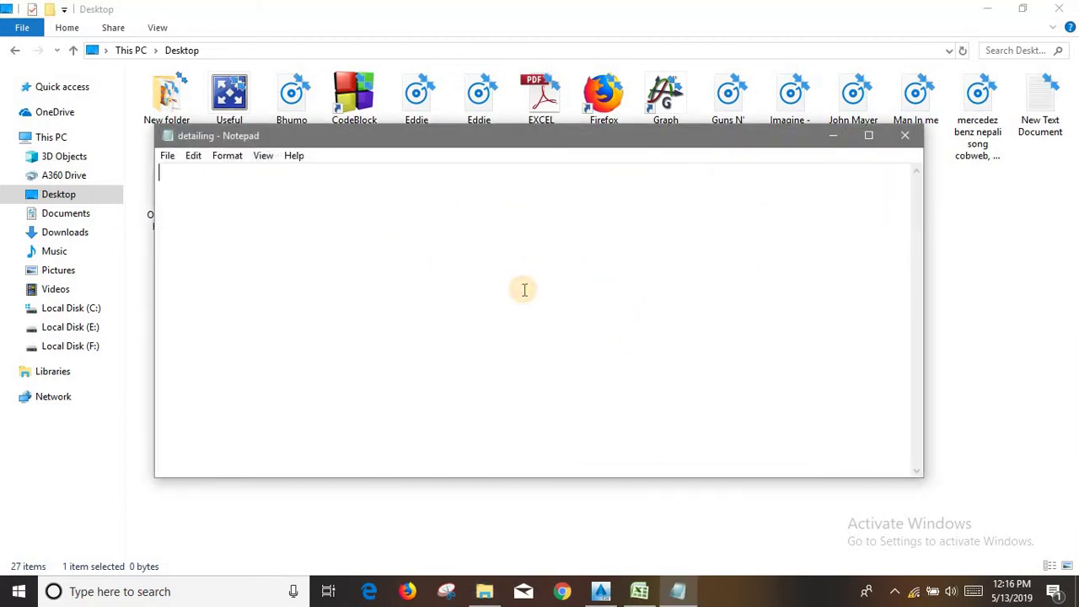
key("ctrl+v")
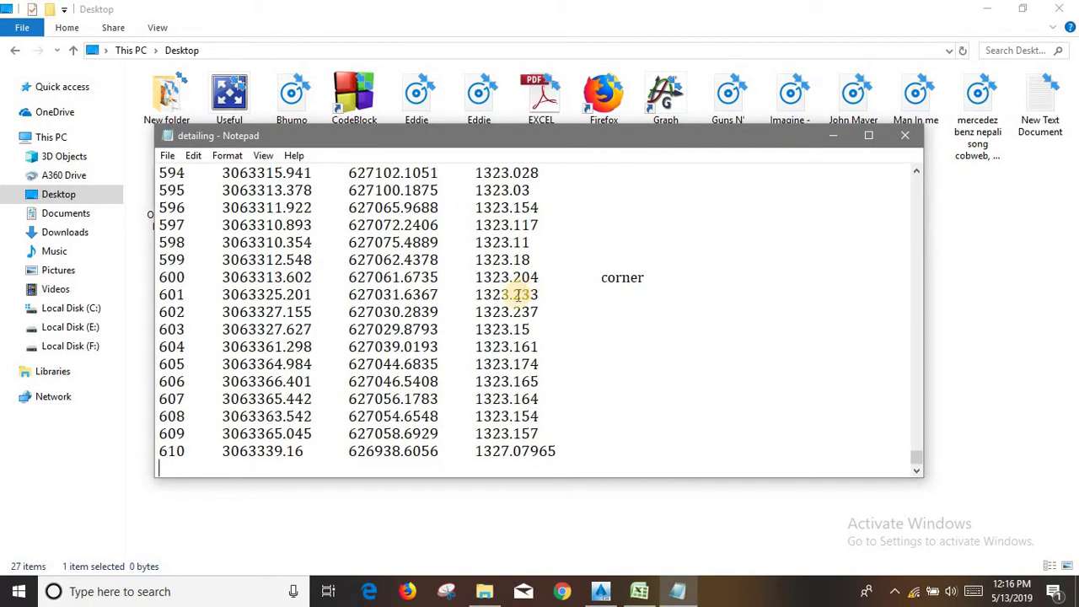
scroll(517, 294, "up", 1)
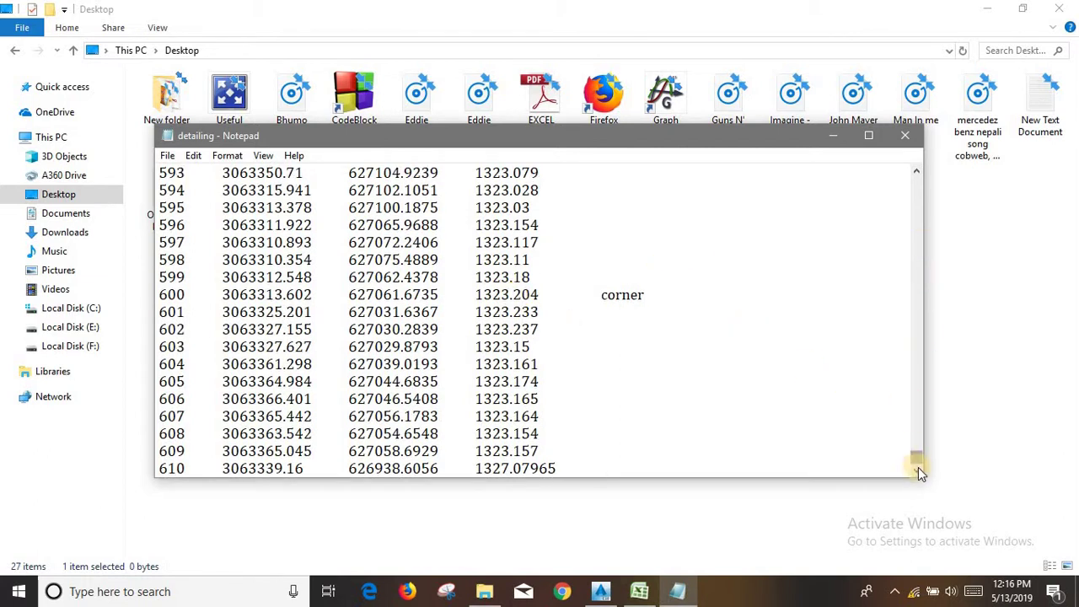
left_click_drag(918, 467, 919, 295)
left_click_drag(932, 203, 934, 149)
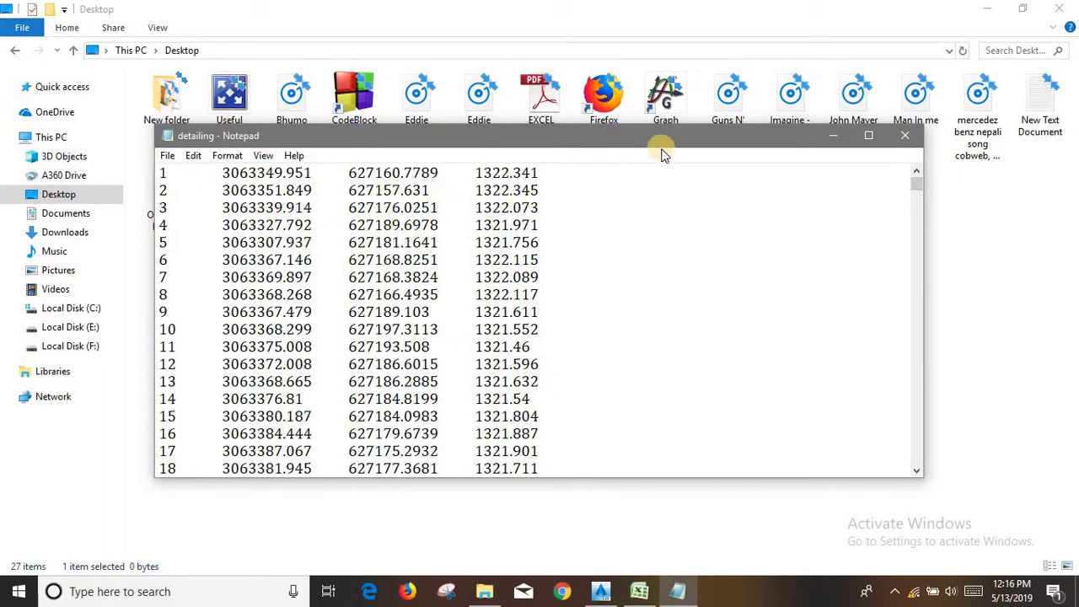
left_click(903, 134)
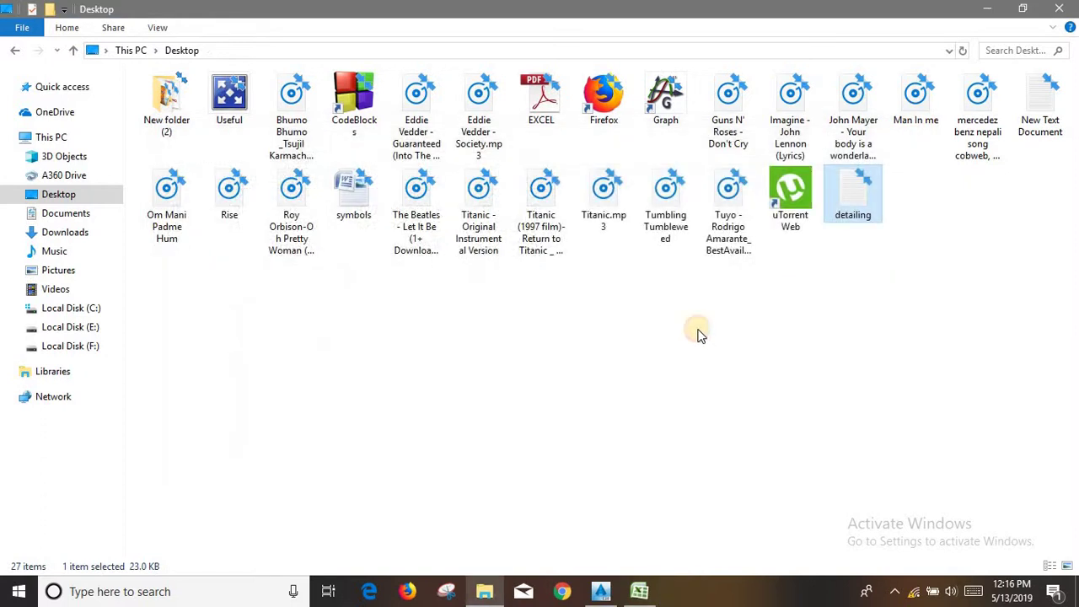
- Pick detailing.txt from the Desktop as the Import Points source file
left_click(600, 591)
left_click(364, 319)
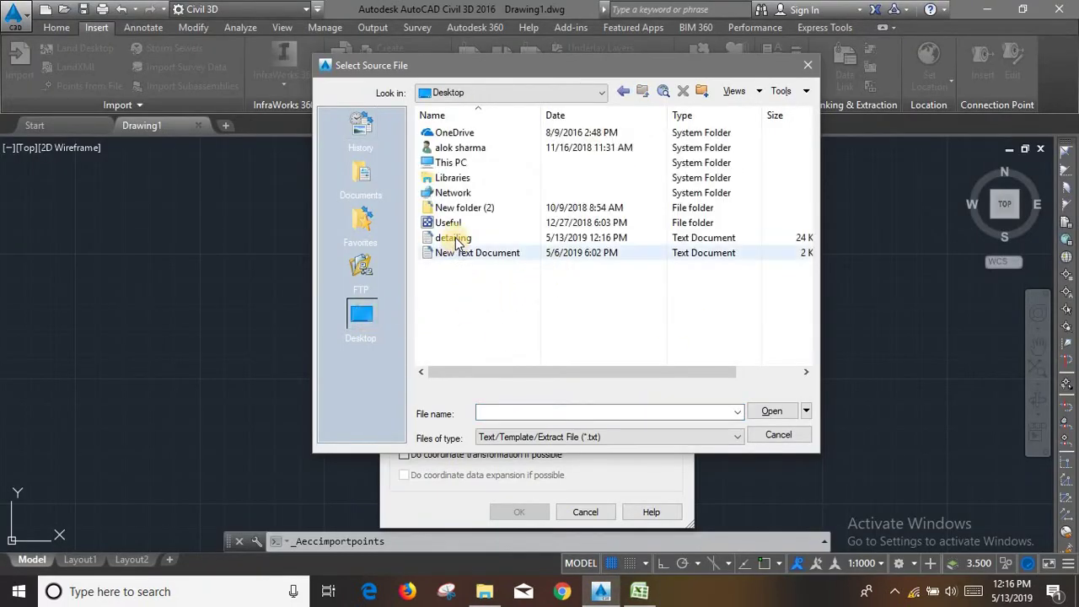
left_click(447, 239)
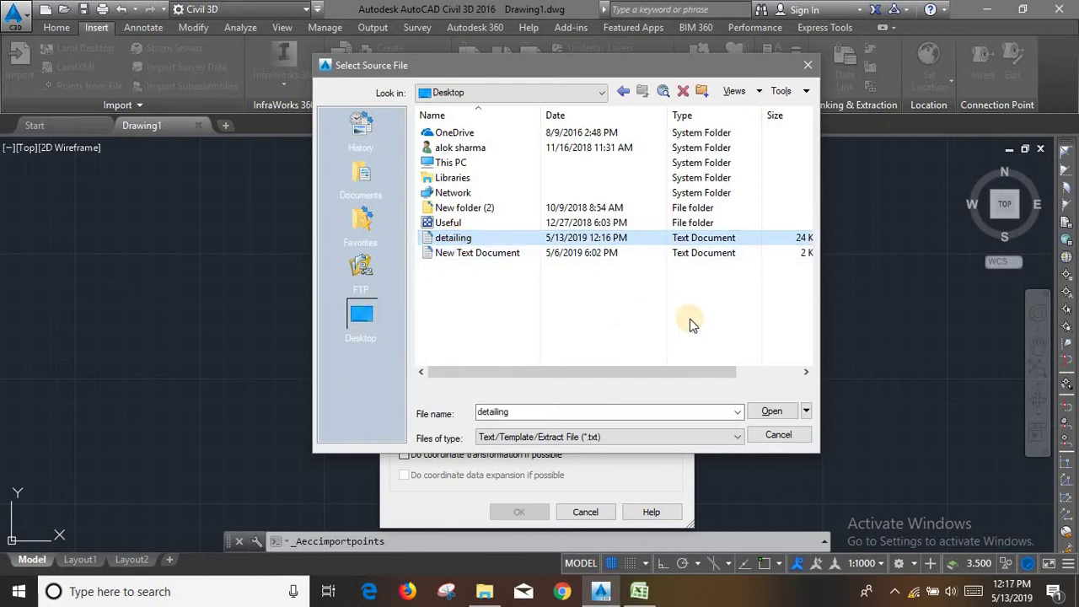
left_click(765, 410)
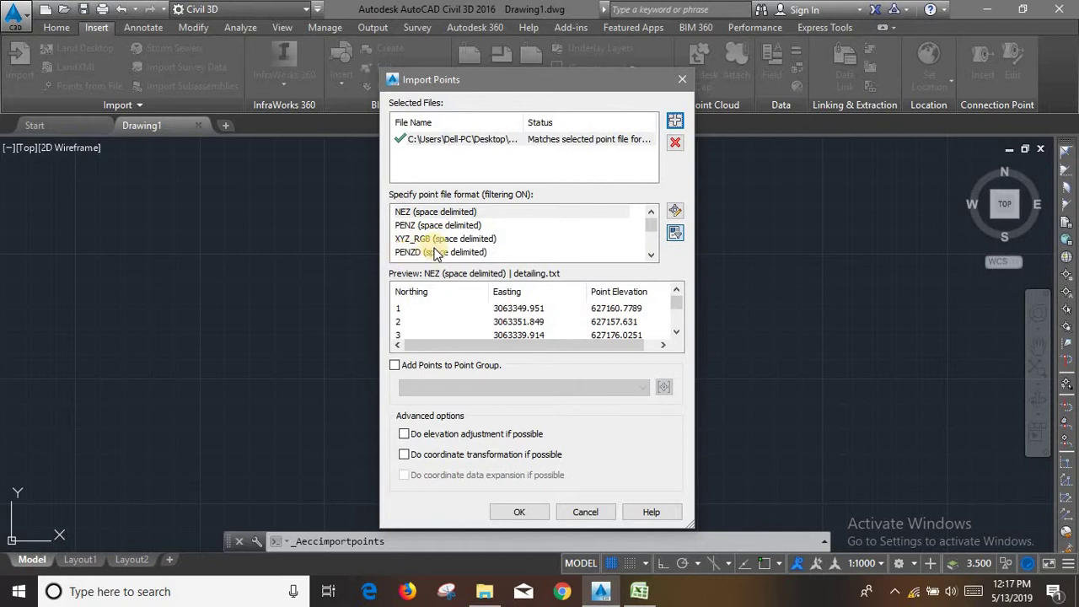
- Set the import file format to PNEZD (space delimited)
scroll(404, 254, "down", 1)
scroll(430, 251, "down", 1)
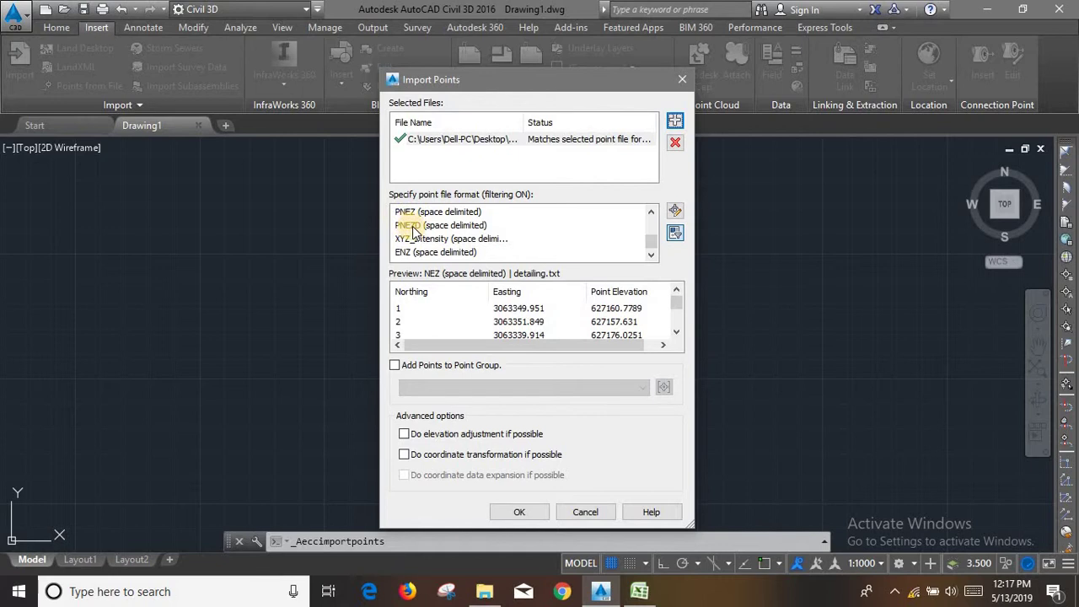
left_click(439, 225)
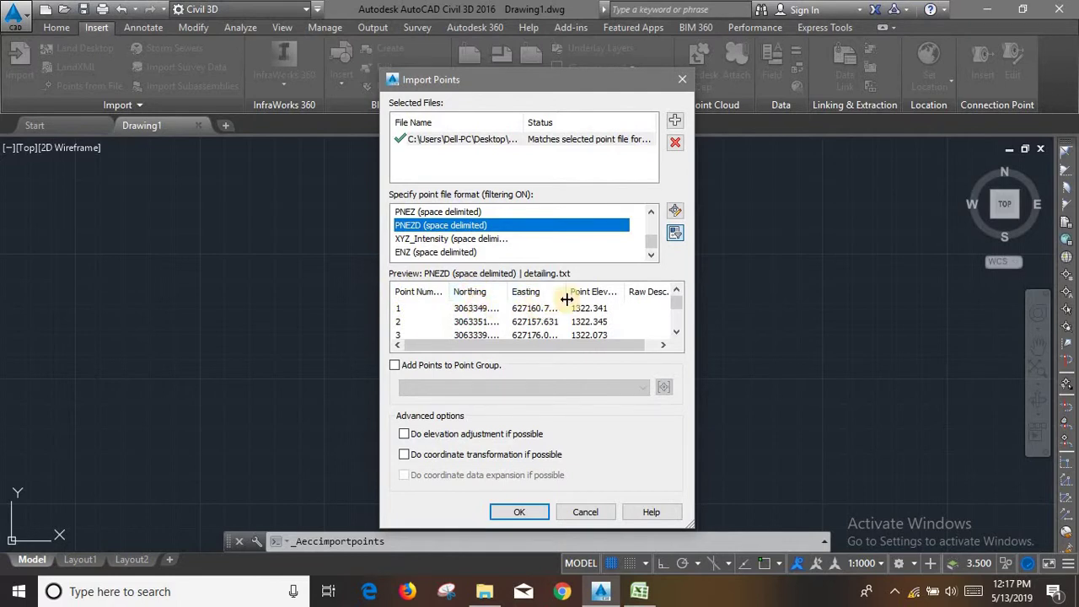
left_click_drag(676, 305, 681, 347)
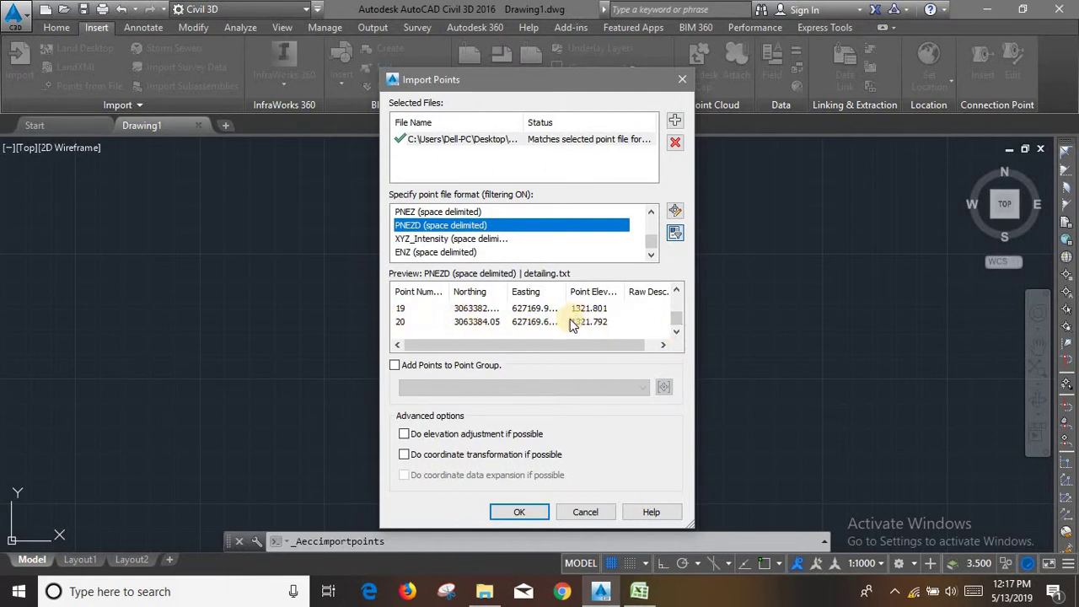
left_click_drag(679, 301, 648, 280)
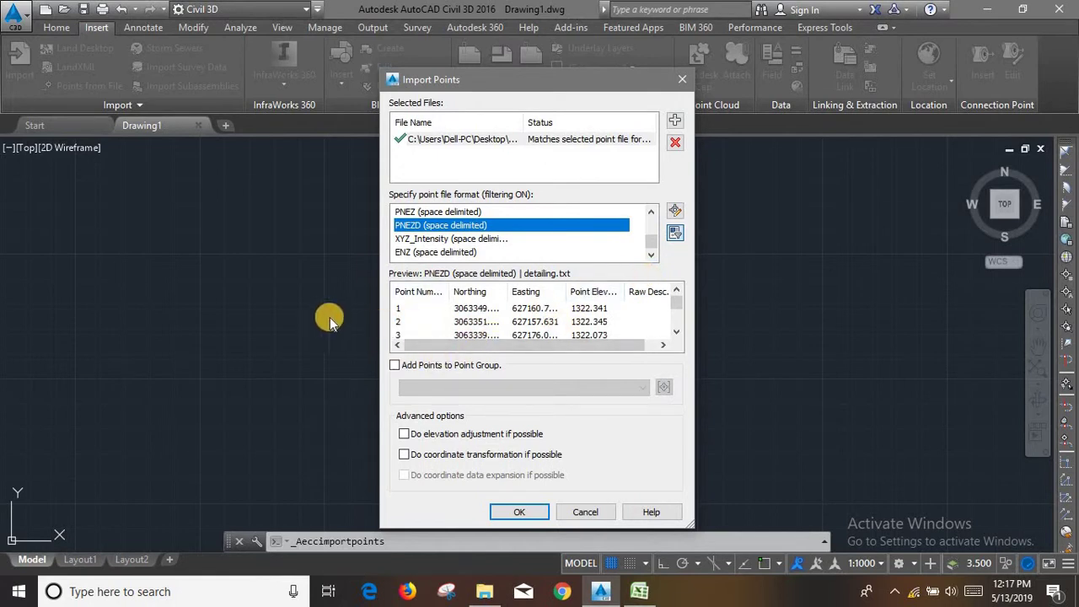
- Add the imported points to a new point group 'detail' and run the import
left_click(439, 365)
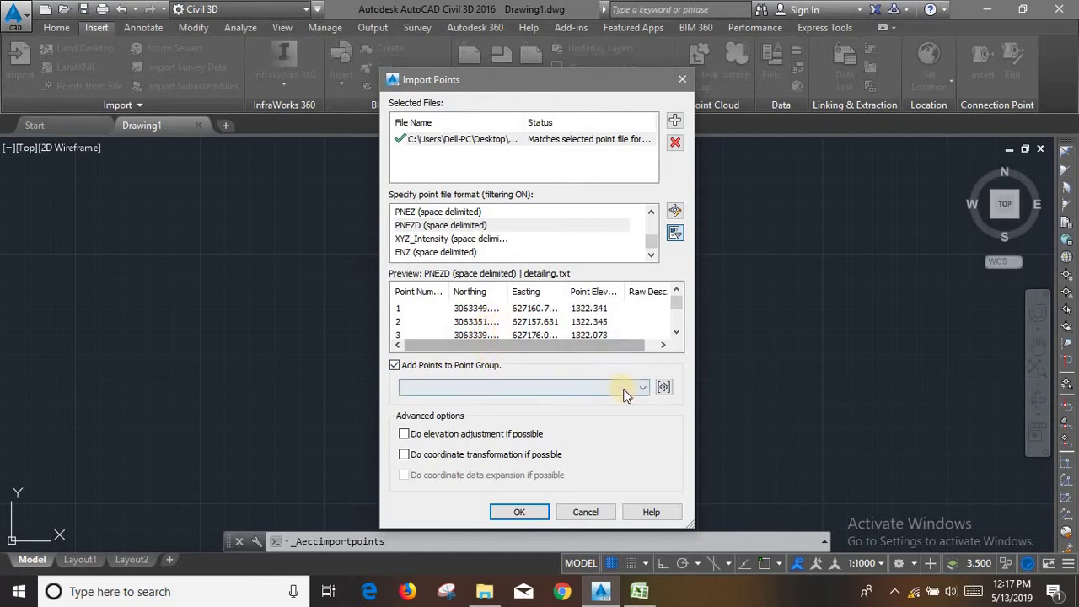
left_click(663, 389)
type("detail")
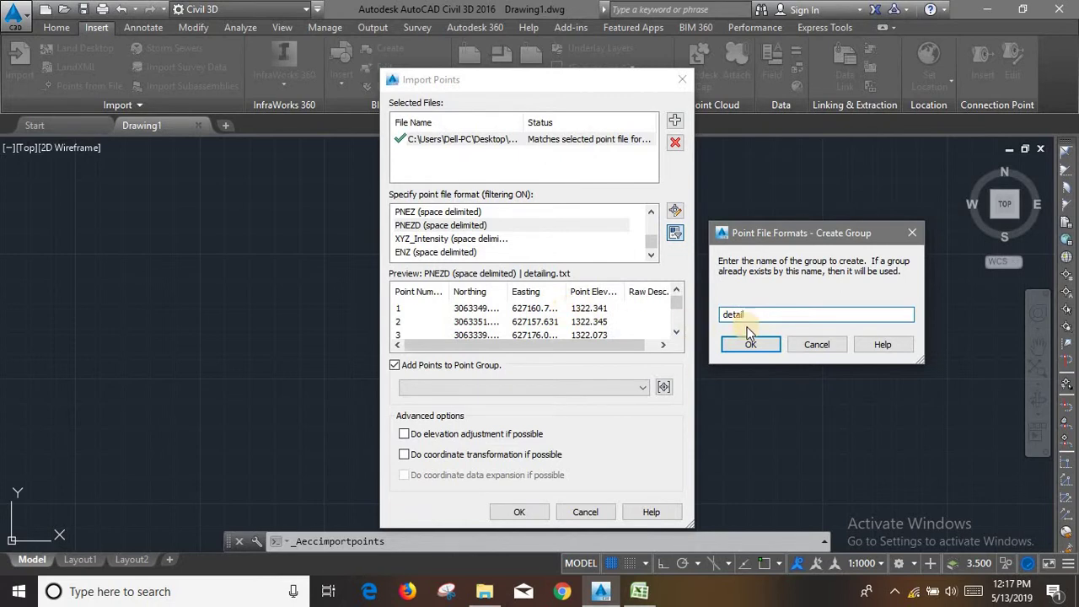
left_click(751, 340)
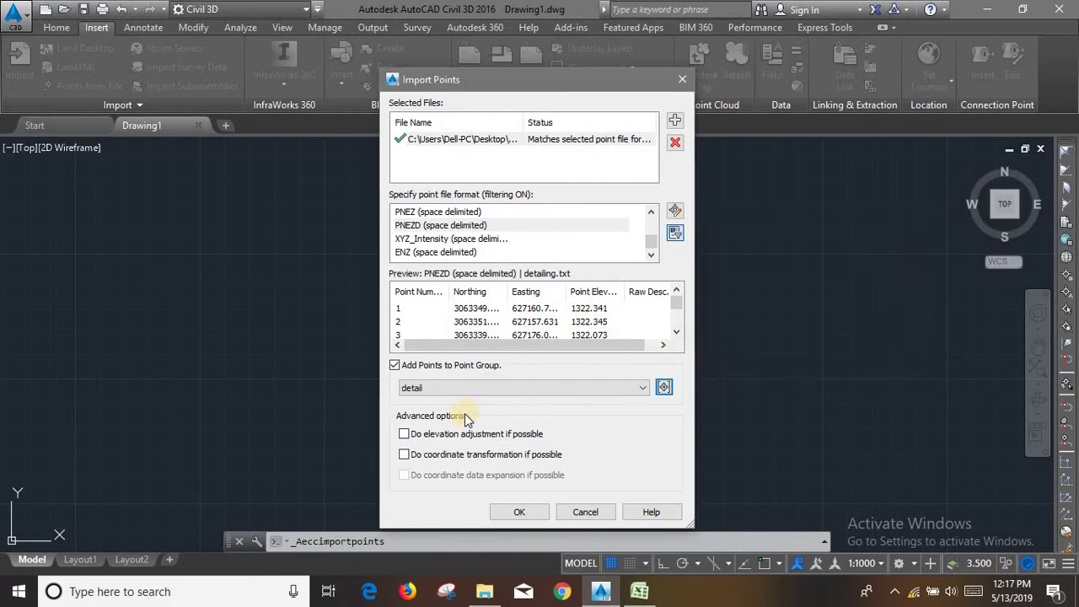
left_click(512, 514)
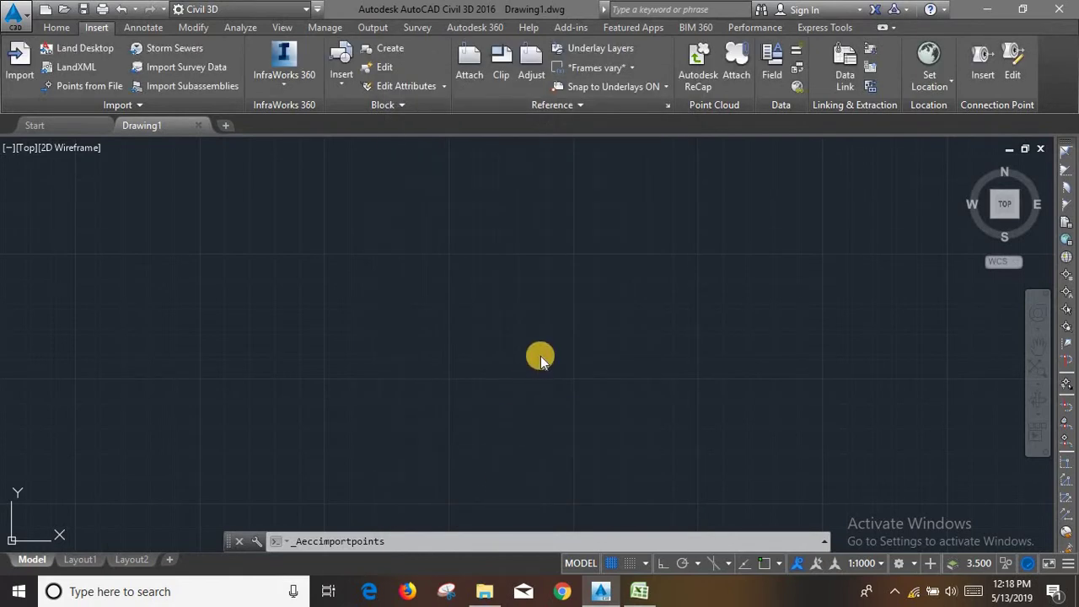
- Start the ZOOM command with Z to locate the imported survey points
left_click(485, 311)
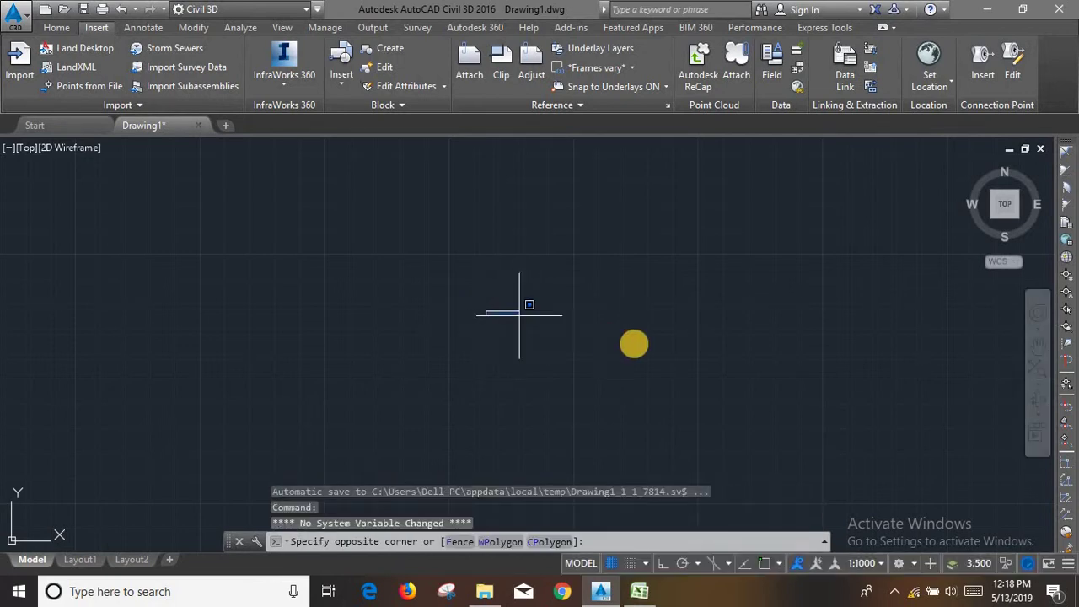
left_click(658, 347)
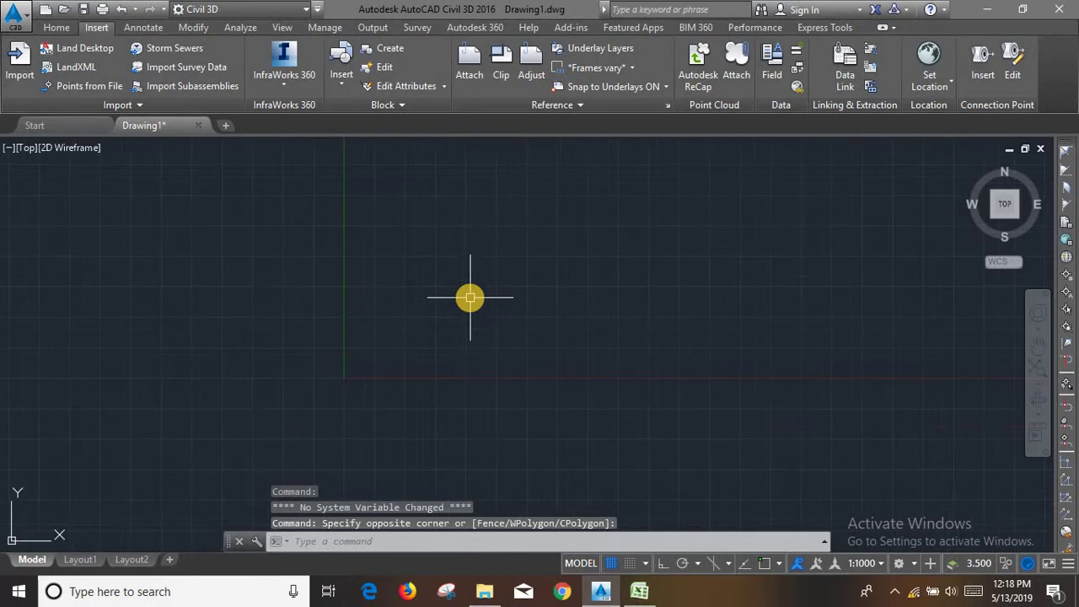
scroll(470, 297, "down", 4)
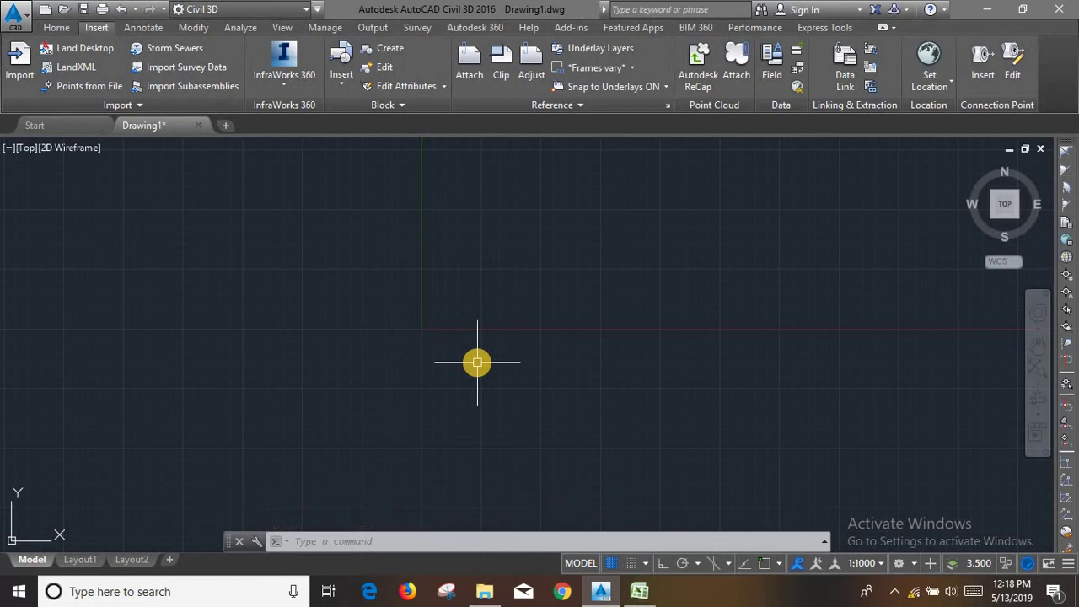
type("z")
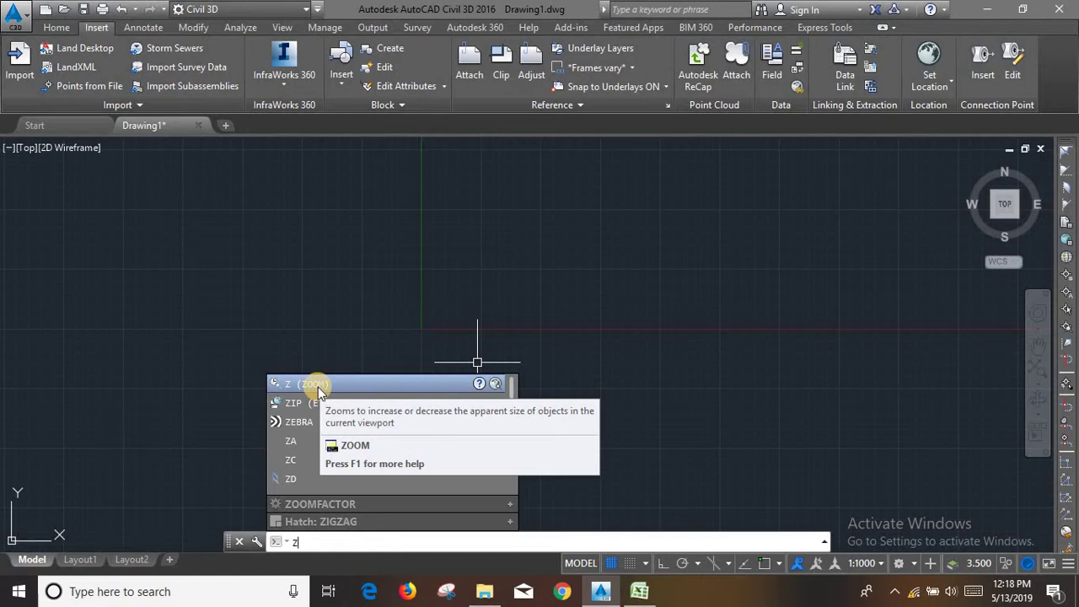
key("Return")
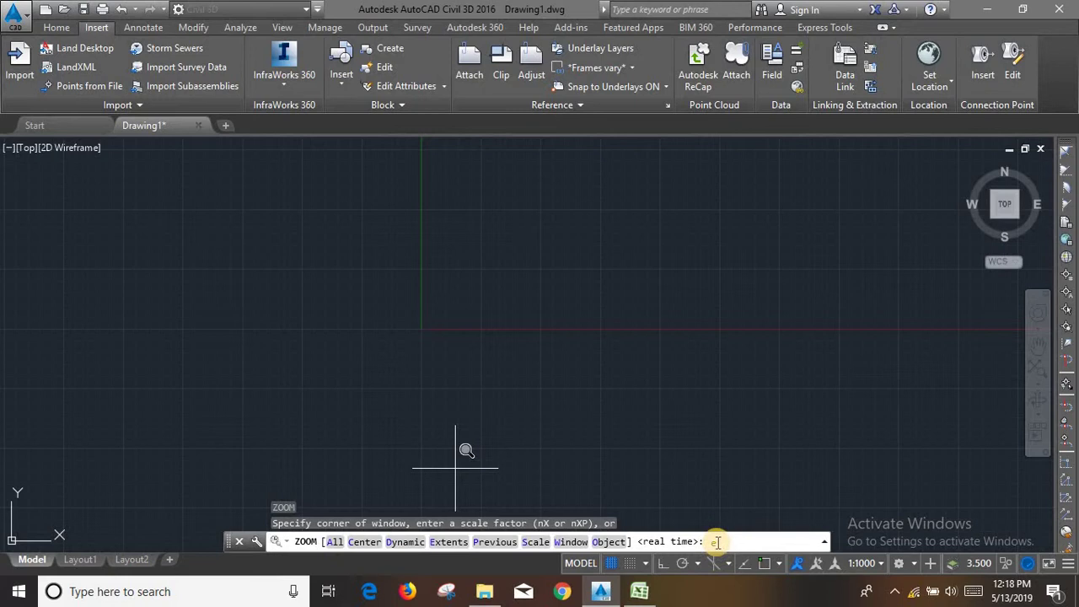
- Zoom around the western edge of the survey points and select point 409 at elevation 1331.80
key("Return")
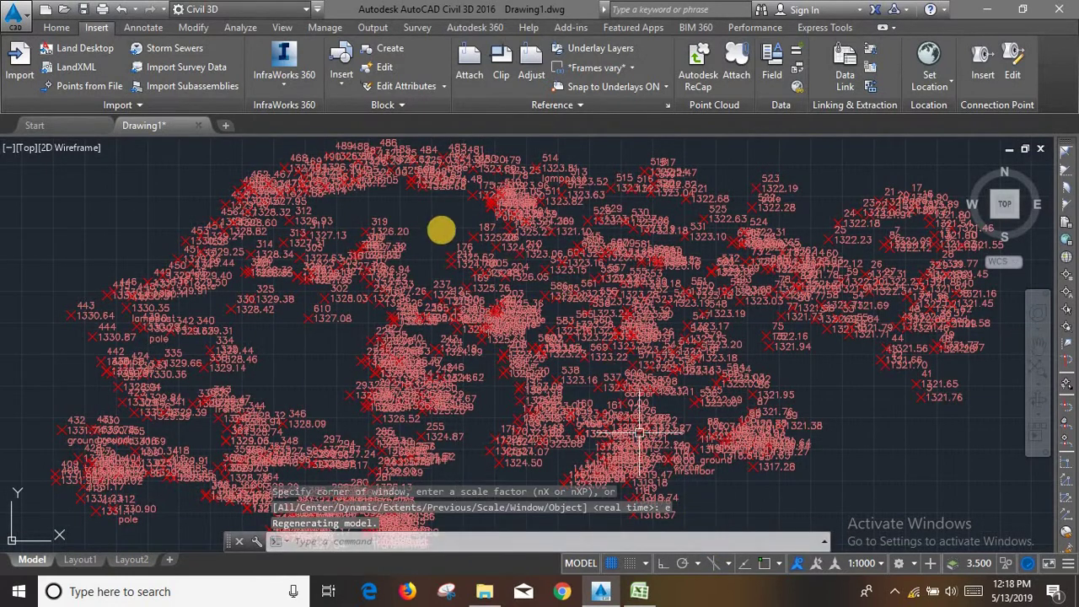
scroll(457, 228, "down", 2)
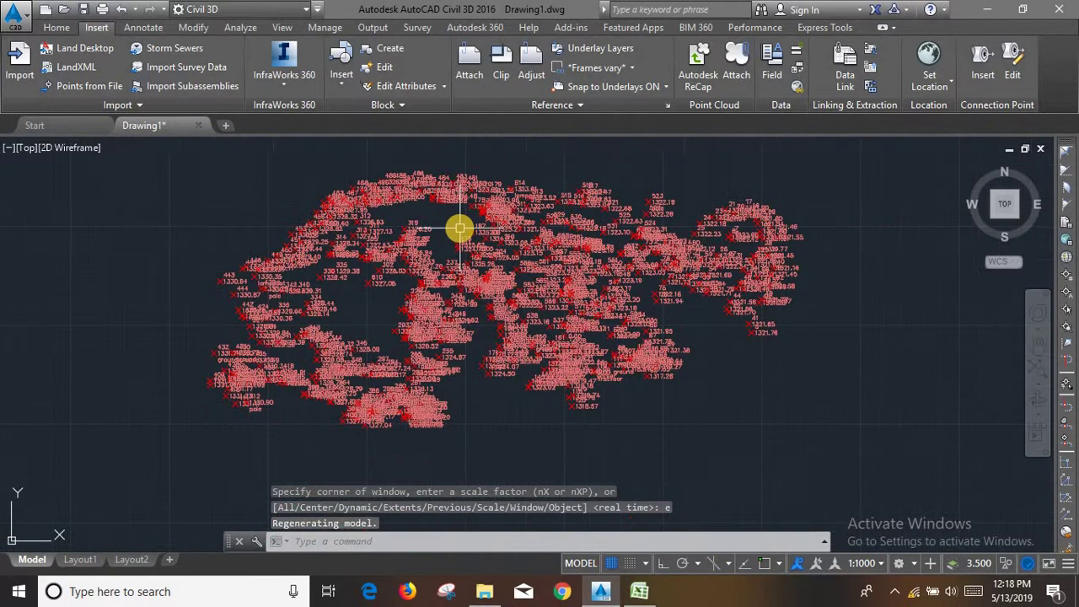
scroll(497, 312, "down", 1)
scroll(481, 311, "down", 4)
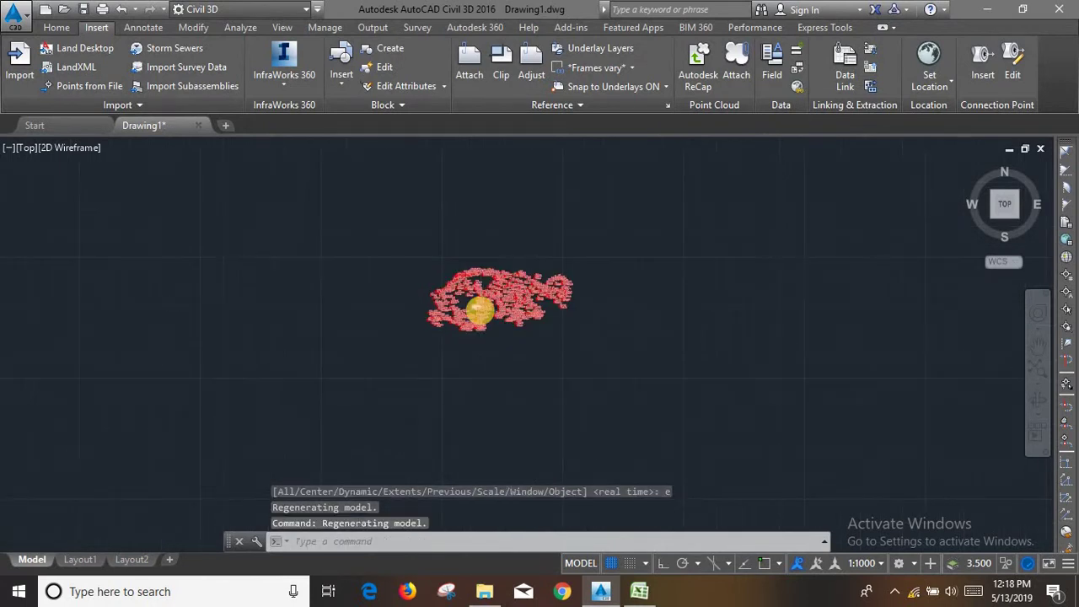
scroll(478, 314, "up", 7)
scroll(478, 315, "down", 4)
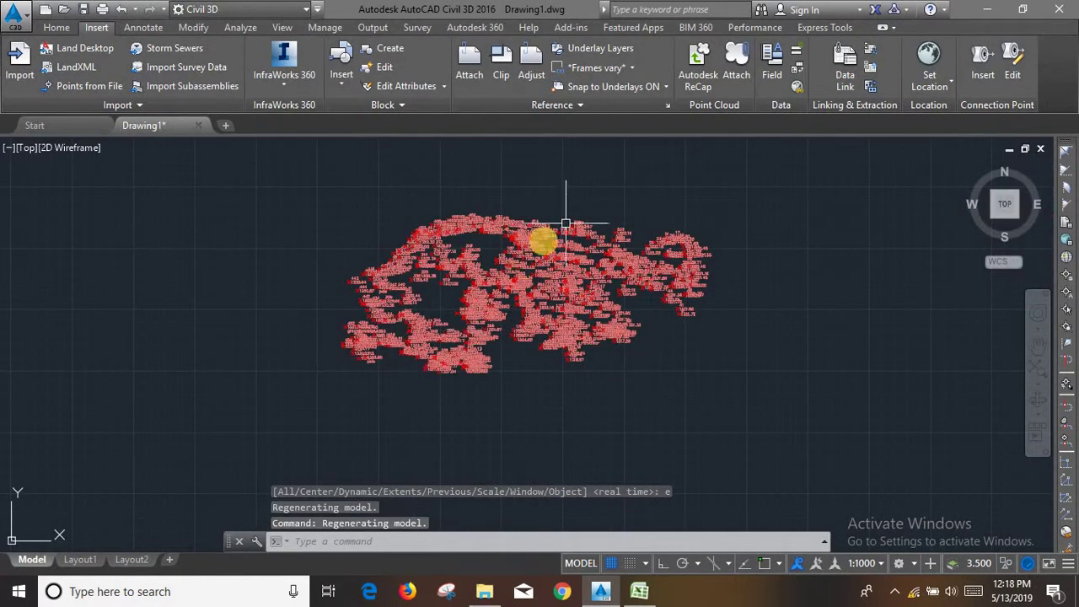
scroll(477, 303, "up", 2)
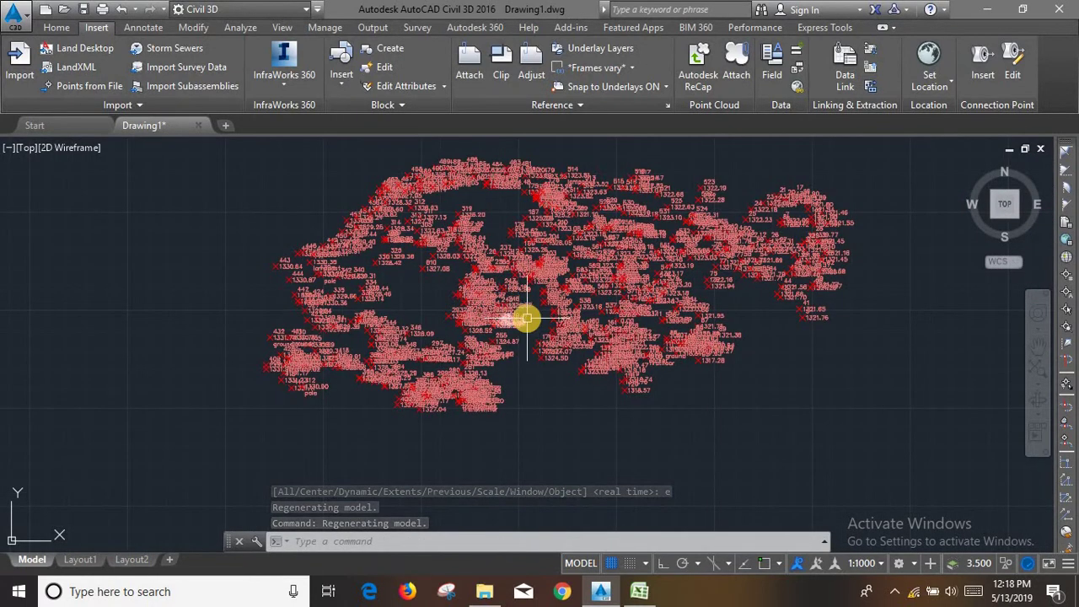
scroll(539, 312, "up", 5)
scroll(628, 292, "down", 5)
scroll(476, 329, "up", 3)
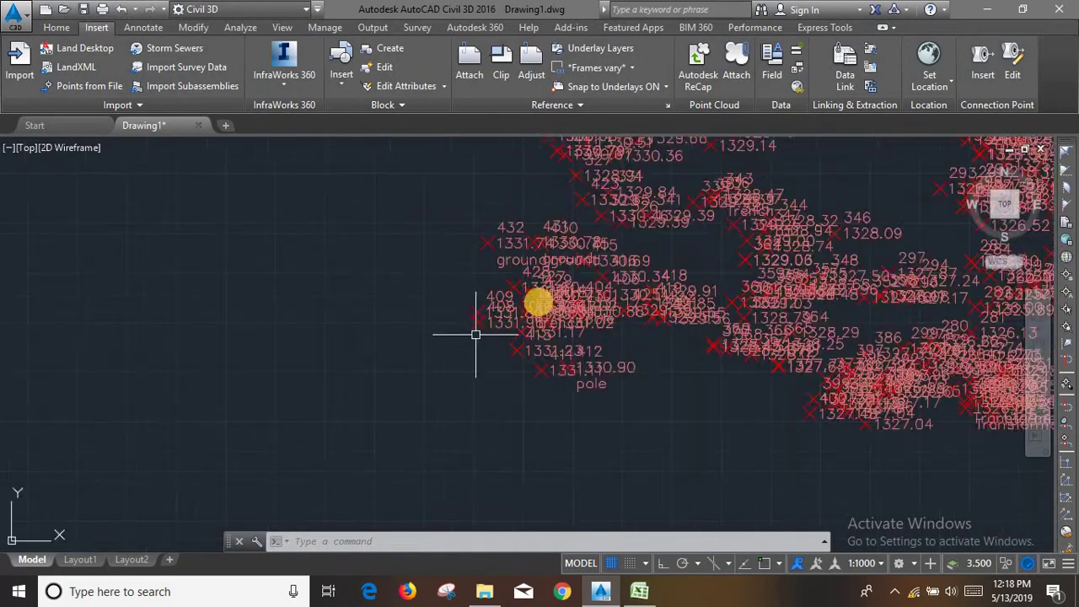
scroll(489, 305, "up", 2)
scroll(447, 286, "up", 1)
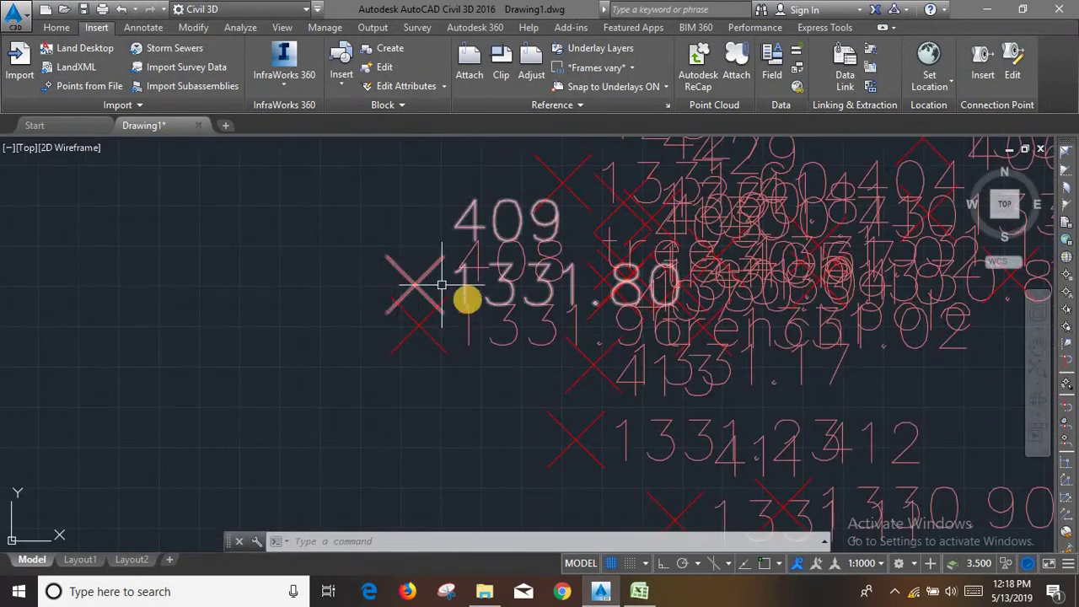
scroll(437, 250, "up", 2)
scroll(404, 278, "up", 1)
scroll(439, 291, "down", 1)
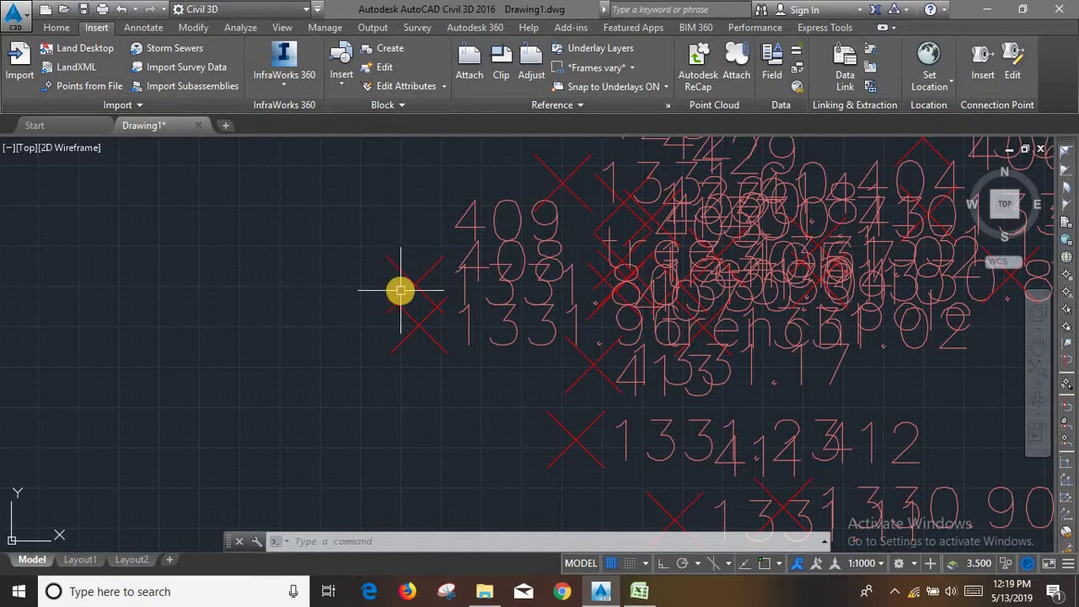
scroll(402, 295, "up", 1)
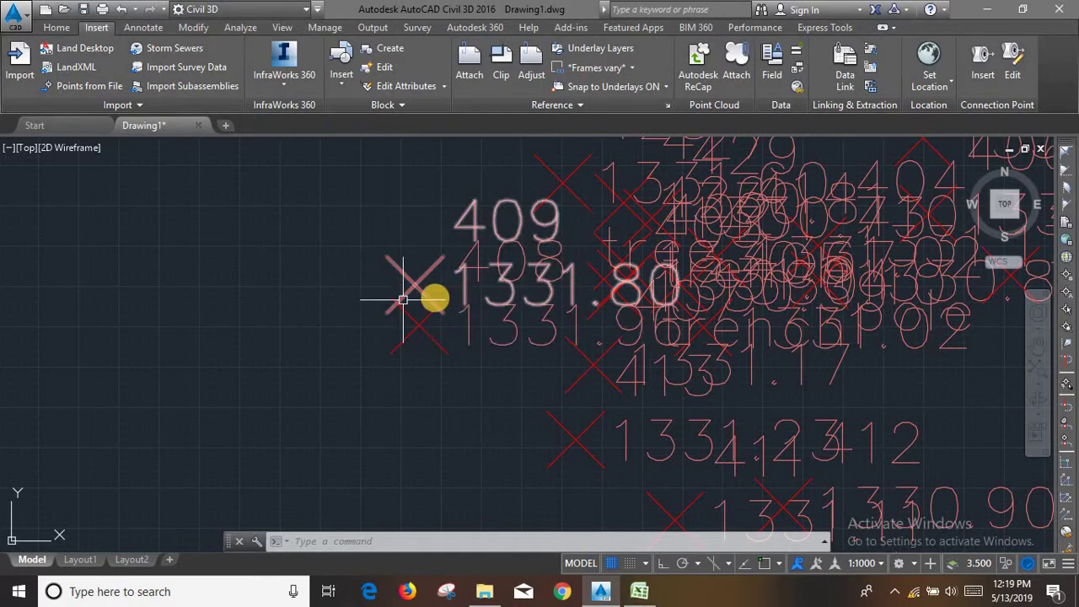
scroll(433, 298, "down", 3)
scroll(628, 255, "up", 2)
scroll(600, 306, "down", 3)
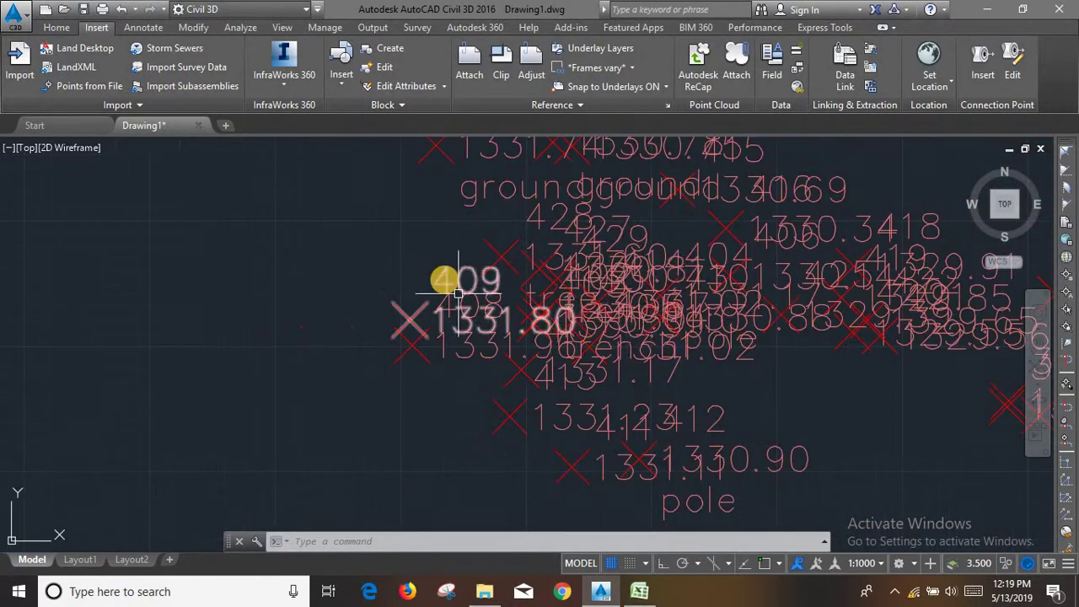
scroll(444, 279, "up", 2)
mouse_move(445, 278)
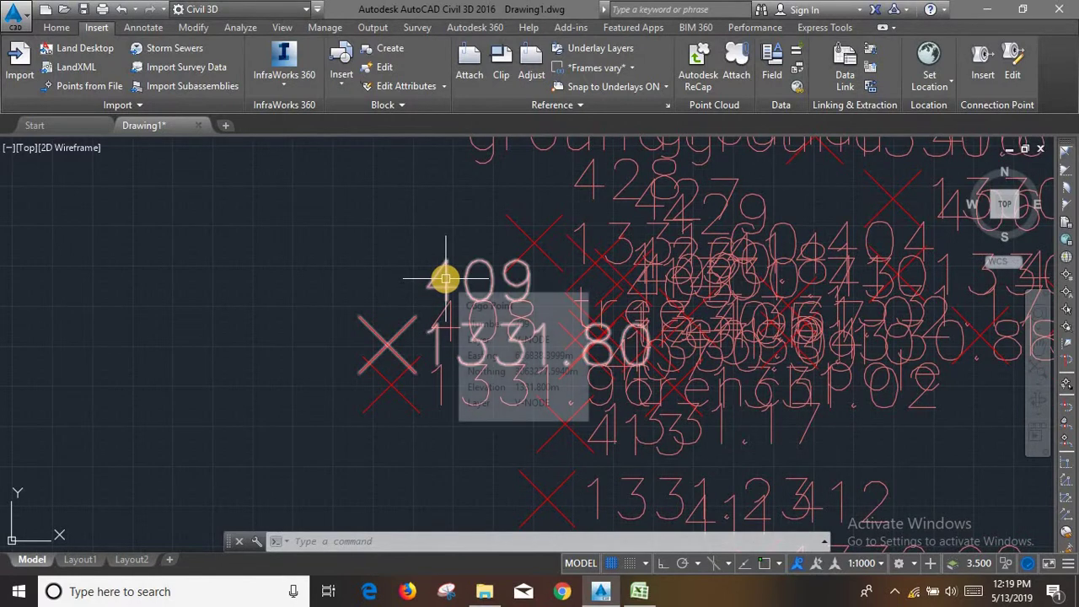
scroll(536, 296, "down", 2)
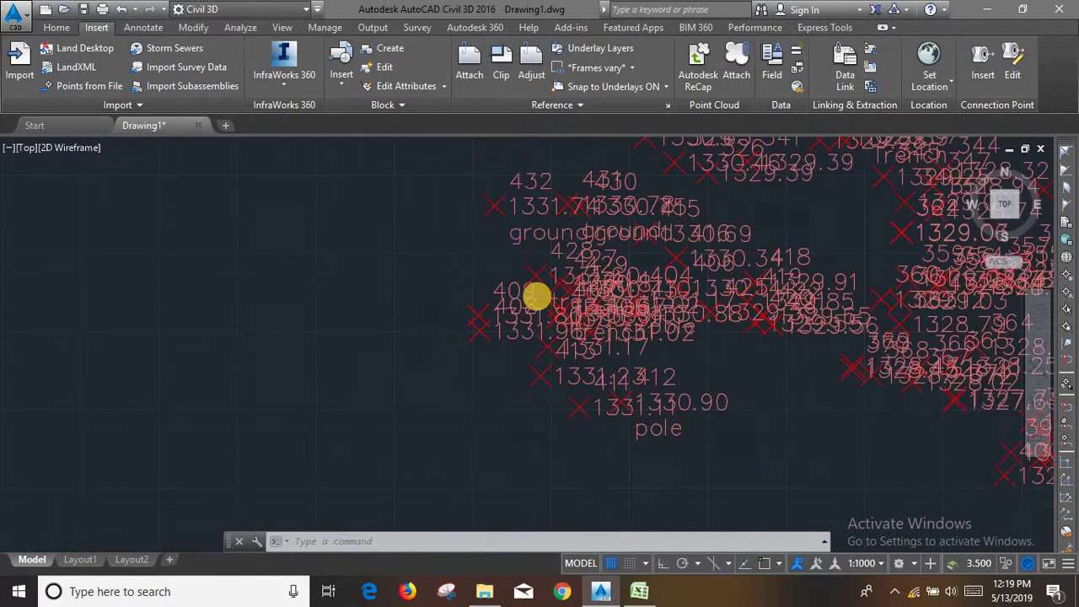
scroll(535, 298, "down", 2)
scroll(529, 287, "down", 1)
scroll(540, 279, "up", 2)
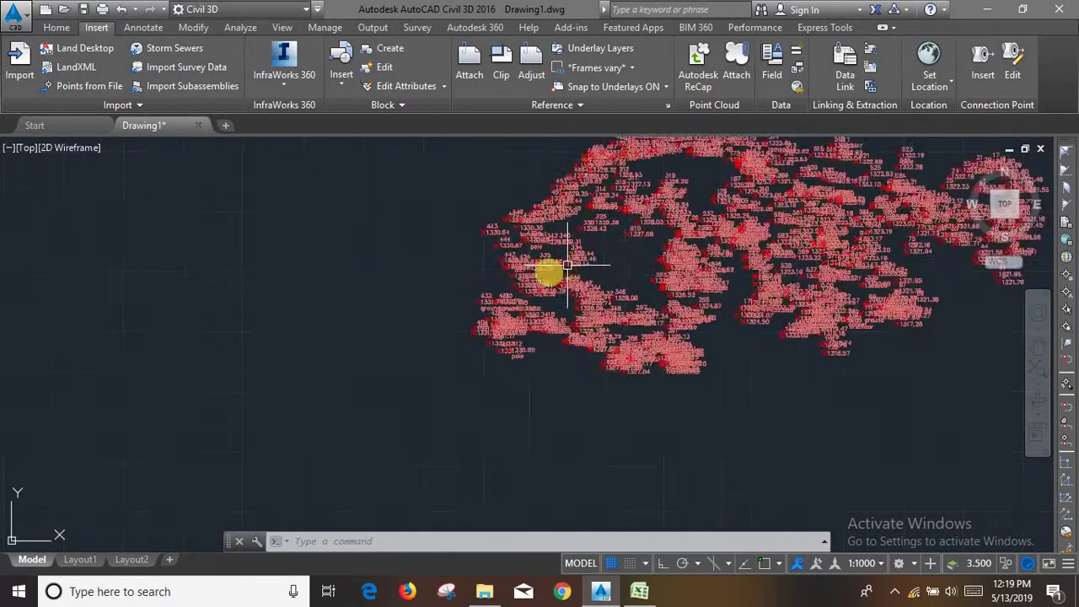
scroll(426, 354, "up", 2)
scroll(433, 337, "up", 1)
scroll(565, 306, "up", 1)
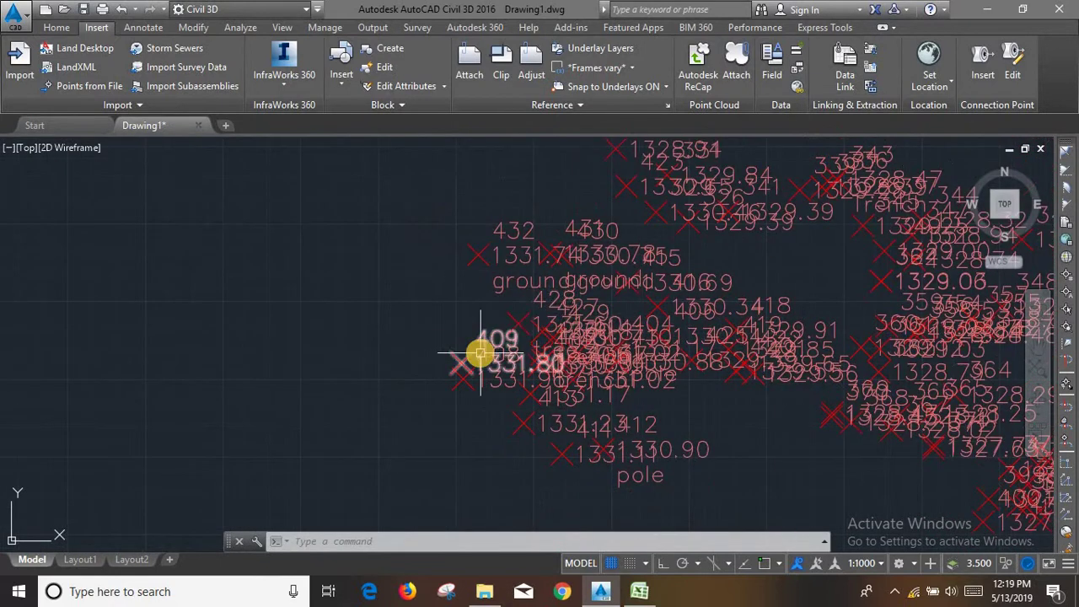
scroll(482, 356, "up", 1)
scroll(481, 357, "up", 1)
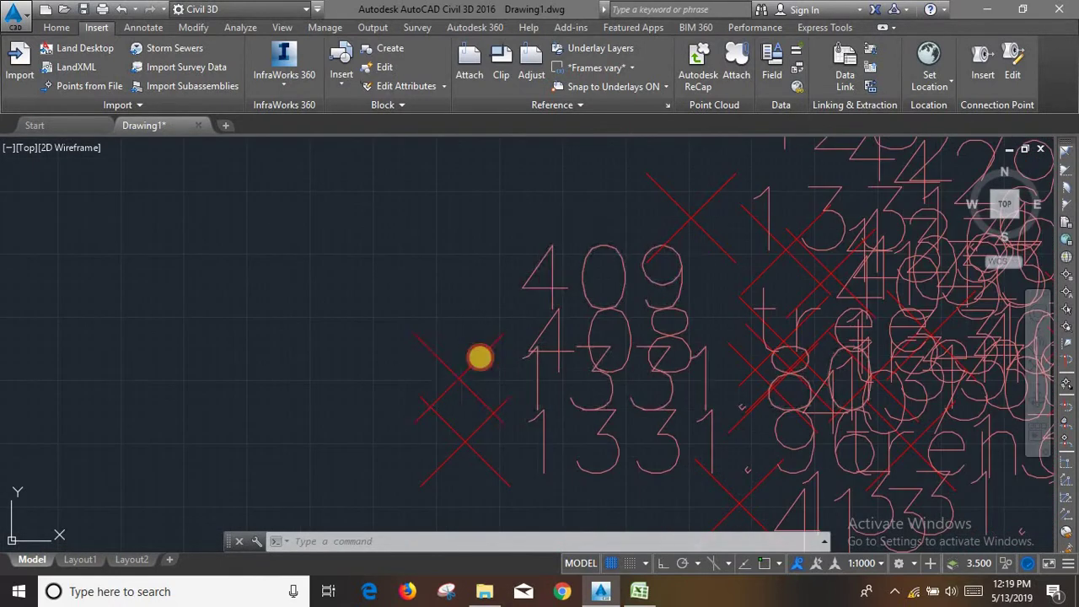
left_click(479, 357)
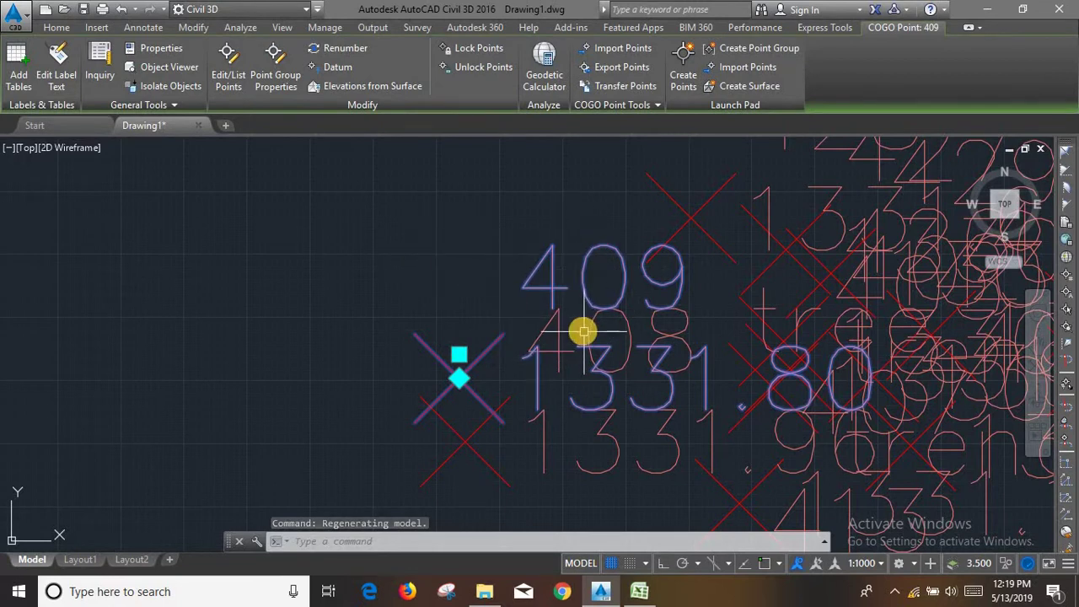
- Apply the Iron Pin point style to the detail point group
left_click(275, 81)
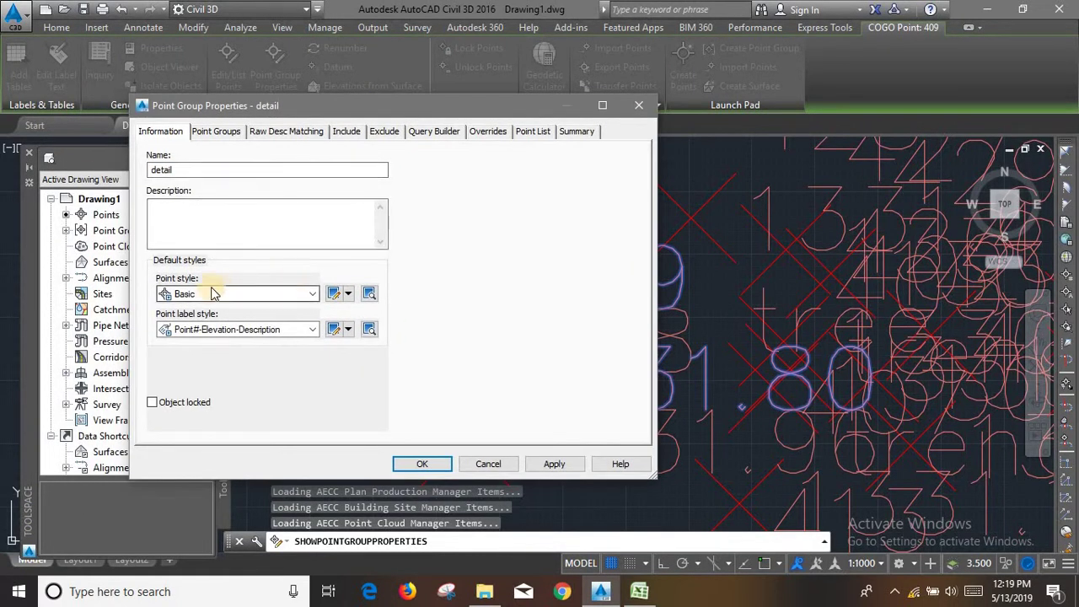
left_click_drag(413, 105, 295, 105)
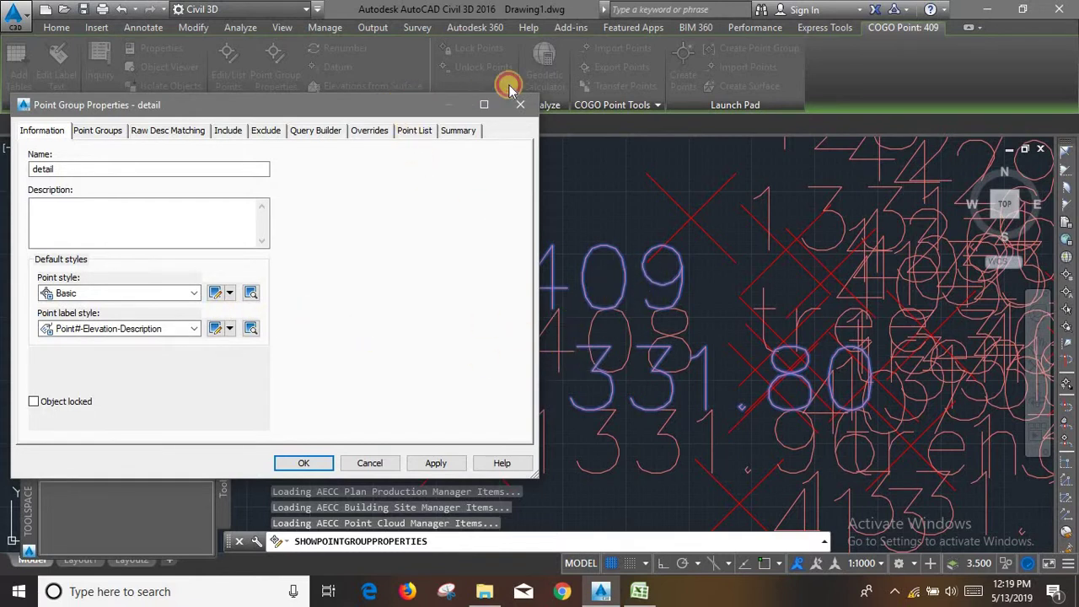
left_click_drag(508, 84, 632, 63)
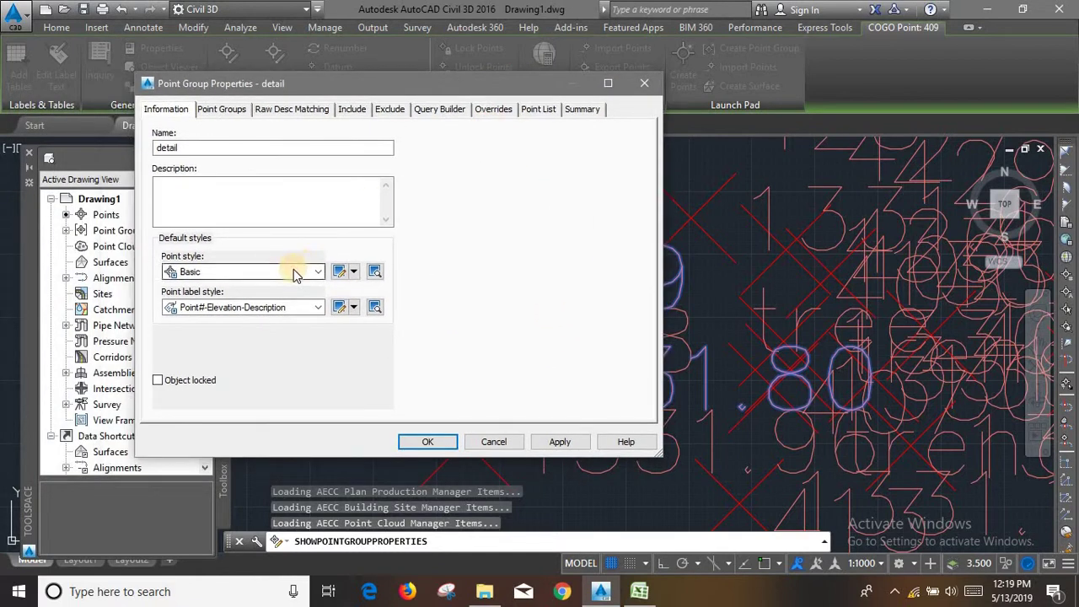
left_click(295, 272)
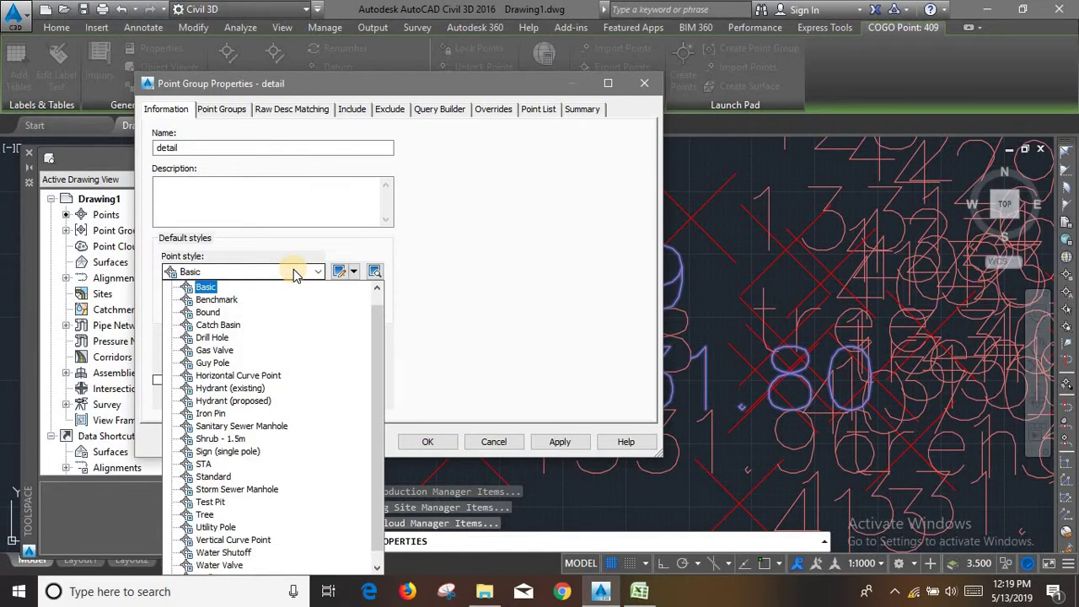
left_click(221, 414)
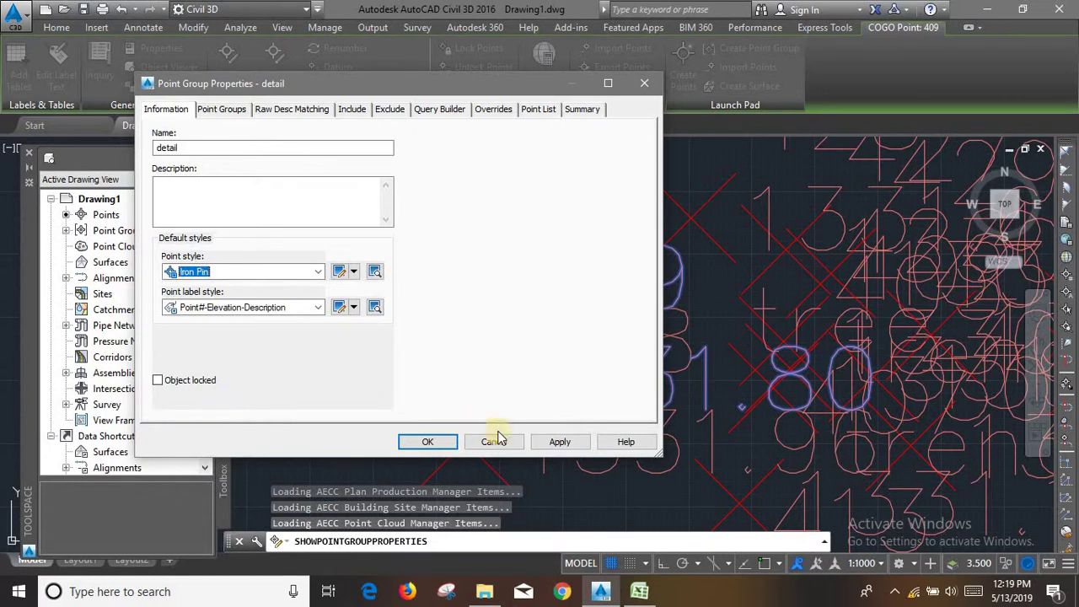
left_click(562, 447)
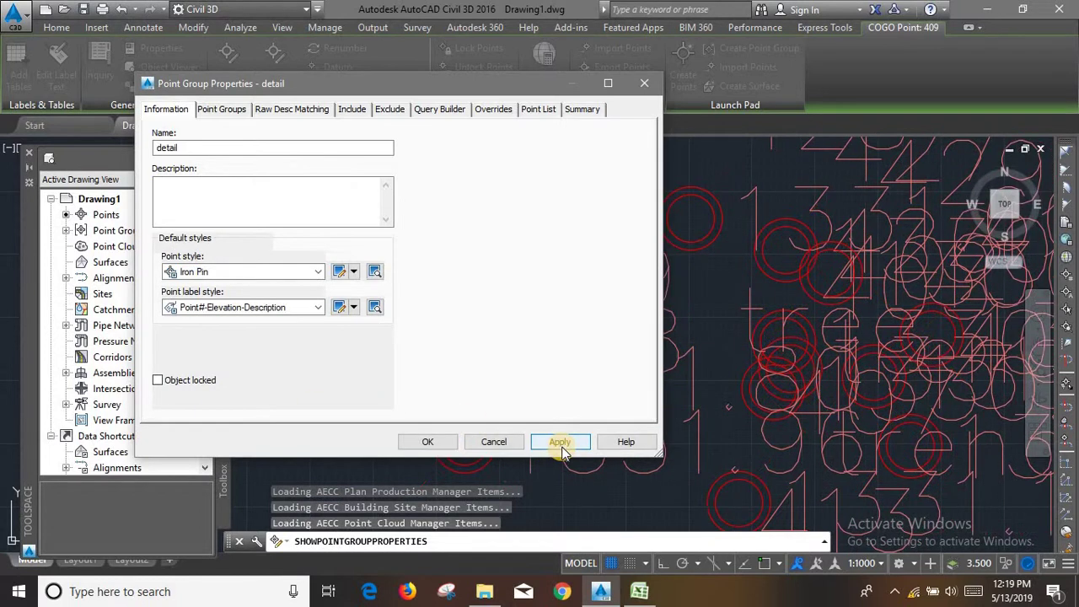
- Switch the group's point style back to Basic and open it for editing
left_click(321, 271)
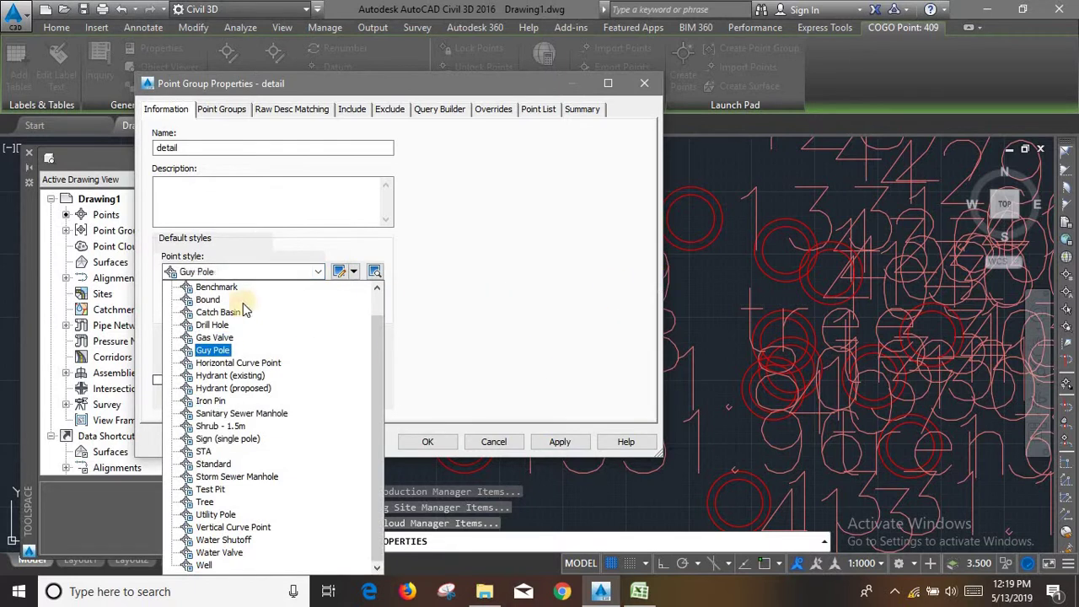
scroll(221, 312, "up", 1)
scroll(221, 311, "up", 2)
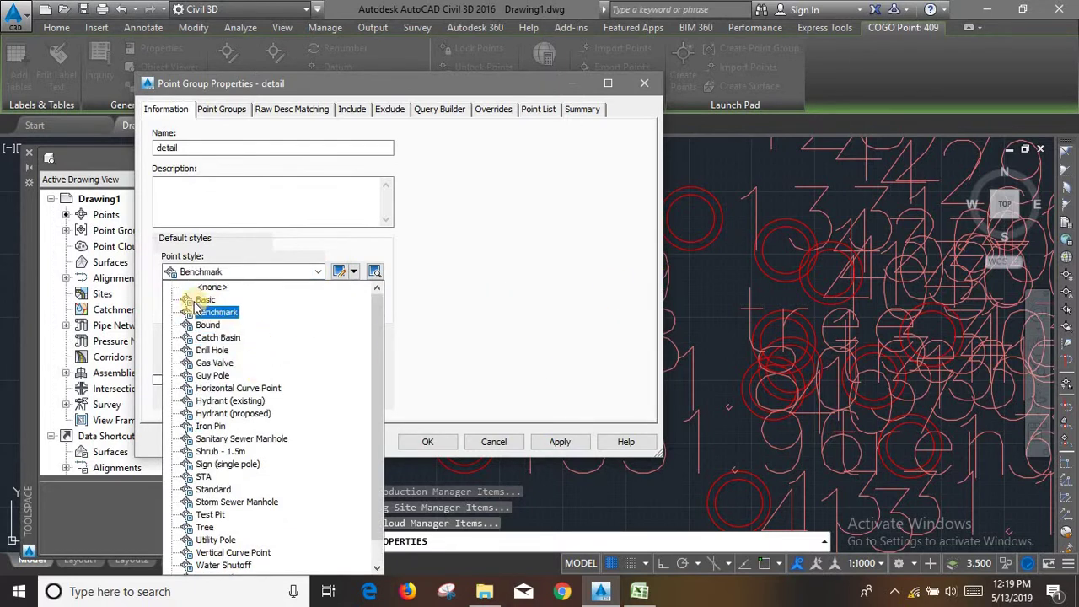
left_click(199, 301)
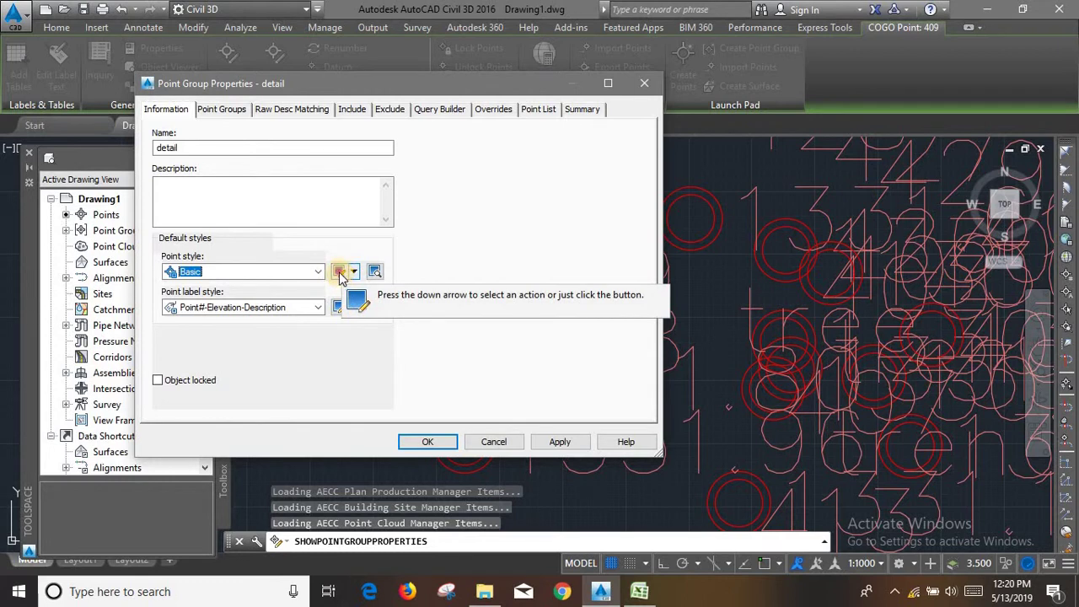
left_click(340, 272)
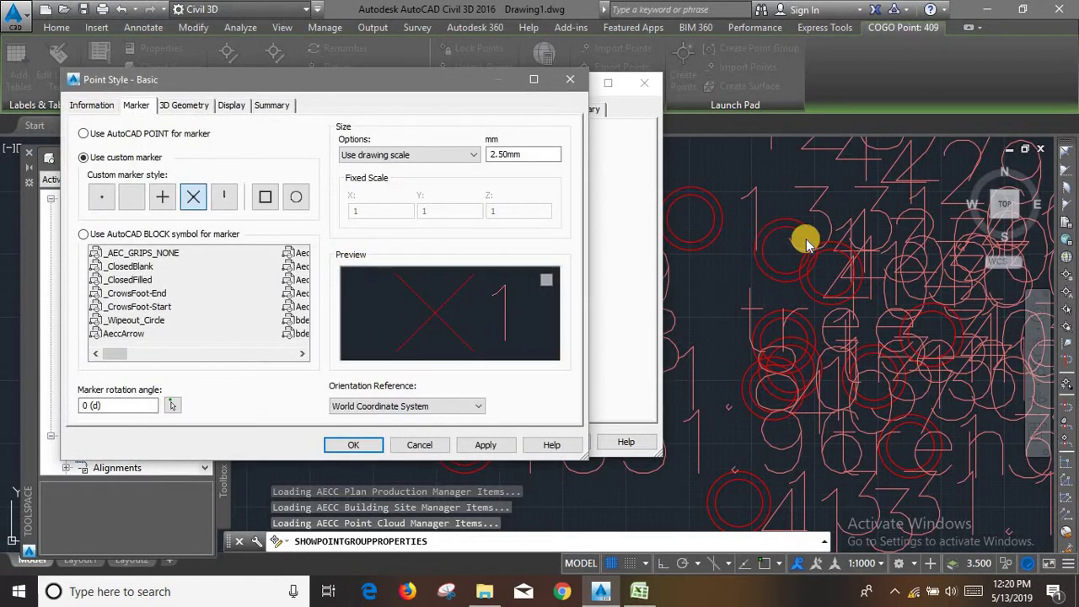
- Preview the Drill Hole block symbol as the Basic style's marker
left_click(421, 446)
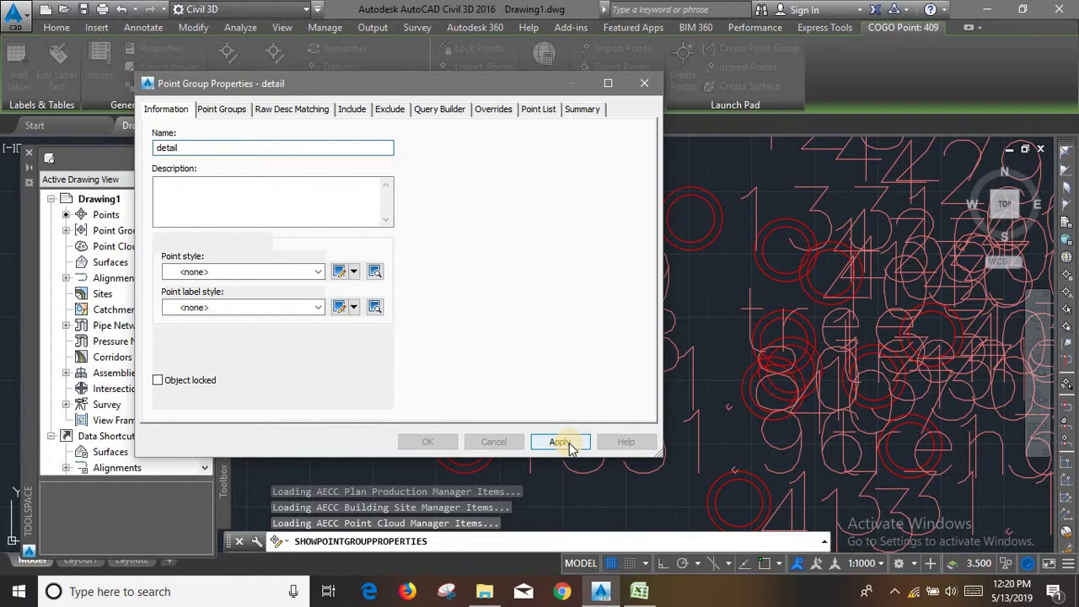
left_click(337, 273)
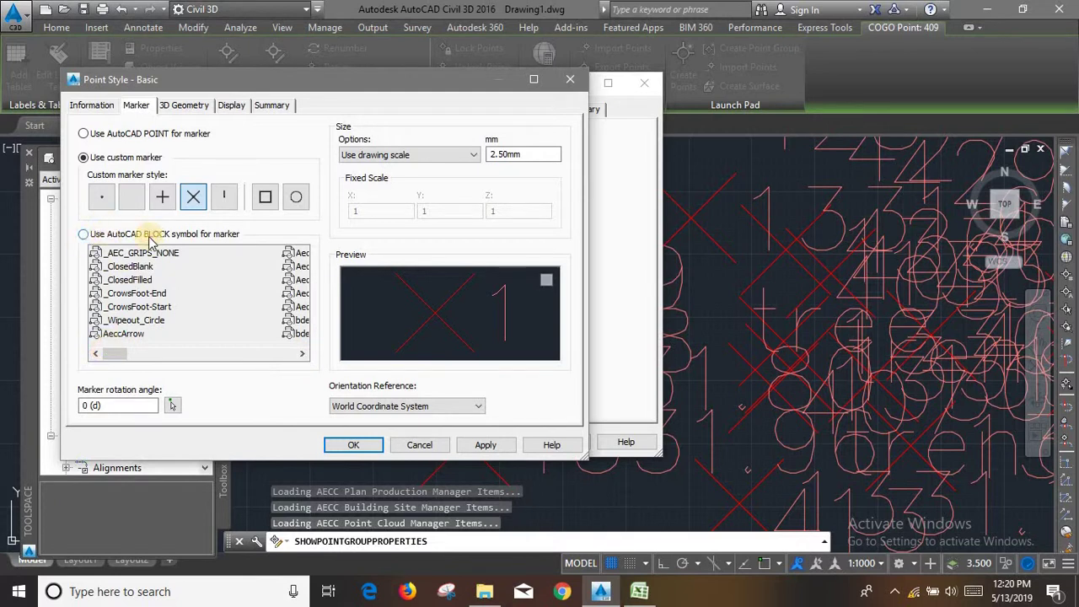
left_click(100, 235)
mouse_move(116, 355)
left_mouse_down()
mouse_move(301, 355)
mouse_move(169, 355)
left_mouse_up()
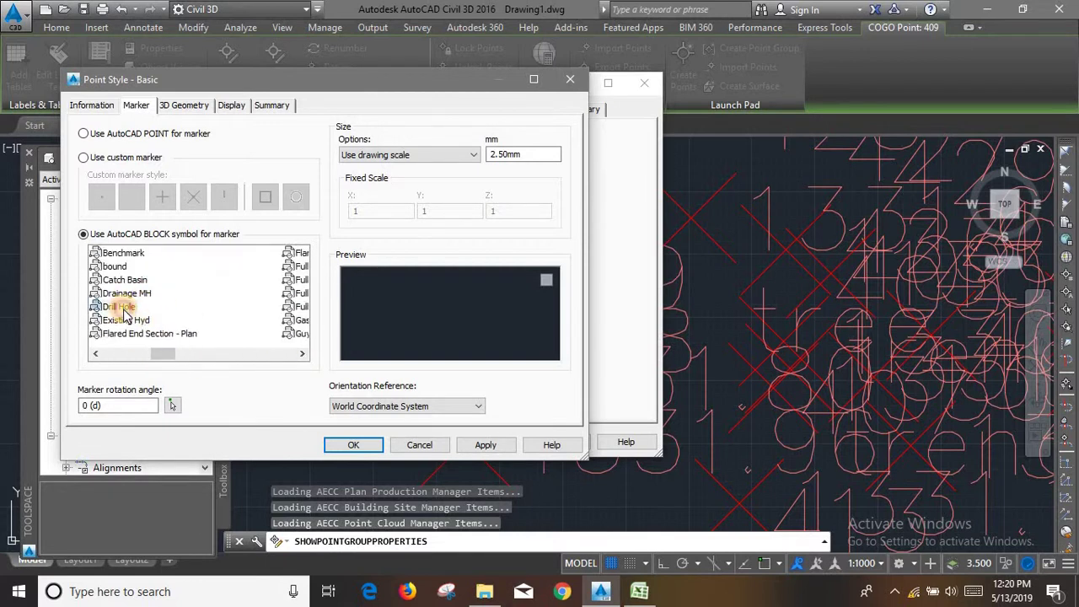
left_click(124, 308)
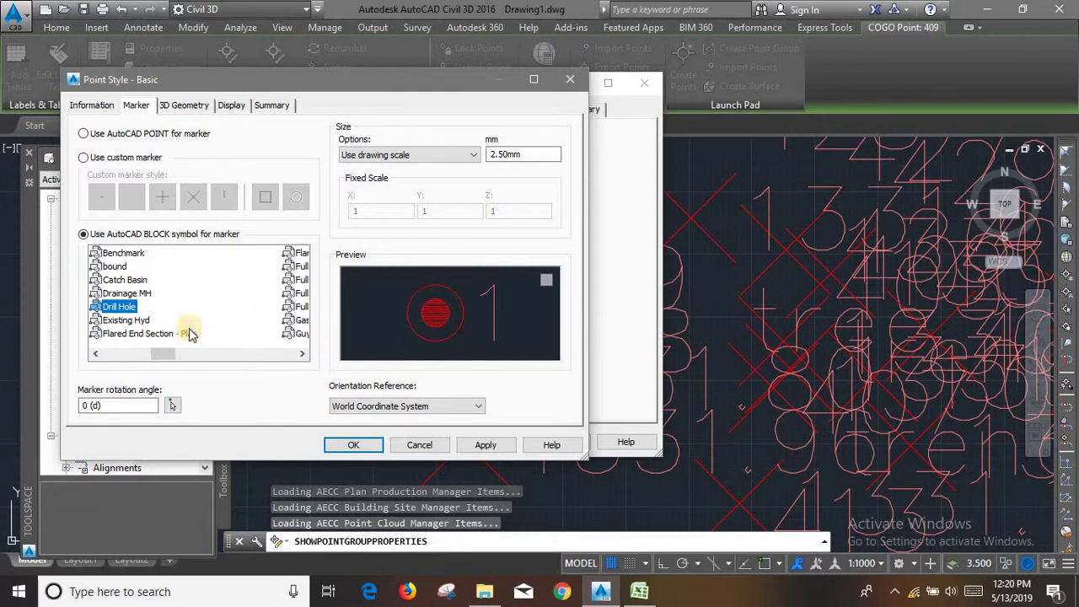
left_click_drag(163, 355, 115, 354)
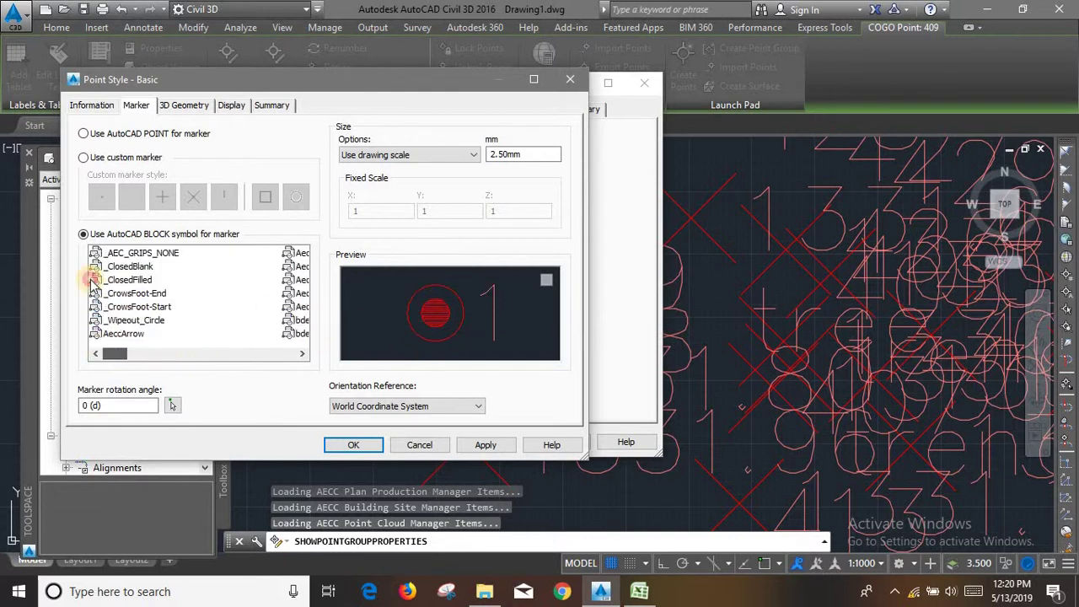
- Keep the custom X marker, set its size to 0.5 mm, and save the style
left_click(92, 160)
type("0.5")
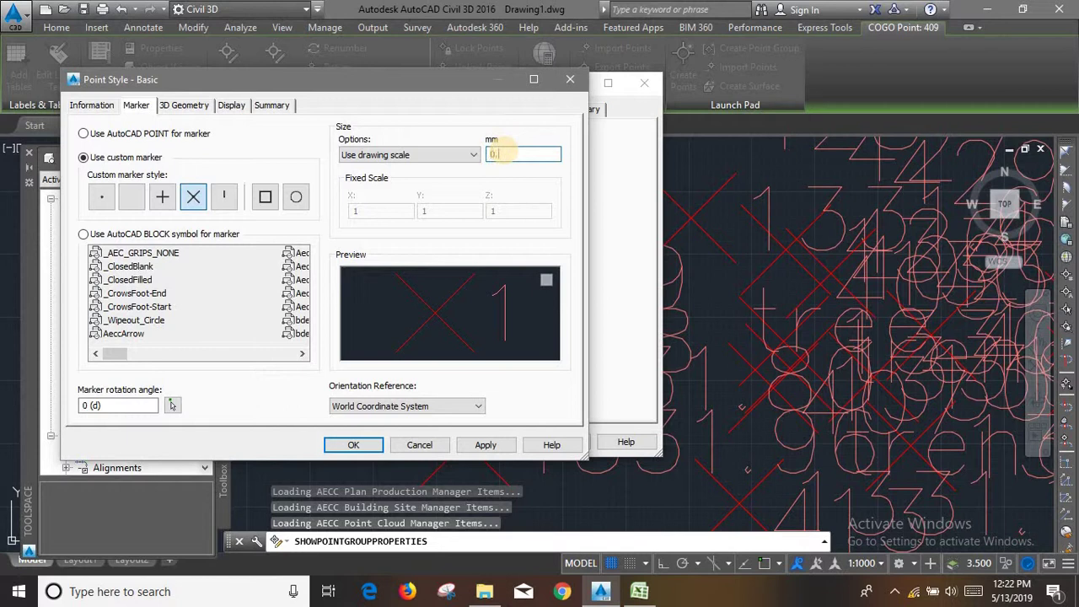
left_click(489, 446)
left_click(354, 445)
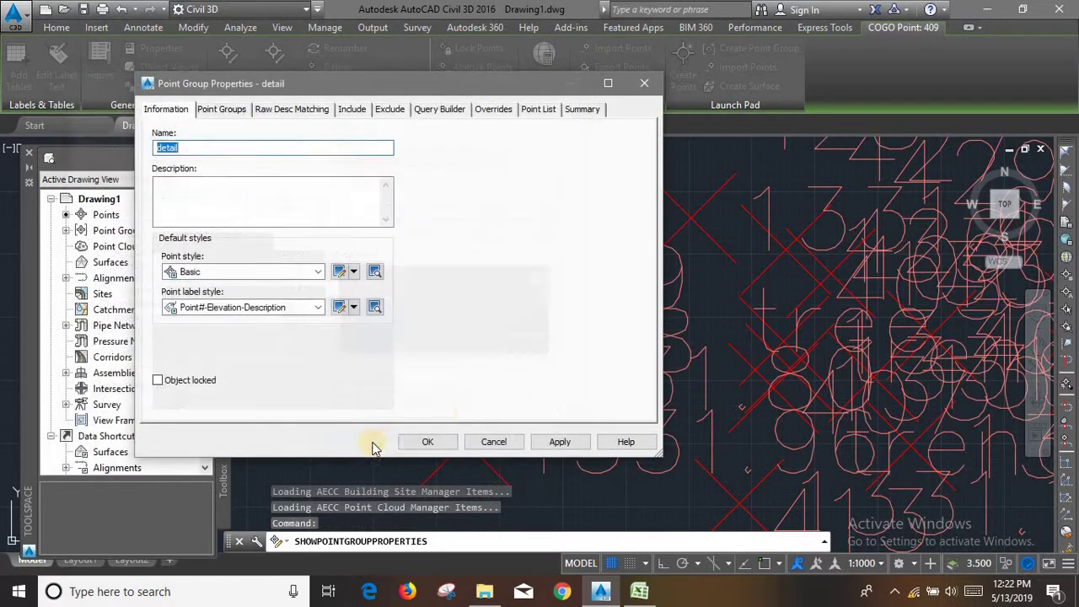
- Apply the 0.5 mm X markers to the detail point group and close its properties
left_click(563, 447)
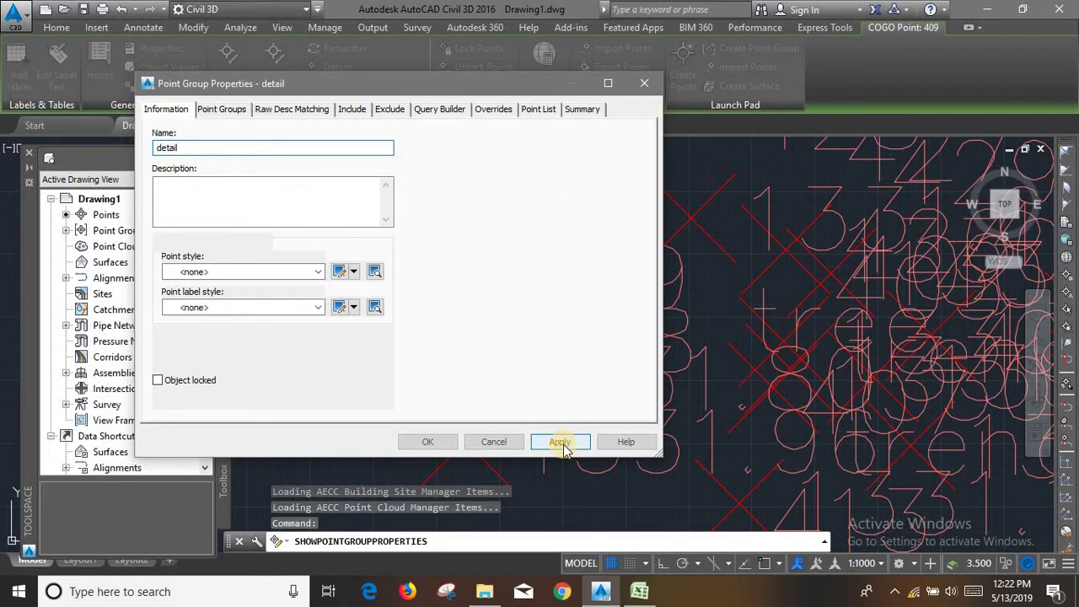
left_click(438, 443)
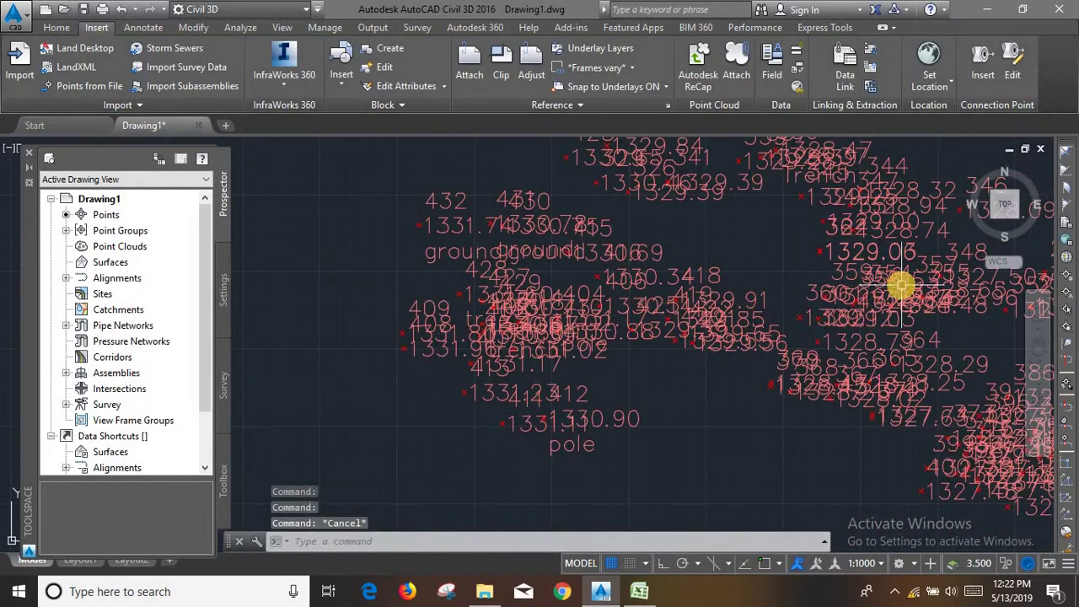
scroll(900, 287, "up", 2)
scroll(901, 287, "down", 4)
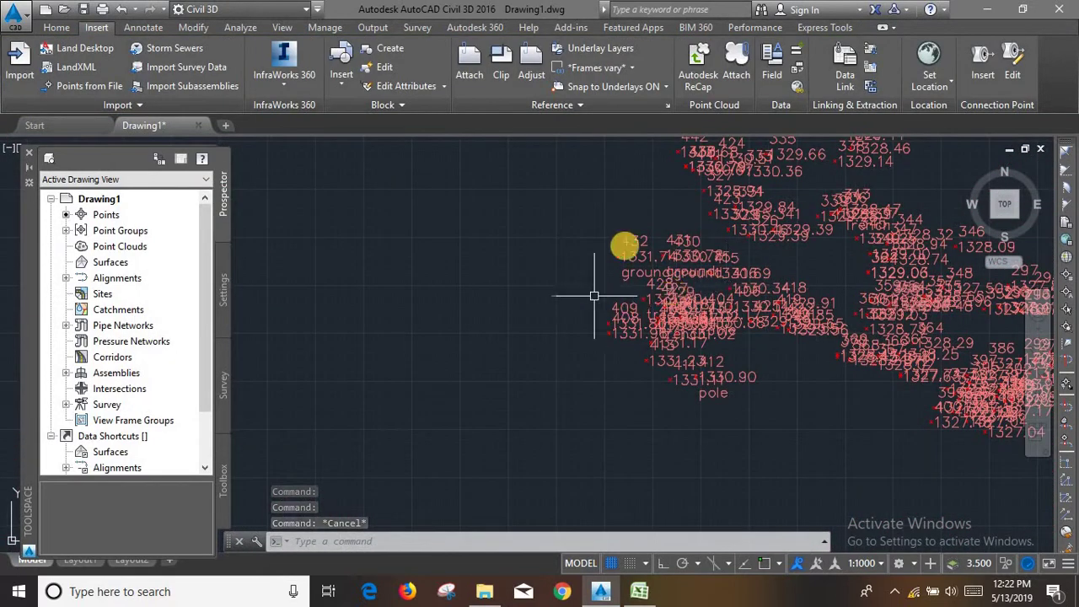
scroll(607, 299, "up", 2)
- Select point 409 and zoom in closely on it and its overlapping labels
left_click(683, 333)
scroll(682, 333, "down", 4)
scroll(722, 332, "up", 2)
scroll(732, 333, "up", 1)
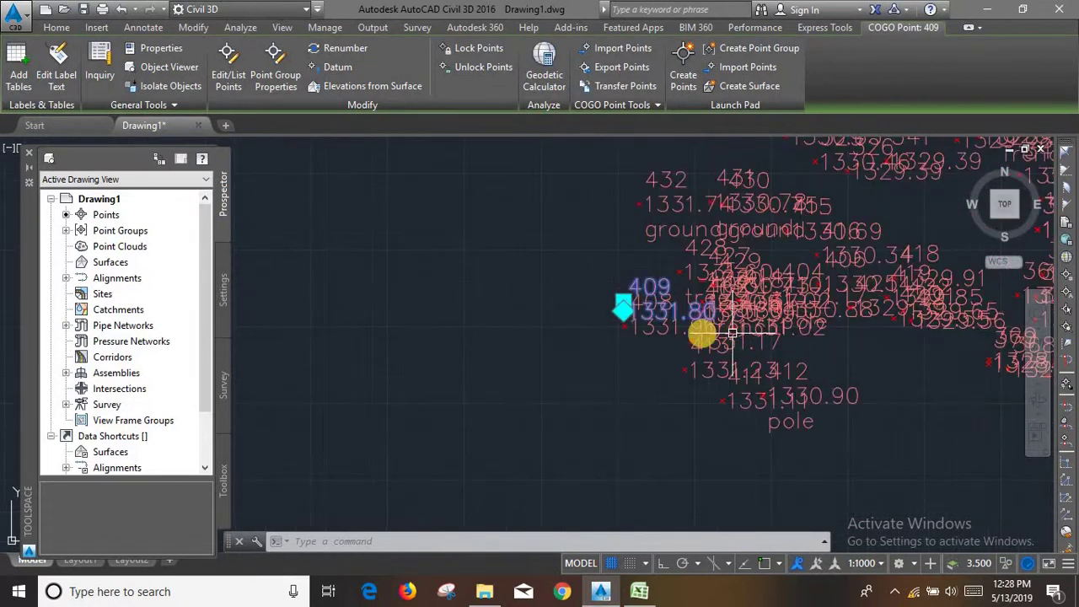
scroll(641, 312, "up", 3)
scroll(641, 319, "down", 3)
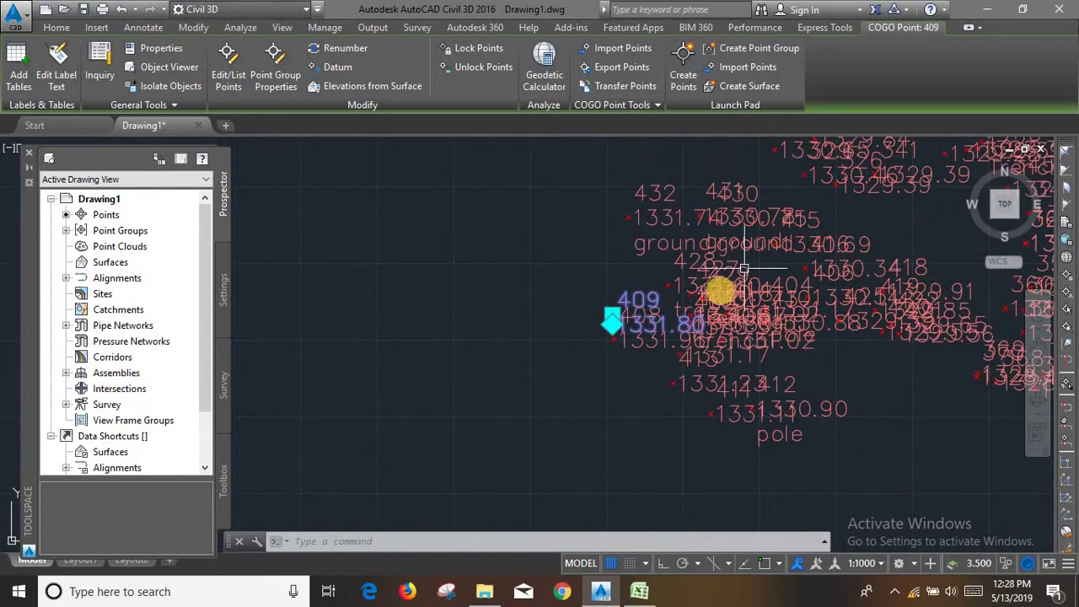
scroll(643, 313, "up", 3)
scroll(747, 300, "down", 2)
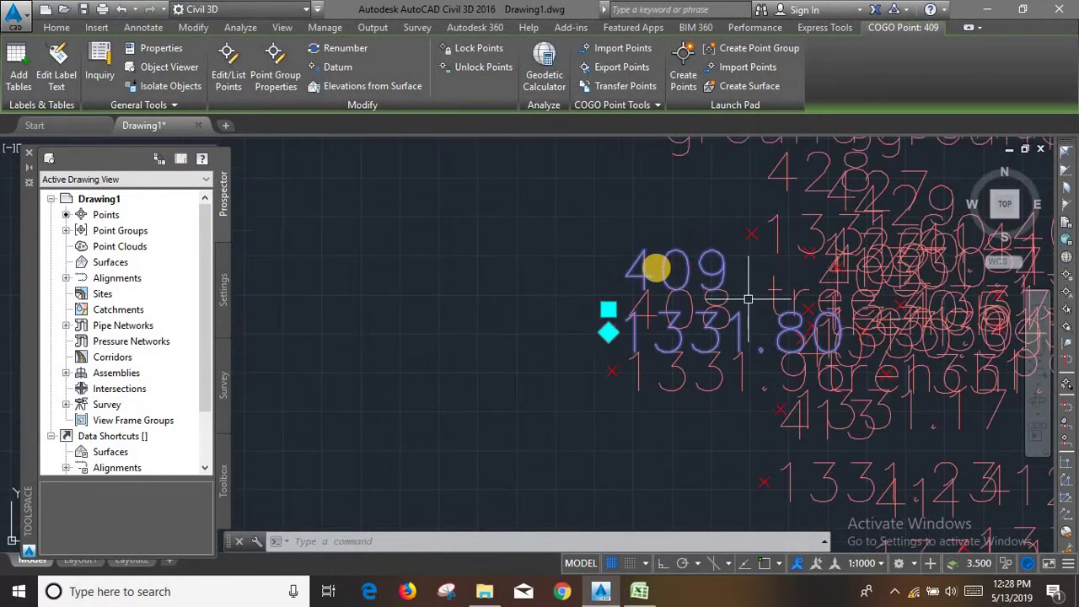
scroll(683, 283, "up", 2)
scroll(658, 263, "down", 2)
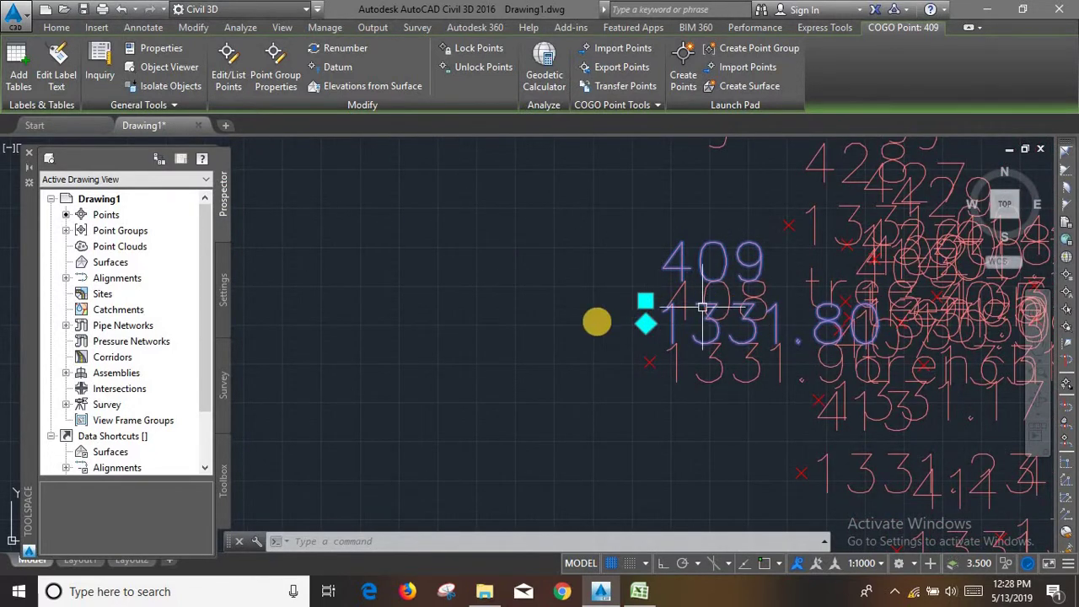
- Set the detail group's point label style to <none> and apply it
left_click(270, 84)
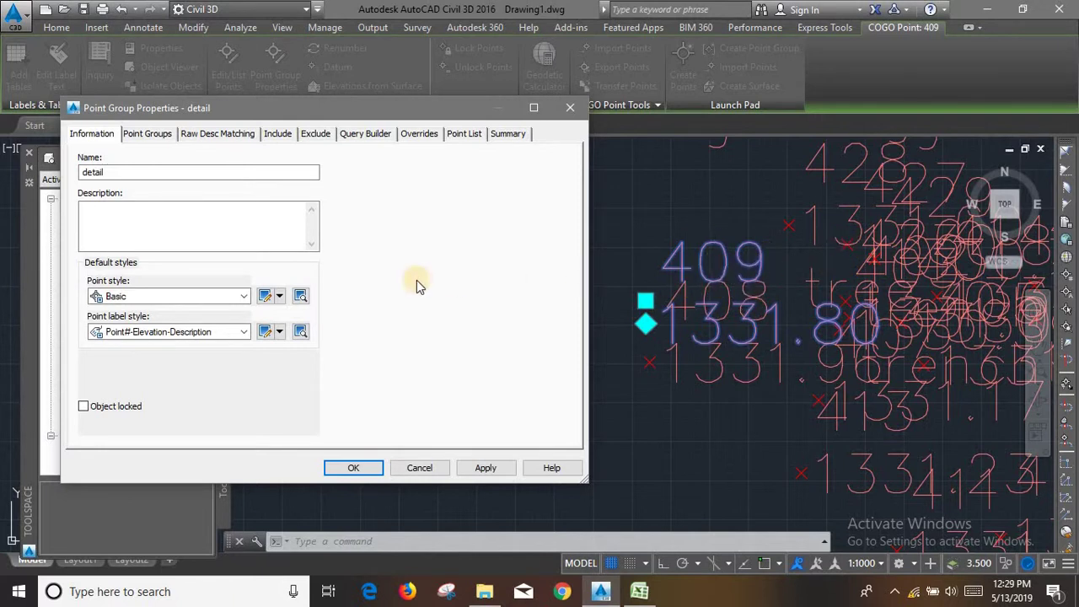
left_click(226, 333)
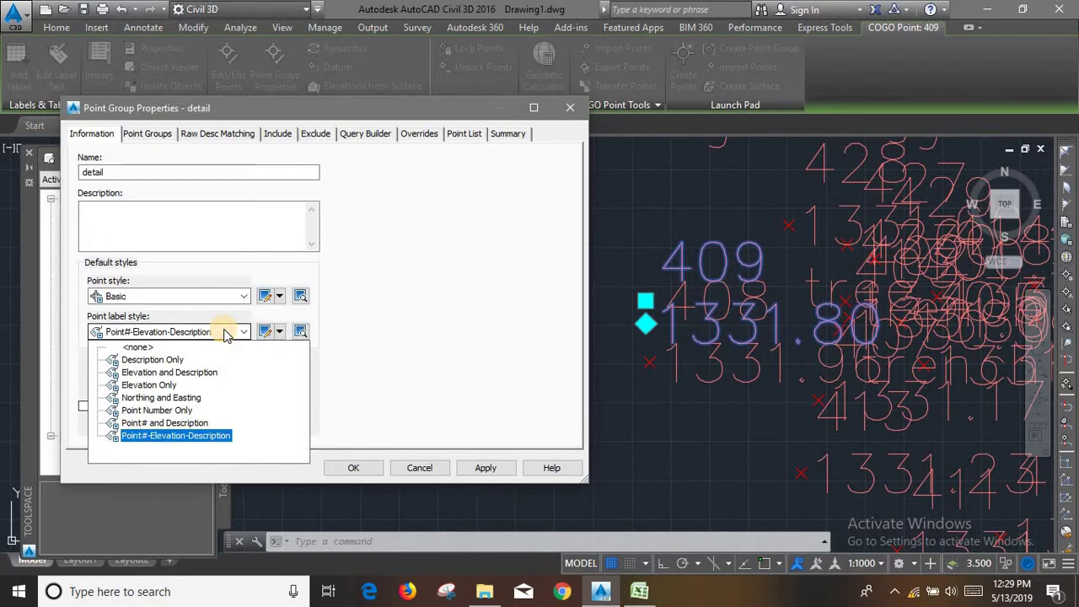
left_click(135, 347)
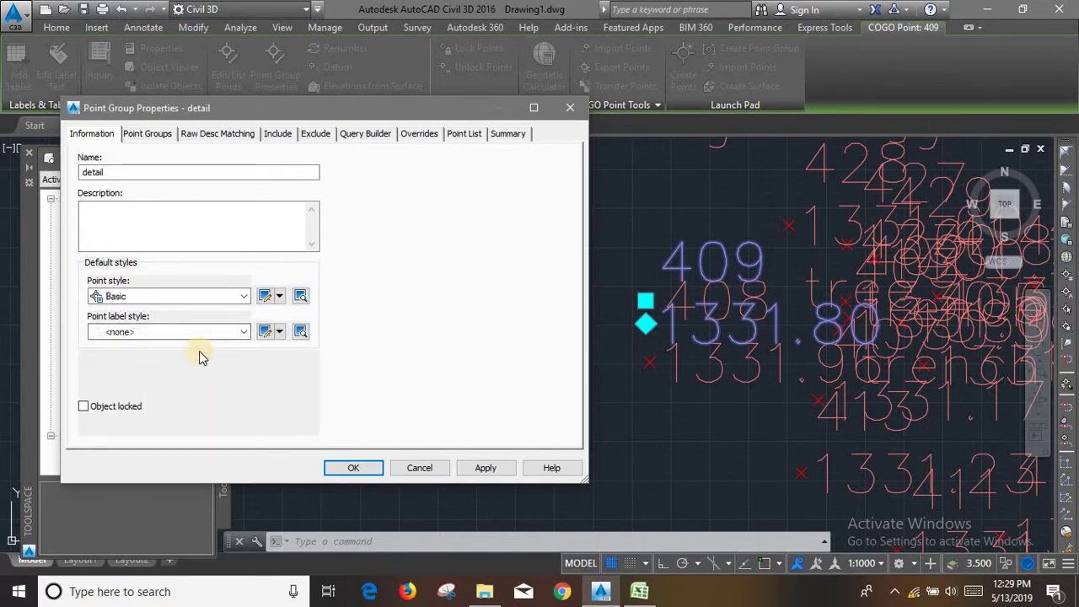
left_click(485, 471)
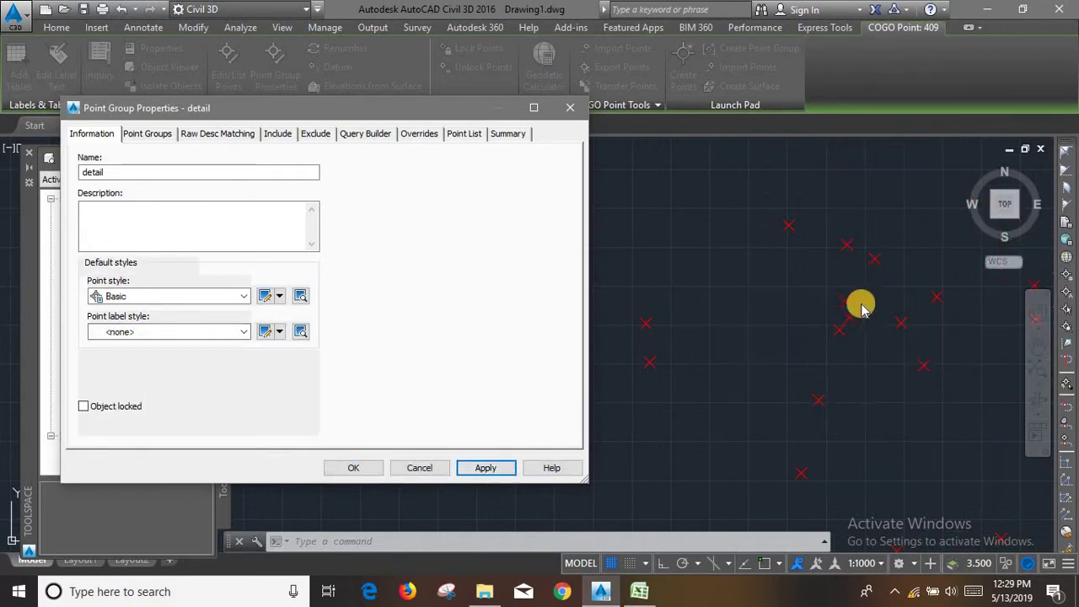
- Apply the Point Number Only label style and open it for editing
left_click(143, 333)
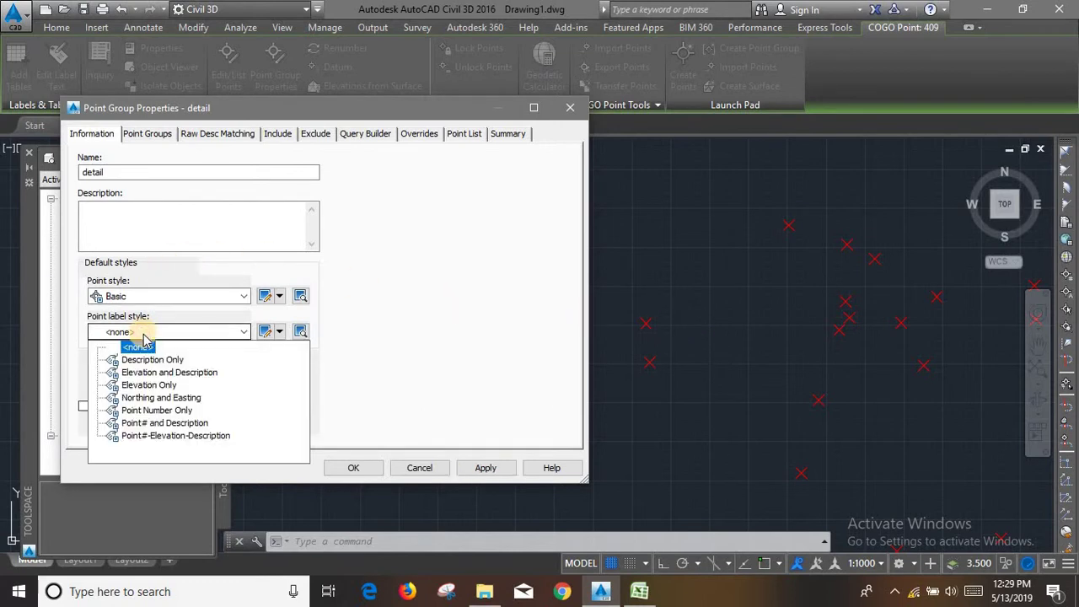
left_click(181, 411)
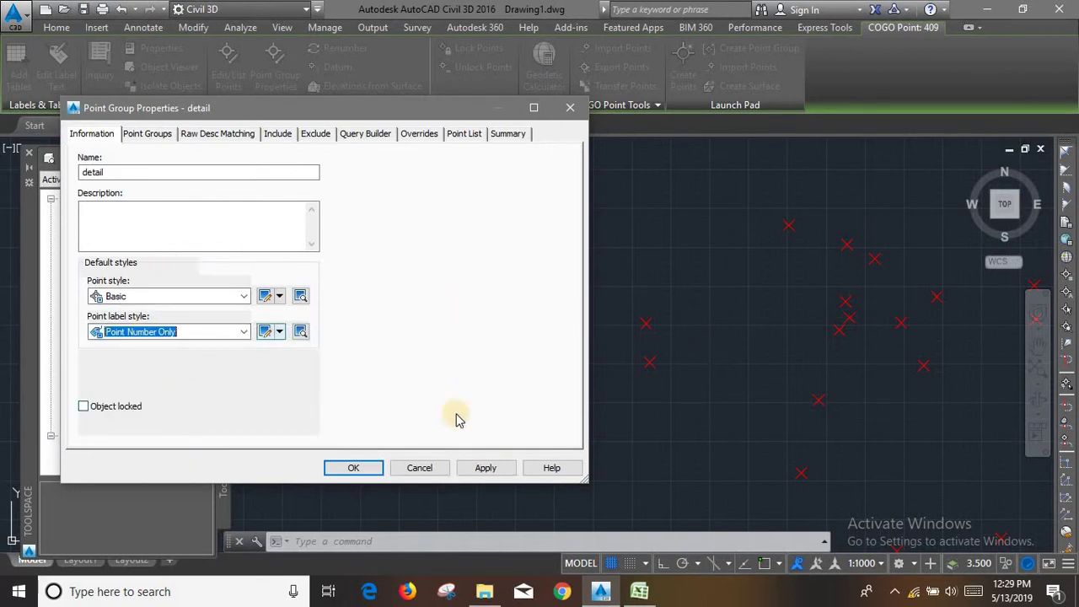
left_click(485, 469)
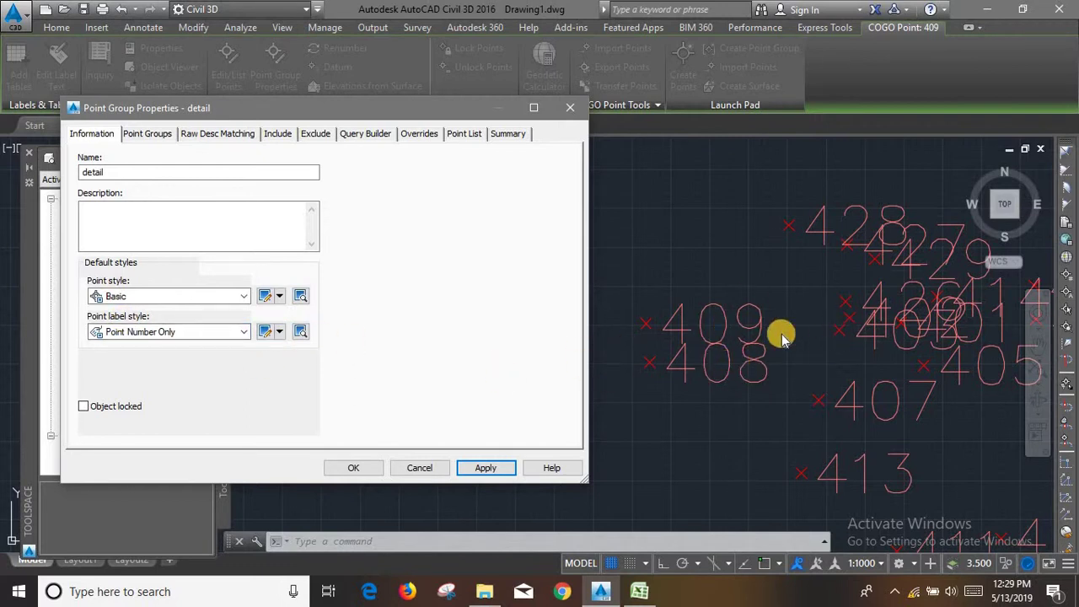
left_click(270, 334)
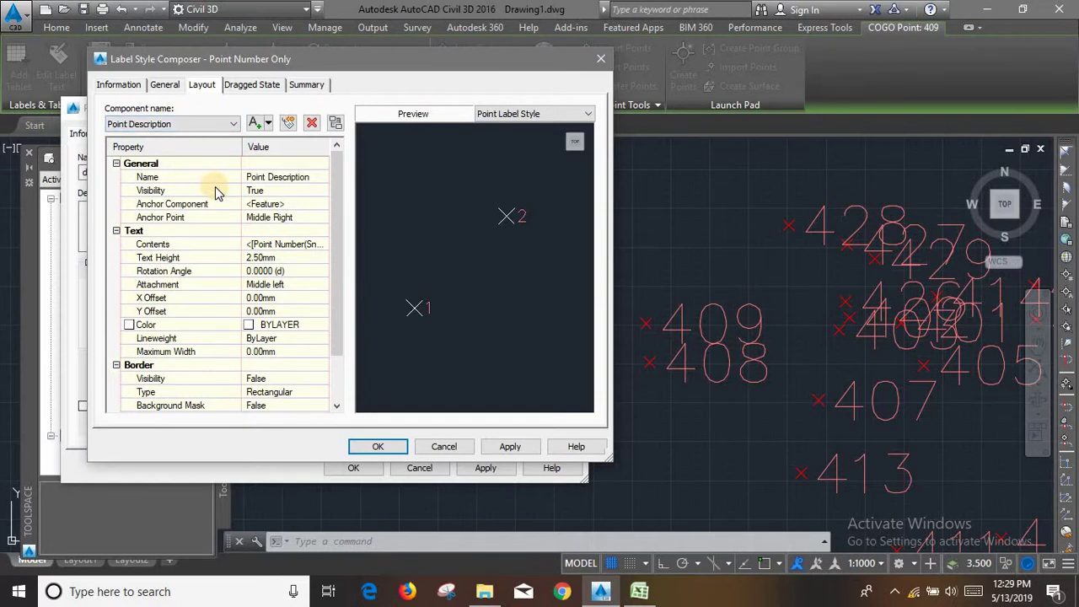
left_click(207, 126)
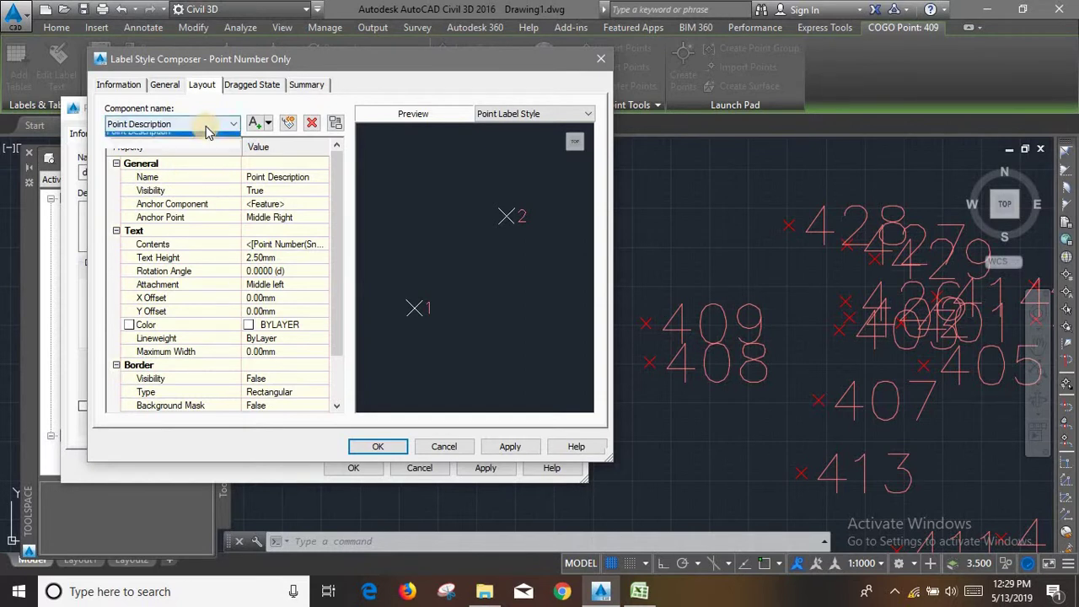
left_click(205, 126)
mouse_move(360, 66)
left_mouse_down()
mouse_move(560, 64)
mouse_move(319, 52)
left_mouse_up()
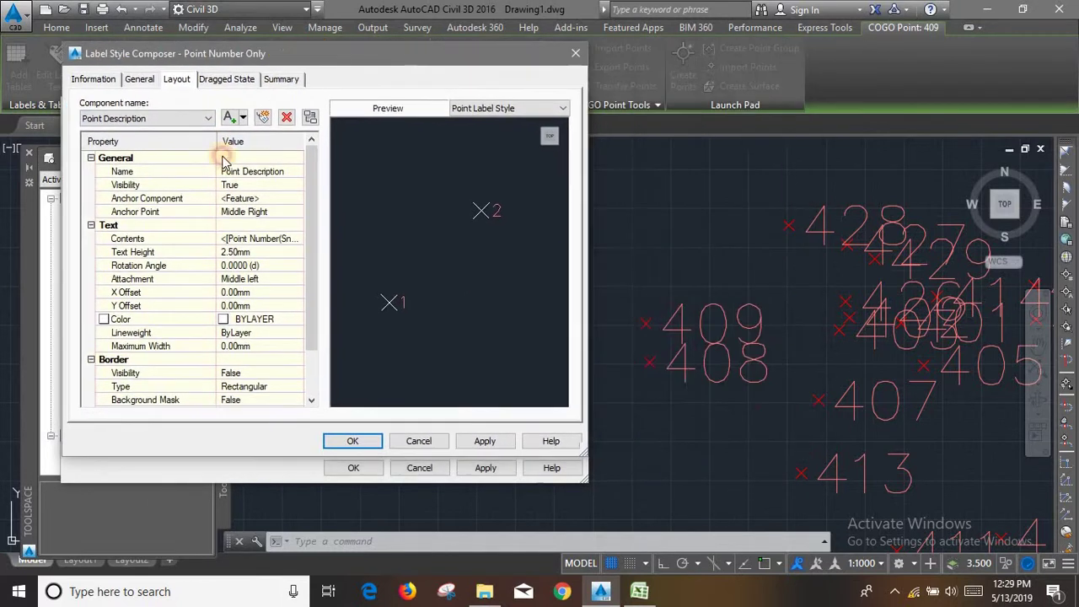
left_click(129, 120)
left_click(129, 132)
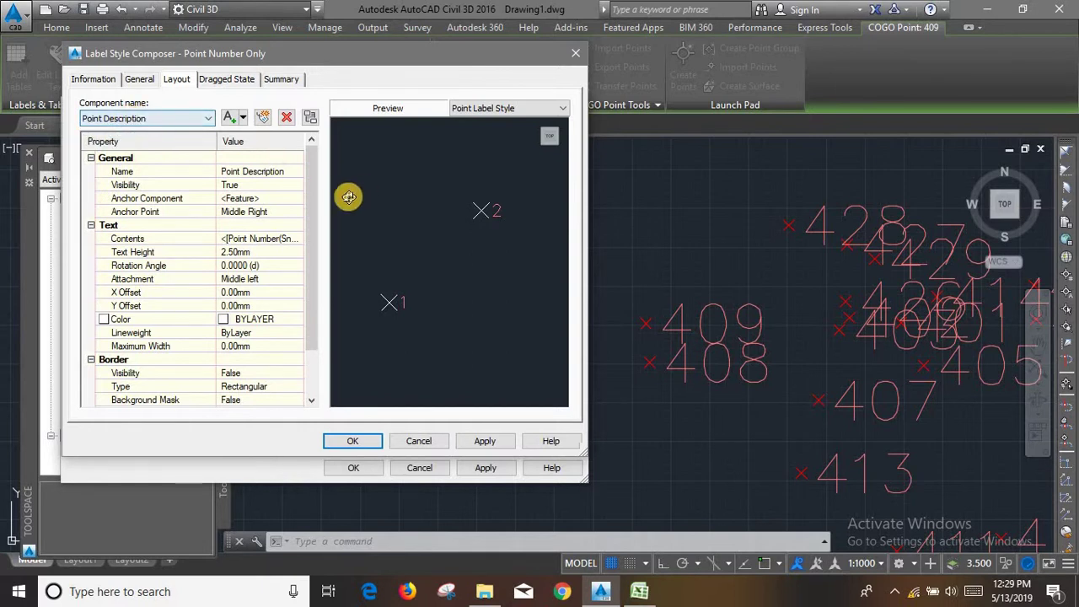
left_click(169, 119)
left_click(167, 128)
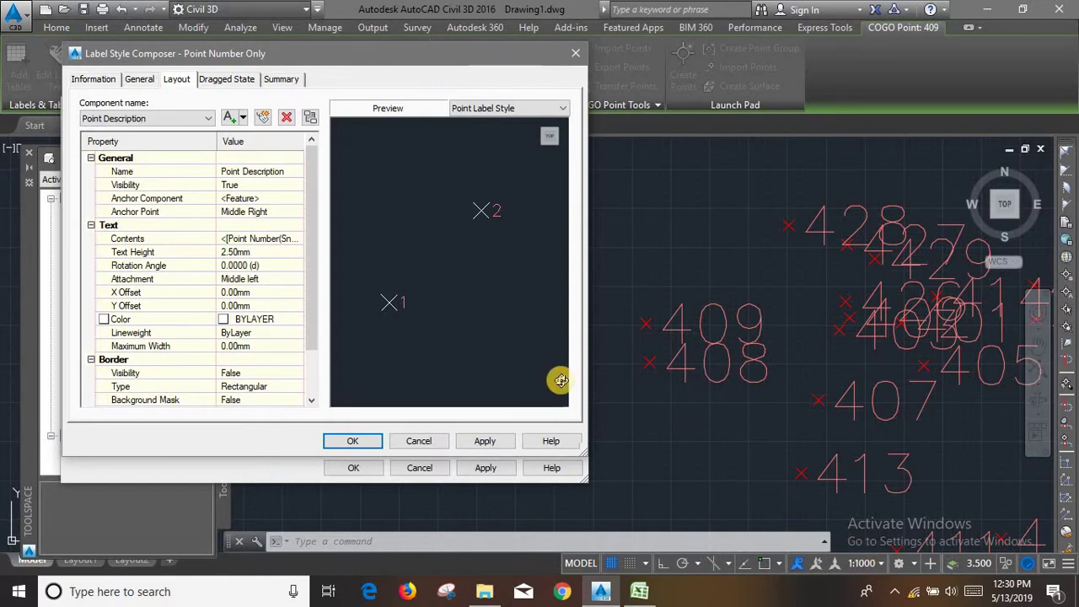
left_click(241, 255)
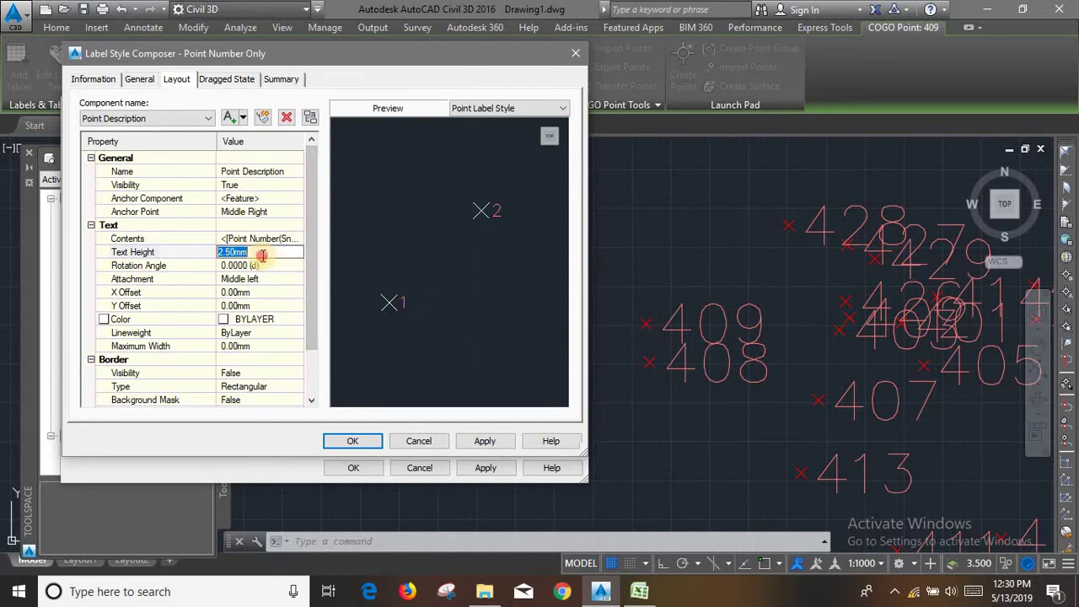
left_click(235, 253)
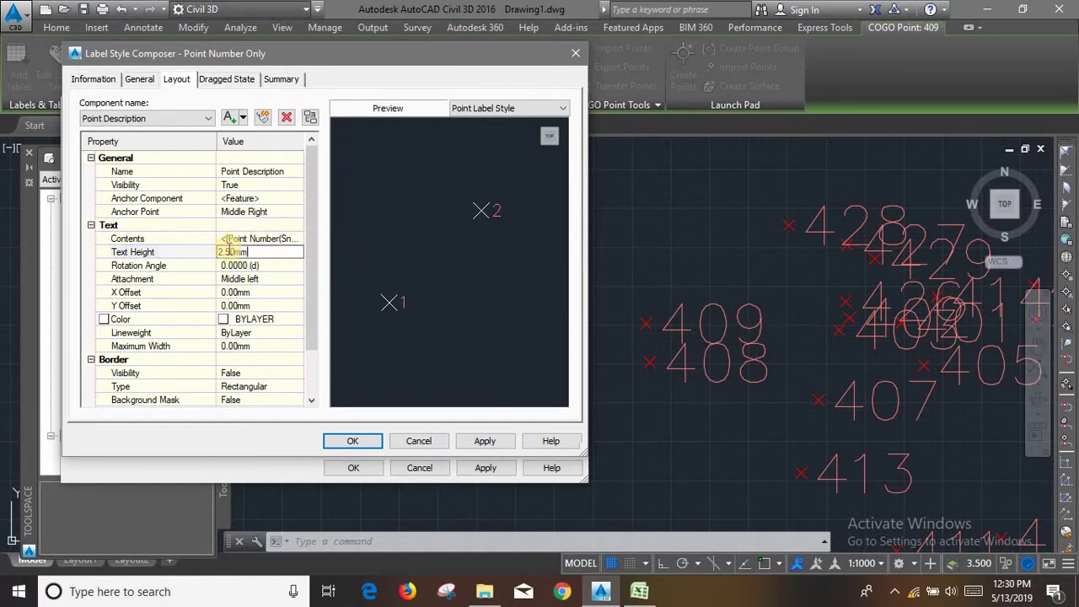
left_click_drag(219, 252, 264, 252)
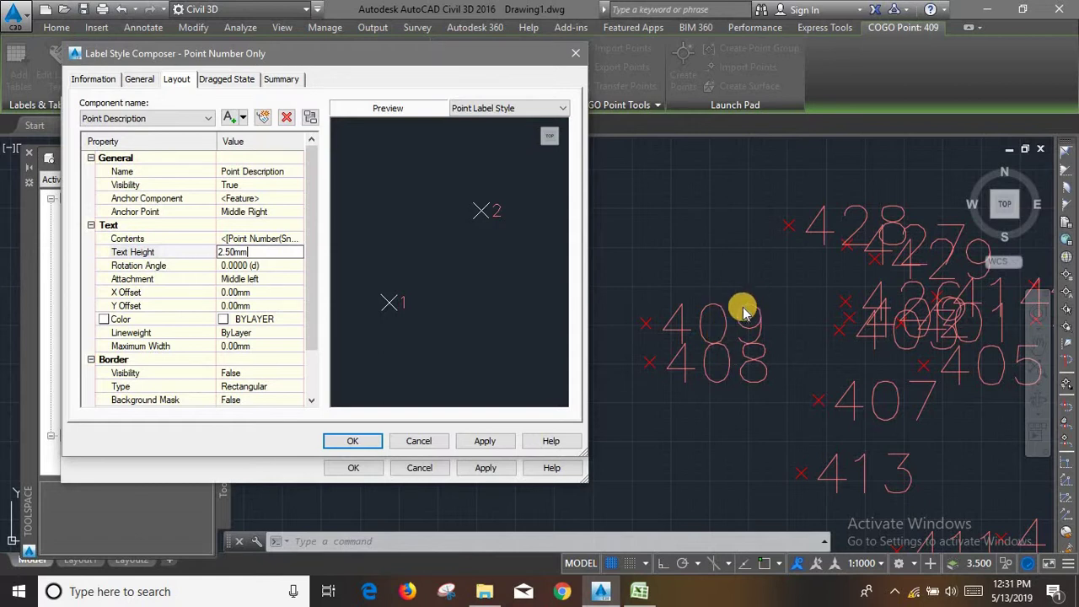
- Try a 2 mm label X offset, then reset it to 0.00 mm
left_click(869, 569)
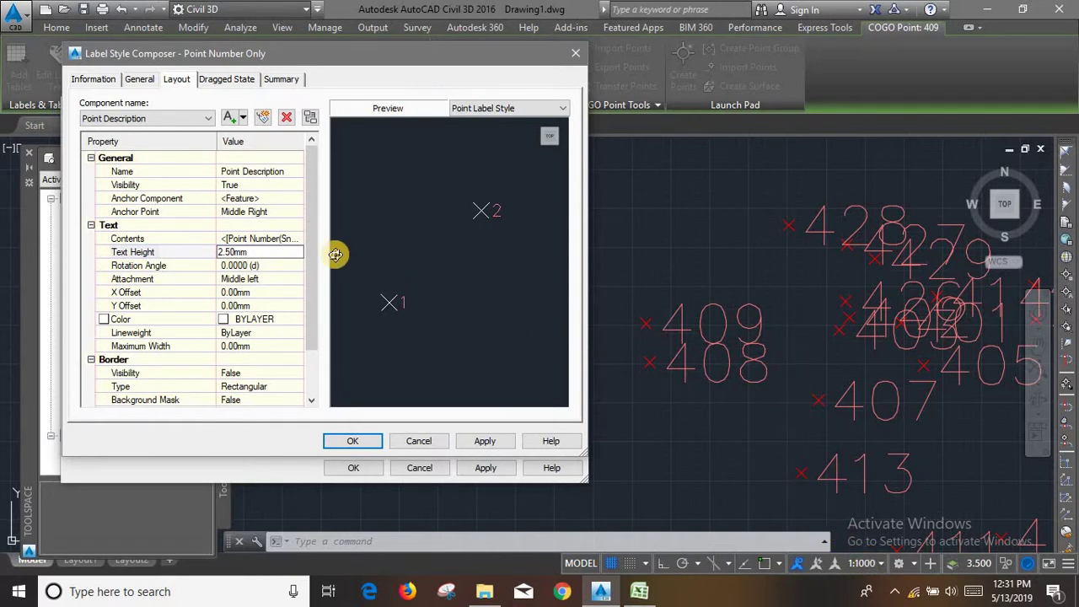
left_click(228, 248)
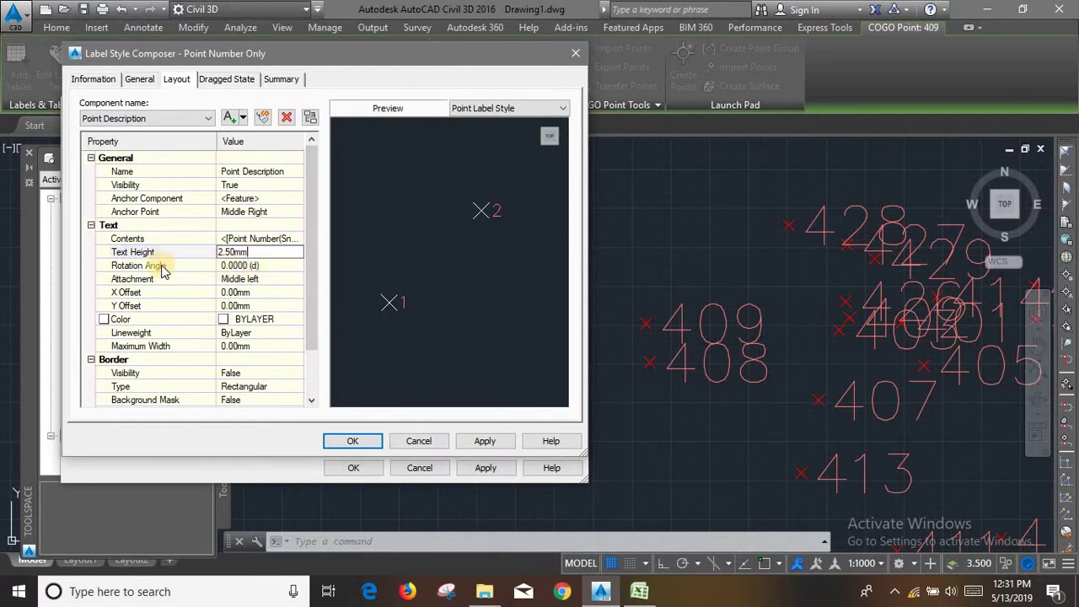
left_click(252, 265)
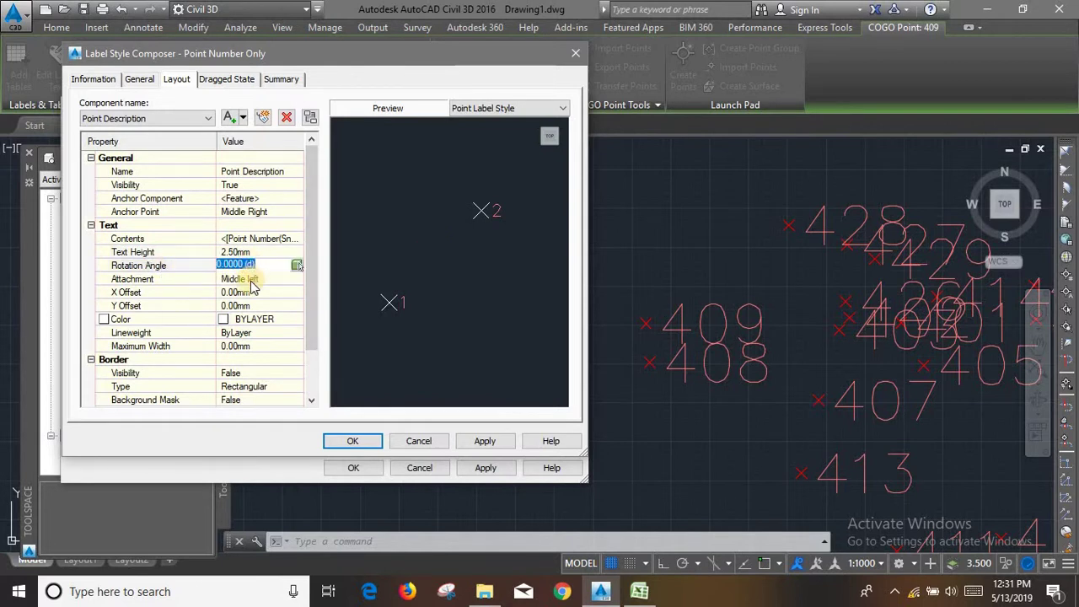
left_click(243, 282)
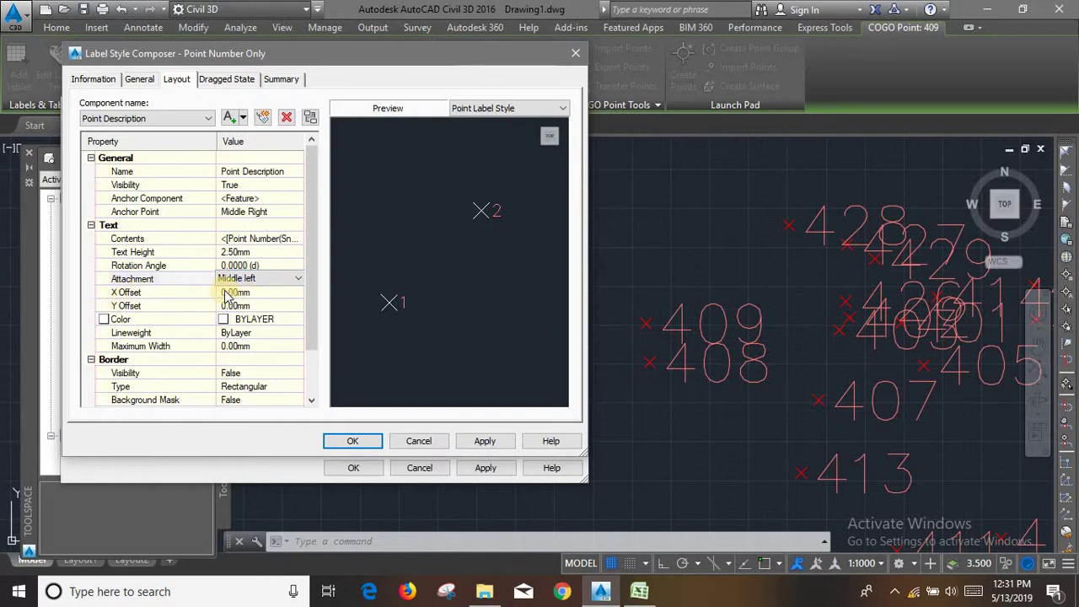
left_click(249, 293)
type("2")
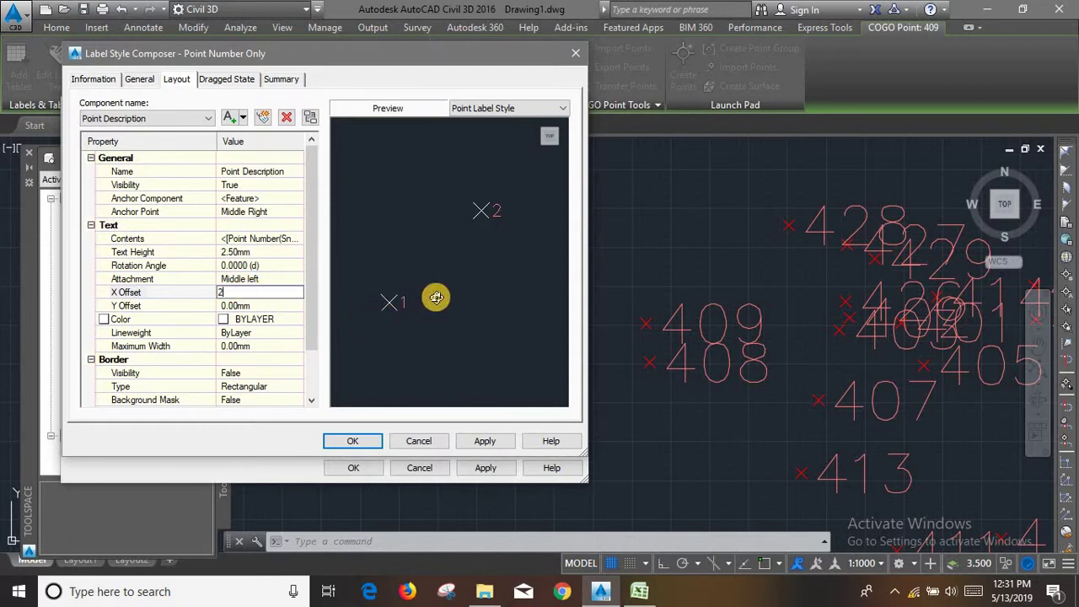
left_click(486, 443)
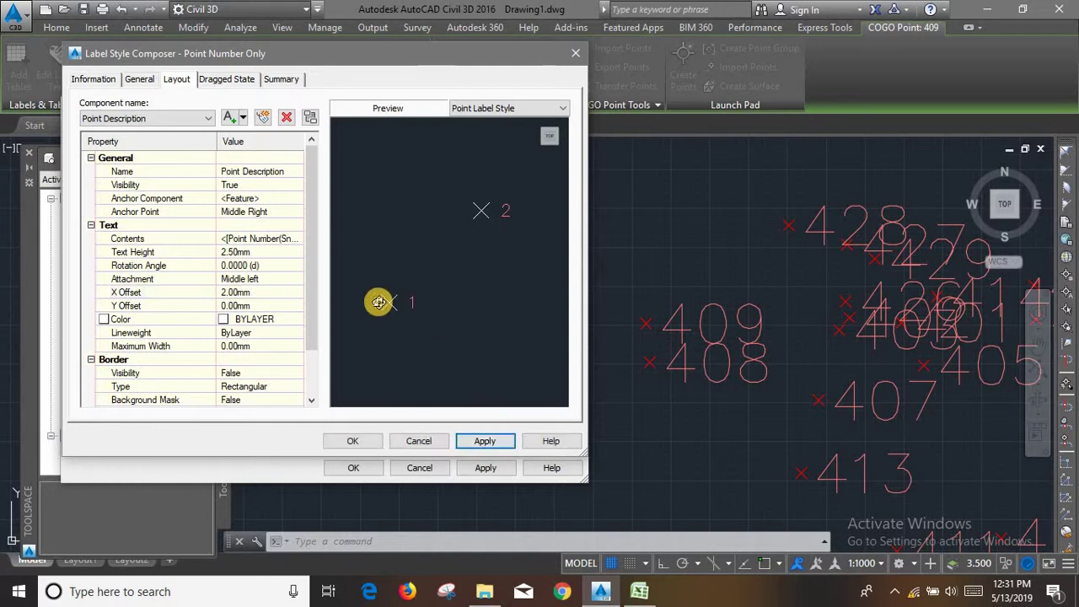
left_click(263, 290)
type("0")
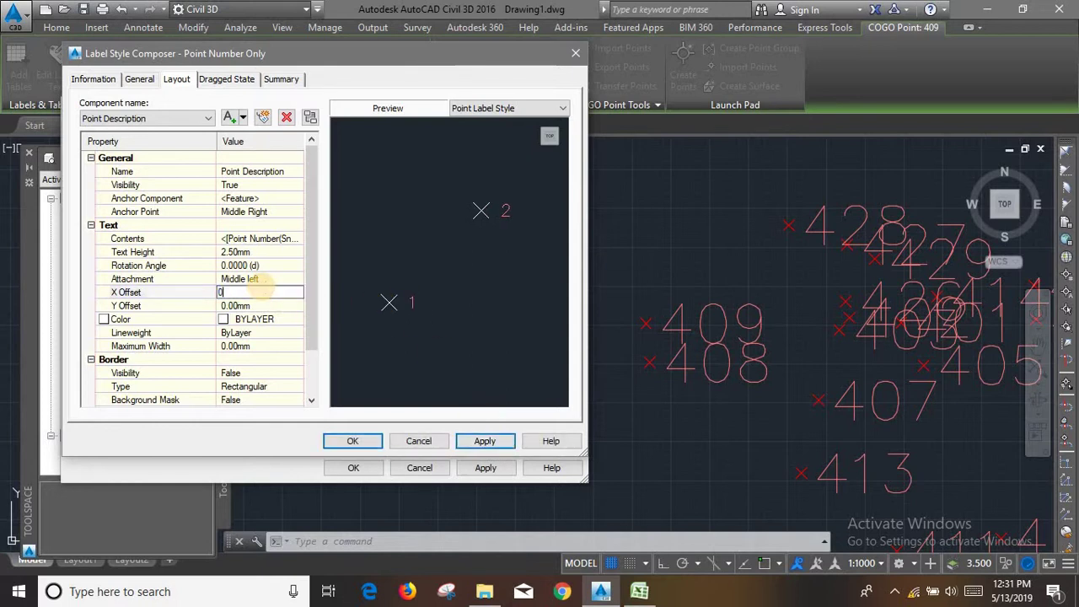
left_click(485, 442)
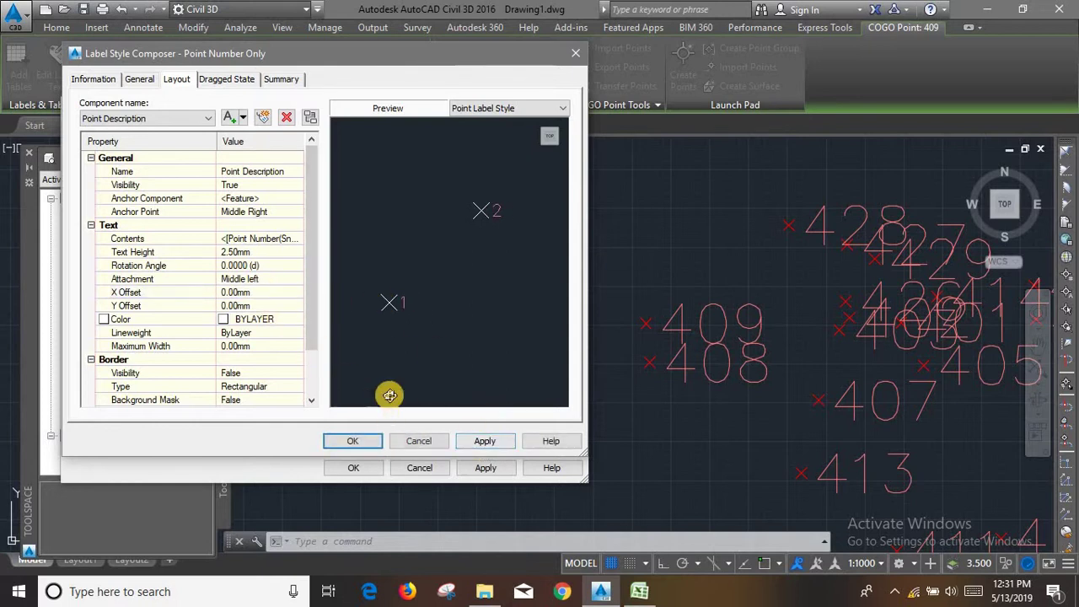
- Toggle label border visibility to True and back to False, then accept the style
left_click(252, 370)
left_click(252, 398)
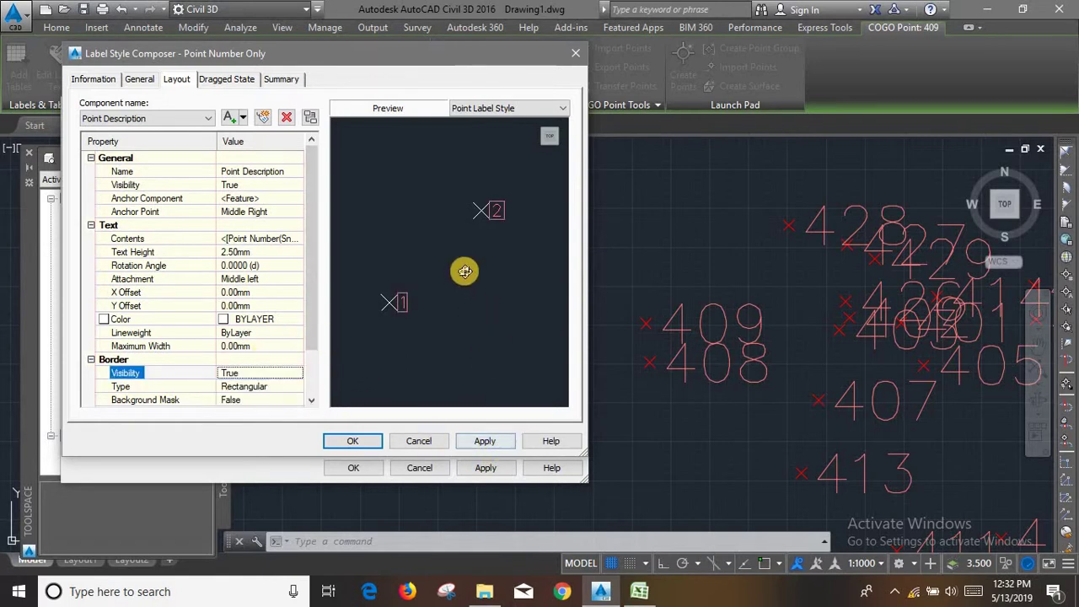
left_click(289, 373)
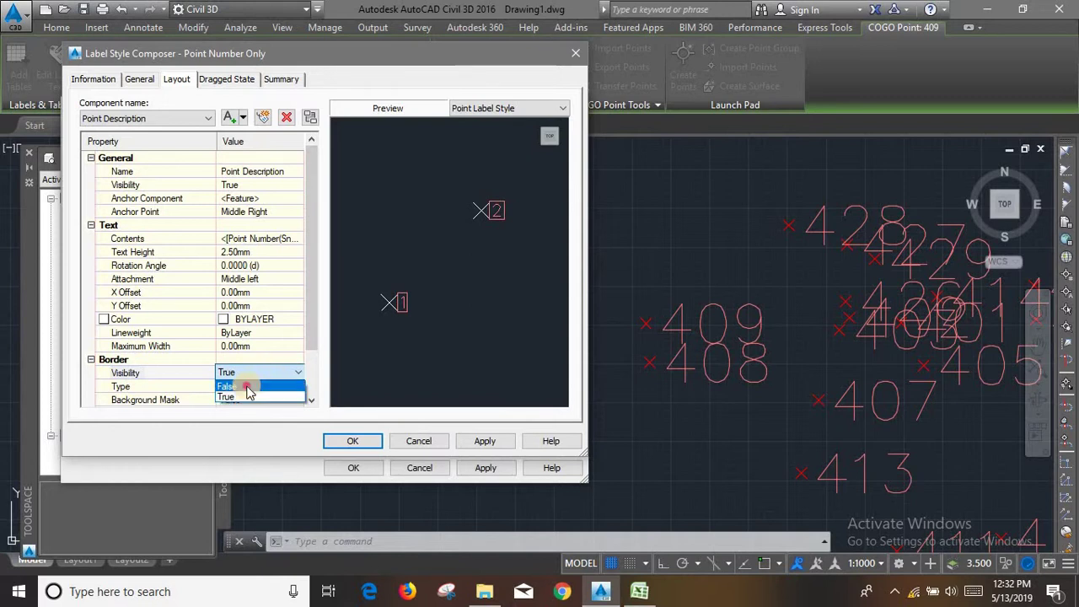
left_click(249, 386)
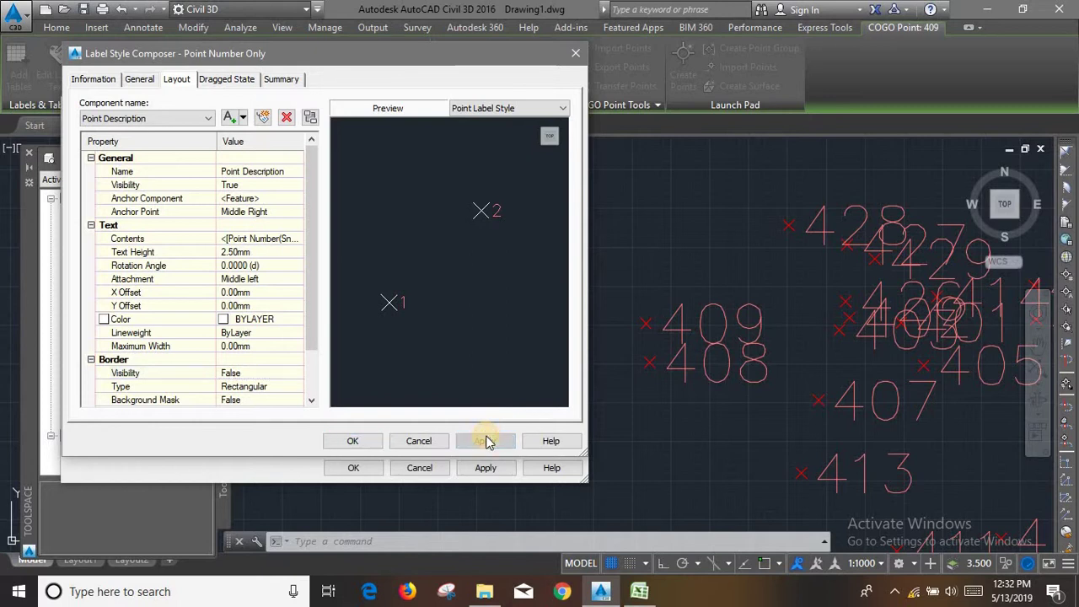
left_click(352, 441)
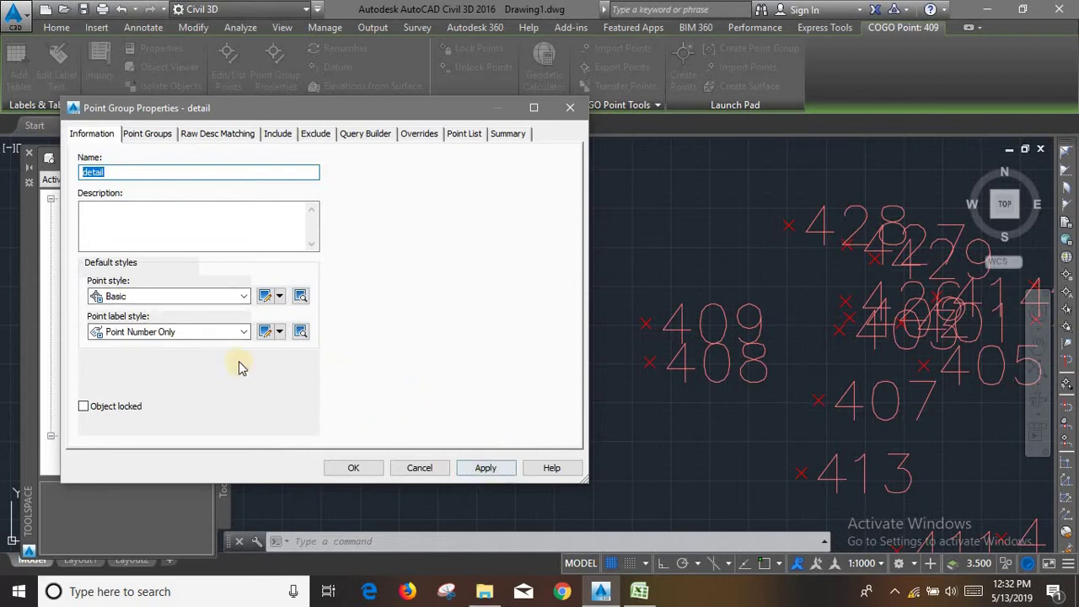
- Set the Point Number Only label text height to 0.50 mm and apply it to the detail group
left_click(483, 469)
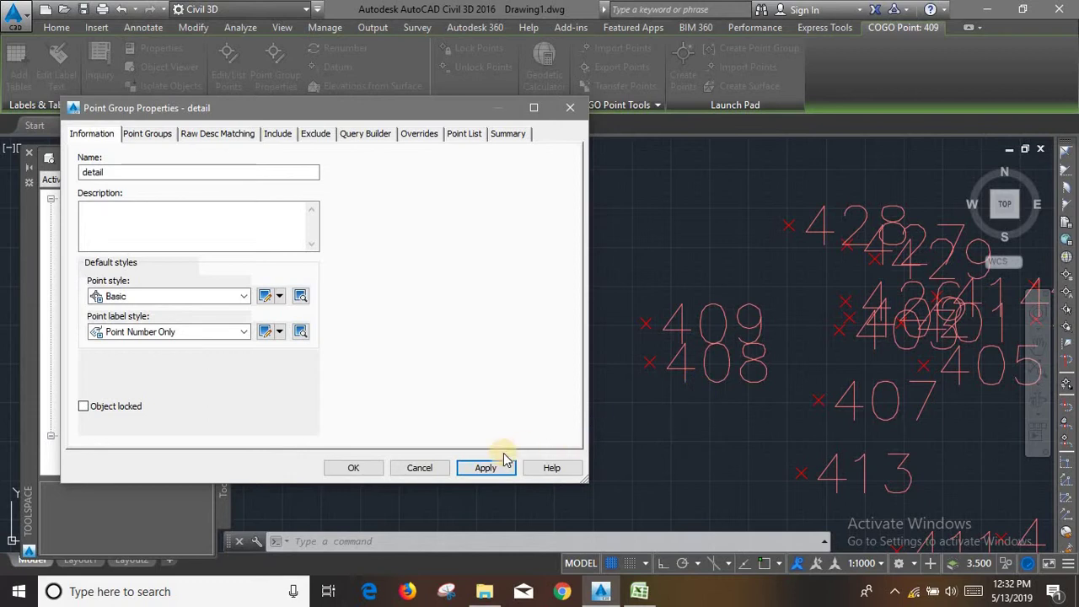
left_click(351, 469)
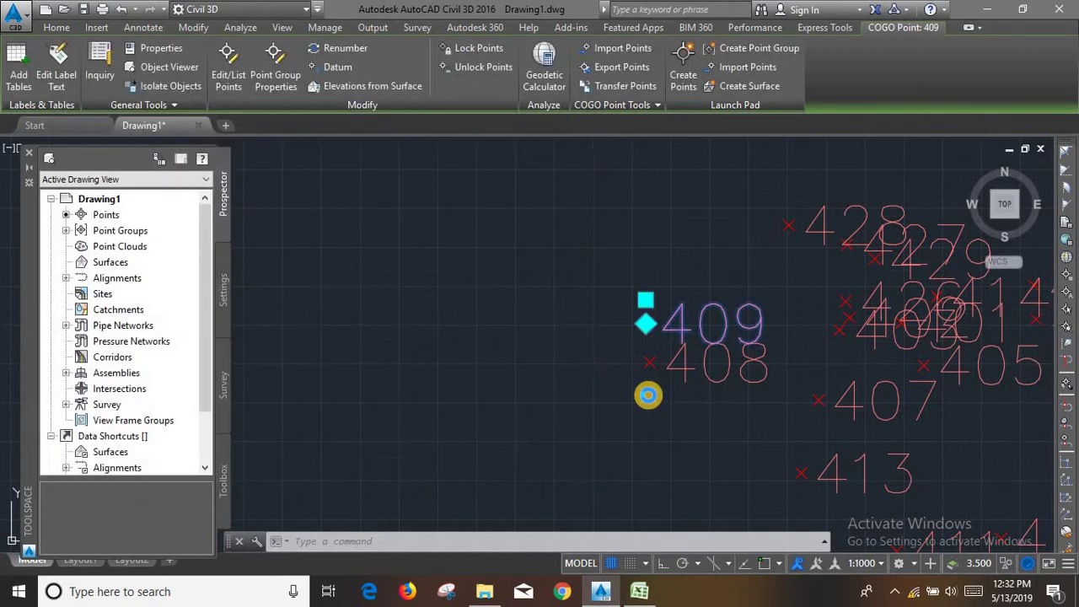
left_click(274, 76)
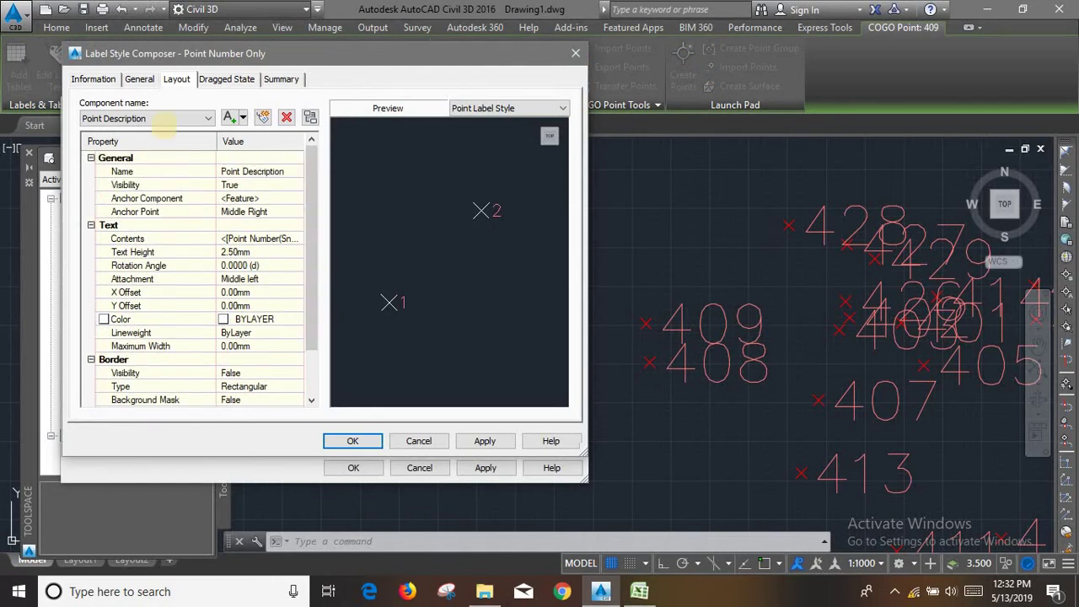
left_click(253, 252)
type("0.5")
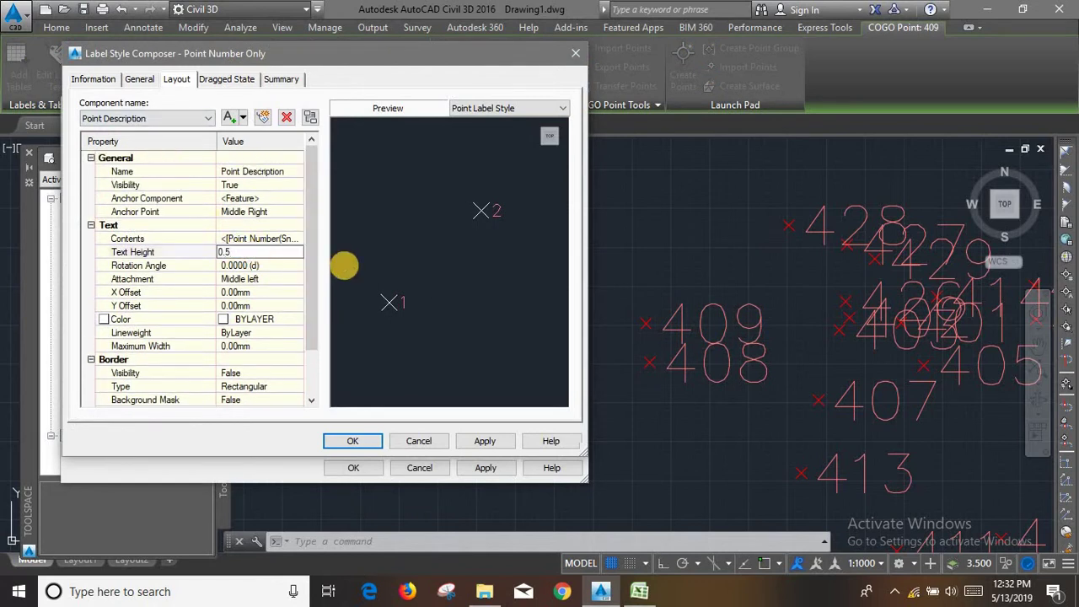
left_click(483, 439)
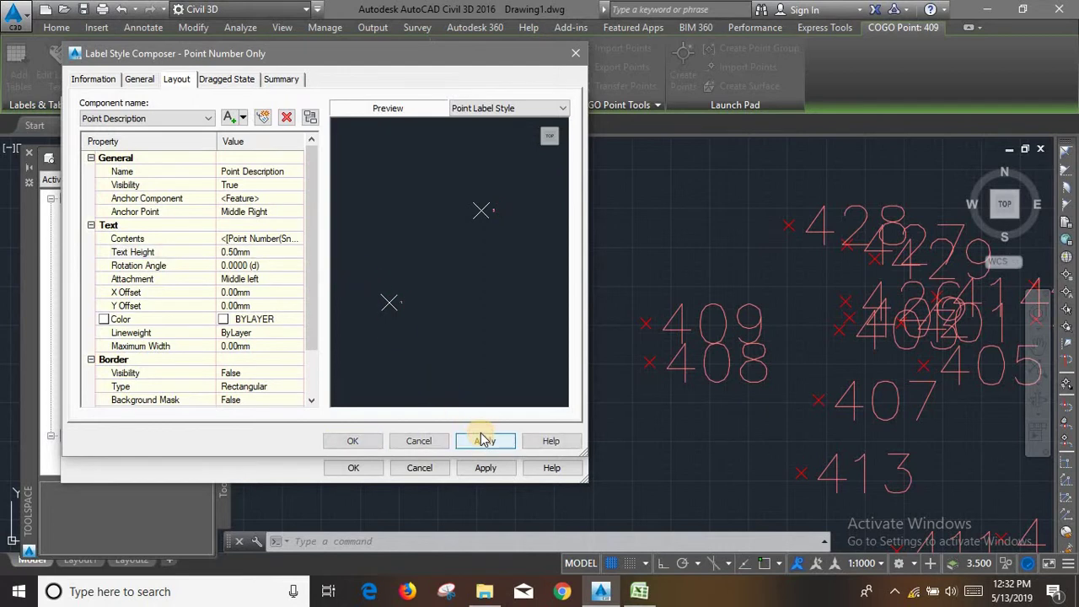
left_click(354, 441)
left_click(486, 467)
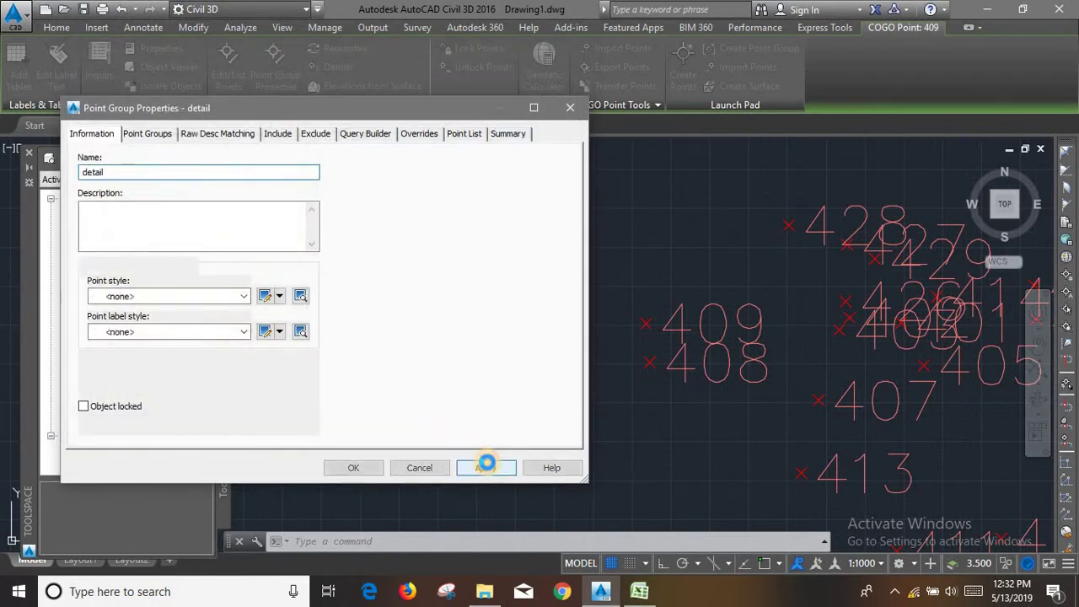
left_click(354, 467)
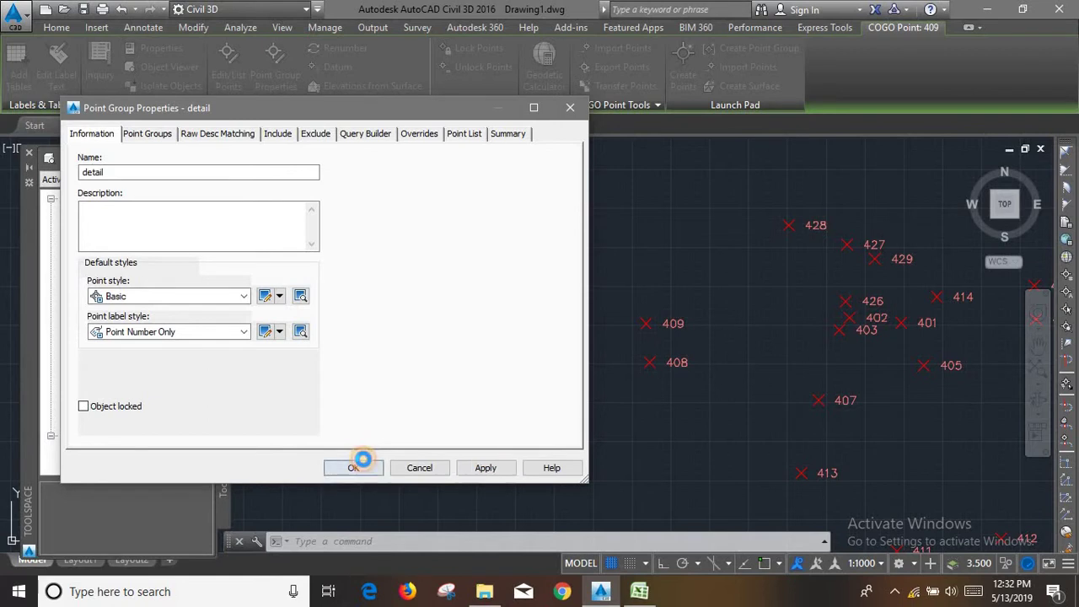
key("Escape")
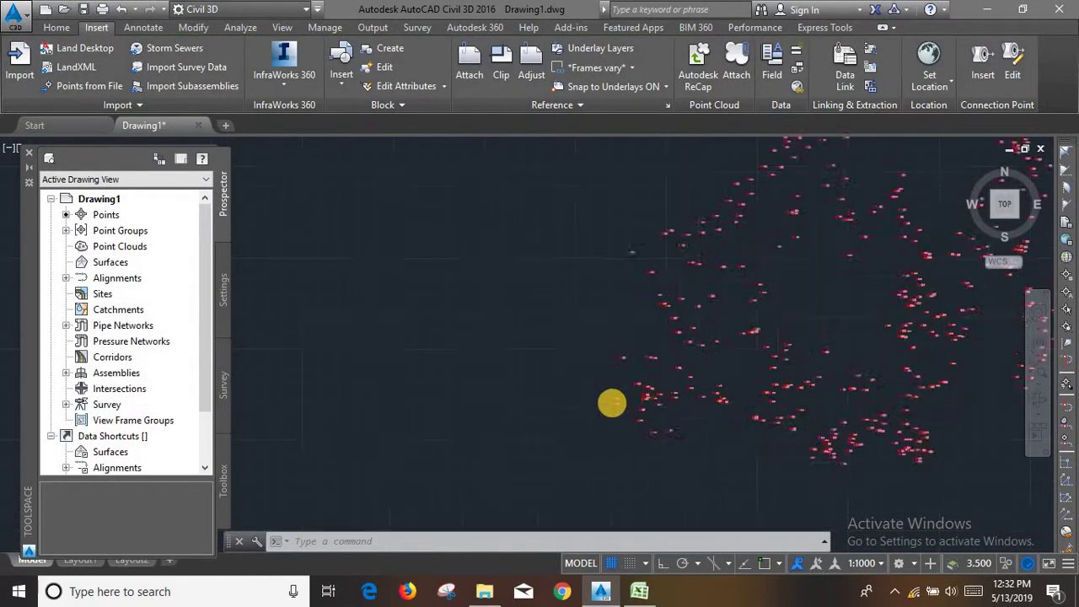
- Select point 409 and give the Point Number Only labels a -2.00 mm X offset
scroll(646, 385, "up", 3)
scroll(660, 380, "up", 2)
scroll(506, 367, "up", 2)
scroll(722, 344, "down", 2)
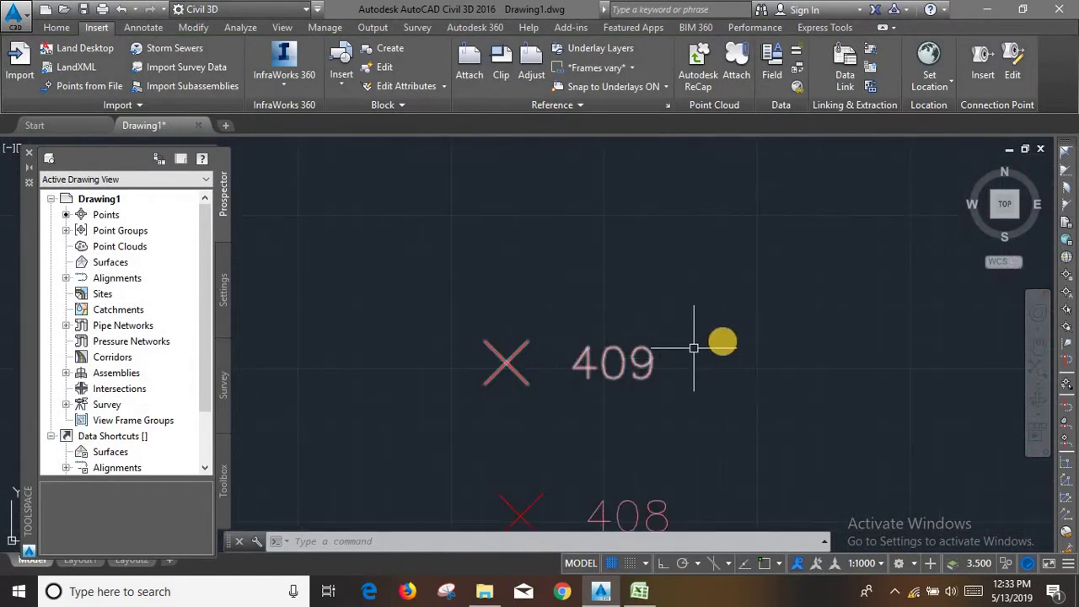
scroll(691, 345, "down", 2)
left_click(669, 345)
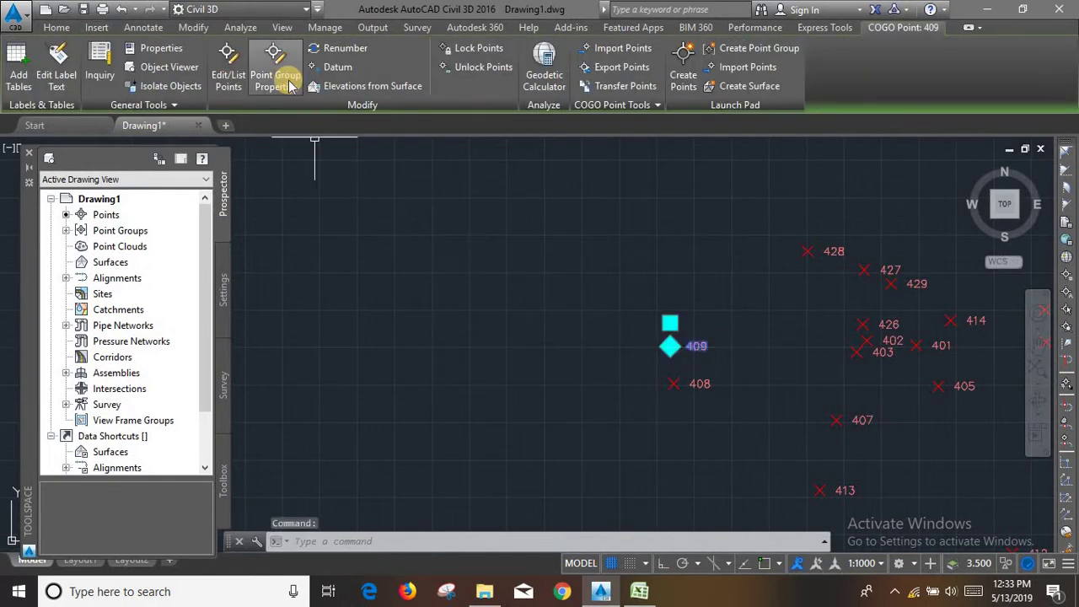
left_click(276, 76)
left_click(261, 331)
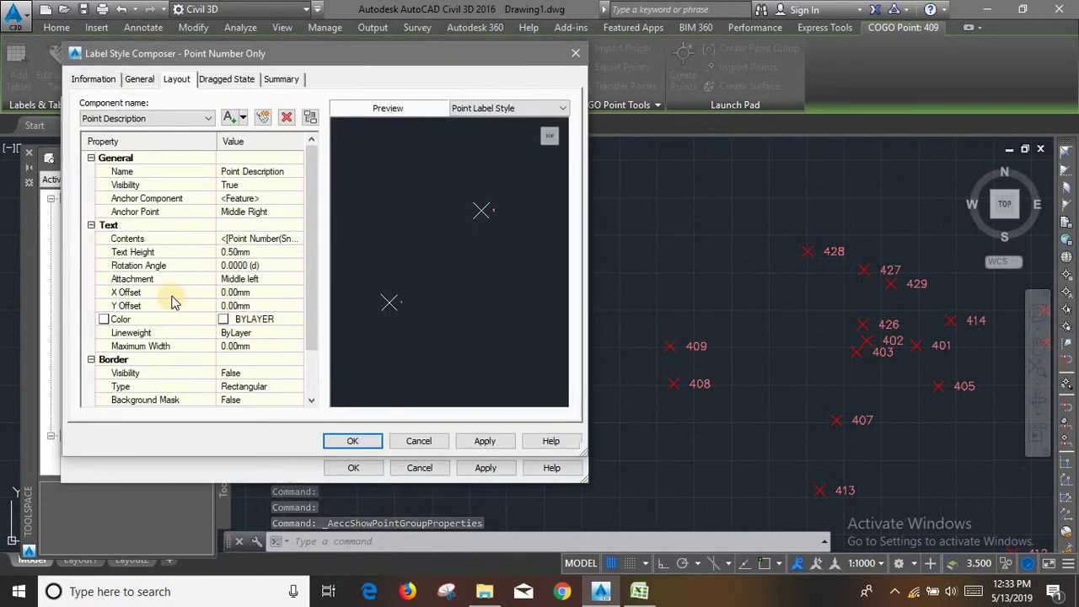
left_click(234, 293)
type("-2")
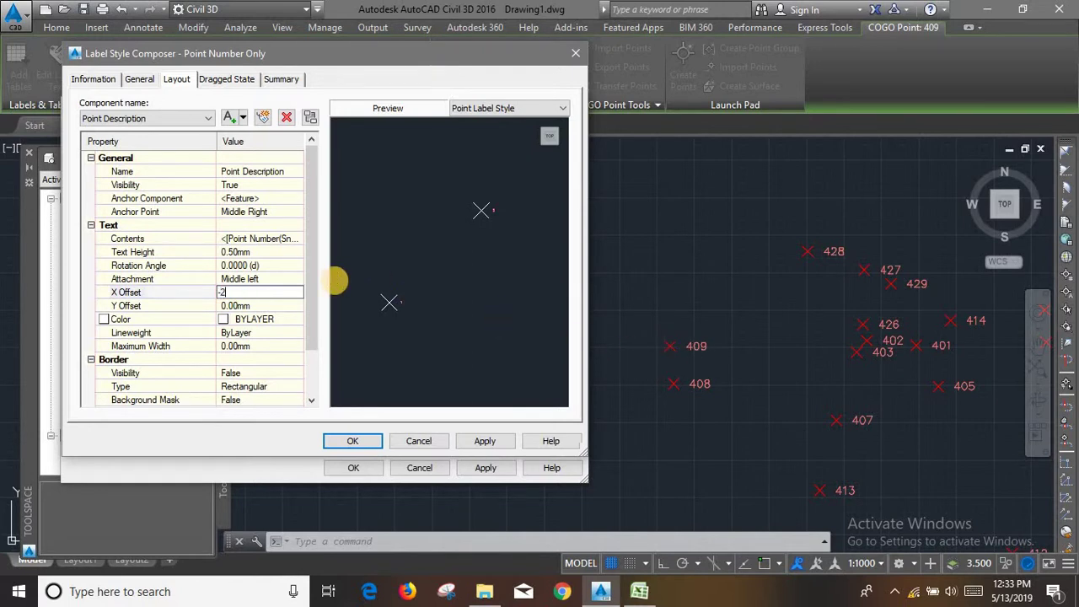
left_click(499, 439)
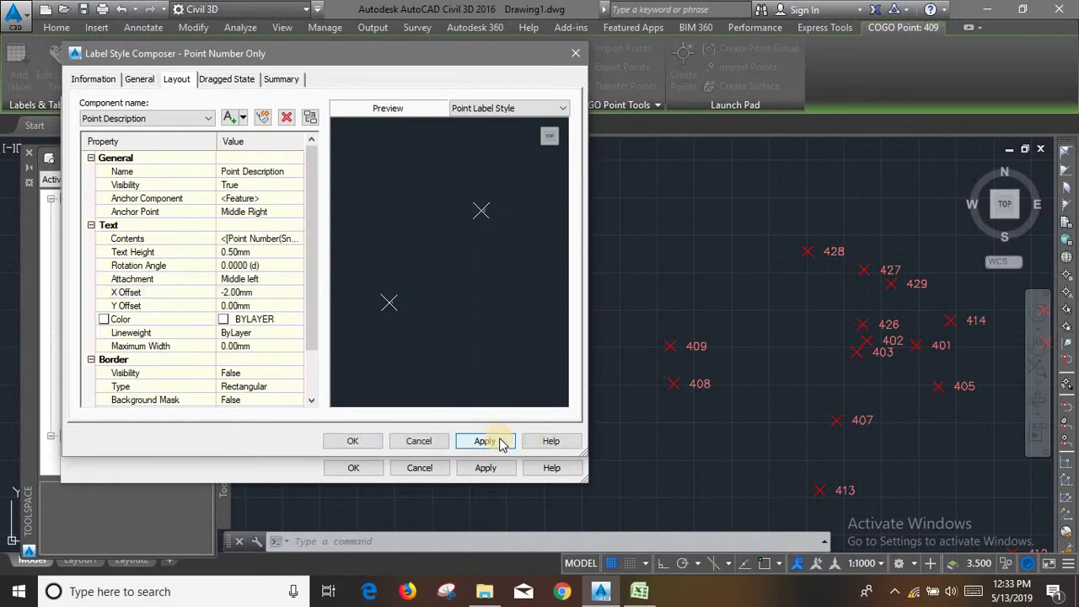
left_click(356, 440)
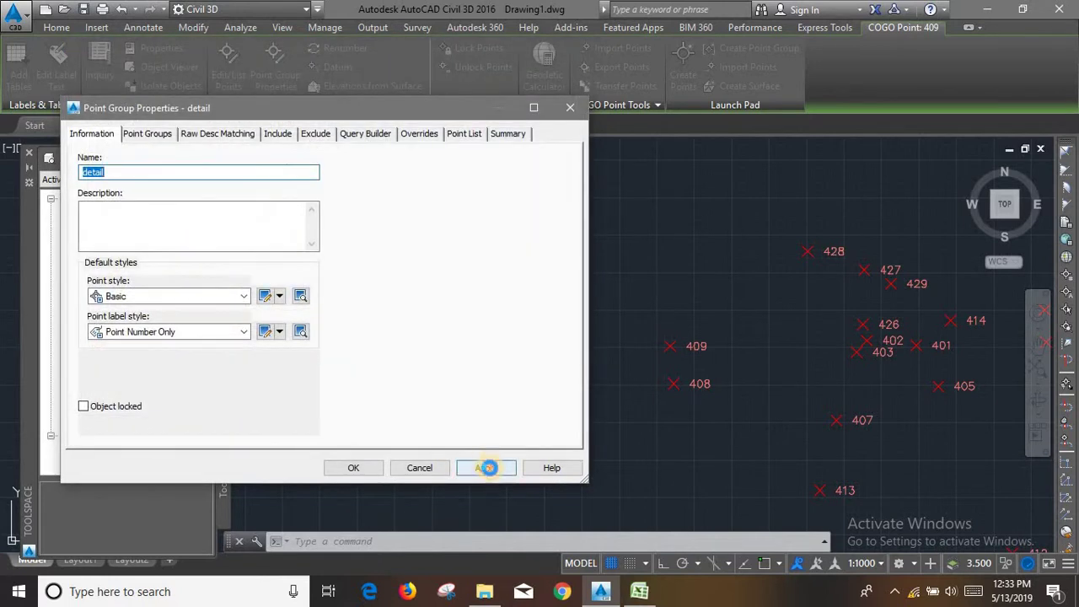
left_click(487, 468)
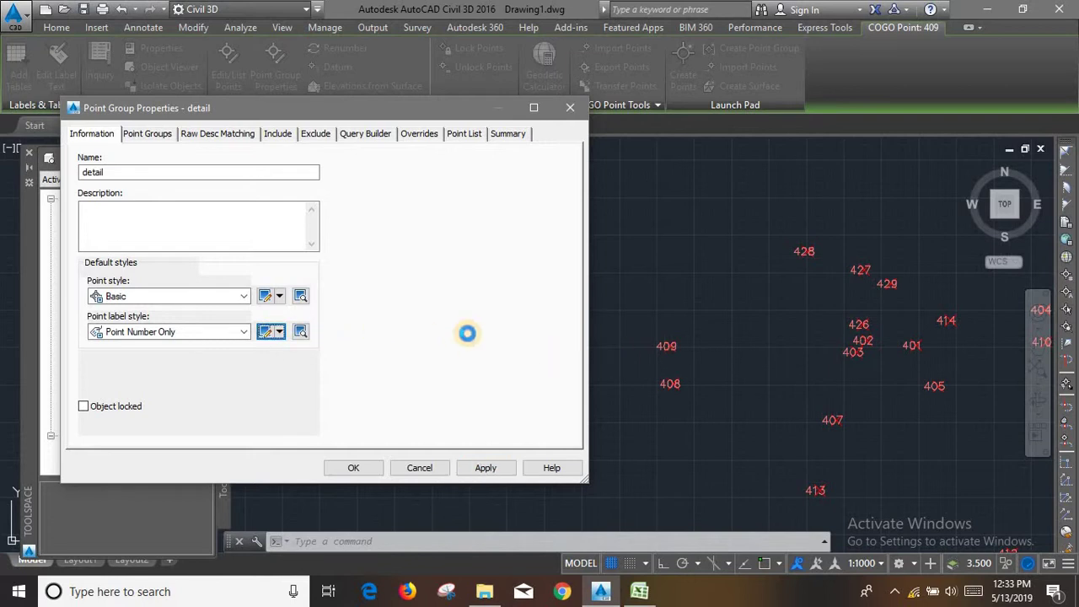
- Revise the label X offset to -0.80 mm, apply it, and close the group properties
left_click(249, 293)
type("-0.8")
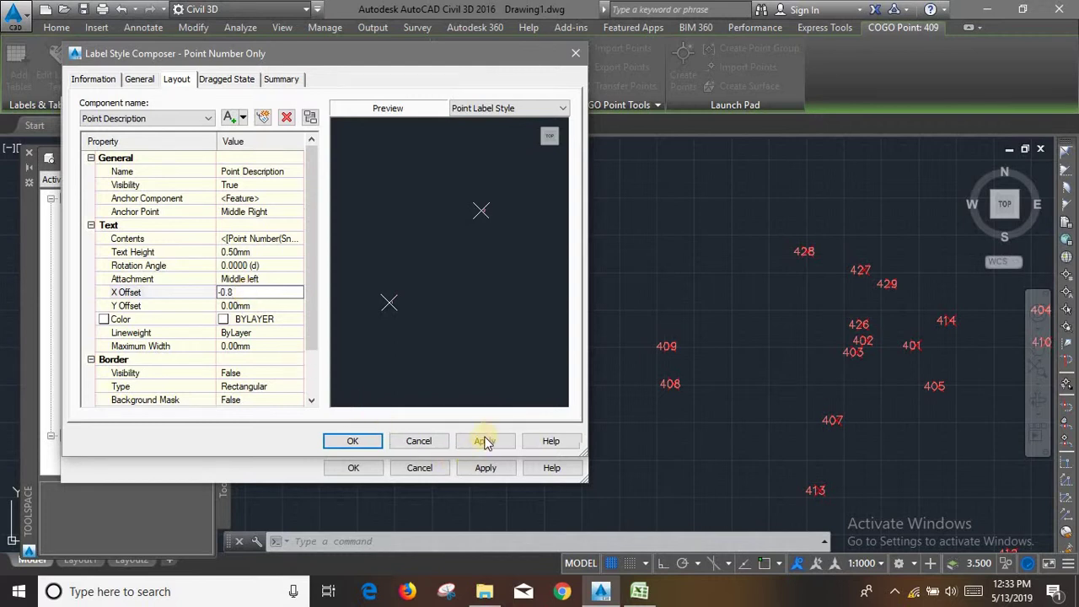
left_click(485, 442)
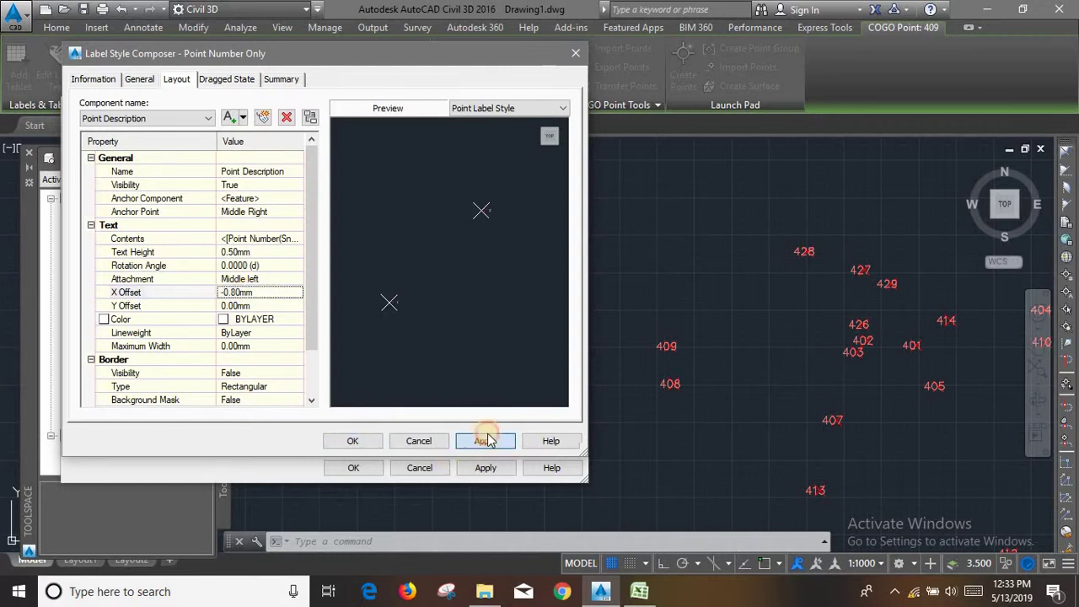
left_click(359, 442)
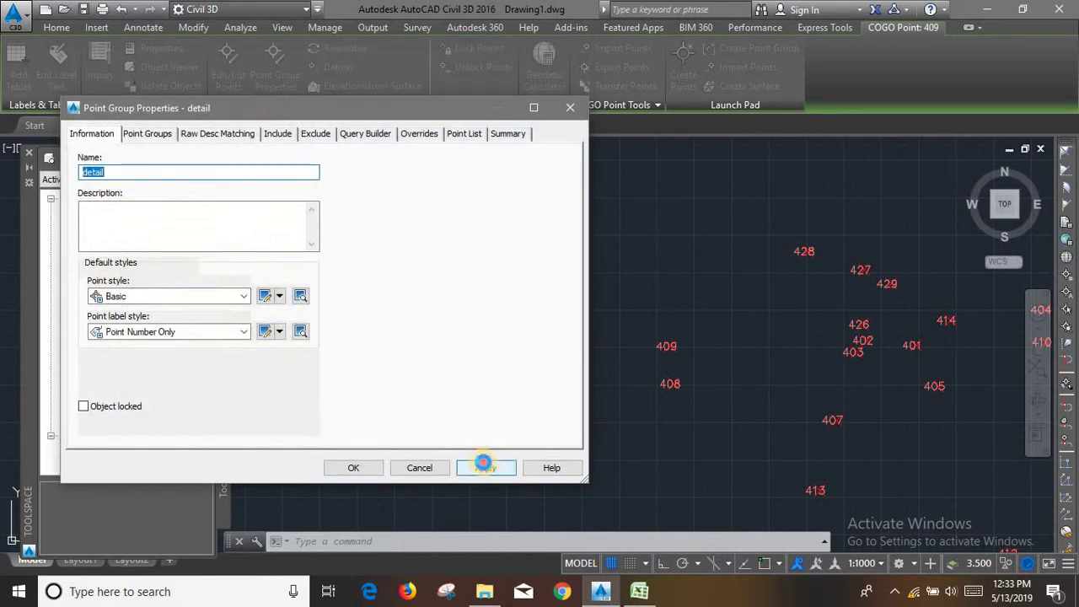
left_click(483, 463)
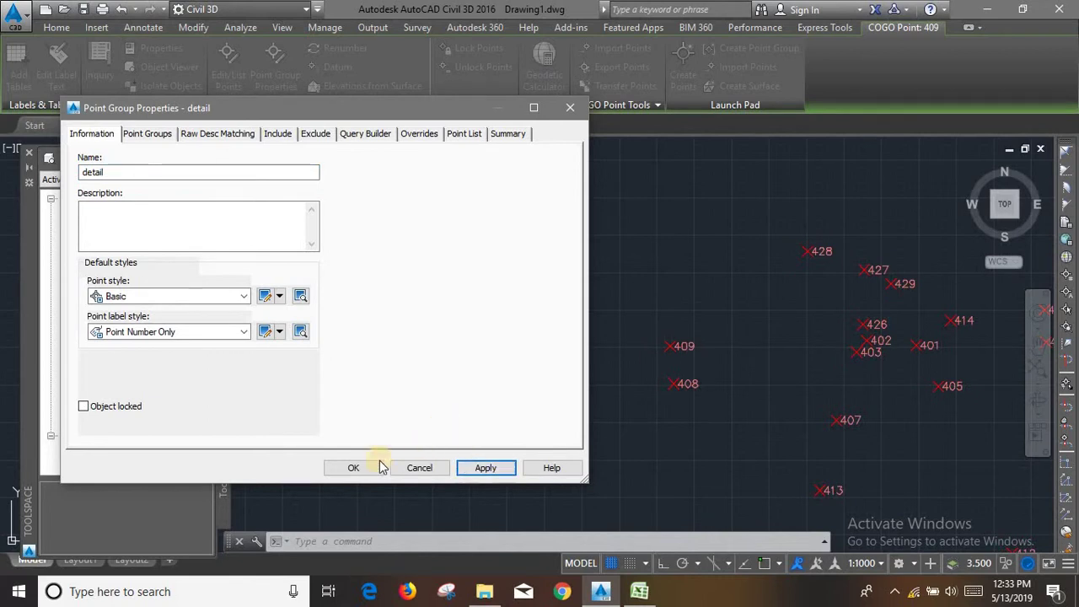
left_click(338, 468)
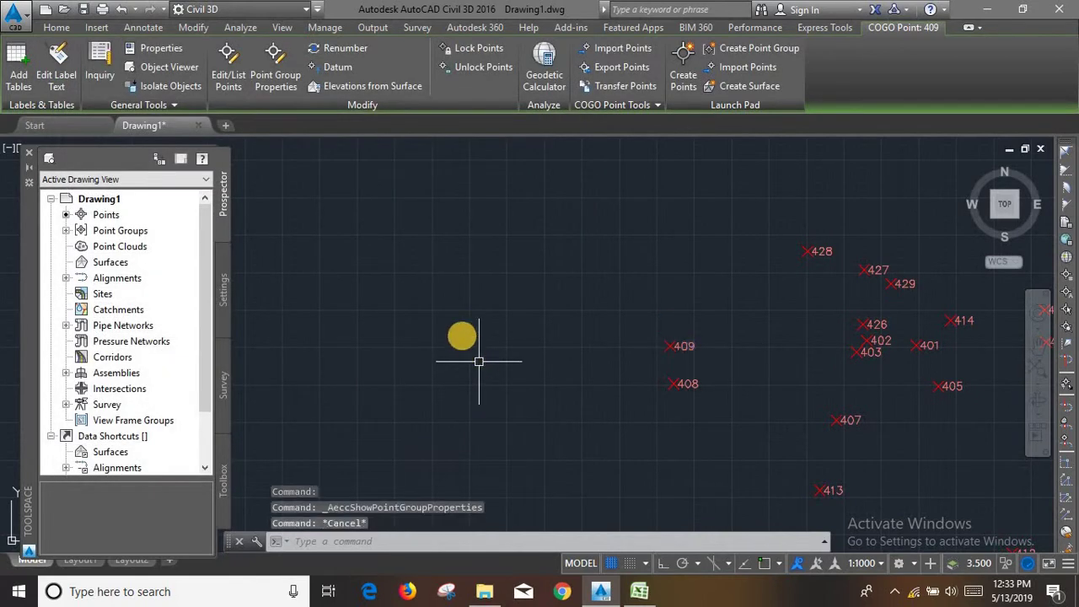
scroll(478, 361, "down", 5)
scroll(624, 228, "down", 2)
scroll(621, 316, "down", 2)
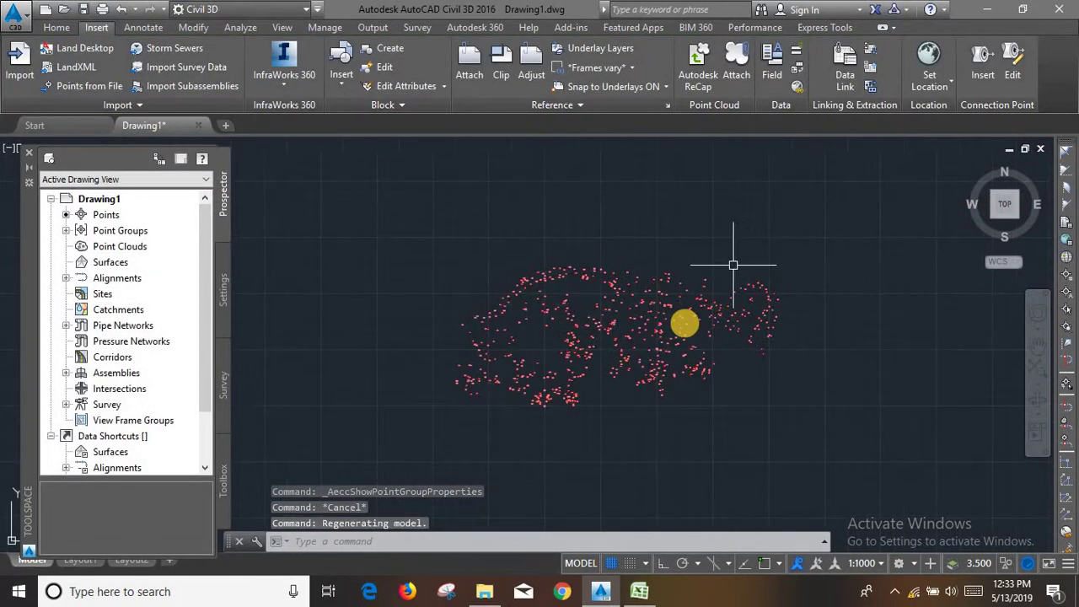
scroll(679, 338, "up", 5)
scroll(819, 292, "down", 3)
scroll(616, 315, "down", 2)
scroll(580, 349, "up", 5)
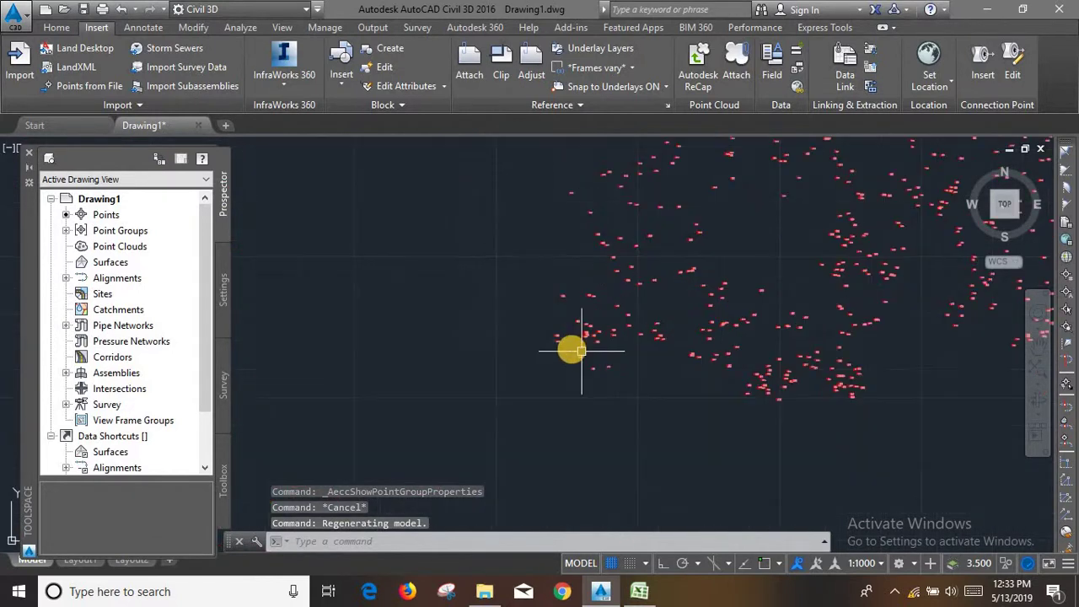
scroll(581, 350, "down", 5)
scroll(831, 267, "up", 1)
scroll(812, 284, "down", 1)
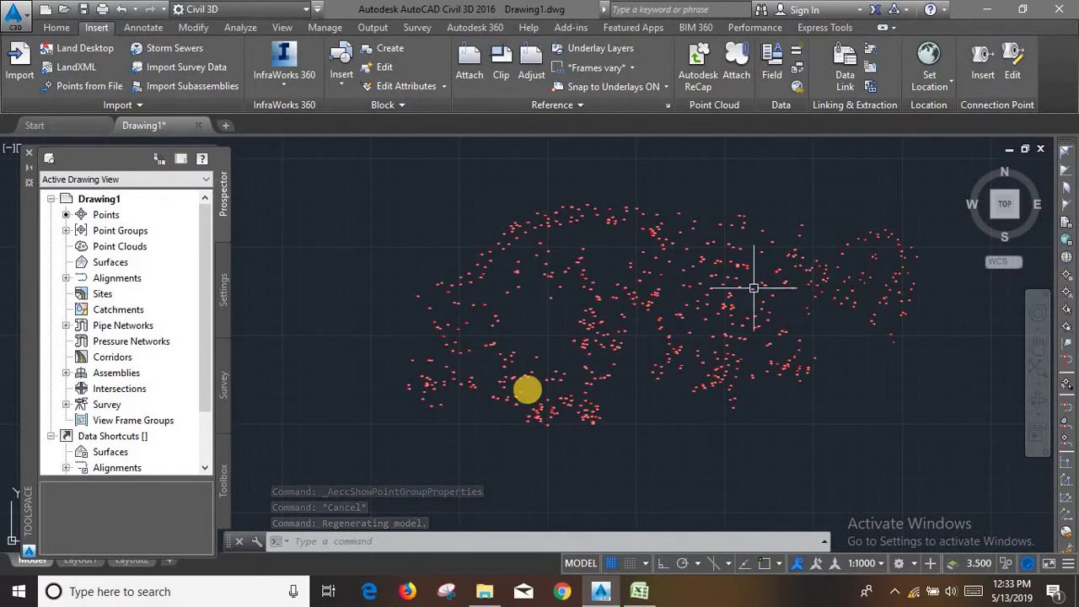
scroll(392, 354, "up", 3)
scroll(393, 338, "up", 3)
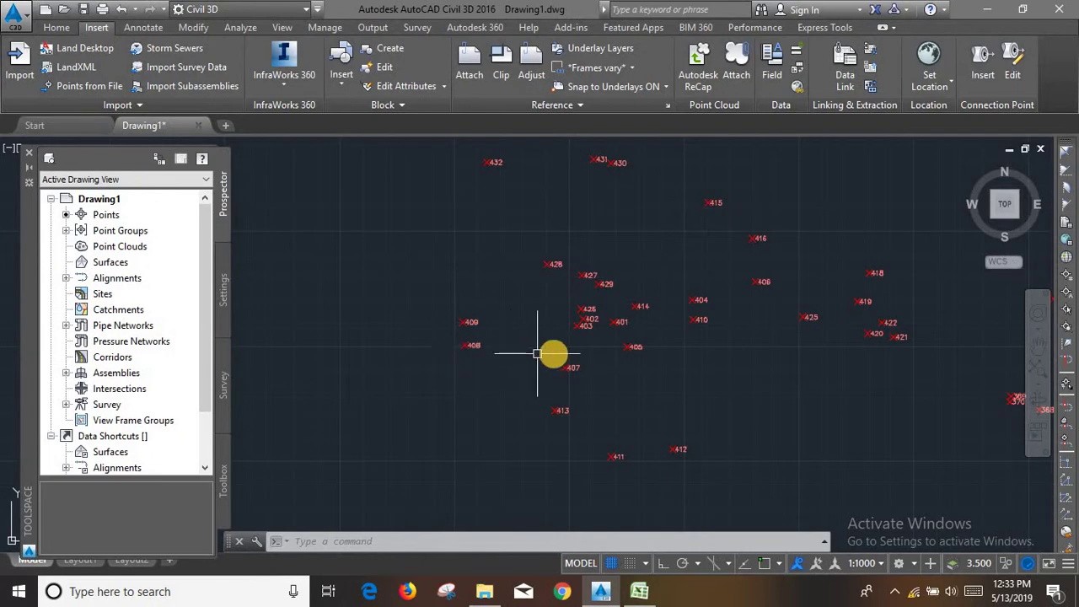
scroll(537, 353, "down", 3)
scroll(429, 366, "down", 2)
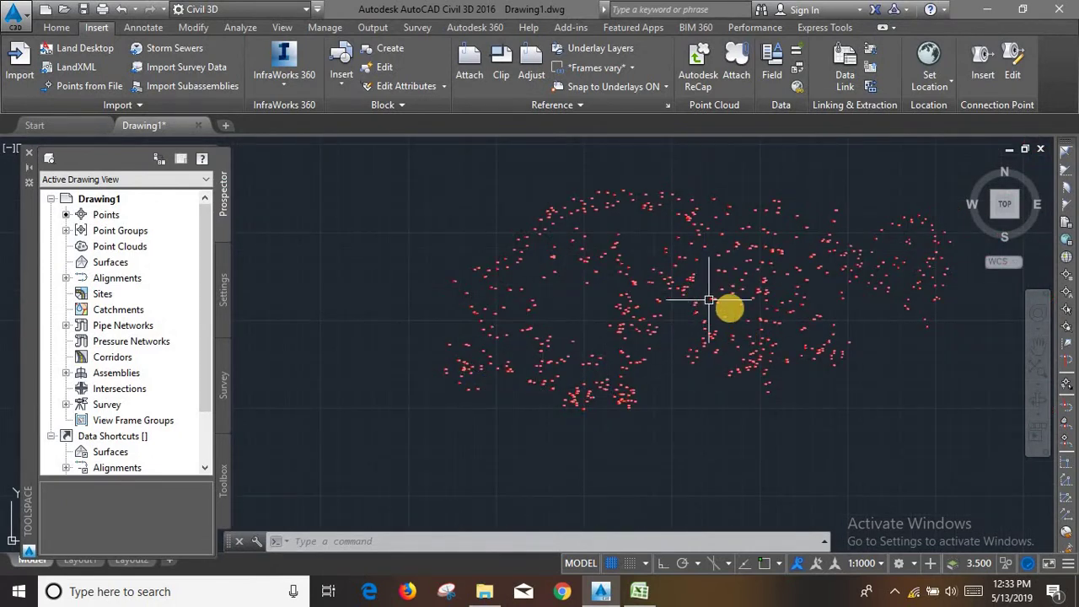
mouse_move(747, 295)
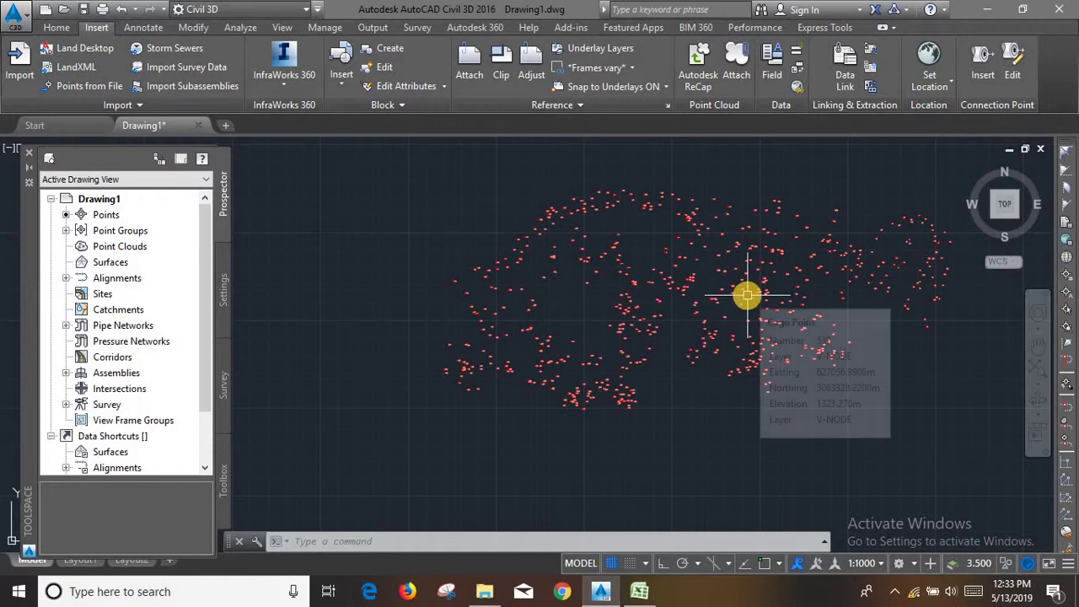
scroll(442, 372, "up", 3)
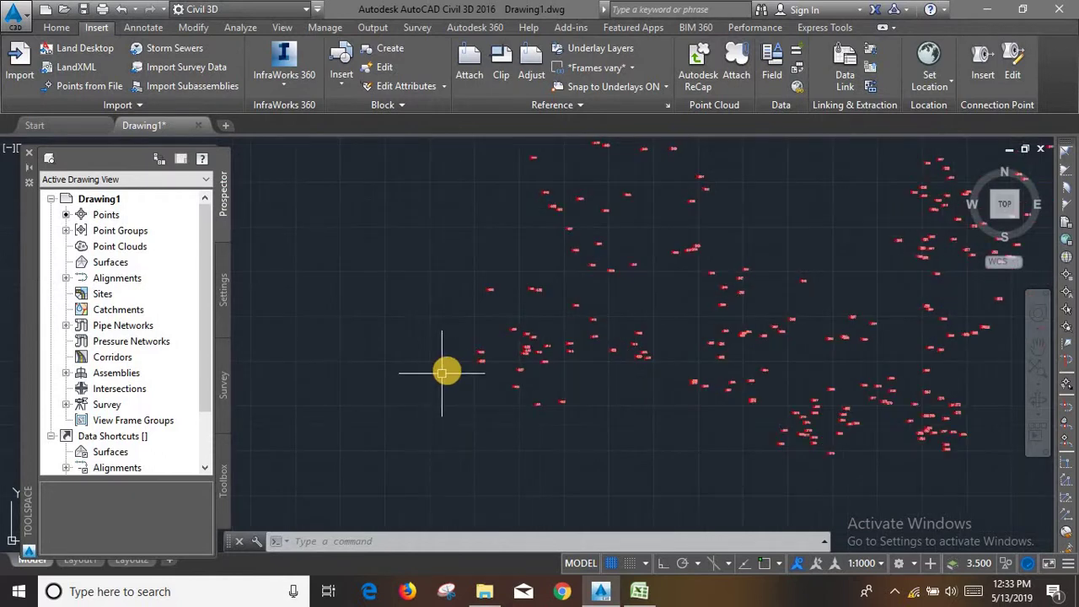
scroll(447, 371, "down", 3)
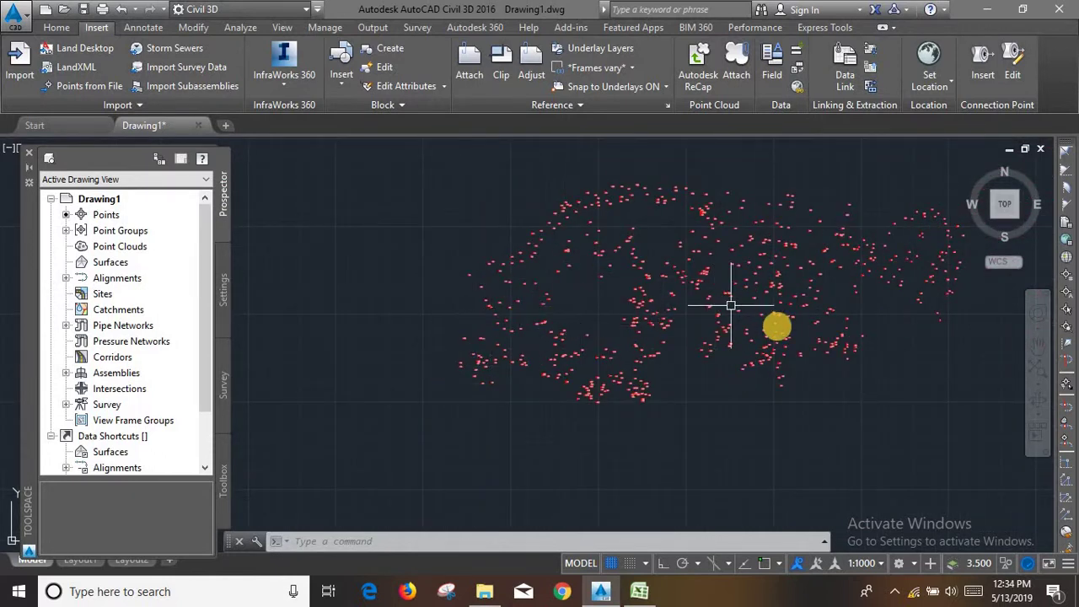
scroll(758, 320, "down", 2)
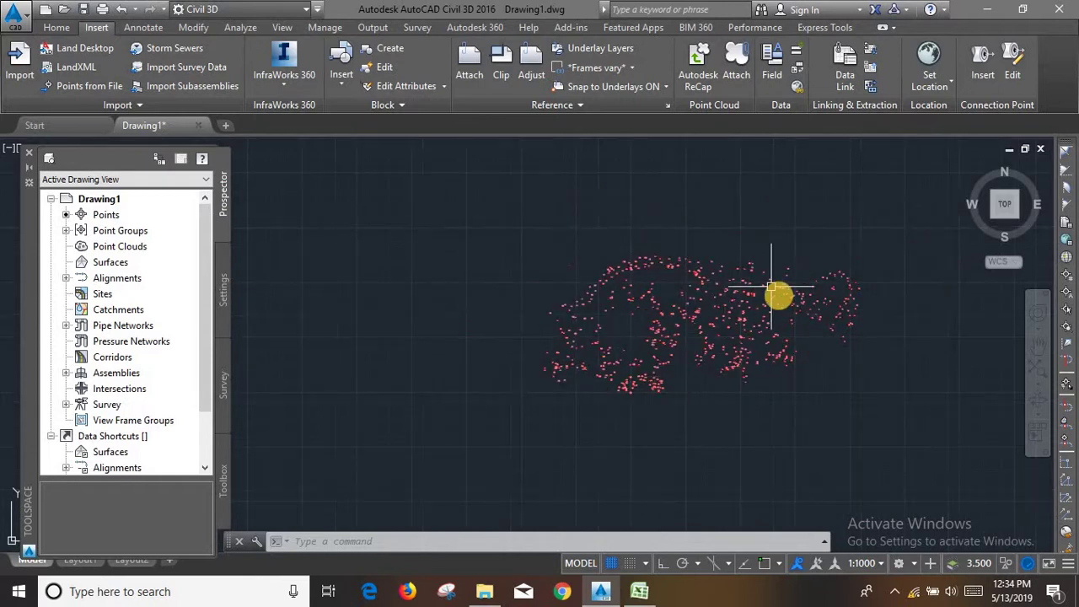
scroll(864, 344, "up", 2)
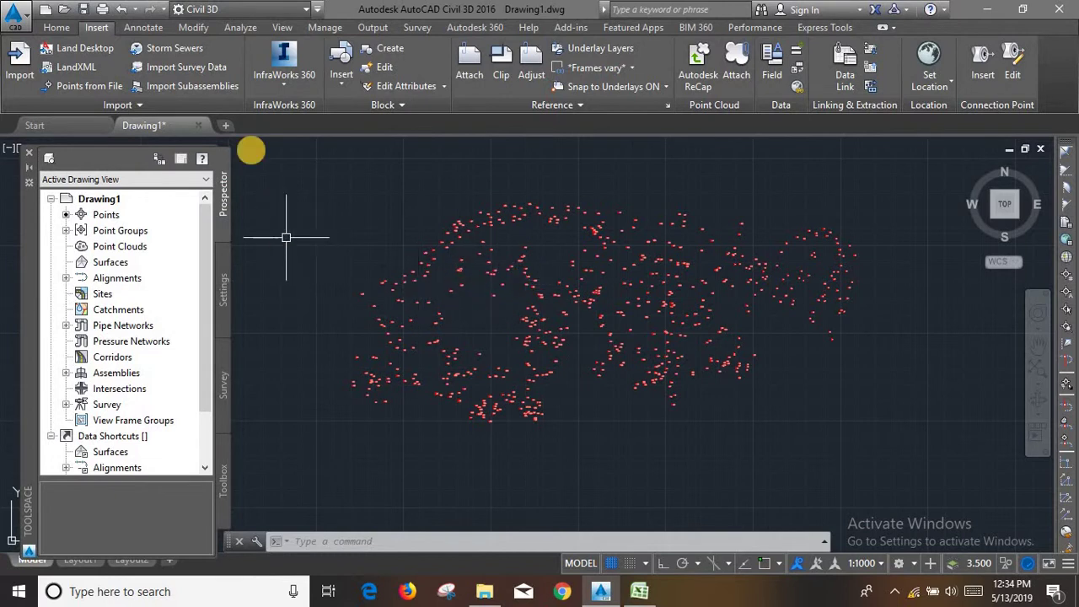
- Set up a TIN surface named topo styled Contours 2m and 10m (Background) in Create Surface
left_click(56, 28)
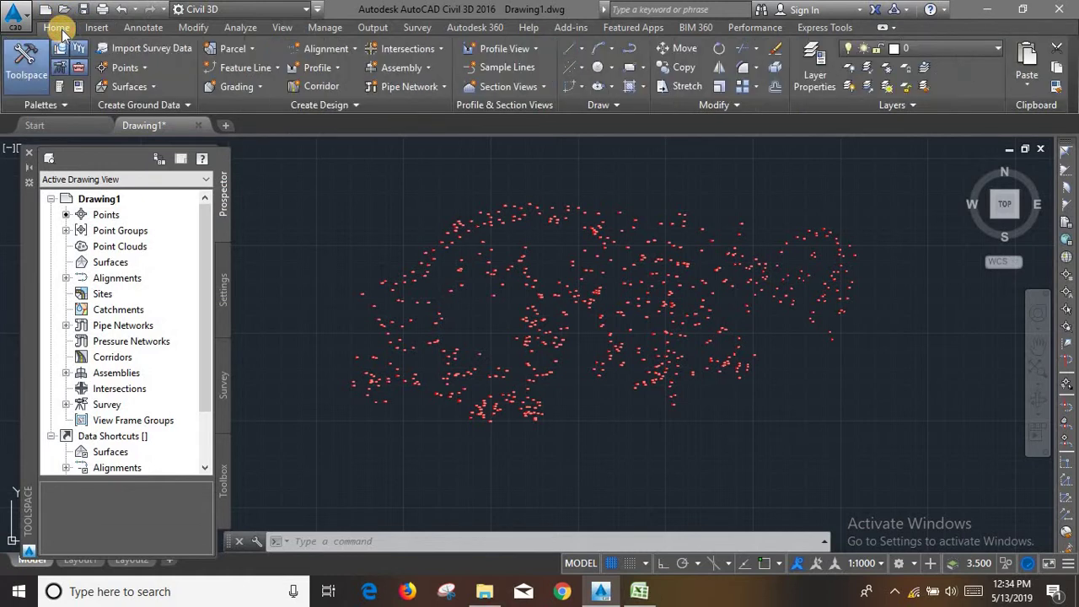
left_click(147, 87)
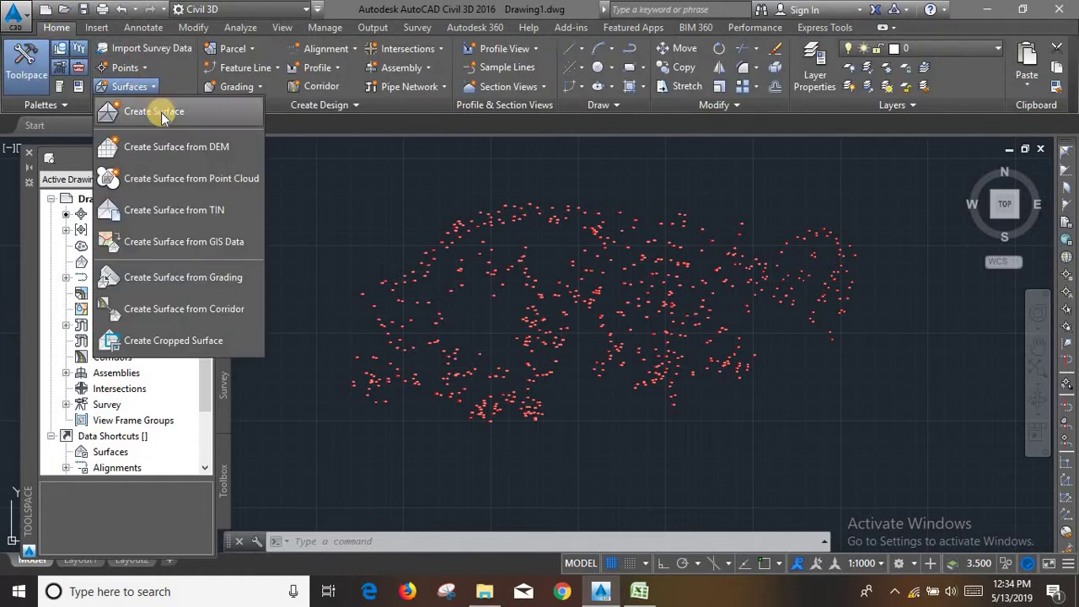
left_click(144, 111)
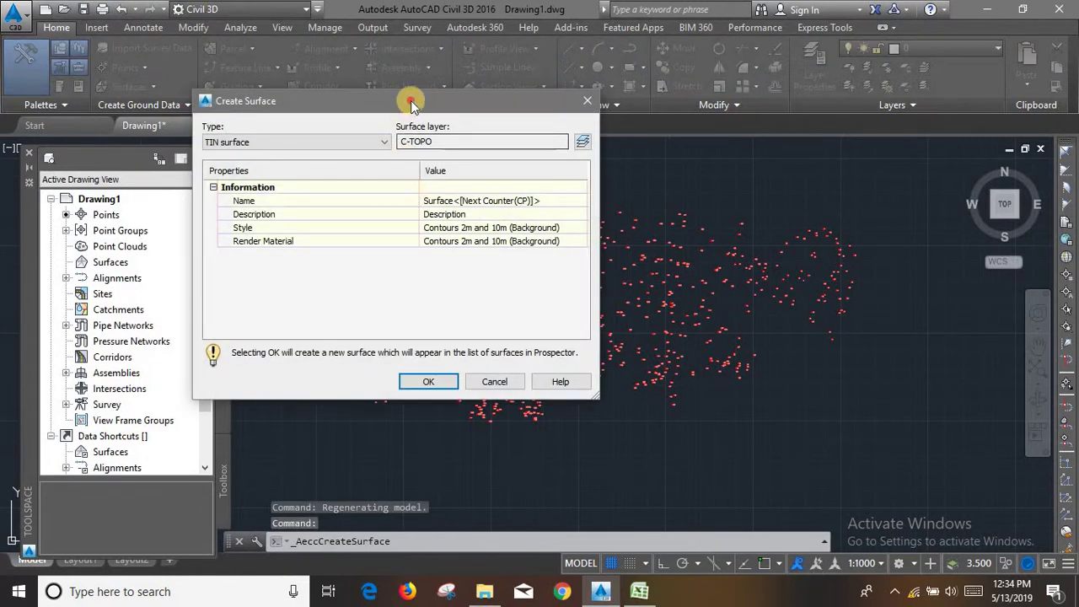
left_click_drag(411, 102, 460, 116)
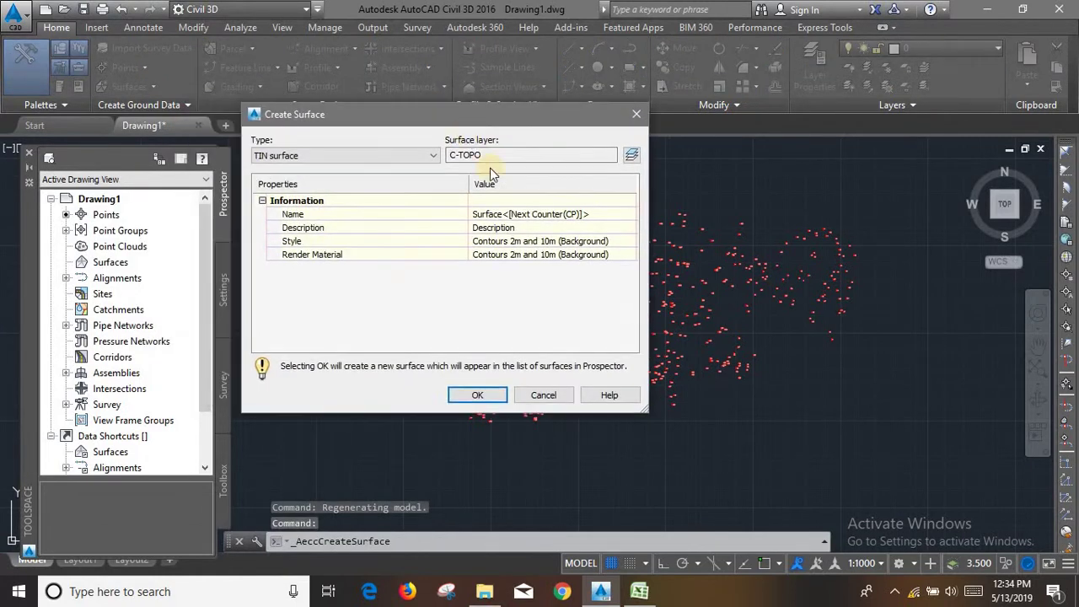
left_click(507, 215)
type("topo")
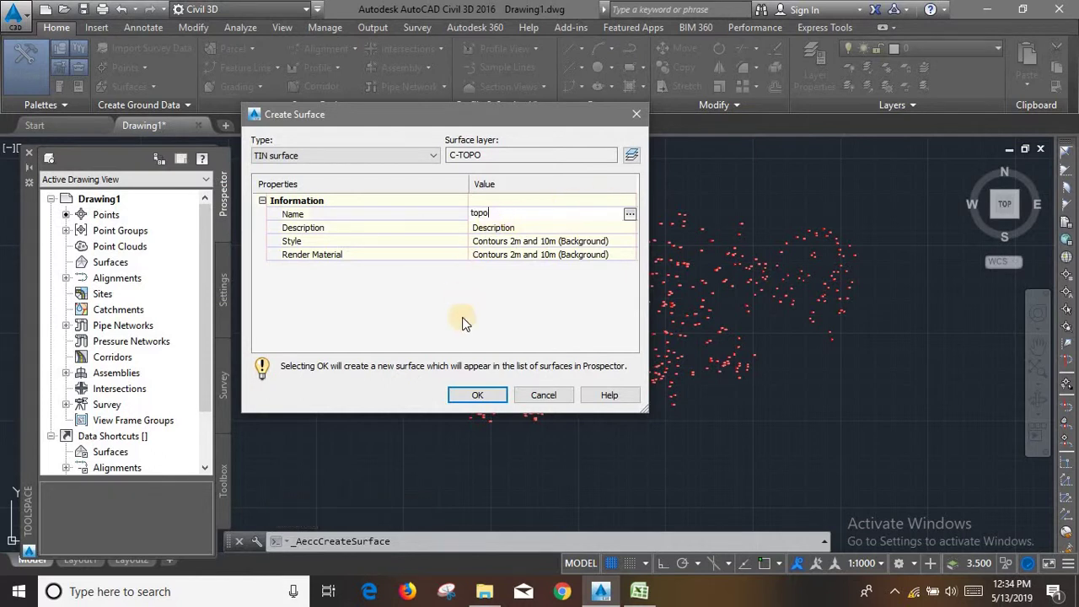
left_click(349, 157)
left_click(349, 157)
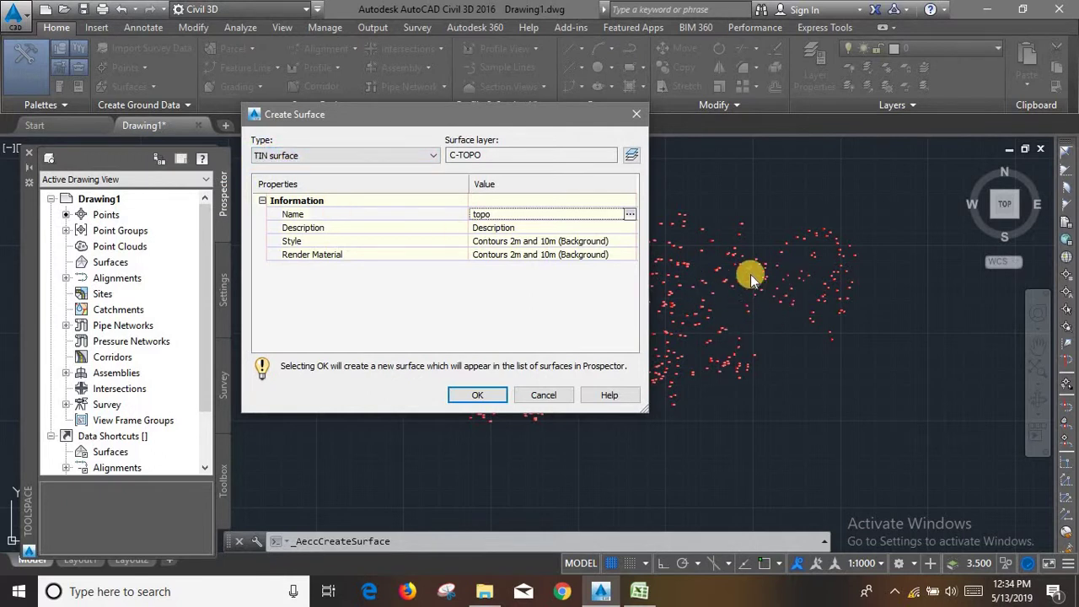
left_click(329, 158)
left_click(329, 158)
- Create the topo surface, then zoom and pan across the point cloud to check point numbers
left_click(478, 395)
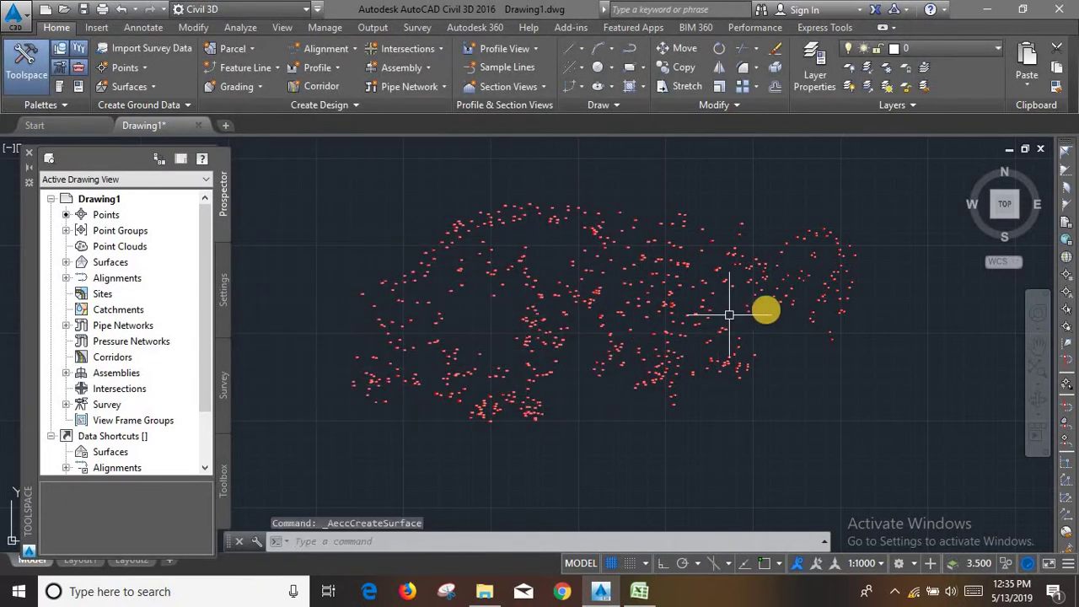
scroll(784, 299, "down", 1)
scroll(796, 291, "up", 1)
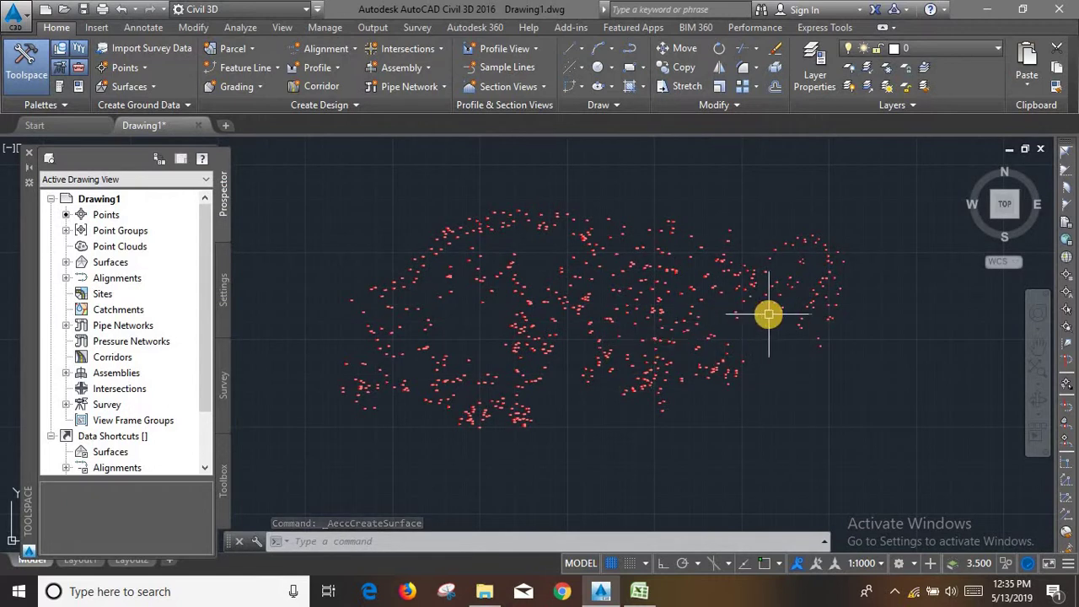
scroll(569, 354, "down", 1)
scroll(590, 337, "down", 1)
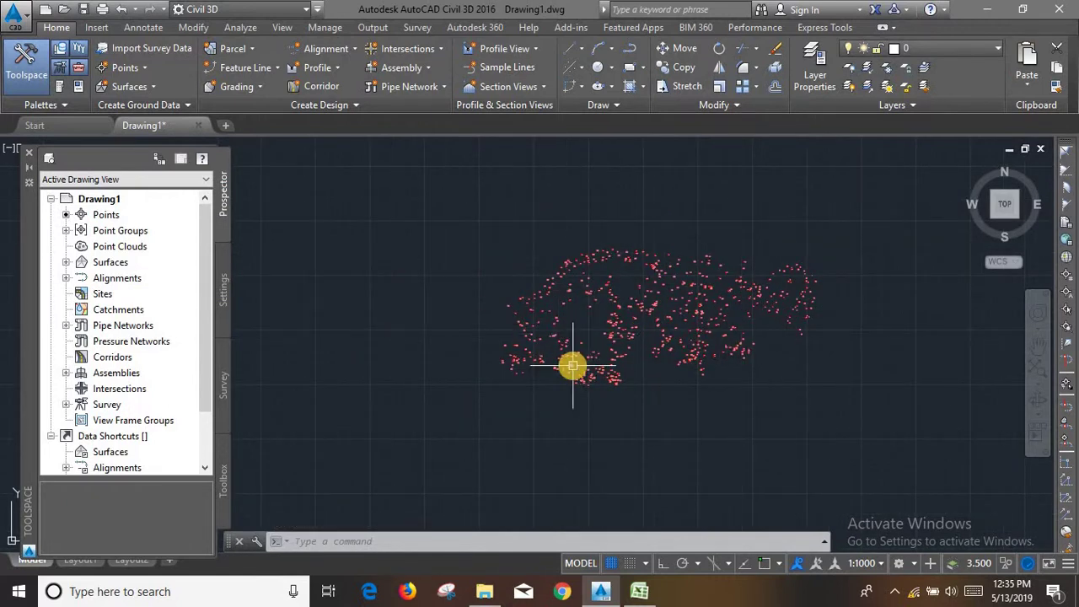
scroll(573, 365, "up", 2)
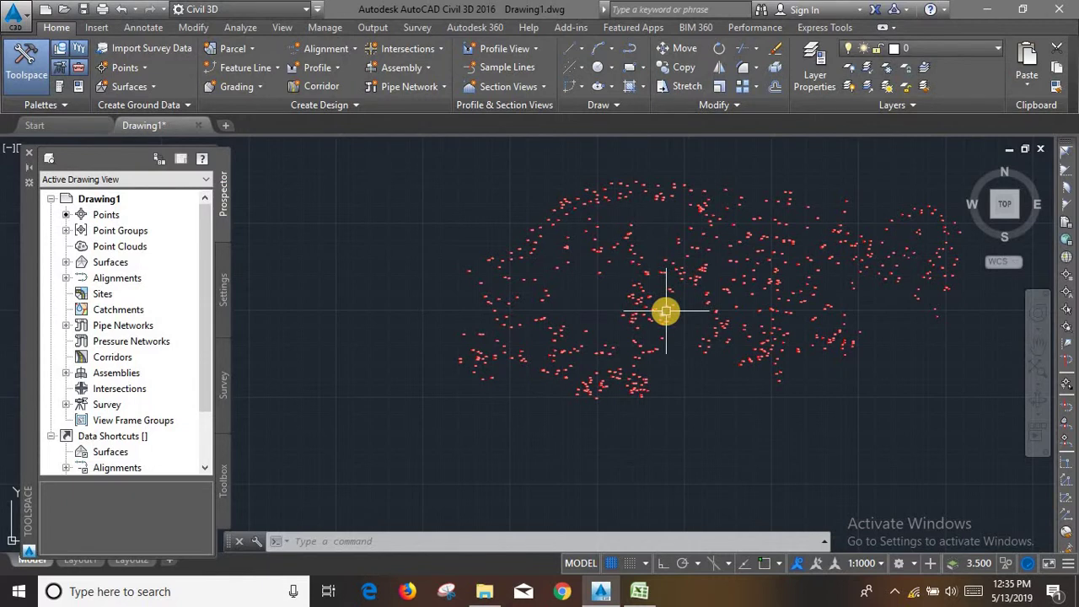
scroll(660, 212, "down", 1)
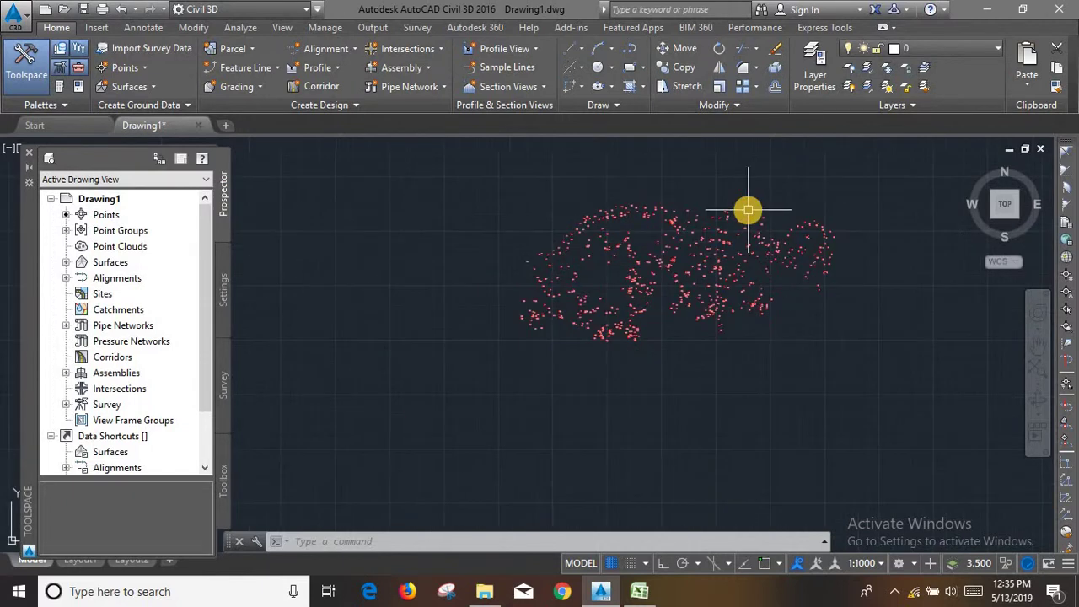
scroll(748, 210, "up", 4)
scroll(665, 305, "down", 2)
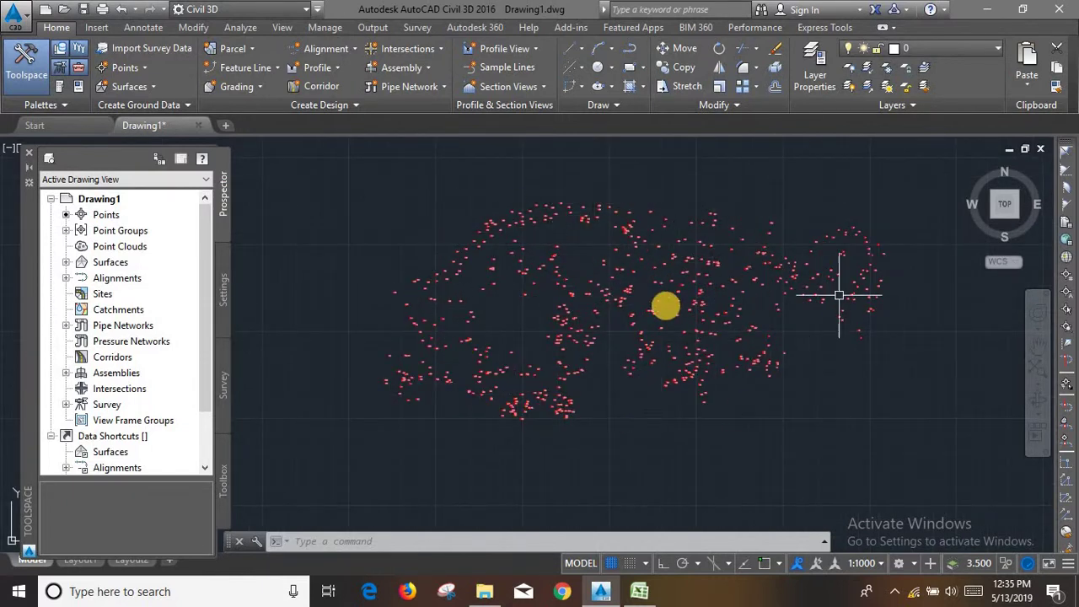
scroll(814, 277, "up", 2)
scroll(635, 286, "up", 3)
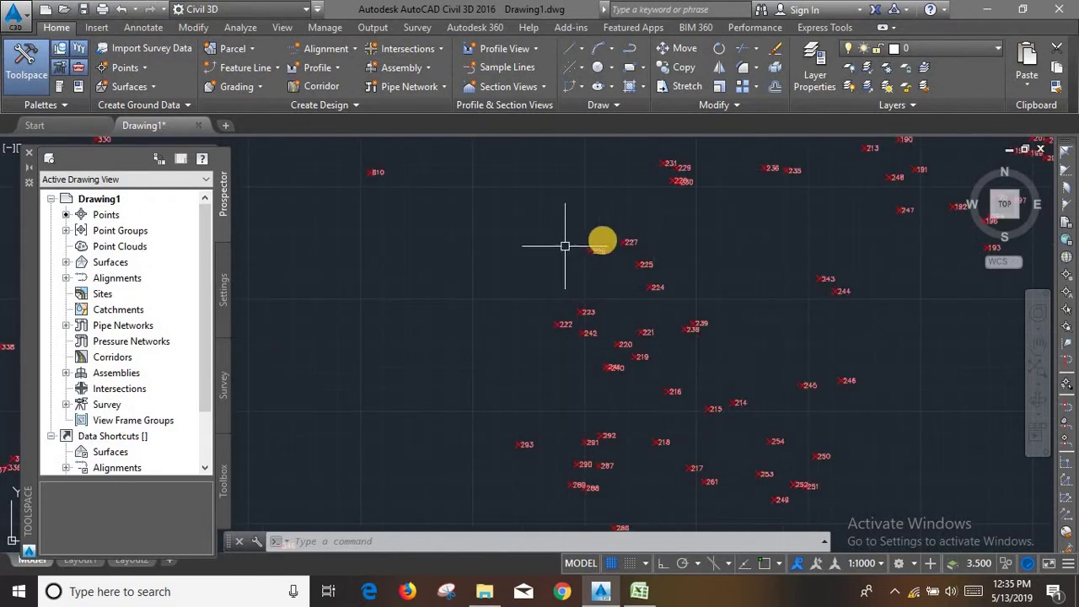
scroll(559, 294, "down", 5)
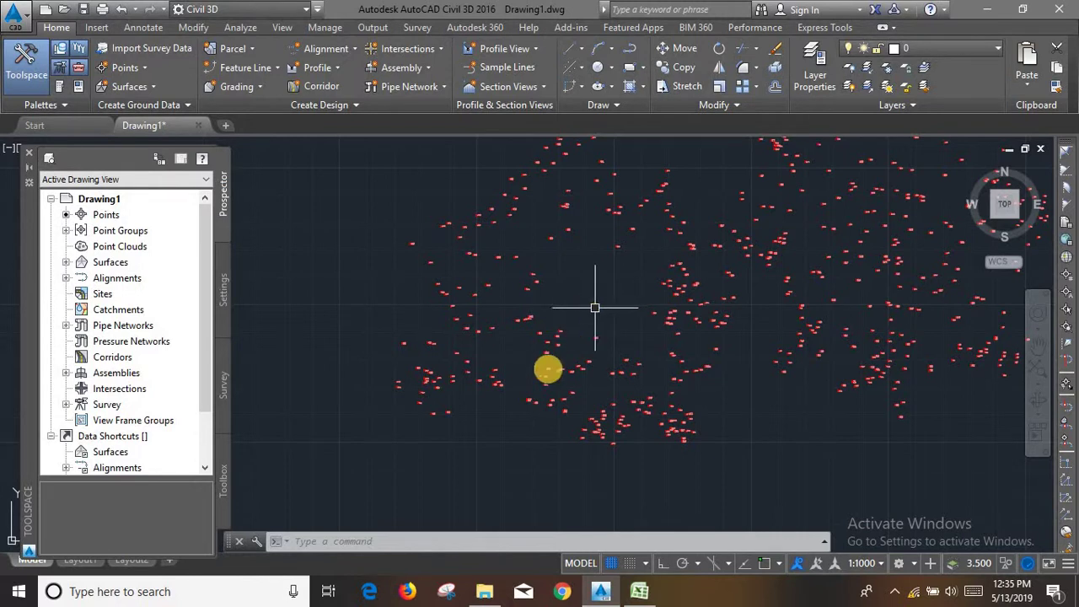
middle_click_drag(614, 306, 549, 374)
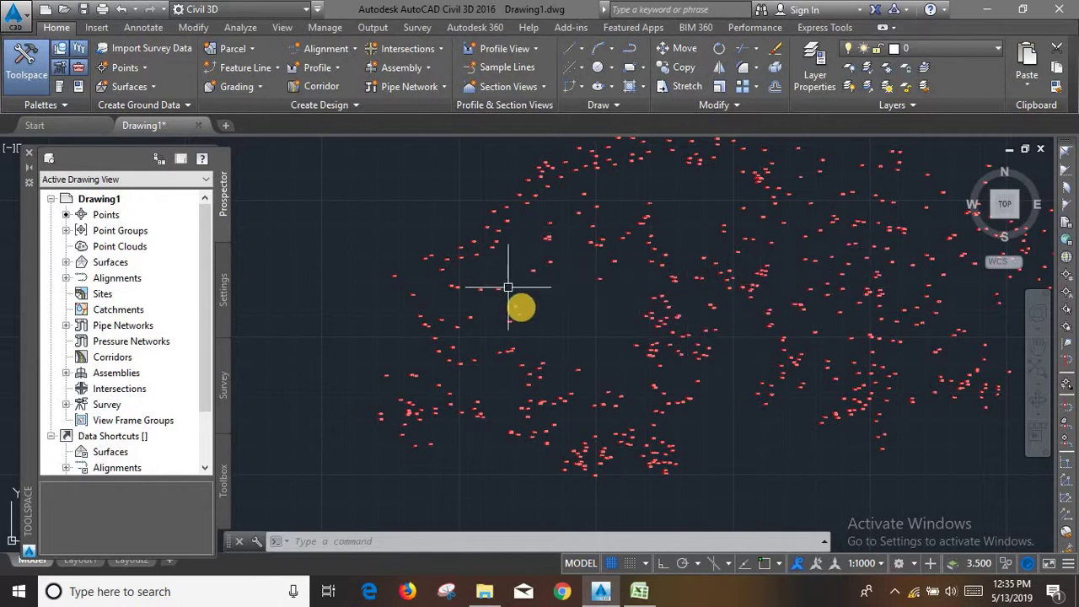
- Add the detail point group to the topo surface through Add Data > Point Groups
left_click(193, 28)
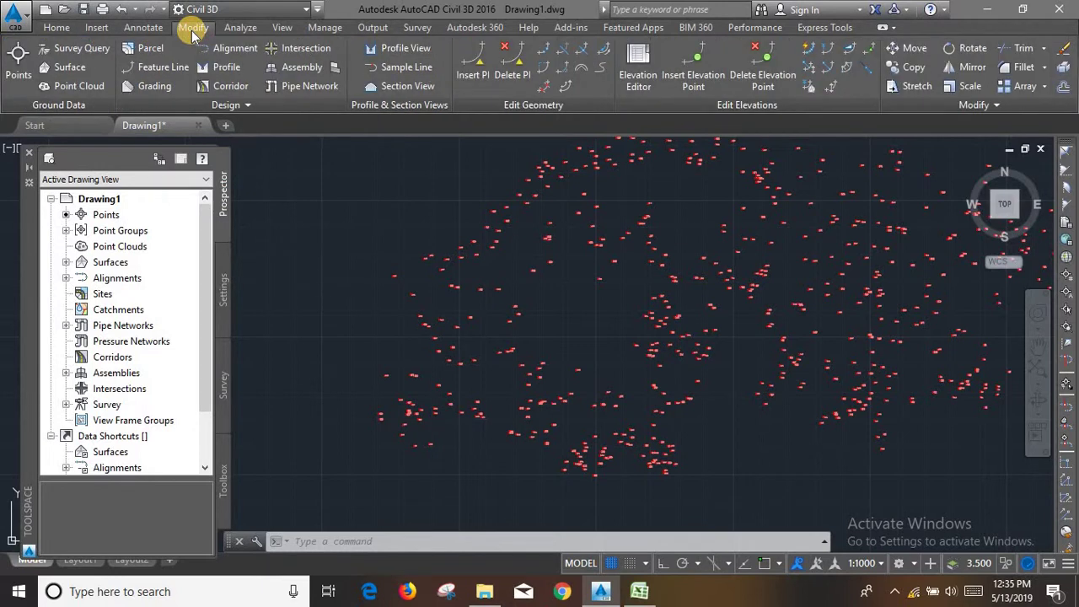
left_click(69, 68)
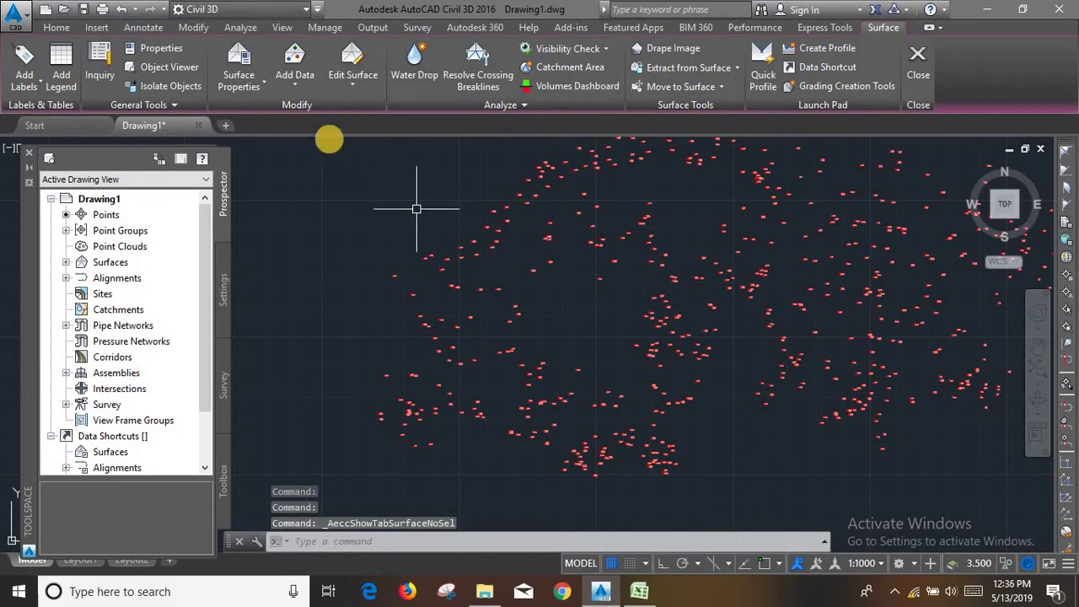
left_click(292, 83)
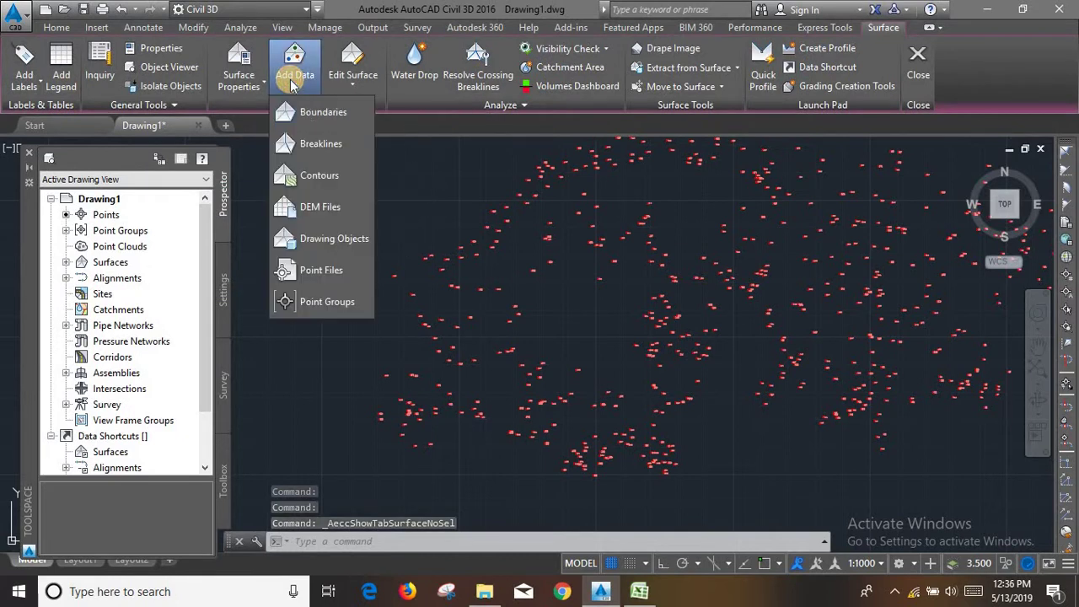
left_click(325, 303)
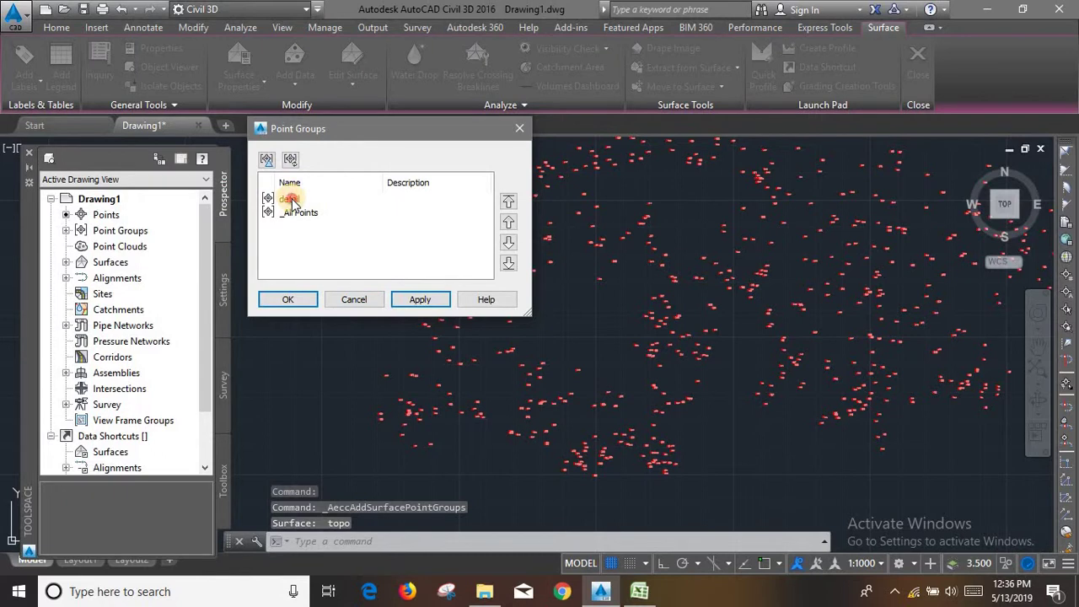
left_click(292, 201)
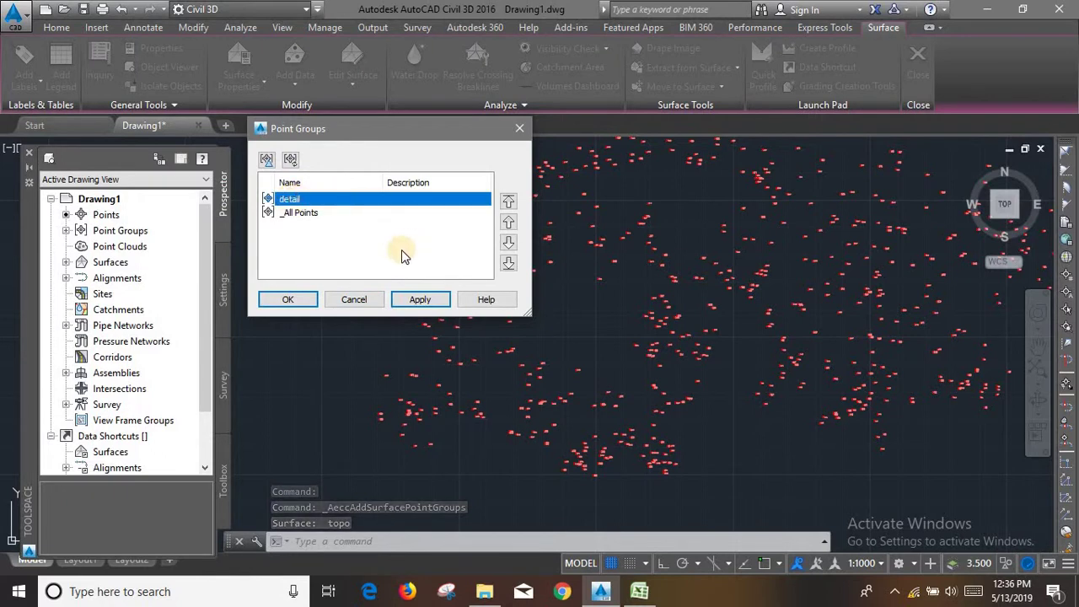
left_click(299, 215)
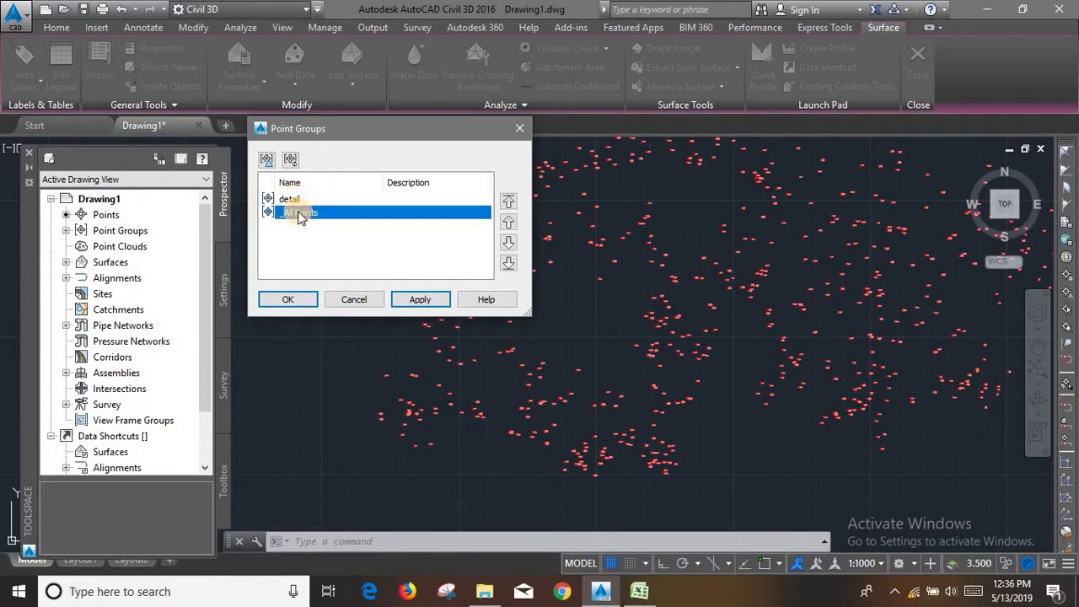
left_click(305, 202)
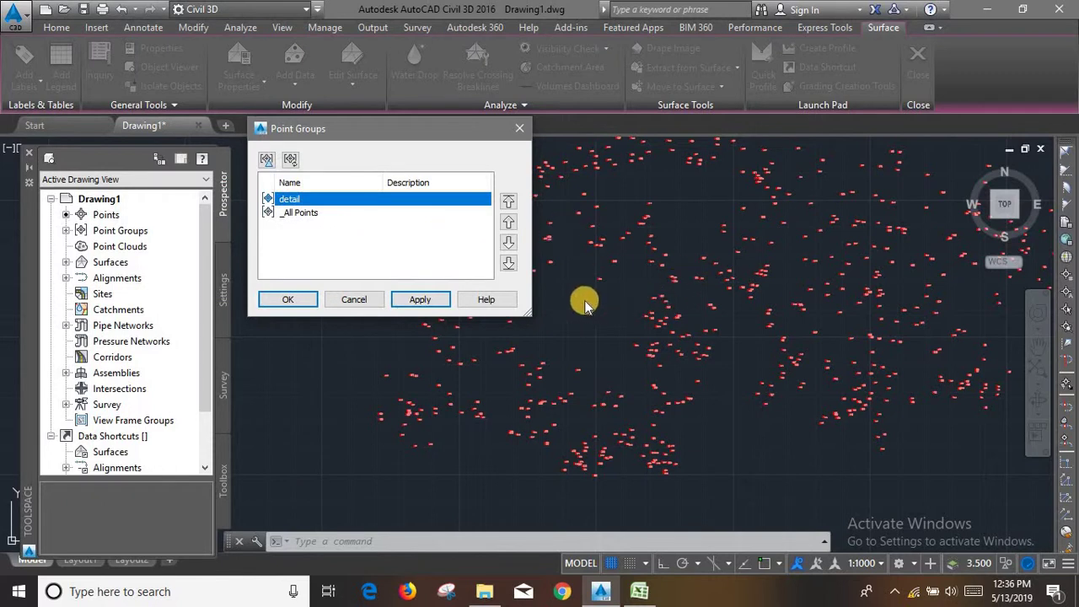
left_click(316, 213)
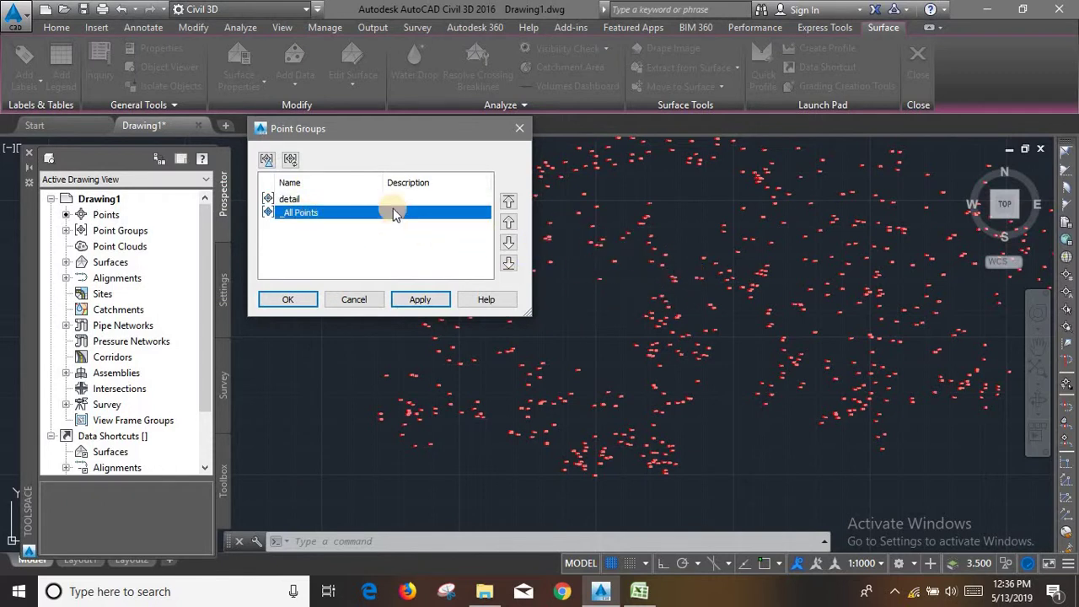
left_click(325, 203)
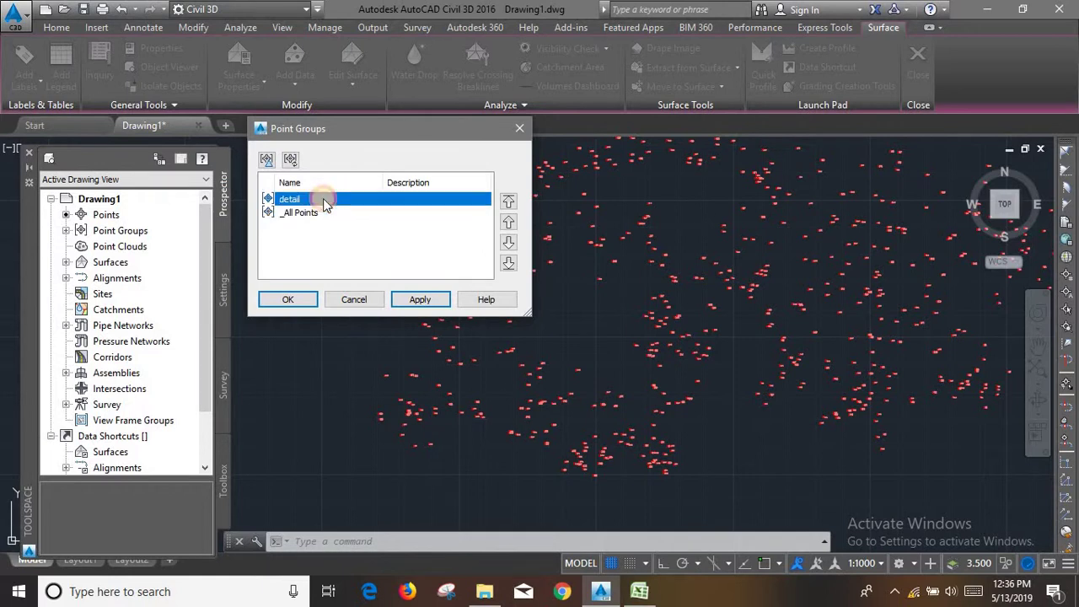
left_click(422, 301)
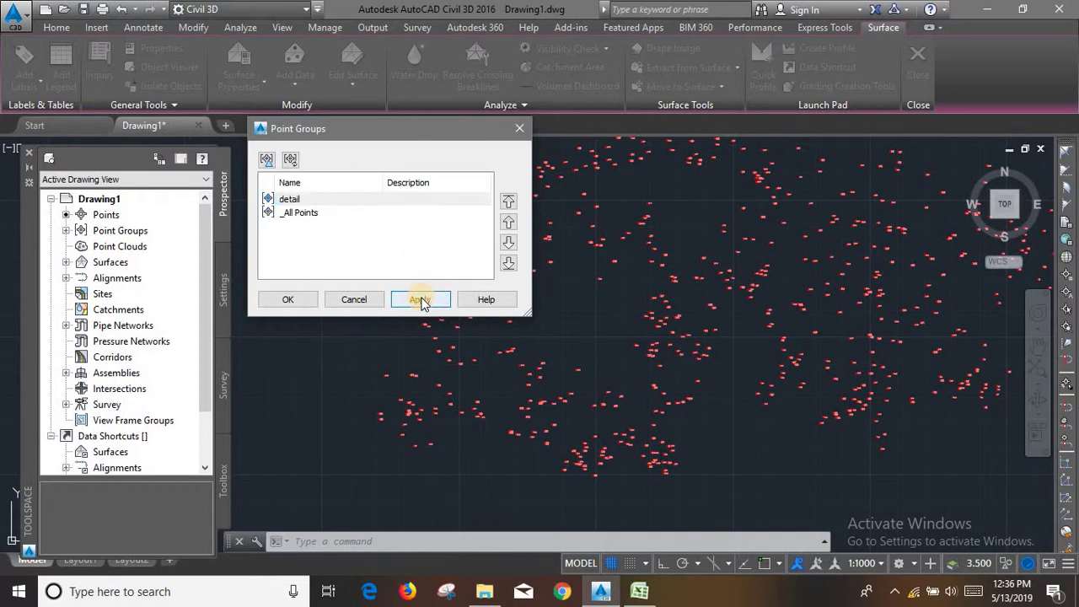
left_click(297, 302)
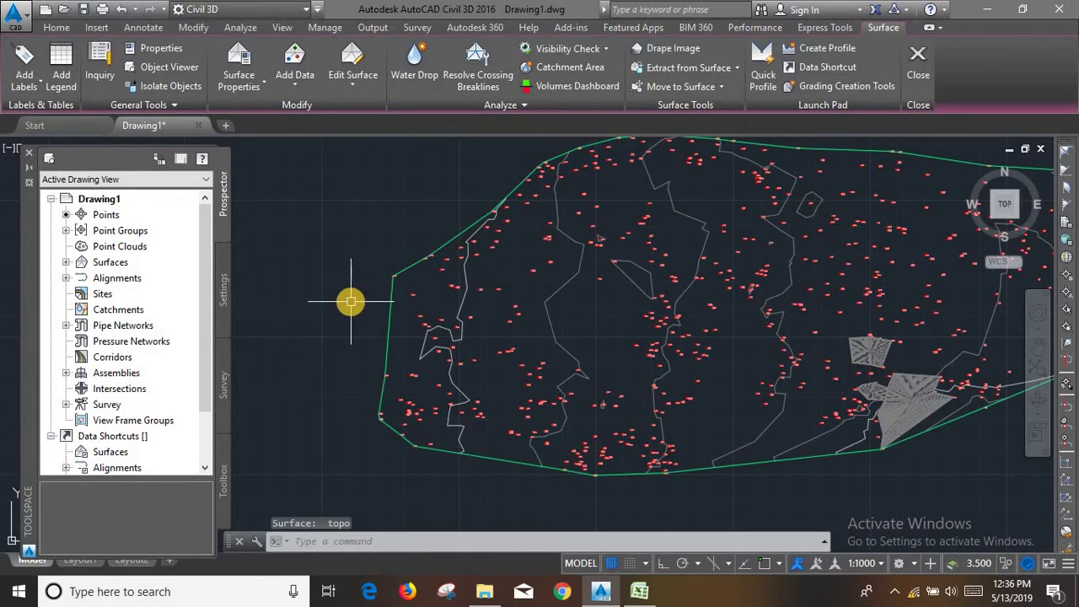
- Zoom in on point 113, where the contour rings converge into a tight pentagonal pit
scroll(351, 301, "down", 1)
scroll(742, 345, "down", 2)
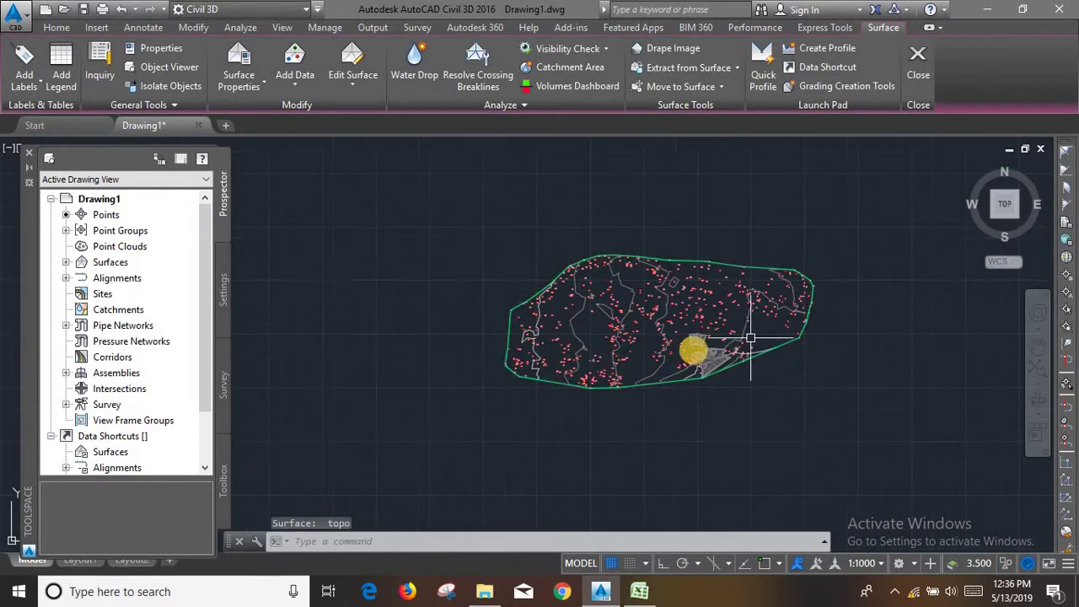
scroll(751, 338, "up", 3)
scroll(646, 335, "up", 1)
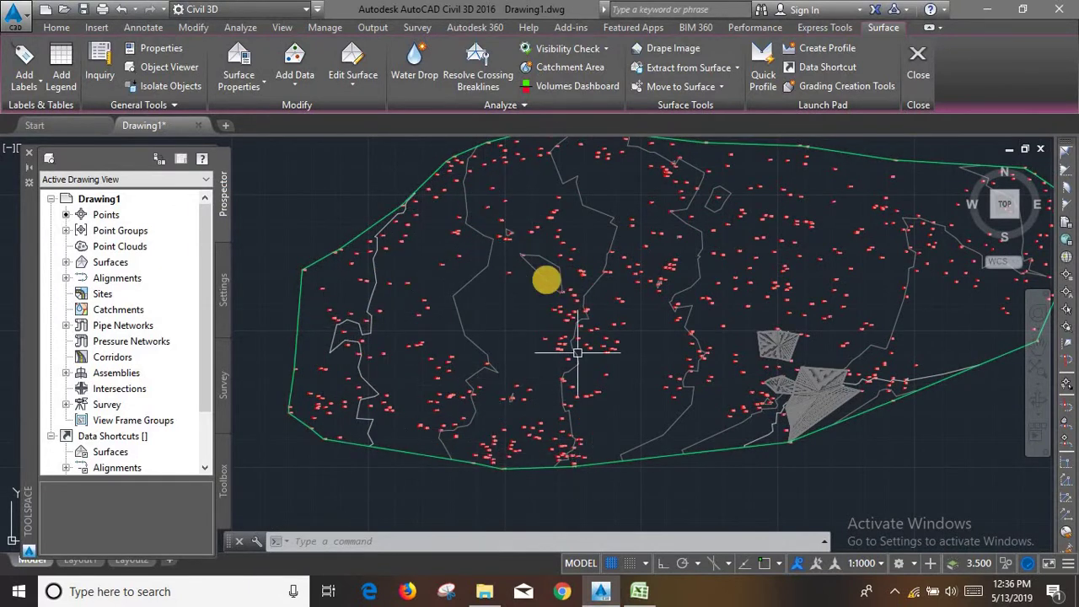
scroll(557, 270, "down", 2)
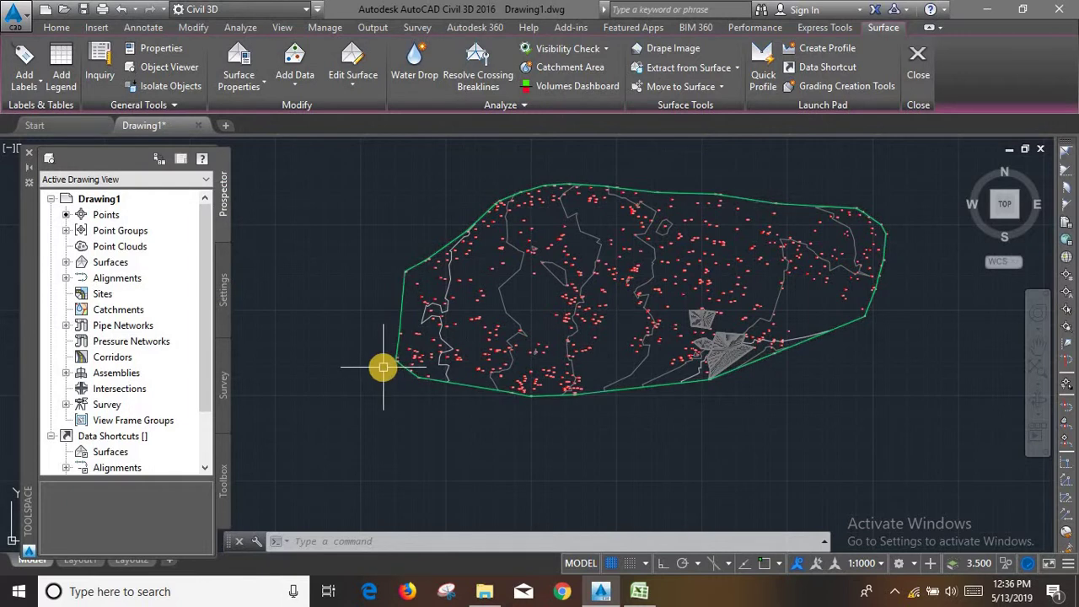
scroll(792, 203, "up", 2)
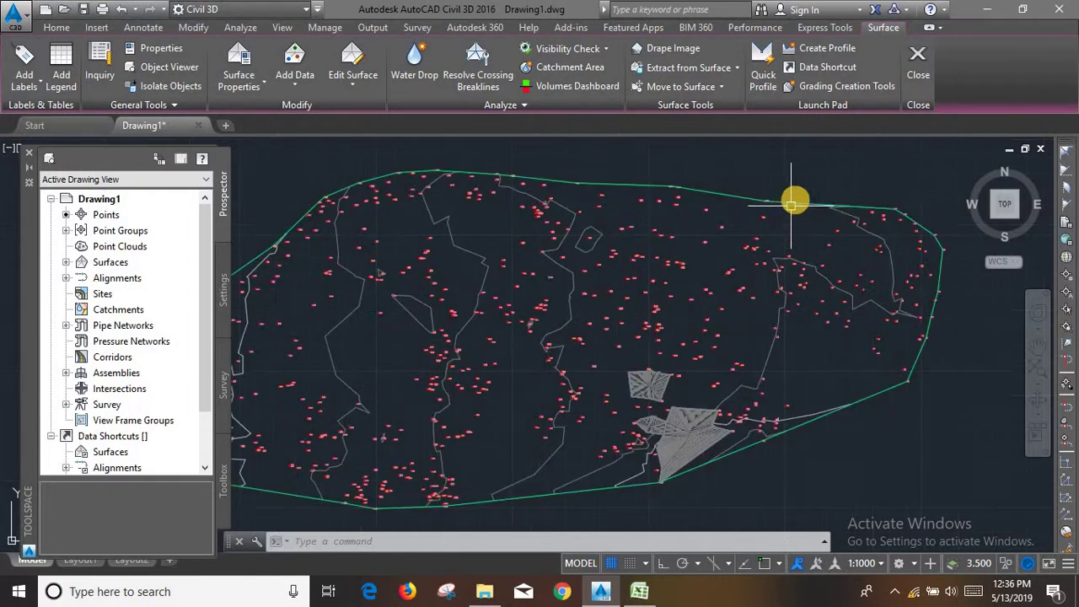
scroll(835, 198, "down", 2)
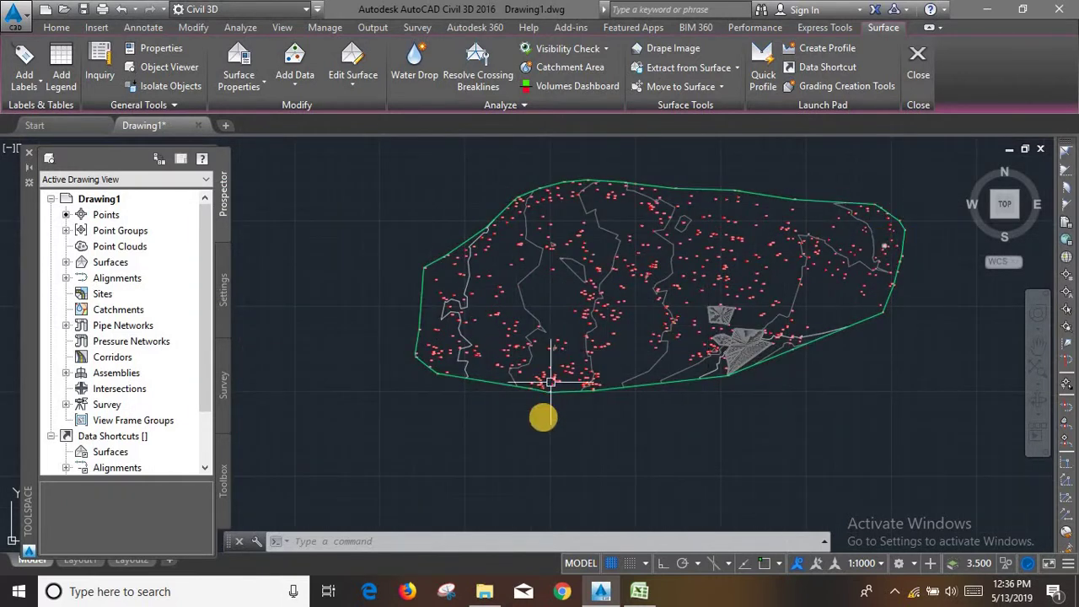
scroll(681, 379, "up", 2)
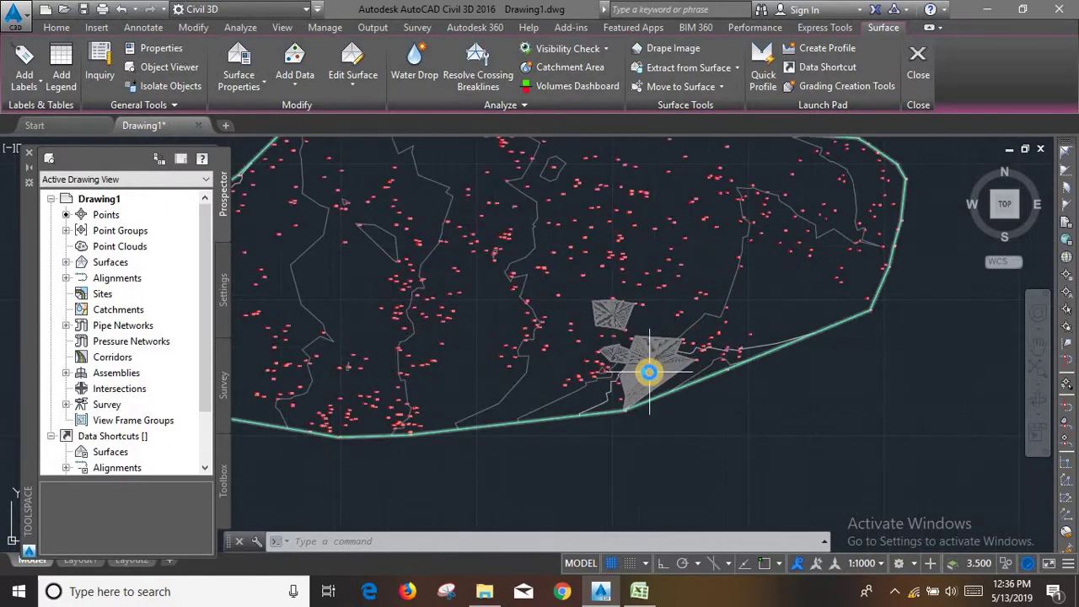
scroll(649, 372, "up", 3)
scroll(649, 371, "up", 3)
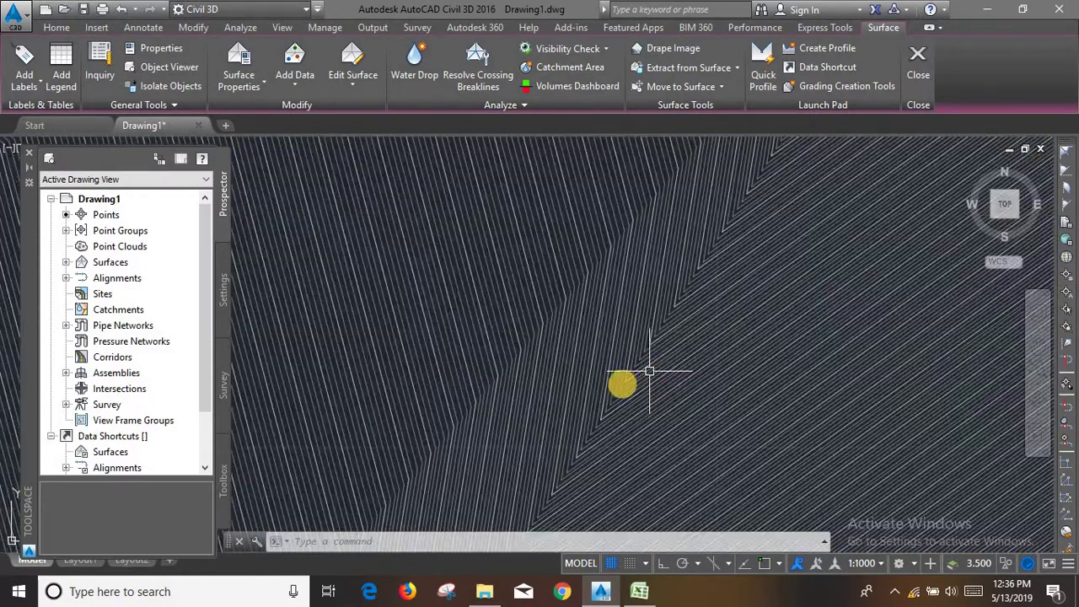
scroll(621, 380, "down", 2)
scroll(675, 309, "up", 2)
scroll(675, 308, "down", 1)
scroll(698, 325, "down", 2)
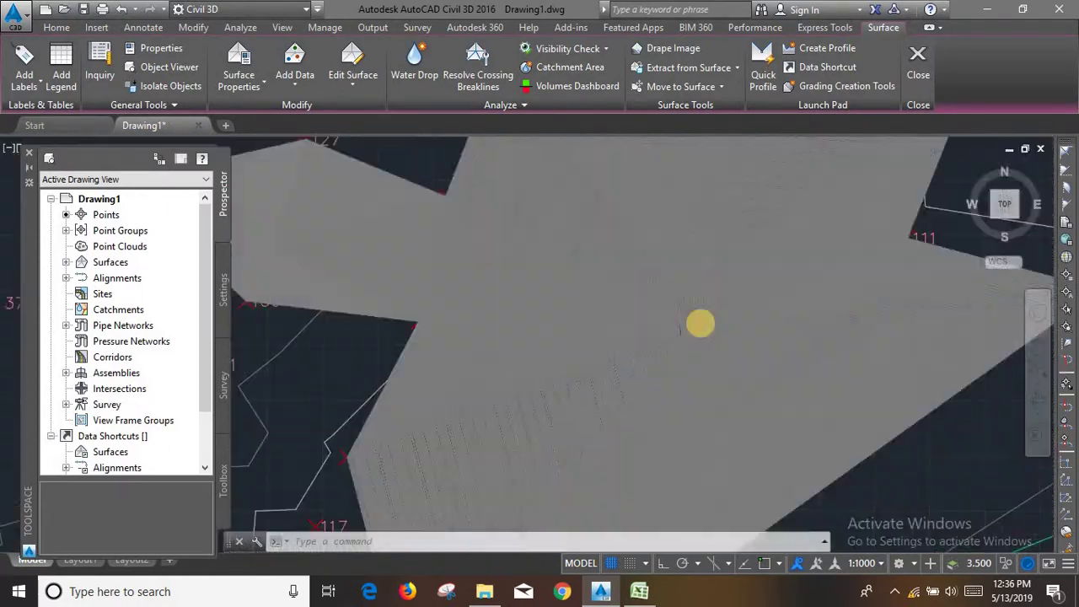
scroll(698, 323, "down", 2)
scroll(700, 320, "down", 1)
scroll(632, 241, "up", 3)
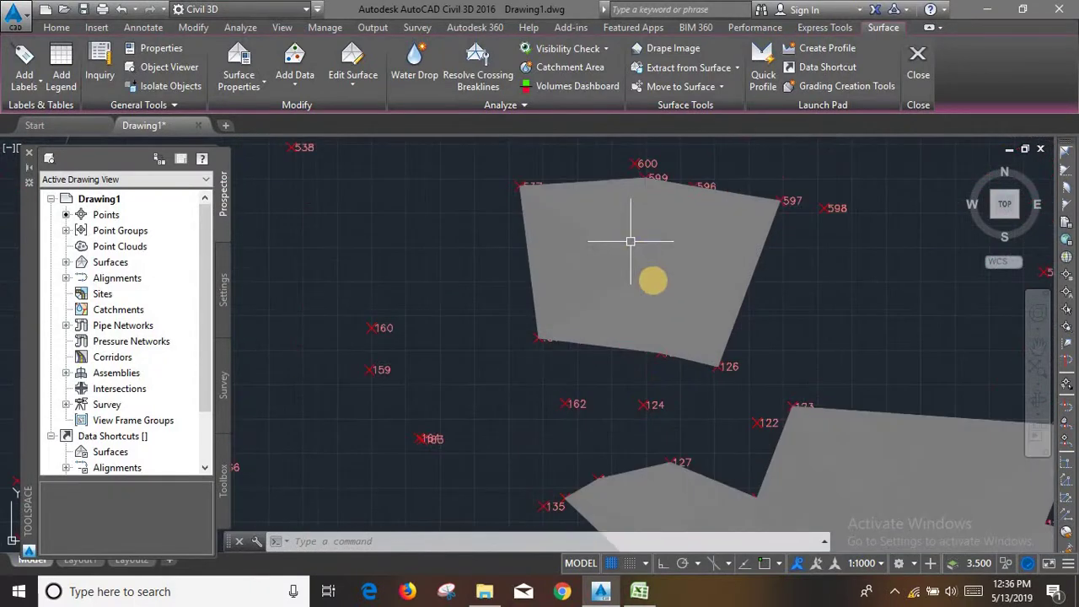
scroll(641, 253, "up", 2)
scroll(648, 296, "up", 3)
scroll(647, 296, "down", 2)
scroll(674, 270, "down", 1)
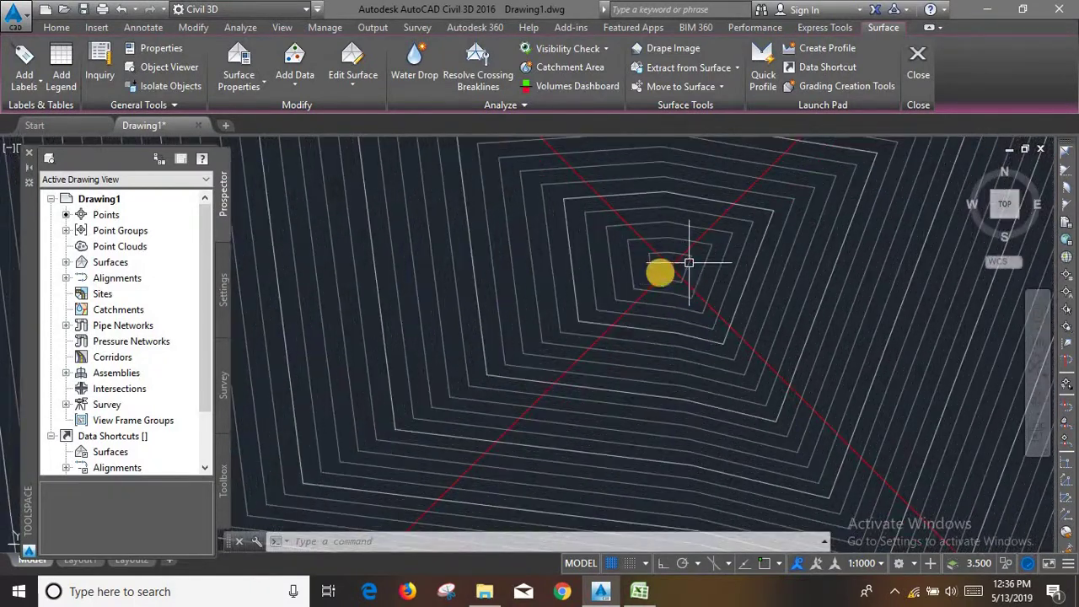
scroll(691, 261, "up", 2)
scroll(712, 283, "up", 1)
scroll(725, 294, "down", 2)
scroll(739, 291, "down", 2)
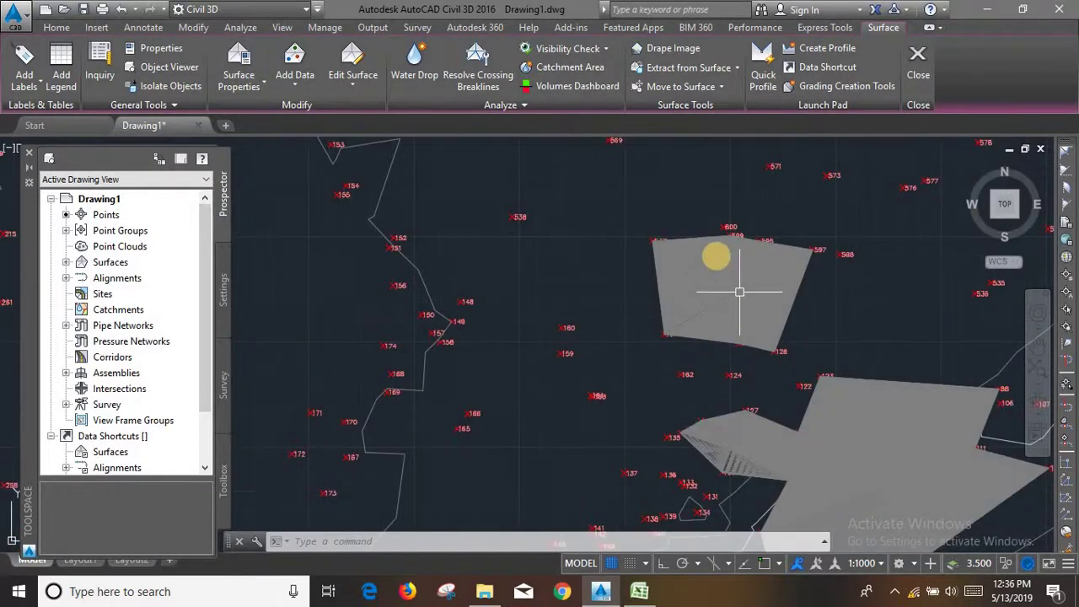
scroll(746, 295, "up", 3)
scroll(717, 300, "up", 1)
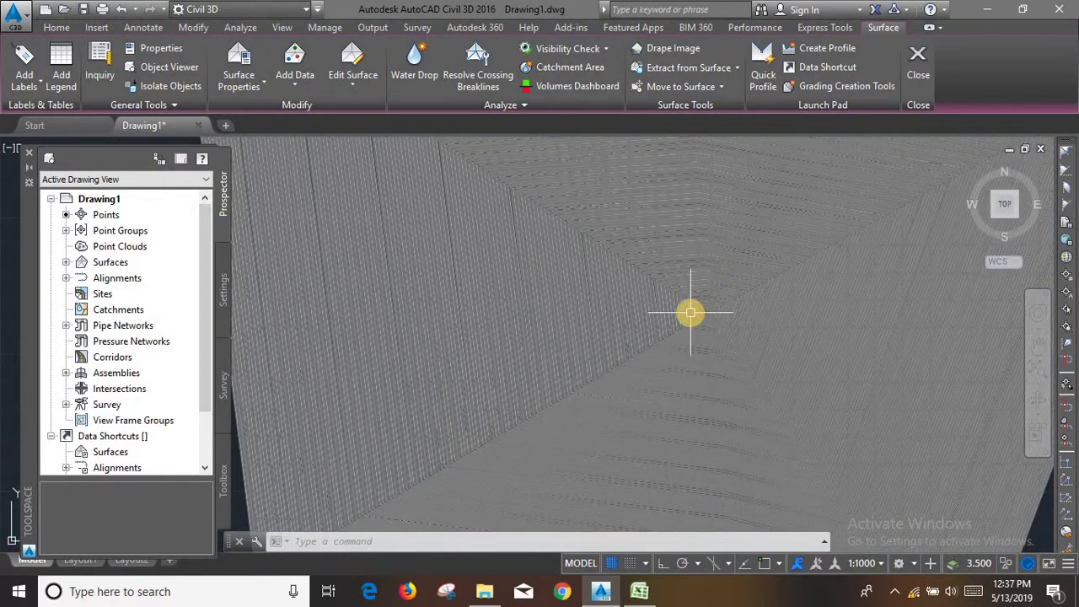
scroll(725, 308, "up", 1)
scroll(674, 322, "up", 1)
scroll(755, 300, "up", 3)
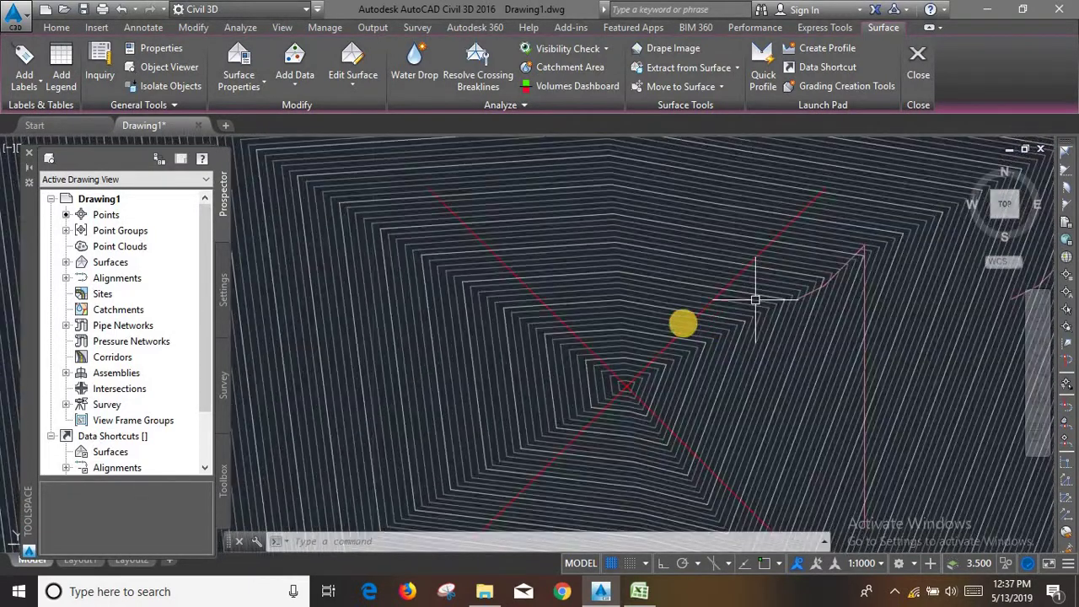
scroll(700, 278, "down", 2)
scroll(691, 278, "down", 3)
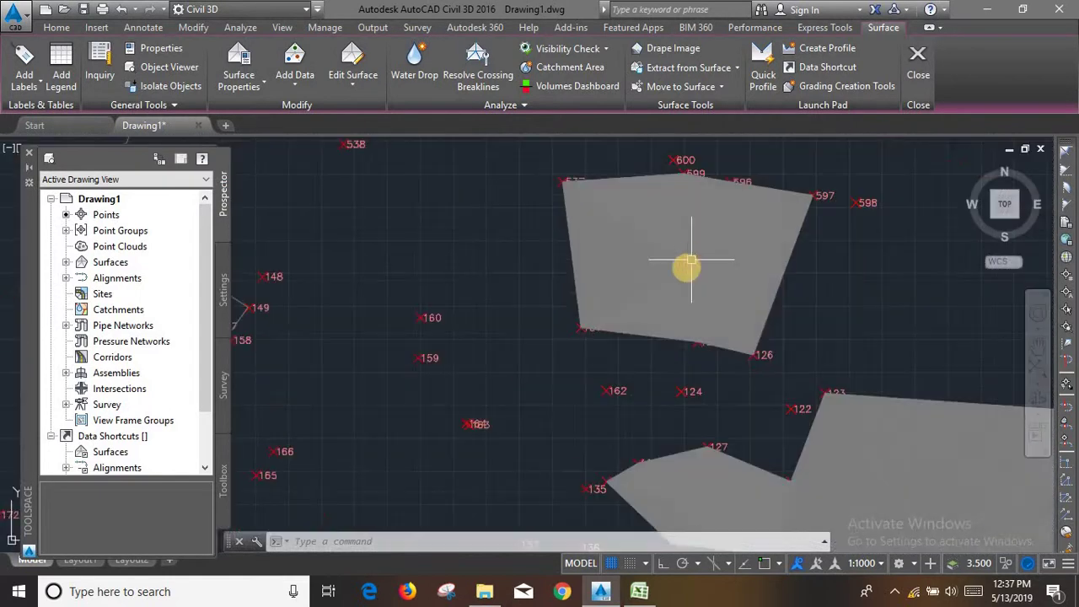
scroll(700, 321, "down", 1)
scroll(799, 402, "up", 4)
scroll(771, 393, "down", 4)
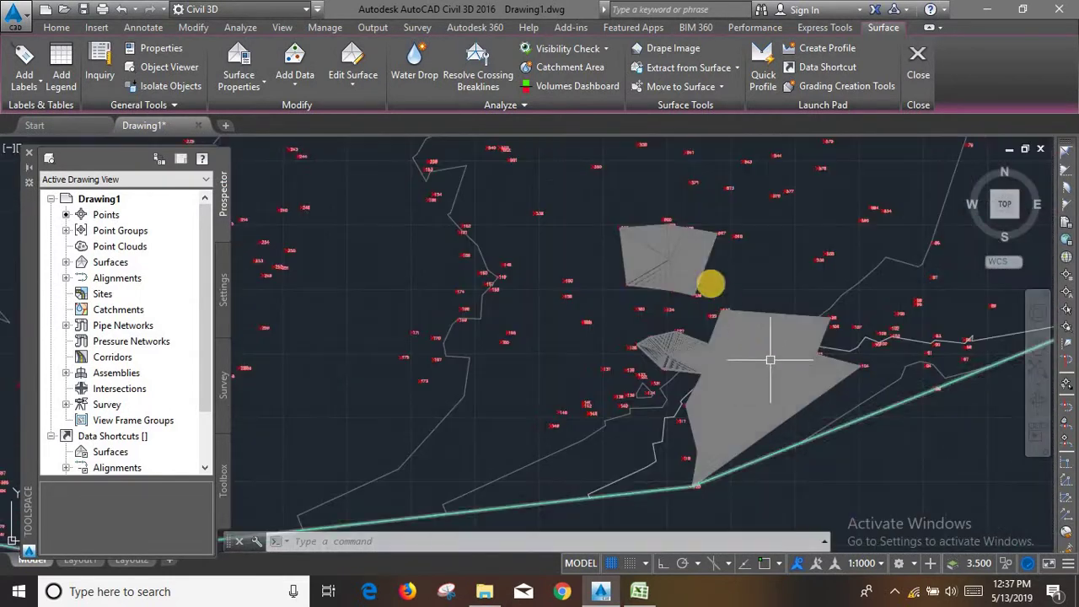
scroll(672, 258, "up", 3)
scroll(666, 260, "up", 2)
scroll(657, 262, "up", 1)
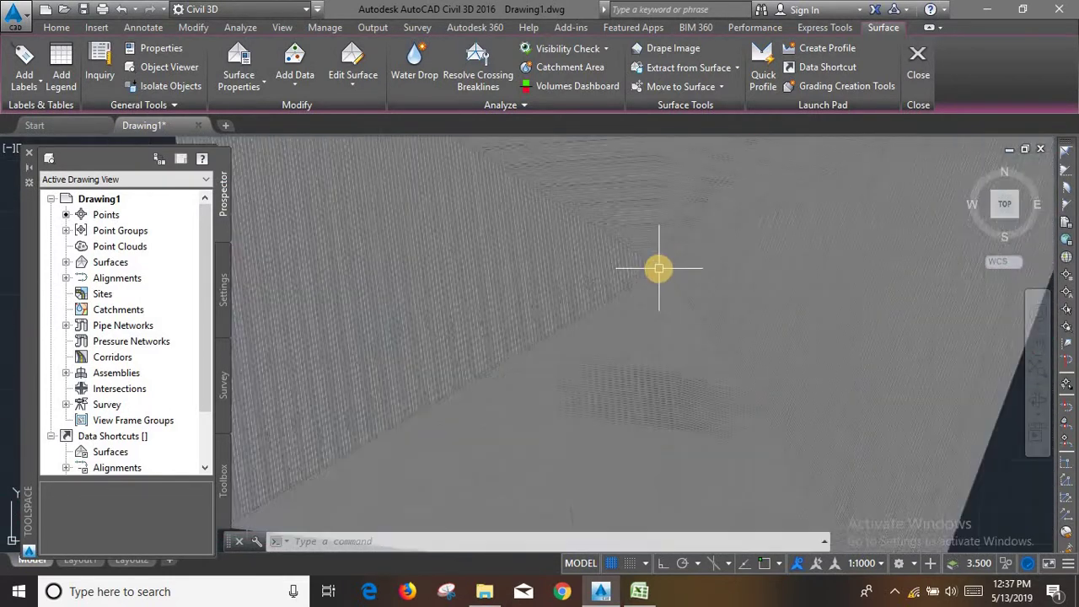
scroll(657, 268, "up", 1)
scroll(672, 270, "up", 2)
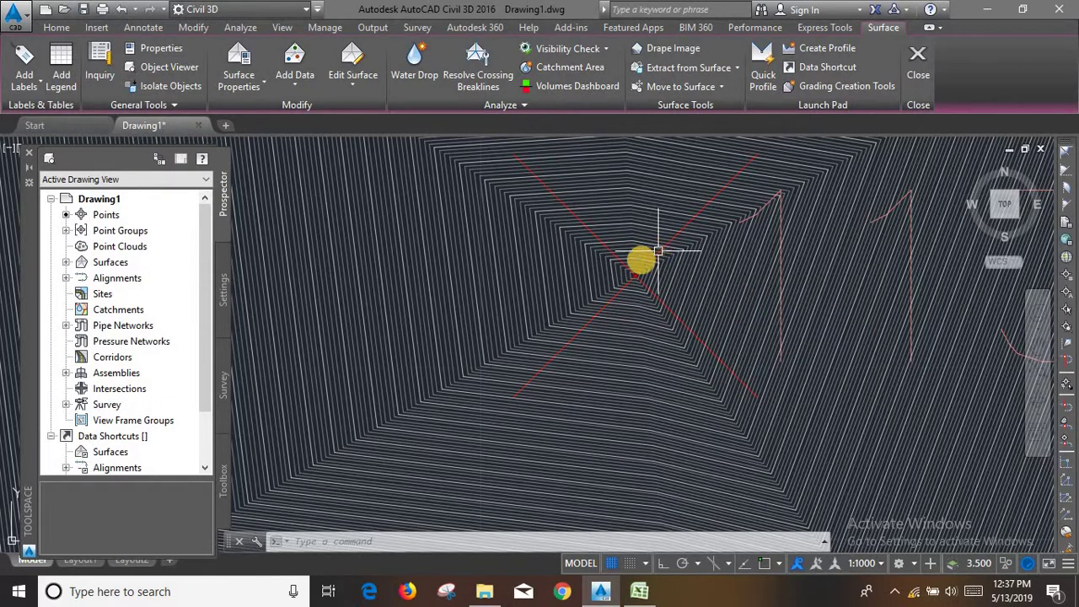
scroll(640, 261, "up", 3)
scroll(649, 244, "down", 3)
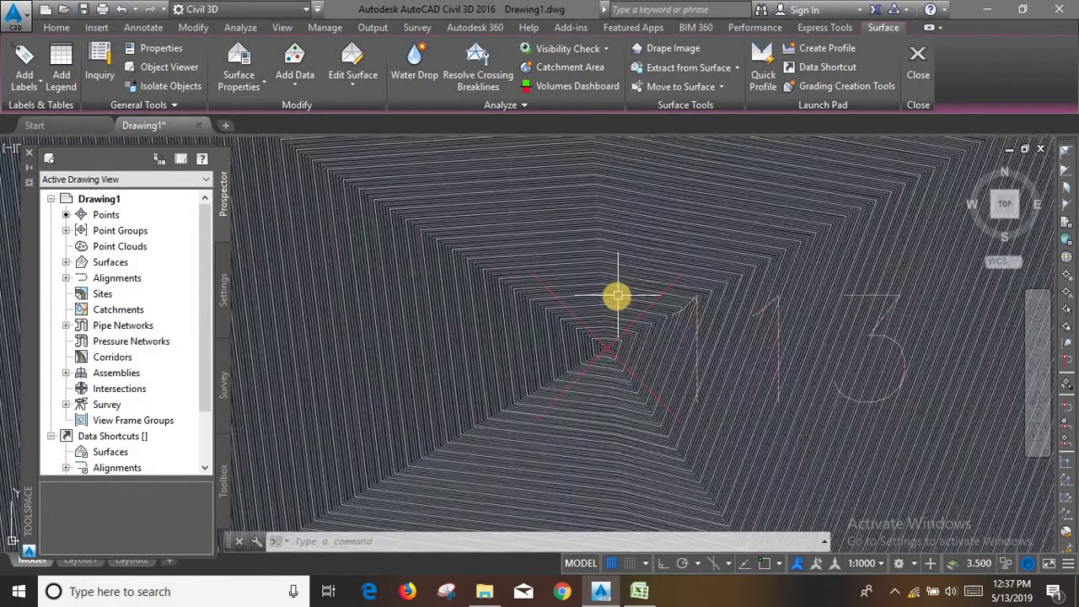
scroll(617, 375, "up", 3)
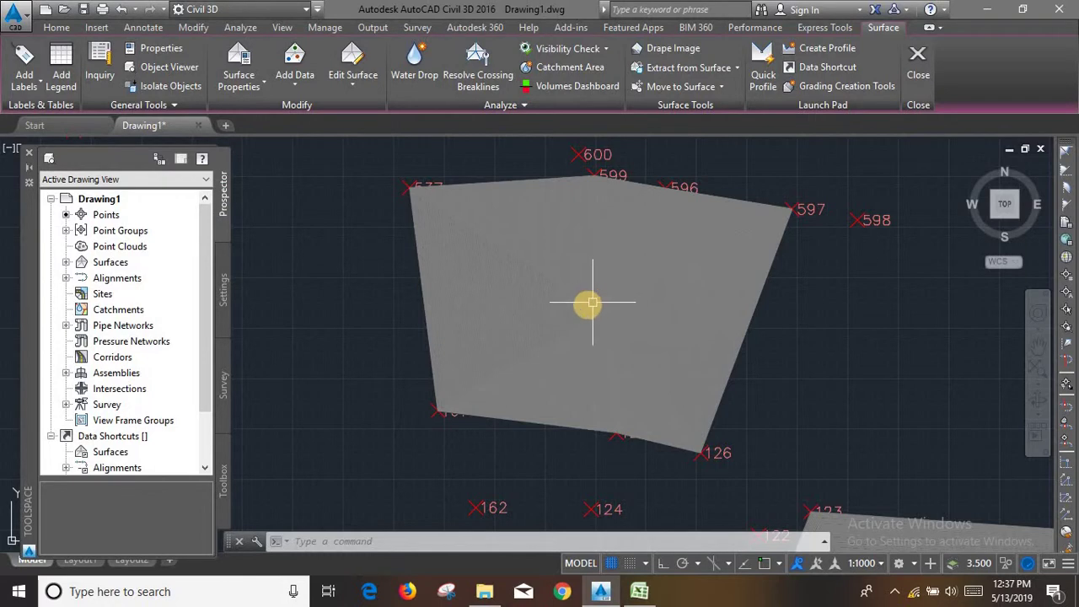
scroll(622, 272, "down", 2)
scroll(622, 270, "up", 3)
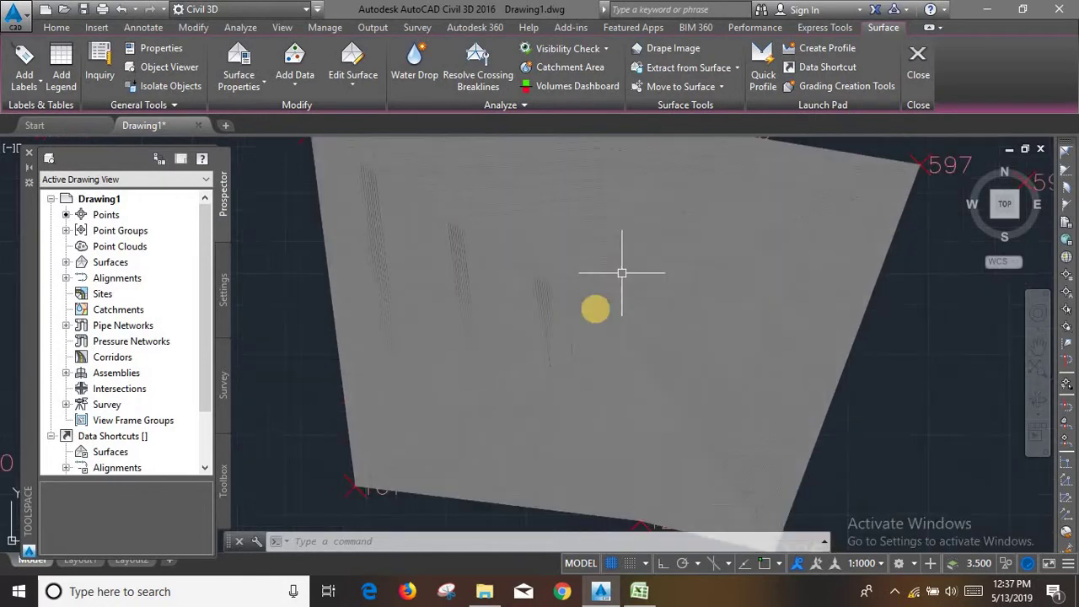
scroll(628, 291, "down", 3)
scroll(590, 338, "down", 2)
scroll(797, 245, "up", 3)
scroll(722, 321, "up", 2)
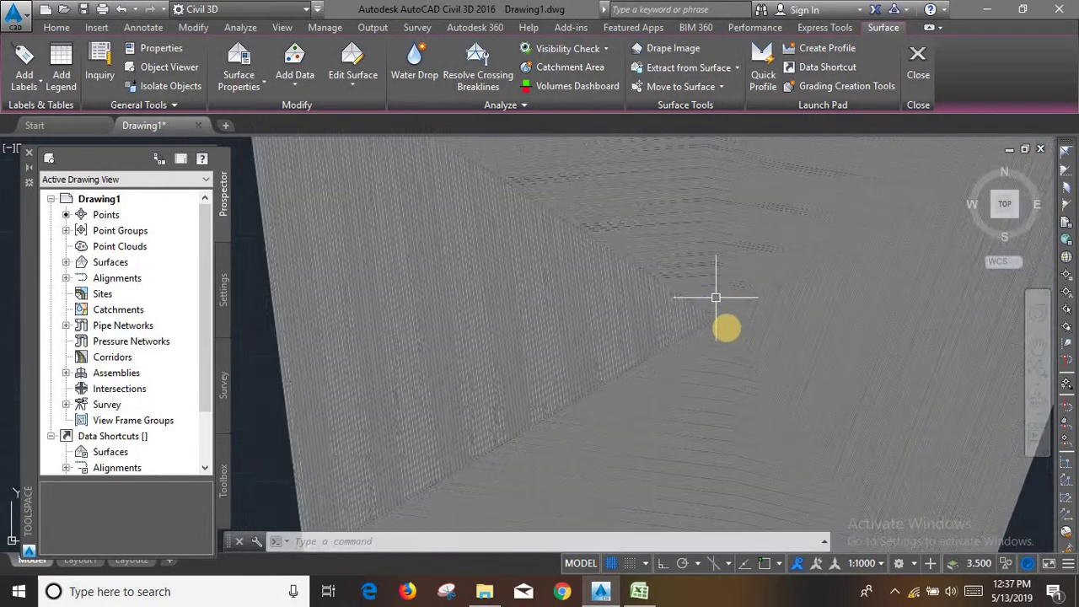
scroll(730, 332, "up", 2)
scroll(709, 268, "up", 2)
scroll(666, 202, "down", 2)
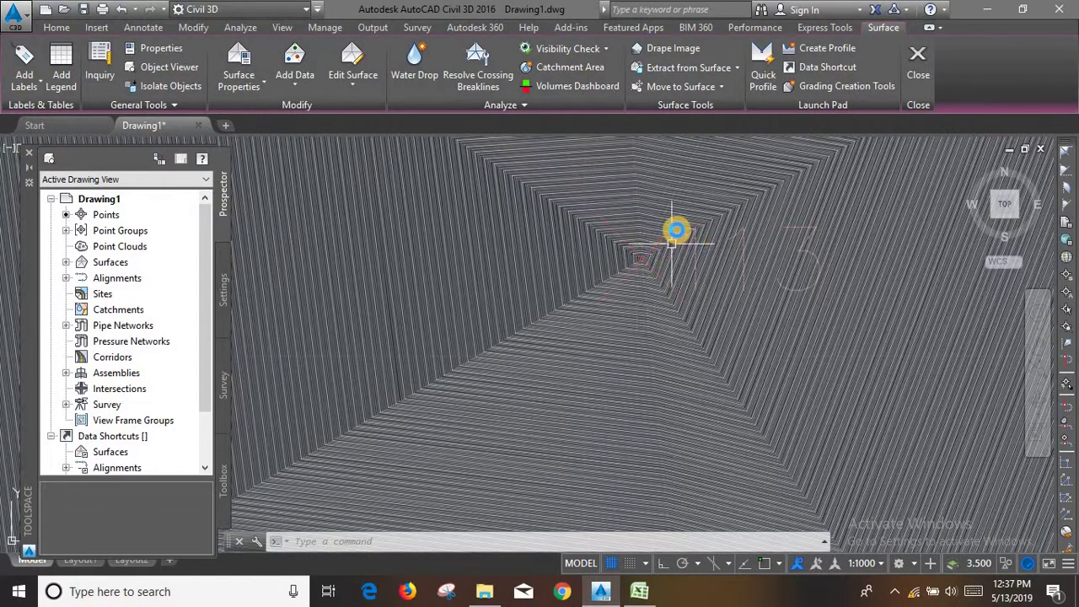
scroll(679, 236, "up", 1)
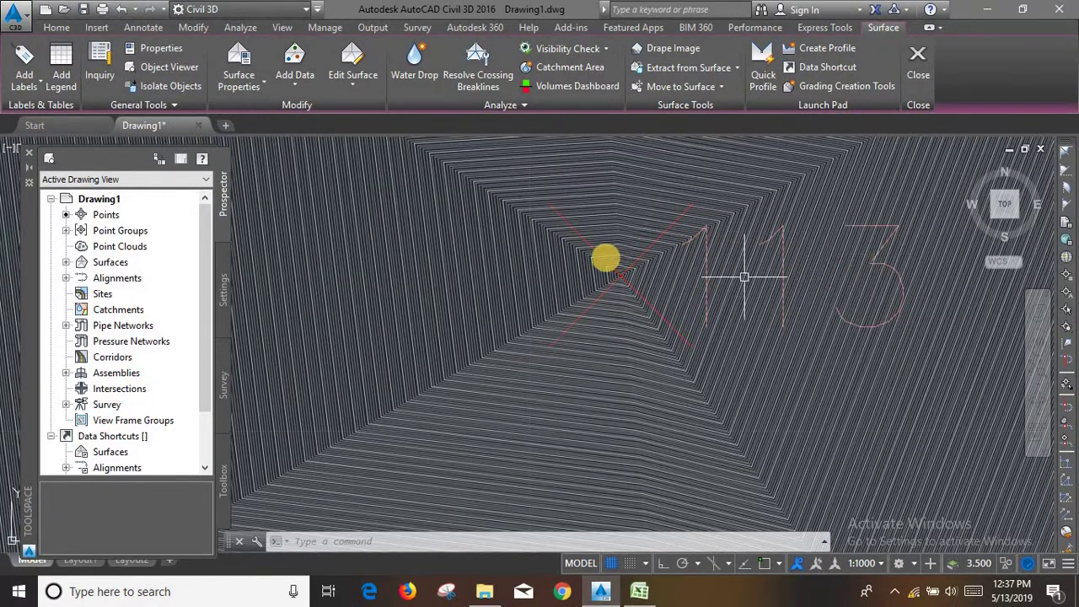
scroll(609, 275, "up", 3)
scroll(696, 267, "up", 2)
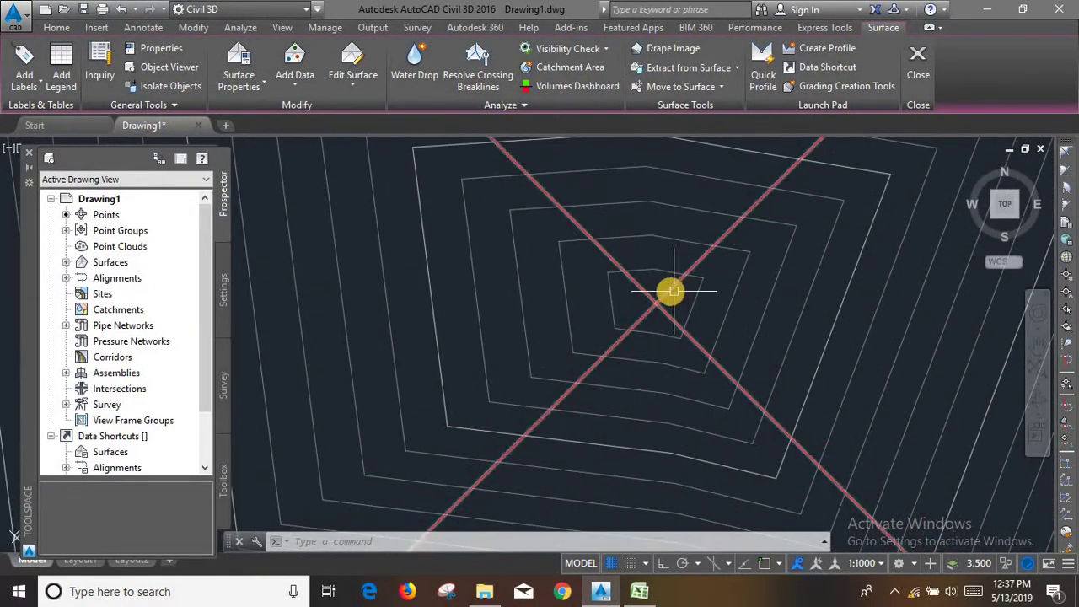
- Open point 113 in the Panorama point editor and inspect its 0.000 m elevation
left_click(666, 291)
scroll(665, 253, "down", 2)
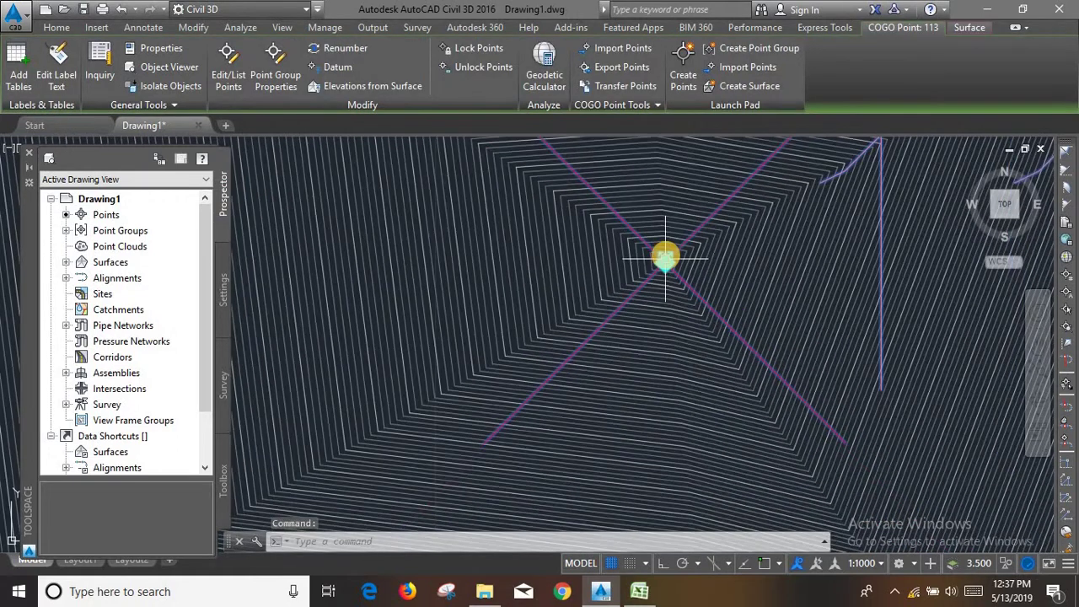
scroll(666, 255, "down", 2)
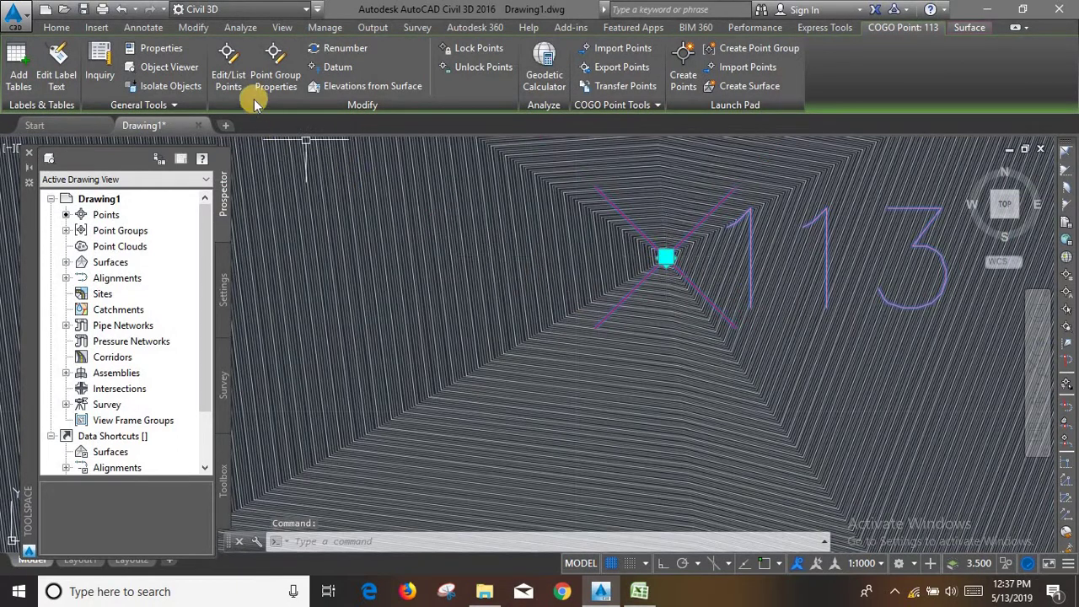
scroll(623, 249, "down", 3)
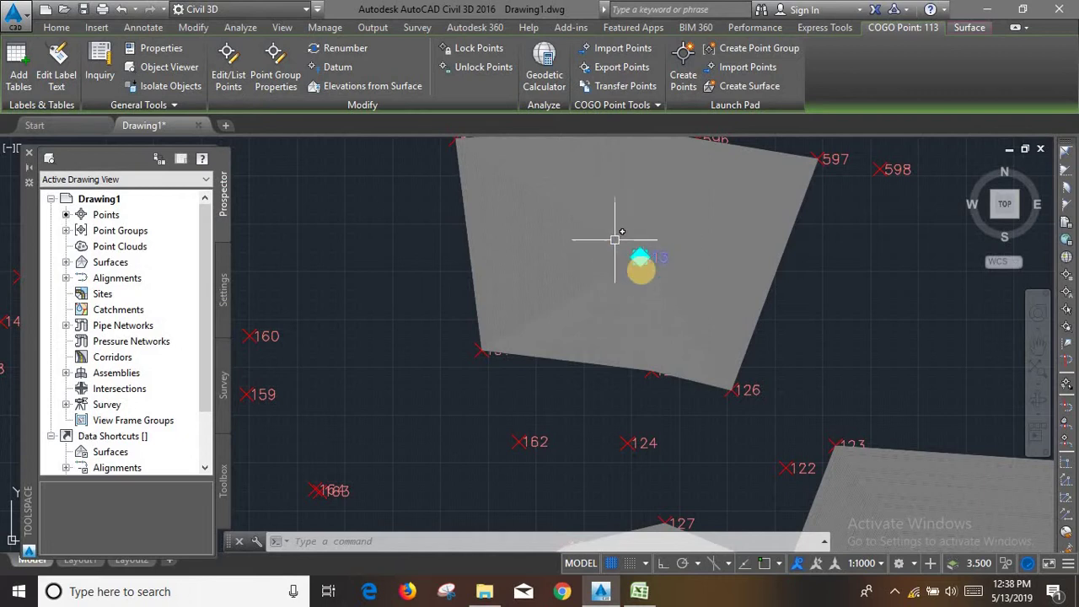
left_click(236, 76)
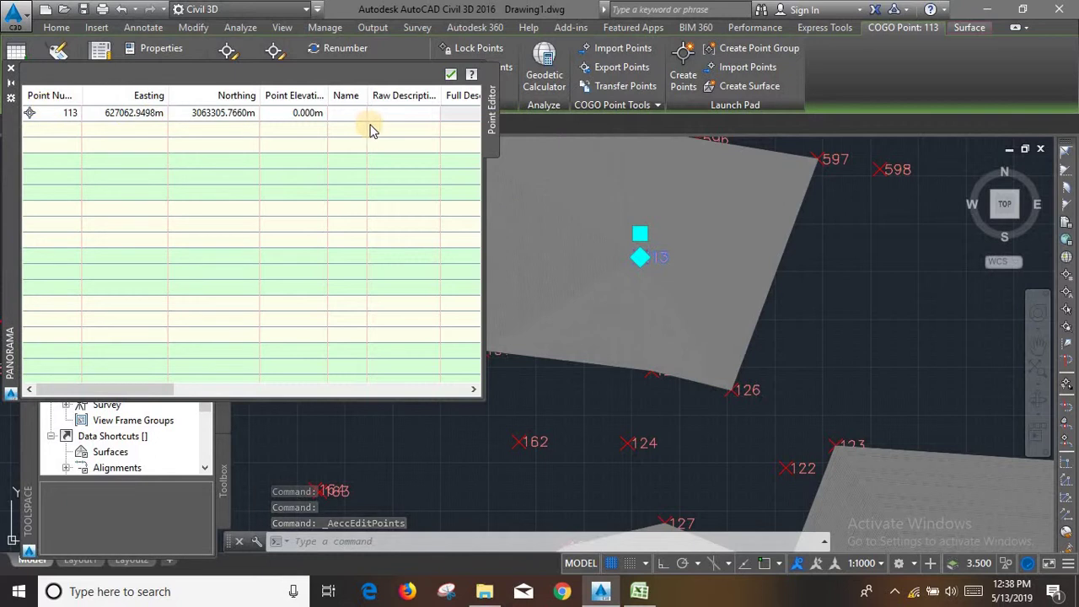
left_click(52, 114)
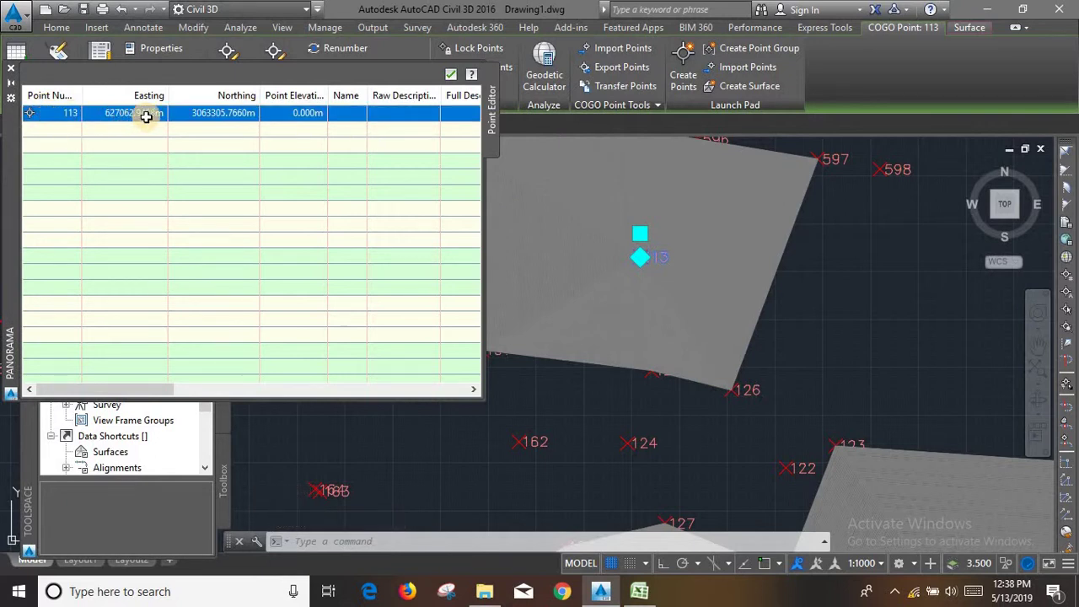
left_click(212, 112)
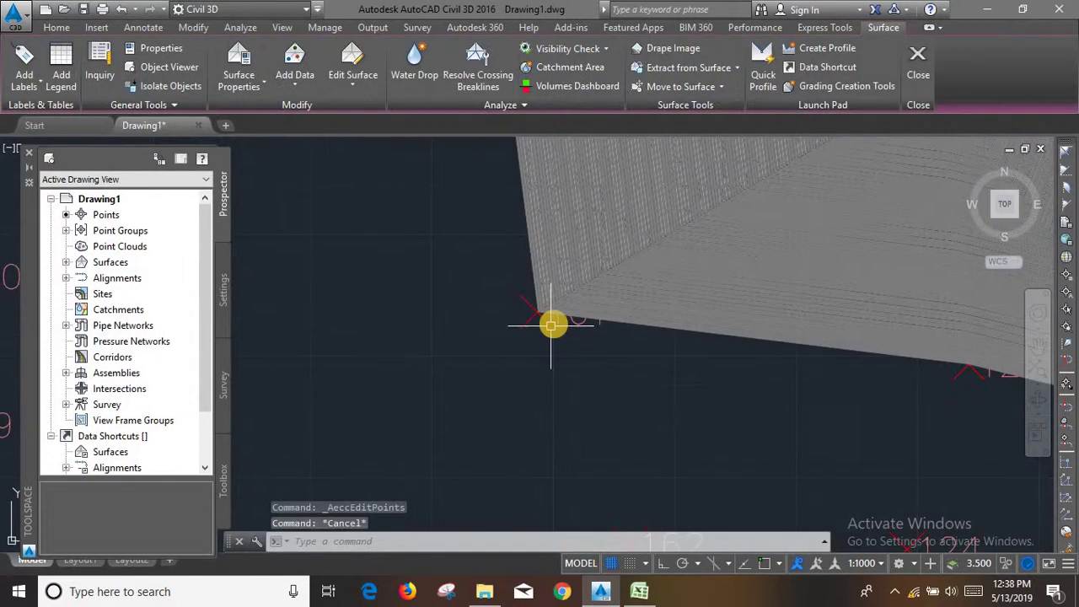
- Check point 161 in the point editor, confirming its 1323.814 m elevation, then close it
left_click(544, 308)
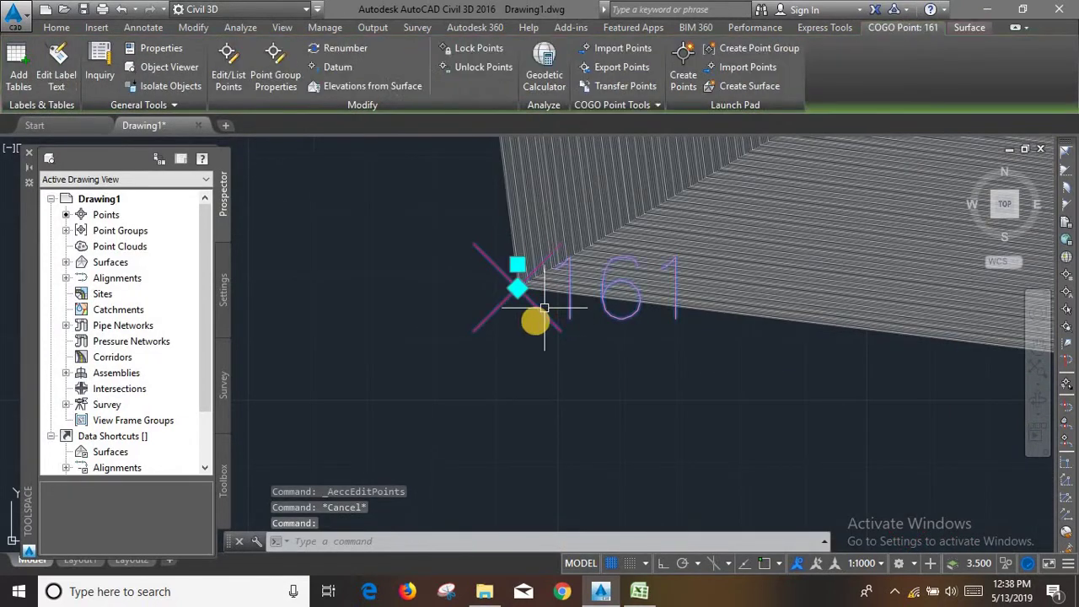
left_click(226, 67)
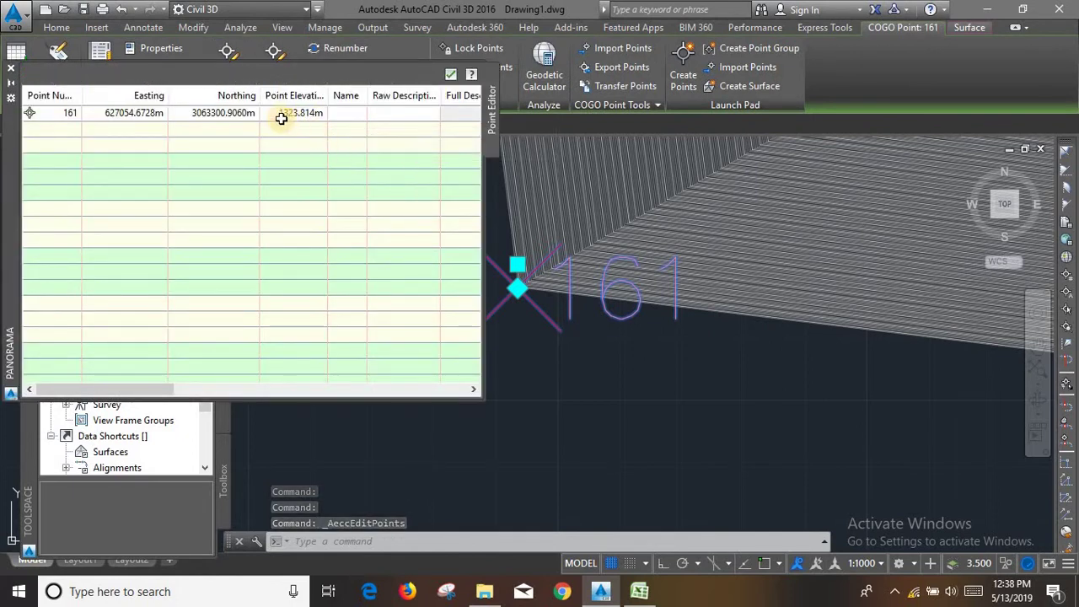
left_click(451, 74)
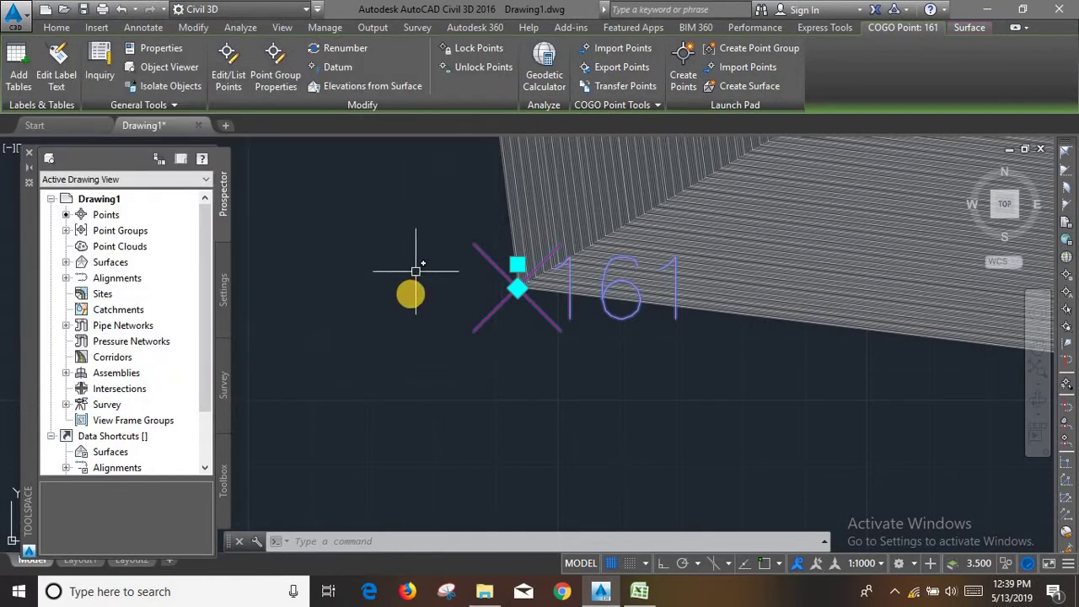
- Zoom to point 109 and confirm its 0.000 m elevation and 'corner' description in the point editor
key("Escape")
scroll(412, 291, "down", 5)
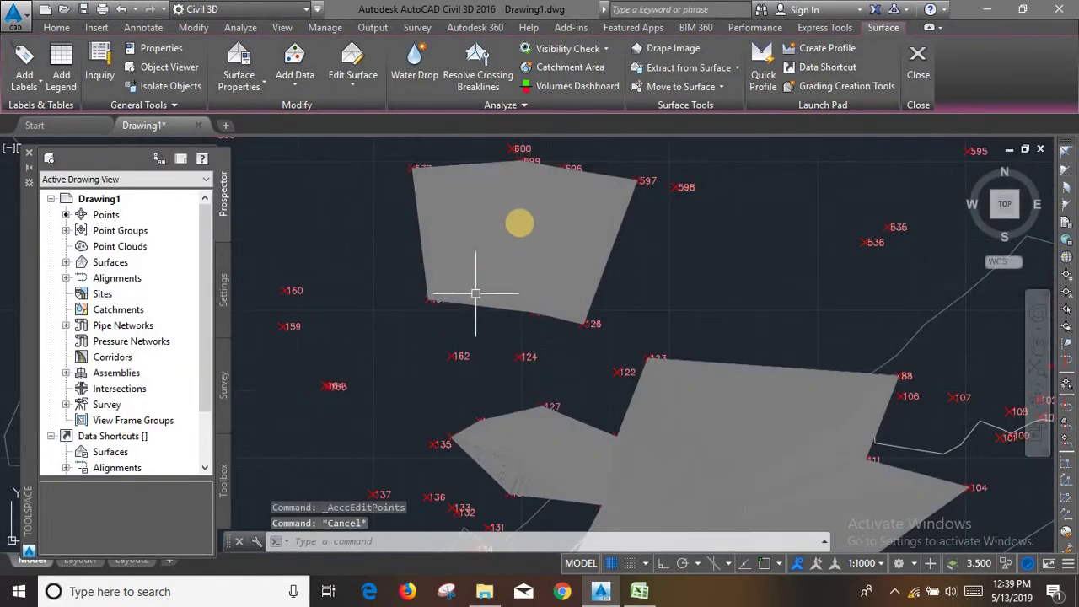
scroll(512, 232, "up", 5)
scroll(611, 293, "up", 4)
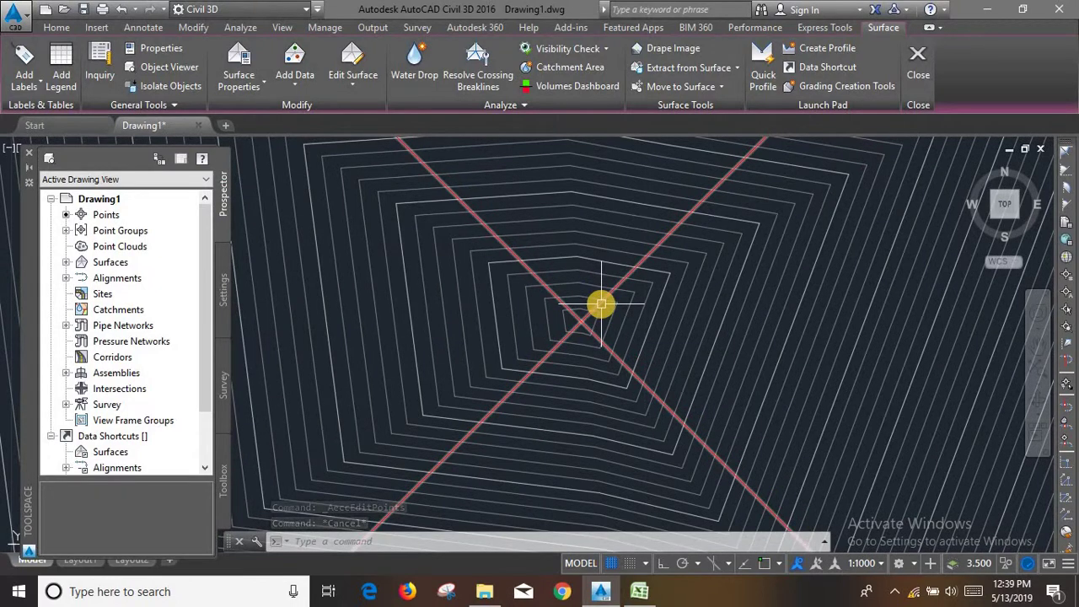
scroll(530, 262, "down", 5)
scroll(539, 253, "down", 3)
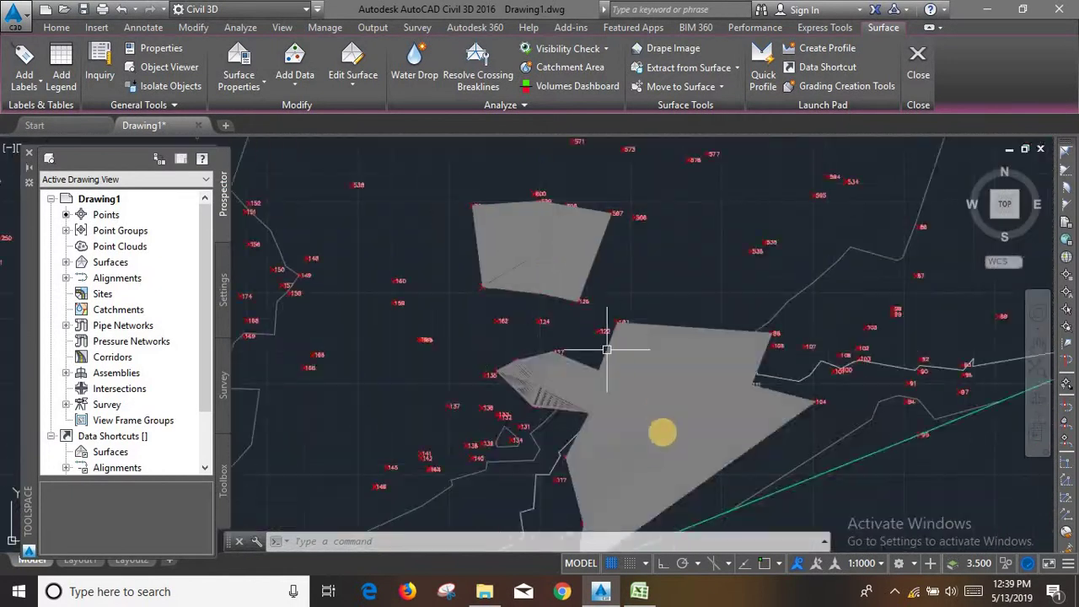
scroll(663, 456, "up", 3)
scroll(663, 447, "up", 3)
scroll(670, 402, "down", 2)
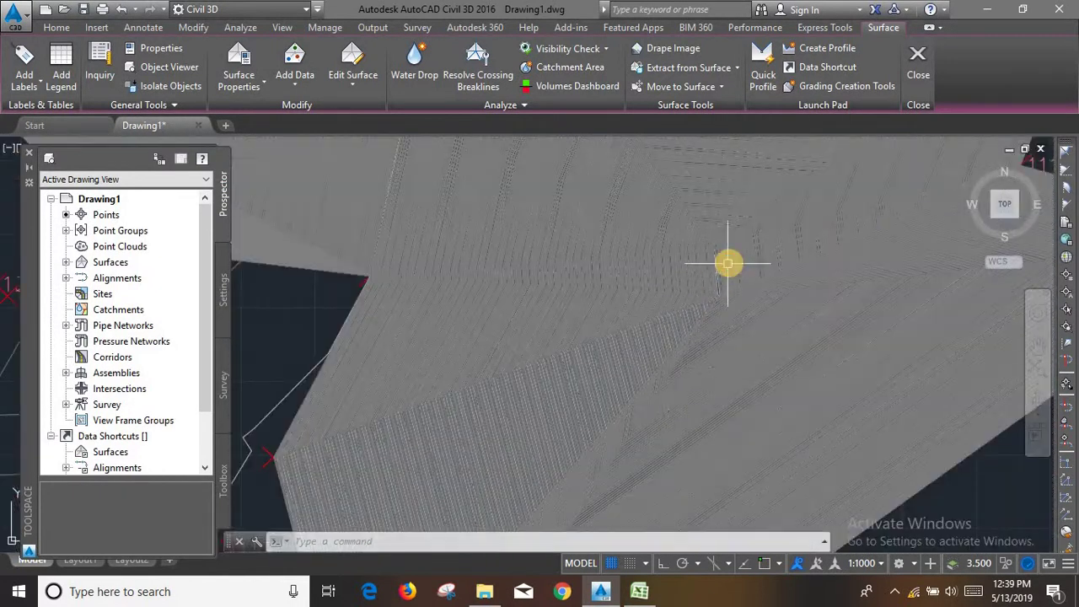
scroll(713, 295, "up", 3)
scroll(710, 414, "down", 3)
scroll(714, 414, "up", 2)
scroll(660, 388, "down", 2)
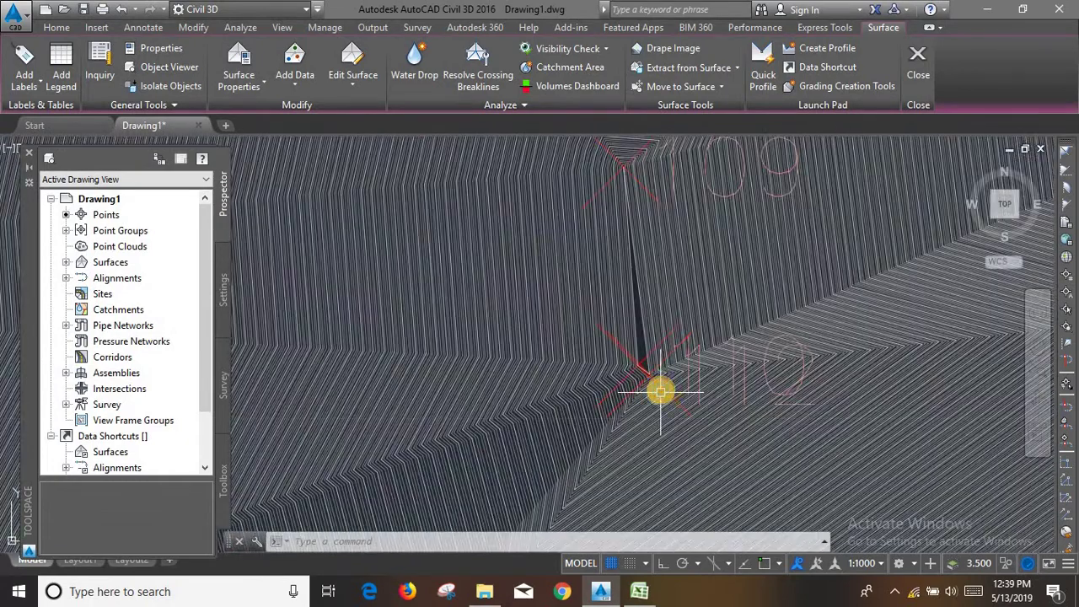
scroll(661, 390, "up", 4)
scroll(670, 371, "up", 3)
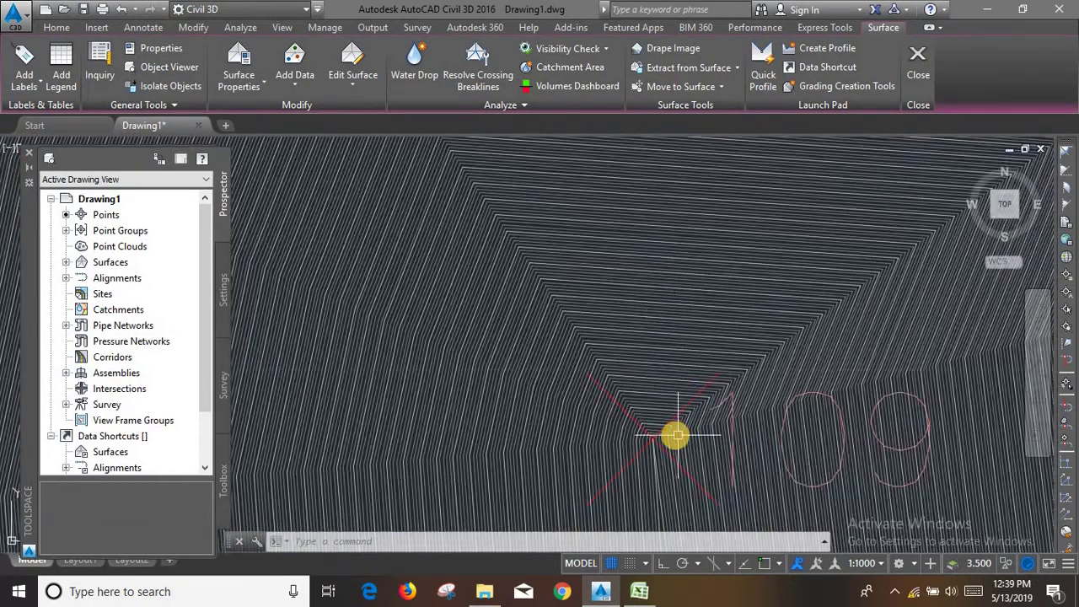
scroll(658, 438, "up", 2)
left_click(626, 379)
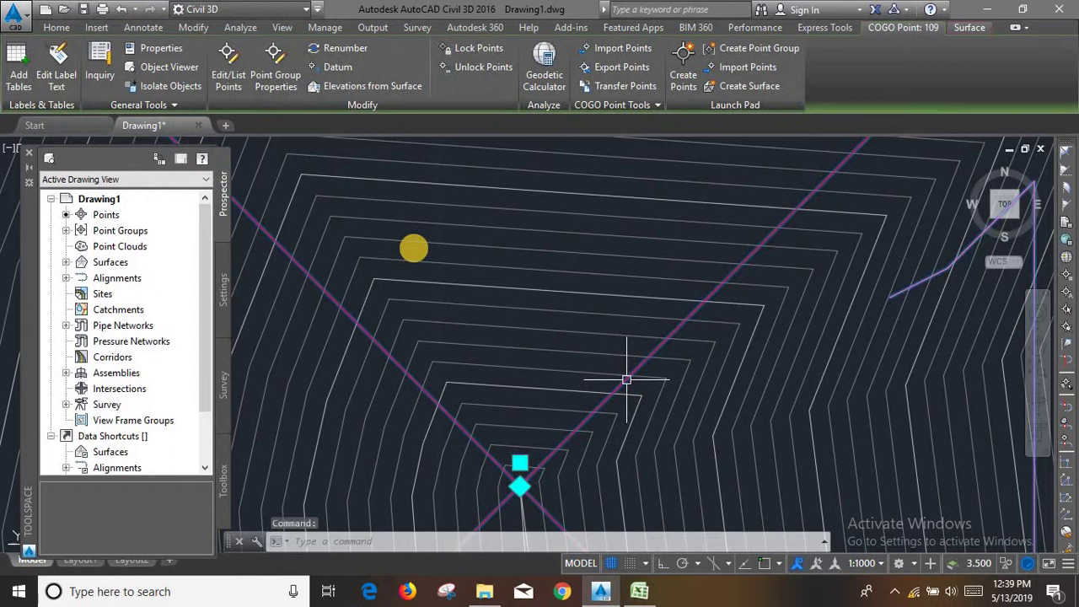
left_click(234, 61)
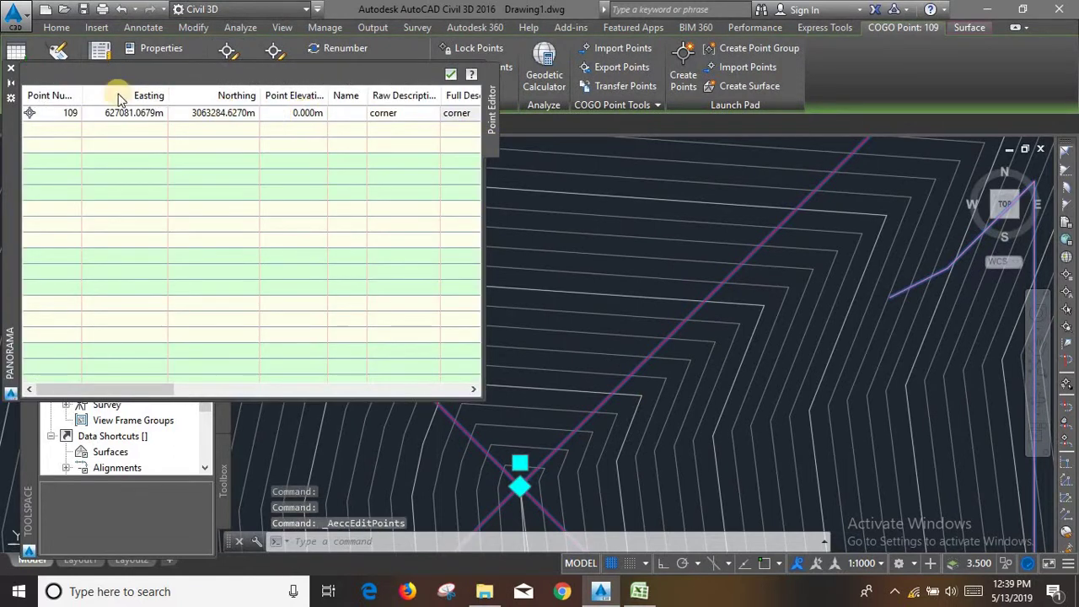
left_click(10, 67)
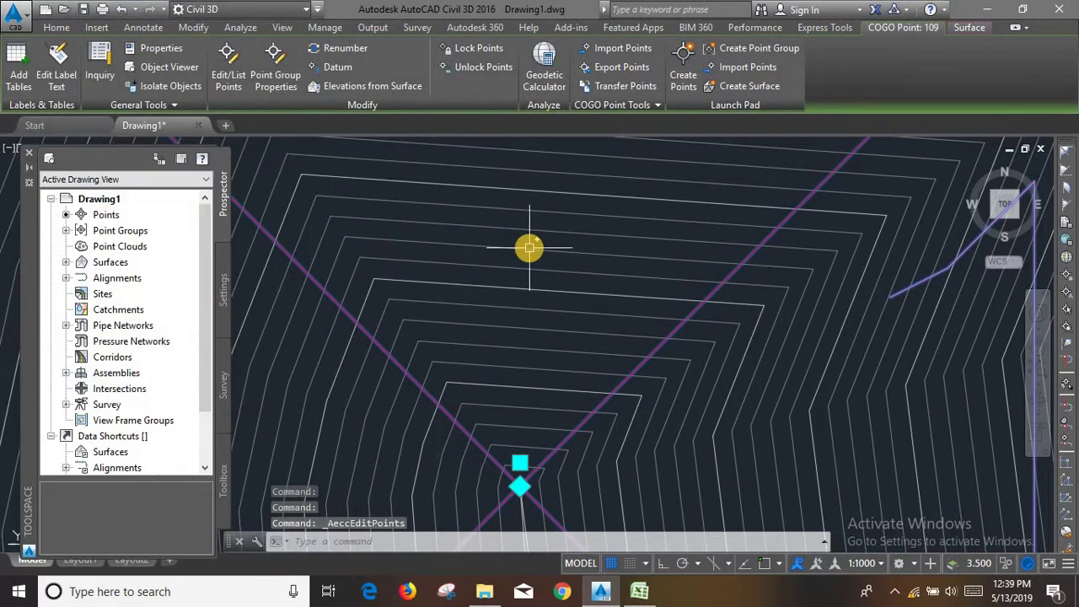
key("Escape")
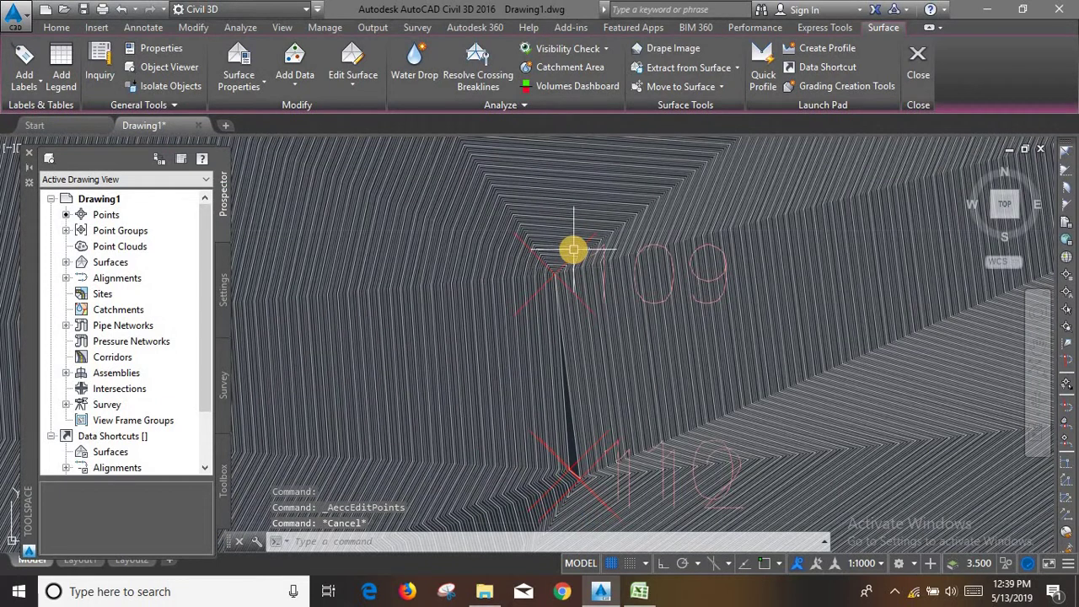
- Zoom around the surface to a tight ring of contours closing on a single point
scroll(577, 251, "down", 5)
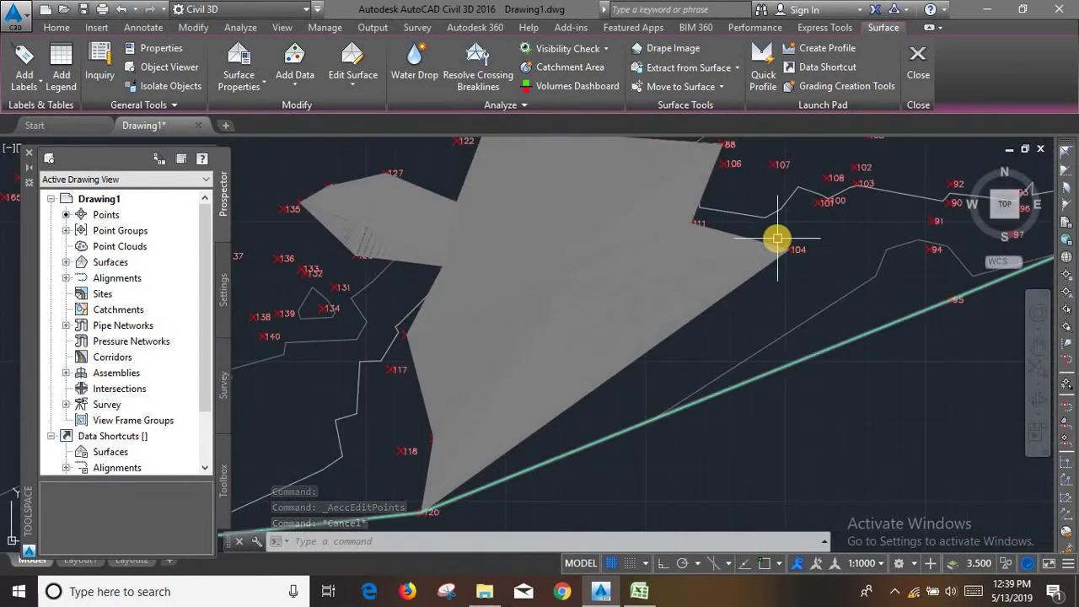
scroll(775, 240, "down", 3)
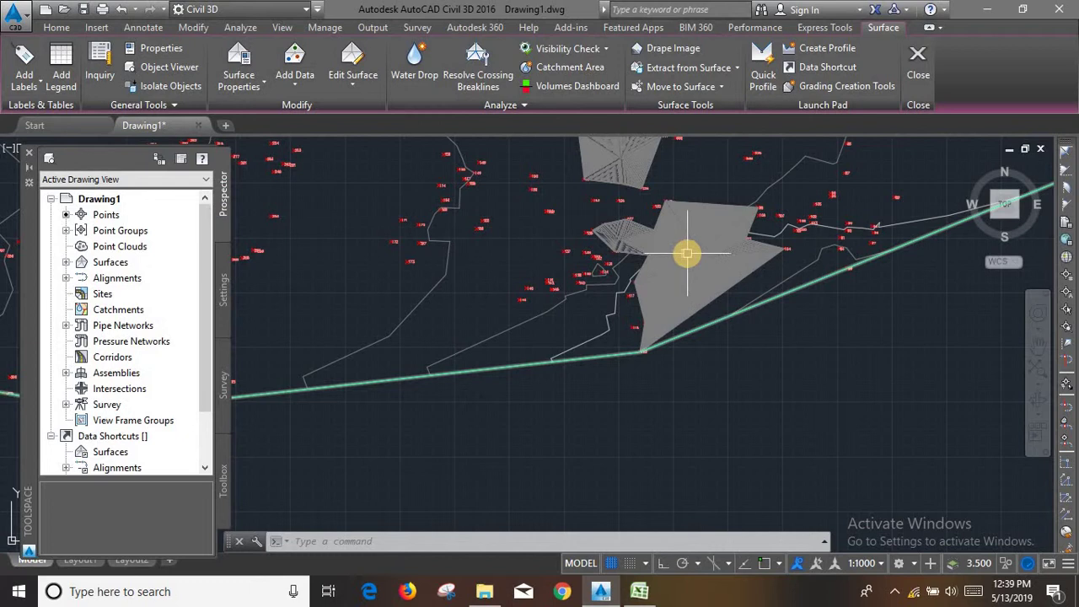
scroll(626, 205, "down", 2)
scroll(639, 207, "up", 4)
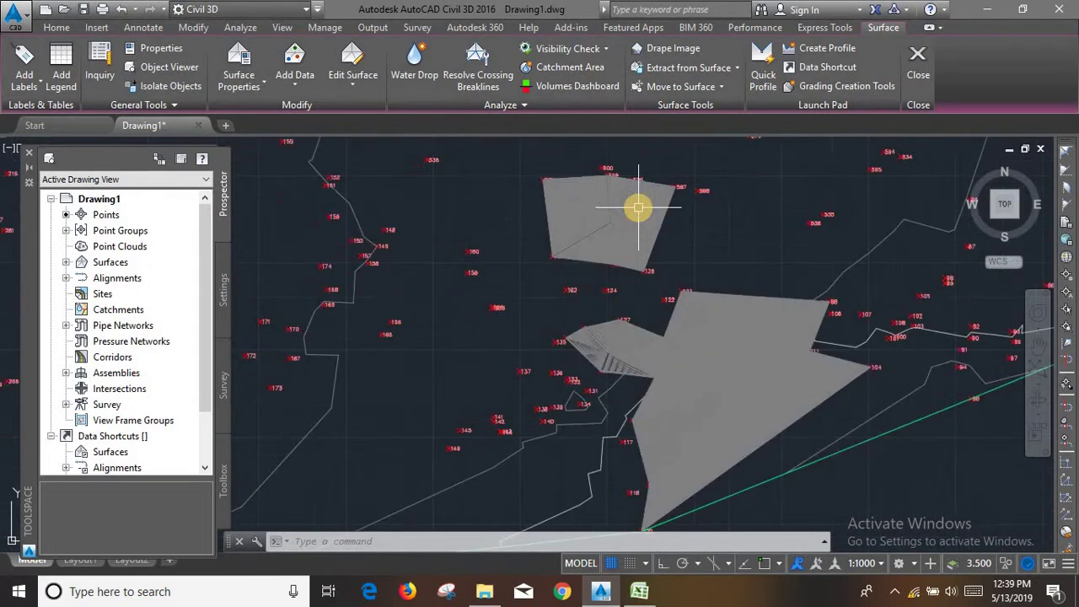
scroll(638, 207, "up", 2)
scroll(596, 227, "up", 3)
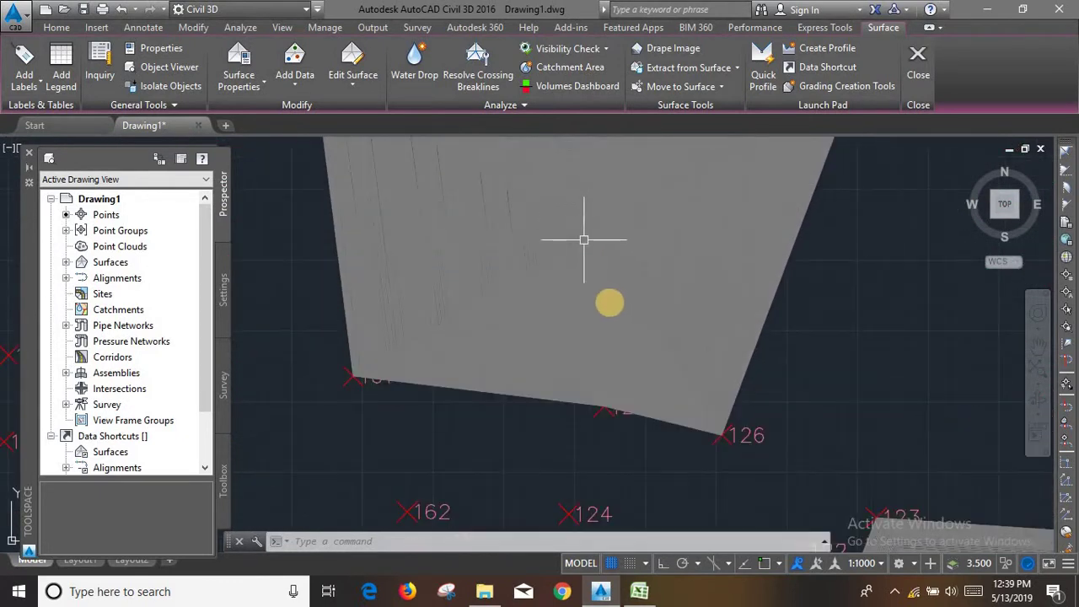
scroll(590, 246, "down", 2)
scroll(589, 248, "up", 2)
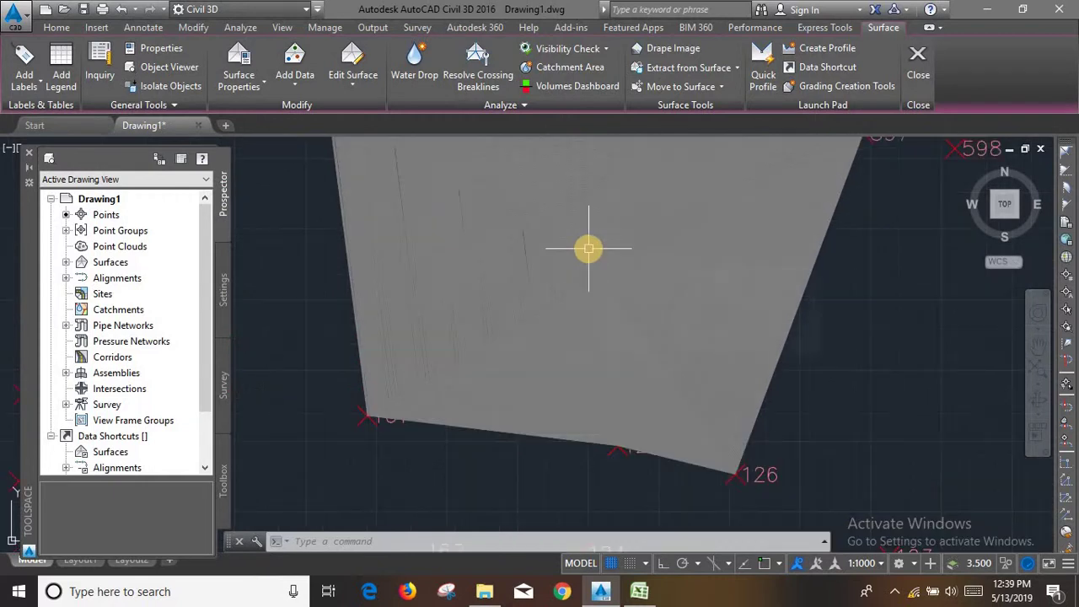
scroll(582, 257, "down", 5)
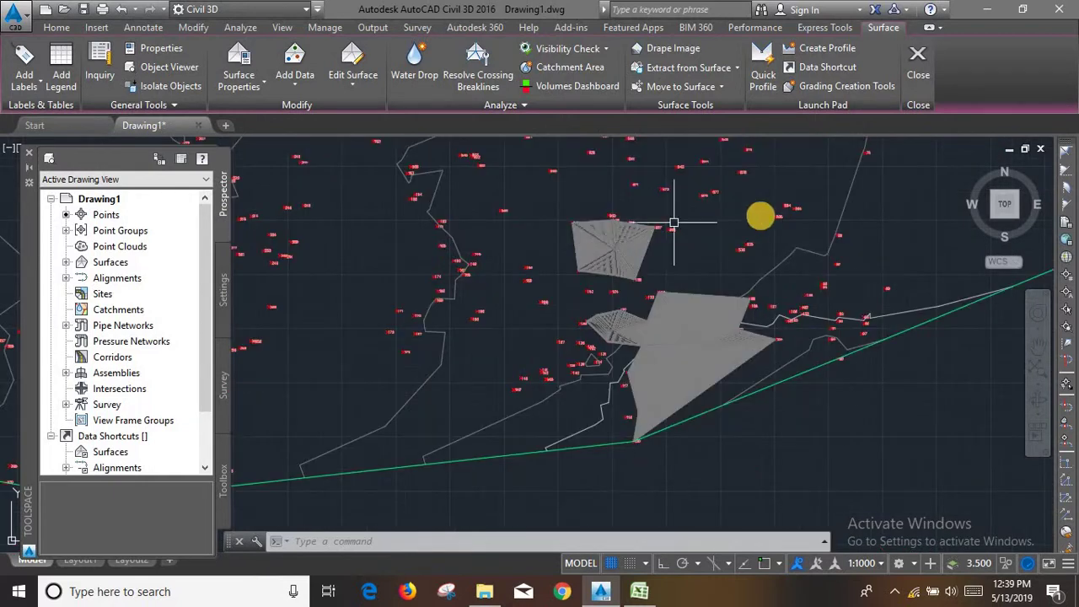
scroll(801, 238, "down", 2)
scroll(685, 257, "up", 3)
scroll(696, 245, "up", 3)
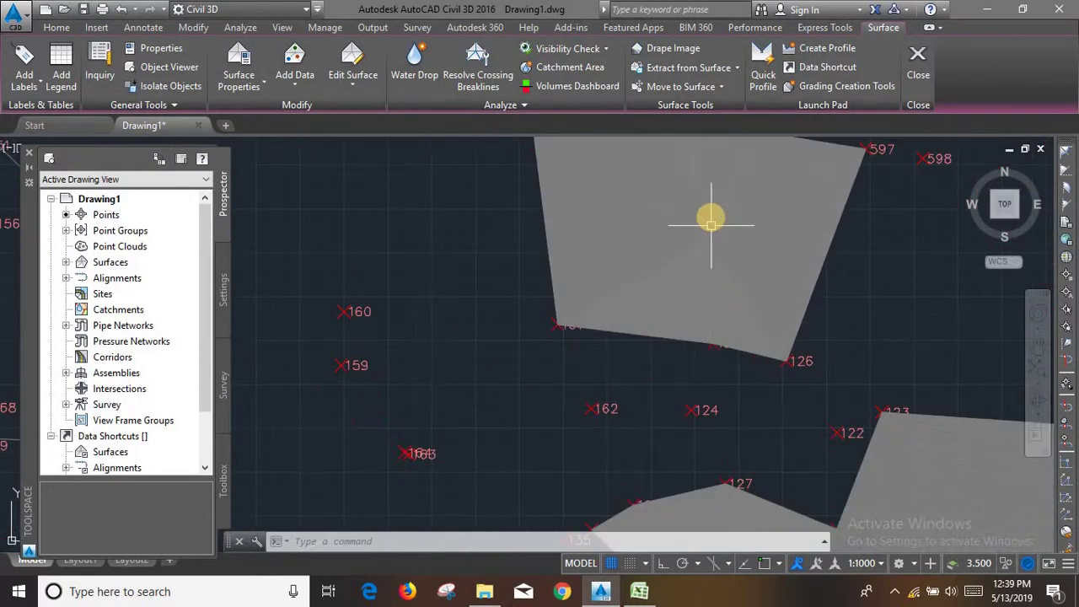
scroll(704, 245, "up", 2)
scroll(708, 261, "up", 2)
scroll(707, 273, "up", 1)
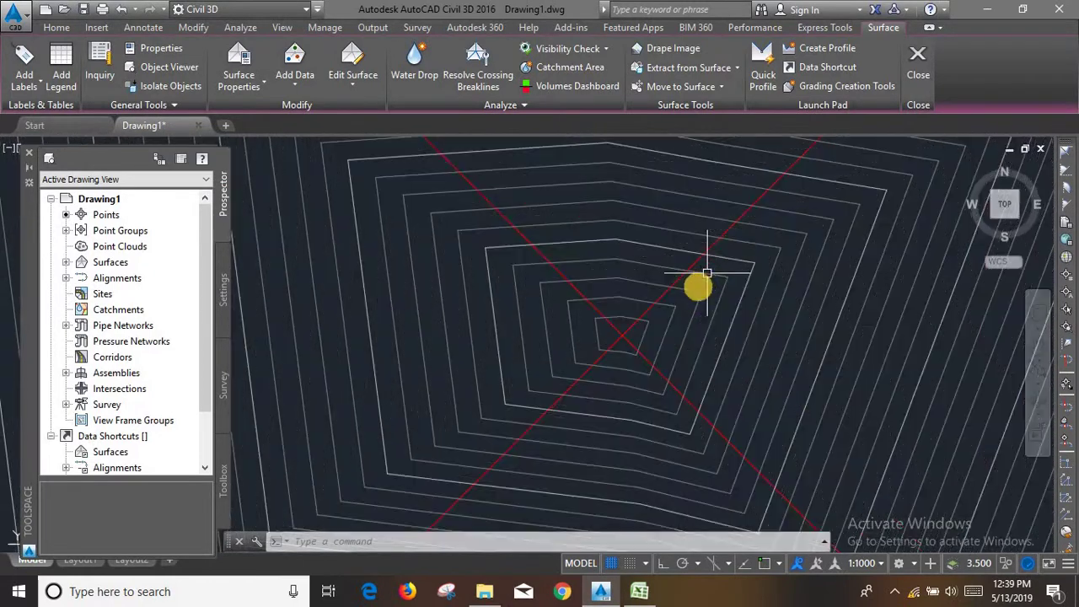
left_click(623, 330)
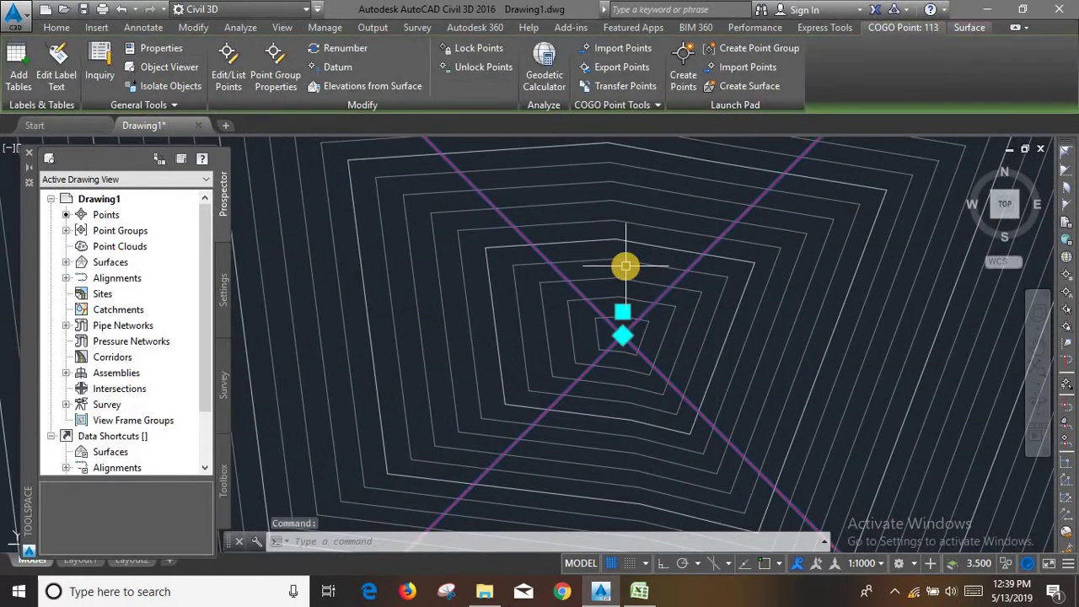
mouse_move(625, 267)
key("Delete")
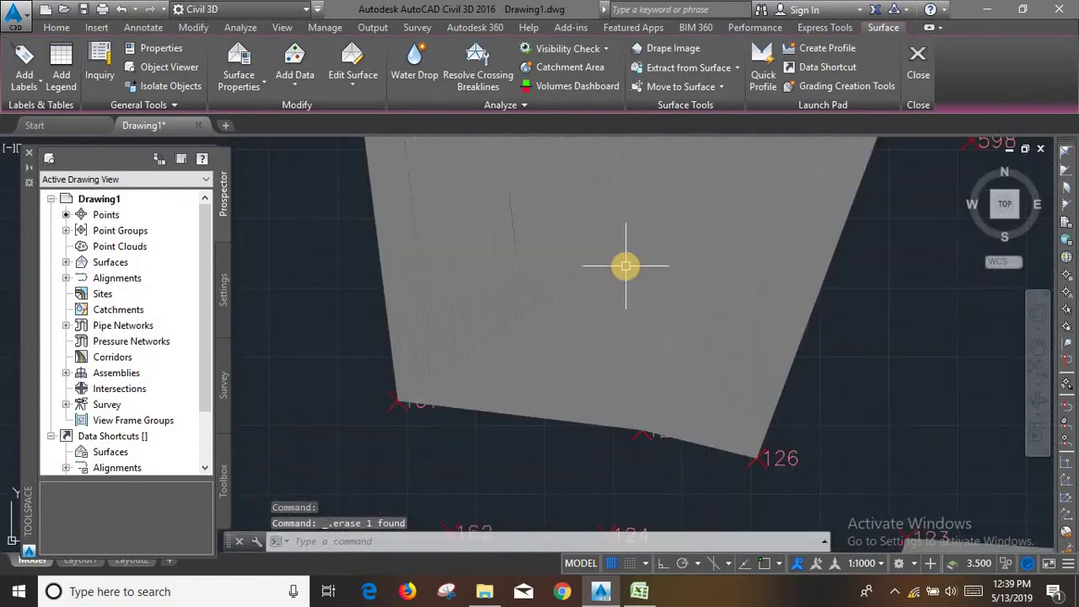
key("ctrl+z")
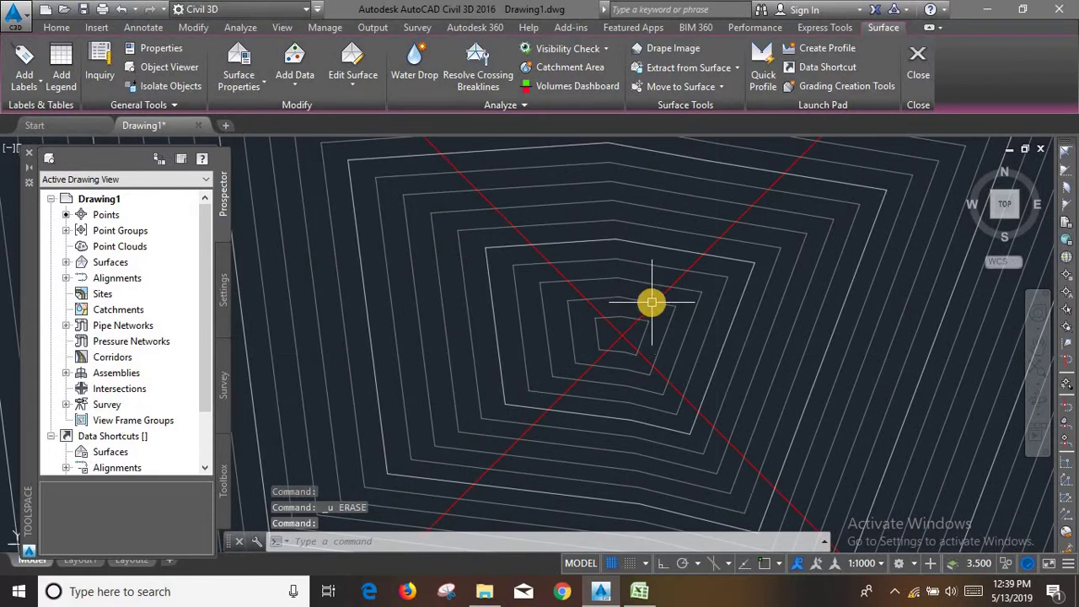
- Zoom out until the whole topo surface boundary and its point cloud fill the view
scroll(611, 292, "down", 3)
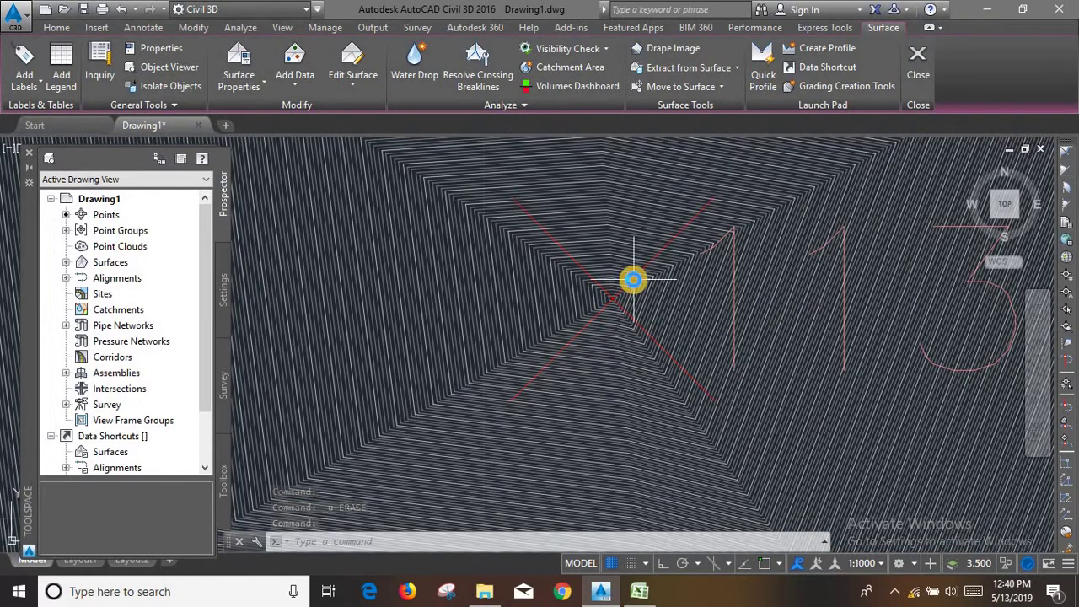
scroll(635, 279, "down", 5)
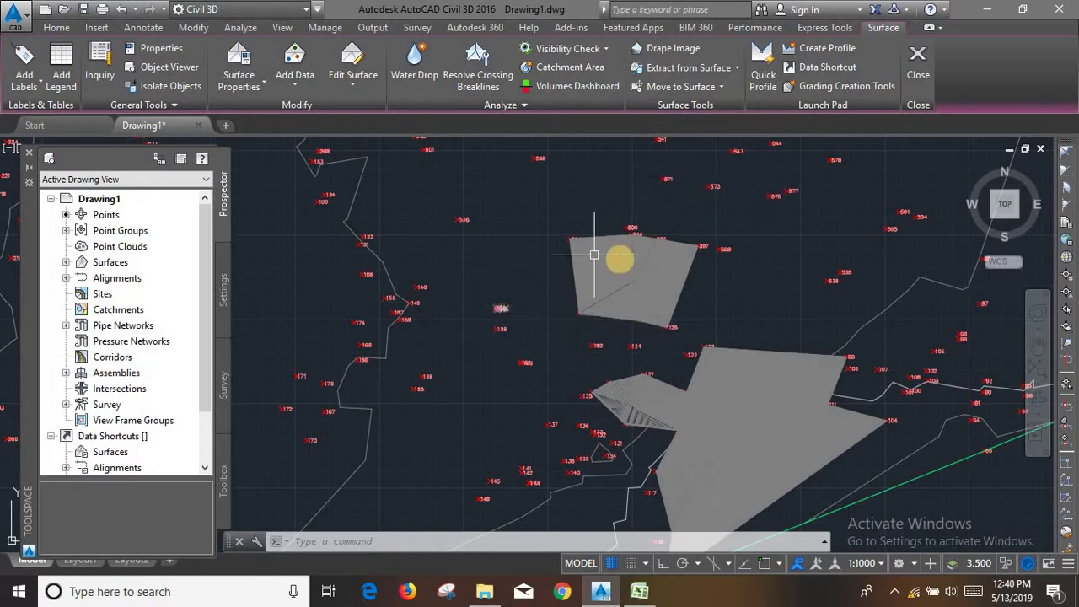
scroll(622, 299, "down", 5)
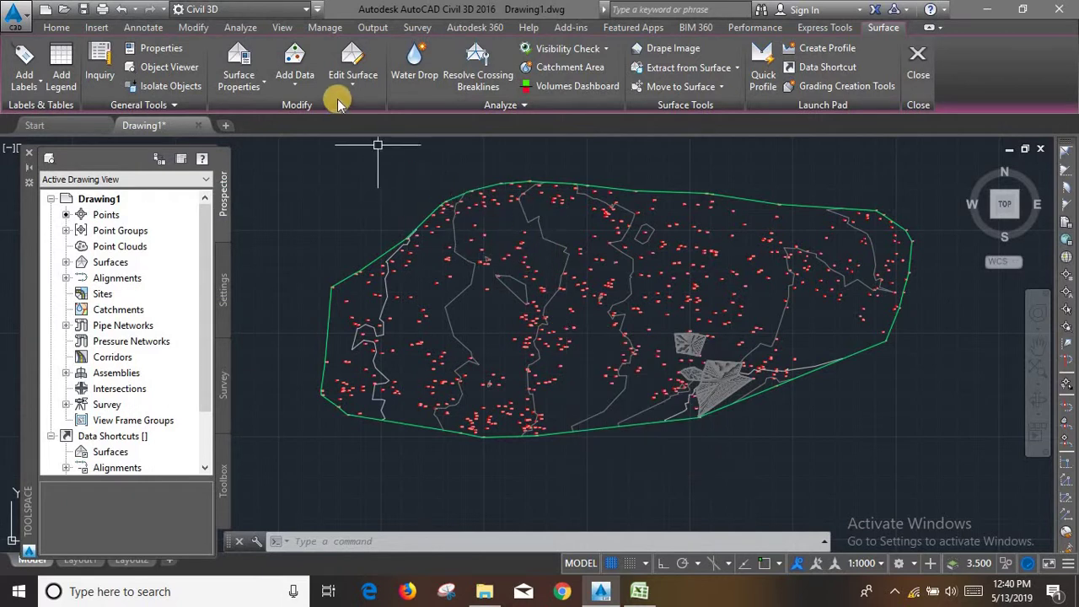
- Turn on Points display in the topo surface's Contours 2m and 10m (Background) style
left_click(248, 91)
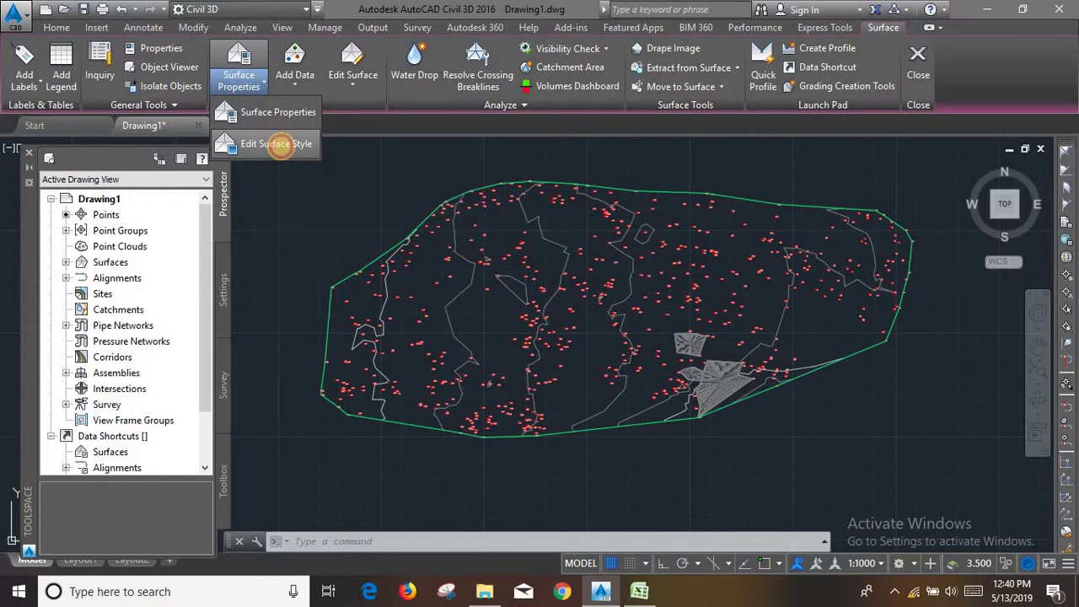
left_click(280, 147)
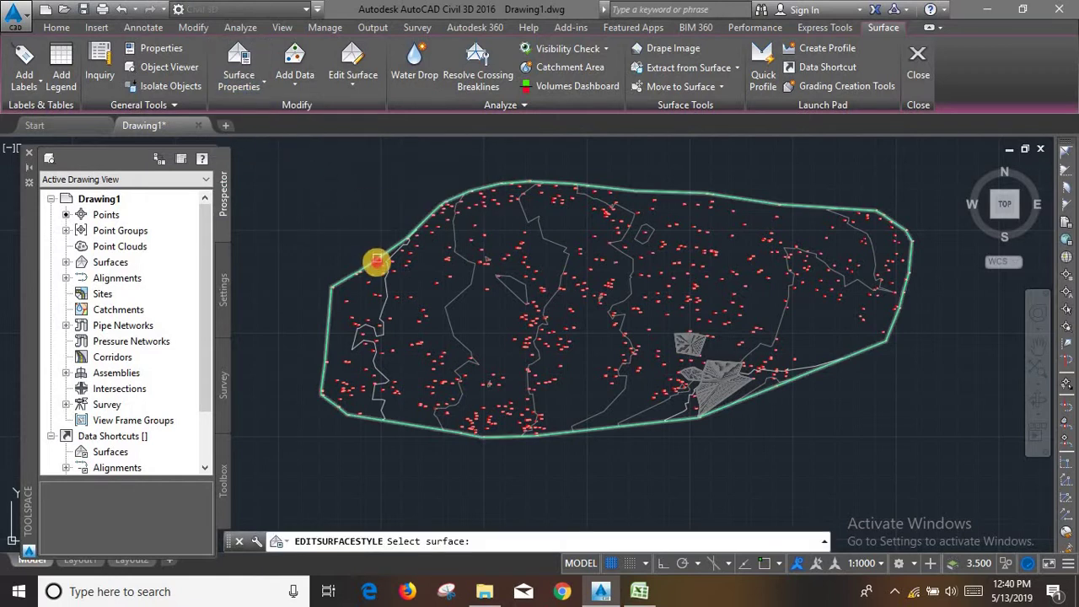
left_click(376, 263)
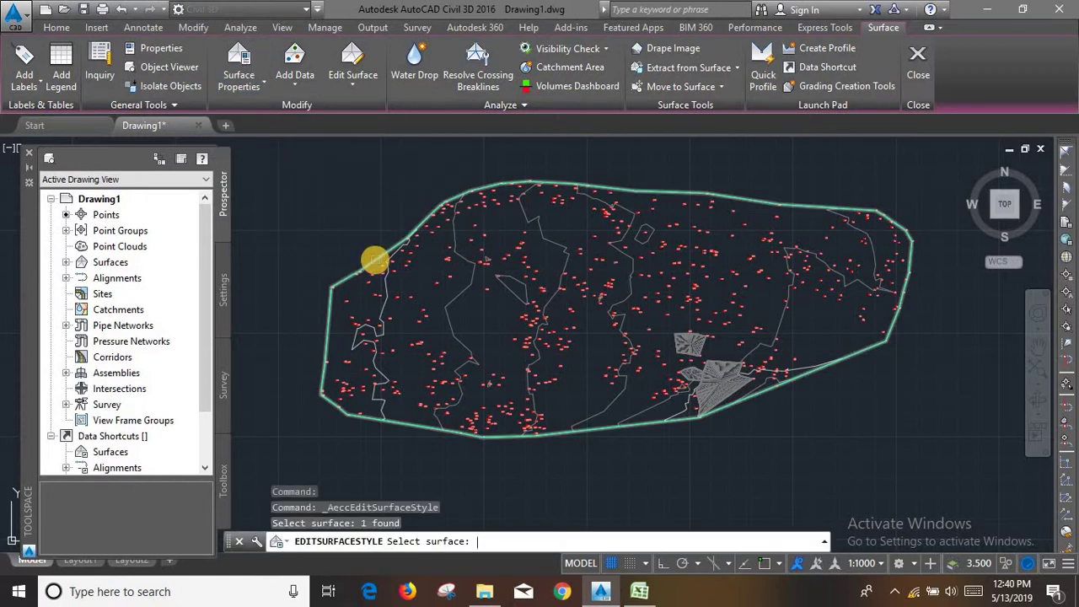
key("Return")
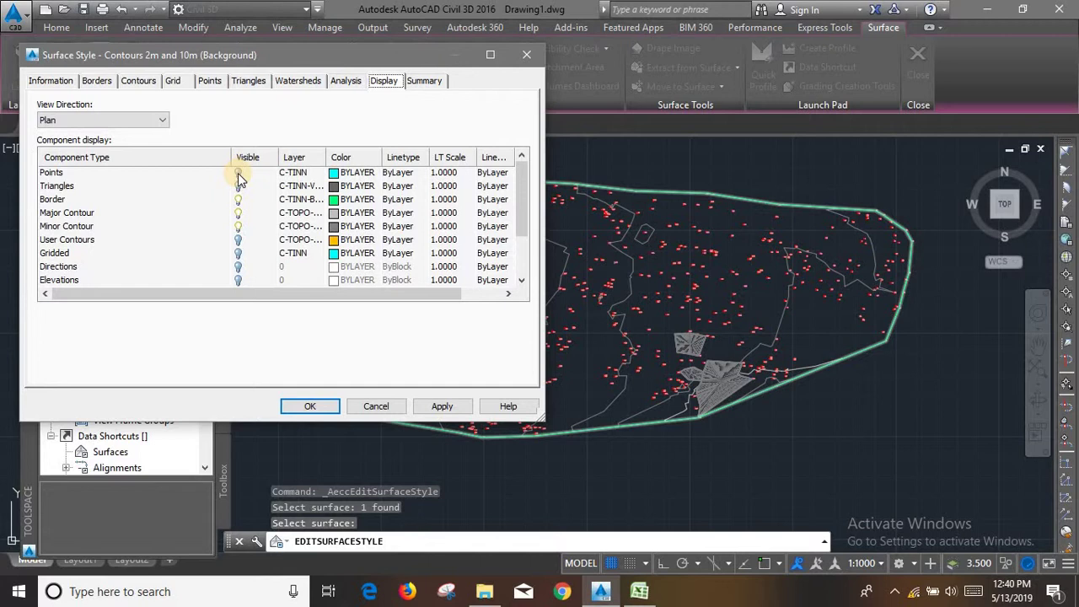
left_click(239, 173)
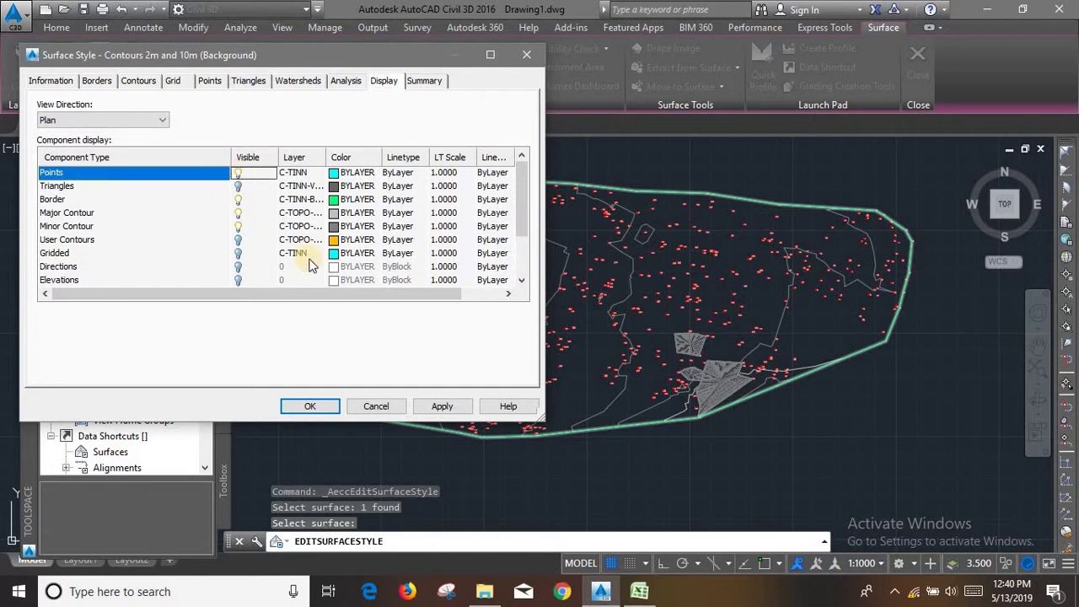
left_click(432, 402)
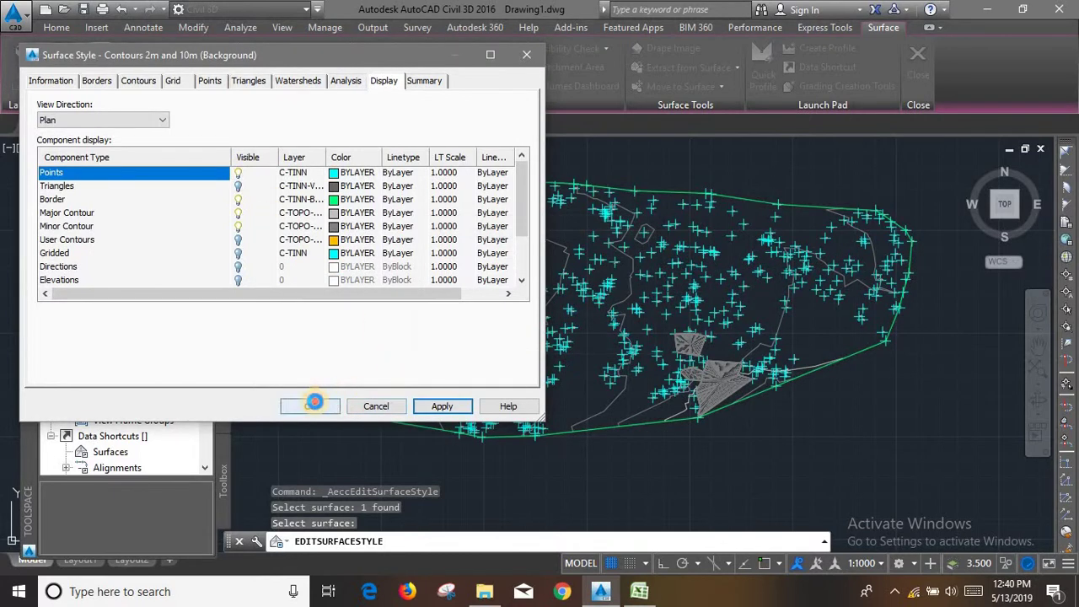
left_click(314, 403)
- Zoom in on points 539, 541, 563, 564 and 566 to see their cyan cross markers
scroll(485, 258, "up", 5)
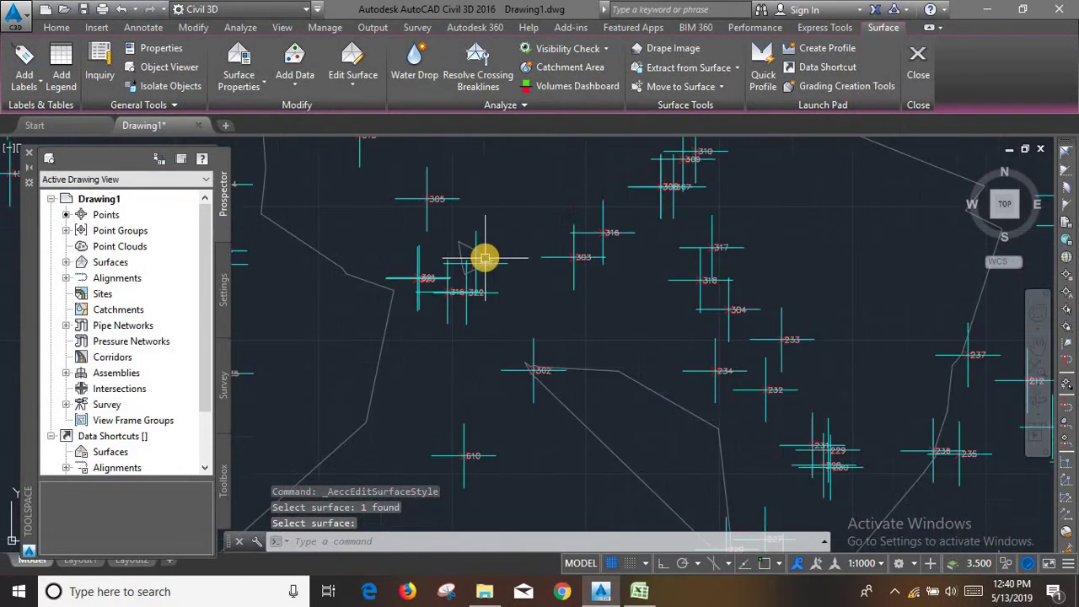
scroll(404, 281, "up", 5)
scroll(472, 253, "down", 7)
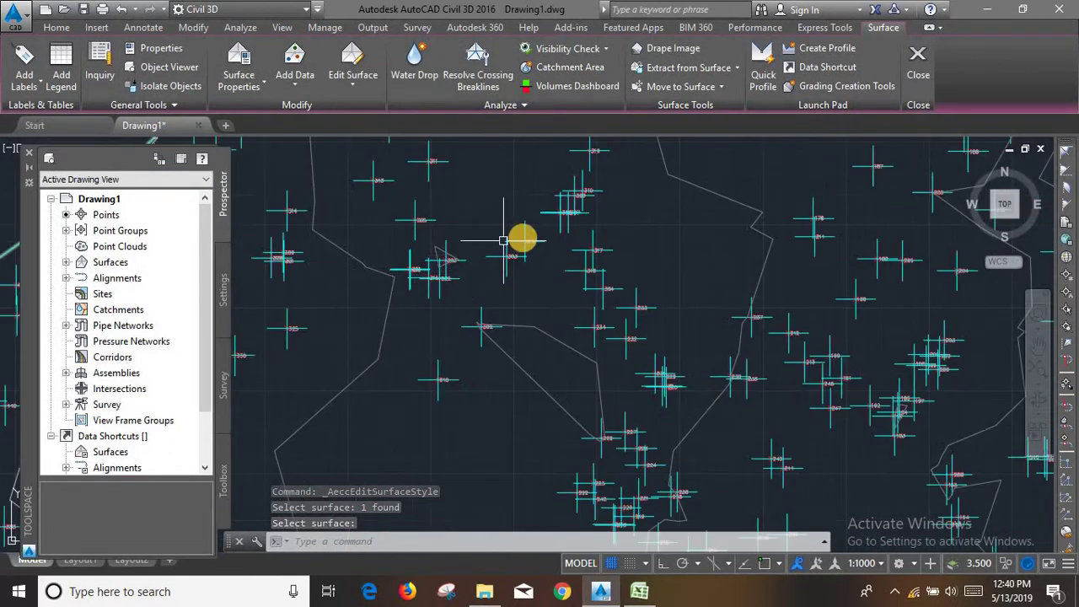
scroll(521, 237, "up", 8)
scroll(523, 239, "up", 3)
scroll(518, 269, "down", 3)
scroll(535, 185, "down", 2)
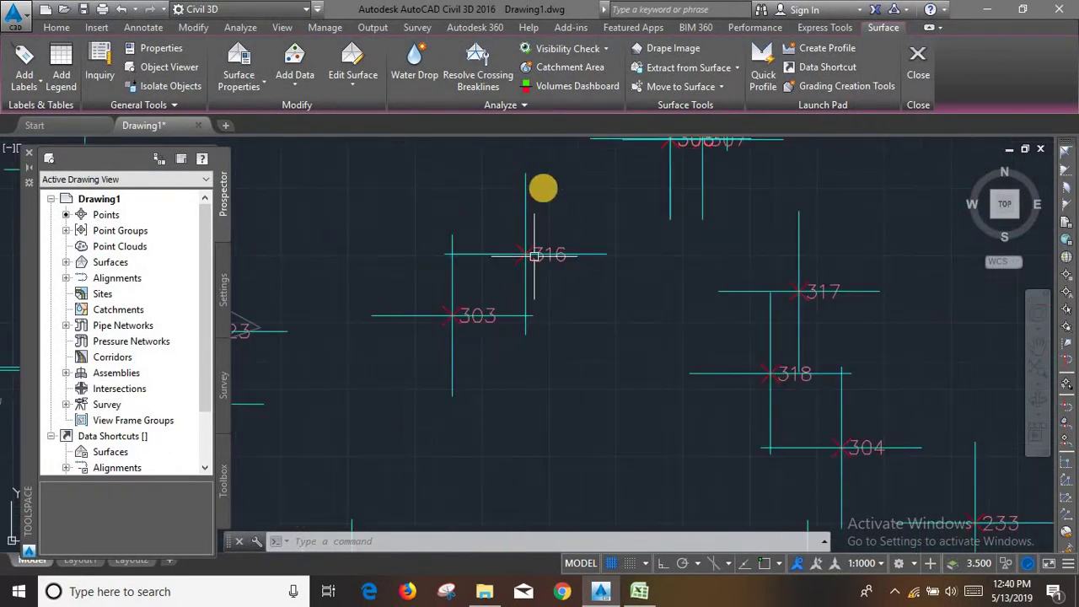
scroll(545, 186, "up", 3)
scroll(497, 363, "up", 4)
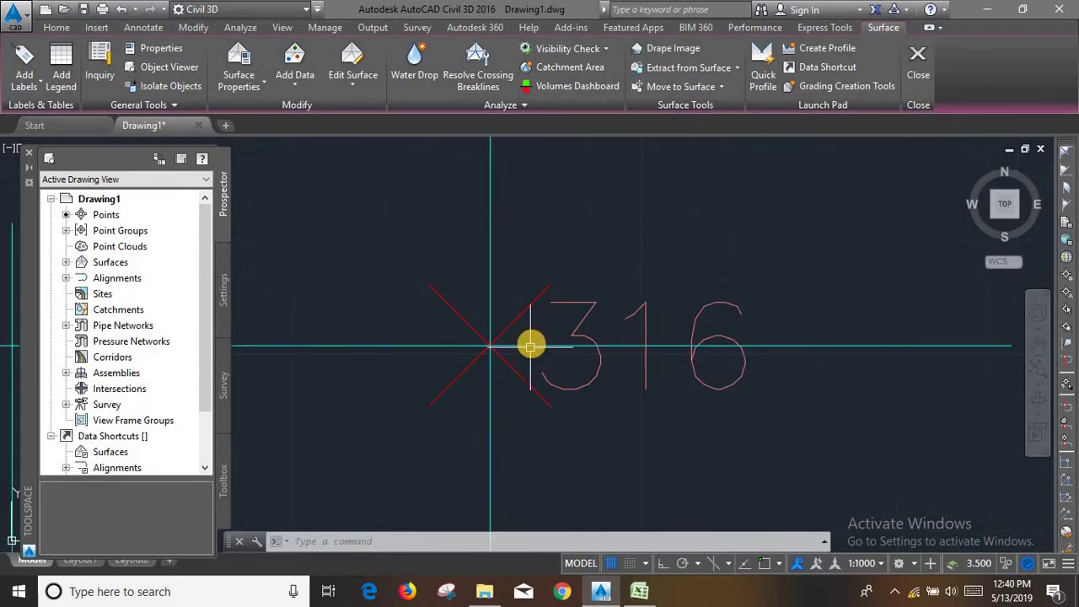
scroll(531, 330, "down", 3)
scroll(489, 269, "down", 4)
scroll(540, 295, "down", 4)
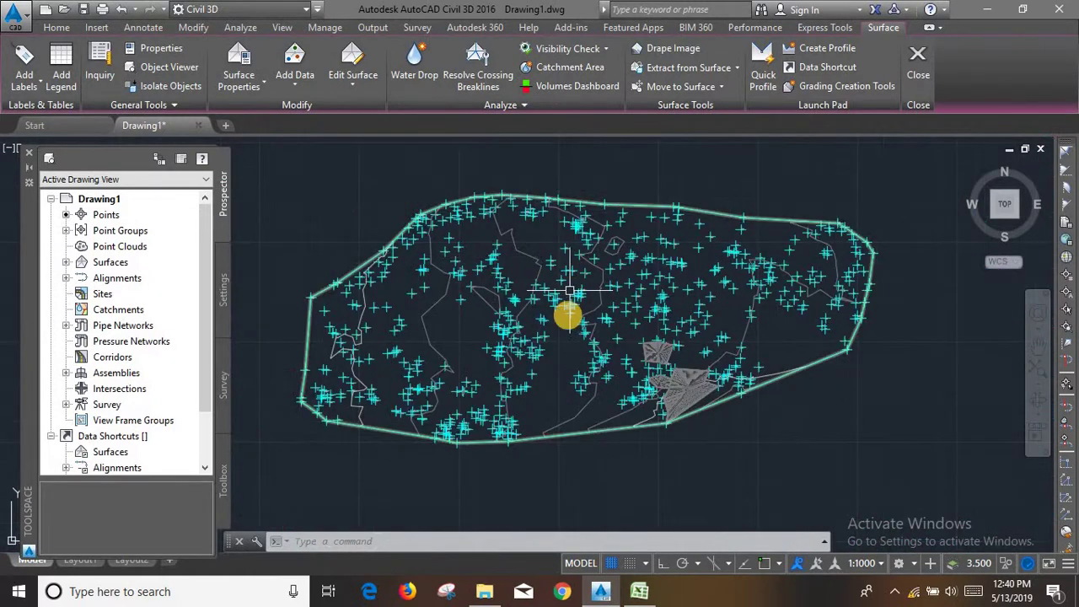
scroll(653, 303, "up", 5)
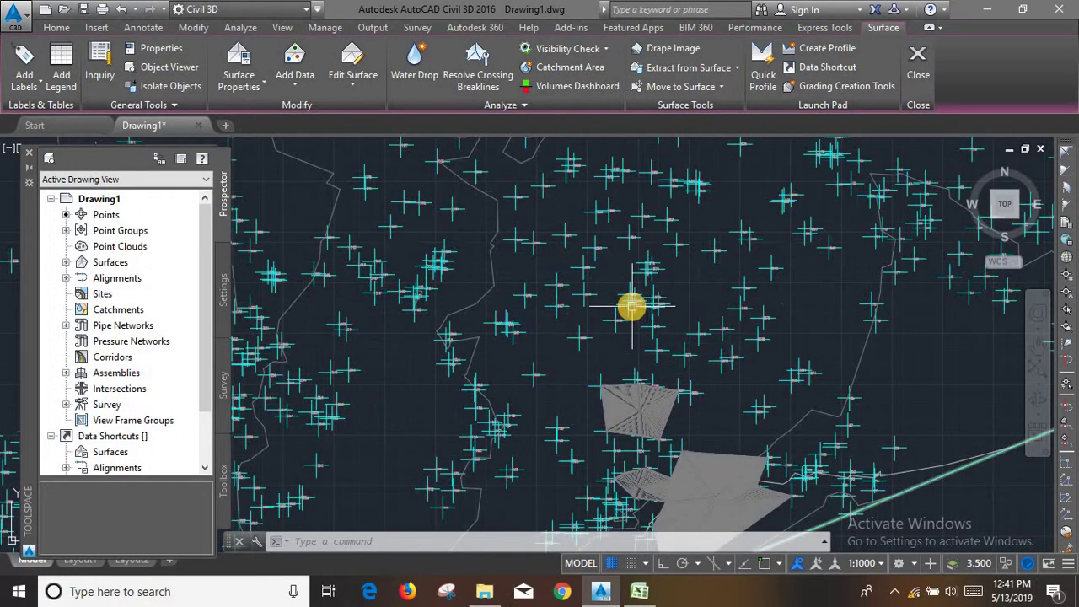
scroll(624, 312, "up", 2)
scroll(585, 388, "up", 4)
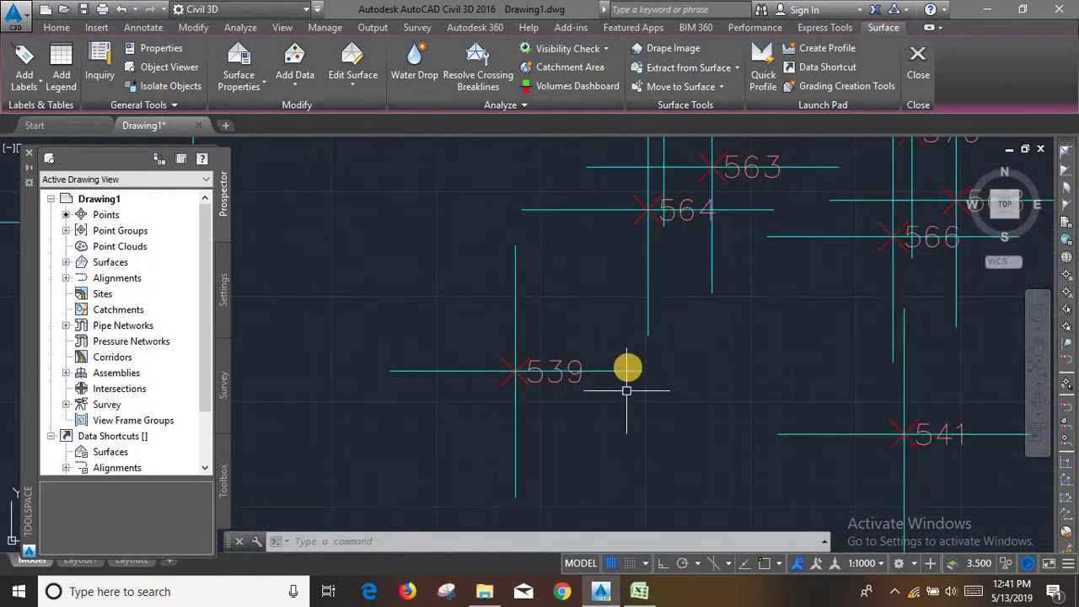
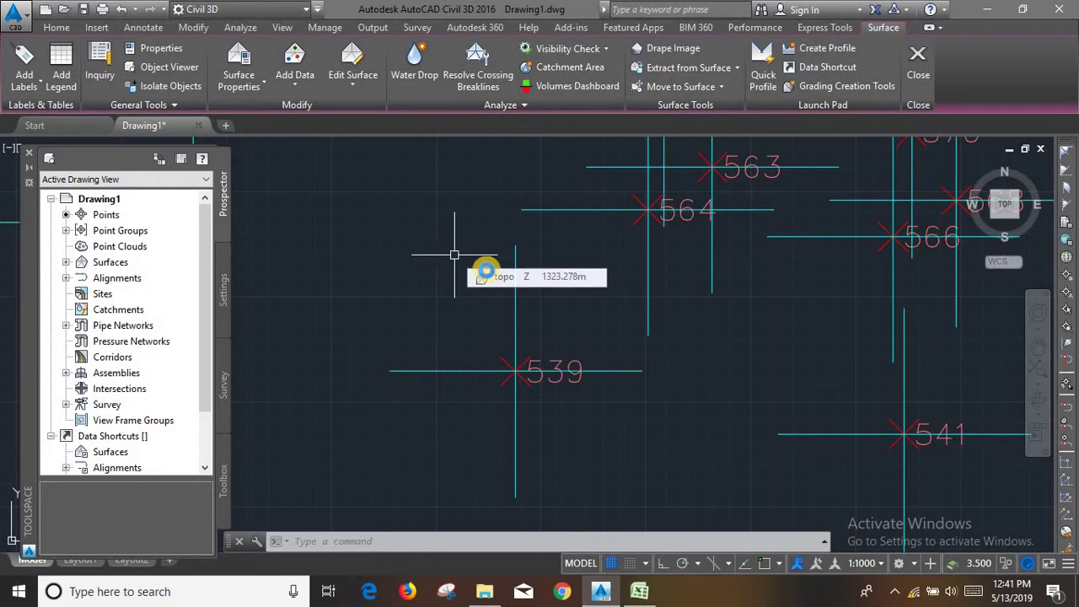
- Zoom around the peak, pick the red diagonal lines and the topo surface, then cancel
scroll(486, 268, "down", 3)
scroll(570, 295, "down", 3)
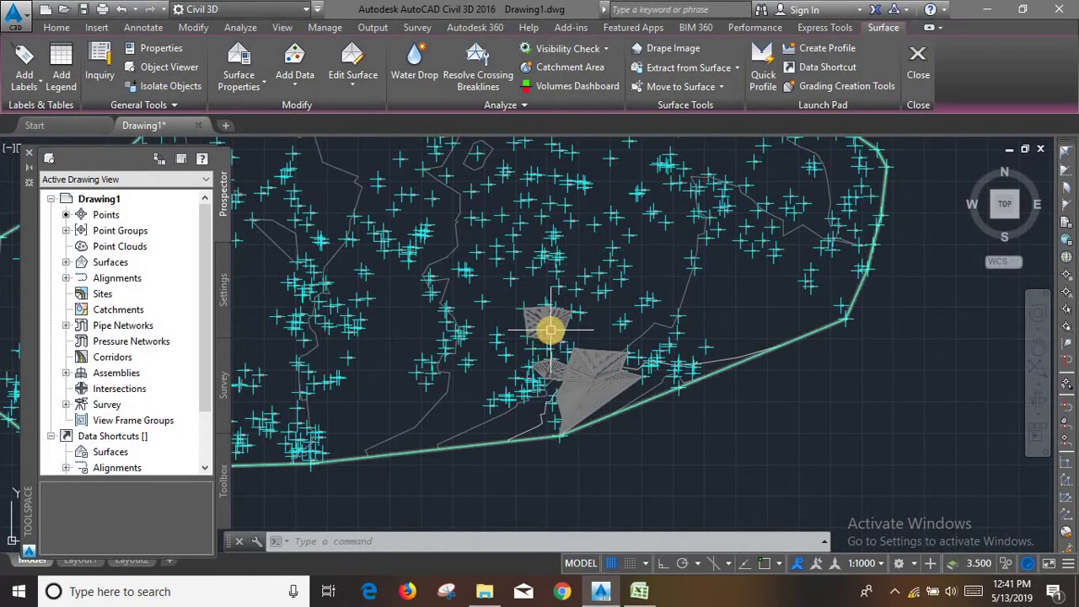
scroll(554, 325, "up", 3)
scroll(540, 304, "up", 5)
scroll(541, 303, "down", 3)
scroll(549, 290, "down", 2)
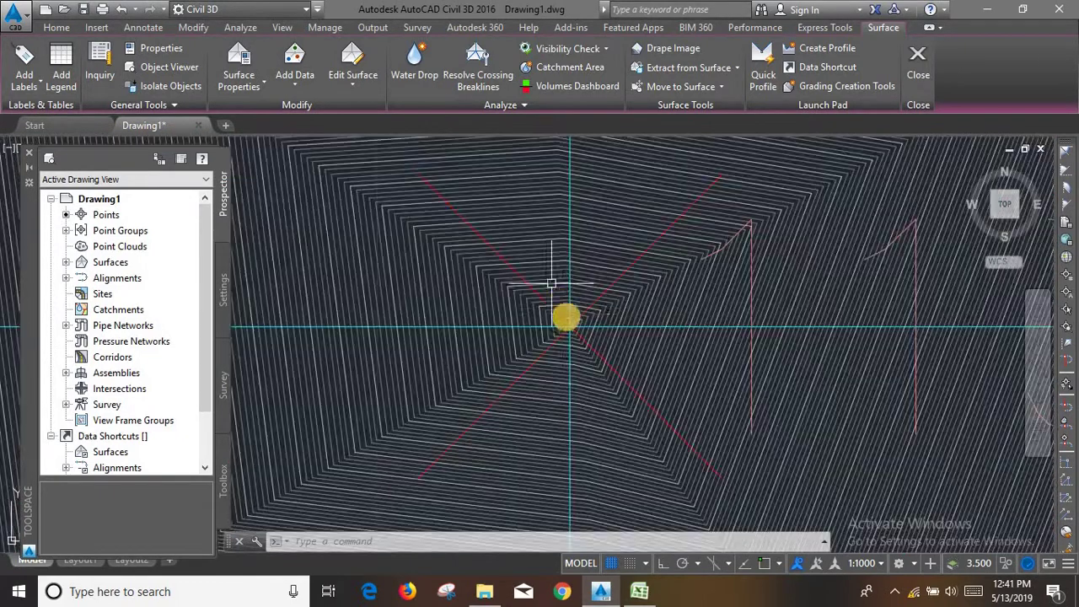
scroll(556, 316, "up", 3)
scroll(543, 307, "up", 2)
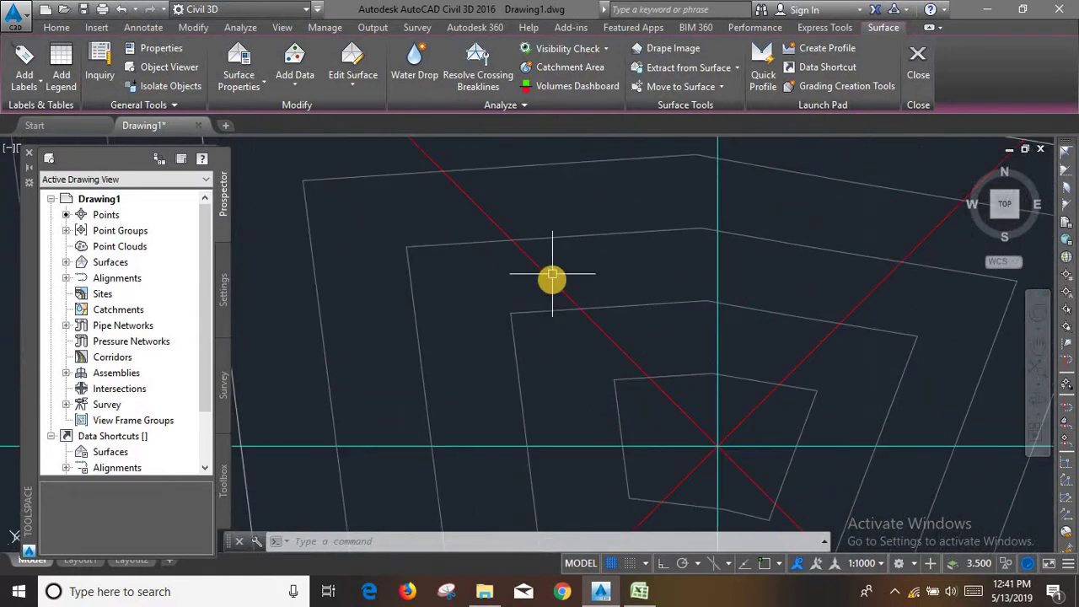
left_click(553, 276)
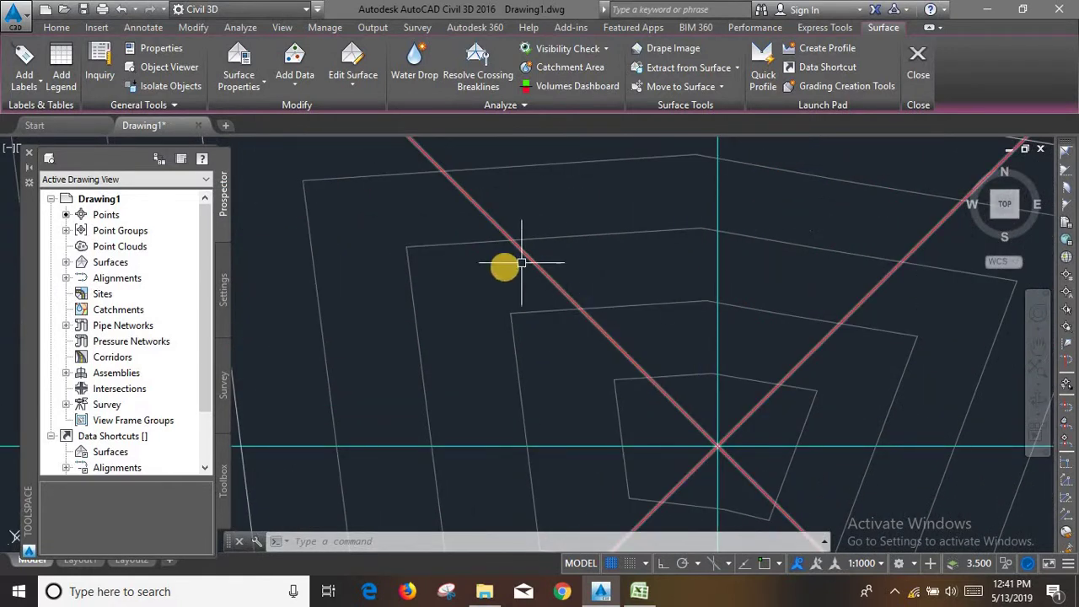
scroll(468, 270, "down", 3)
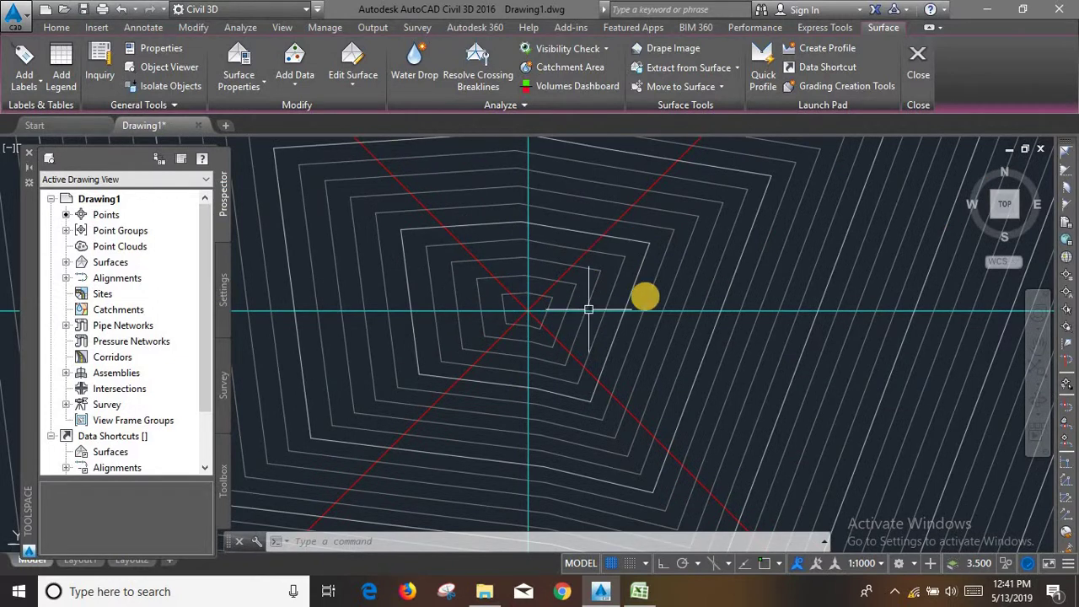
left_click(658, 311)
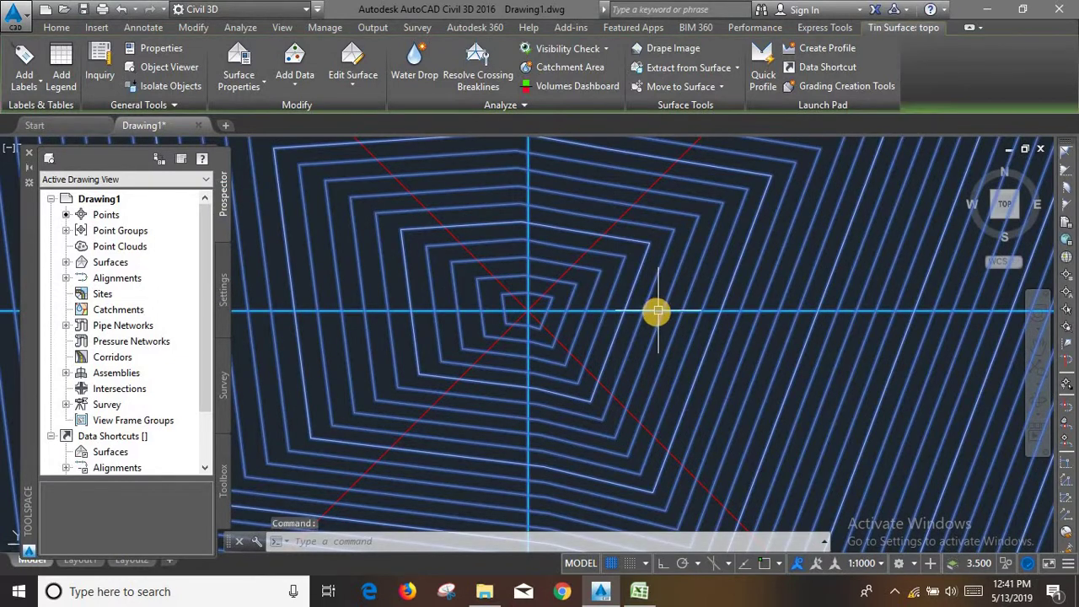
key("Escape")
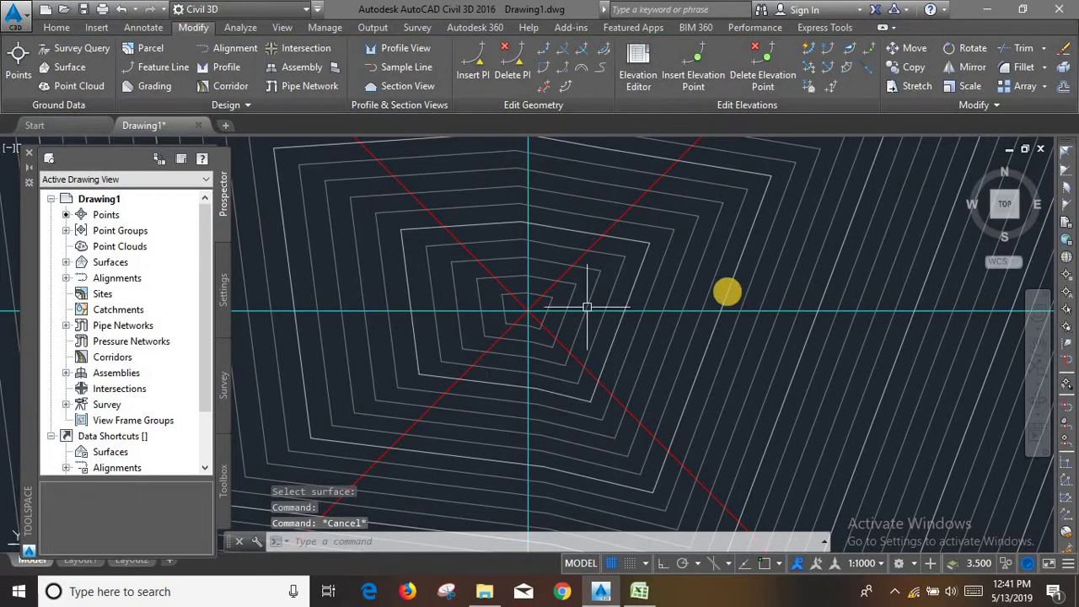
- Window and select all, pick the topo surface, and open its Edit Surface operations list
scroll(649, 283, "down", 1)
scroll(649, 283, "down", 1)
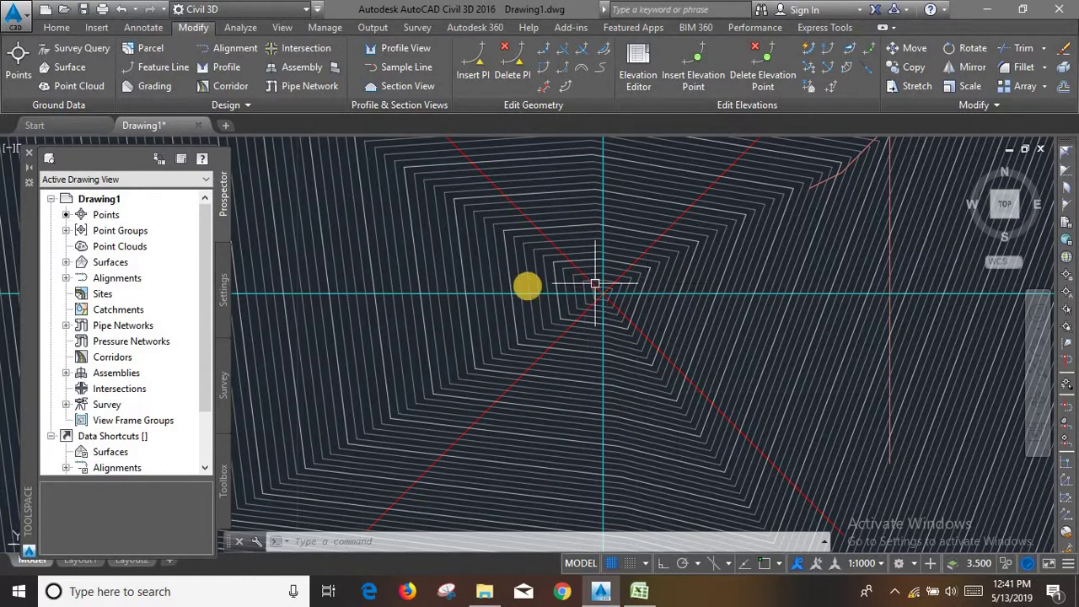
scroll(602, 288, "down", 8)
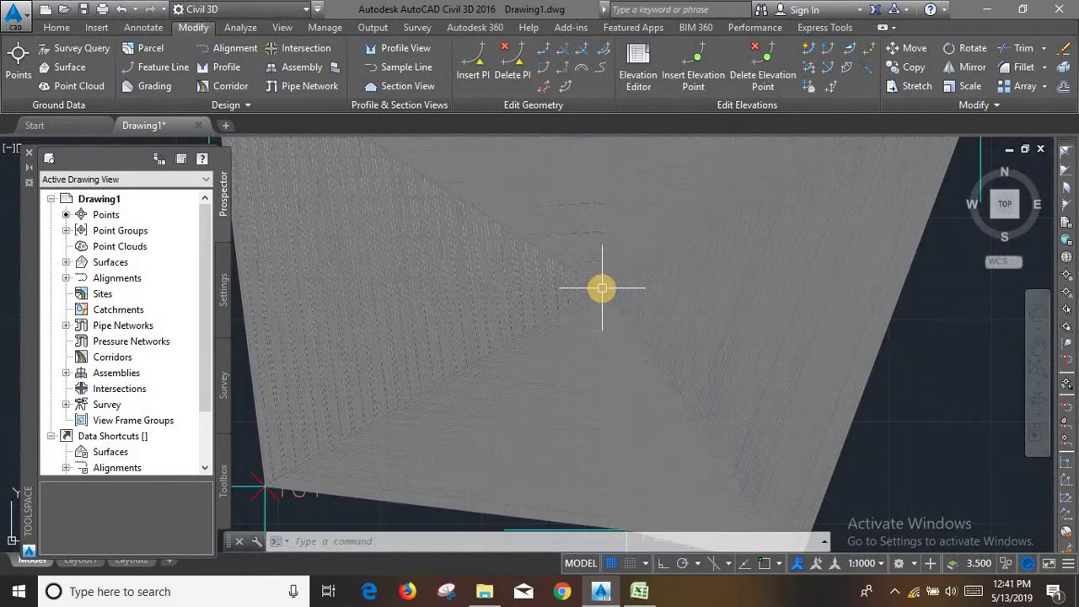
scroll(602, 289, "down", 3)
left_click(540, 397)
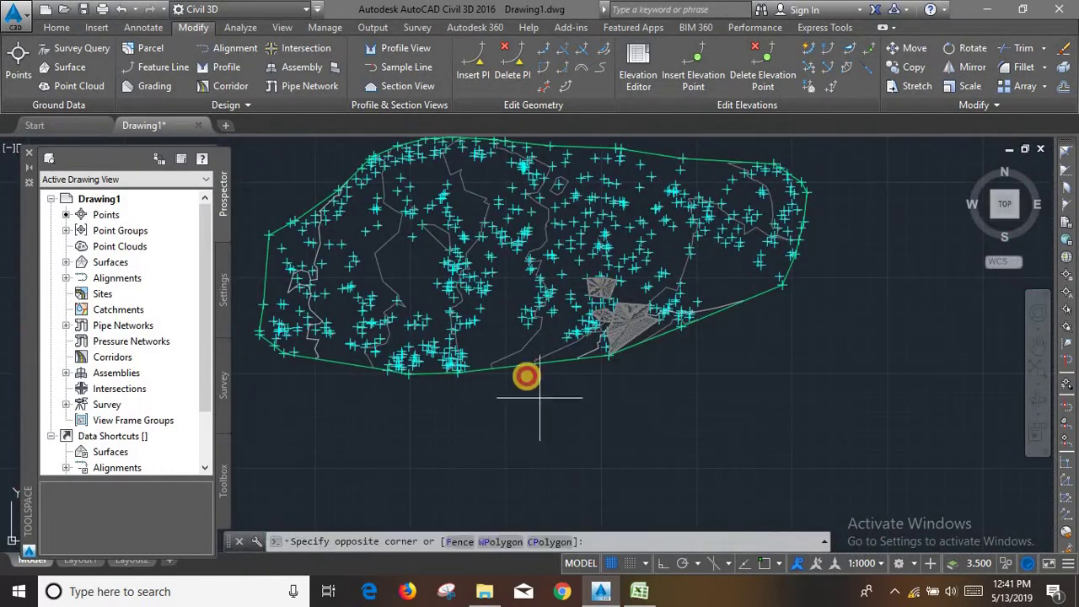
left_click(497, 346)
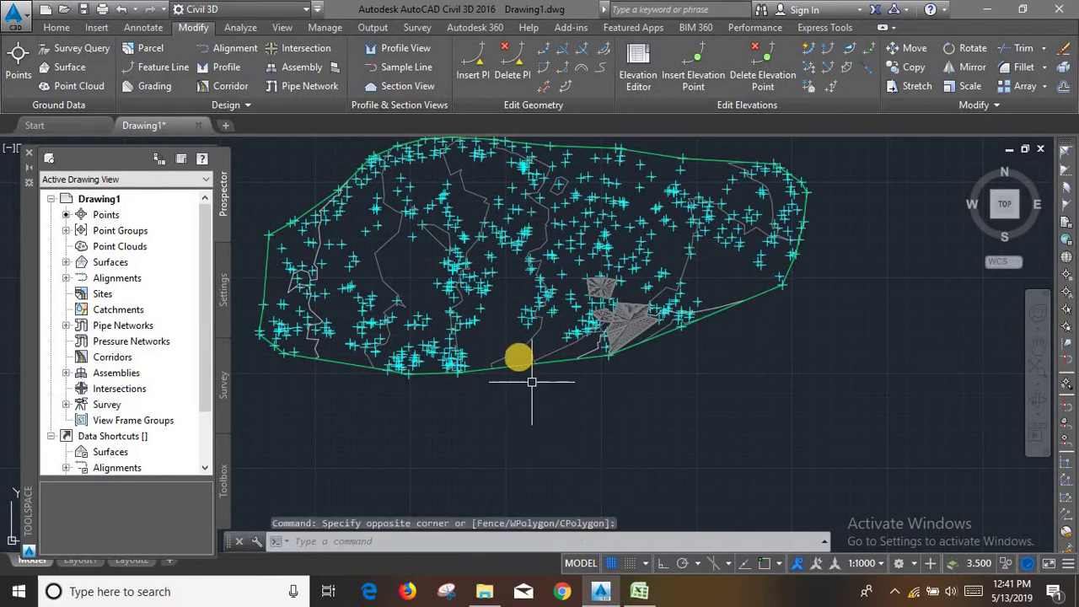
scroll(518, 351, "up", 5)
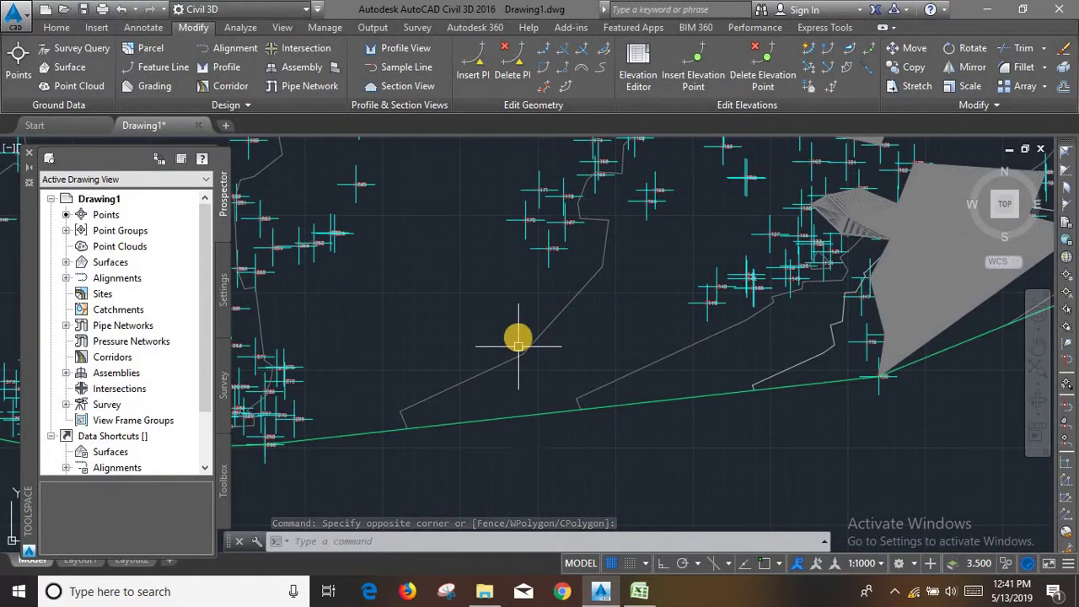
key("ctrl+a")
left_click(530, 341)
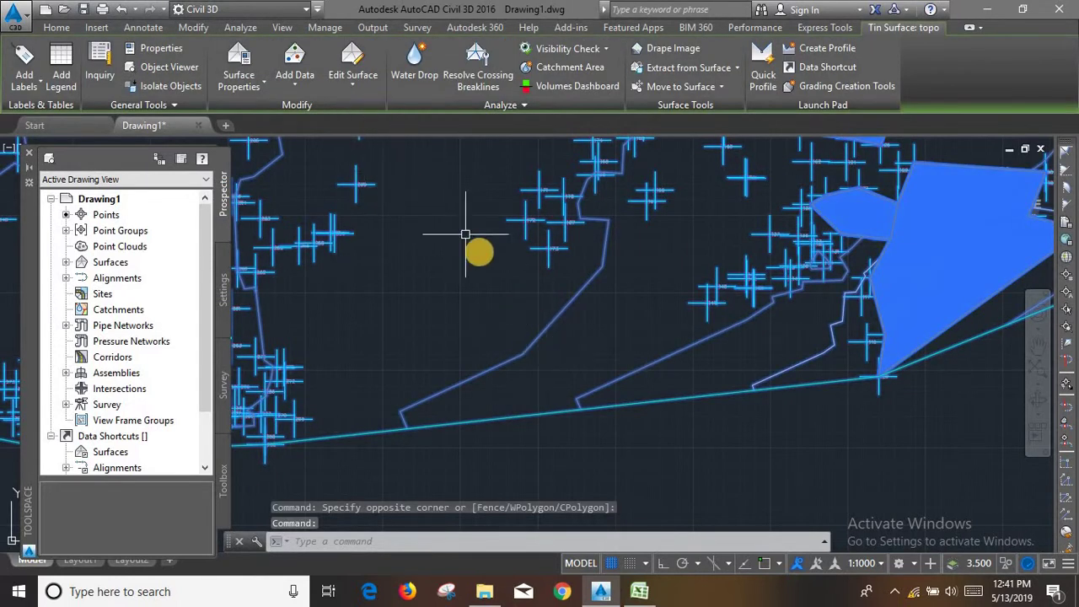
scroll(506, 278, "down", 5)
scroll(497, 153, "up", 2)
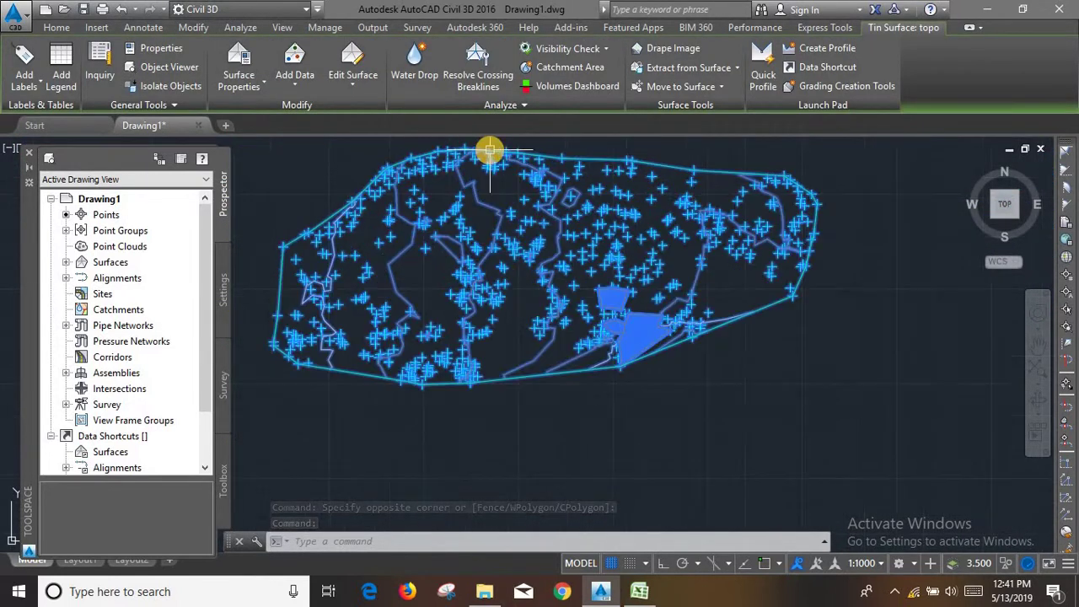
scroll(640, 232, "down", 2)
scroll(612, 202, "up", 2)
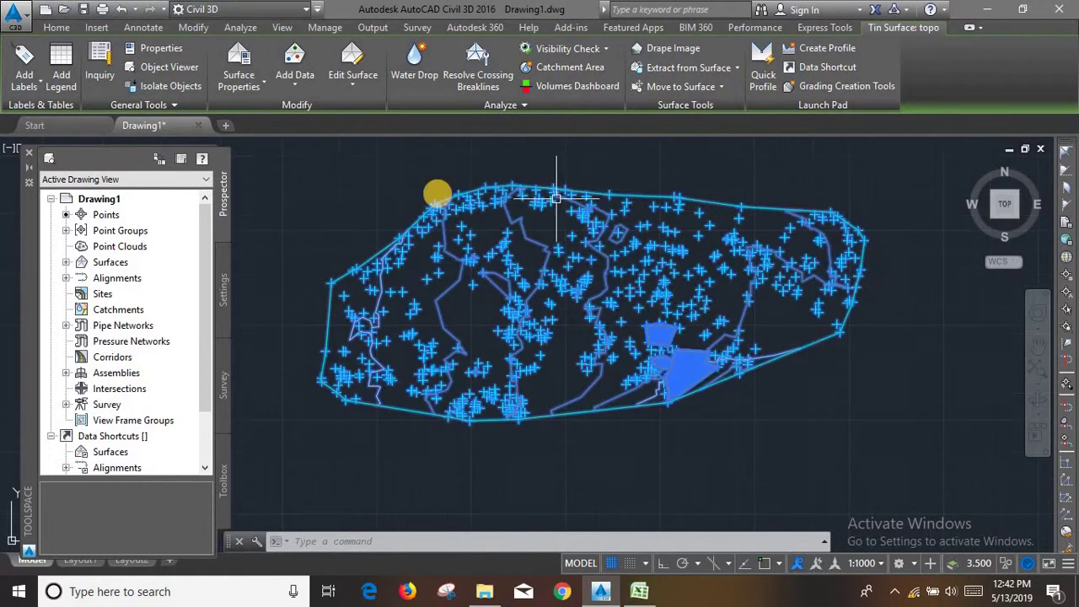
left_click(361, 78)
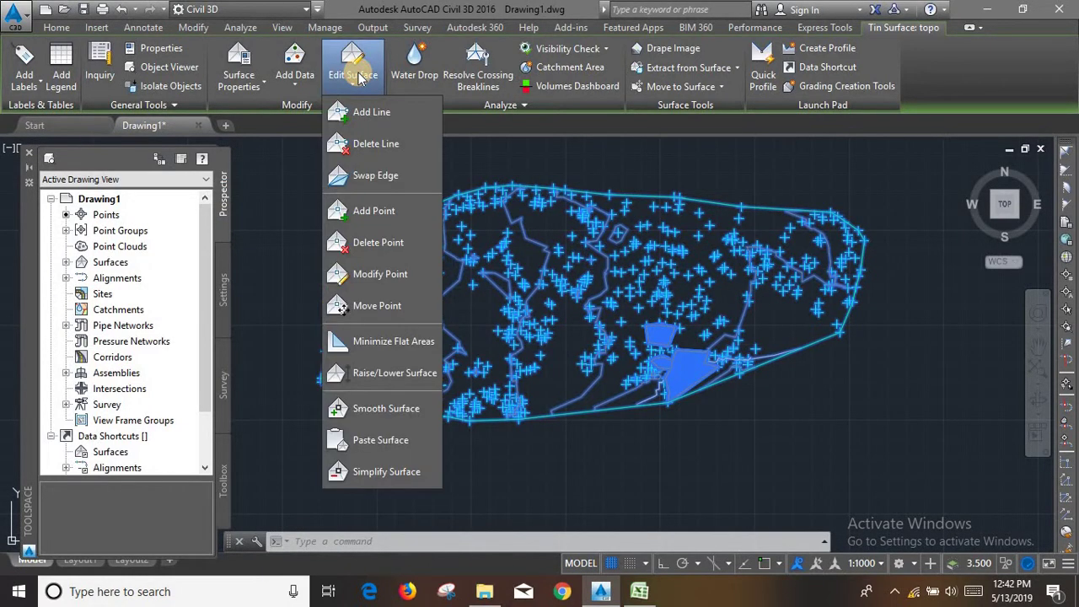
- Start Delete Point and remove the surface point at the contour peak
left_click(386, 242)
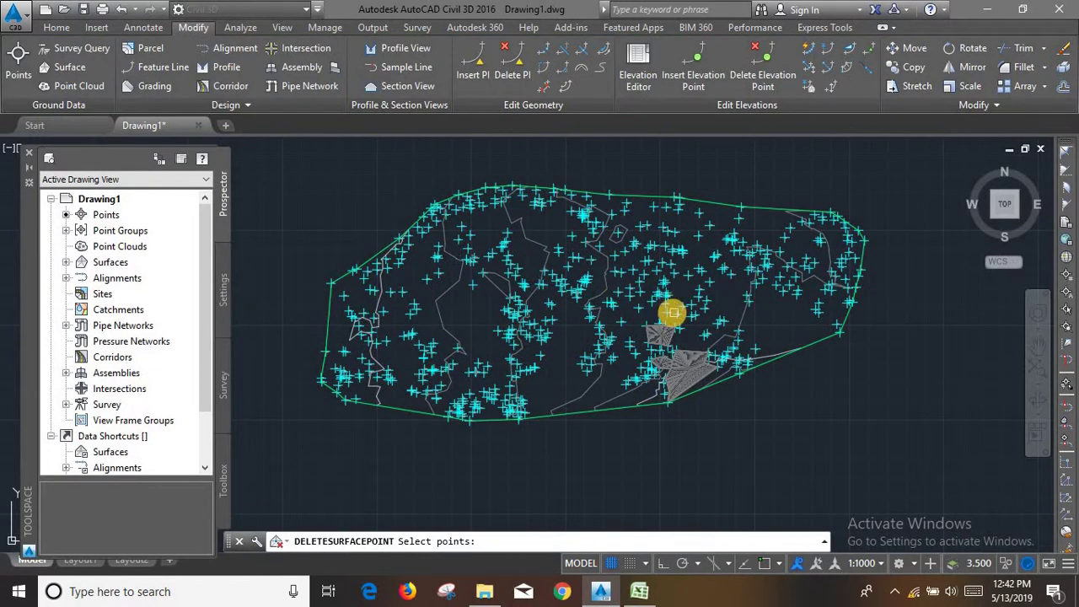
scroll(678, 345, "up", 5)
scroll(613, 369, "up", 1)
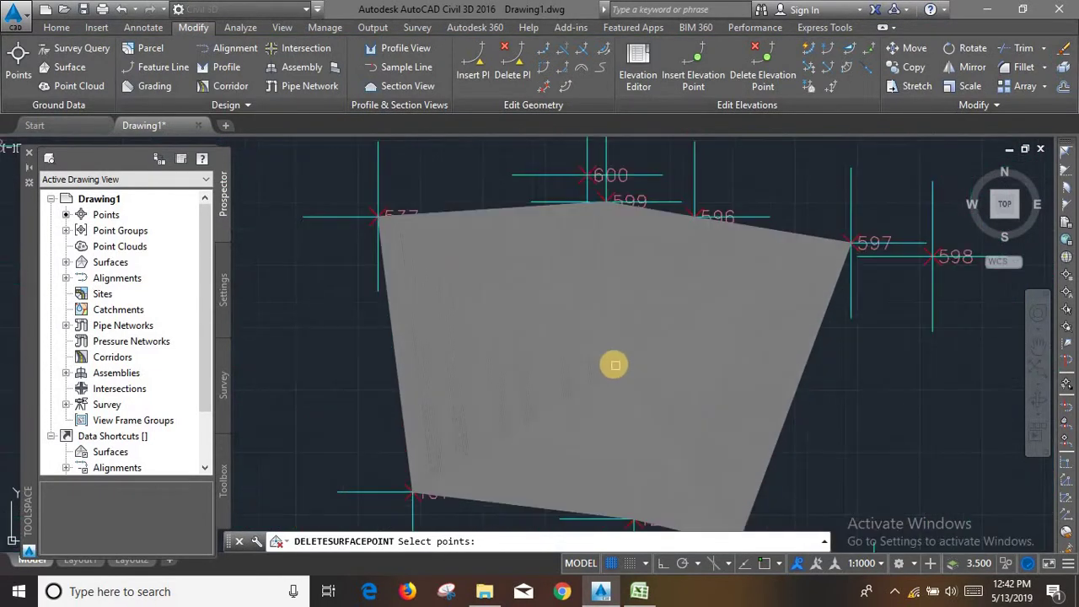
scroll(613, 368, "up", 1)
scroll(645, 409, "up", 1)
scroll(645, 409, "up", 2)
scroll(645, 411, "up", 1)
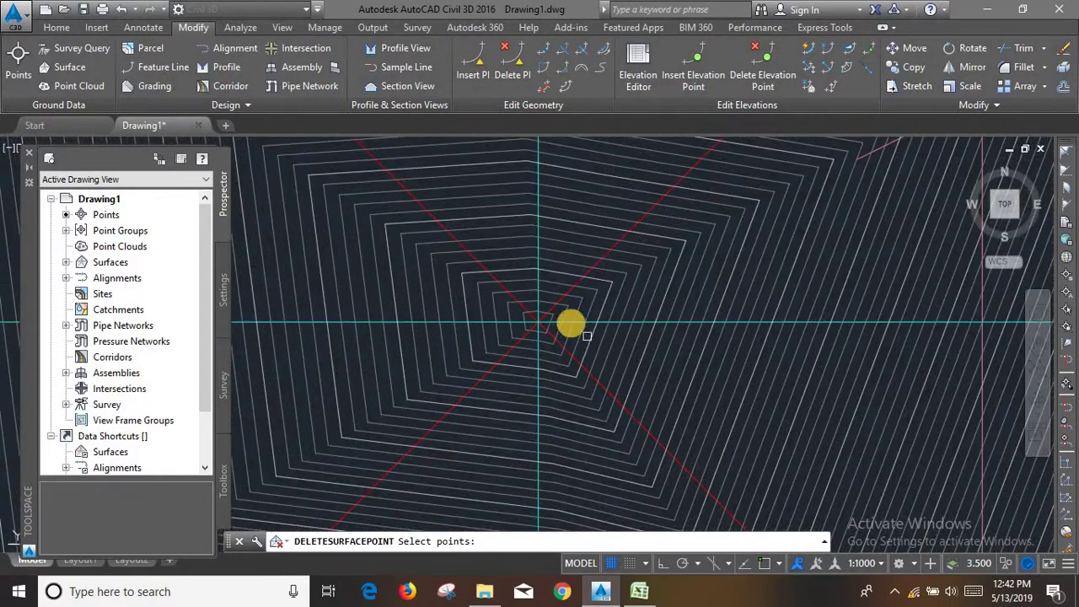
scroll(573, 322, "down", 2)
scroll(582, 324, "up", 2)
scroll(546, 295, "up", 2)
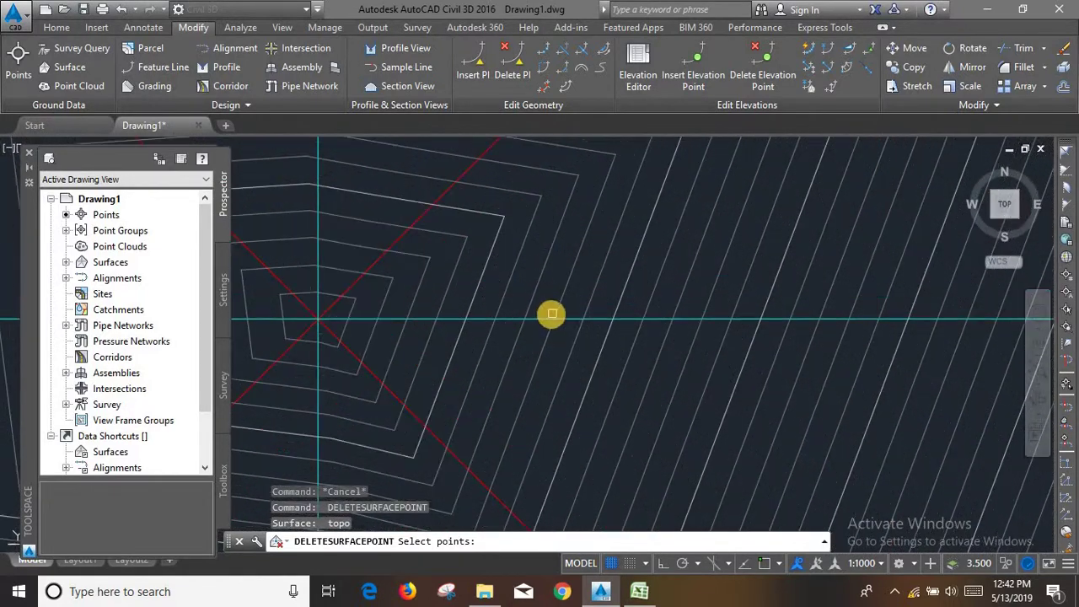
left_click(547, 317)
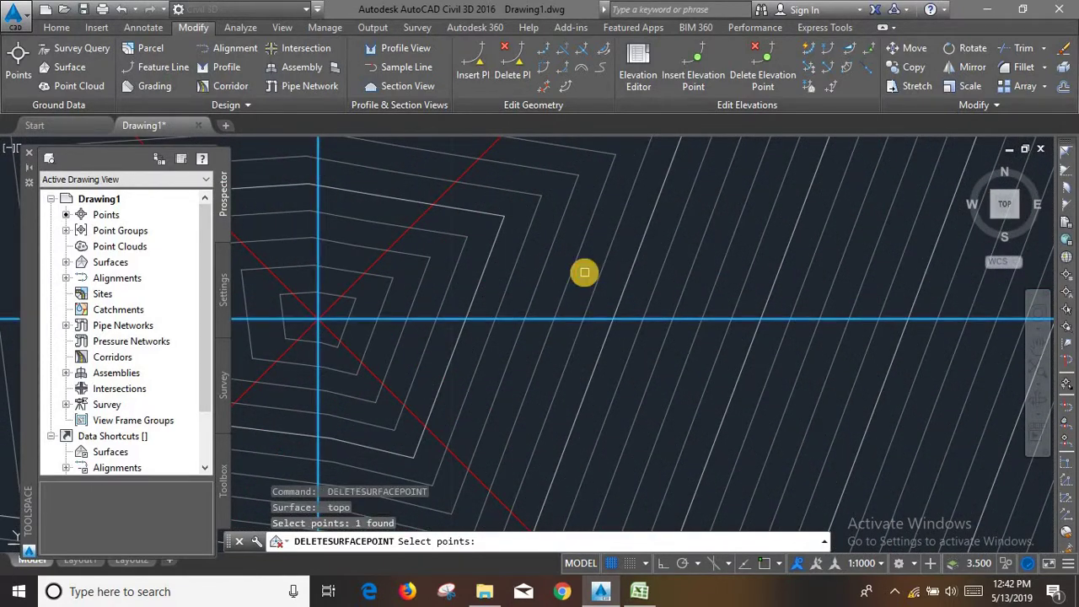
scroll(585, 272, "down", 2)
scroll(584, 272, "up", 5)
scroll(584, 271, "down", 1)
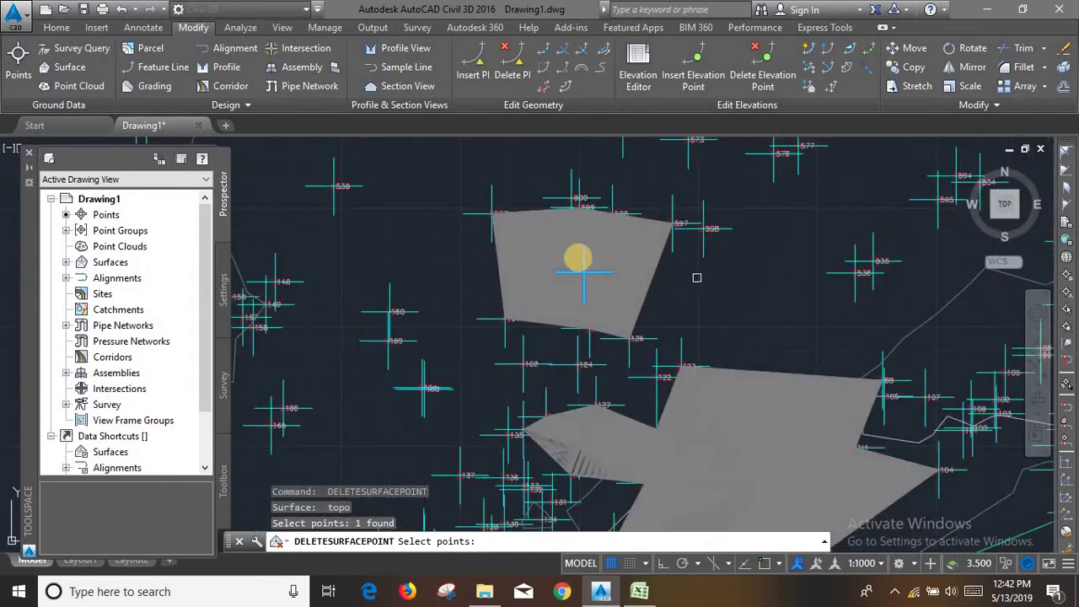
mouse_move(593, 274)
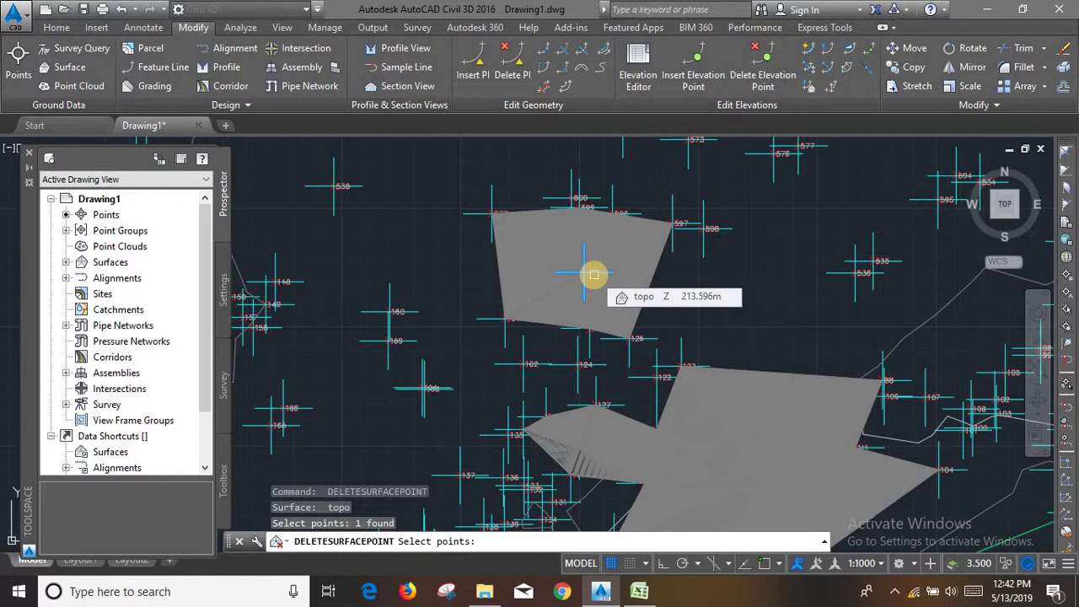
key("Return")
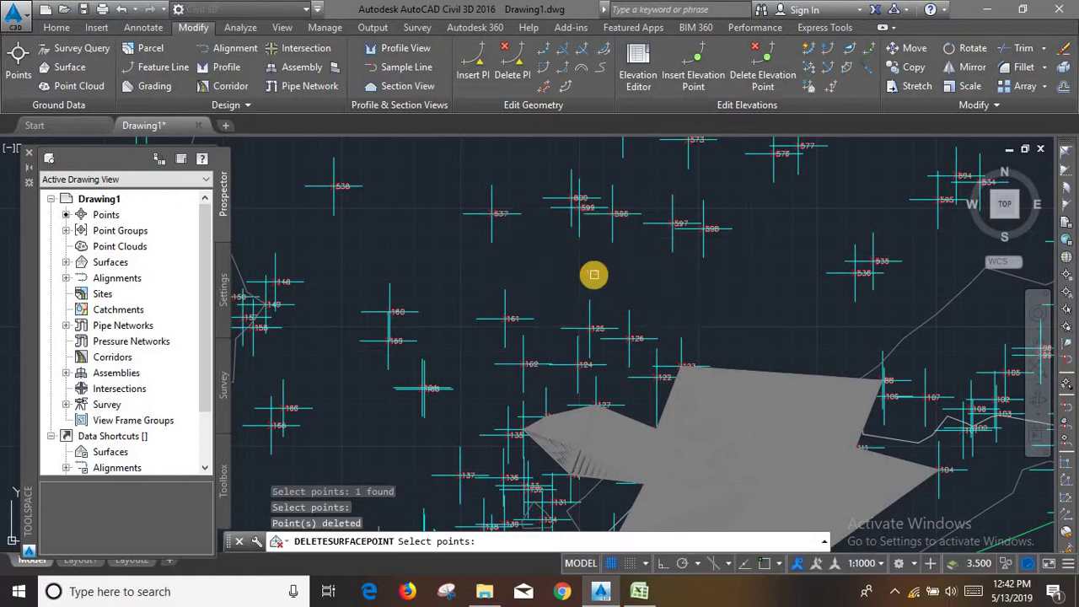
- Pick further stray surface points near the false peak, one of them with a window
scroll(593, 273, "up", 4)
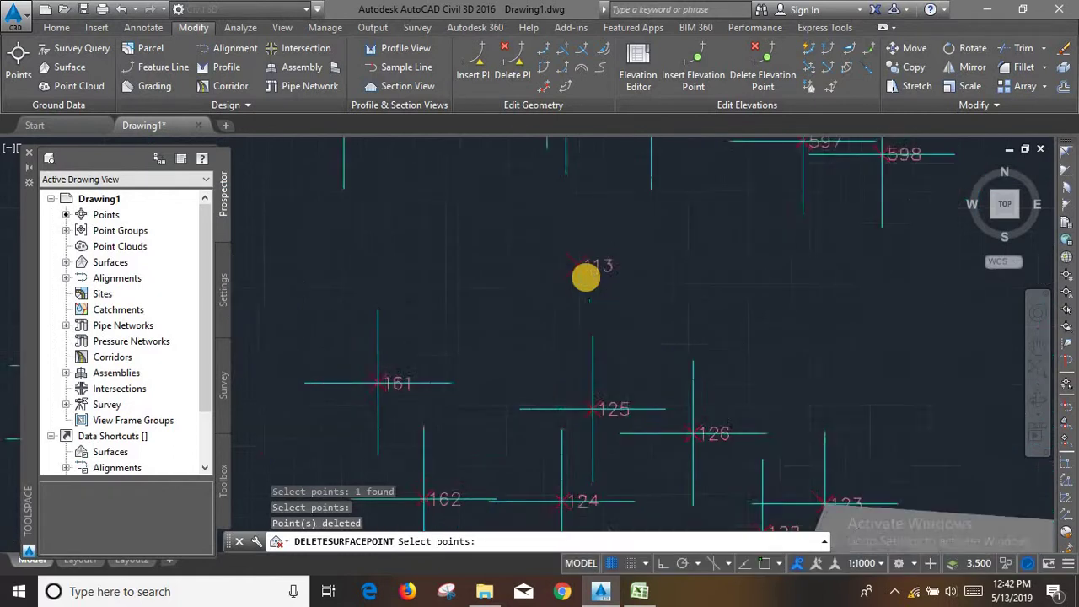
scroll(585, 276, "up", 2)
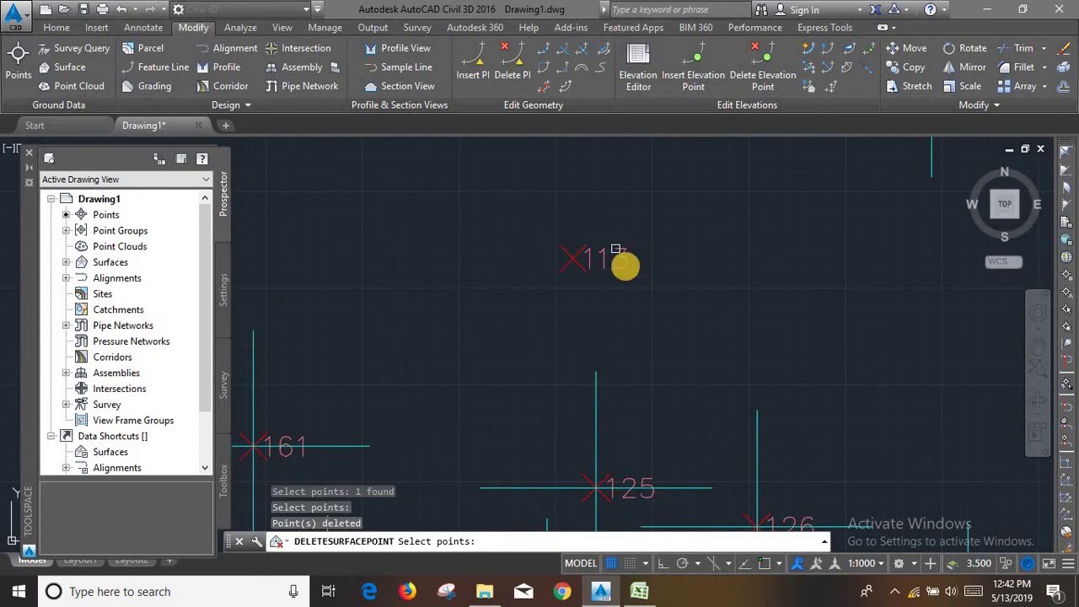
scroll(565, 253, "down", 4)
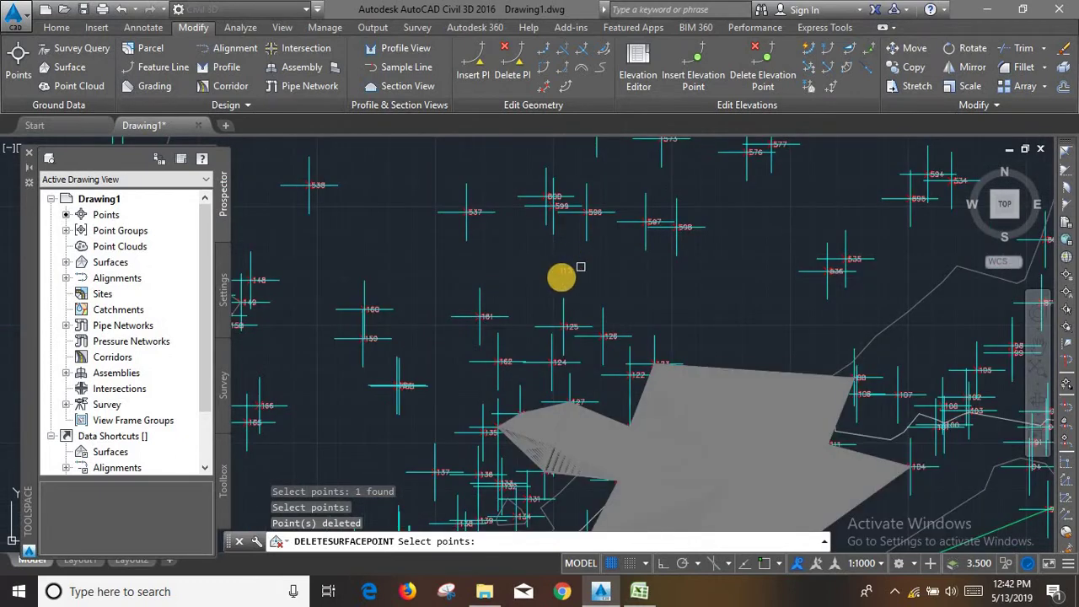
scroll(559, 268, "up", 4)
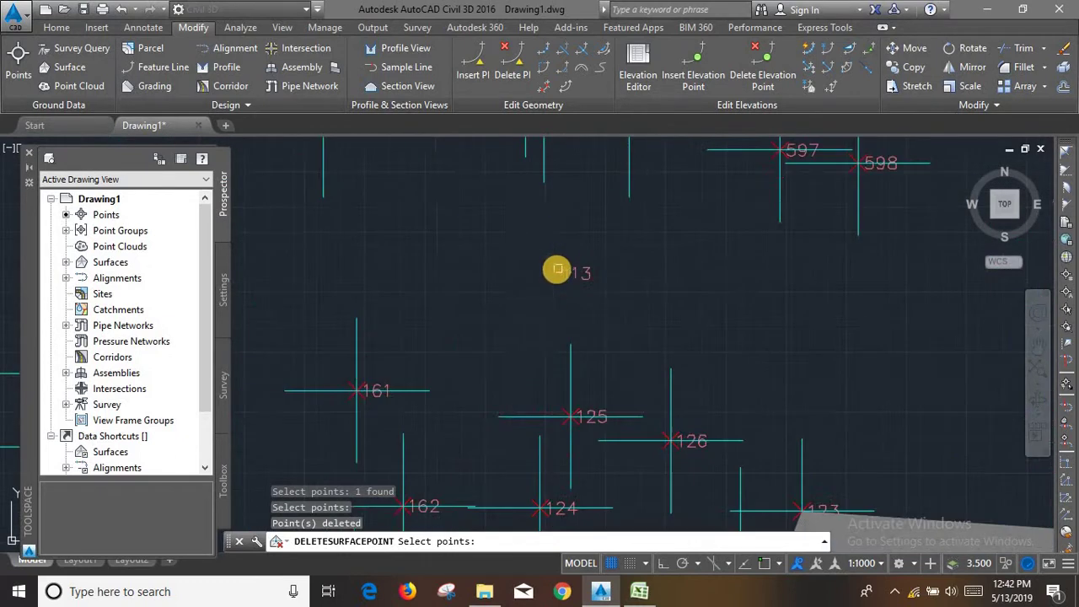
scroll(547, 267, "down", 4)
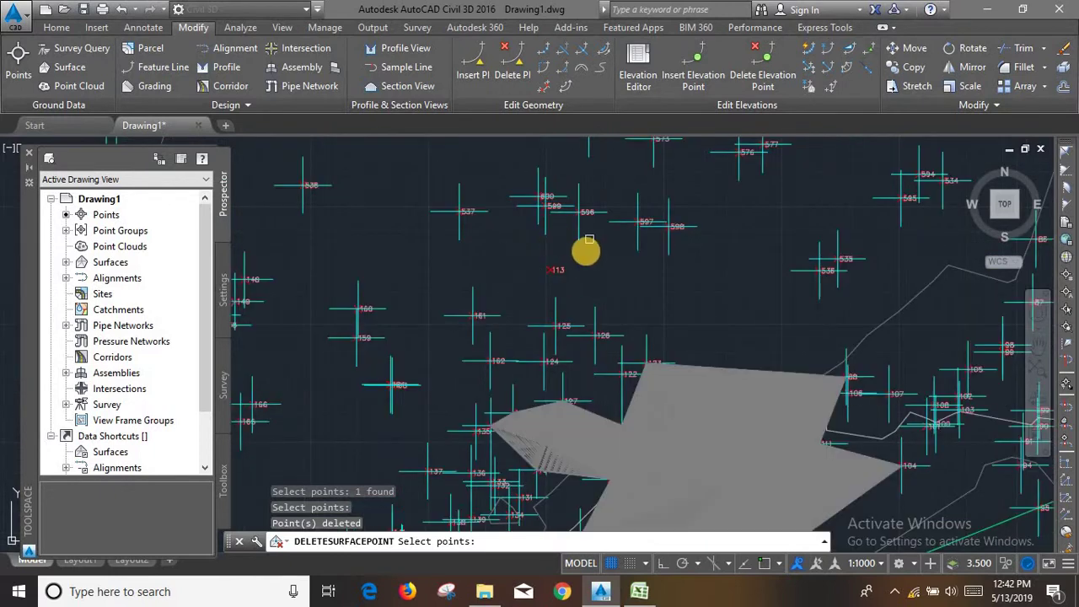
scroll(556, 265, "up", 5)
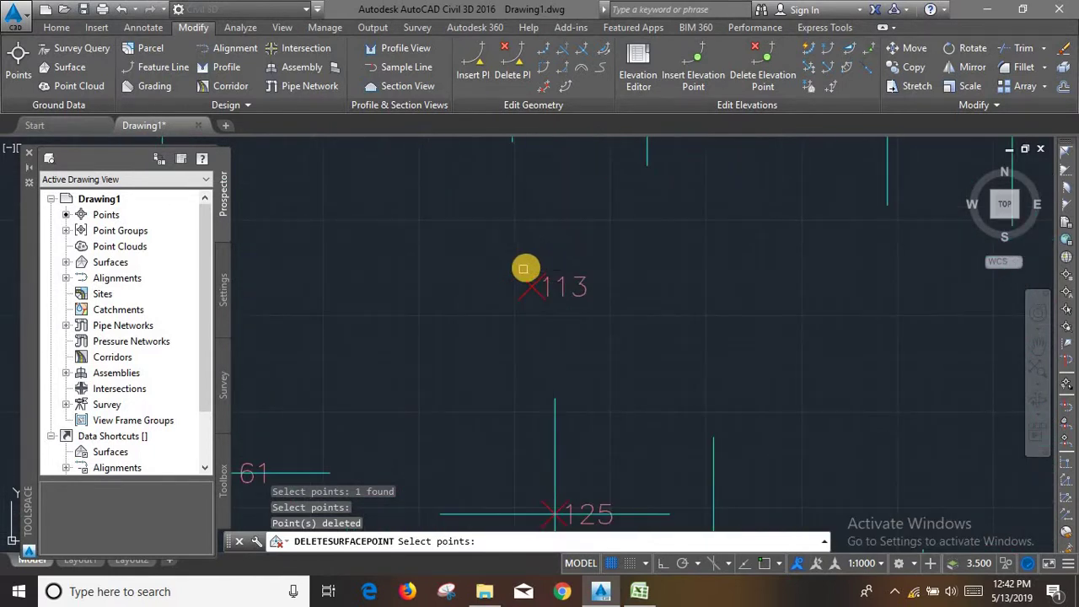
scroll(522, 268, "down", 4)
scroll(547, 193, "down", 2)
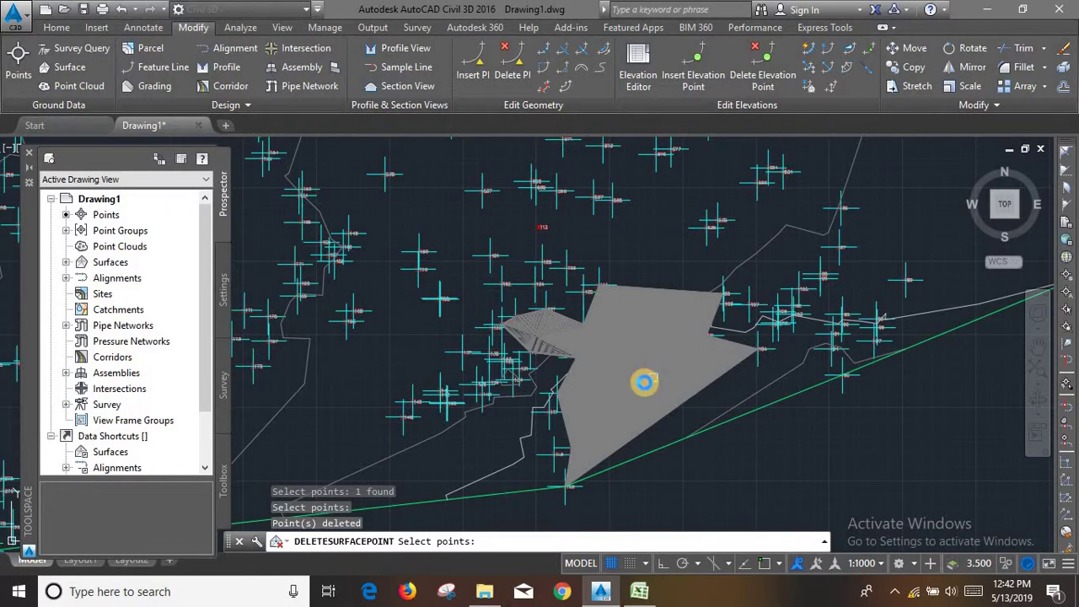
scroll(630, 380, "up", 3)
scroll(649, 291, "up", 3)
scroll(652, 379, "up", 2)
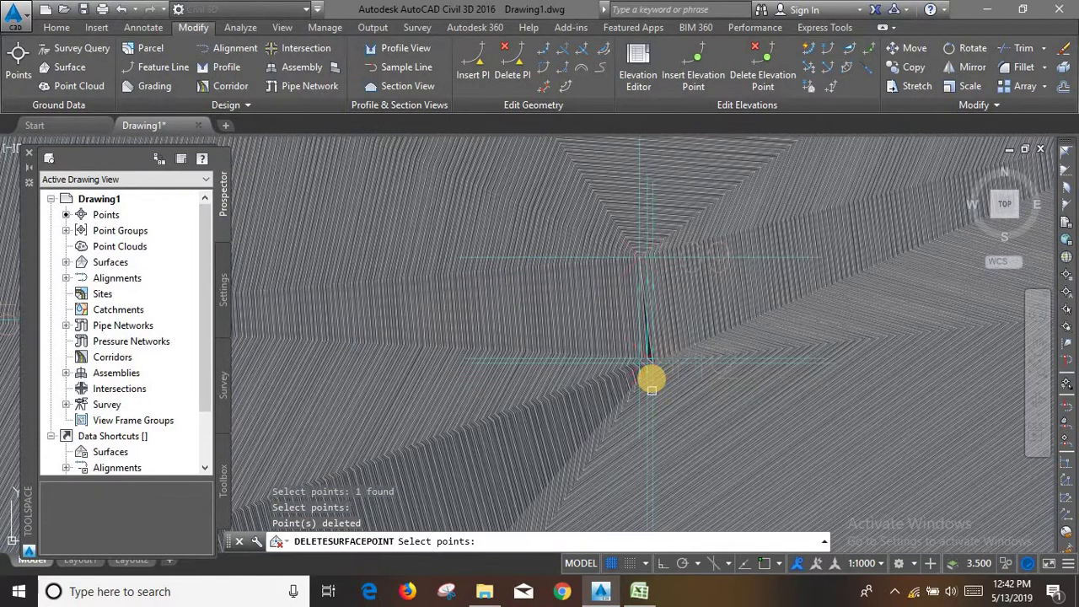
scroll(652, 380, "up", 2)
scroll(667, 312, "up", 2)
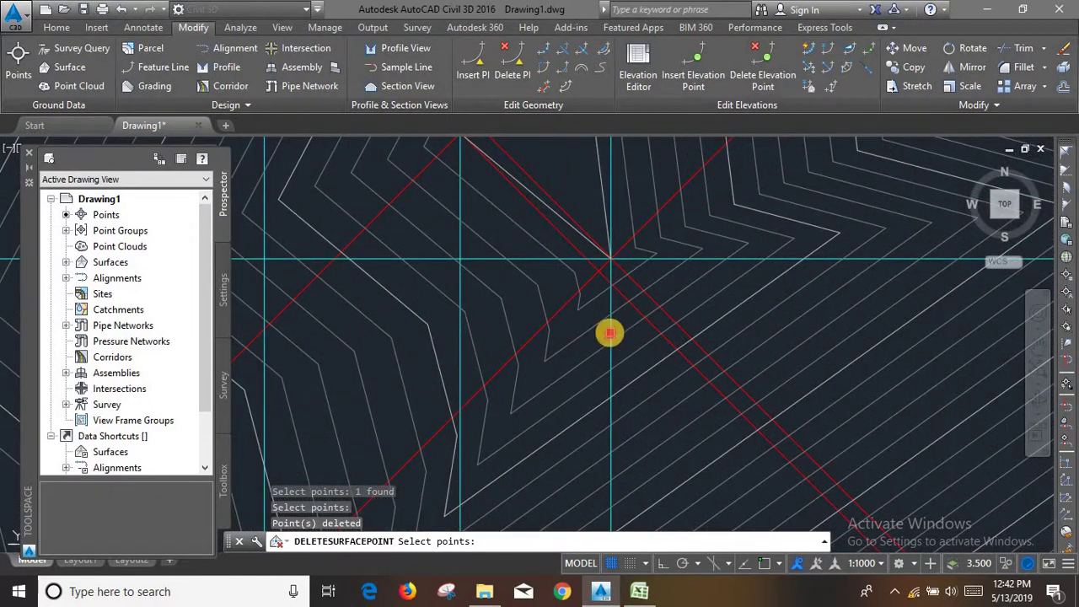
left_click(636, 289)
scroll(590, 278, "up", 1)
scroll(562, 265, "up", 1)
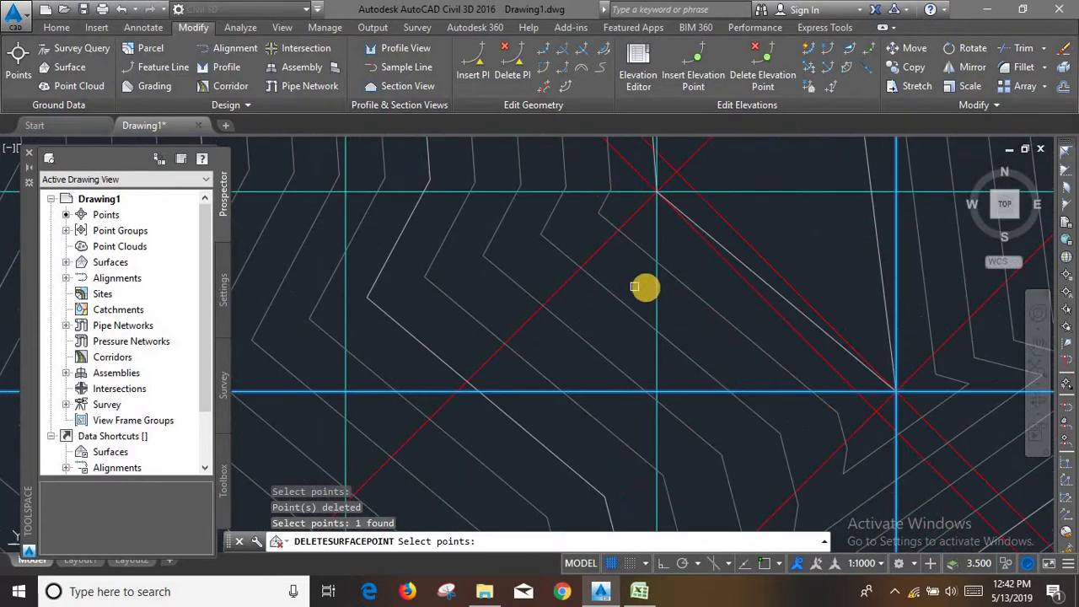
left_click(662, 289)
left_click(628, 287)
scroll(721, 300, "down", 2)
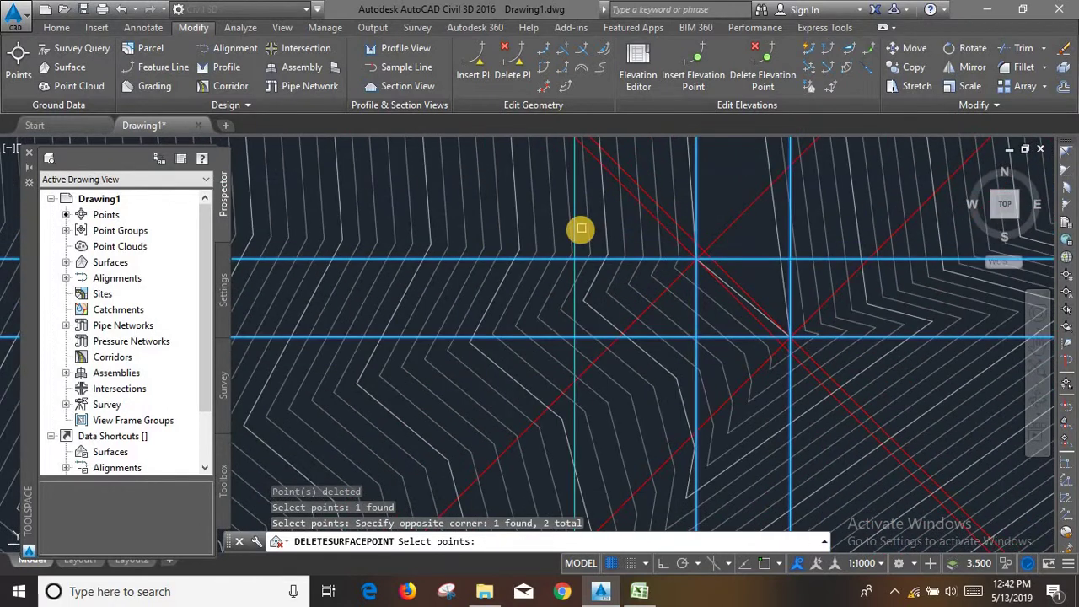
scroll(577, 320, "down", 3)
scroll(576, 344, "down", 3)
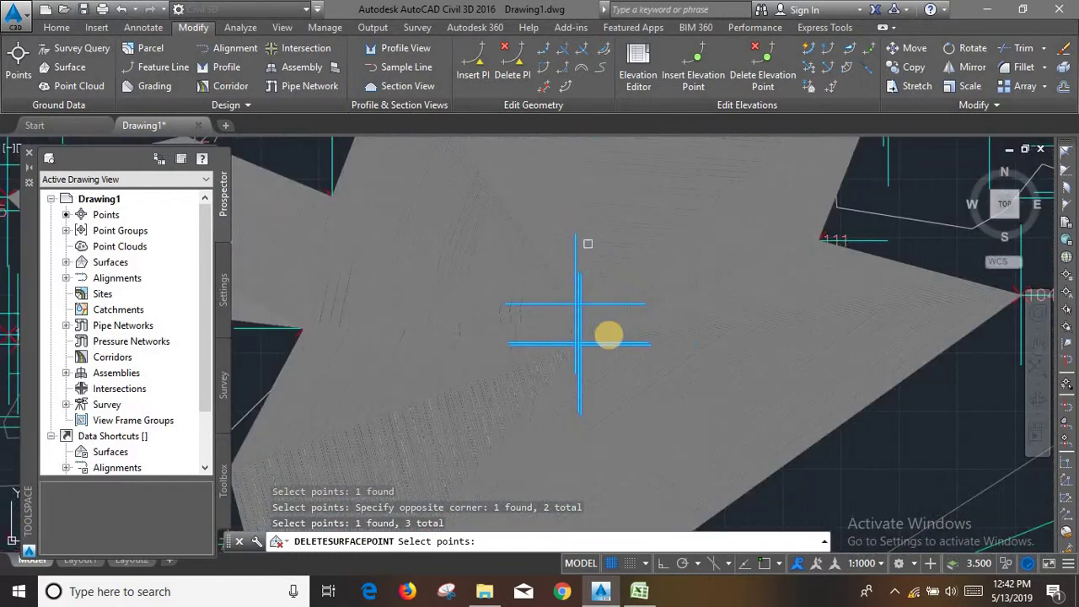
left_click(602, 333)
scroll(582, 321, "down", 1)
scroll(494, 306, "up", 2)
scroll(514, 320, "up", 5)
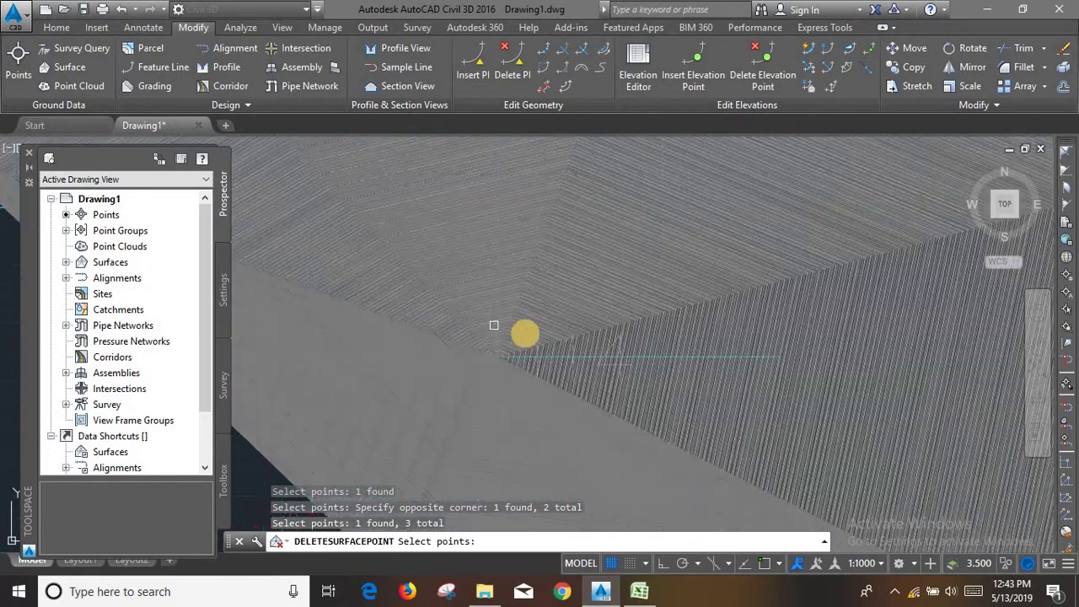
scroll(540, 355, "up", 3)
scroll(607, 337, "up", 3)
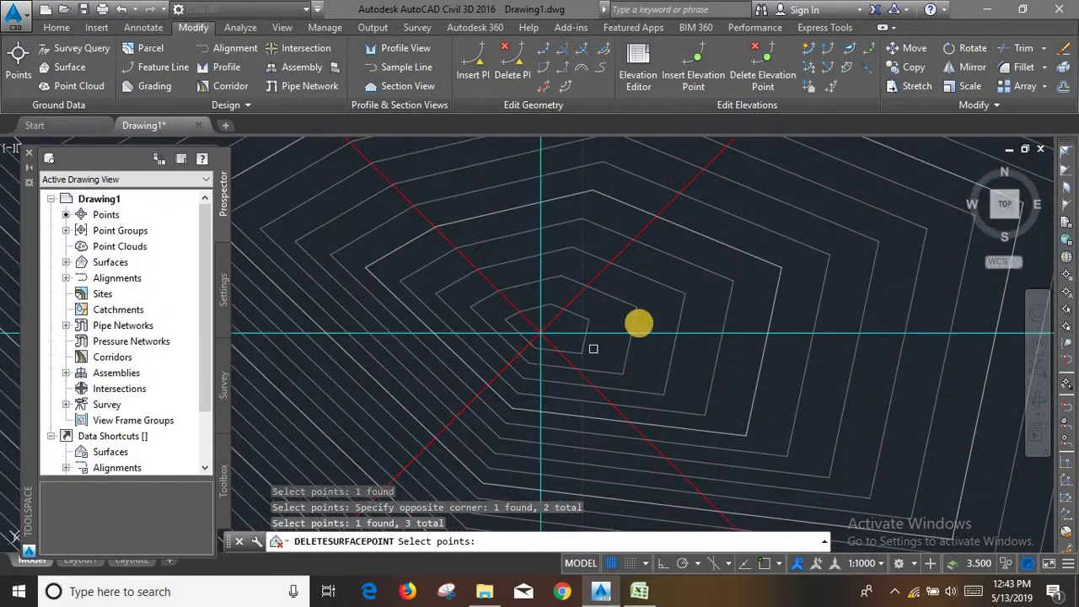
left_click(551, 320)
scroll(552, 320, "down", 2)
scroll(551, 320, "down", 2)
scroll(551, 320, "down", 1)
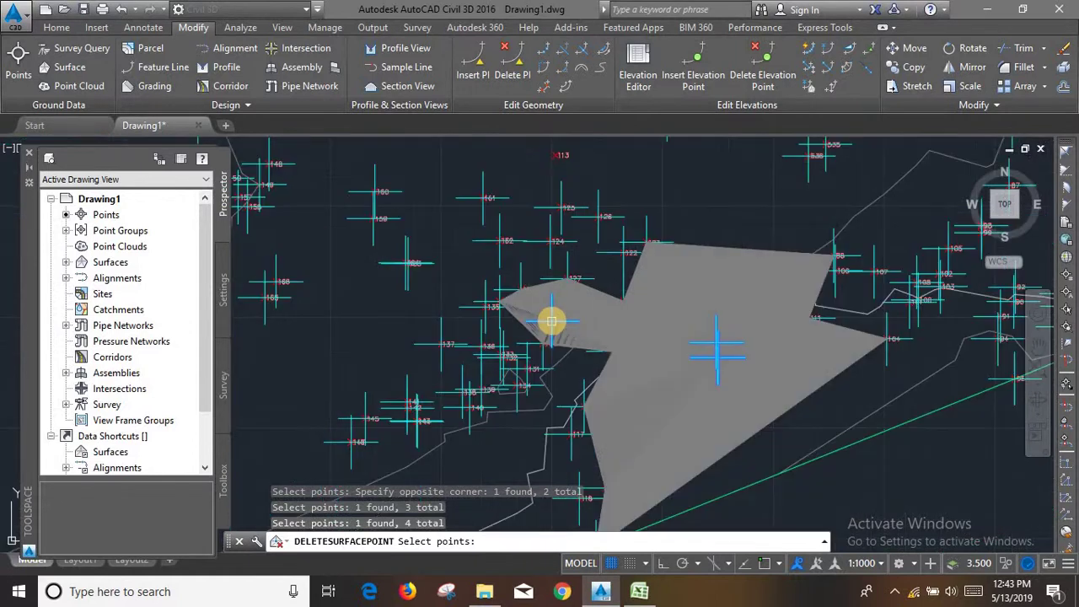
- Delete the selected surface points and end the Delete Point command
key("Return")
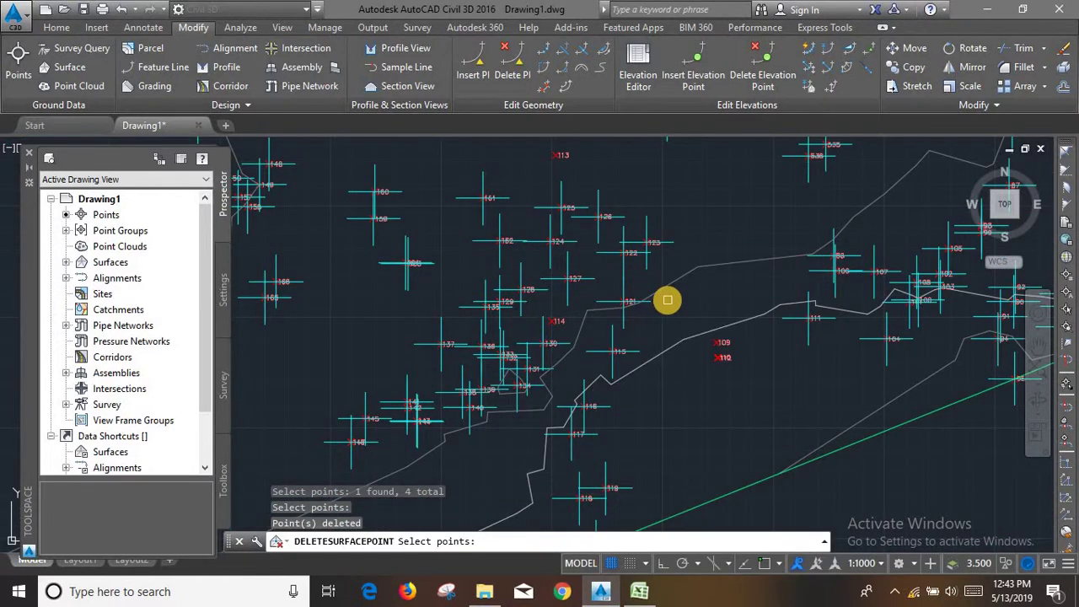
key("Return")
scroll(692, 304, "down", 2)
scroll(721, 346, "down", 2)
scroll(666, 362, "down", 3)
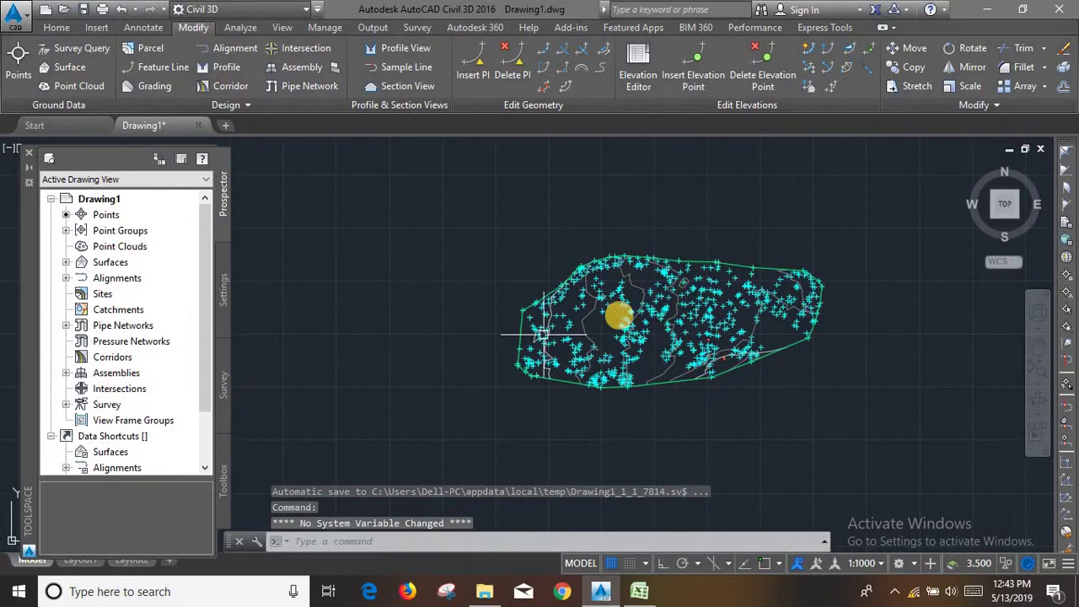
- Turn off Points display in the topo surface style and apply it
scroll(739, 344, "up", 3)
scroll(511, 345, "down", 2)
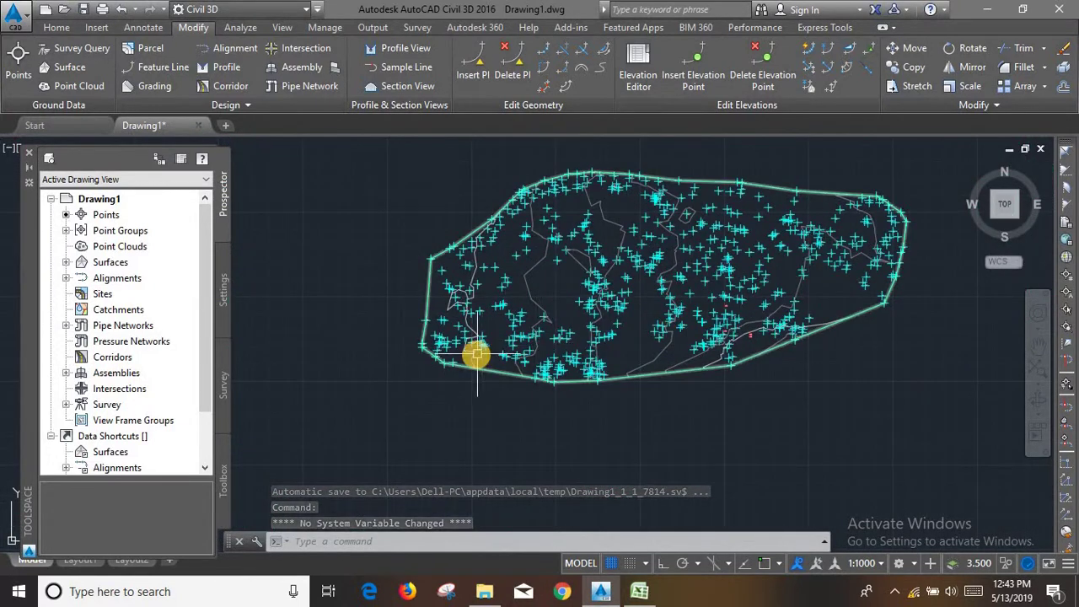
scroll(477, 355, "up", 4)
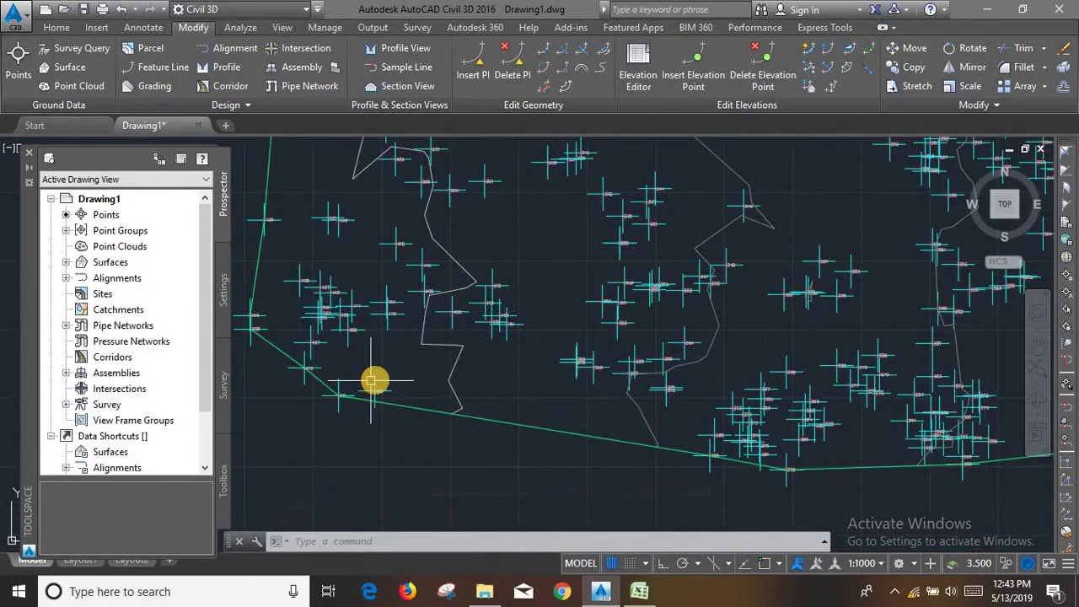
left_click(548, 431)
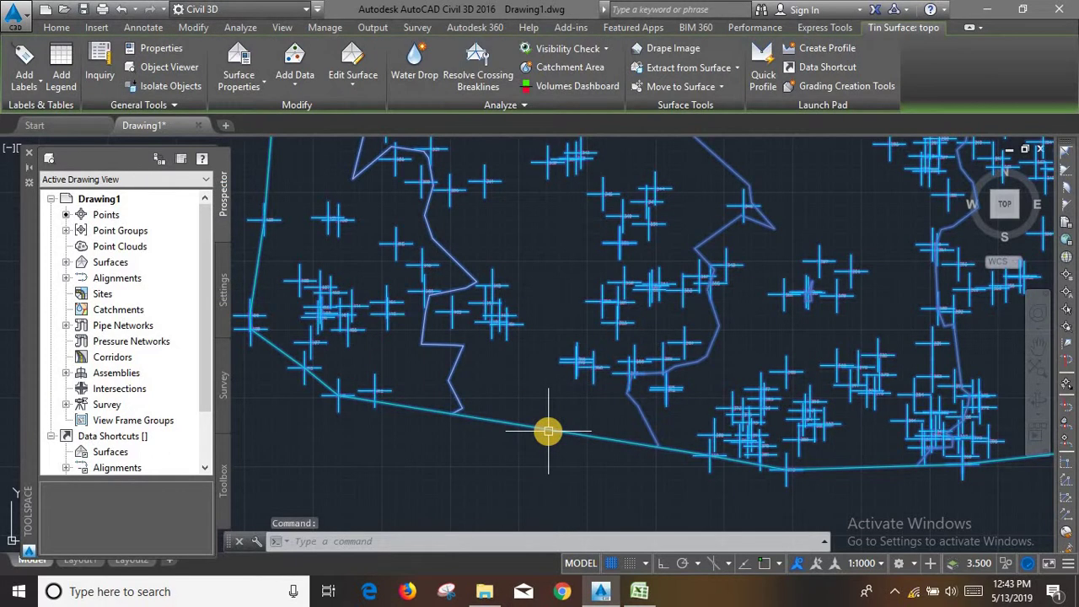
left_click(243, 92)
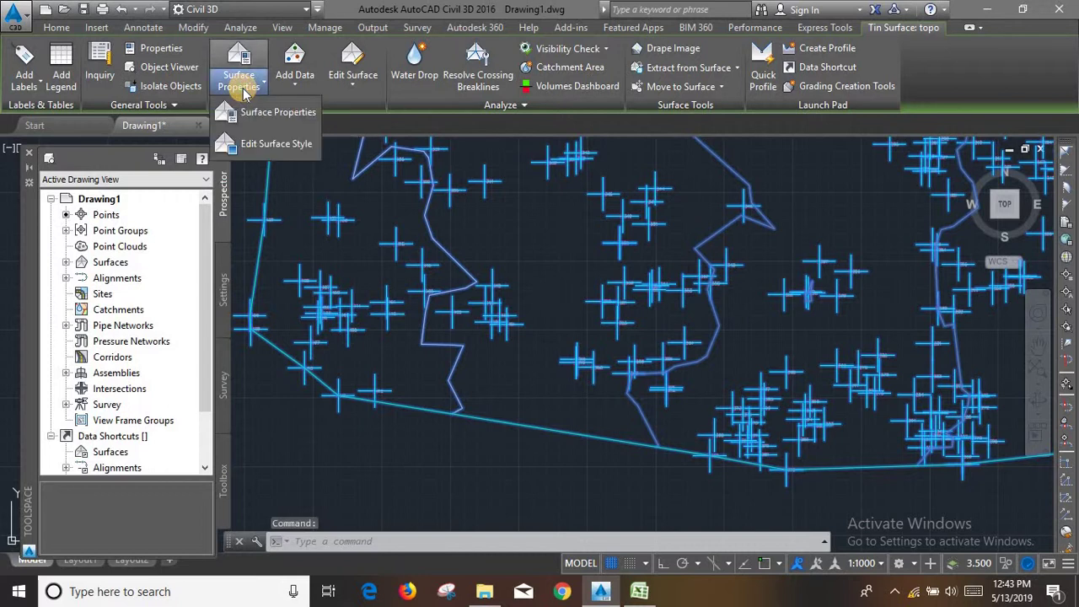
left_click(282, 143)
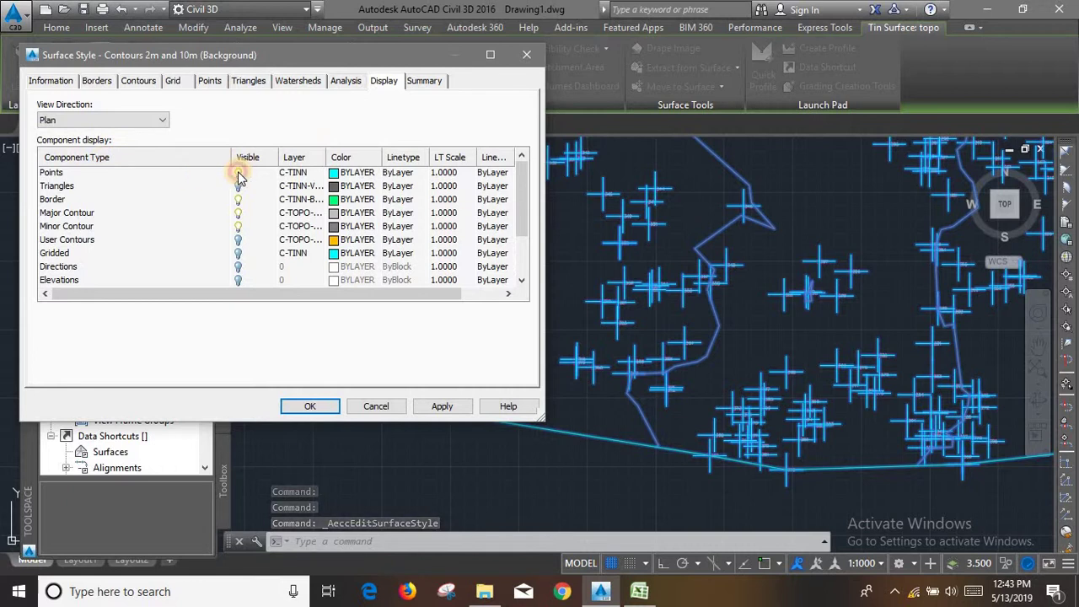
left_click(238, 174)
left_click(436, 408)
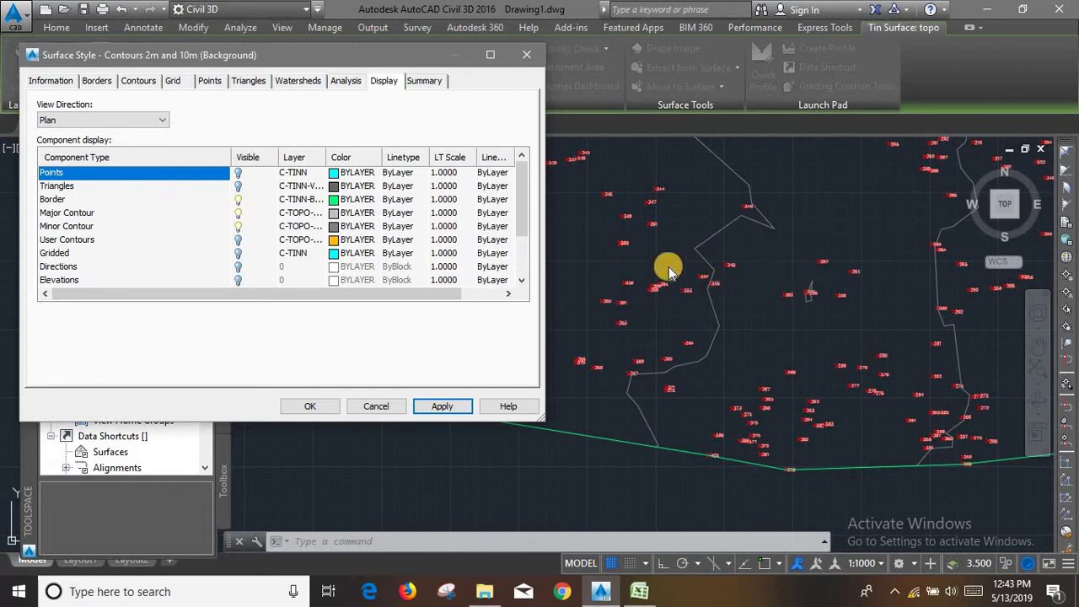
left_click(309, 407)
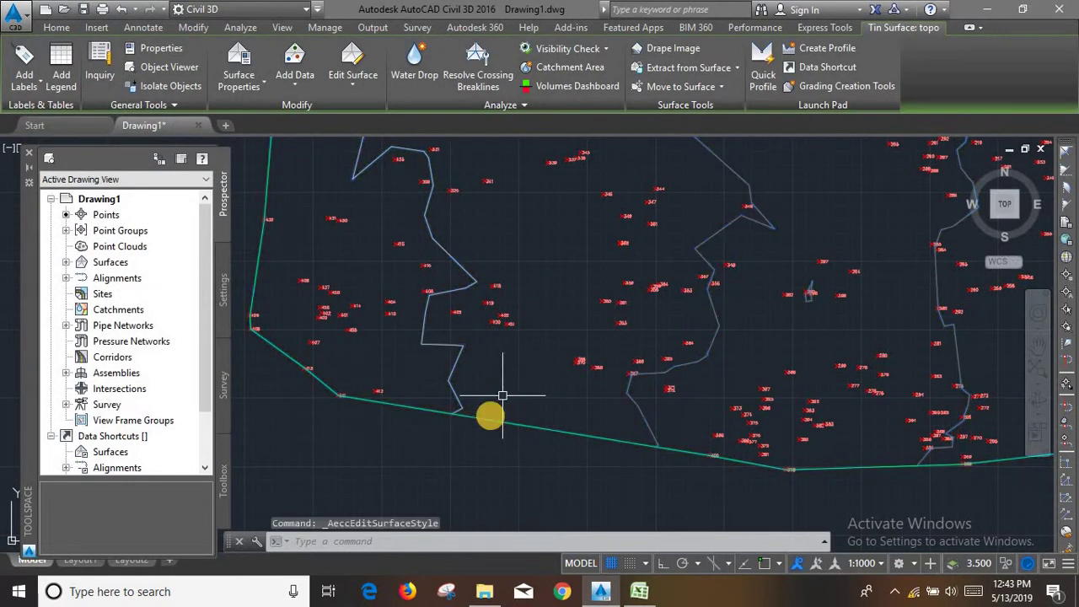
key("Escape")
- Reselect the topo surface
scroll(487, 421, "down", 5)
scroll(666, 440, "up", 3)
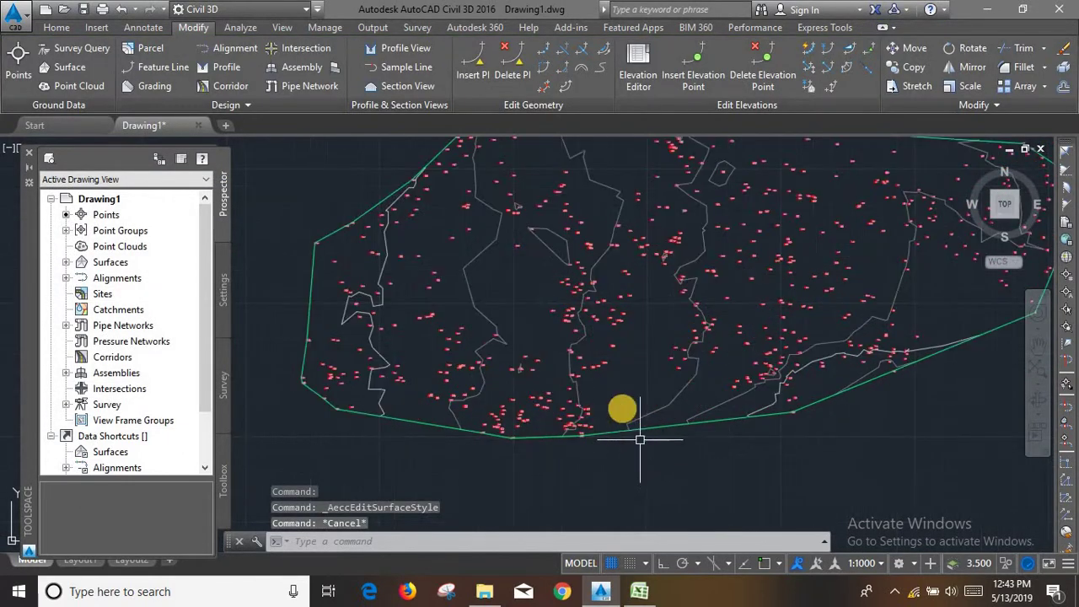
scroll(646, 453, "up", 2)
scroll(590, 405, "down", 3)
scroll(517, 410, "up", 1)
scroll(494, 409, "up", 1)
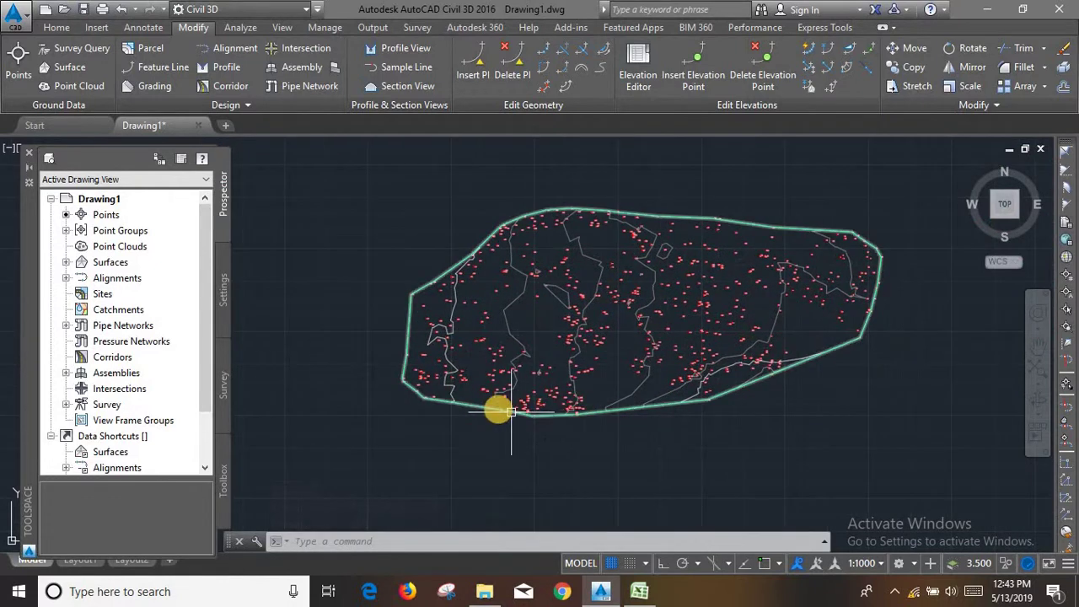
scroll(498, 410, "up", 1)
scroll(500, 412, "up", 2)
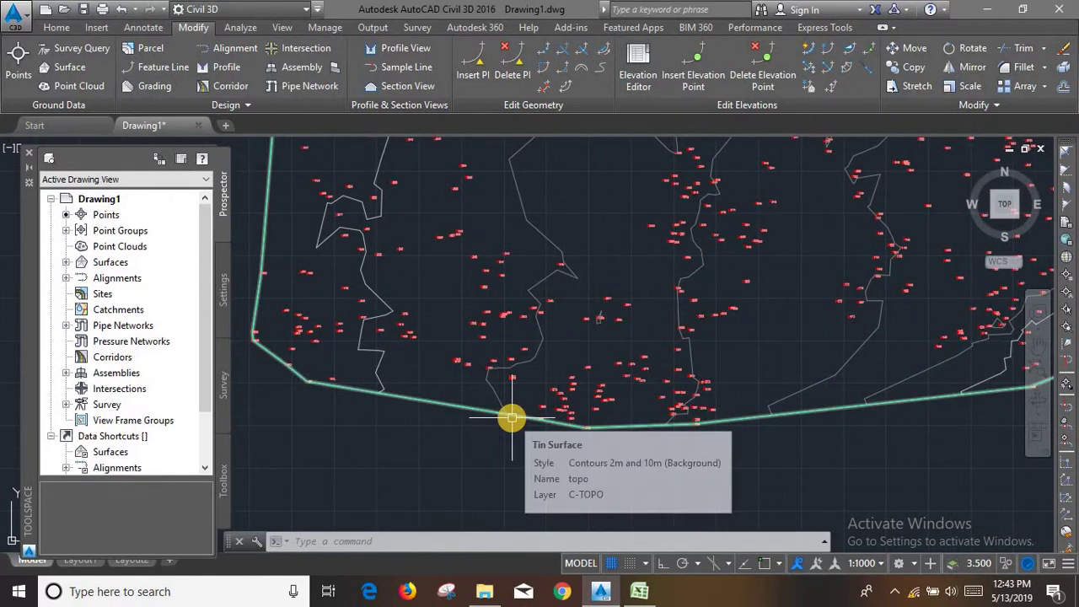
scroll(512, 417, "down", 3)
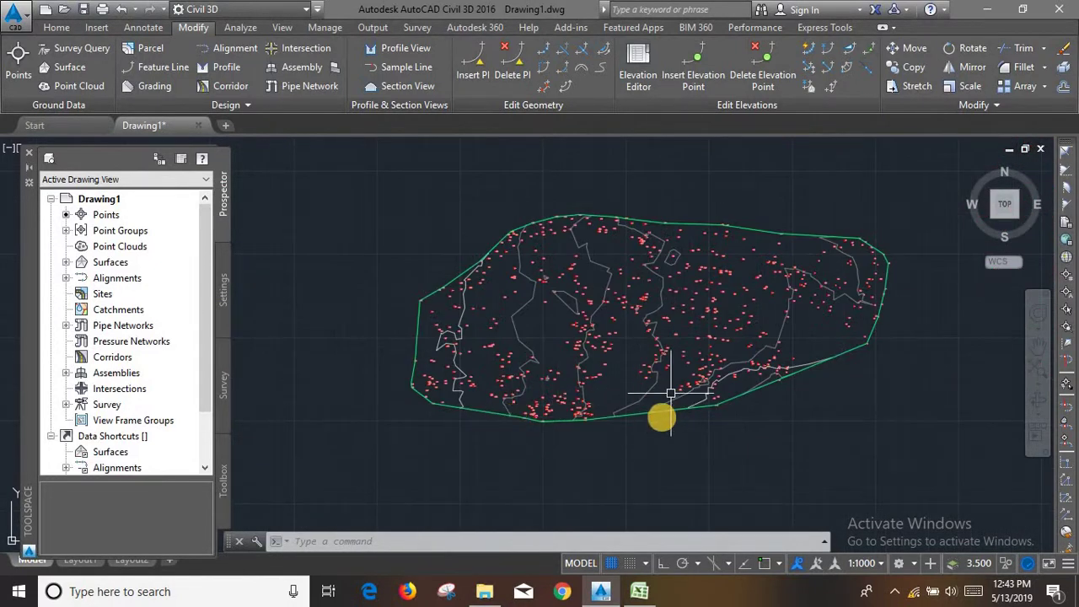
scroll(641, 415, "down", 1)
left_click(630, 417)
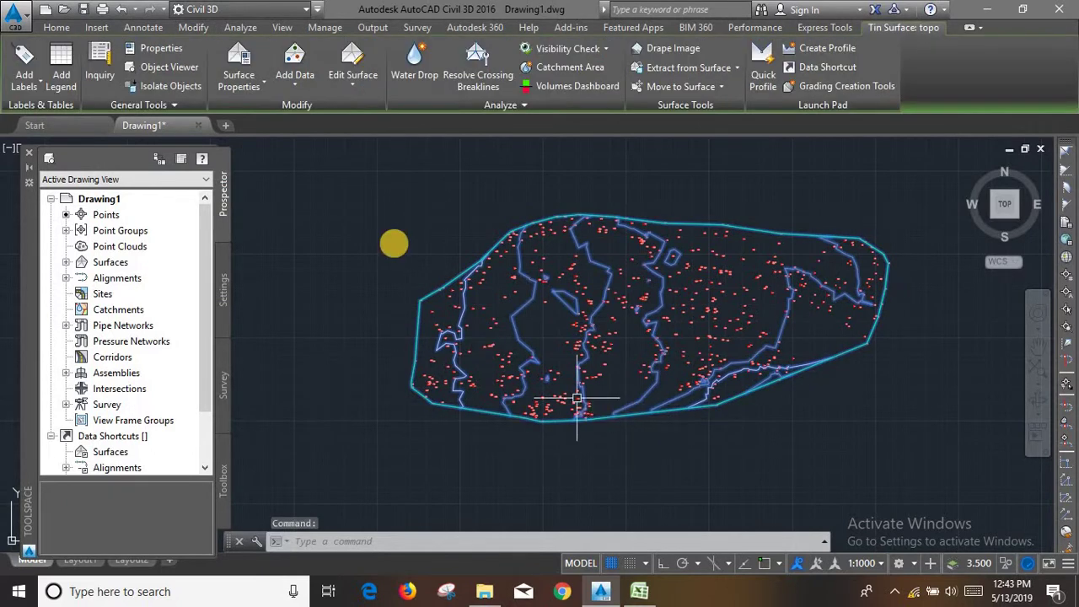
- Set the surface style's contour intervals to 1 m minor and 5 m major, and apply
left_click(236, 86)
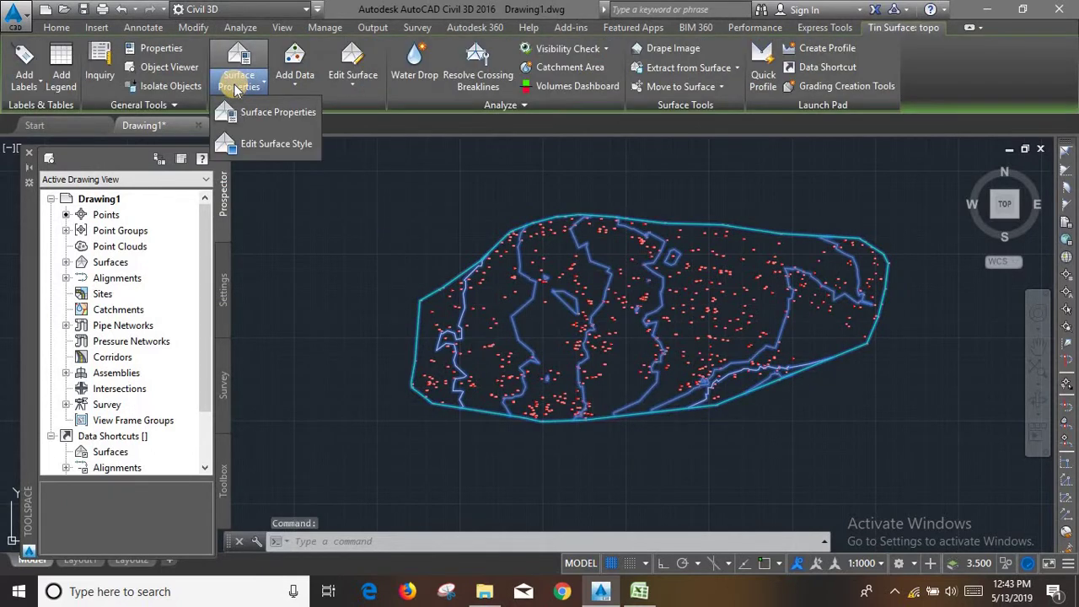
left_click(261, 143)
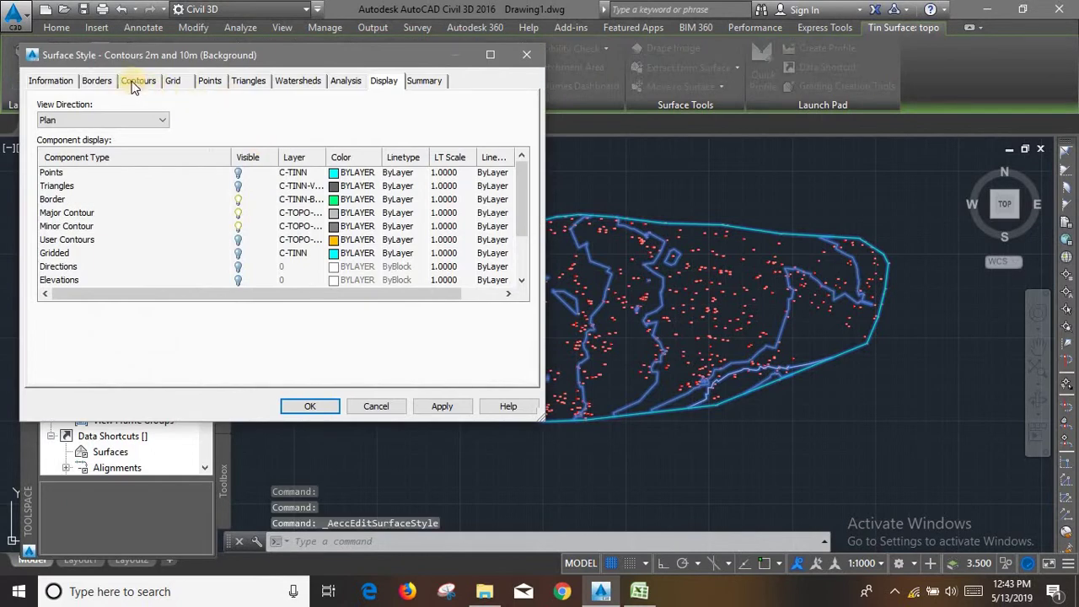
left_click(132, 84)
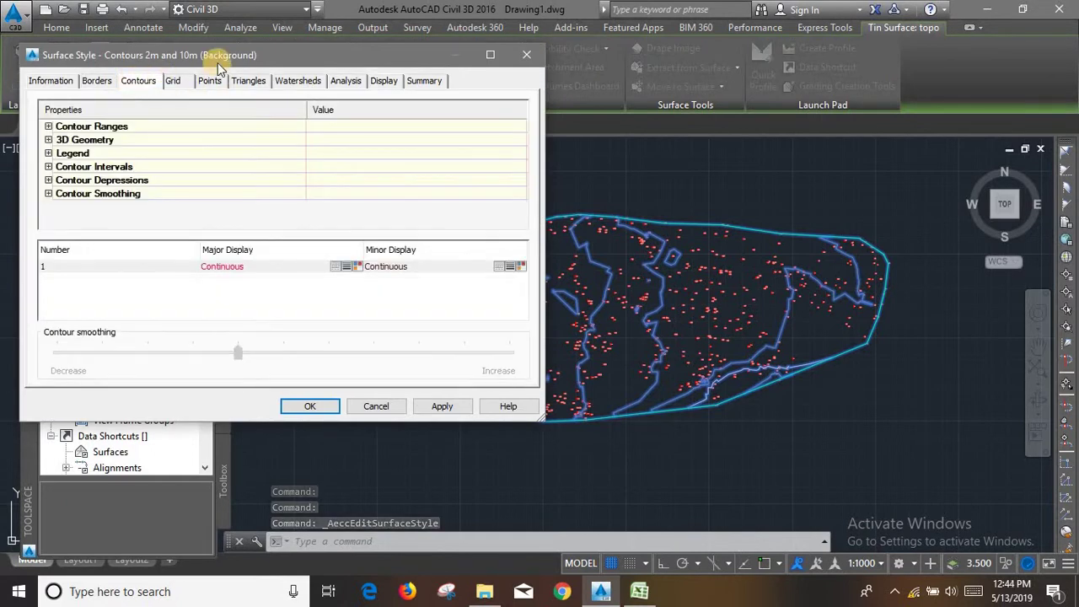
left_click_drag(218, 55, 291, 46)
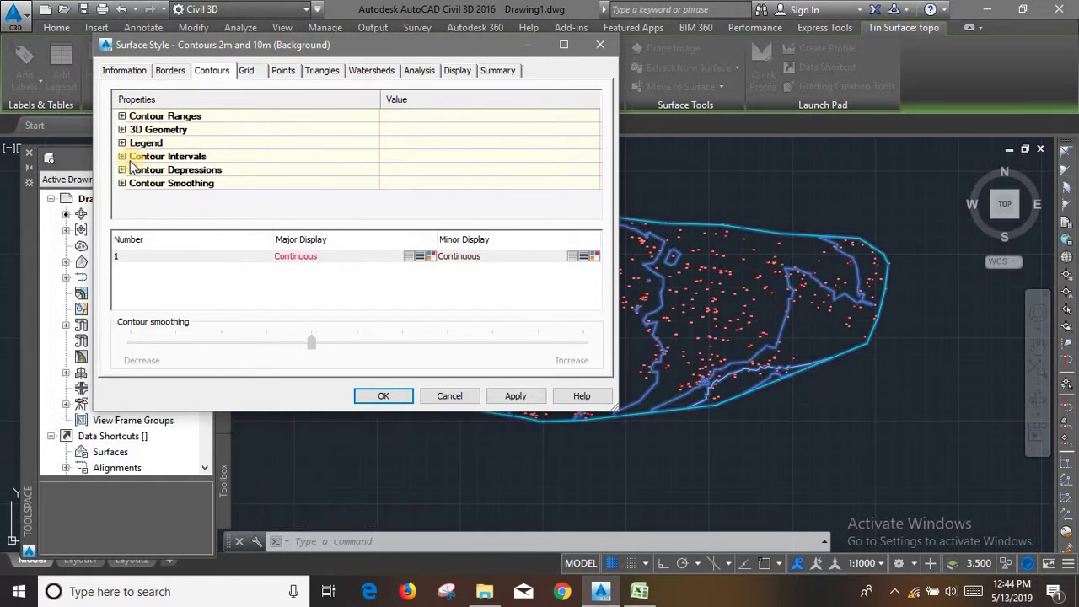
left_click(122, 156)
scroll(226, 178, "down", 2)
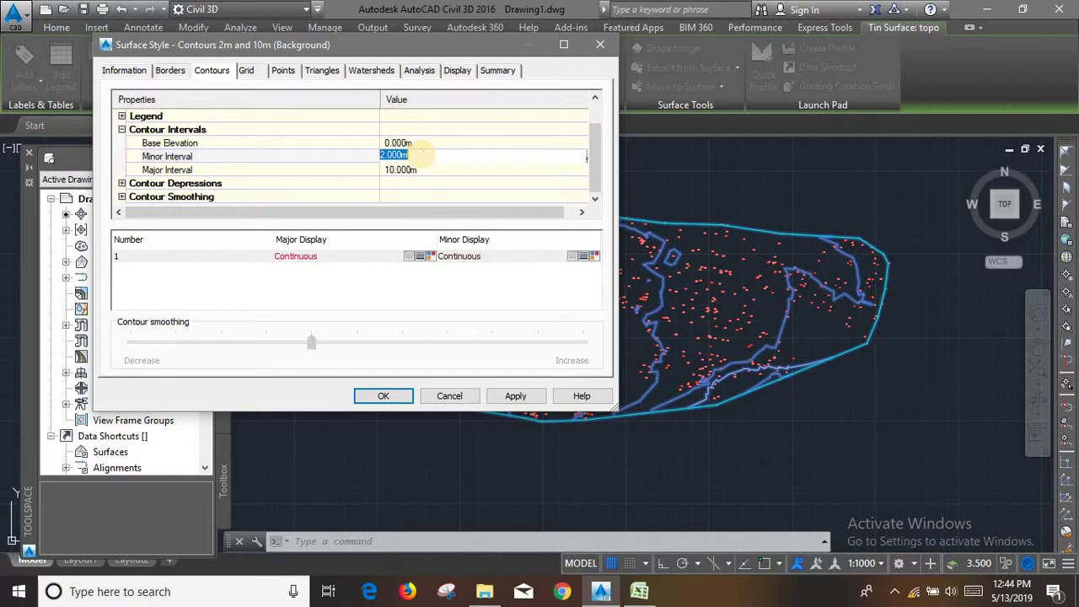
left_click(517, 395)
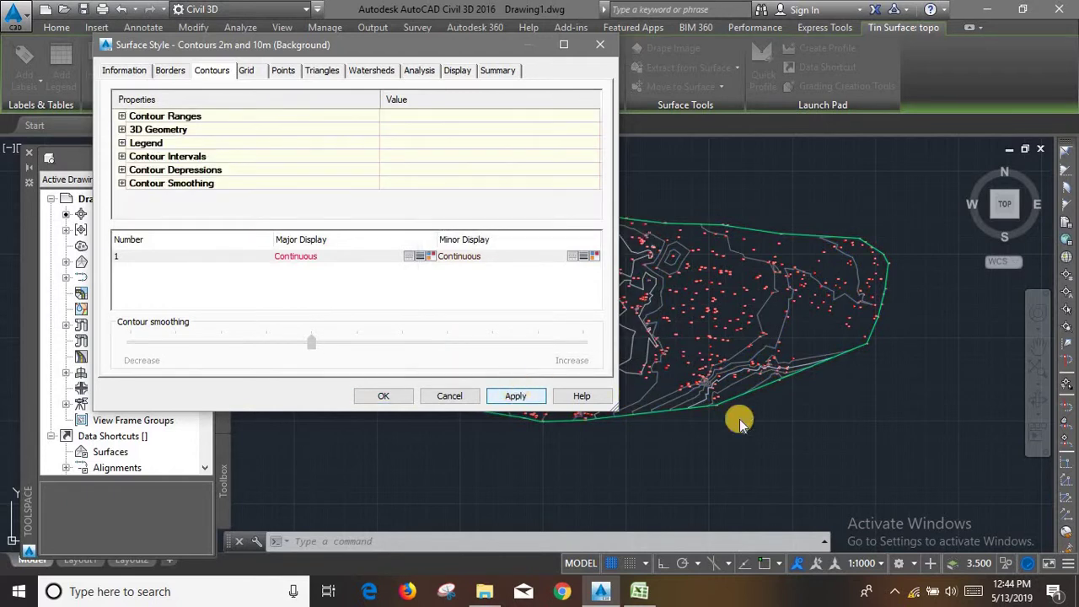
- Turn Smooth Contours on with smoothing at maximum and confirm the style
left_click(122, 157)
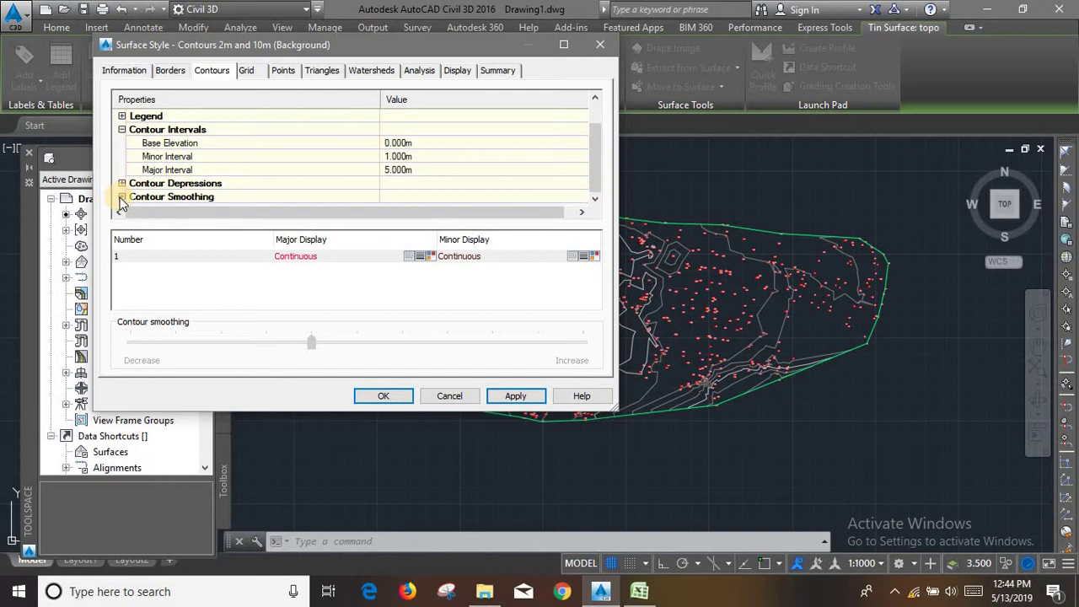
scroll(278, 186, "down", 1)
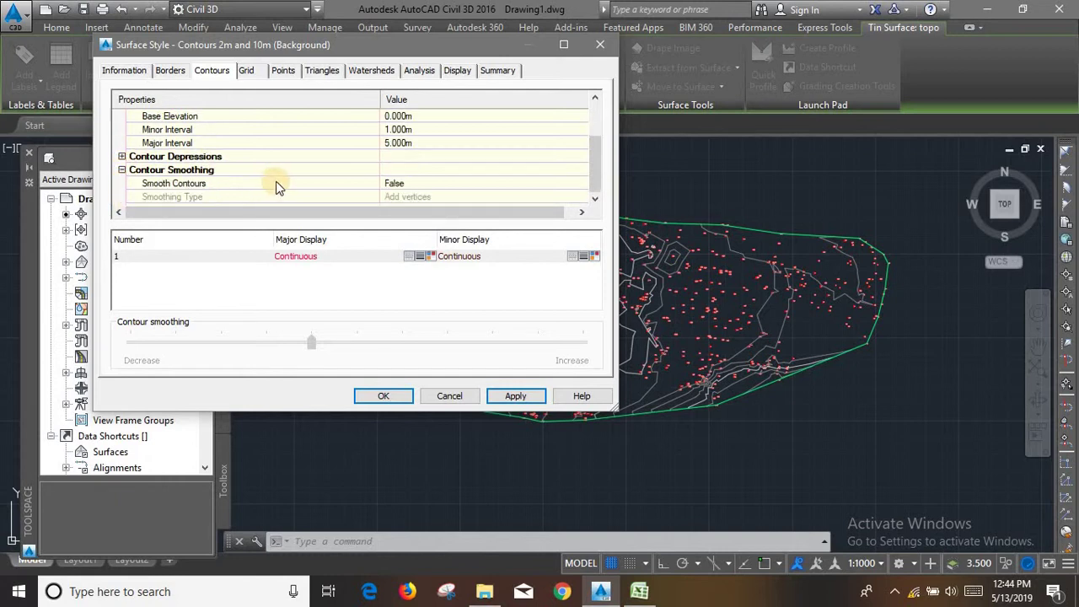
left_click(437, 183)
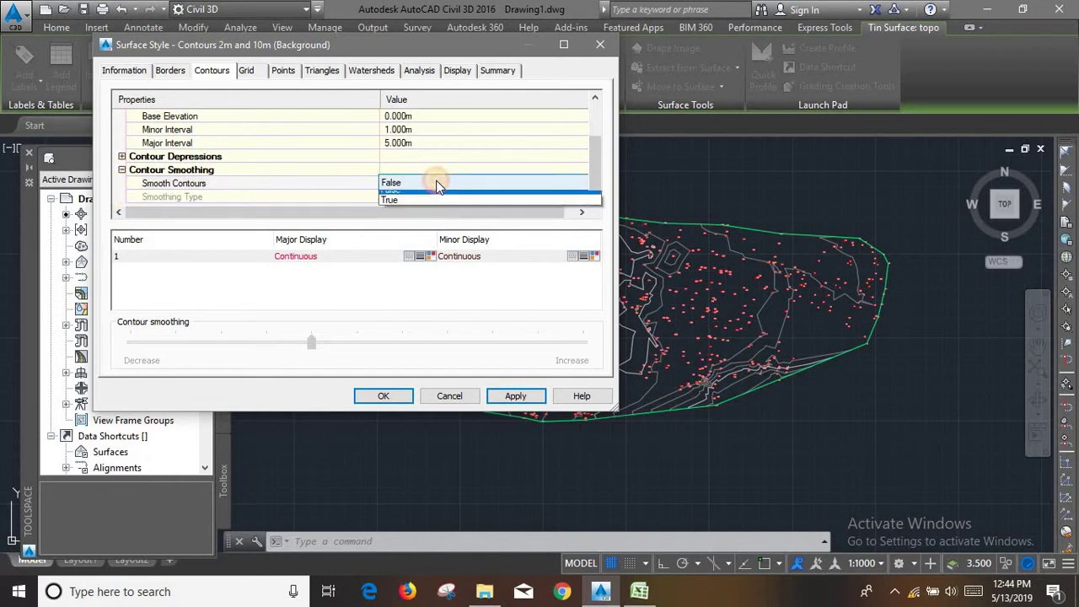
left_click(434, 207)
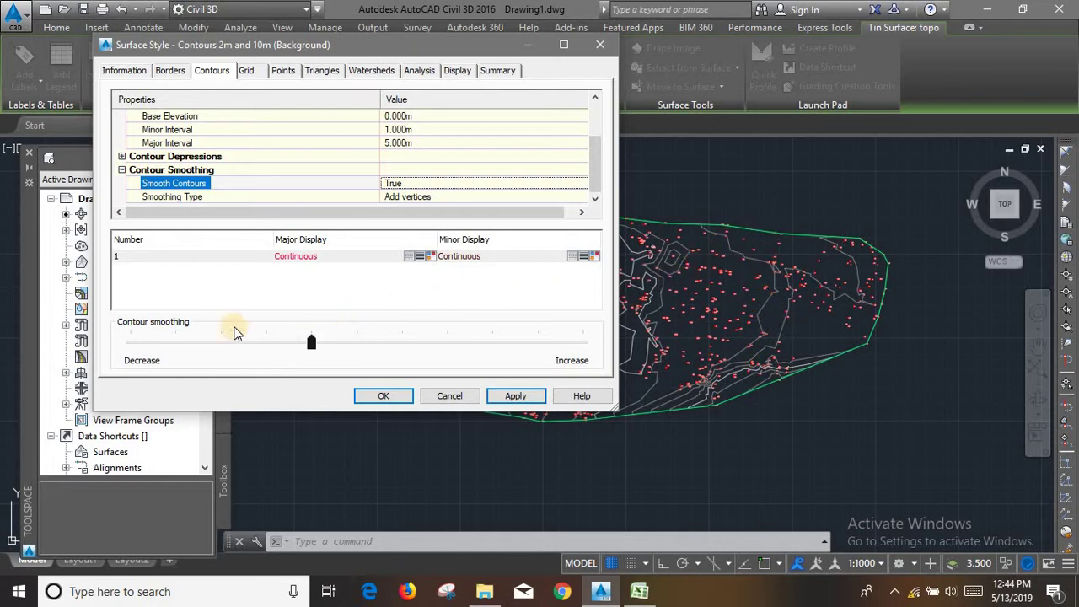
mouse_move(311, 341)
left_mouse_down()
mouse_move(602, 349)
mouse_move(547, 344)
left_mouse_up()
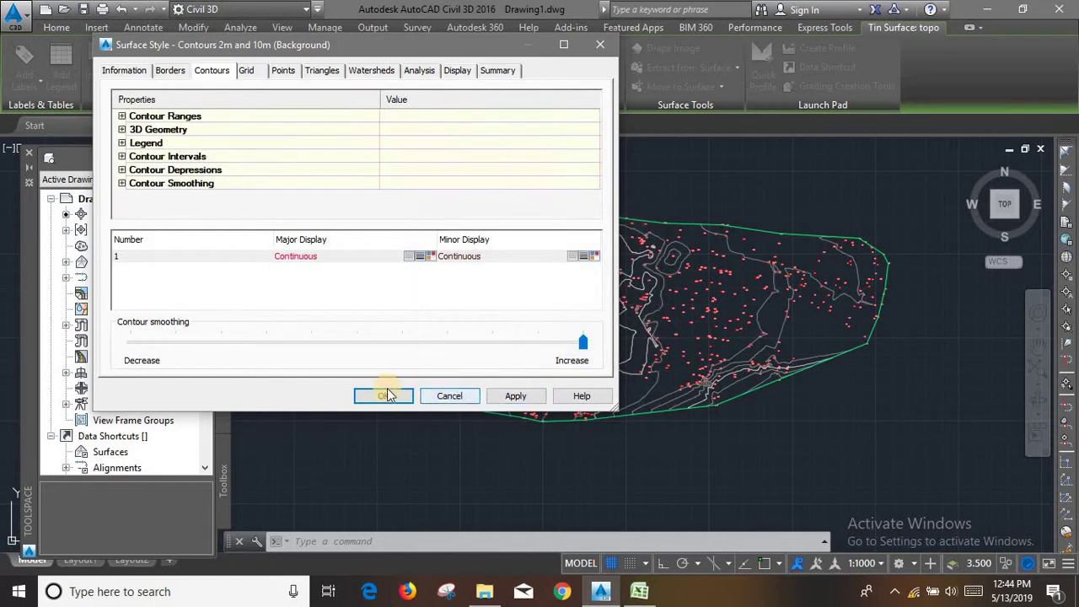
left_click(449, 392)
key("Escape")
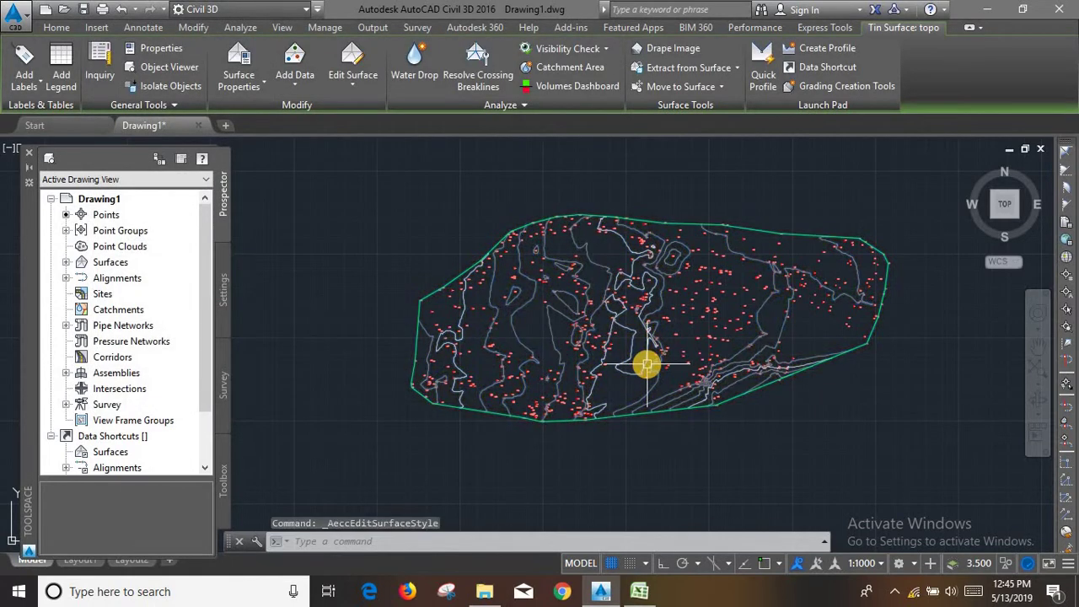
scroll(640, 321, "up", 3)
scroll(590, 341, "up", 3)
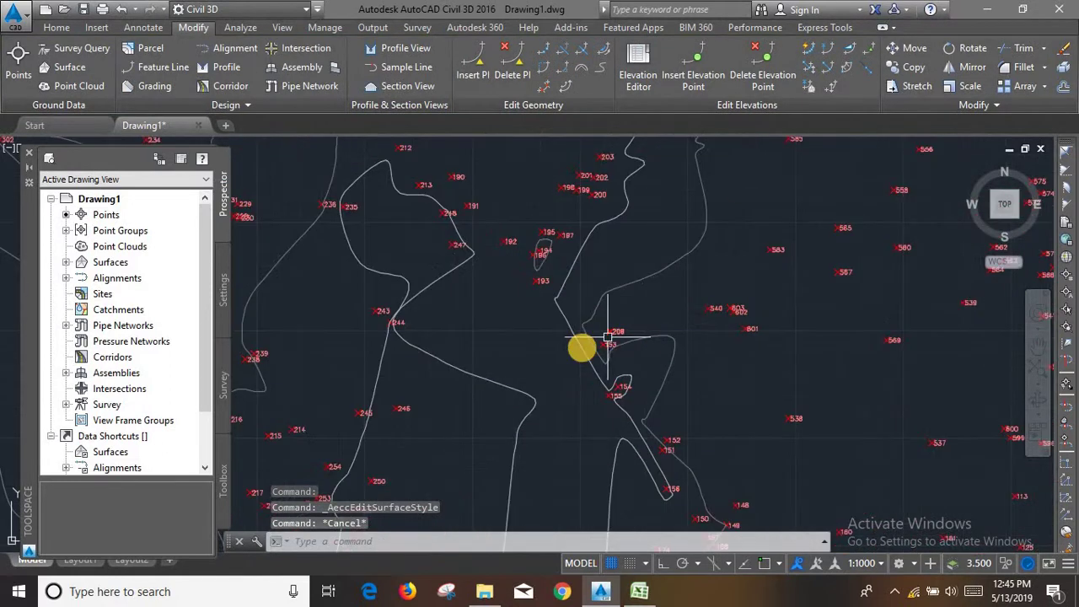
scroll(590, 330, "up", 3)
scroll(693, 431, "up", 2)
scroll(693, 431, "down", 1)
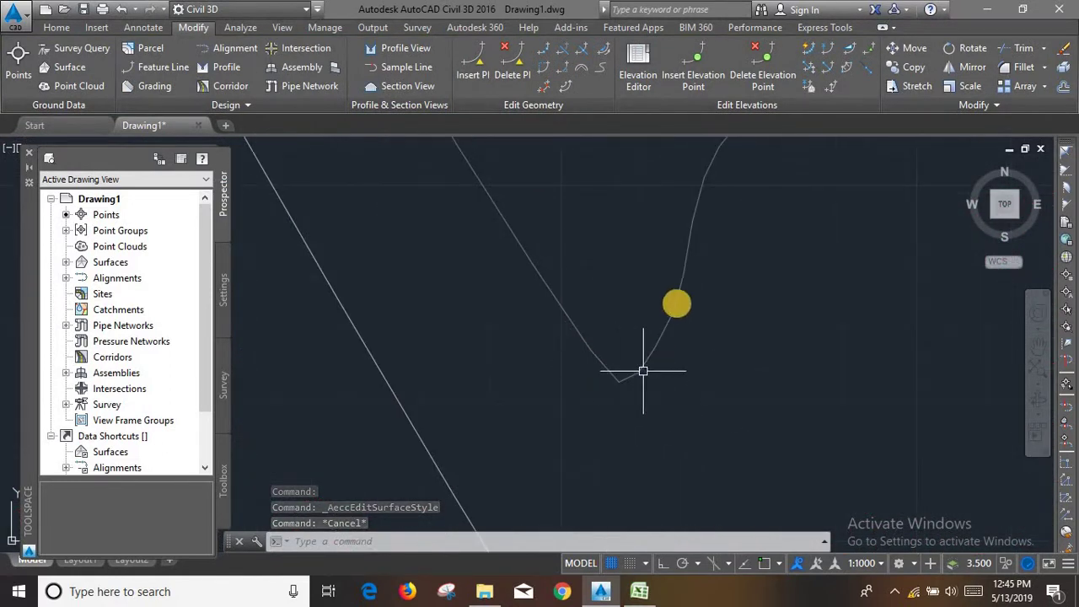
scroll(678, 303, "down", 1)
scroll(699, 295, "down", 1)
scroll(691, 287, "down", 3)
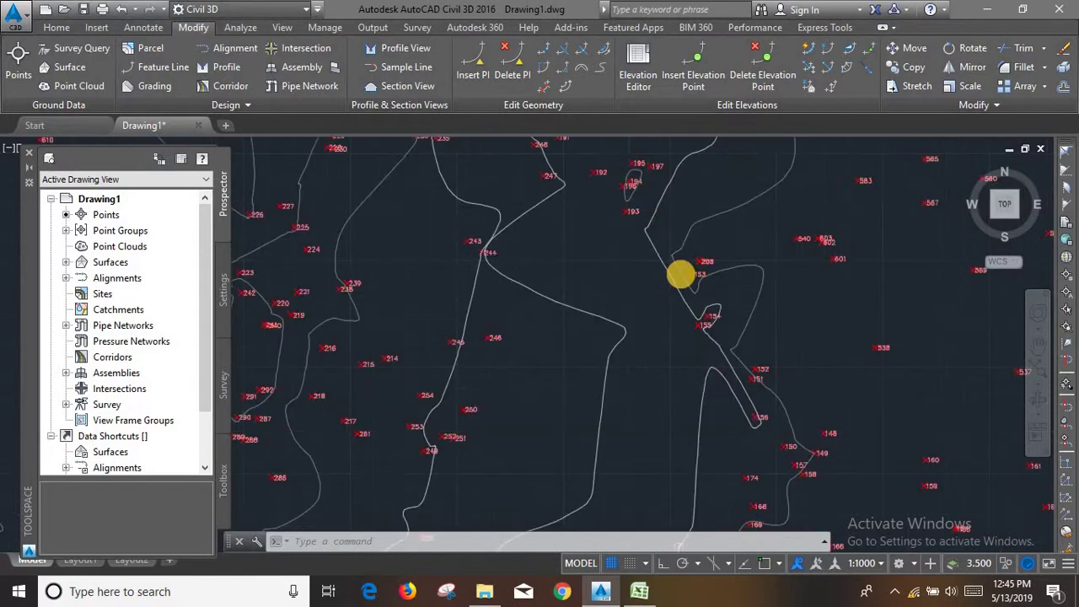
scroll(666, 278, "down", 2)
scroll(655, 284, "down", 1)
scroll(582, 313, "down", 1)
scroll(537, 316, "down", 1)
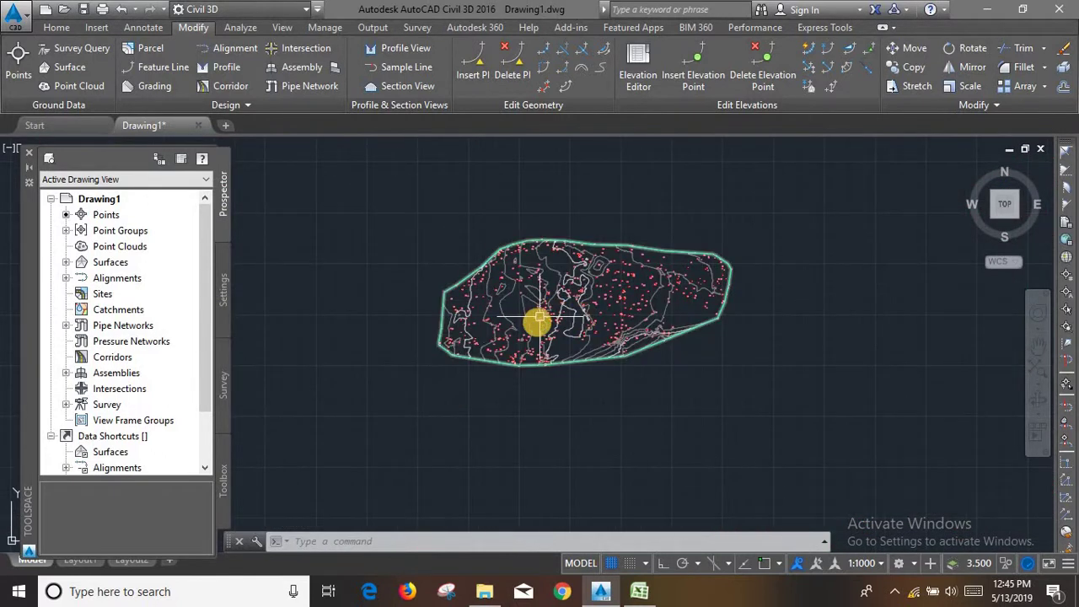
scroll(540, 339, "up", 4)
scroll(542, 371, "down", 3)
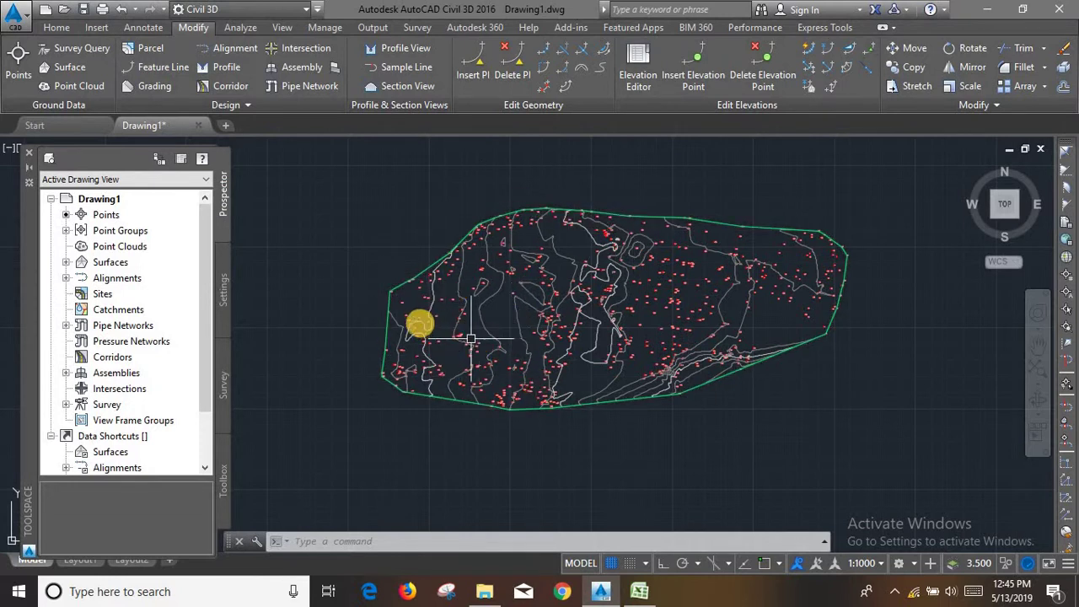
scroll(422, 320, "up", 5)
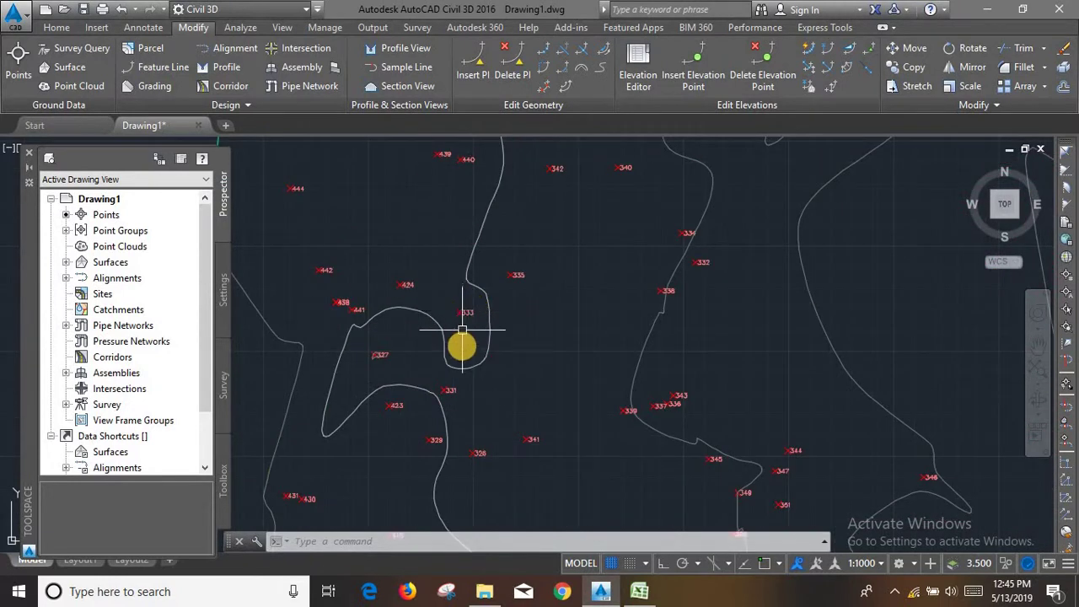
scroll(462, 330, "down", 5)
scroll(392, 333, "down", 1)
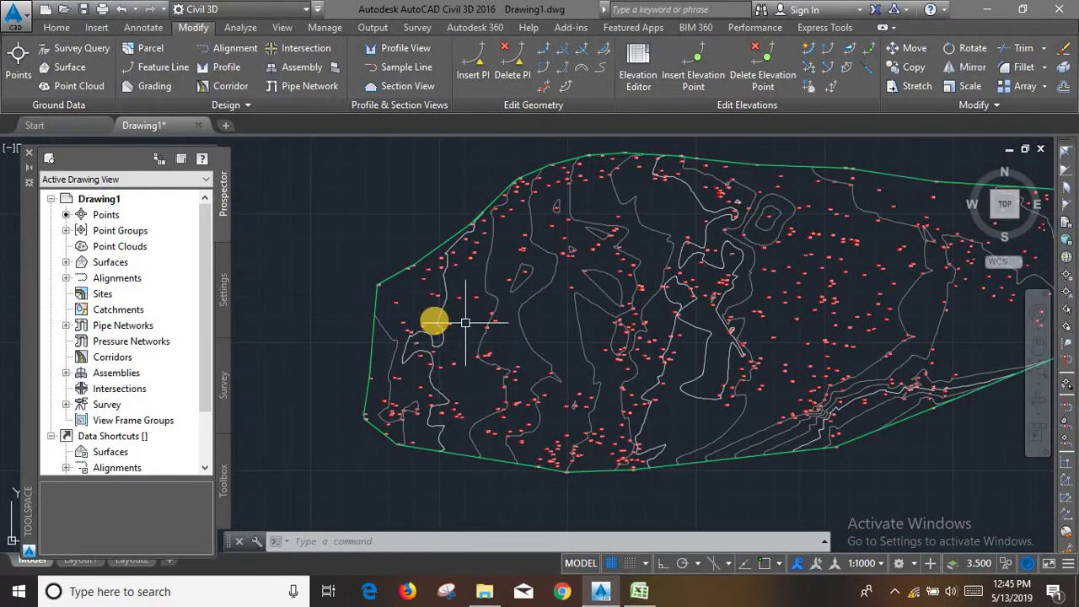
scroll(465, 322, "down", 1)
scroll(506, 321, "up", 1)
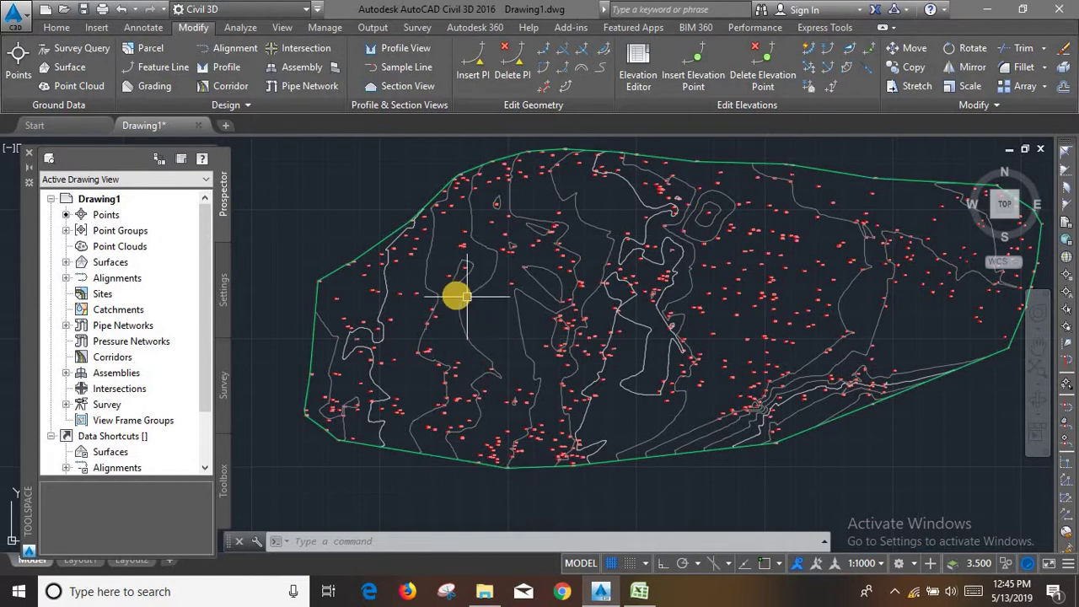
- Start a polyline with PL and turn on object snap for survey point nodes
mouse_move(457, 297)
type("pl")
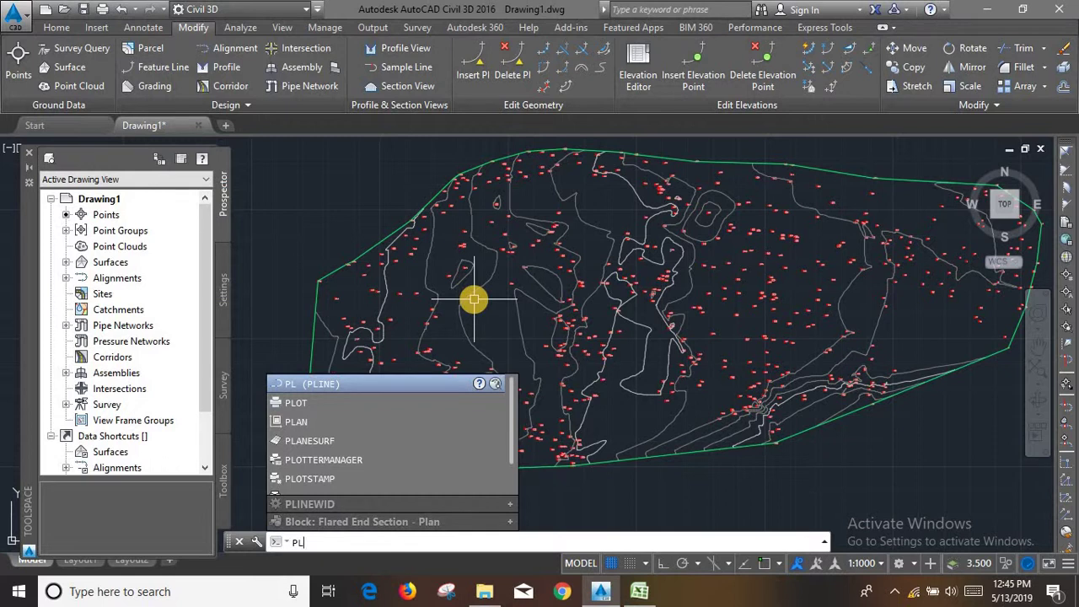
key("Return")
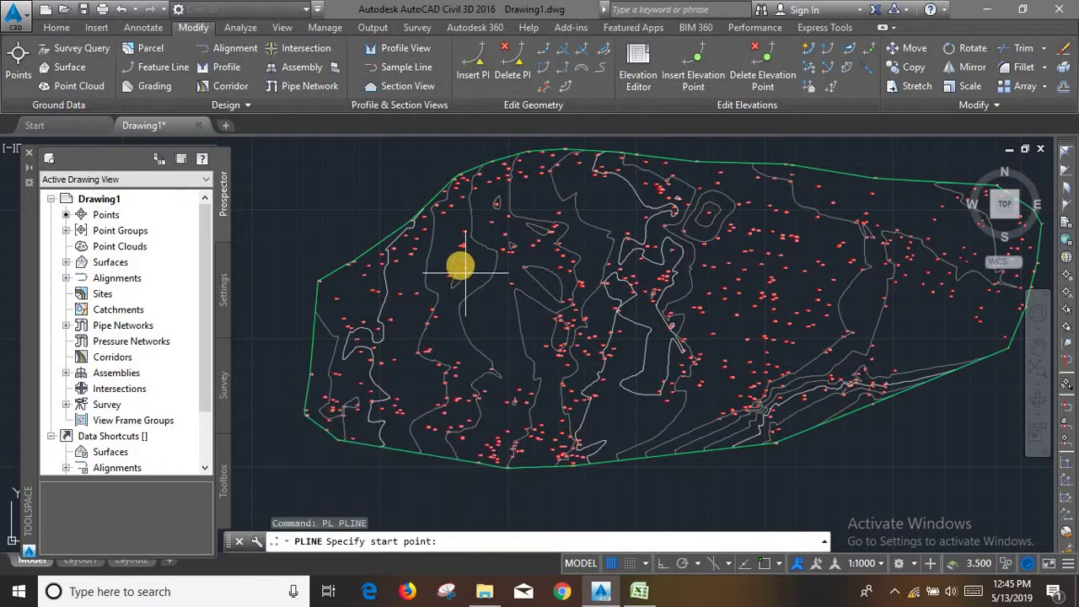
scroll(461, 266, "up", 4)
scroll(460, 266, "up", 2)
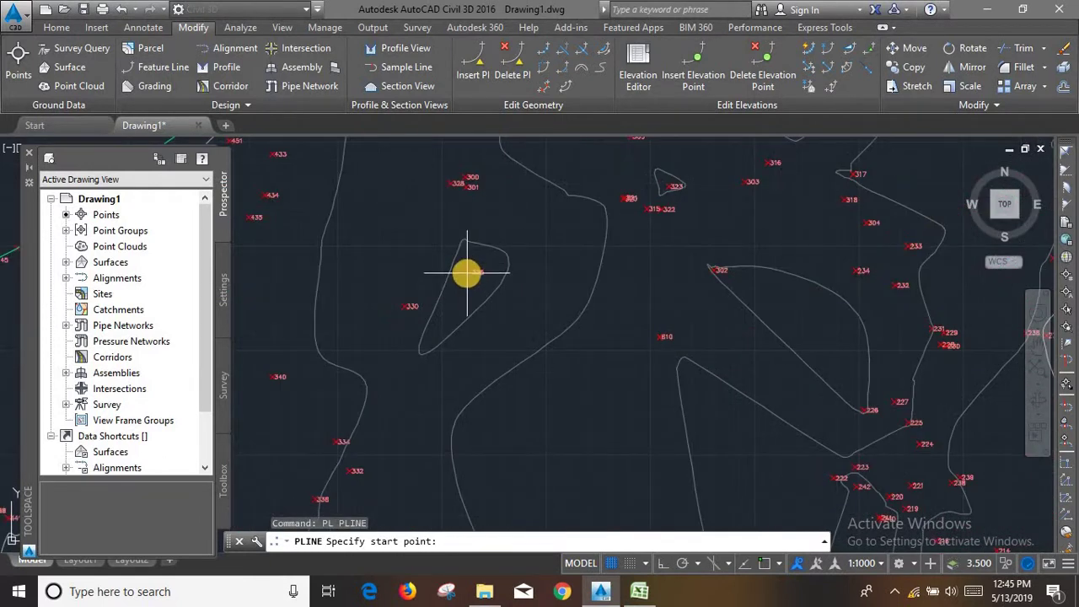
left_click(766, 564)
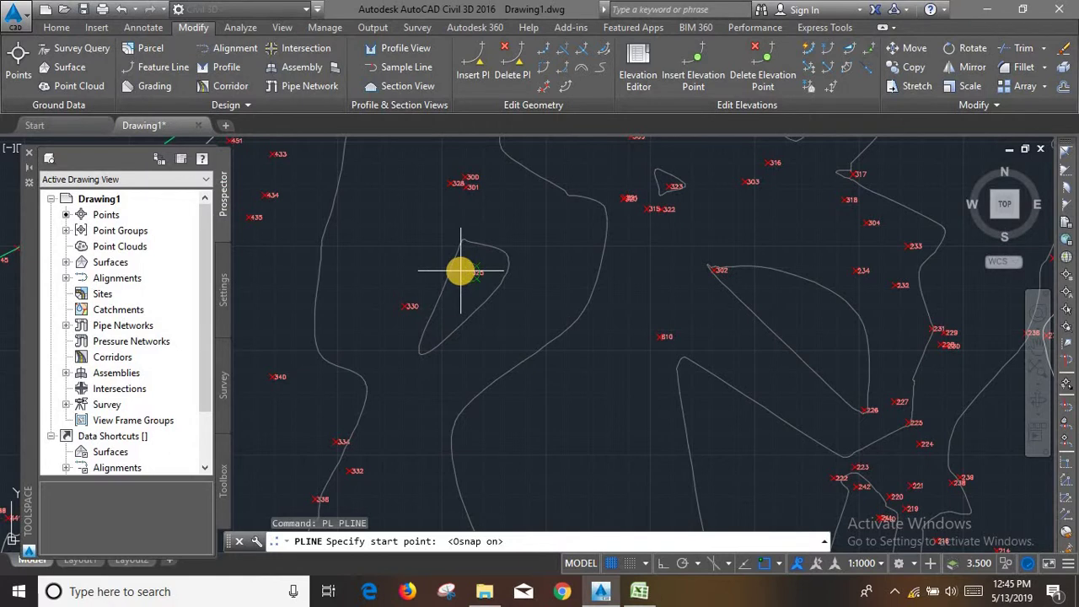
scroll(460, 270, "up", 5)
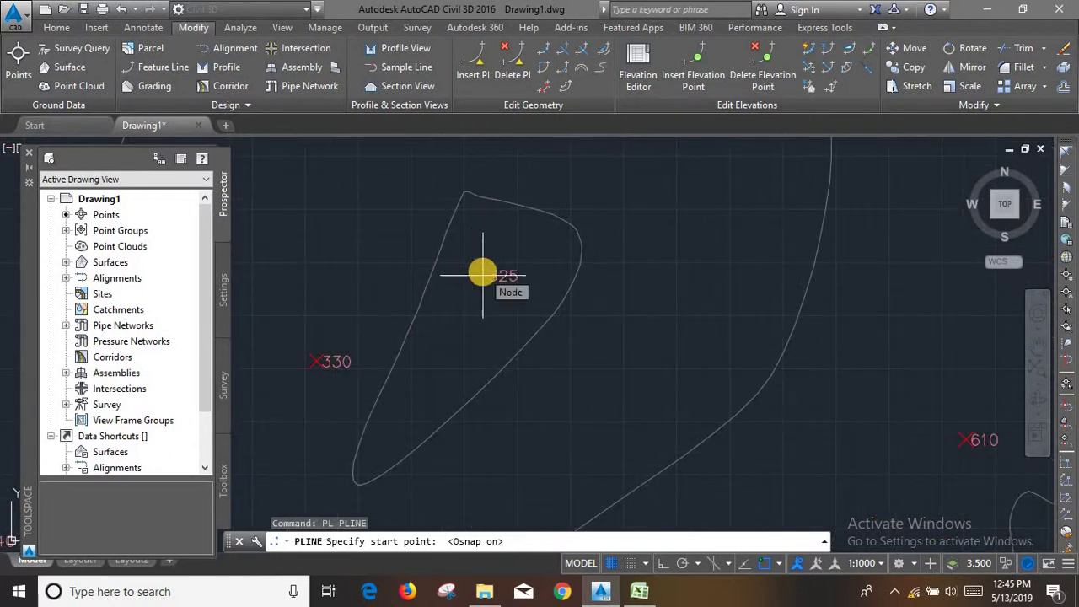
- Place the first polyline vertices at survey points 325 and 300
left_click(482, 271)
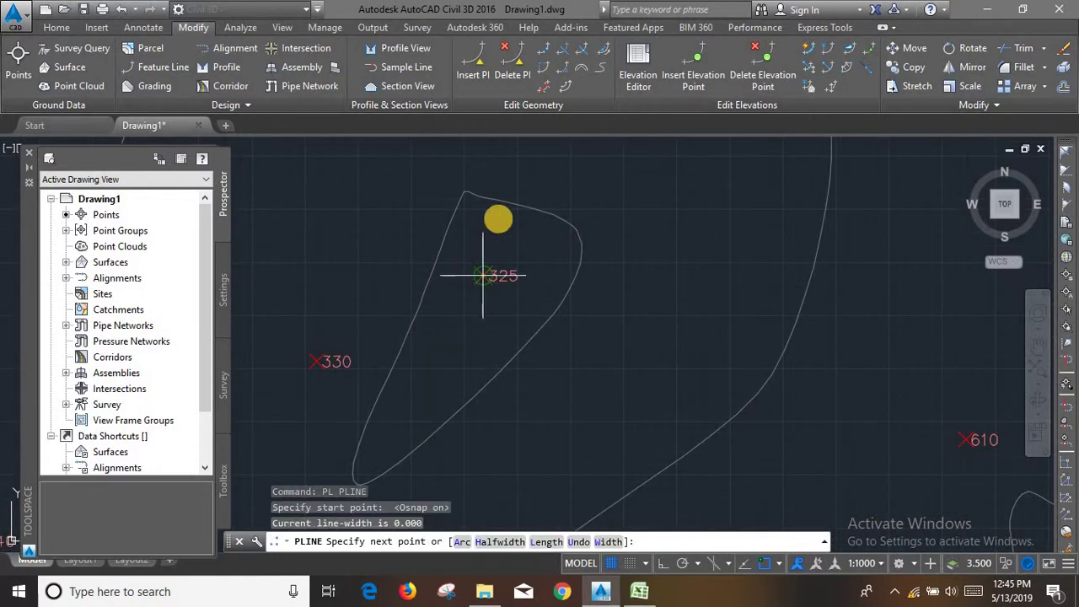
scroll(511, 273, "down", 3)
scroll(501, 217, "down", 3)
scroll(475, 259, "down", 2)
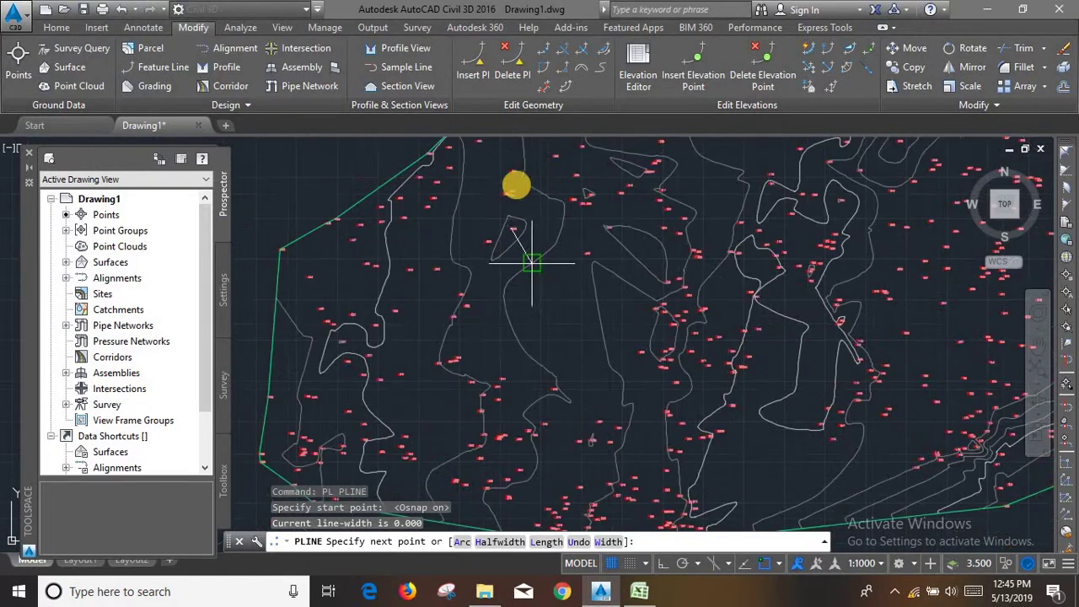
scroll(513, 178, "up", 6)
scroll(489, 226, "up", 4)
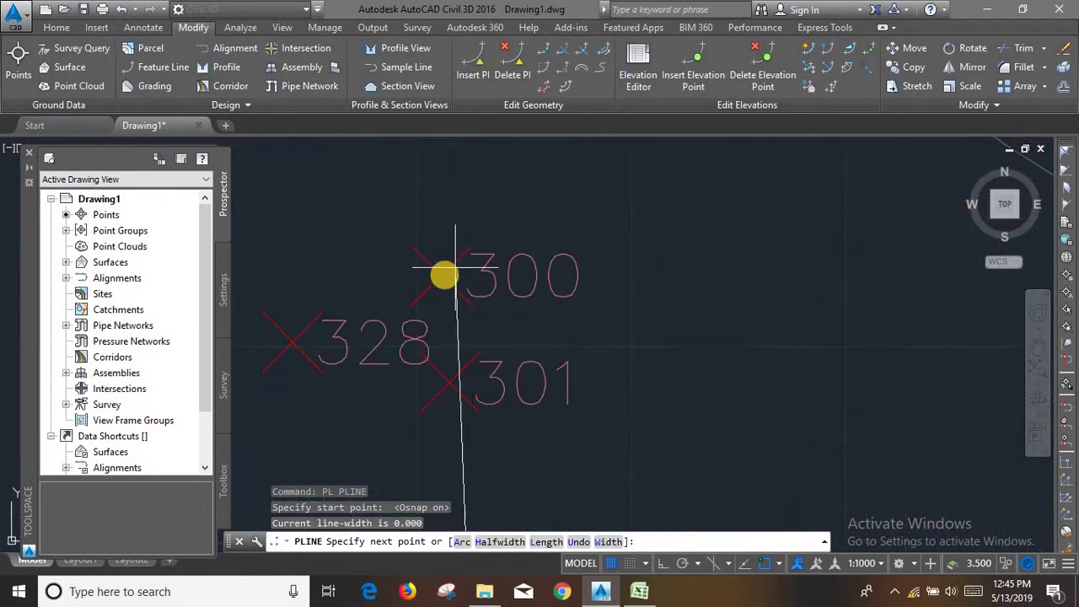
left_click(489, 257)
scroll(571, 233, "down", 5)
scroll(570, 231, "down", 4)
scroll(506, 237, "down", 2)
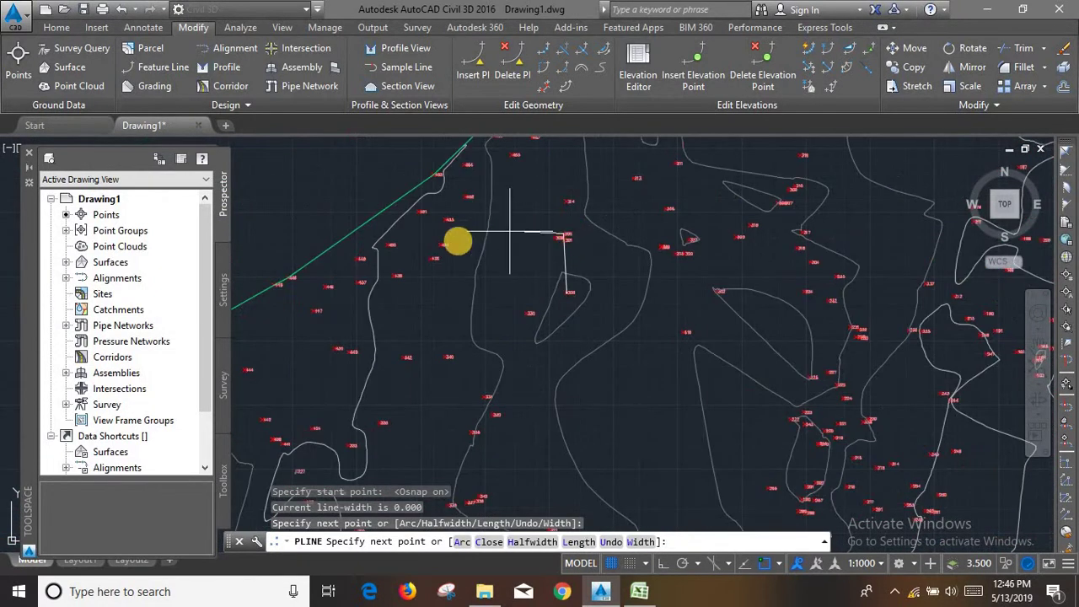
scroll(451, 242, "up", 3)
scroll(422, 243, "up", 4)
- Continue the polyline through survey points 434, 340 and 330, then close it
left_click(407, 245)
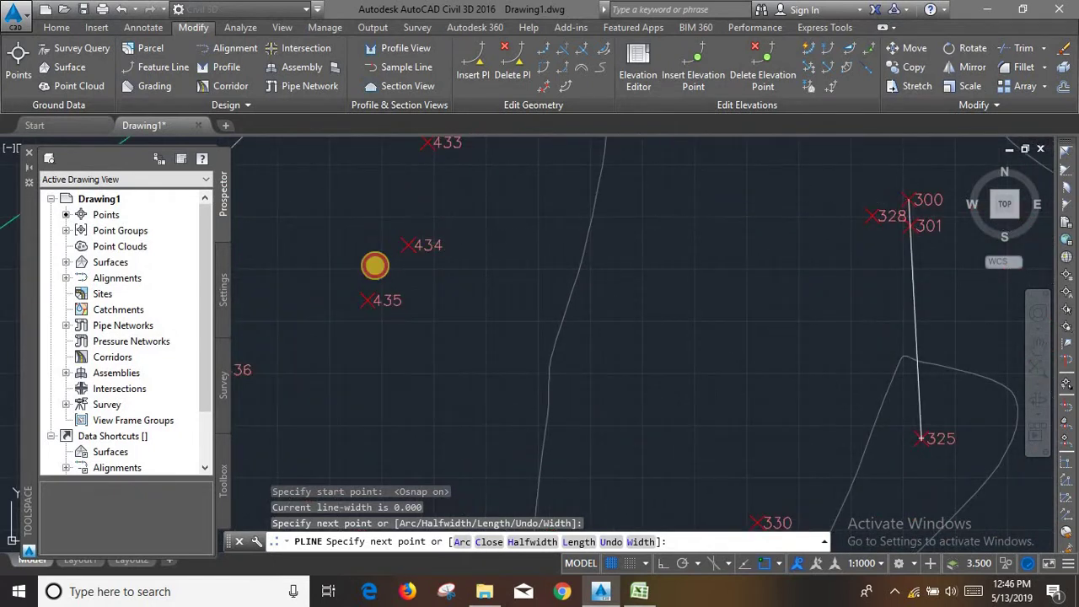
scroll(385, 256, "down", 2)
scroll(397, 243, "down", 2)
scroll(414, 279, "down", 1)
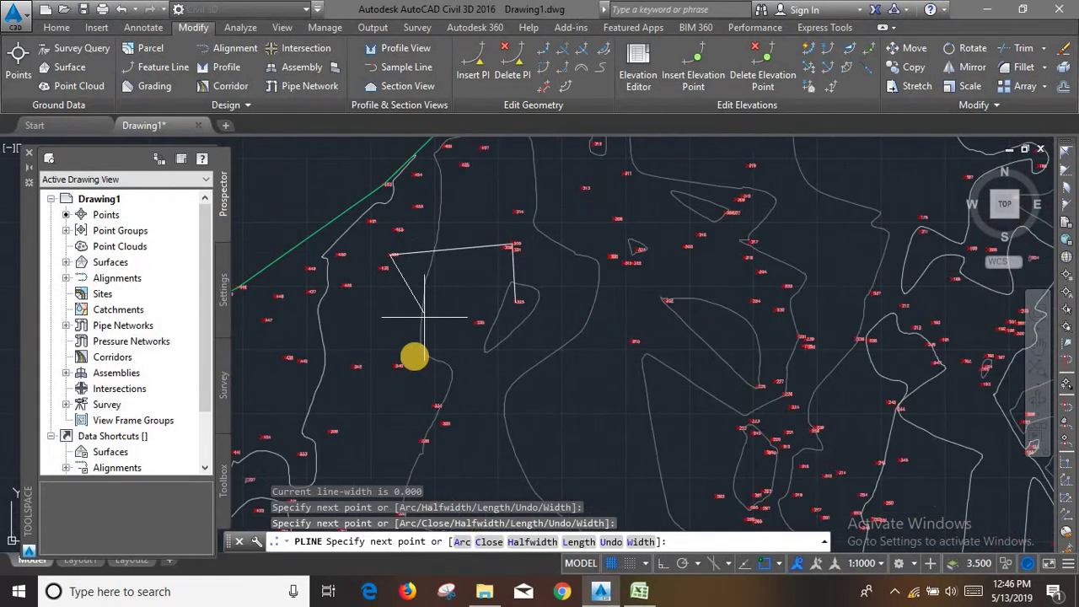
scroll(386, 363, "up", 3)
scroll(393, 373, "up", 3)
left_click(394, 376)
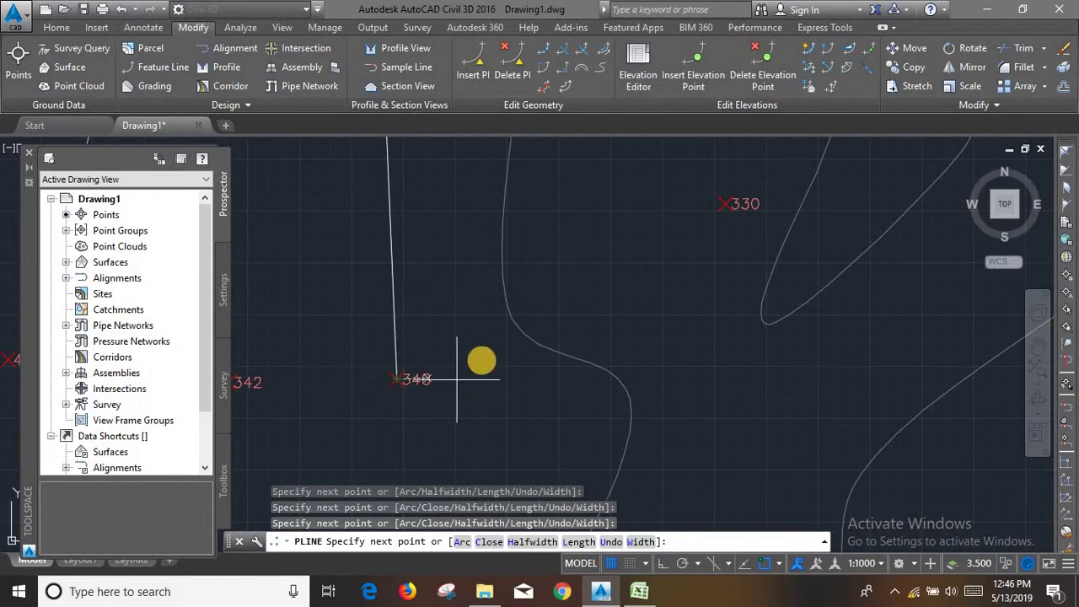
scroll(523, 337, "down", 3)
scroll(541, 321, "up", 3)
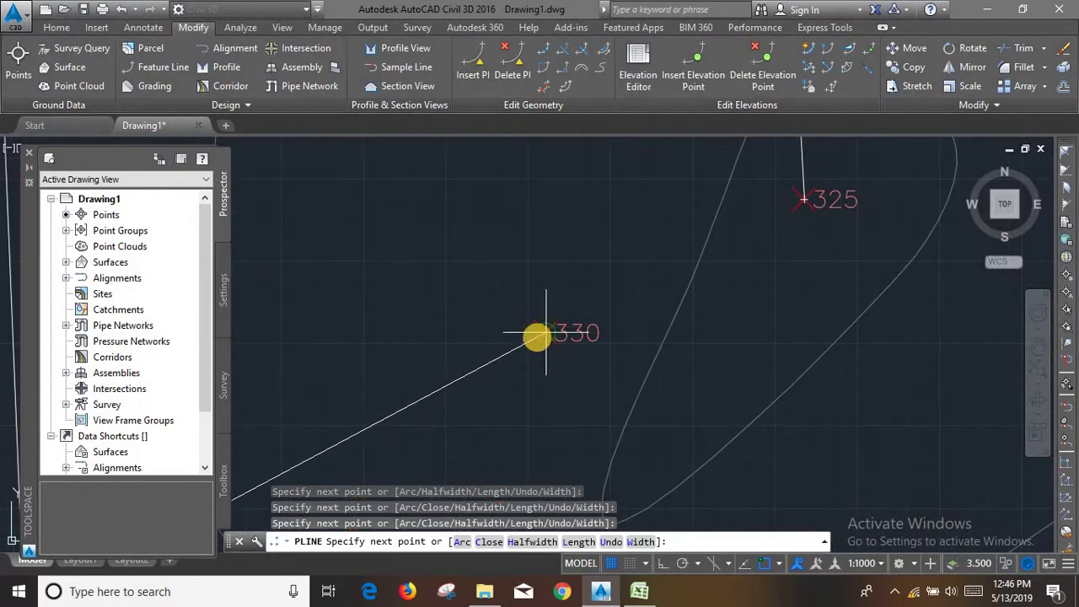
left_click(537, 336)
scroll(522, 333, "down", 2)
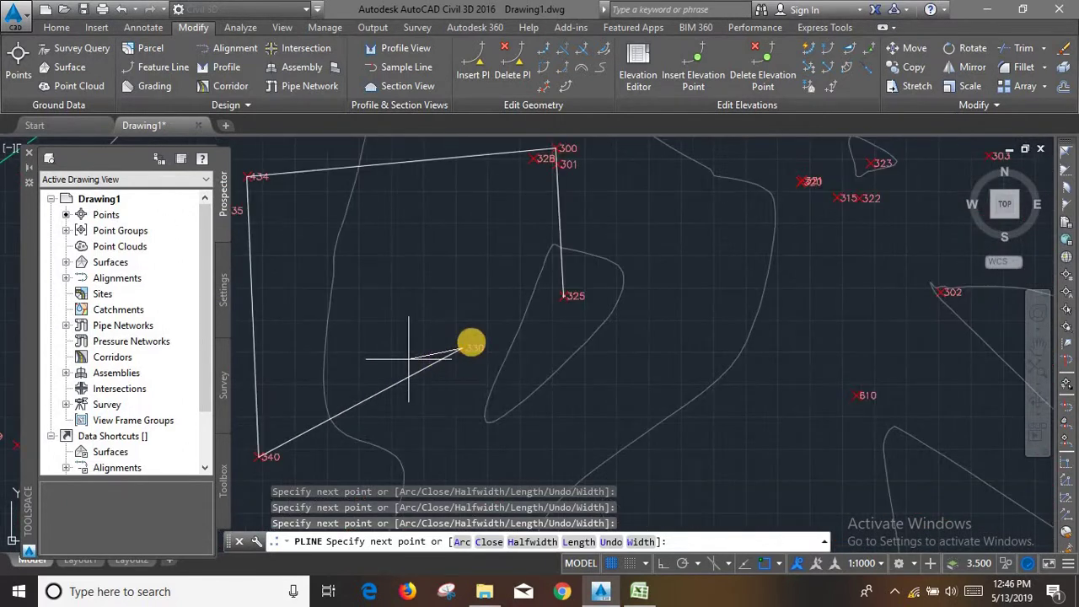
scroll(537, 314, "up", 2)
scroll(529, 316, "up", 2)
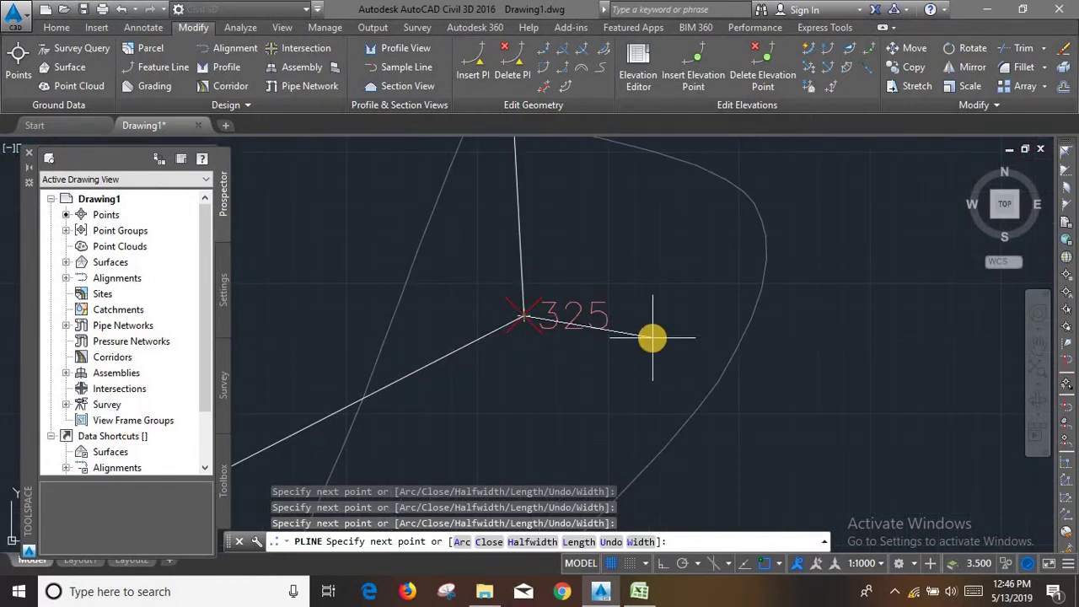
key("Return")
scroll(652, 338, "down", 5)
scroll(656, 337, "up", 2)
scroll(621, 354, "up", 1)
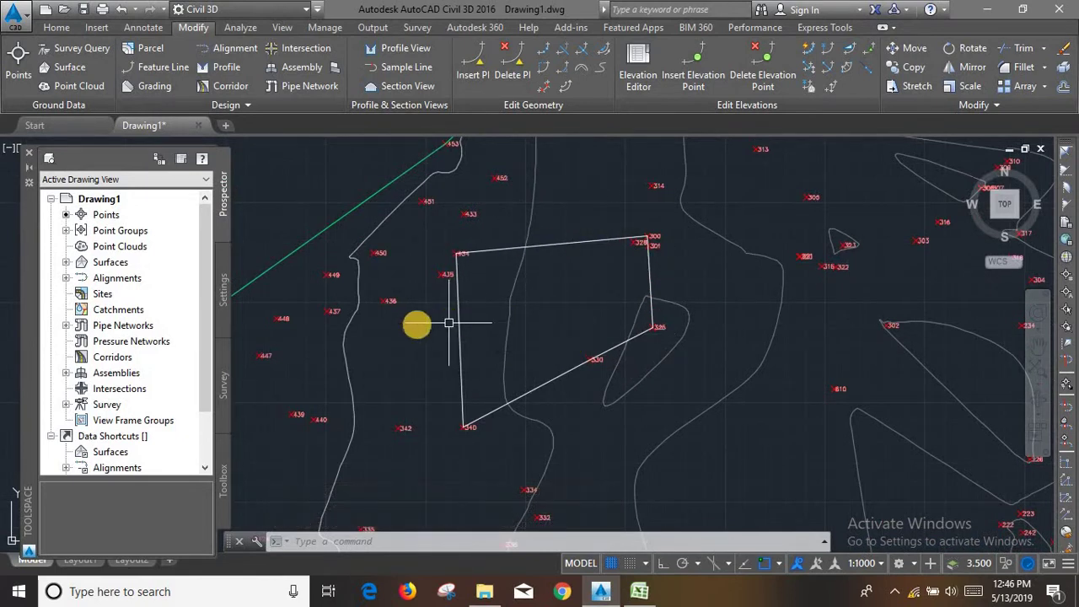
scroll(419, 329, "down", 2)
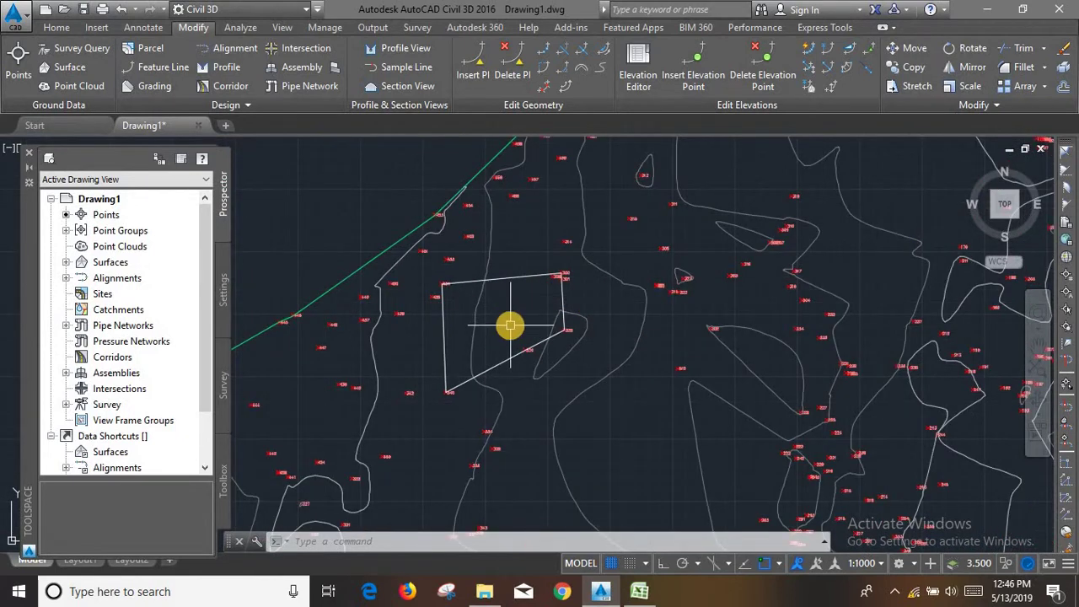
scroll(540, 303, "up", 2)
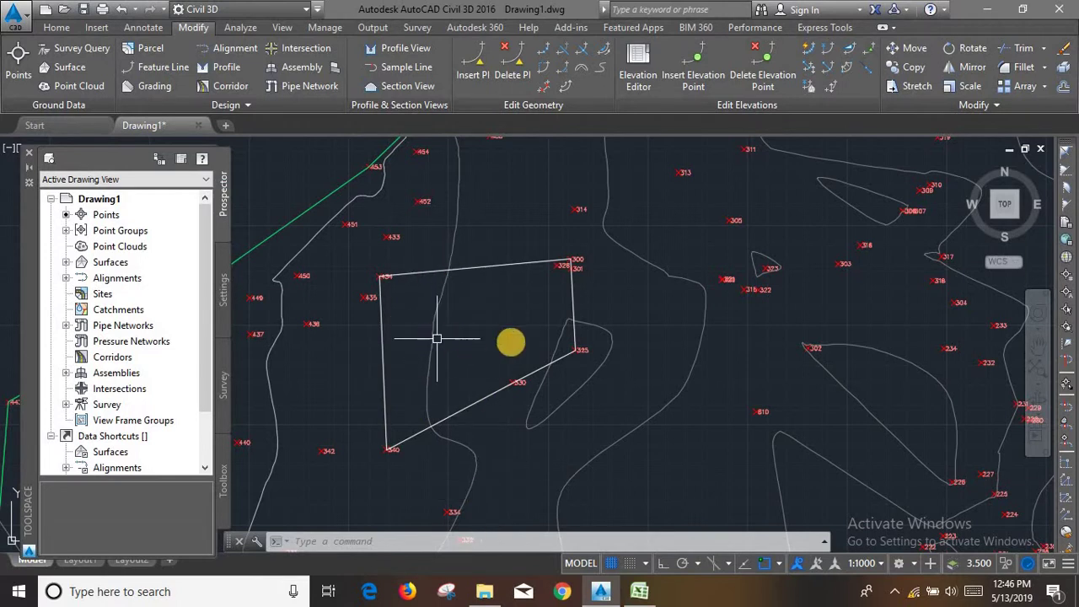
scroll(574, 336, "up", 5)
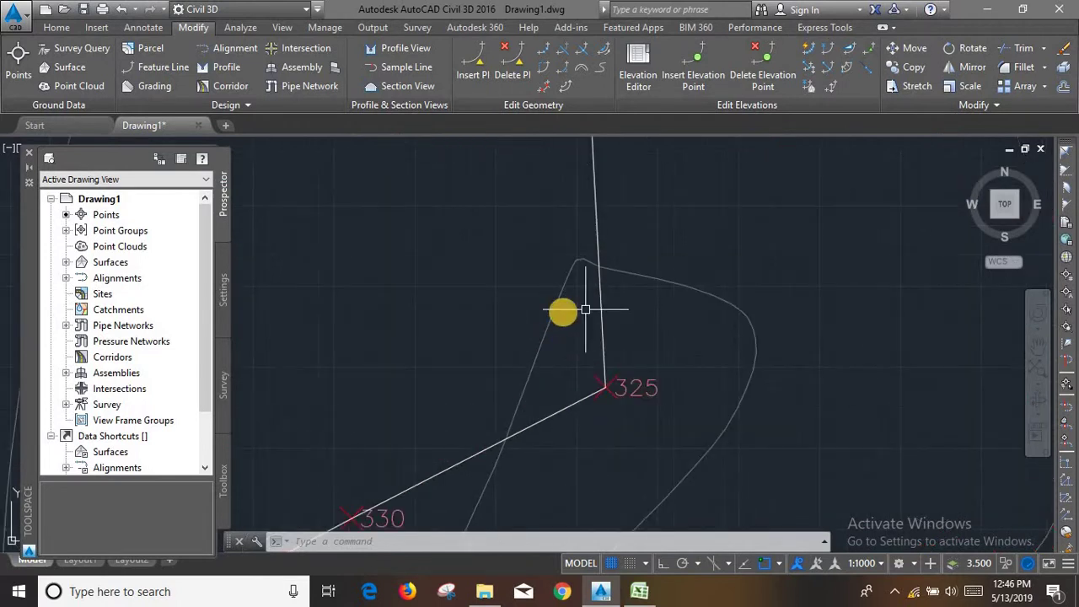
scroll(540, 295, "down", 6)
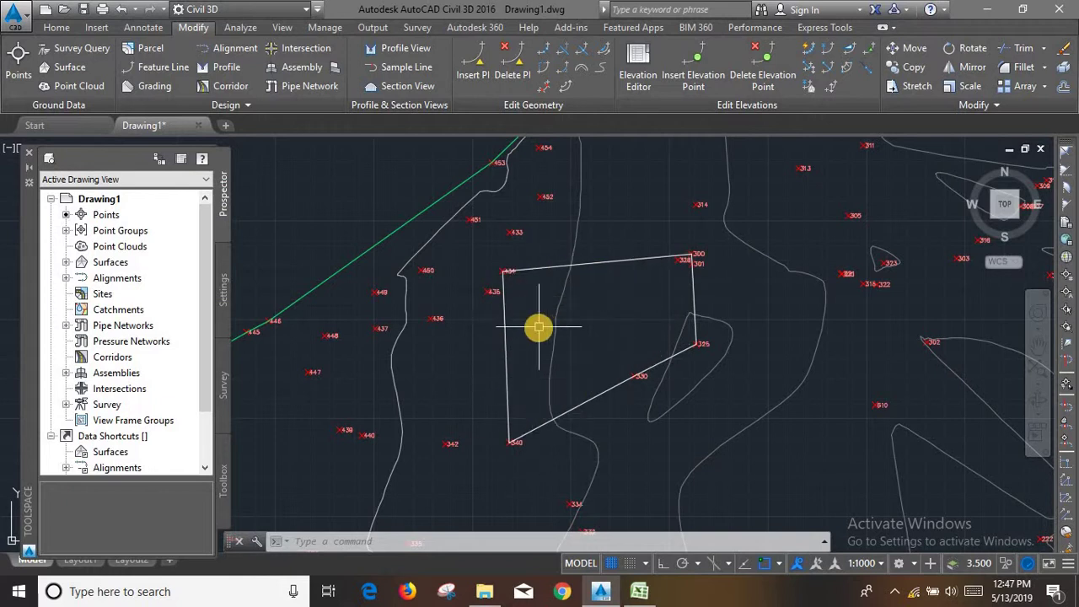
mouse_move(538, 328)
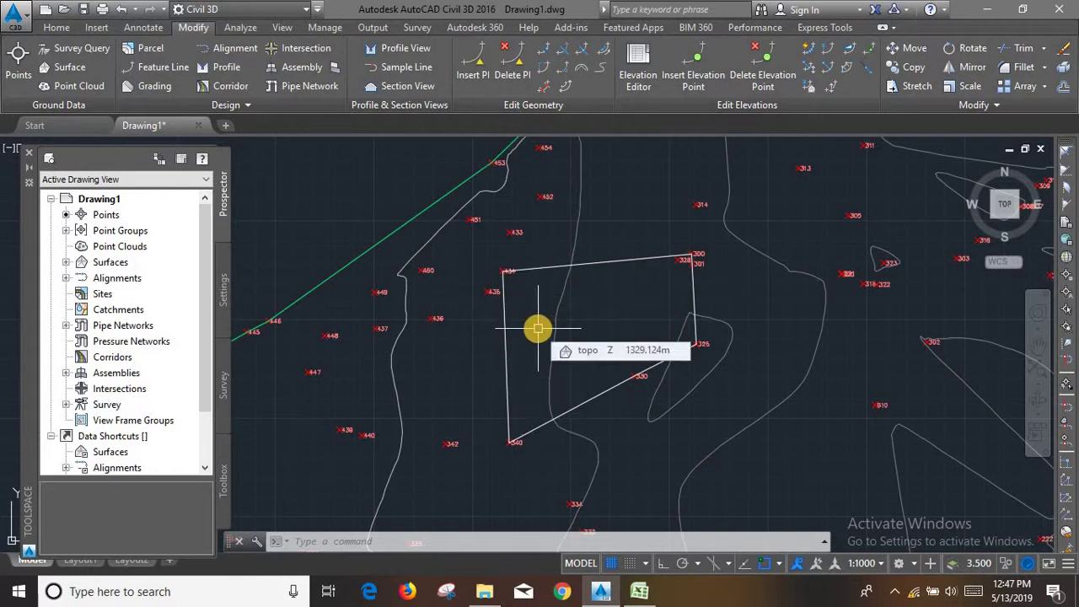
- Start the WIPEOUT command from the 'wip' autocomplete suggestion
type("wip")
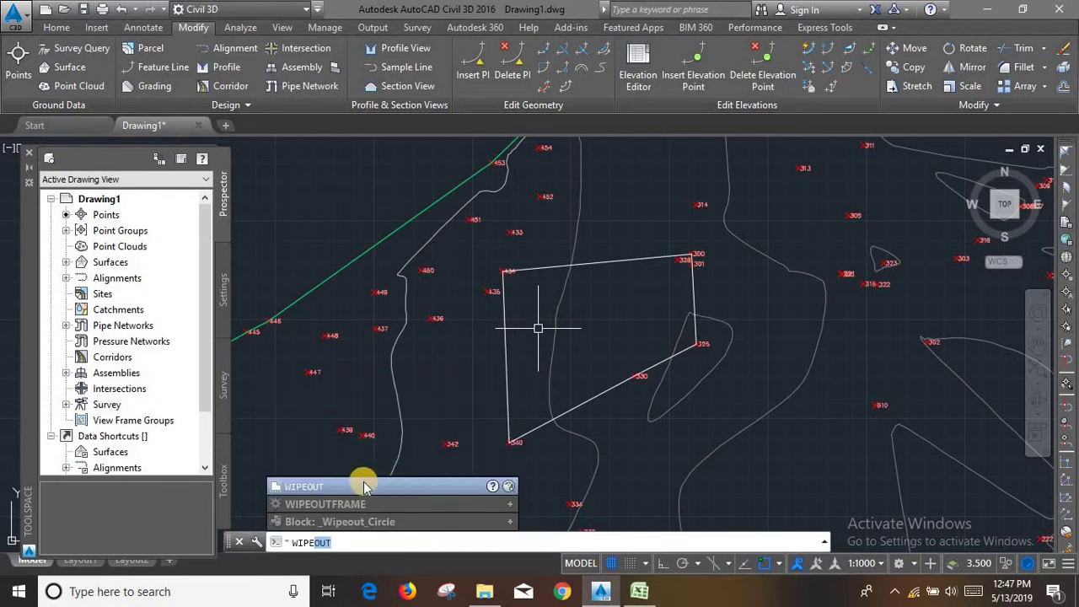
left_click(365, 486)
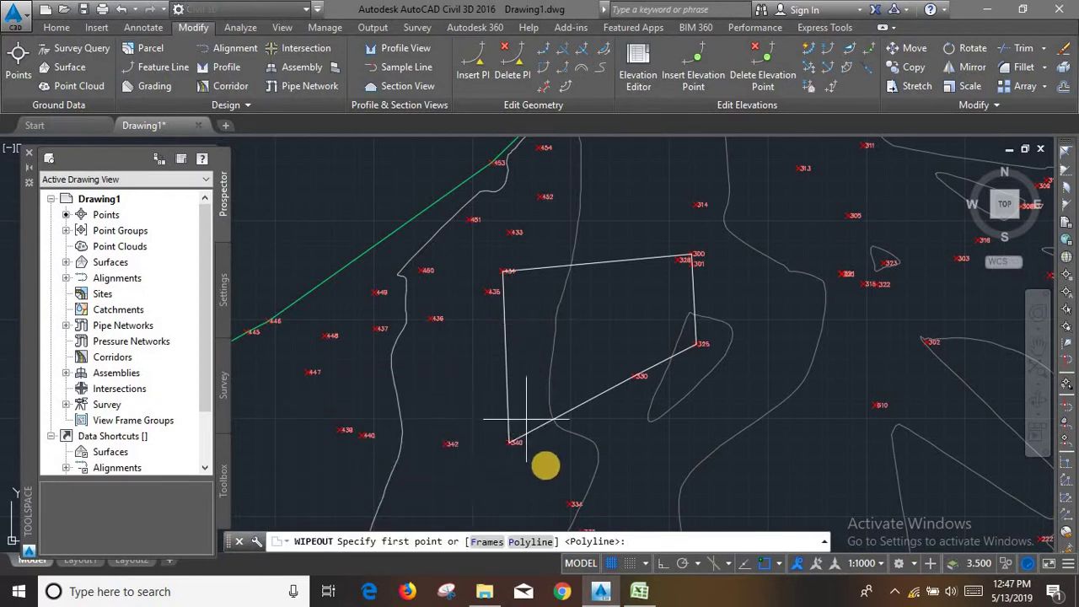
scroll(547, 464, "up", 2)
scroll(488, 431, "up", 4)
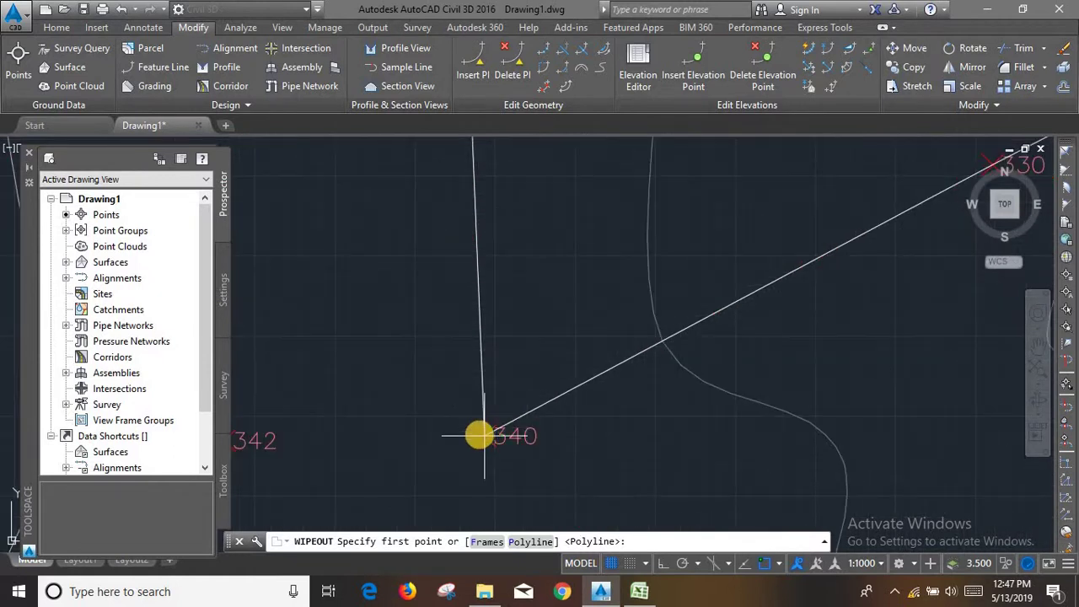
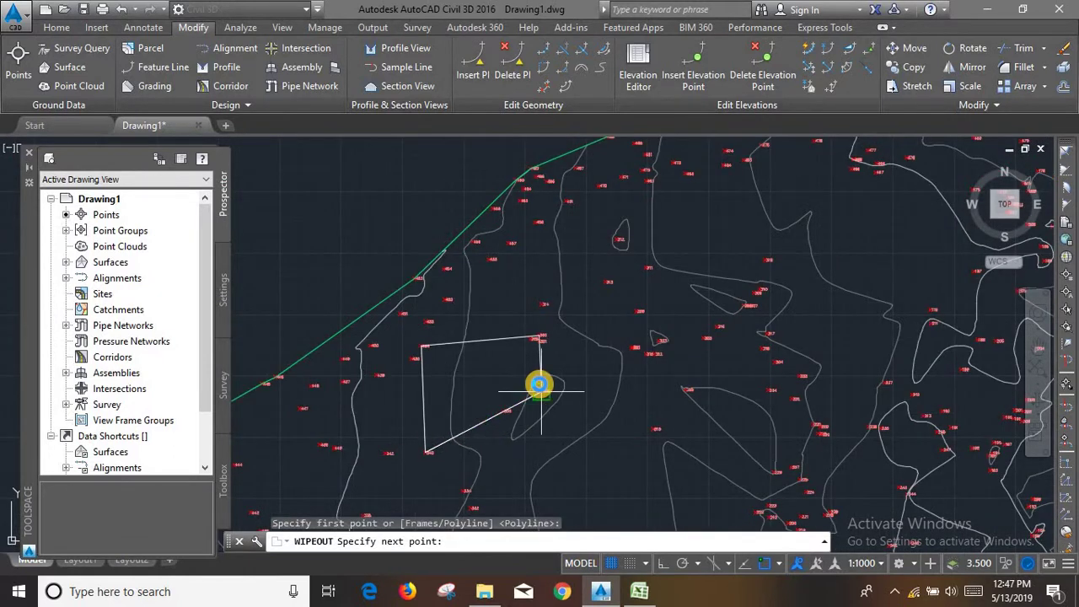
- Add wipeout corners at points 300 and 434, then close the four-sided outline
scroll(540, 396, "up", 5)
left_click(548, 442)
scroll(575, 447, "down", 4)
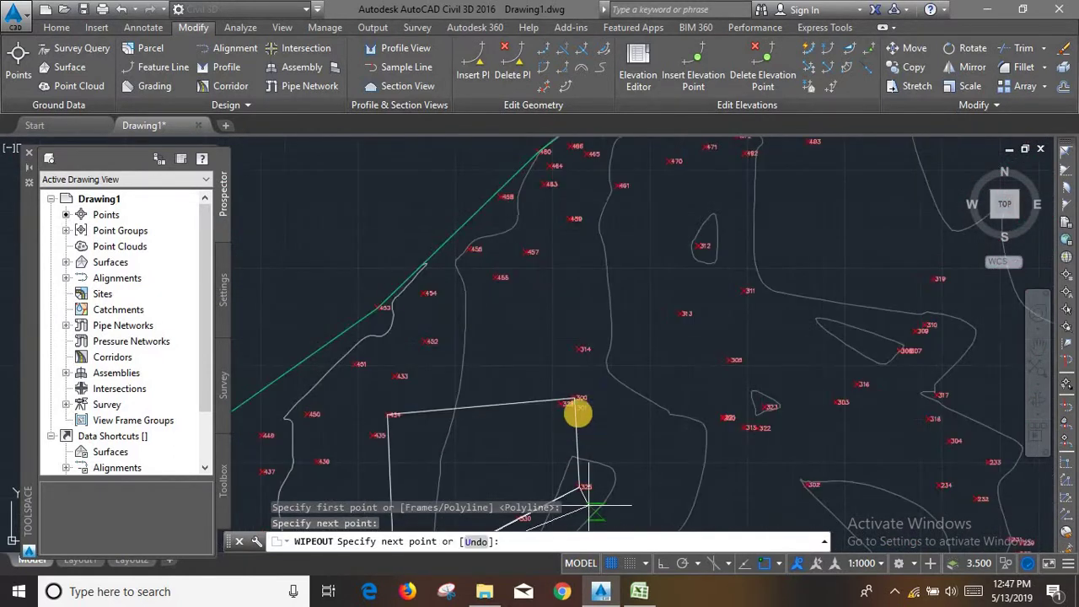
scroll(554, 374, "down", 4)
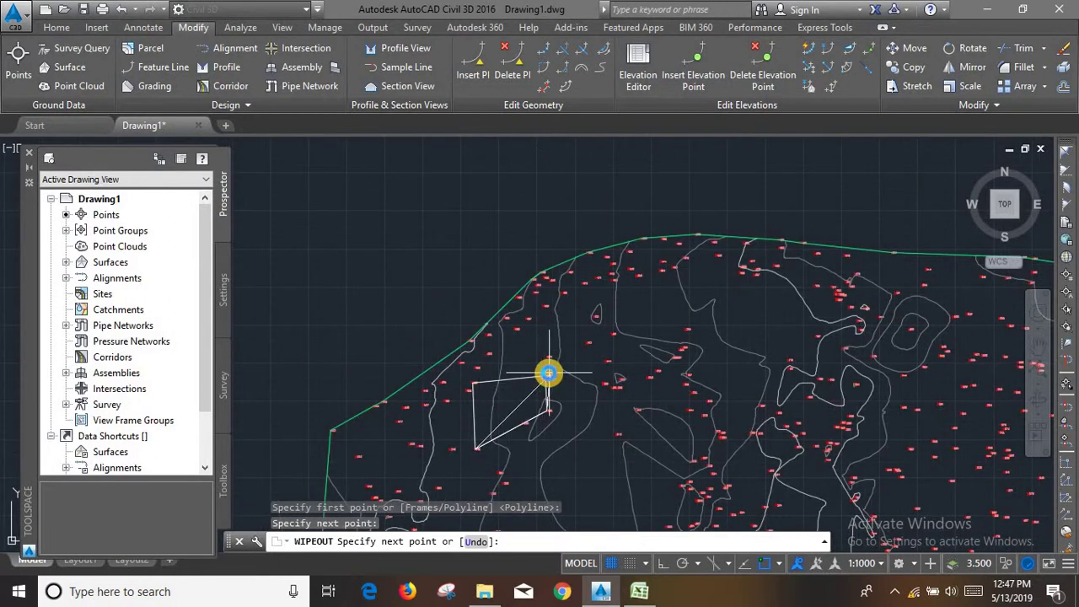
scroll(548, 374, "up", 4)
left_click(528, 397)
scroll(639, 339, "down", 2)
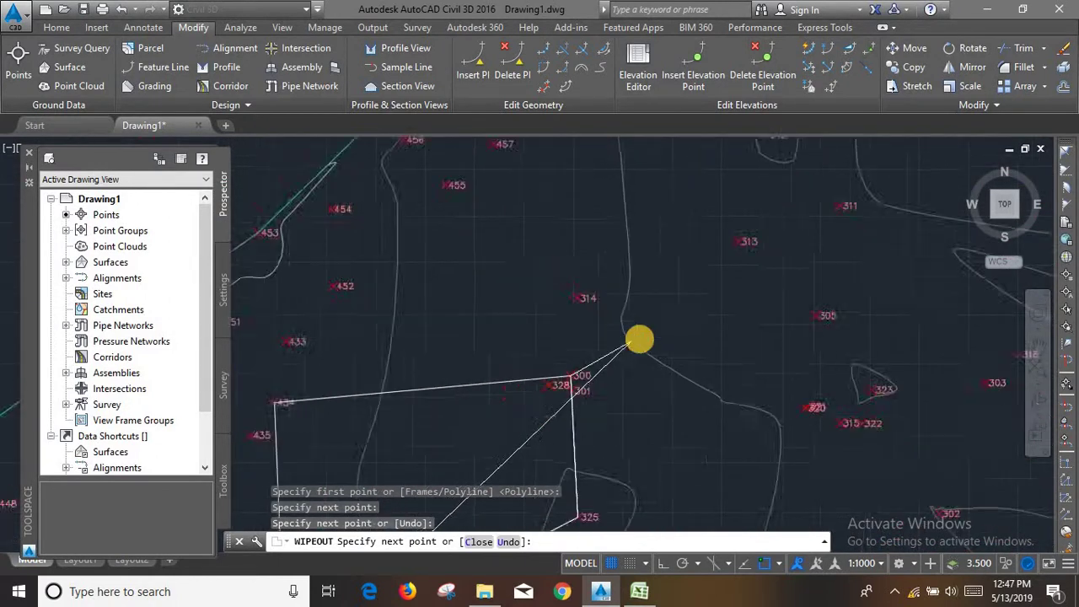
scroll(639, 340, "down", 4)
scroll(547, 356, "up", 3)
scroll(590, 352, "up", 2)
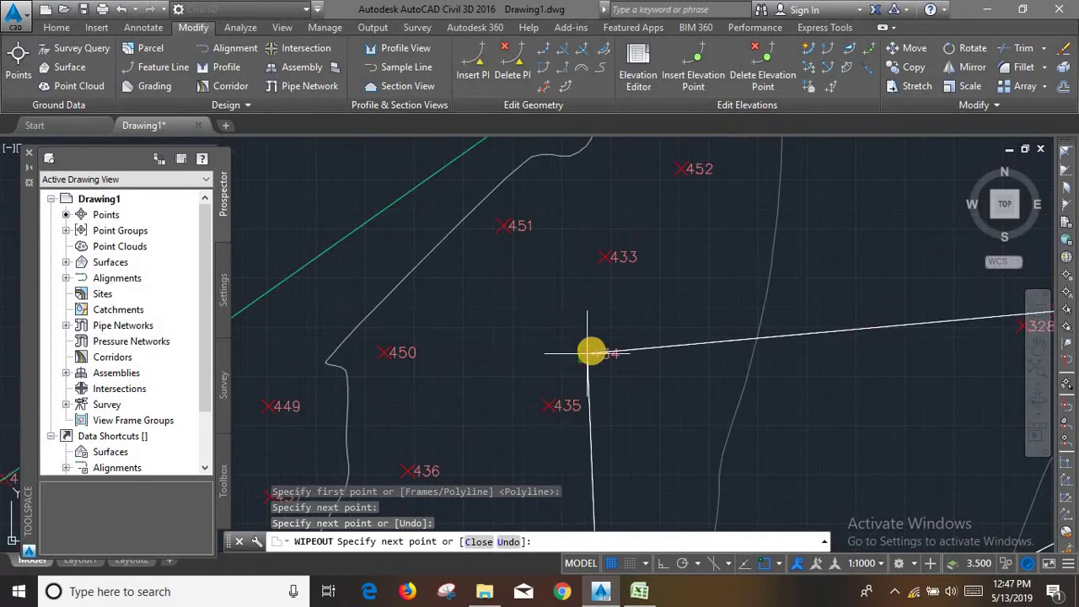
left_click(590, 352)
scroll(385, 284, "down", 5)
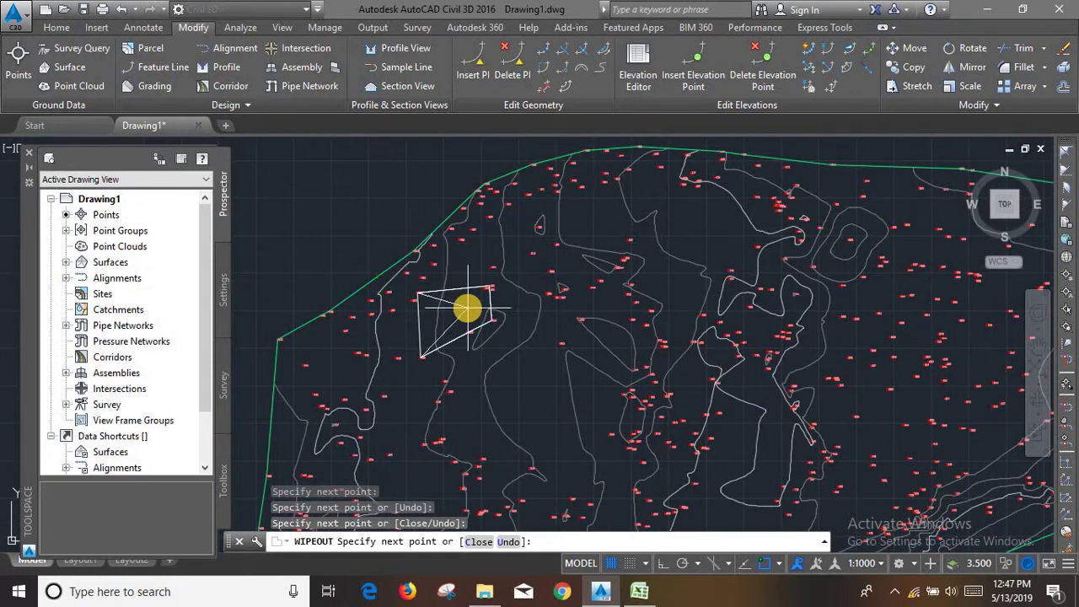
key("Return")
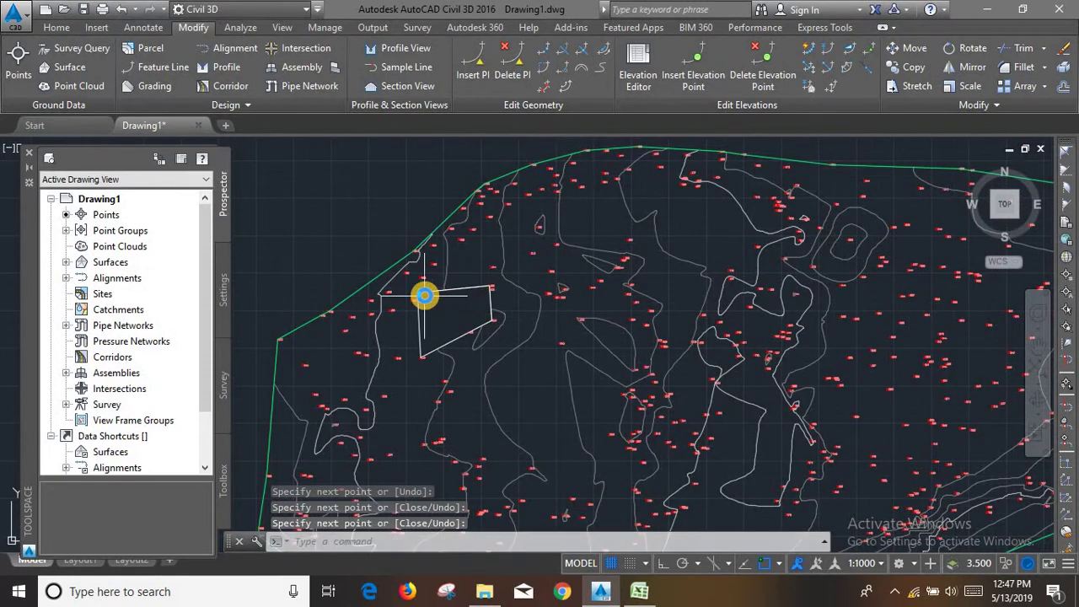
scroll(447, 287, "up", 3)
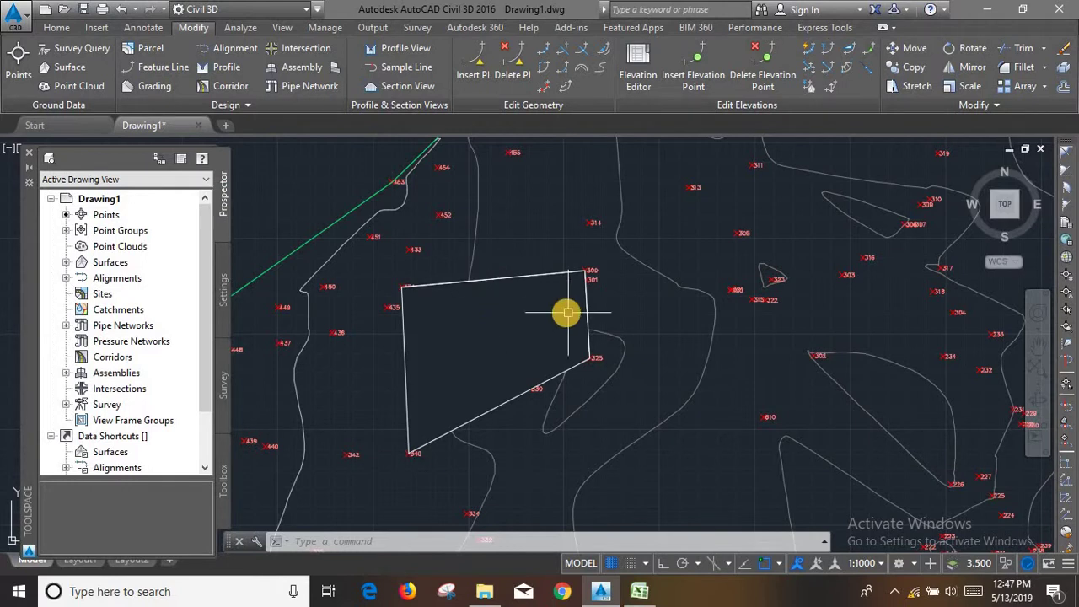
scroll(565, 311, "down", 1)
scroll(588, 299, "down", 2)
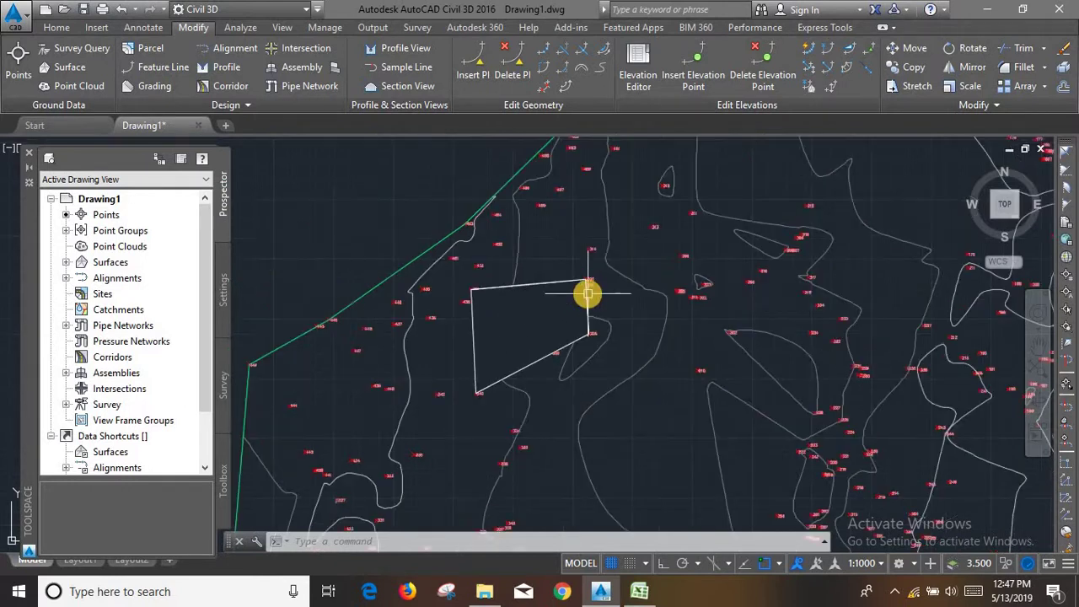
scroll(628, 295, "down", 2)
scroll(624, 289, "up", 3)
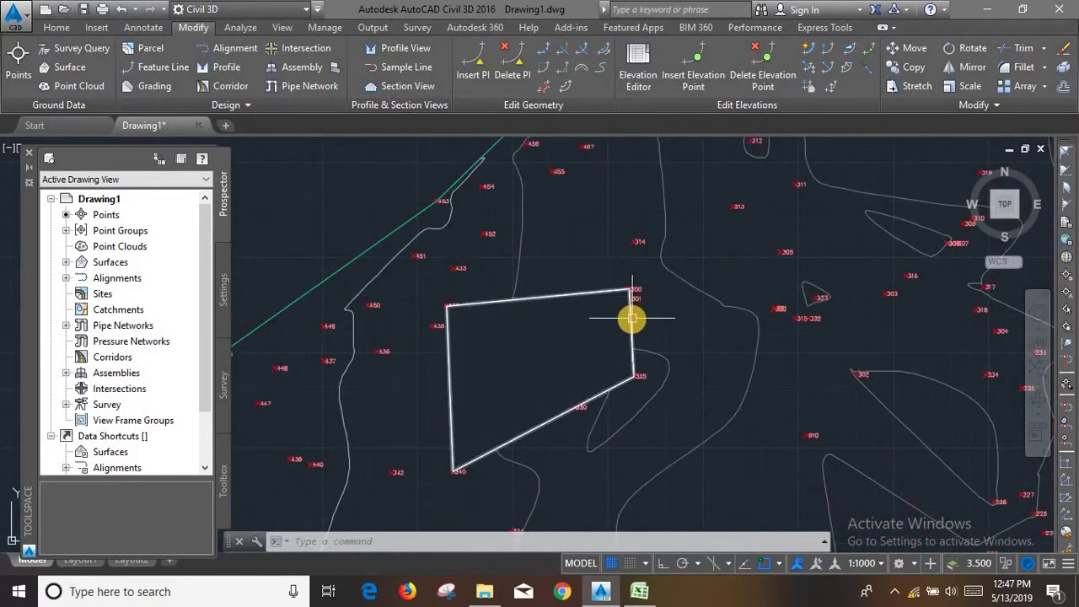
scroll(624, 320, "down", 2)
scroll(655, 320, "up", 2)
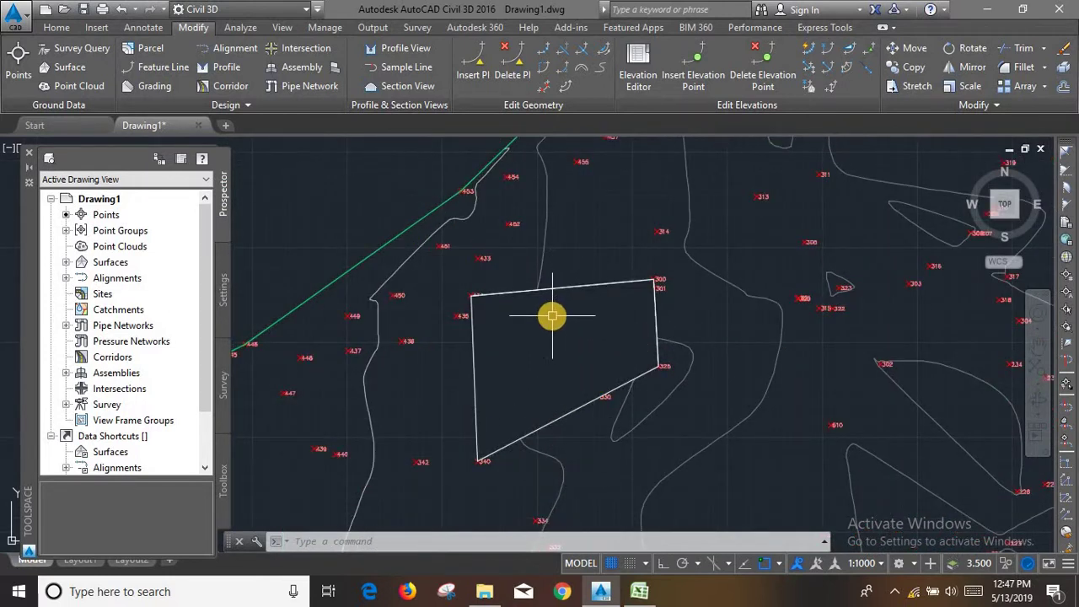
type("H")
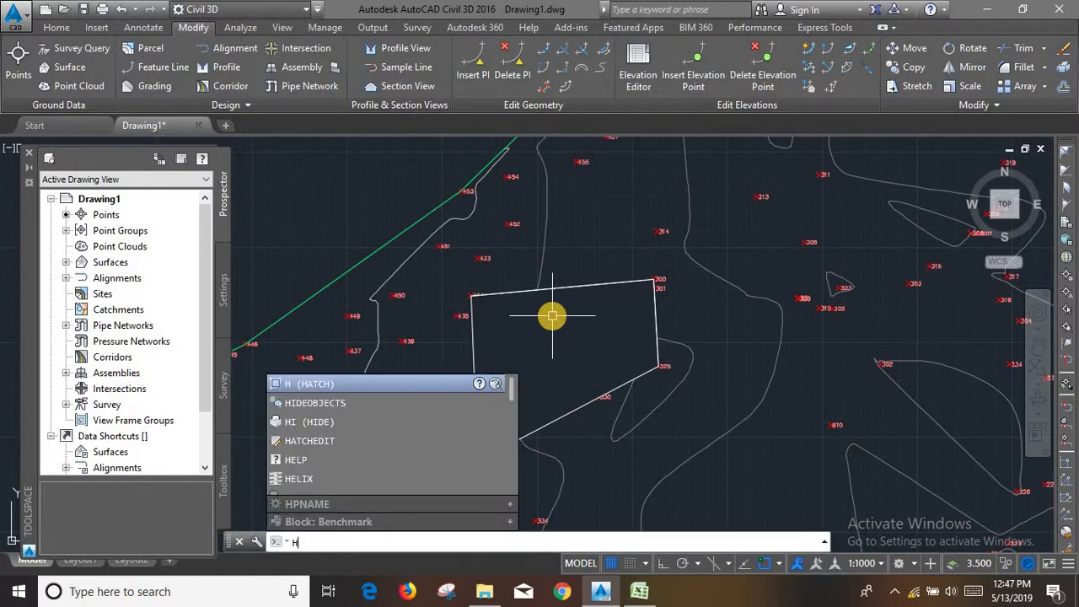
key("Return")
left_click(529, 325)
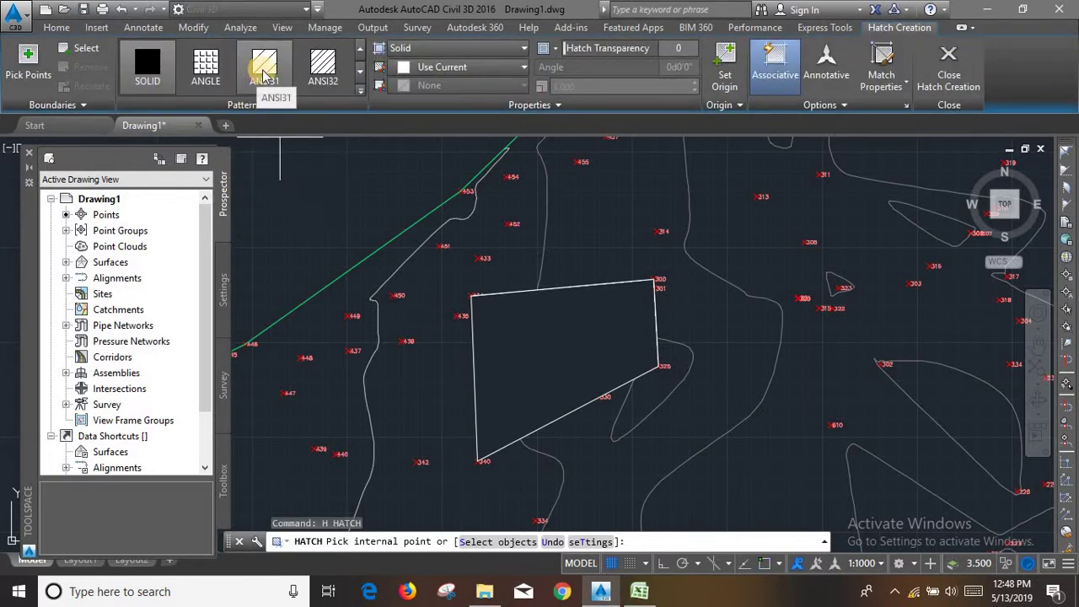
left_click(265, 76)
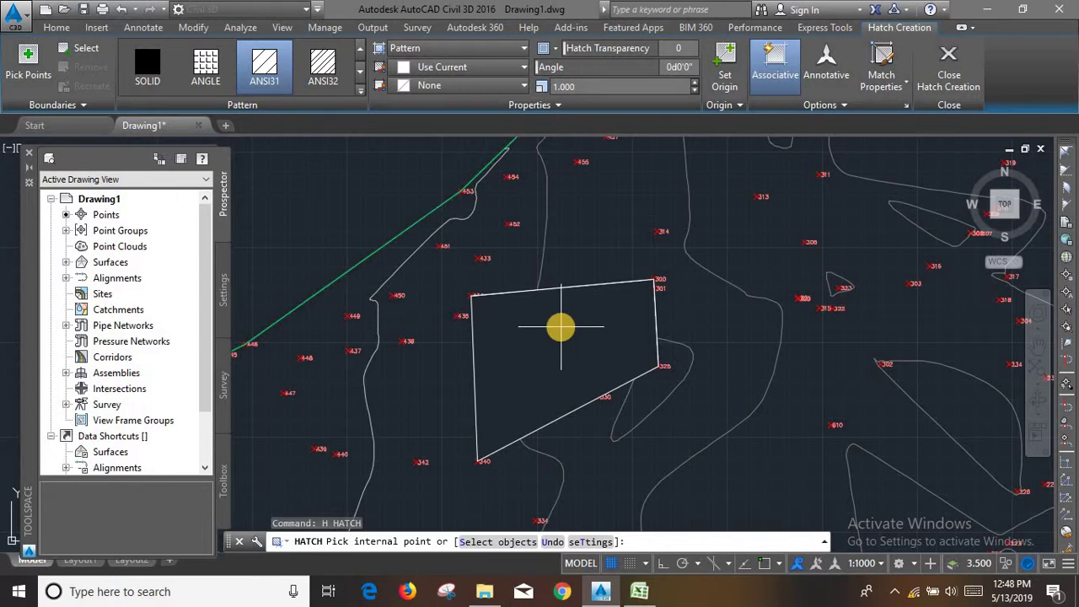
key("Escape")
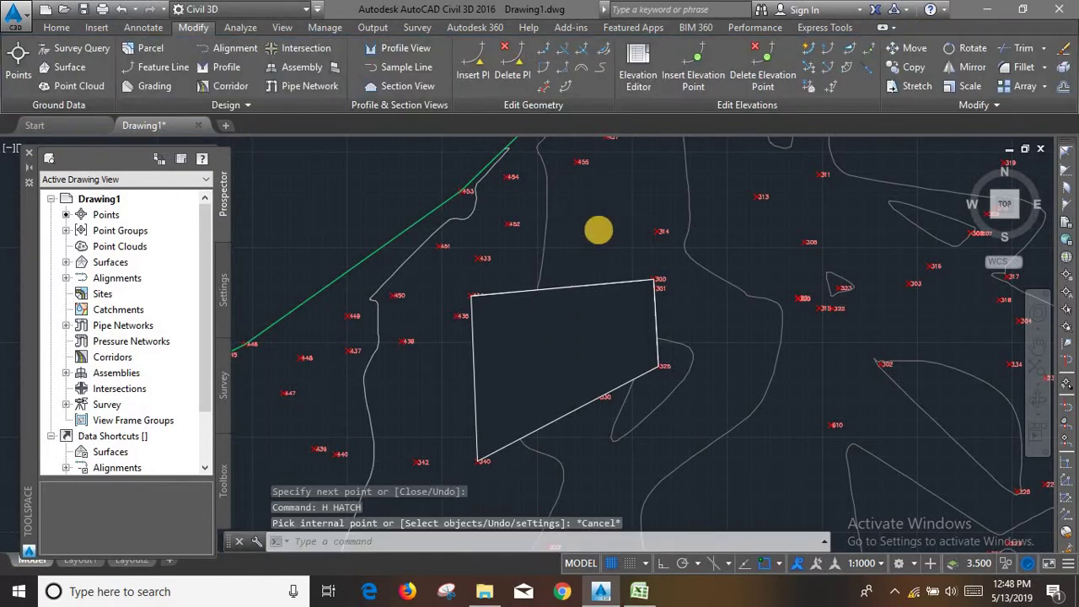
middle_click_drag(596, 233, 605, 206)
- Move the quadrilateral from its corner near point 340 into empty space left of the boundary
left_click(603, 257)
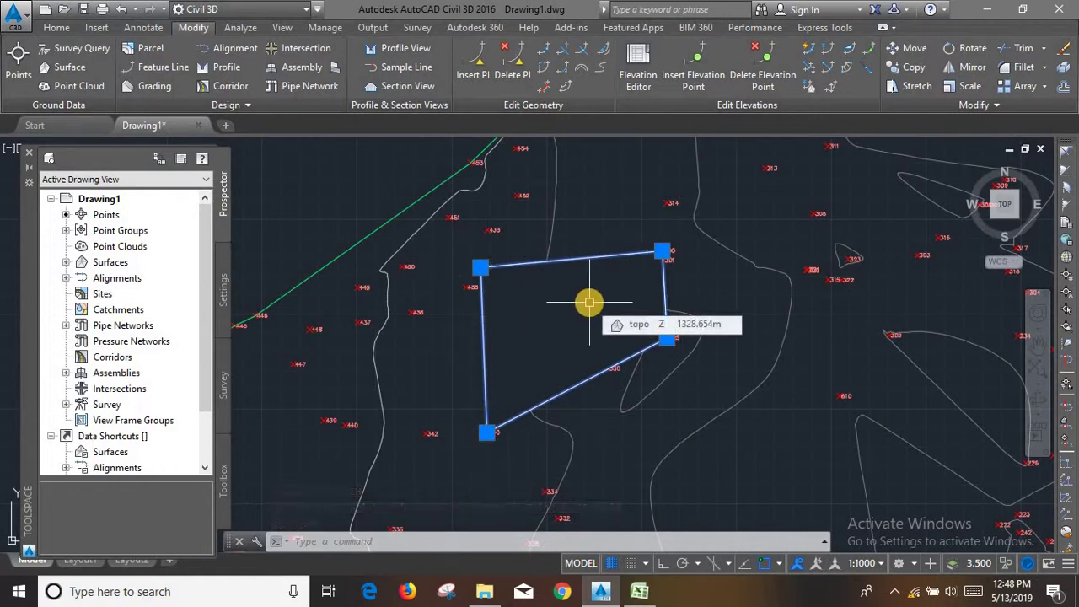
type("m")
key("Return")
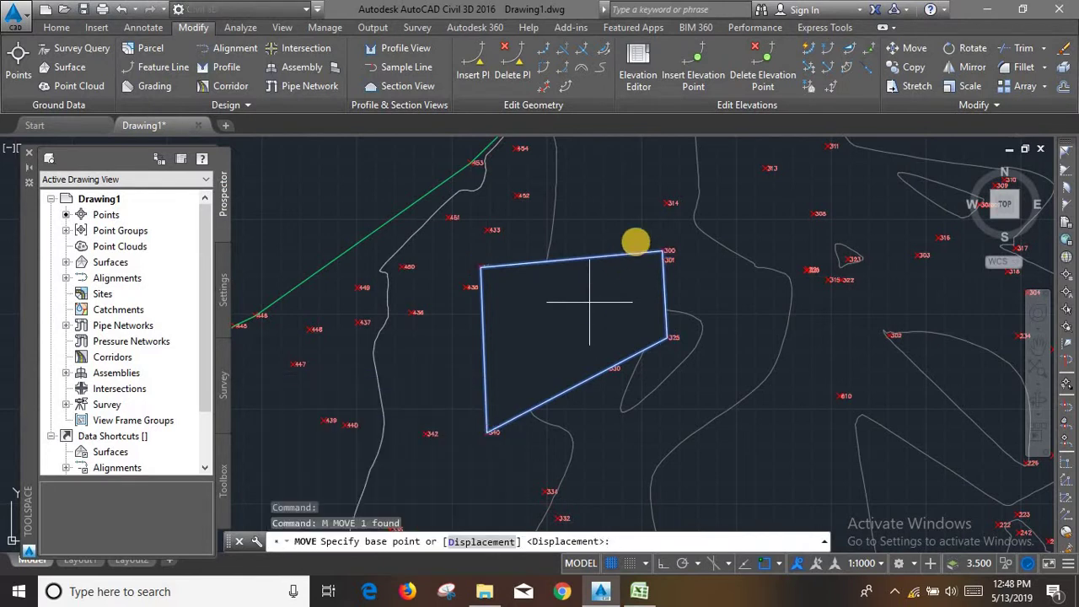
scroll(636, 244, "down", 2)
scroll(542, 352, "up", 4)
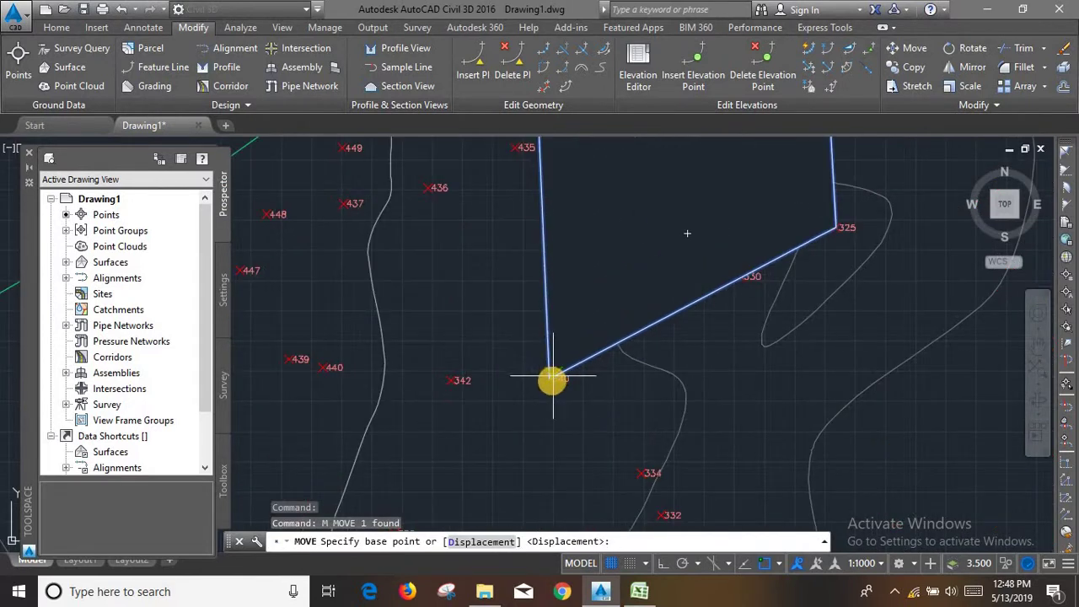
scroll(549, 382, "down", 2)
left_click(756, 261)
scroll(756, 260, "down", 4)
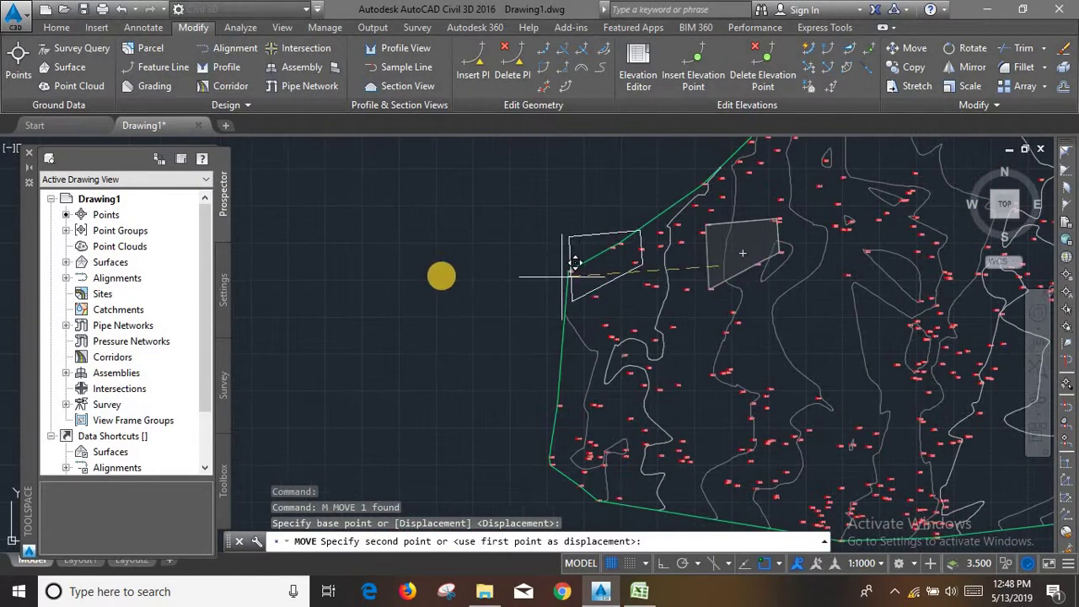
left_click(433, 275)
scroll(447, 206, "up", 3)
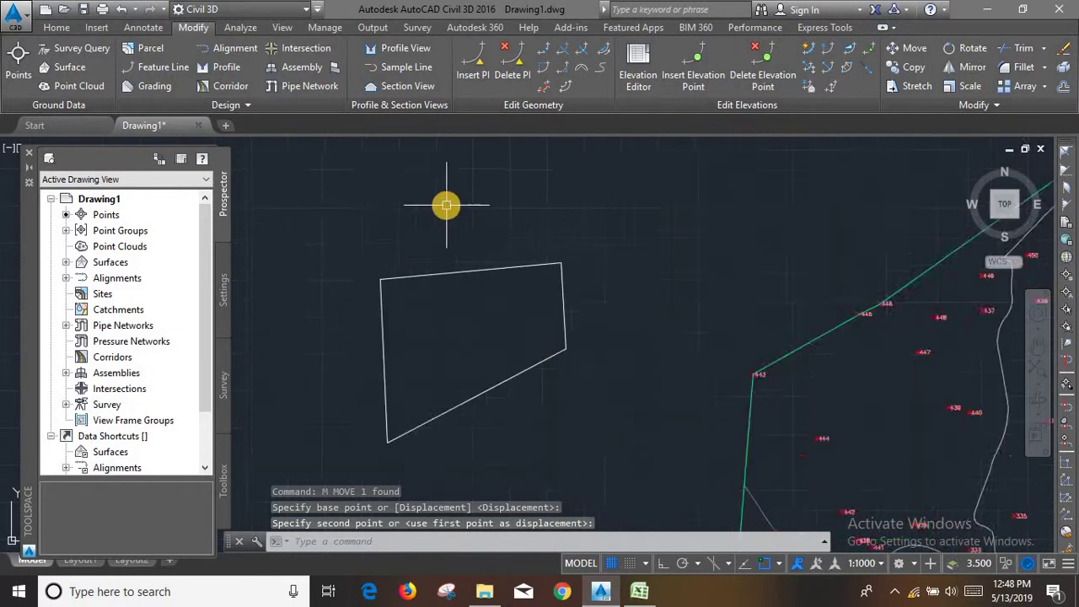
scroll(463, 309, "down", 1)
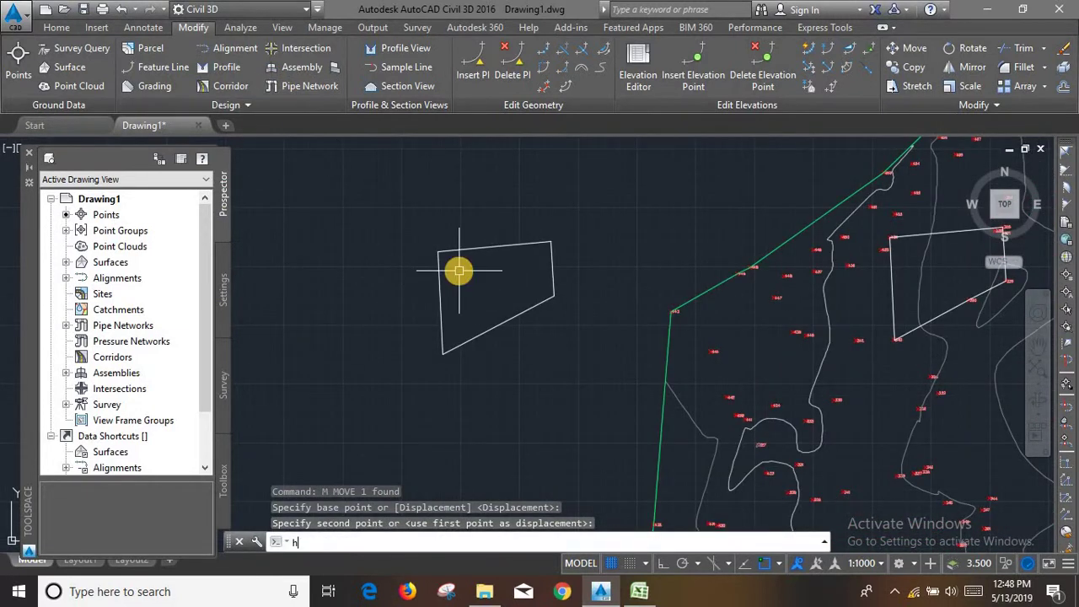
- Hatch the inside of the moved outline with ANSI31 diagonal lines
type("h")
key("Return")
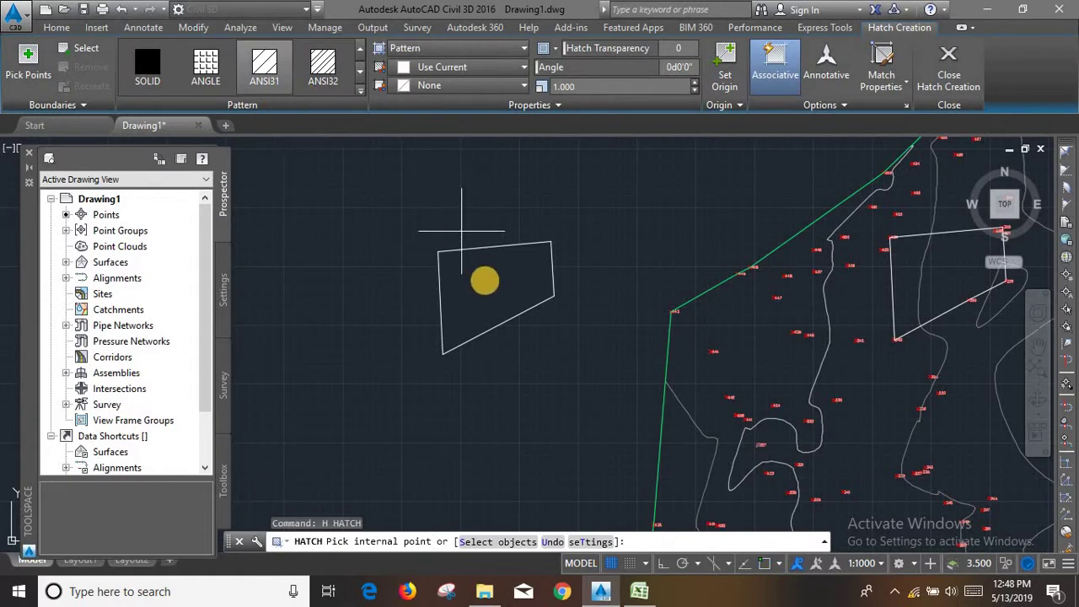
left_click(485, 280)
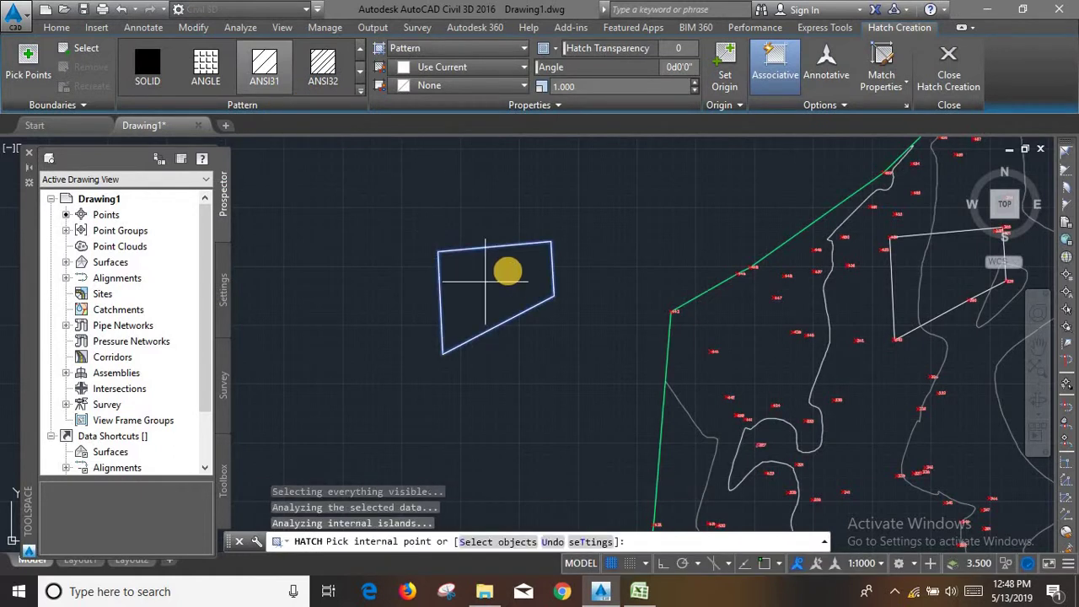
left_click(496, 285)
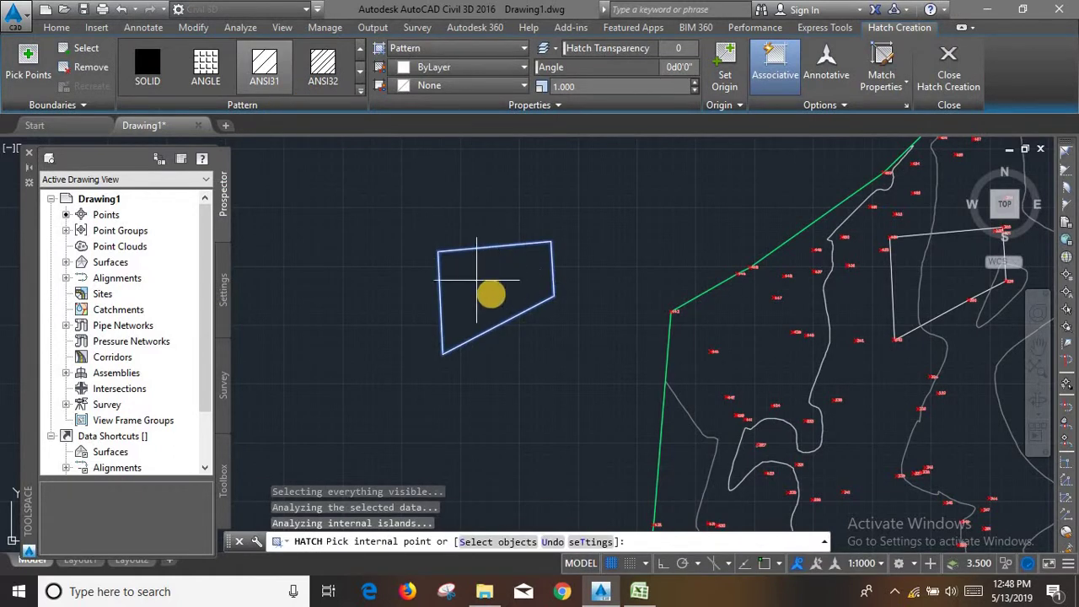
key("Return")
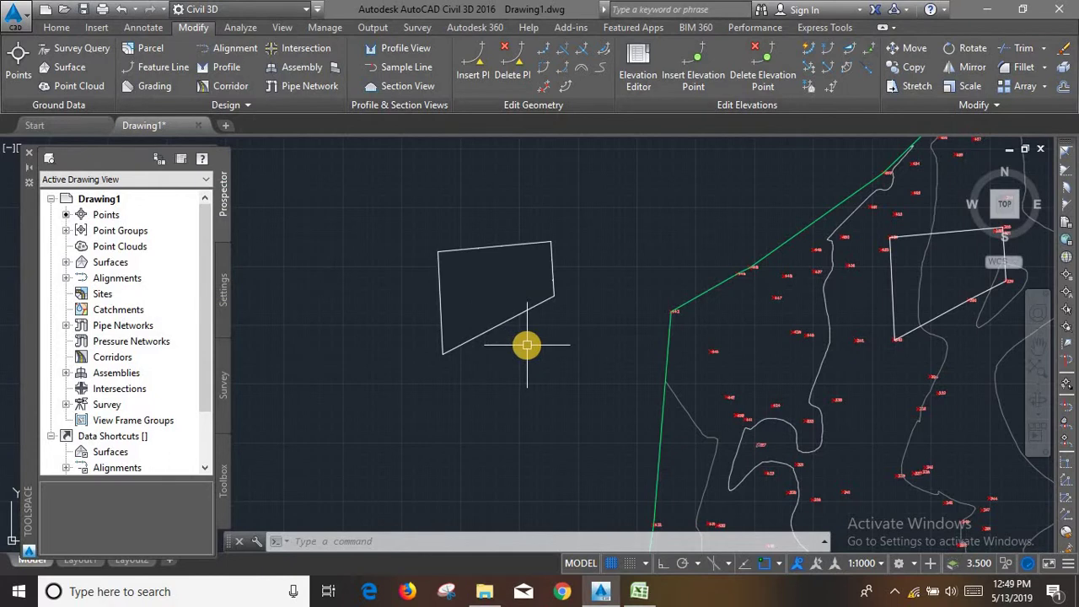
scroll(527, 226, "up", 2)
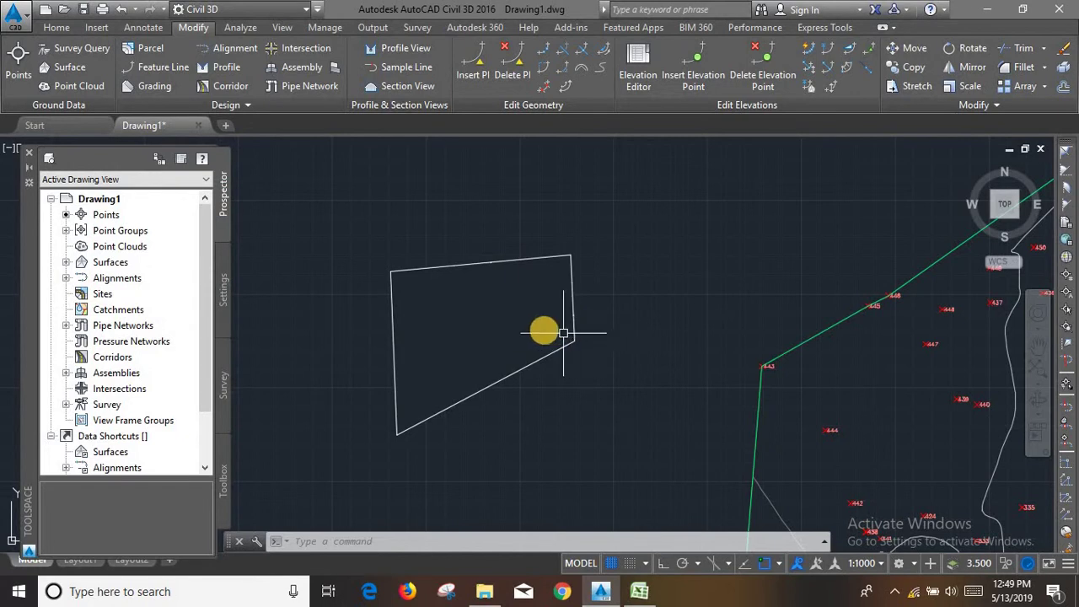
- Bring the hatch to the front of the draw order
left_click(503, 322)
left_click(503, 322)
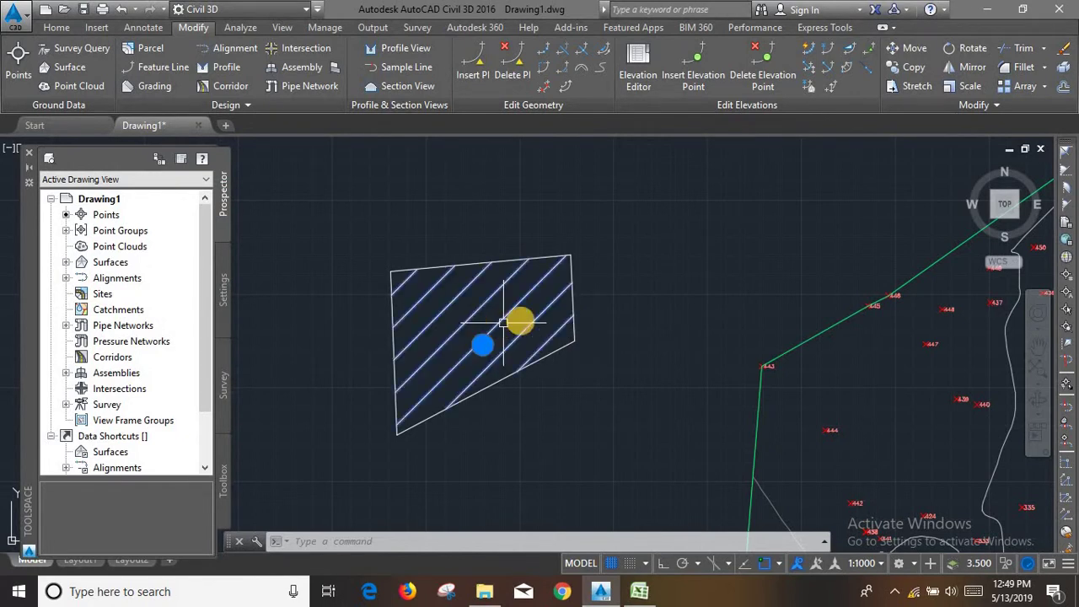
right_click(607, 221)
mouse_move(666, 320)
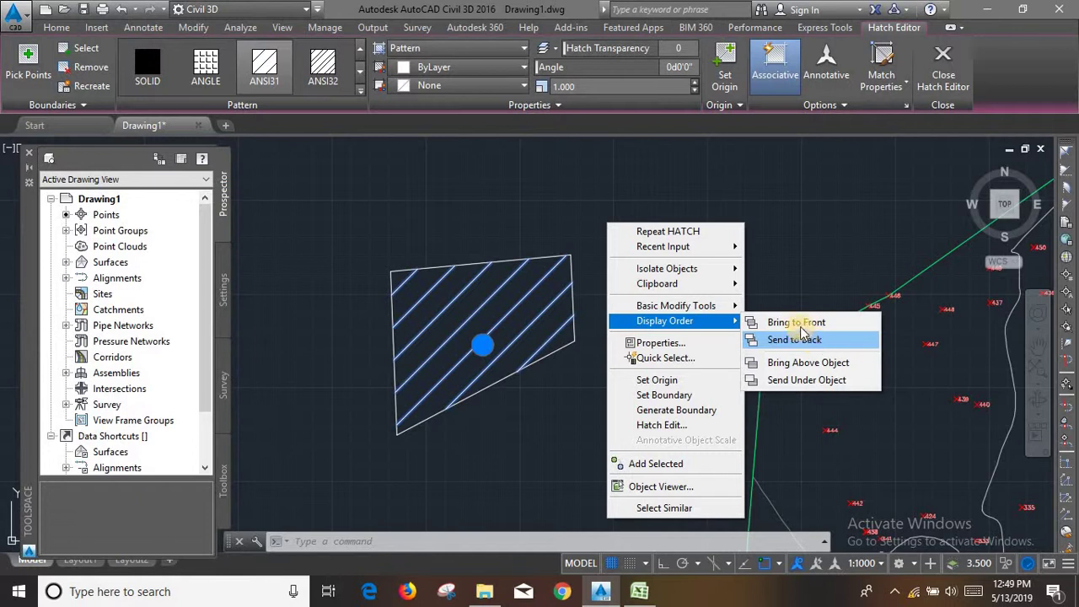
left_click(807, 325)
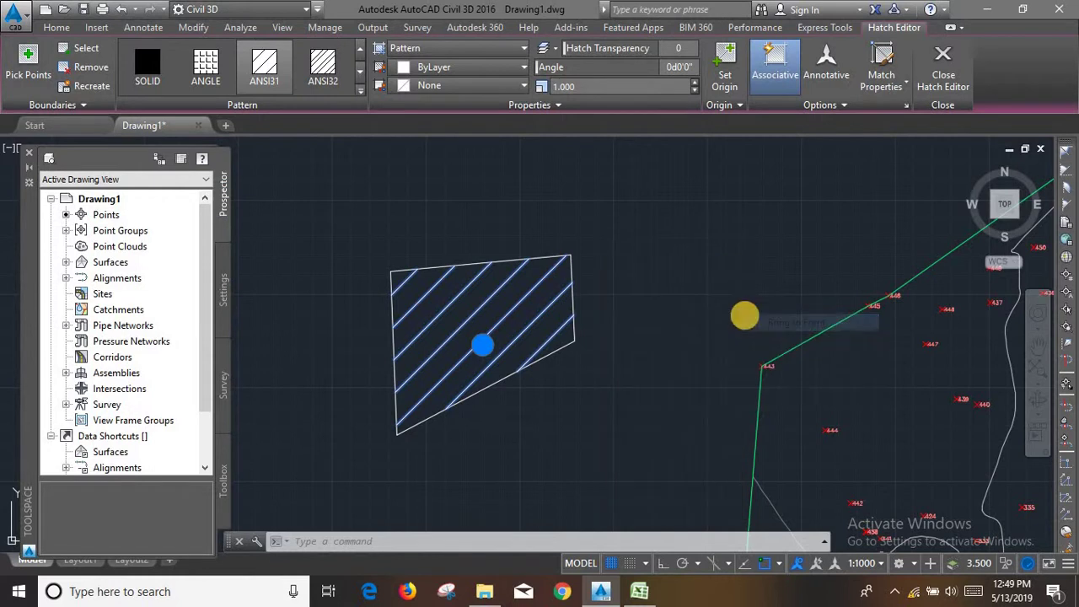
key("Escape")
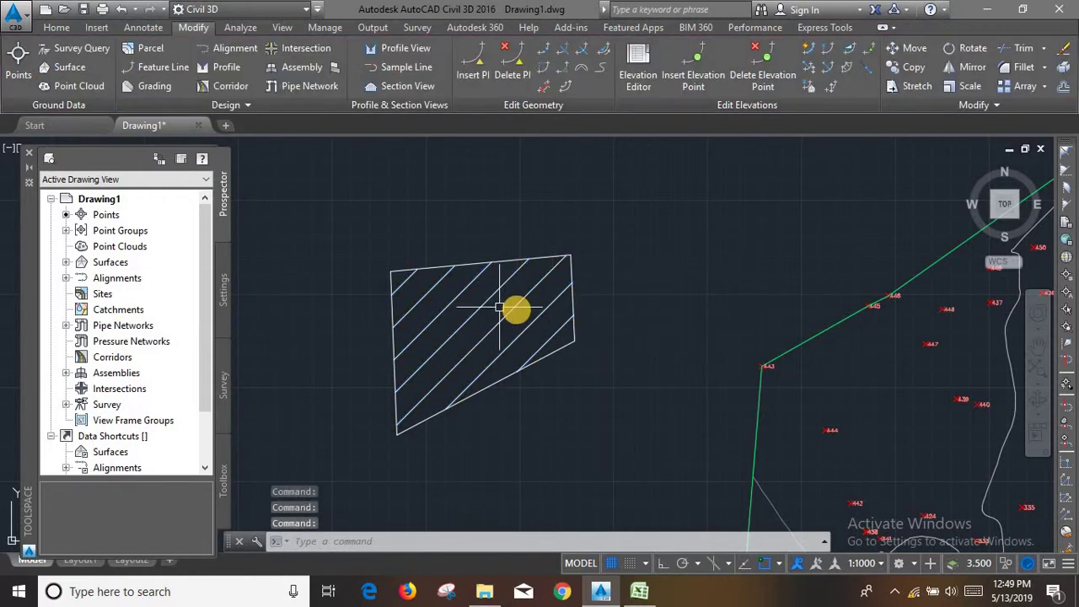
- Select the hatch and its boundary with a crossing window
scroll(597, 273, "down", 4)
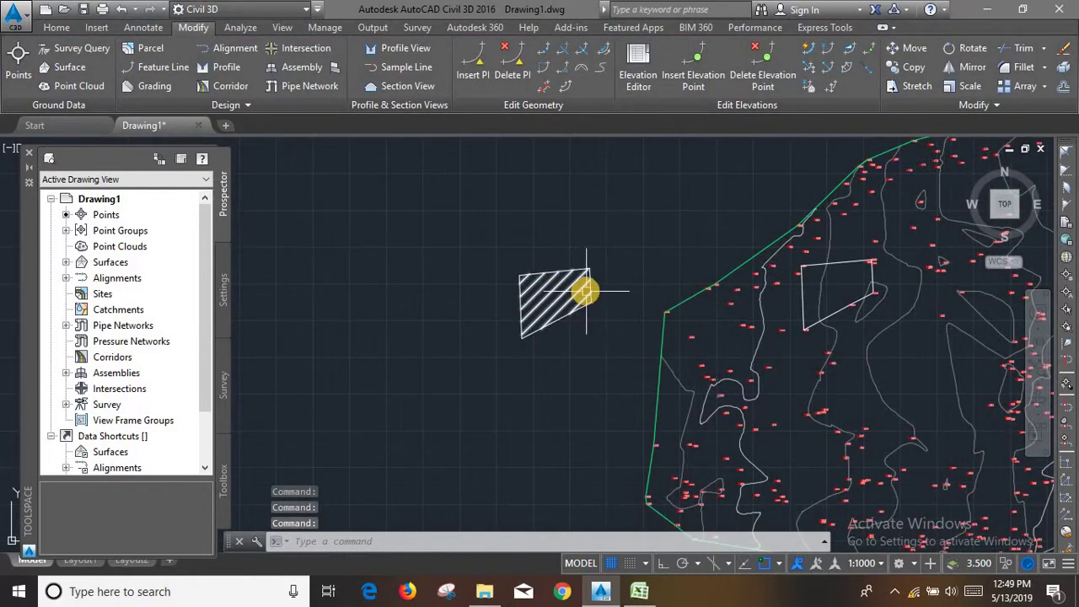
scroll(592, 278, "up", 4)
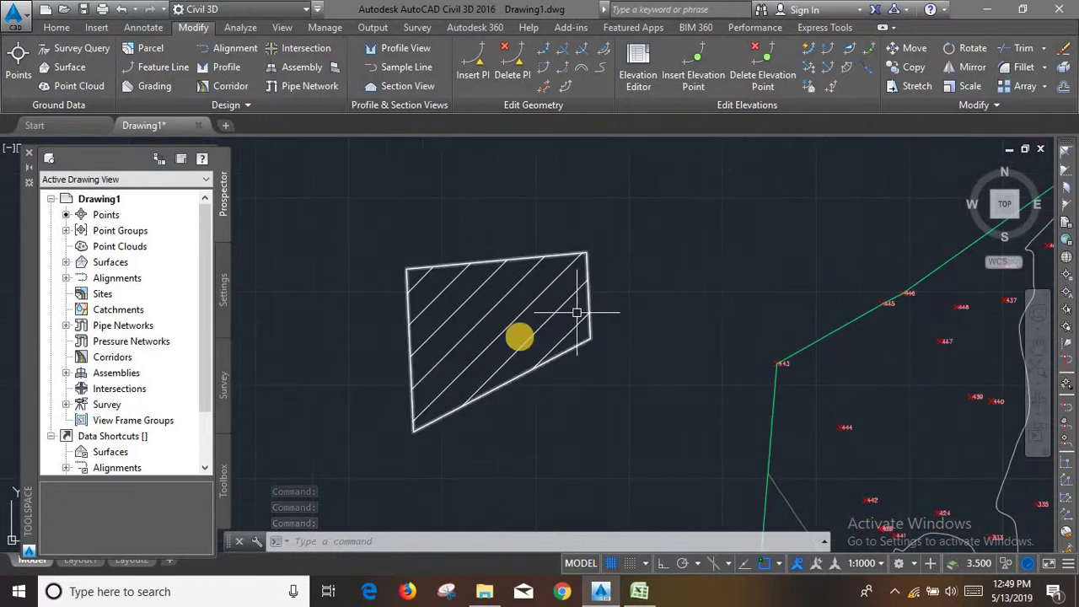
scroll(516, 324, "down", 4)
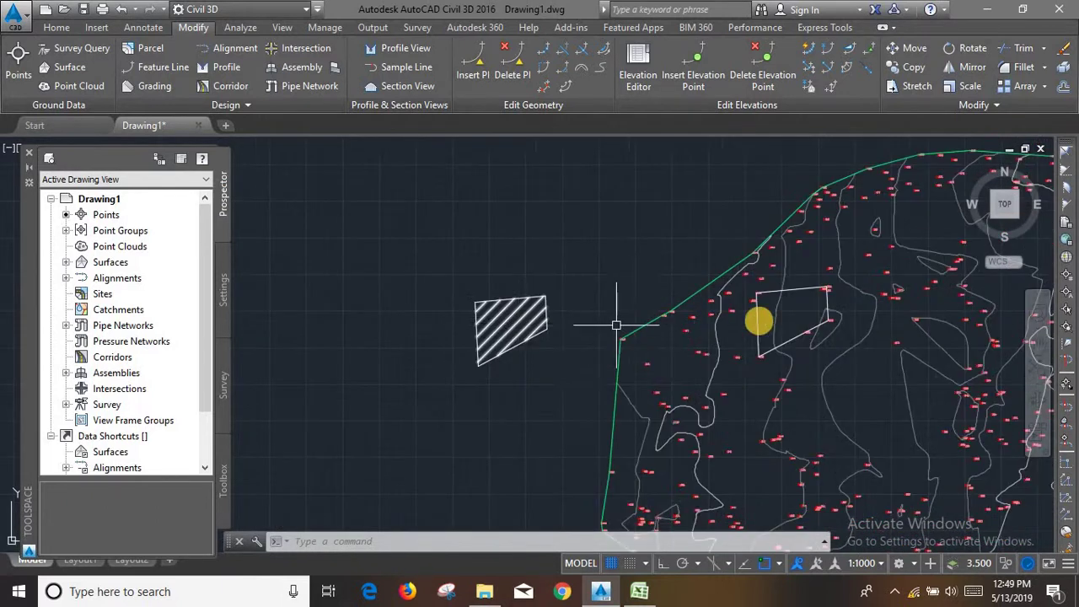
scroll(491, 280, "up", 2)
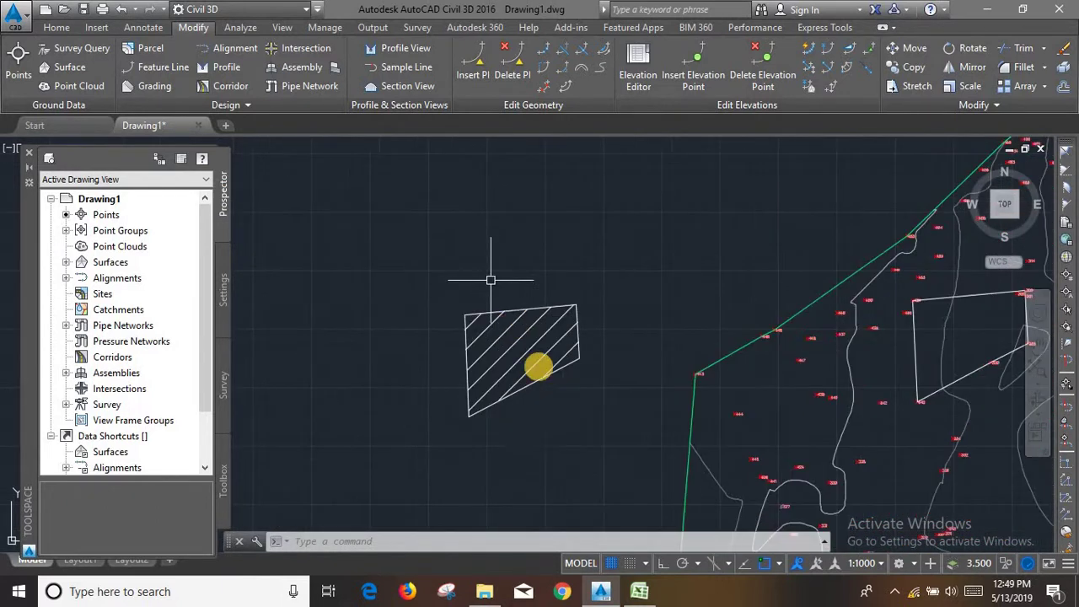
left_click(592, 430)
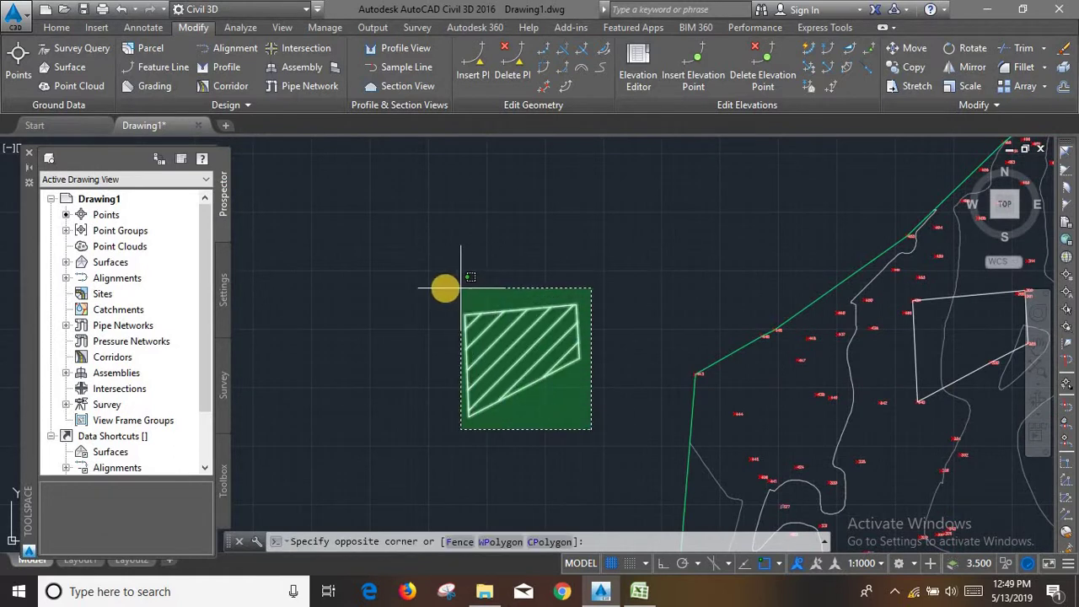
left_click(446, 287)
- Move them so the lower-left corner lands on survey point 340
type("m")
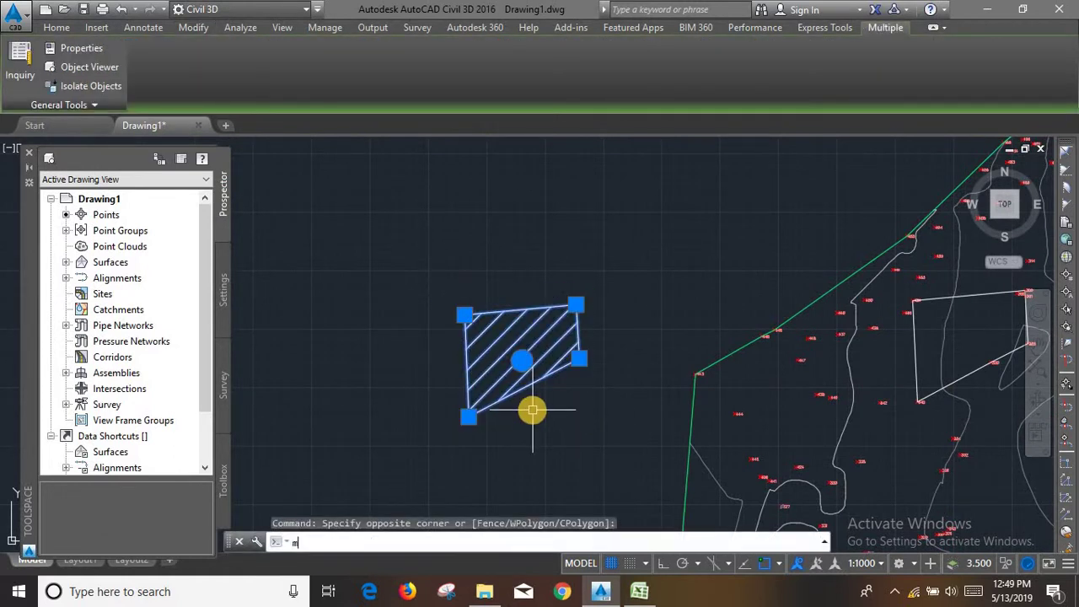
key("Return")
scroll(483, 419, "up", 4)
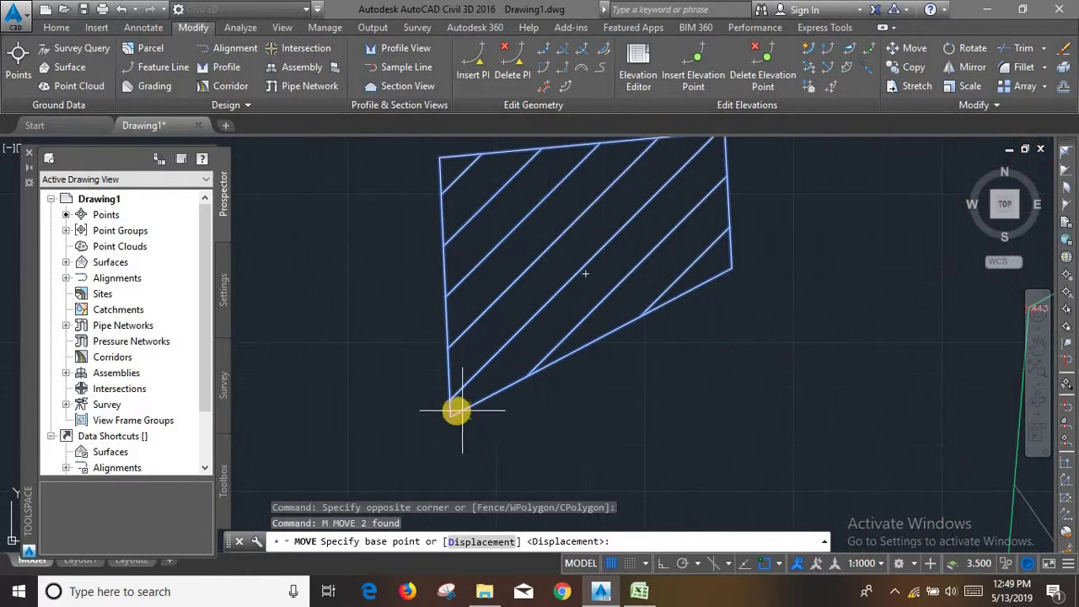
left_click(452, 412)
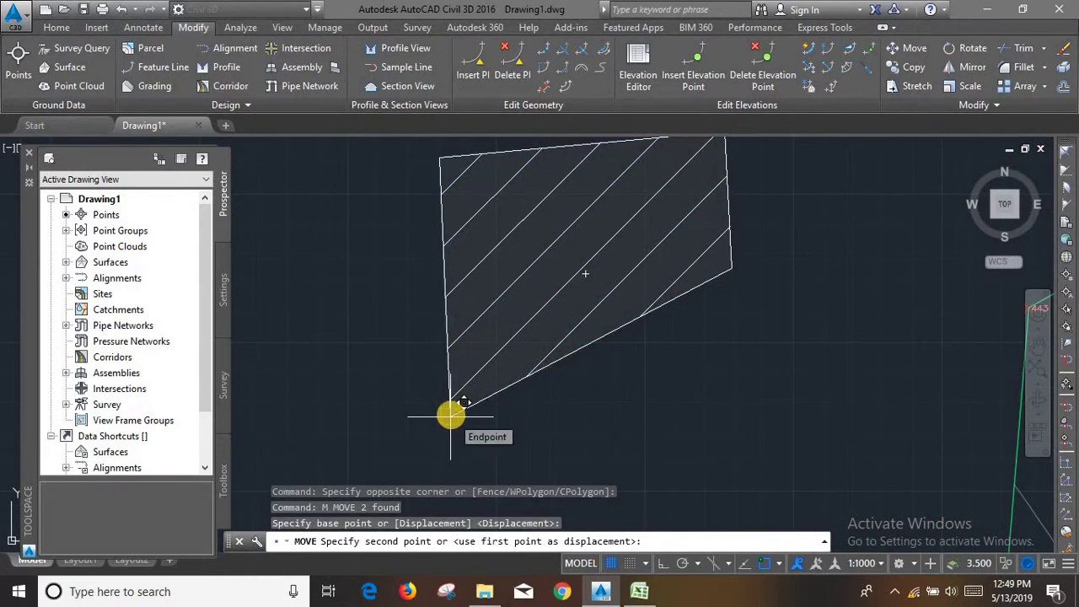
scroll(369, 349, "down", 5)
scroll(658, 346, "up", 3)
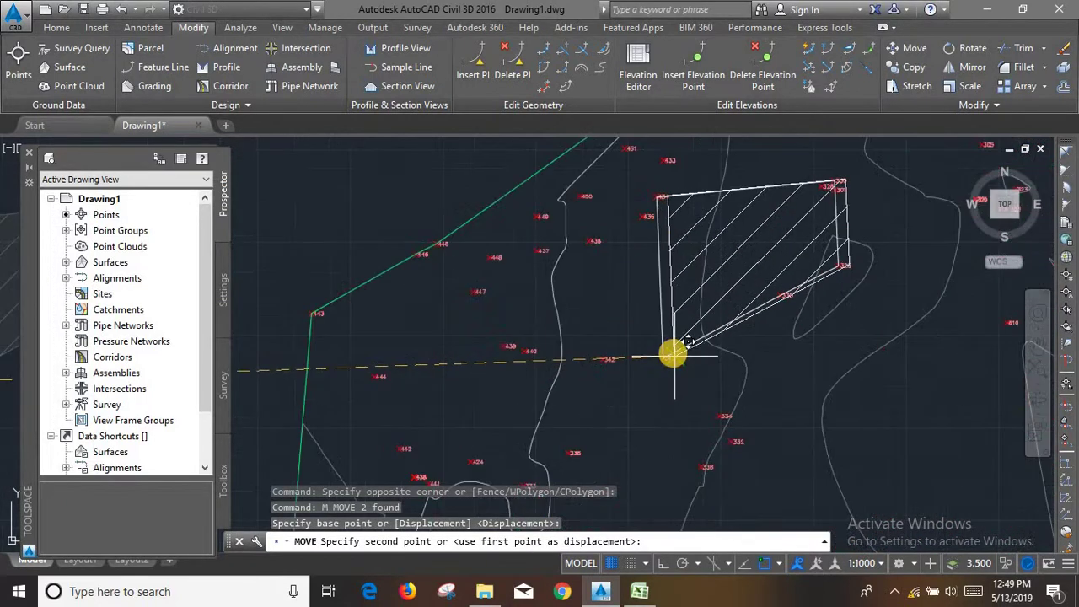
scroll(675, 354, "up", 4)
scroll(628, 385, "up", 3)
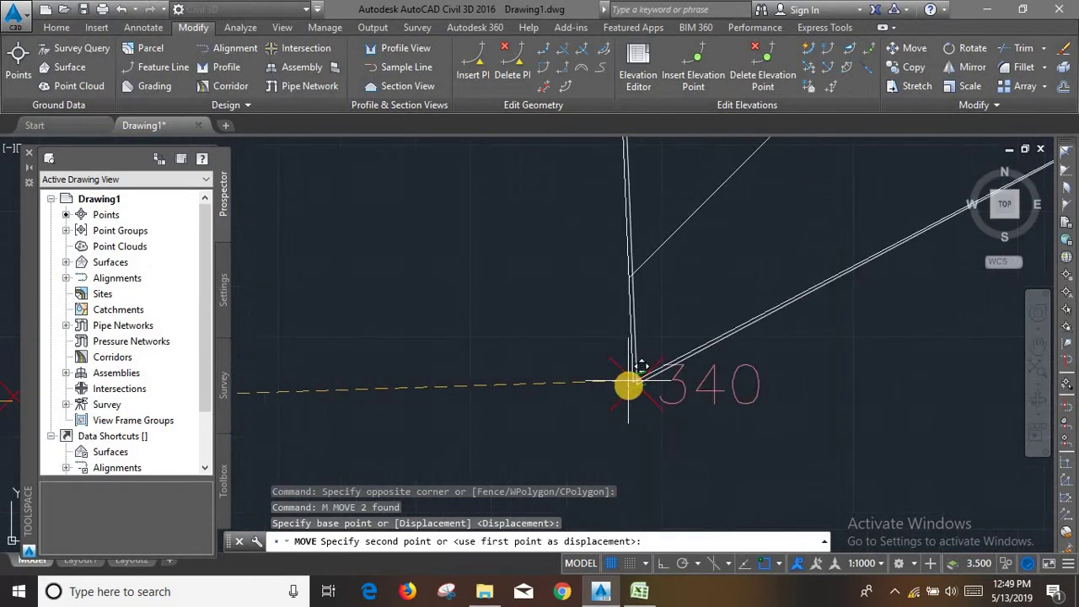
scroll(640, 367, "up", 2)
scroll(655, 374, "up", 1)
left_click(642, 387)
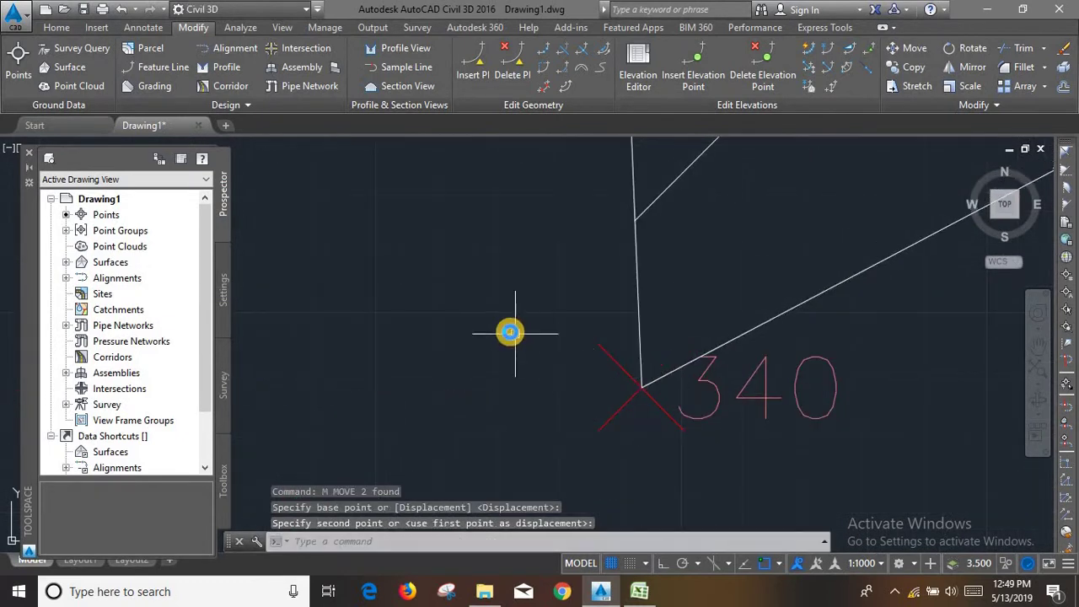
scroll(505, 329, "down", 3)
scroll(506, 333, "down", 3)
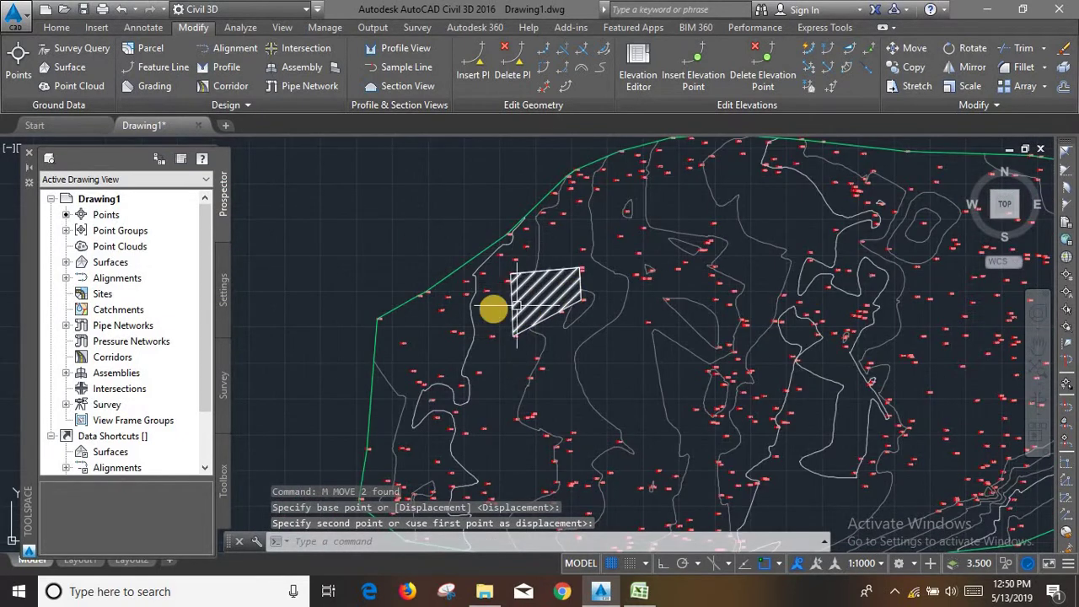
scroll(735, 289, "down", 2)
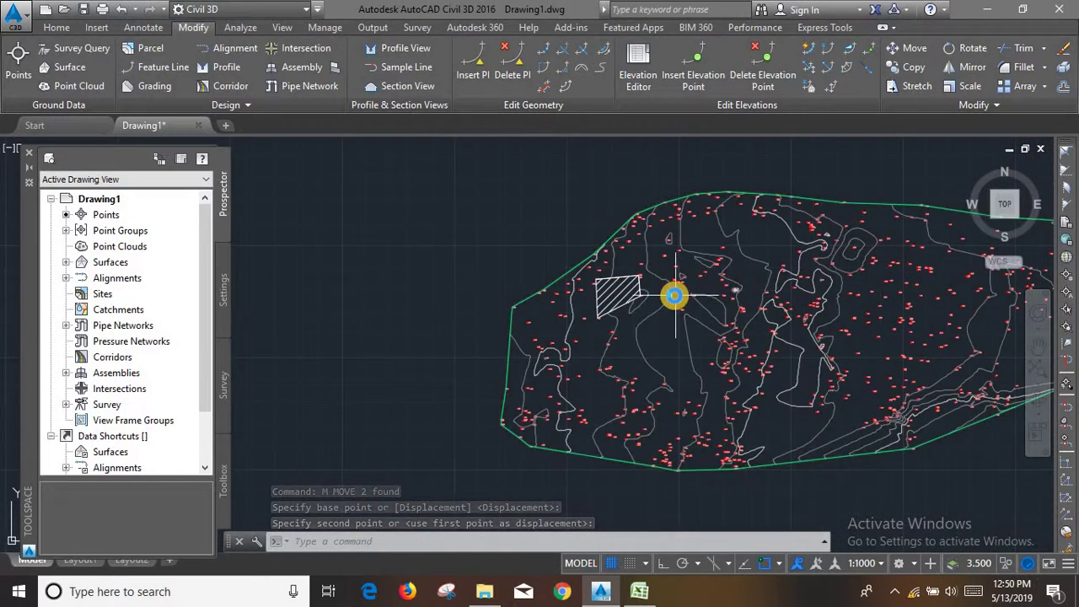
scroll(657, 297, "up", 3)
scroll(593, 295, "up", 2)
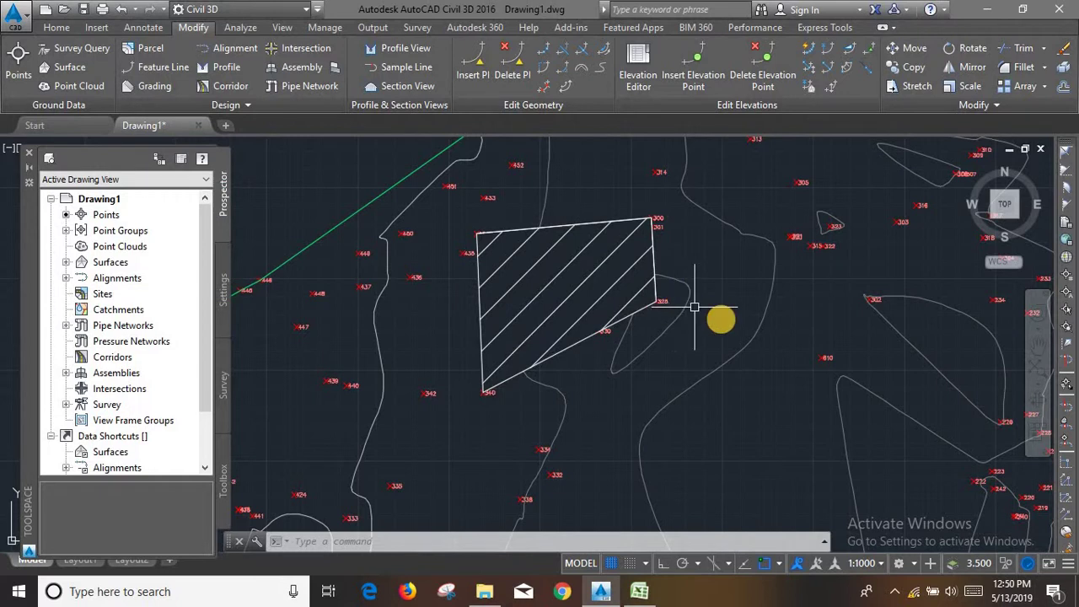
scroll(698, 308, "down", 2)
scroll(540, 248, "down", 1)
scroll(652, 278, "up", 2)
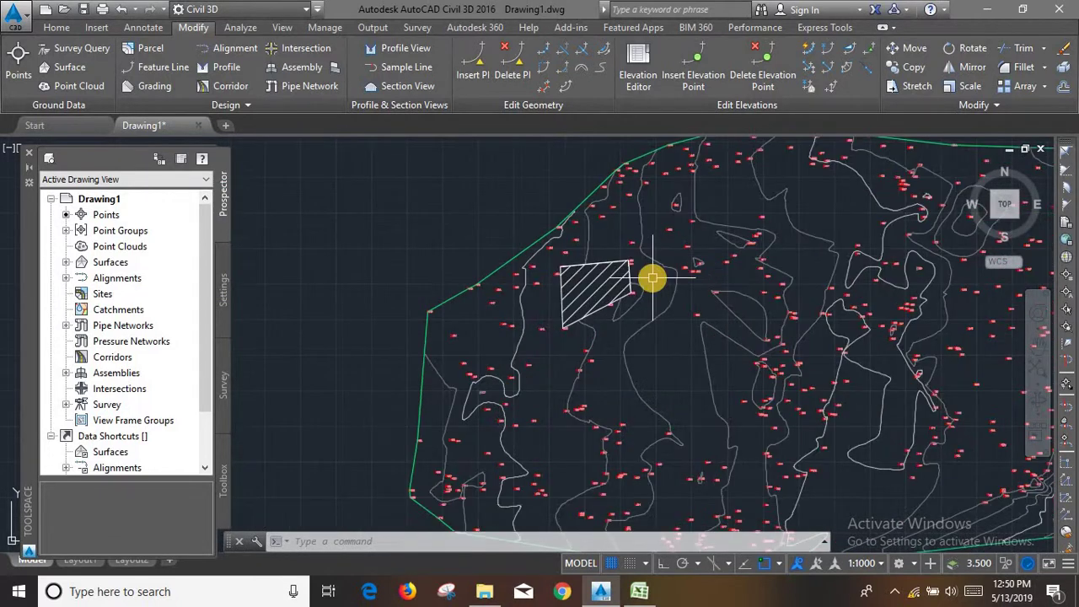
scroll(431, 242, "down", 1)
scroll(530, 269, "up", 1)
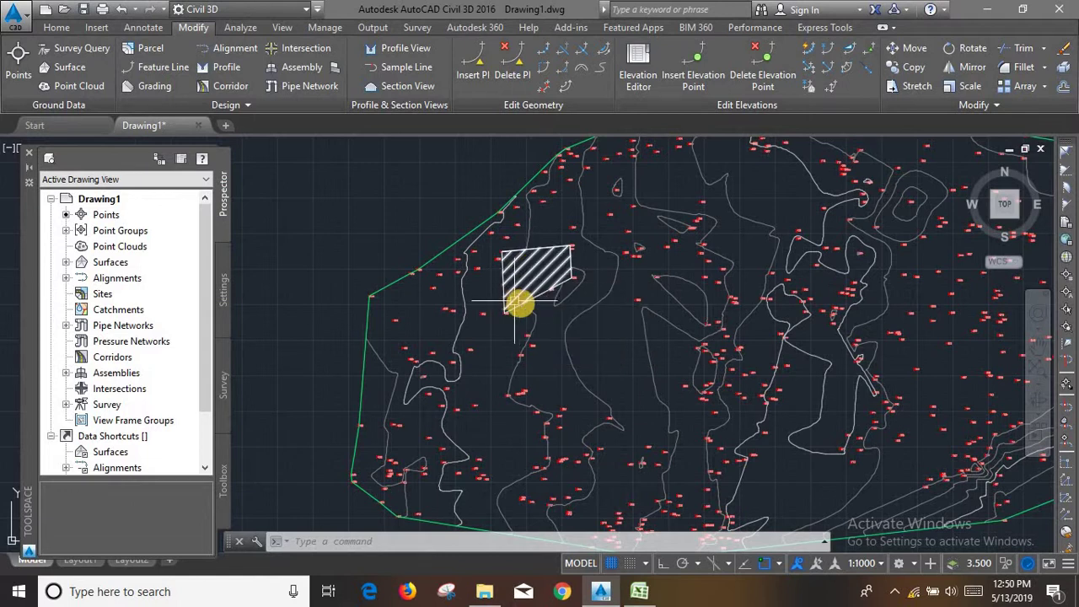
scroll(602, 299, "down", 1)
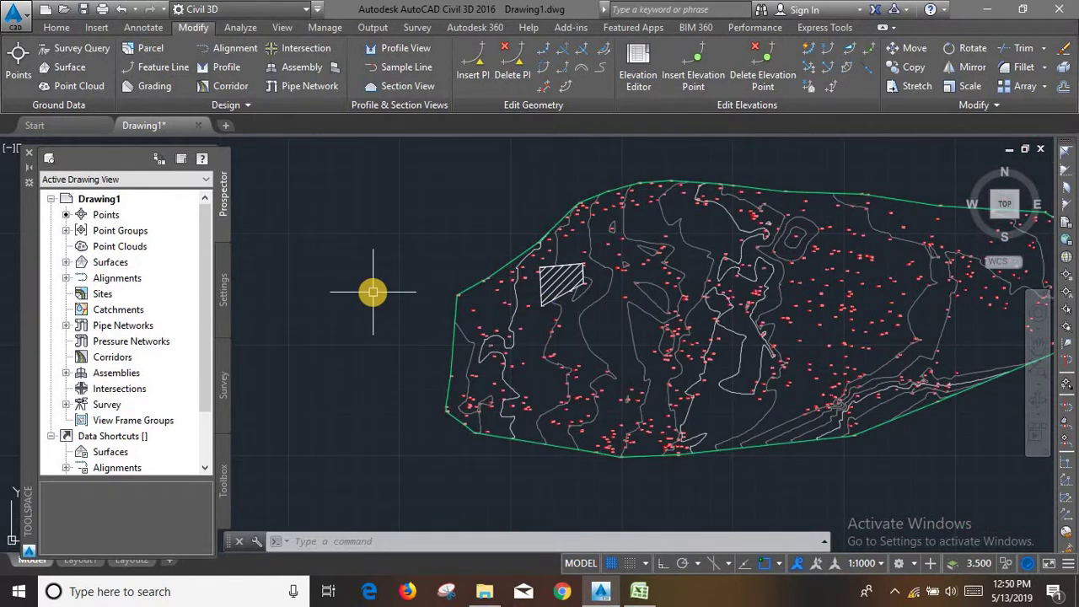
type("T")
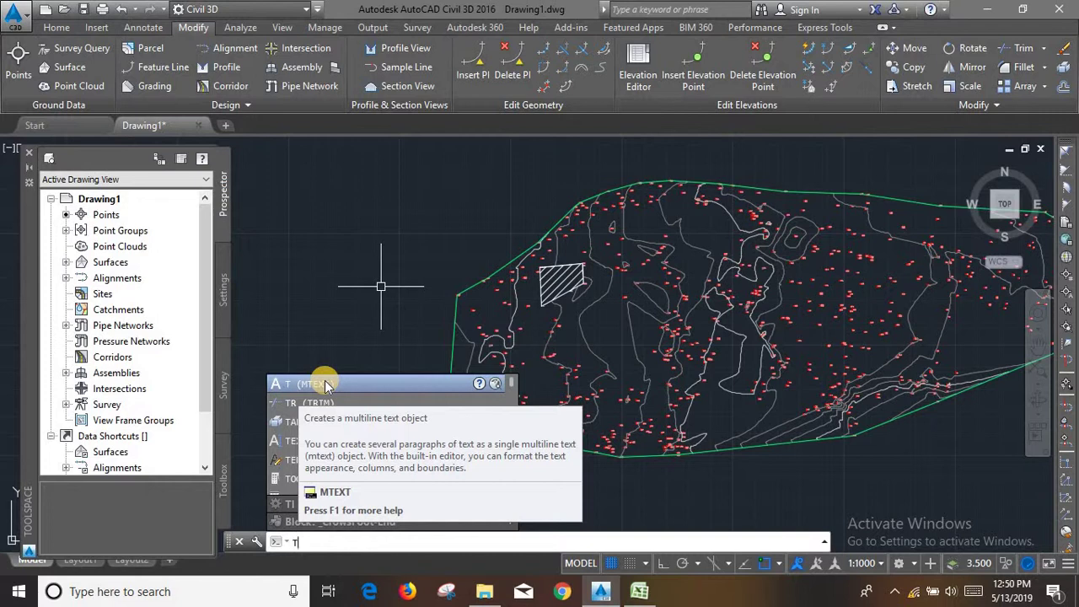
- Create a multiline text label reading HOUSE inside the hatched parcel
left_click(324, 381)
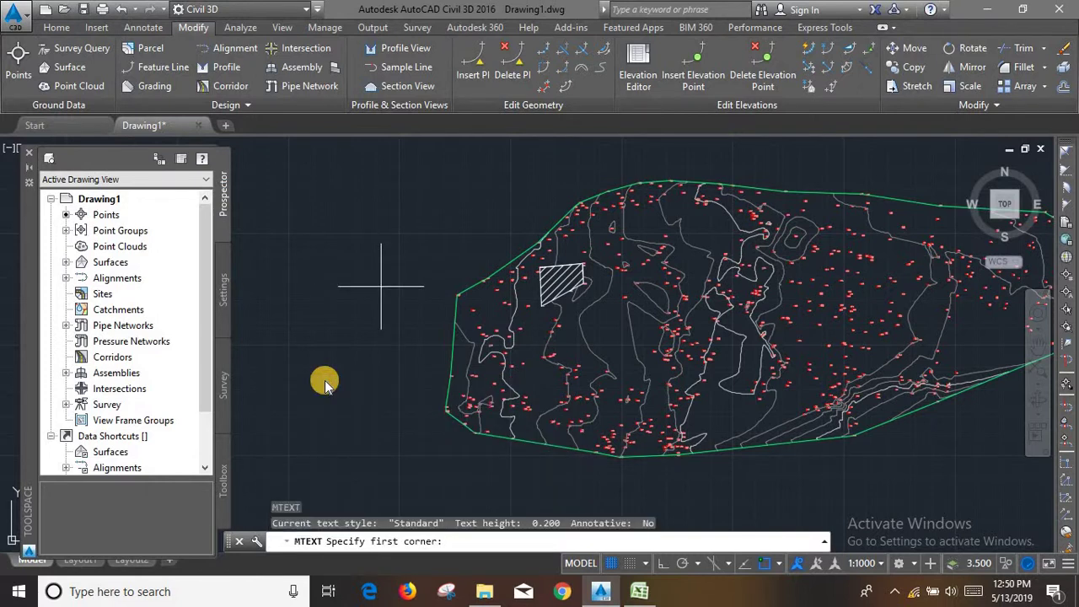
scroll(430, 272, "down", 2)
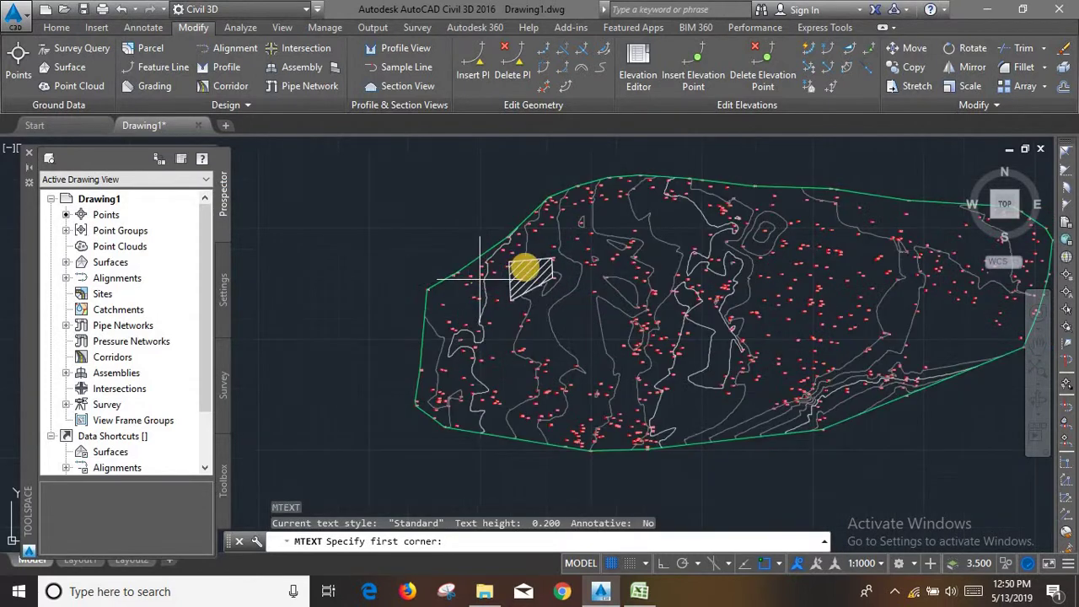
scroll(523, 270, "up", 4)
left_click(462, 308)
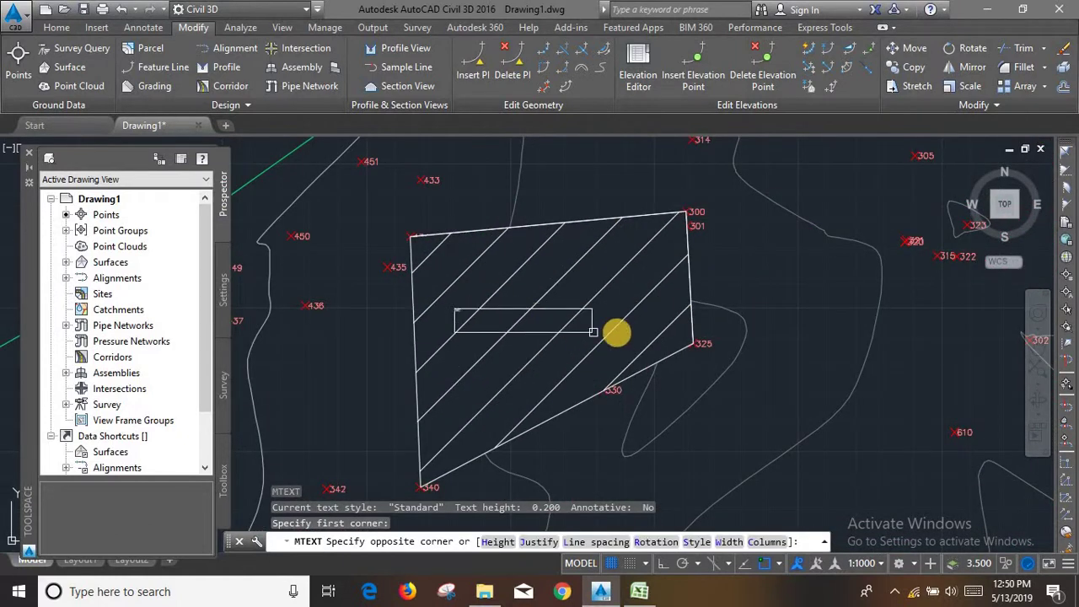
left_click(638, 331)
type("HOUSE")
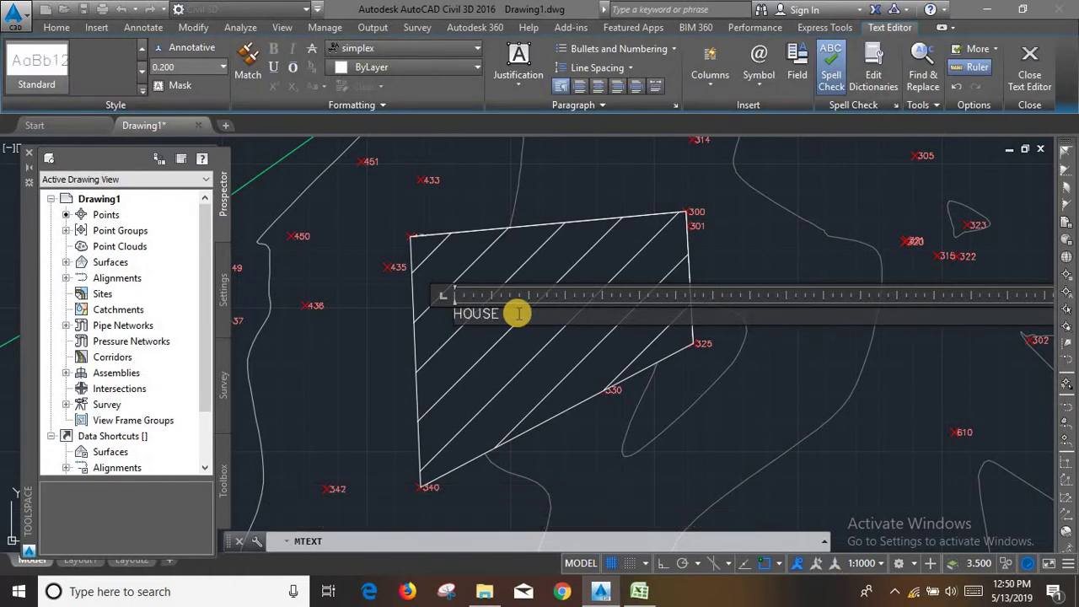
left_click(373, 376)
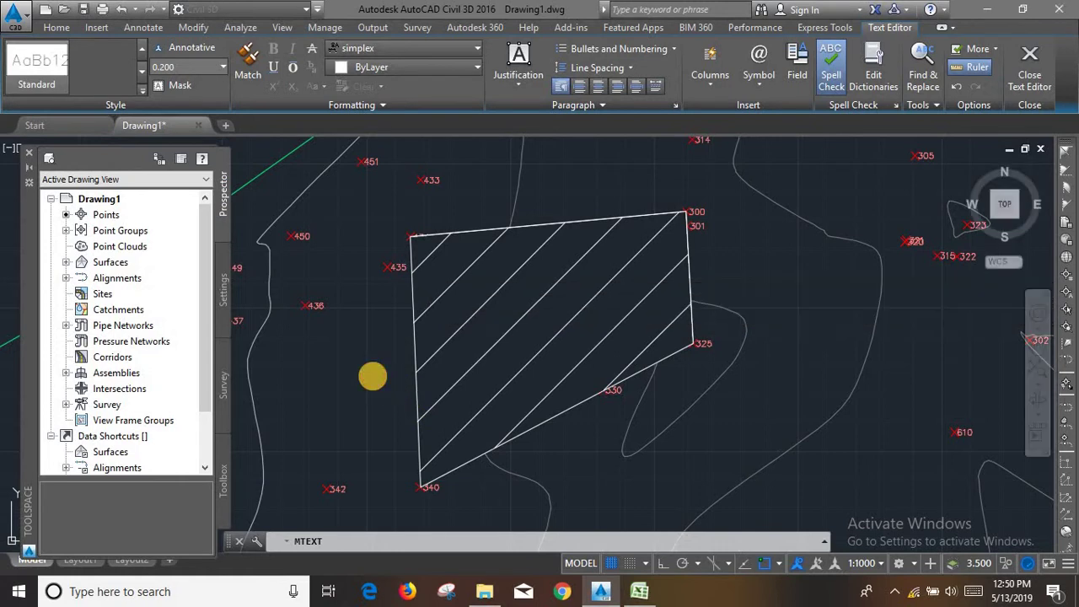
- Select the HOUSE text label
scroll(451, 305, "up", 5)
scroll(460, 305, "up", 1)
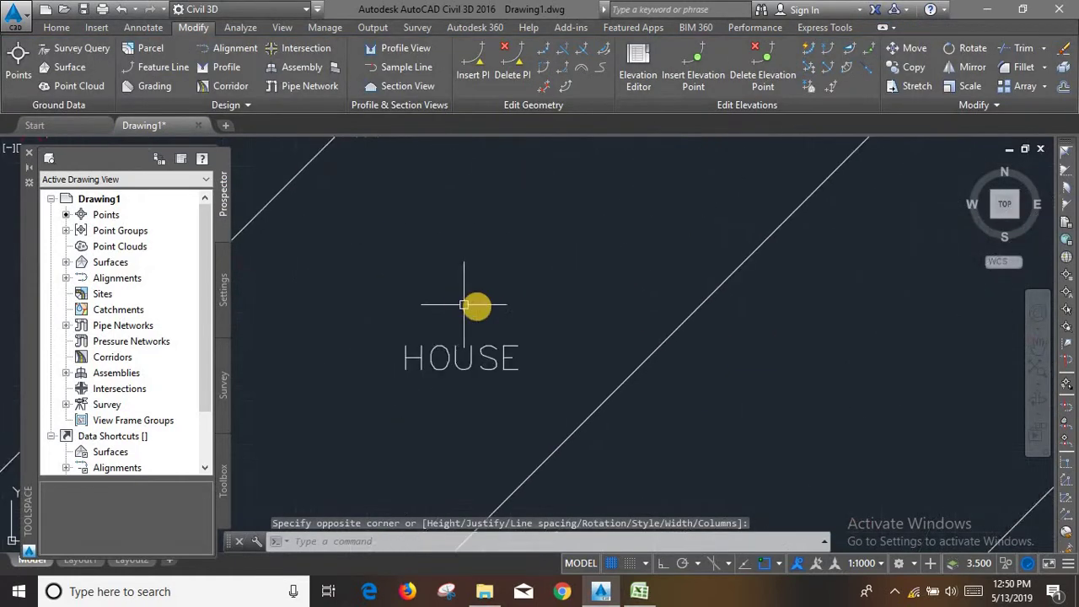
scroll(461, 305, "down", 3)
scroll(460, 305, "down", 3)
scroll(534, 354, "down", 1)
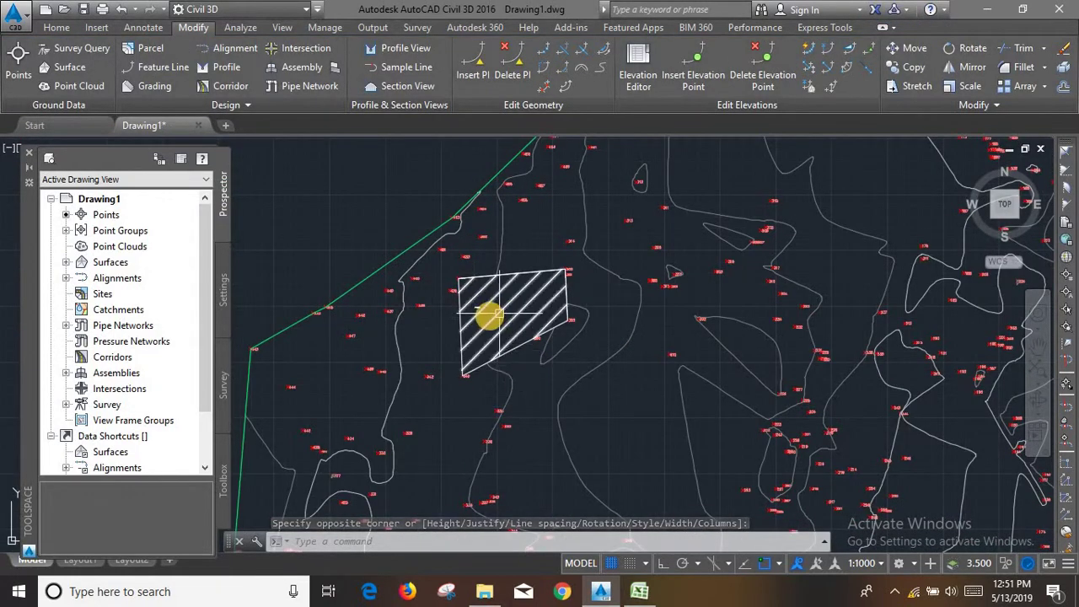
scroll(492, 310, "up", 5)
scroll(408, 263, "up", 4)
scroll(481, 291, "down", 2)
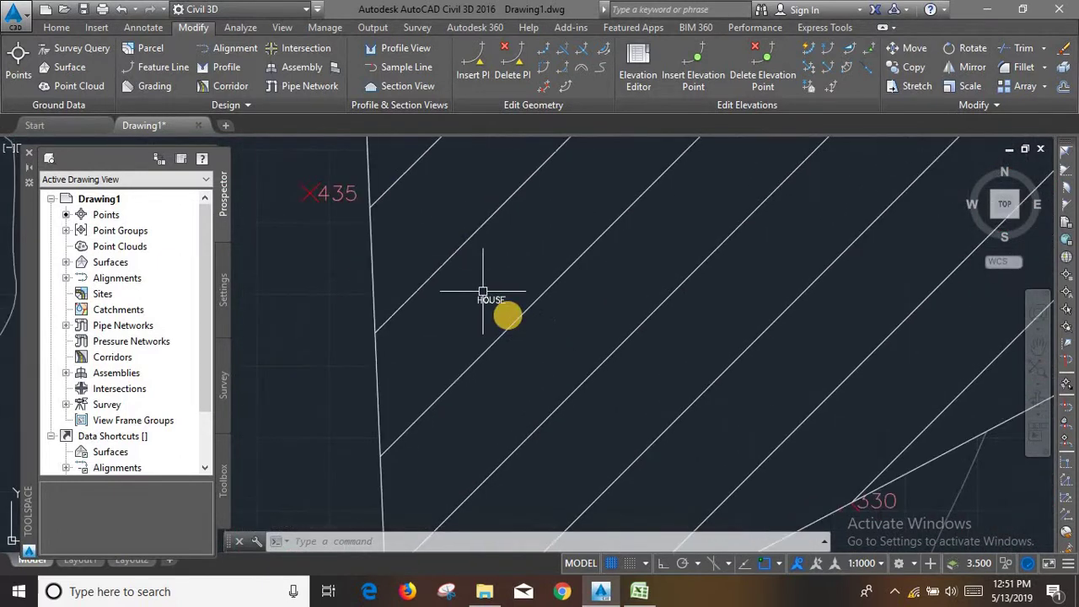
scroll(503, 299, "down", 2)
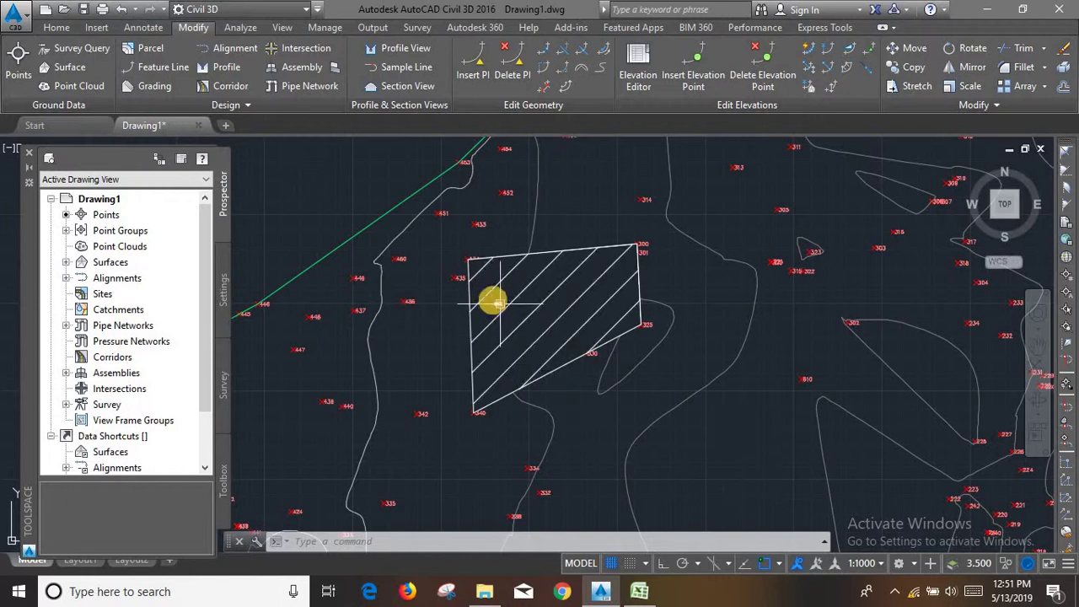
scroll(491, 301, "up", 4)
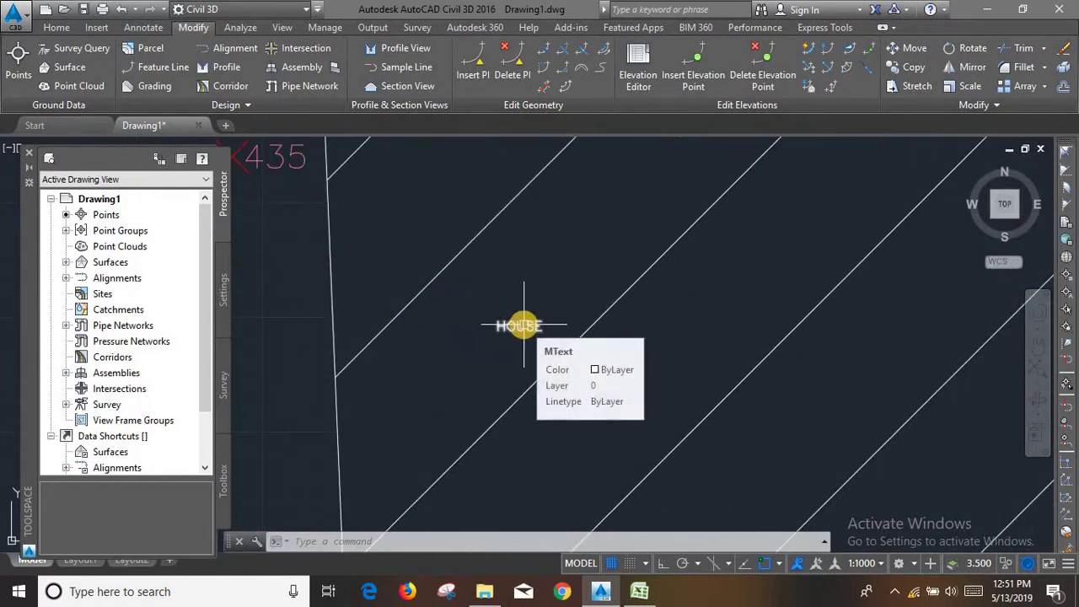
left_click(524, 324)
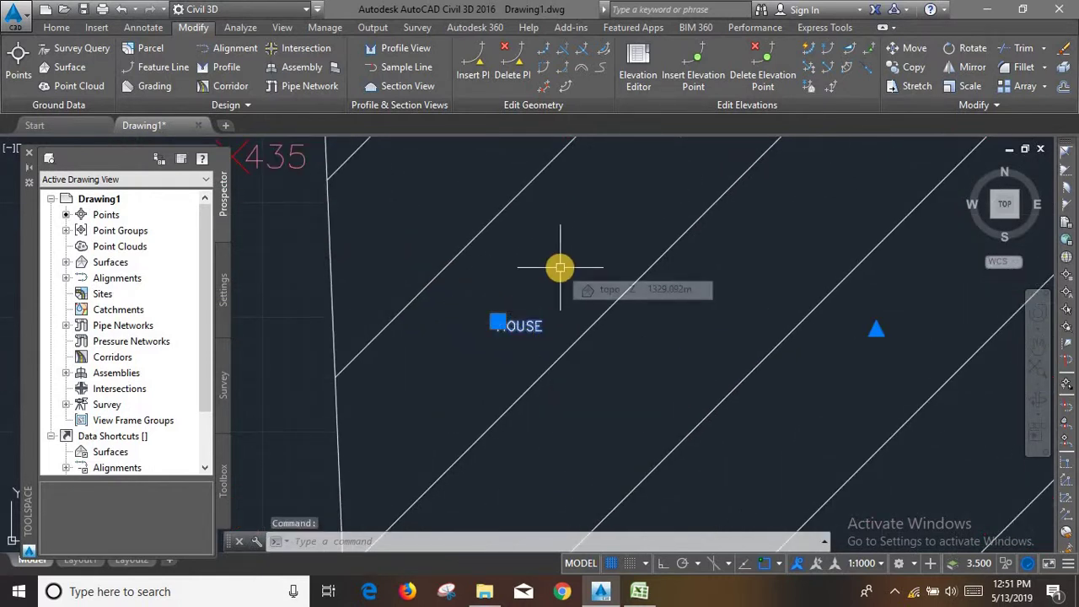
- Scale up HOUSE from its text node until it spans most of the hatched outline
type("sc")
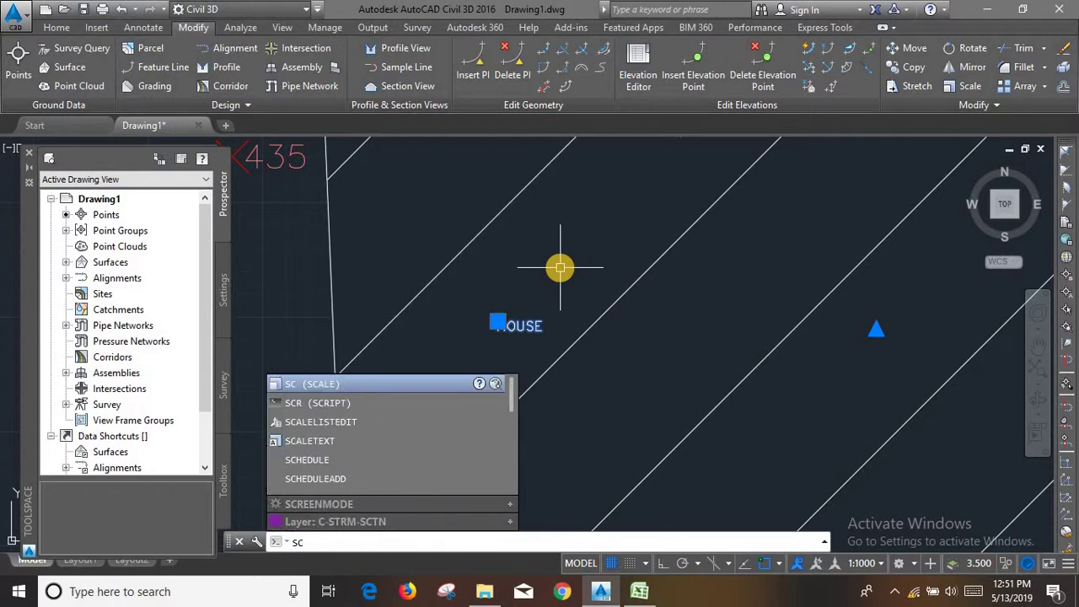
key("Return")
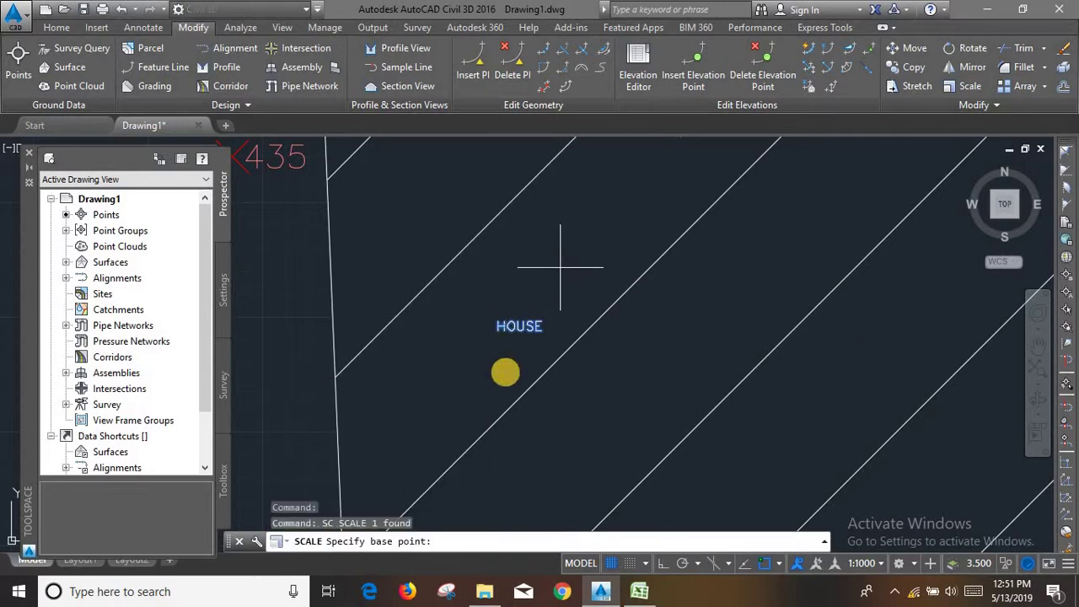
scroll(512, 322, "up", 5)
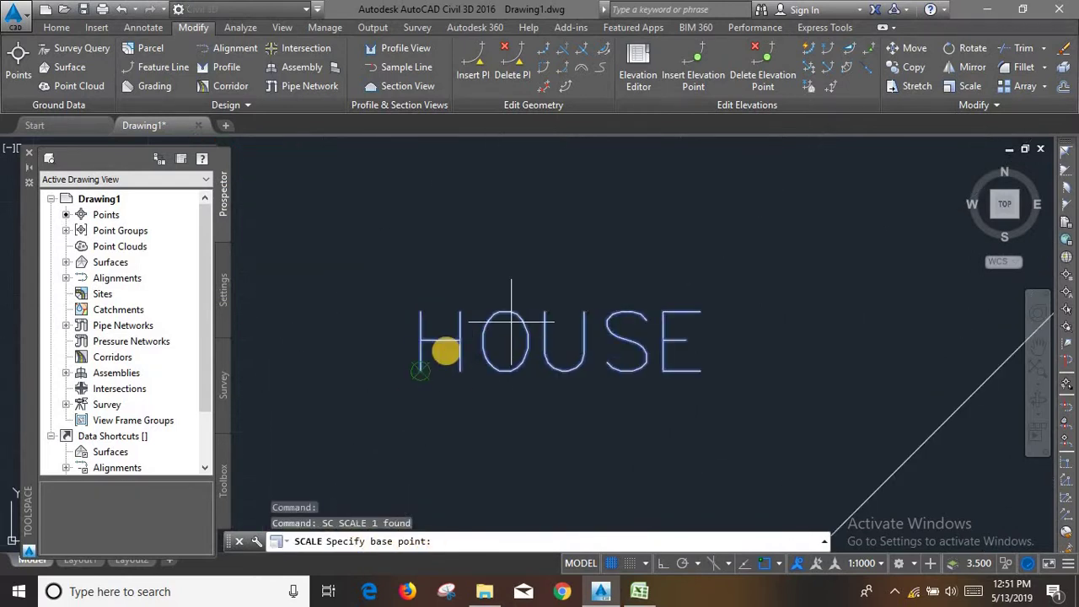
left_click(420, 371)
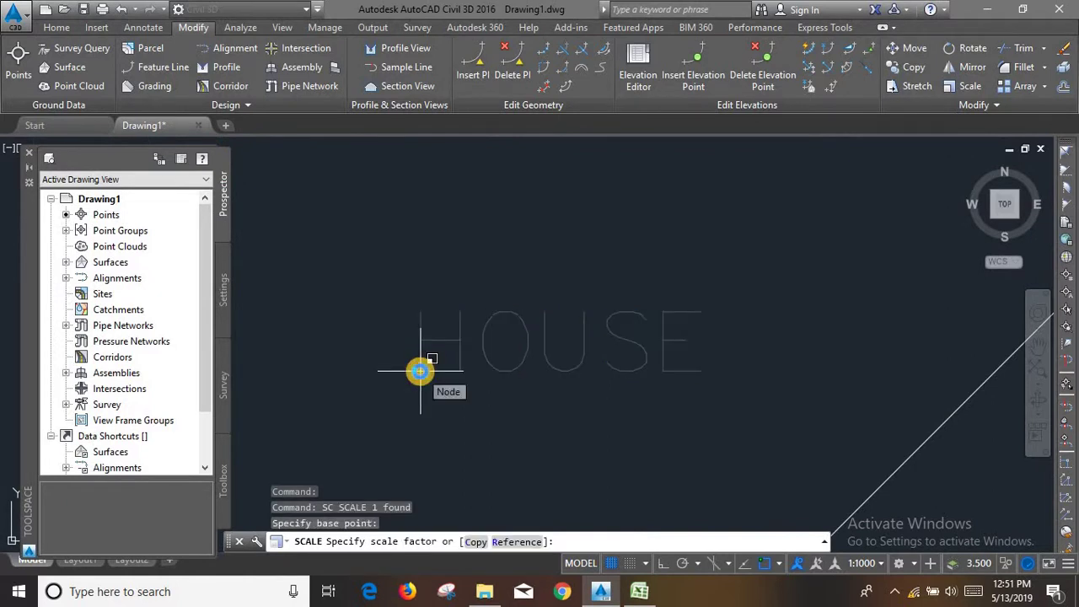
scroll(420, 371, "down", 3)
scroll(420, 371, "down", 2)
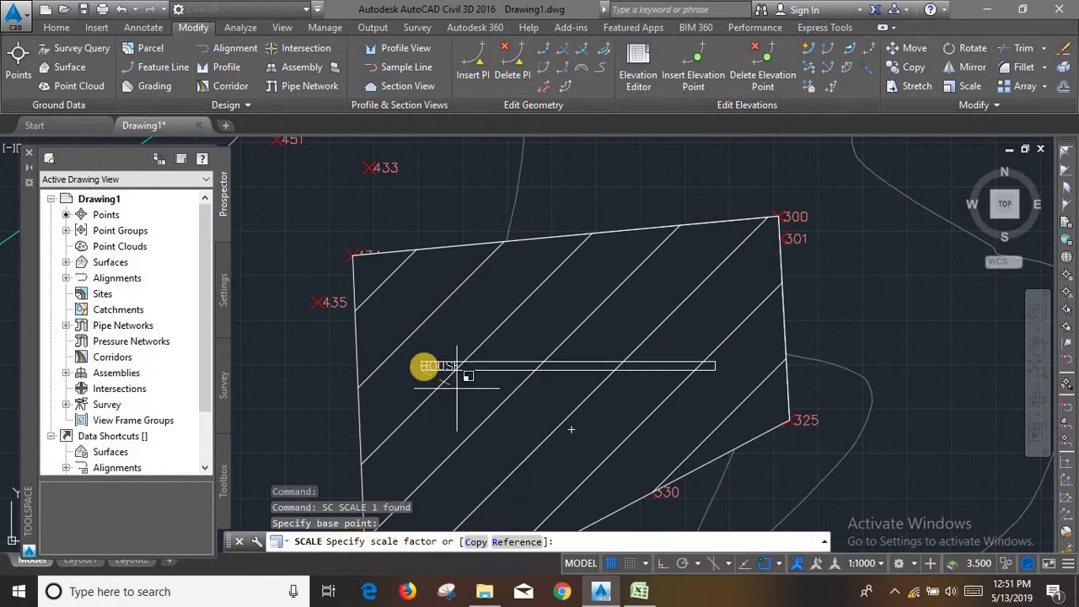
scroll(415, 381, "up", 5)
scroll(455, 320, "up", 3)
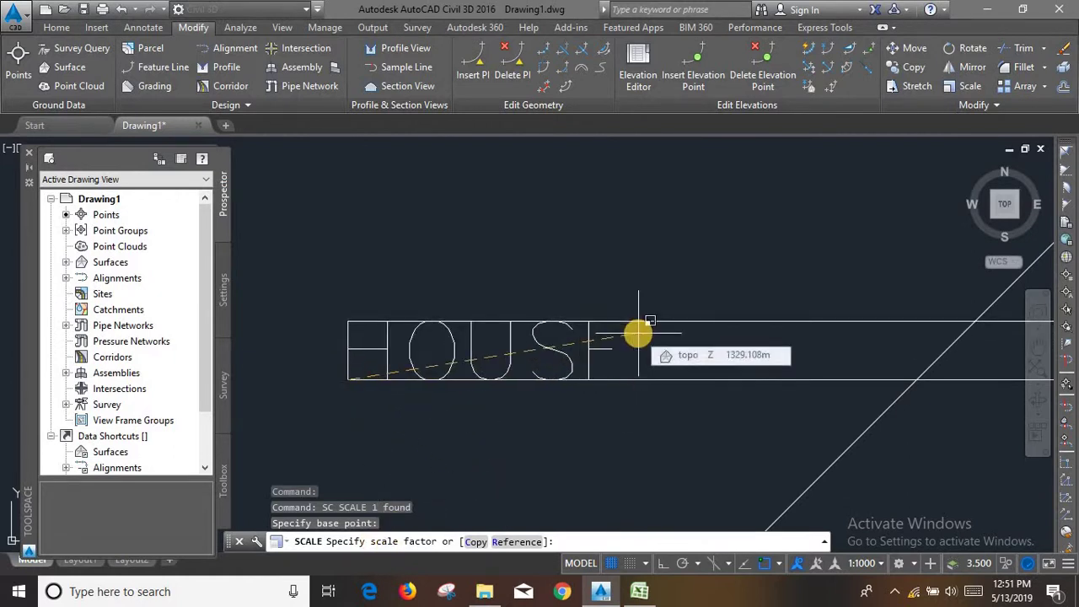
scroll(590, 309, "down", 3)
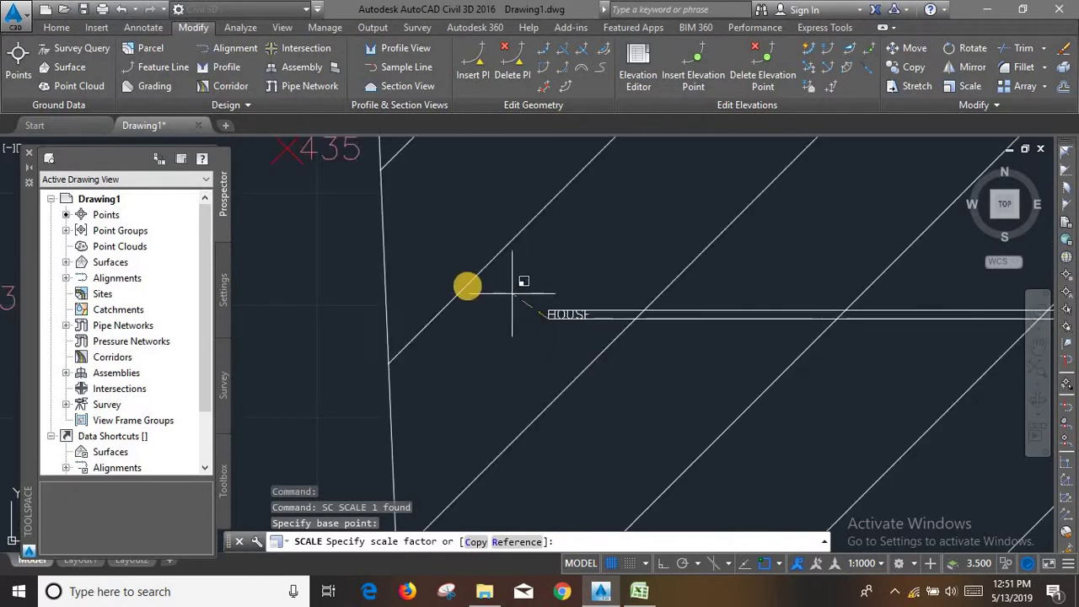
scroll(466, 286, "down", 2)
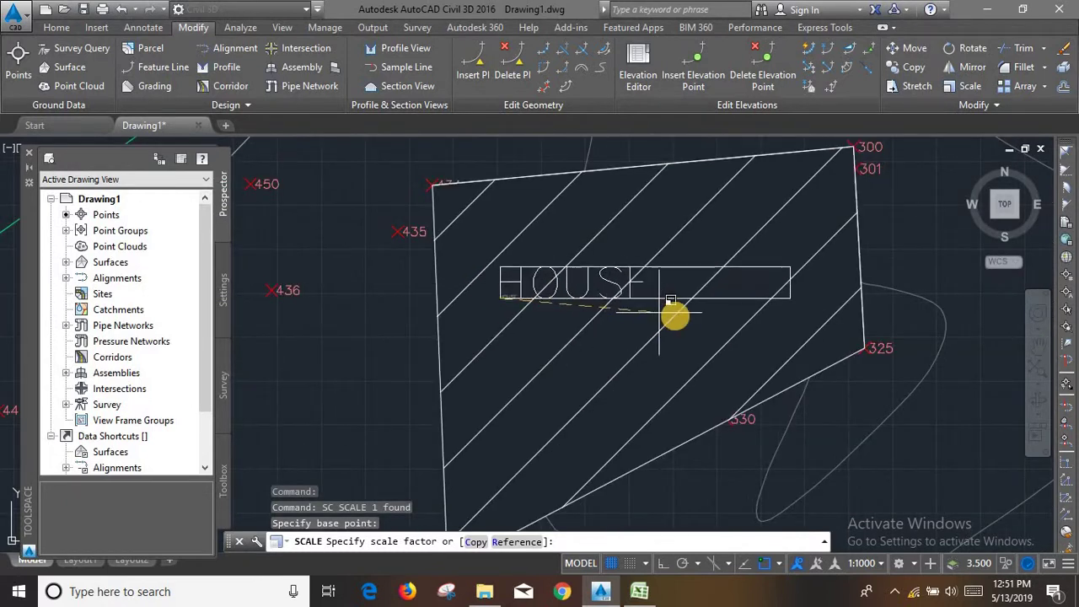
left_click(727, 323)
scroll(536, 329, "down", 5)
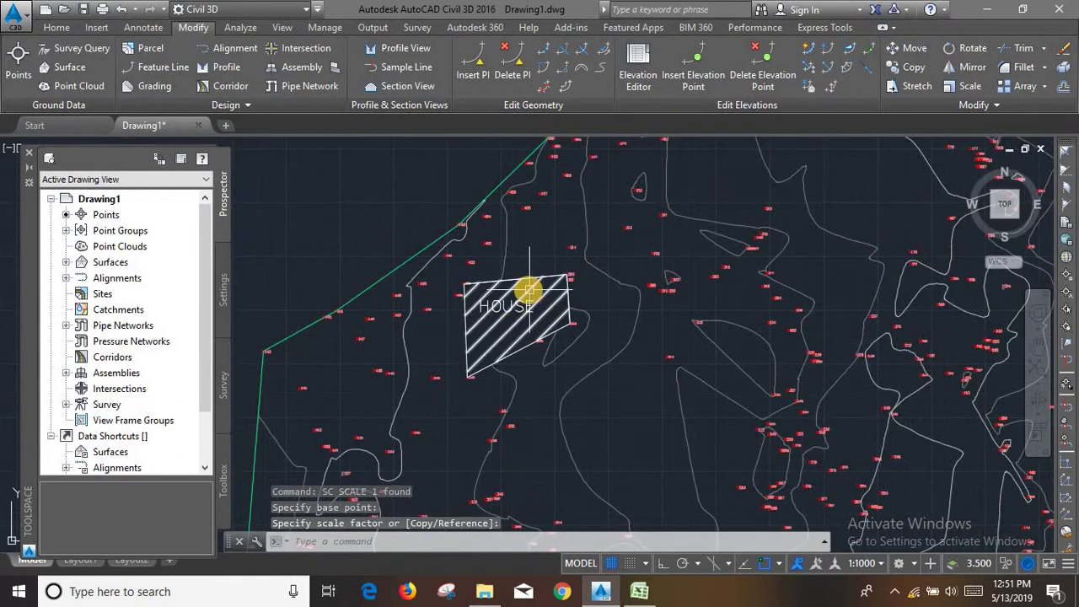
scroll(497, 312, "up", 5)
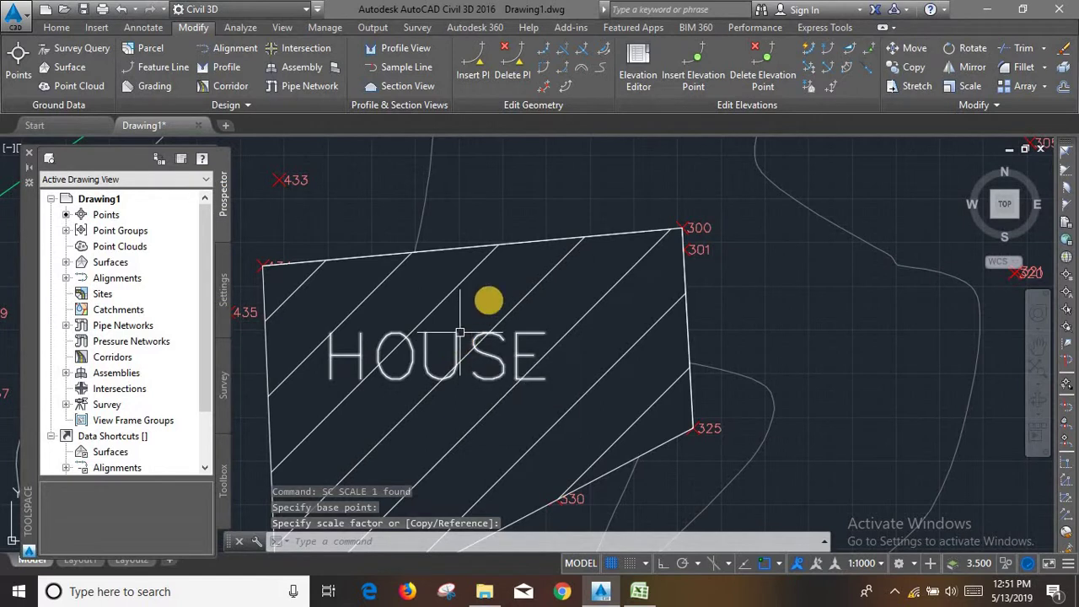
scroll(511, 294, "down", 4)
scroll(742, 295, "down", 4)
scroll(722, 312, "up", 1)
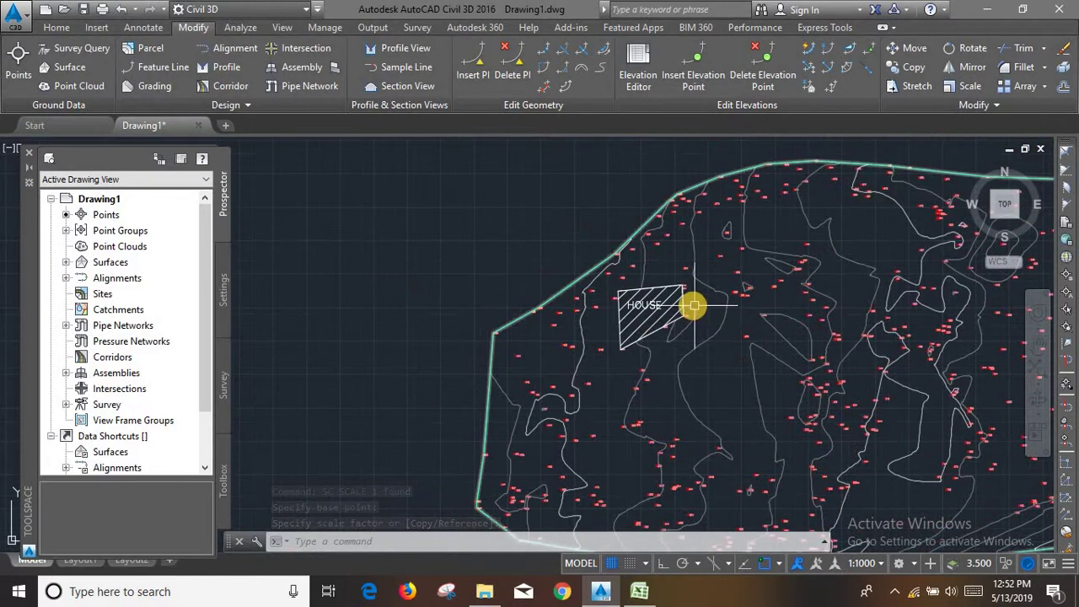
scroll(694, 306, "up", 5)
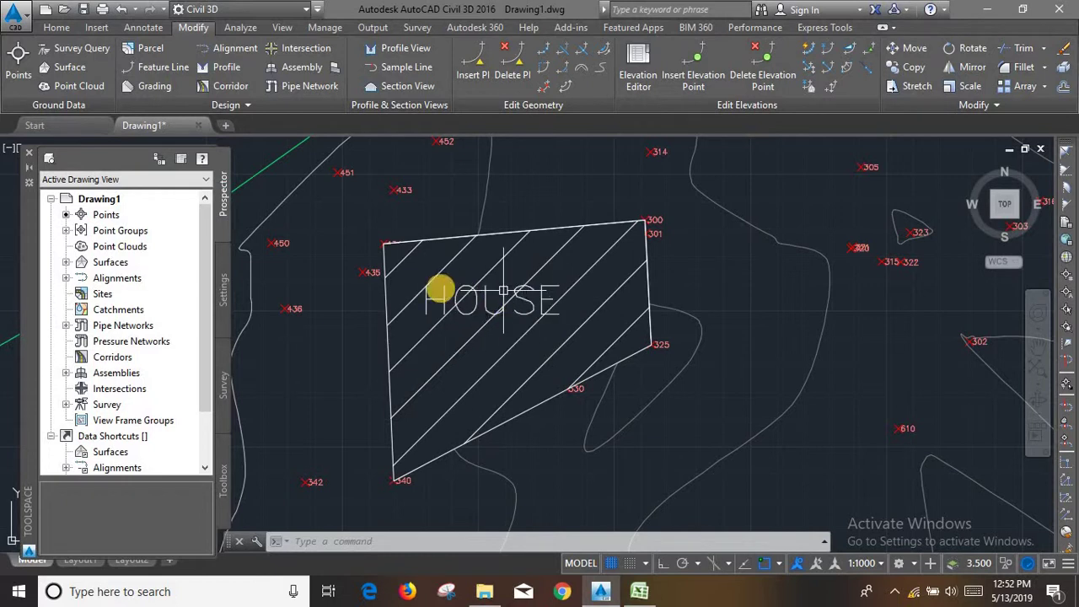
scroll(518, 306, "up", 2)
scroll(494, 284, "down", 2)
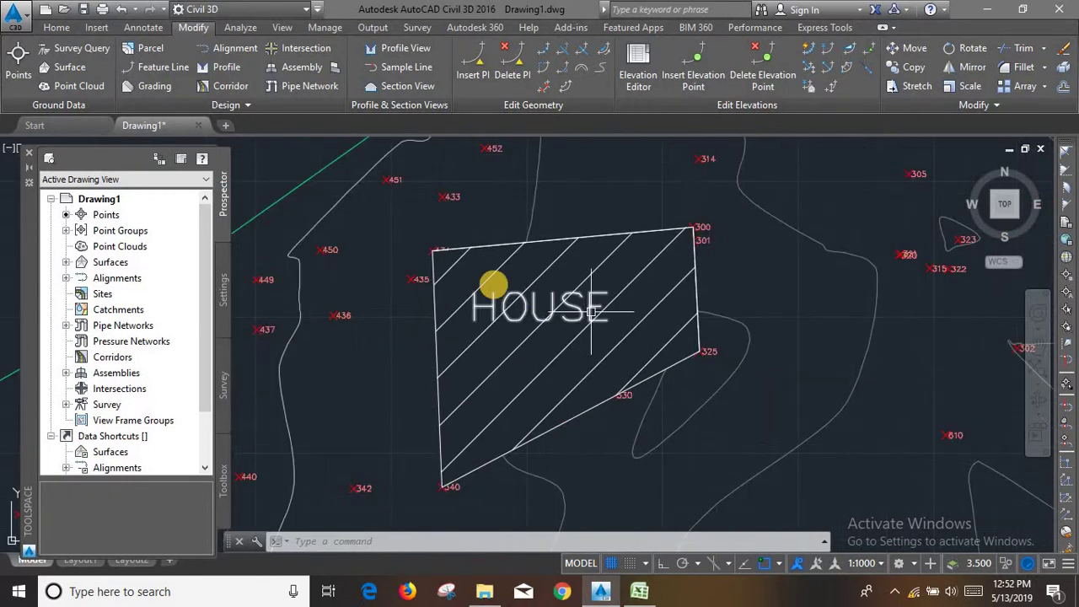
scroll(485, 282, "up", 3)
scroll(486, 283, "up", 2)
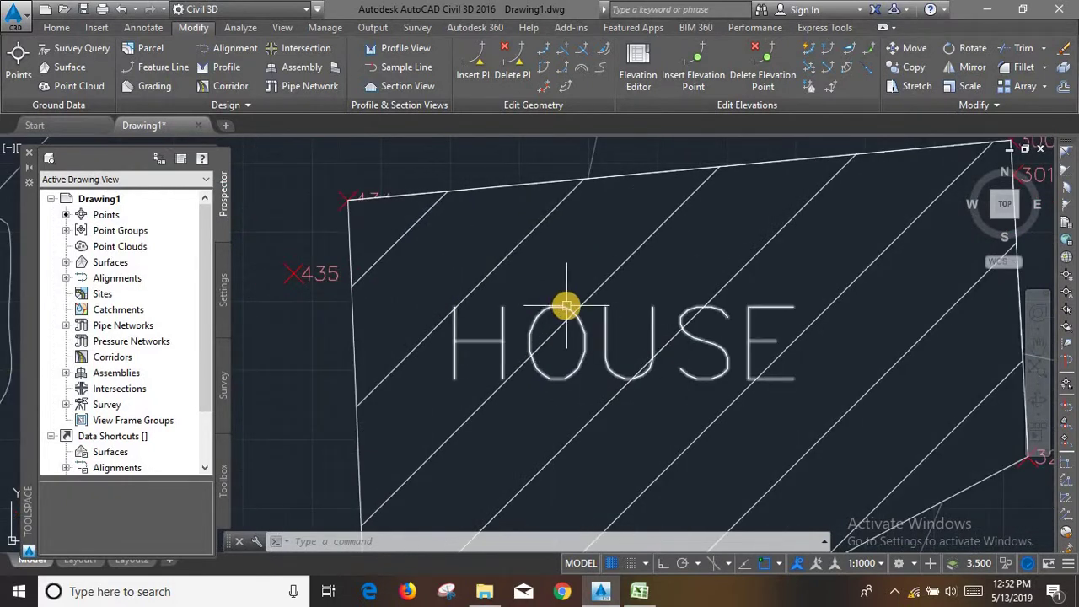
mouse_move(567, 305)
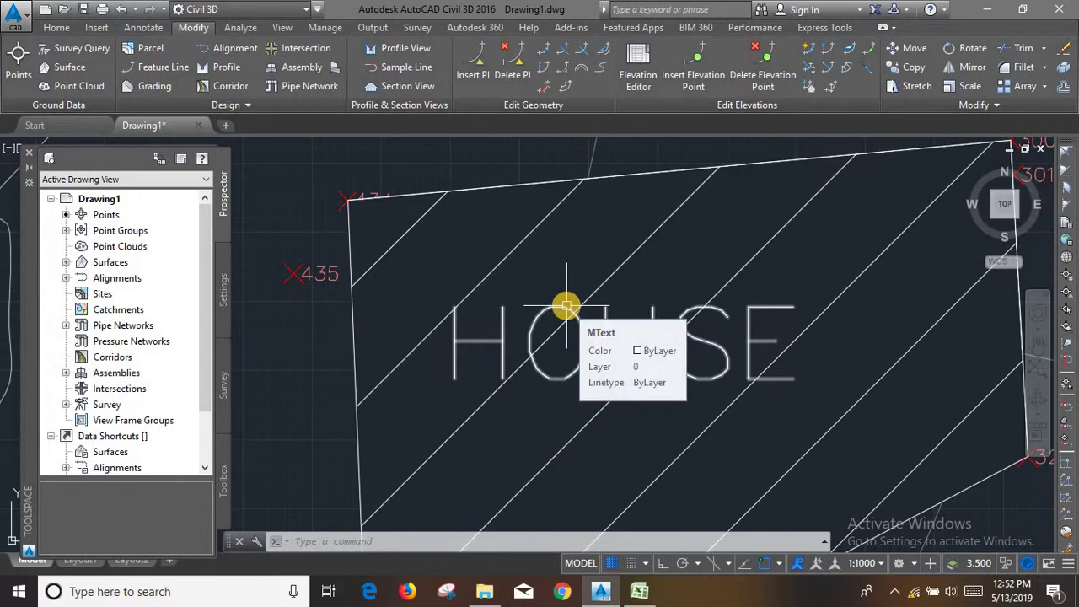
scroll(655, 247, "down", 2)
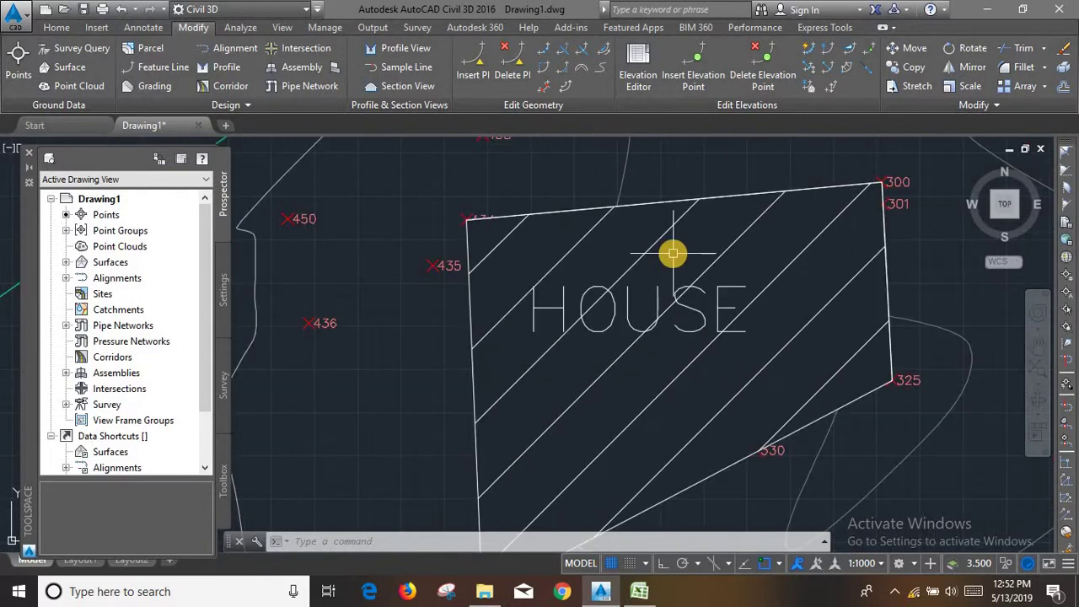
- Turn on a background mask for HOUSE filled with the drawing background colour
left_click(584, 297)
right_click(530, 204)
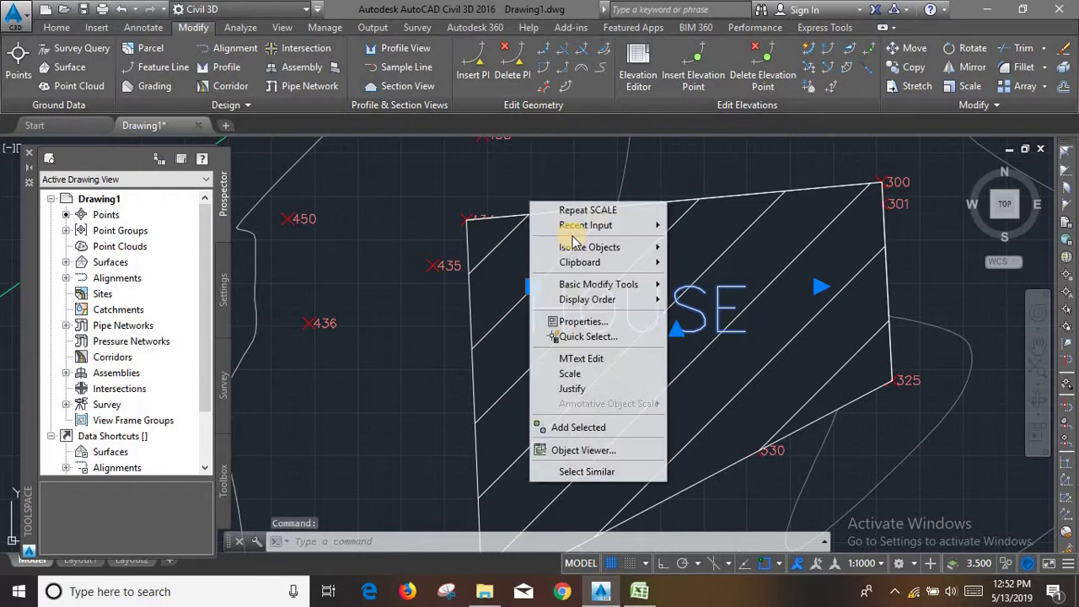
left_click(582, 320)
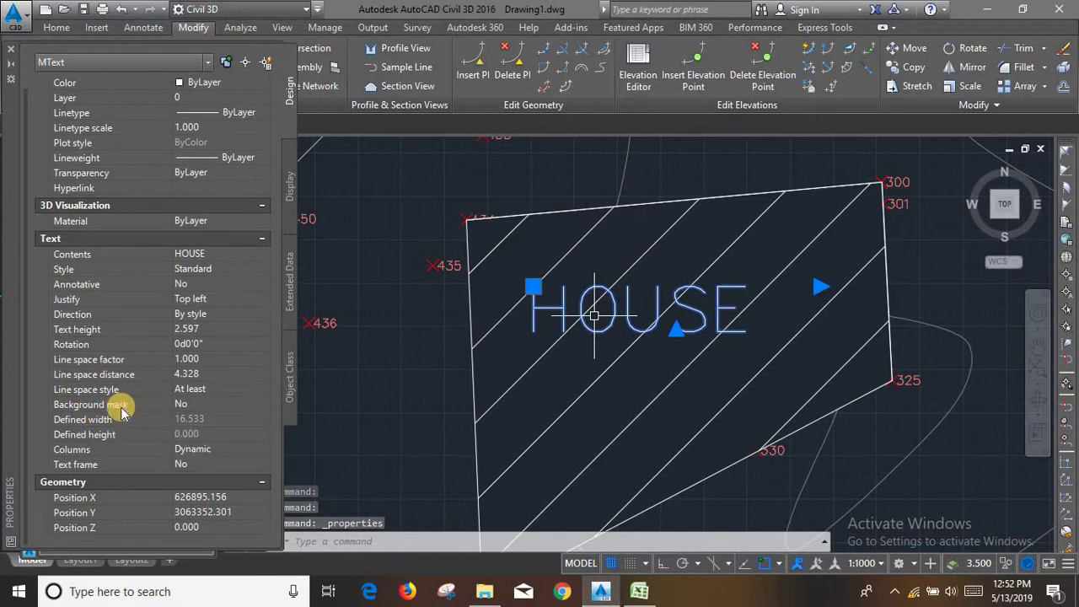
left_click(206, 402)
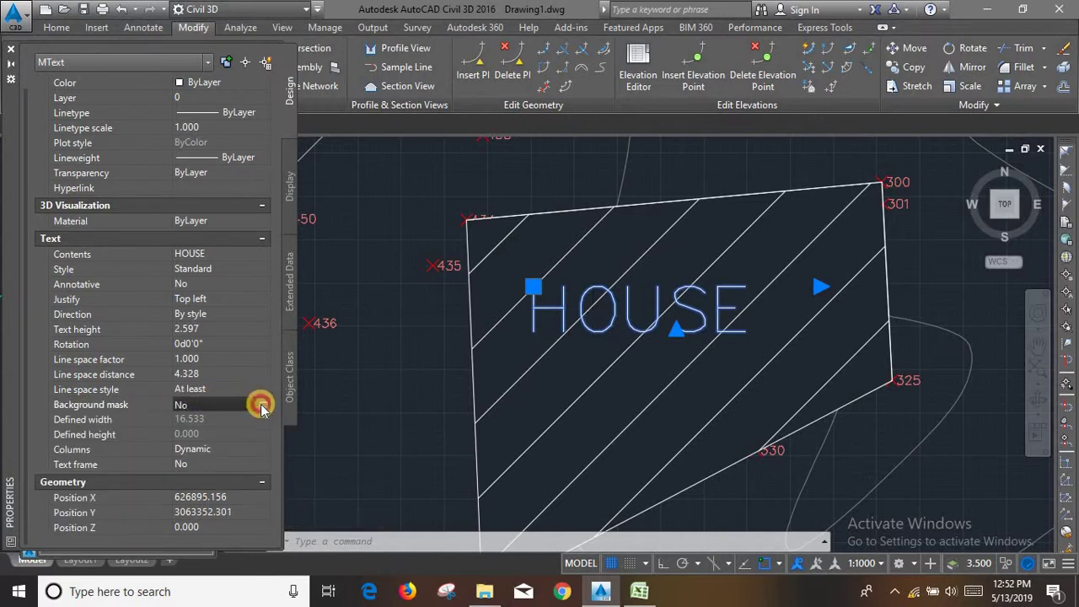
left_click(260, 405)
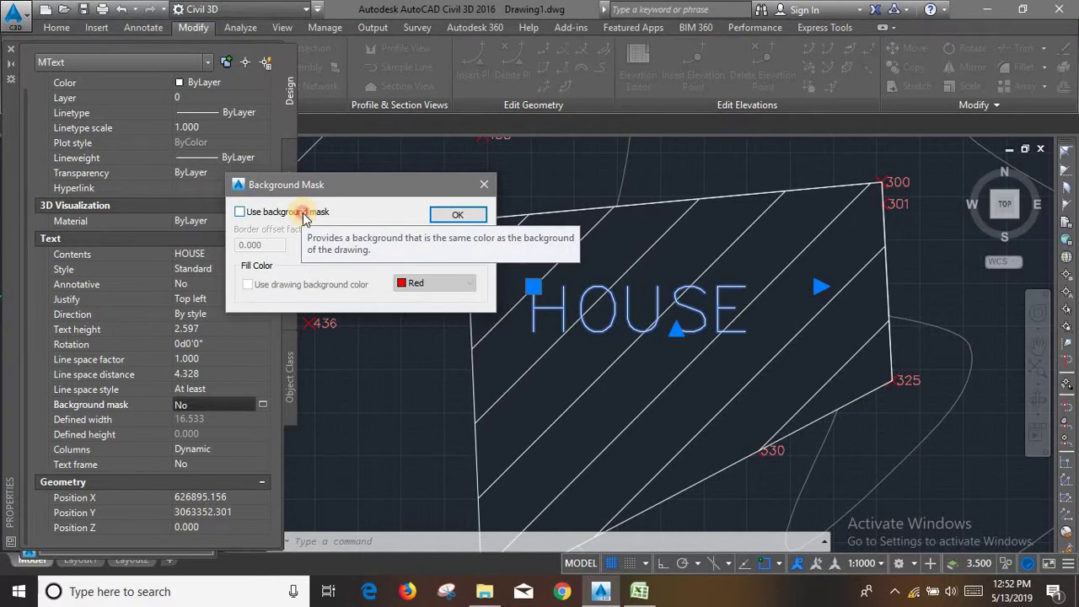
left_click(303, 213)
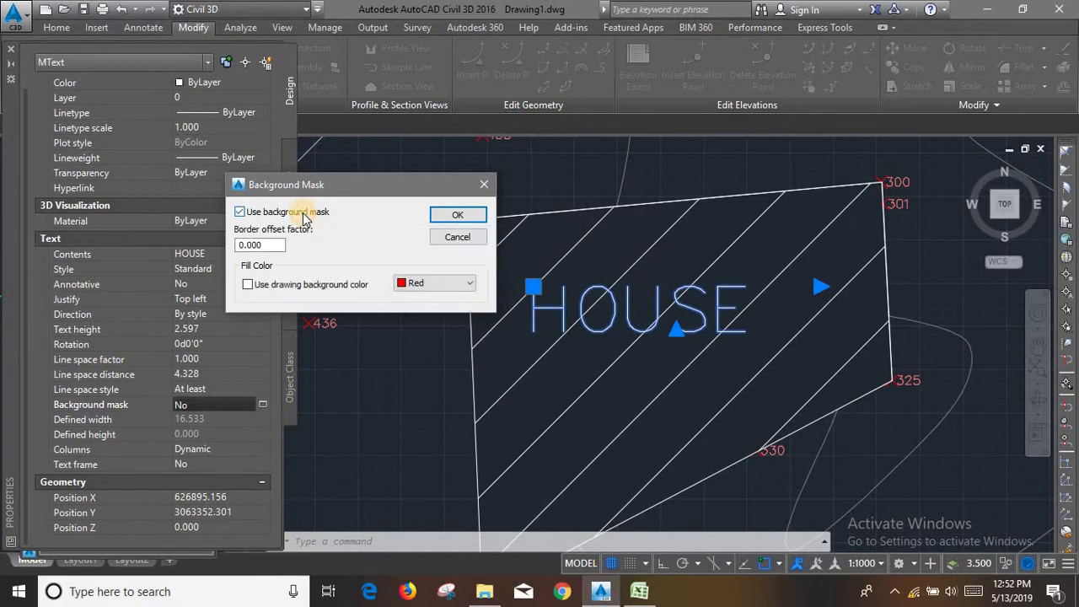
left_click(424, 284)
left_click(416, 285)
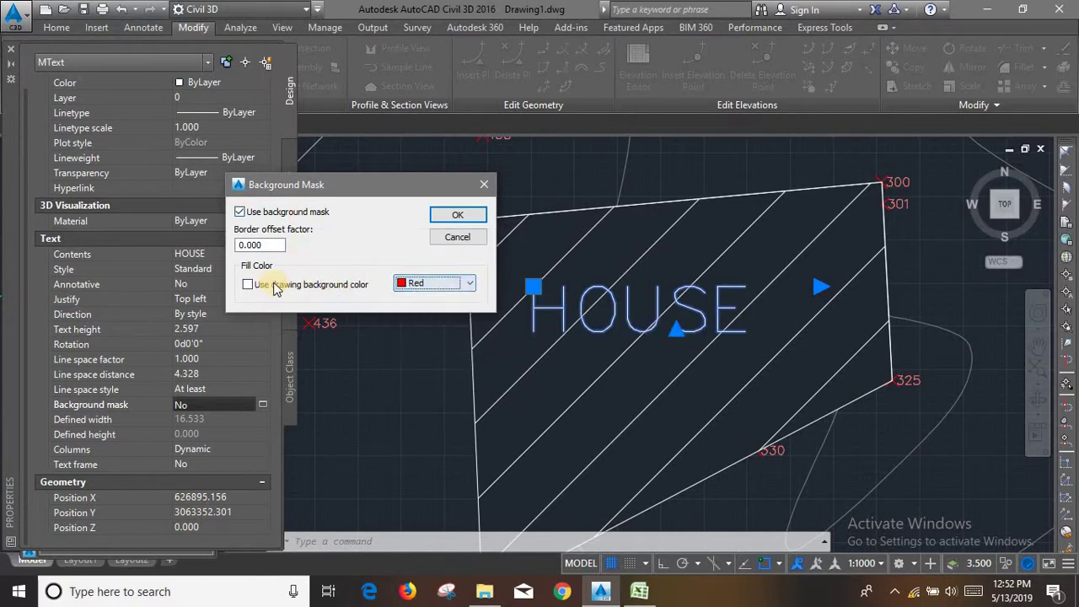
left_click(247, 284)
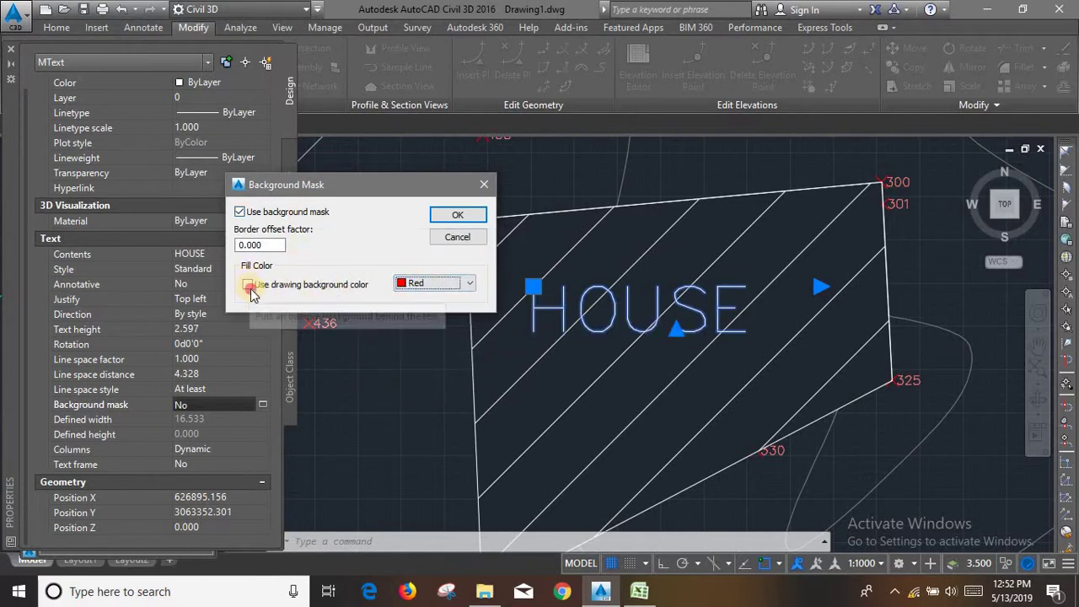
left_click(462, 215)
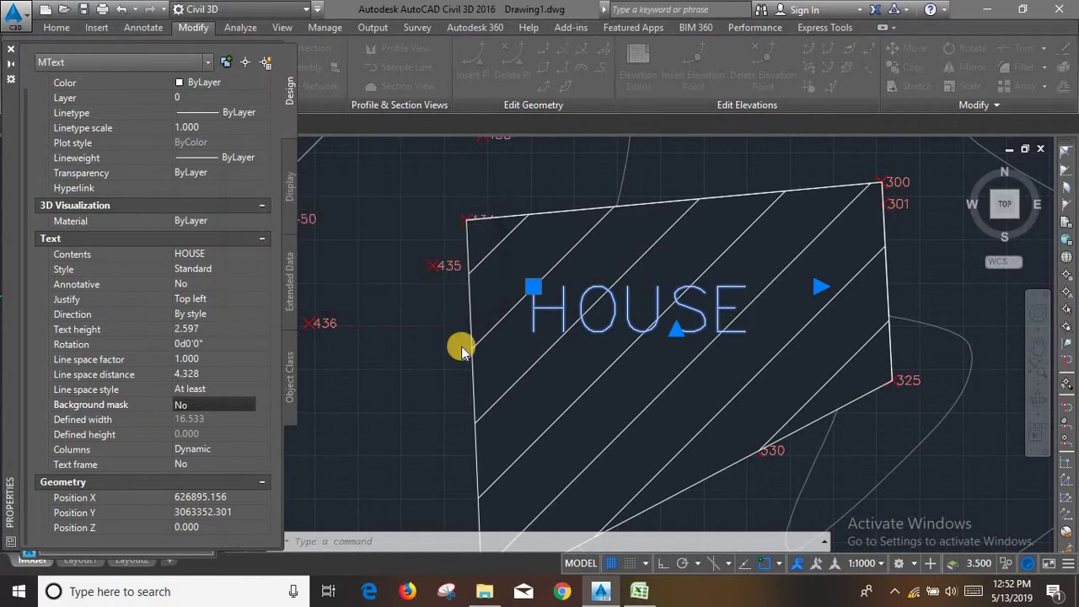
scroll(617, 325, "down", 3)
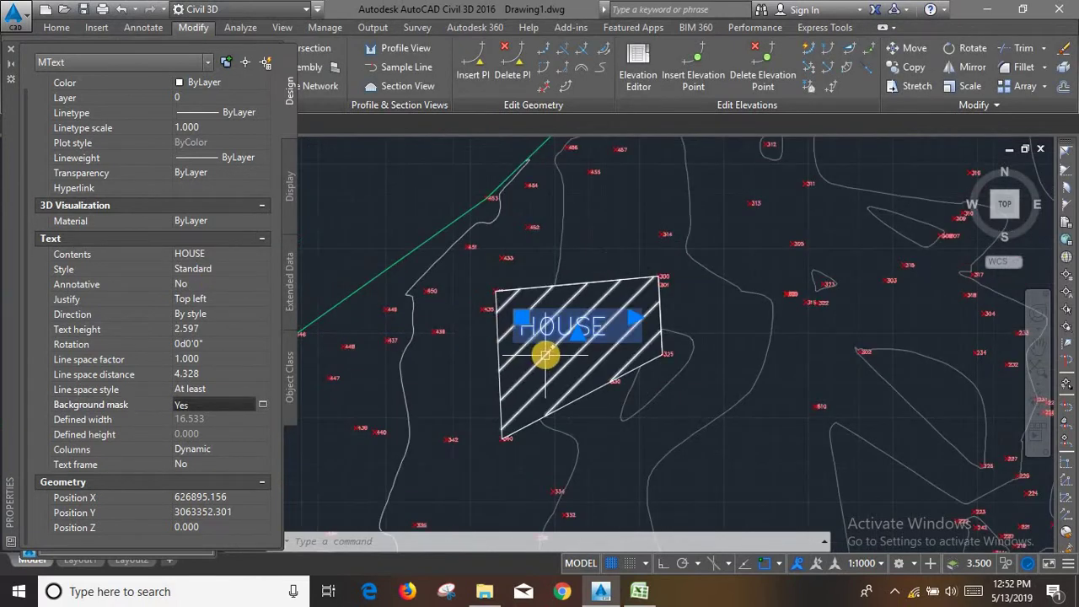
key("Escape")
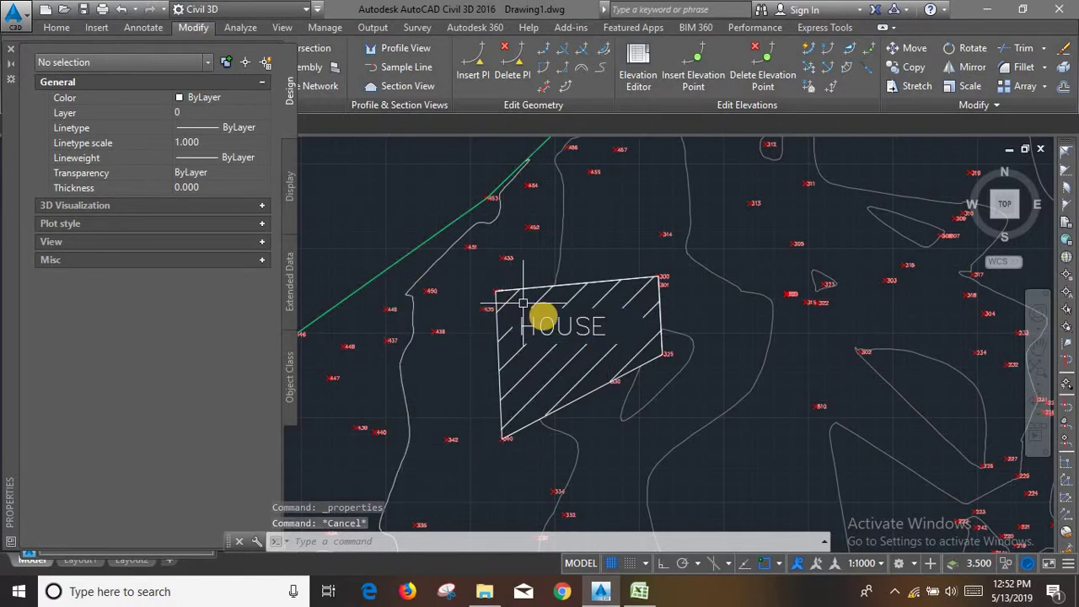
- Select the HOUSE label again
scroll(590, 313, "up", 3)
scroll(578, 332, "up", 2)
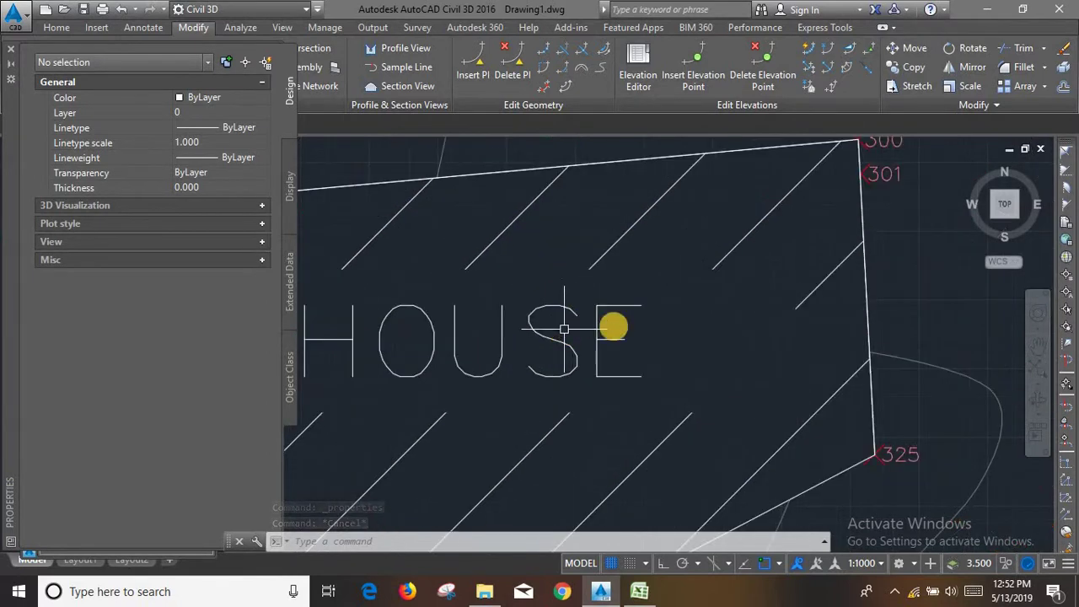
scroll(615, 325, "down", 3)
left_click(584, 324)
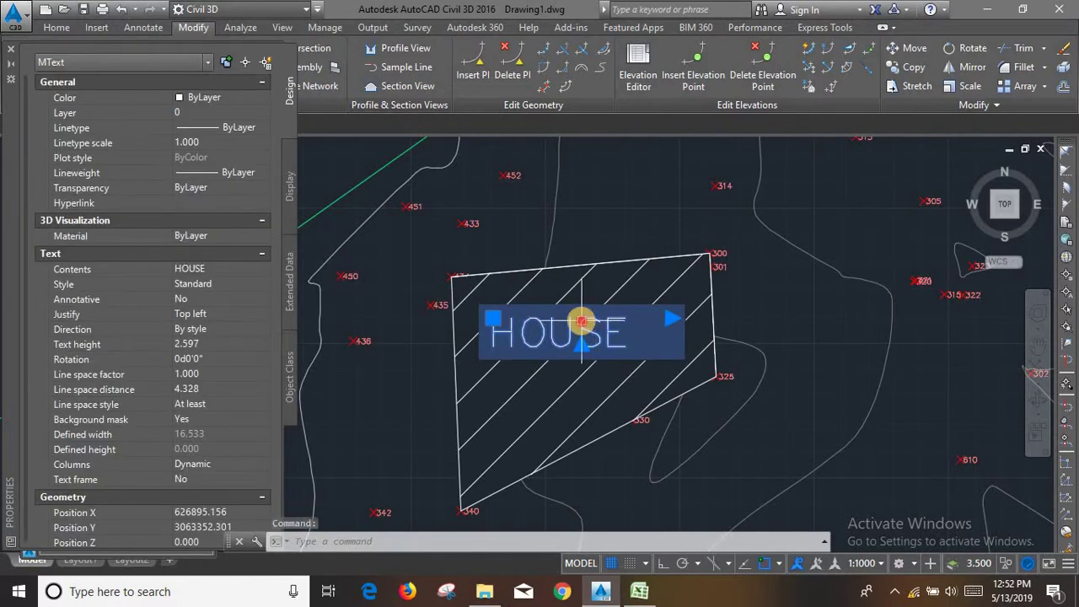
- Narrow the HOUSE text box so it fits the word tightly
double_click(583, 324)
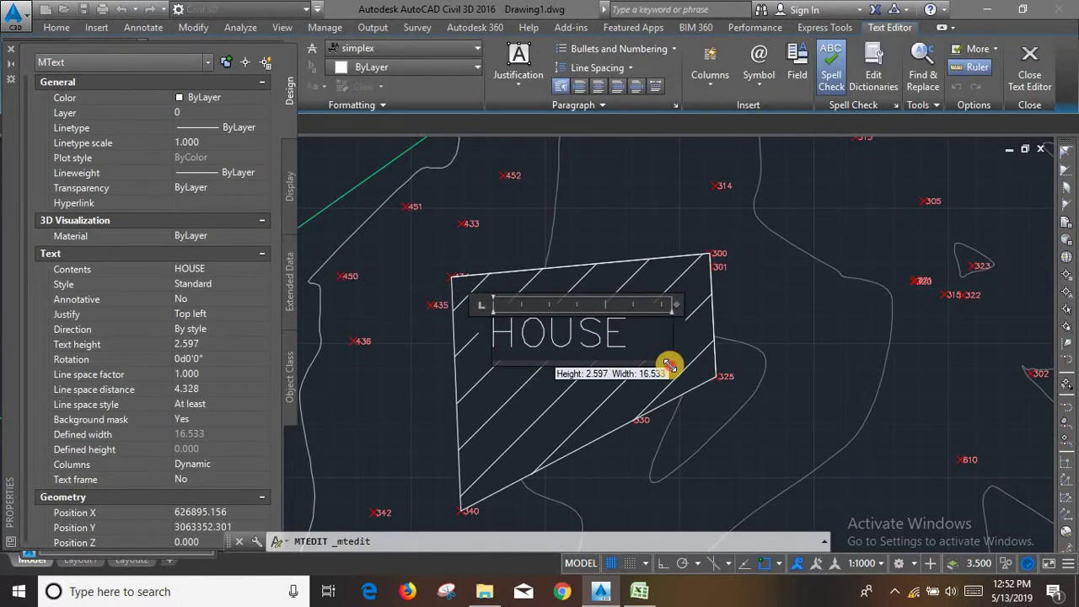
left_click_drag(667, 366, 567, 364)
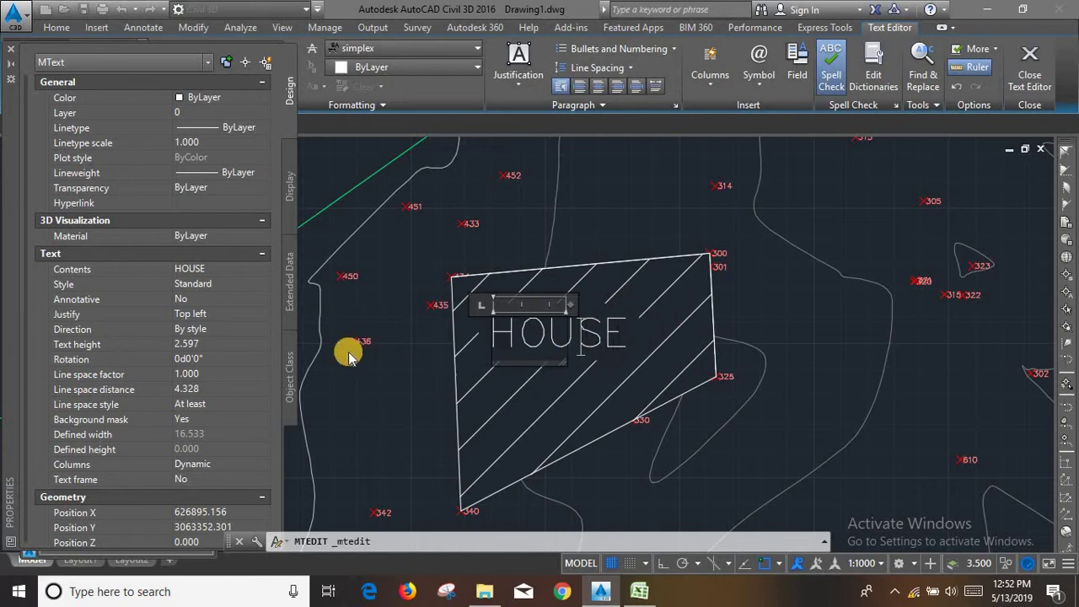
left_click(592, 238)
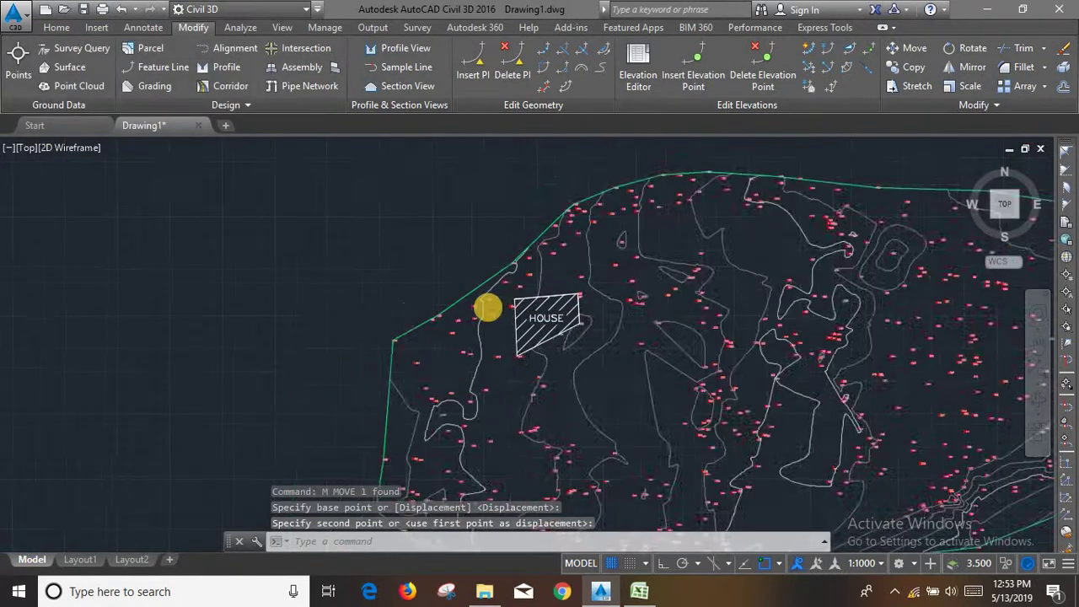
scroll(487, 309, "down", 5)
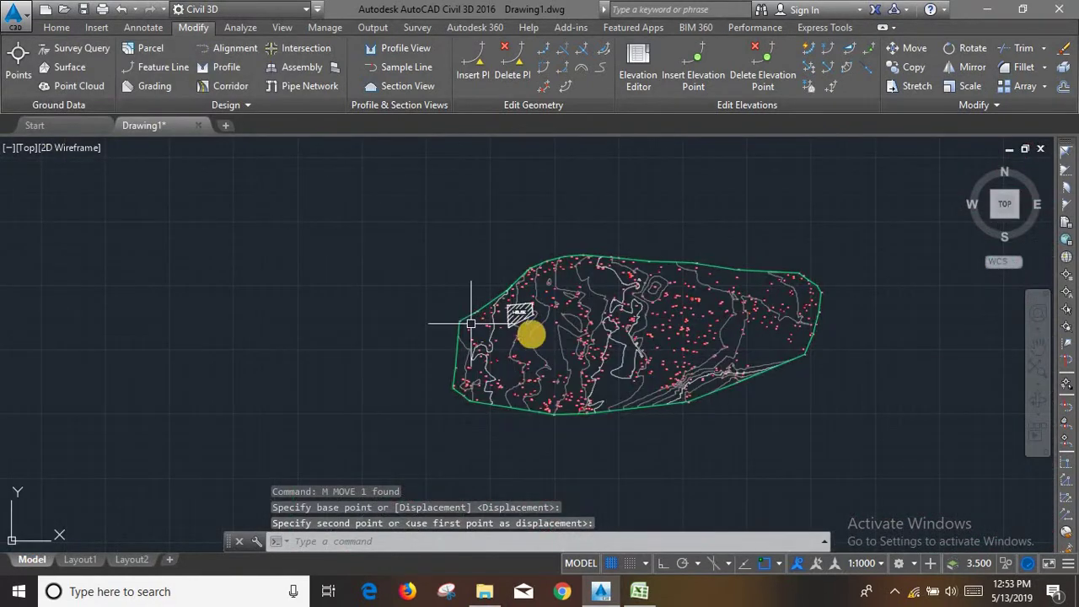
- Cancel the pending move and switch to the Layout1 sheet
scroll(531, 332, "down", 2)
key("Escape")
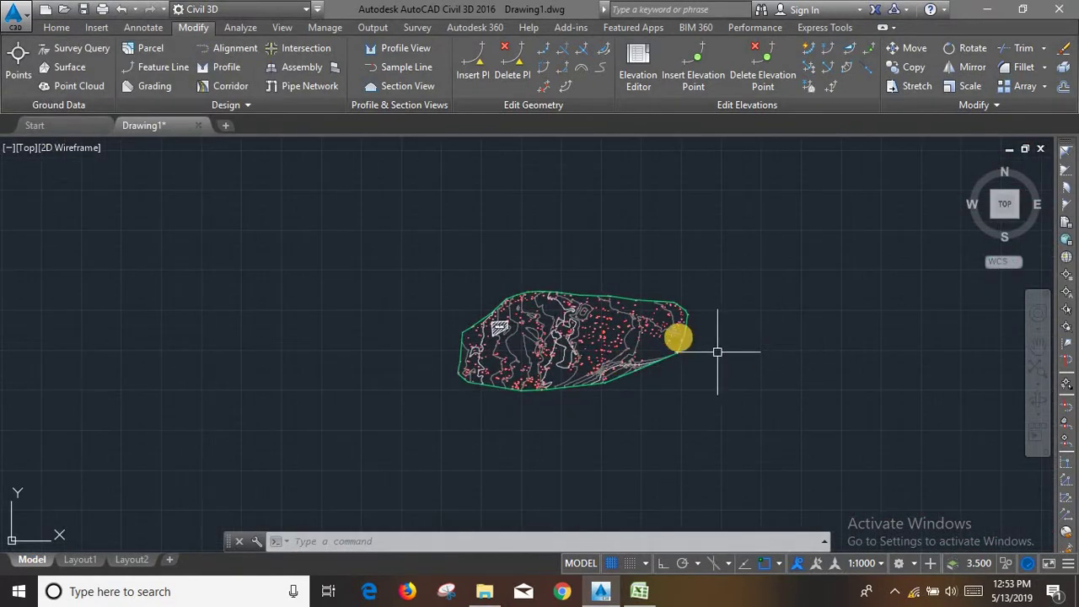
scroll(679, 345, "up", 2)
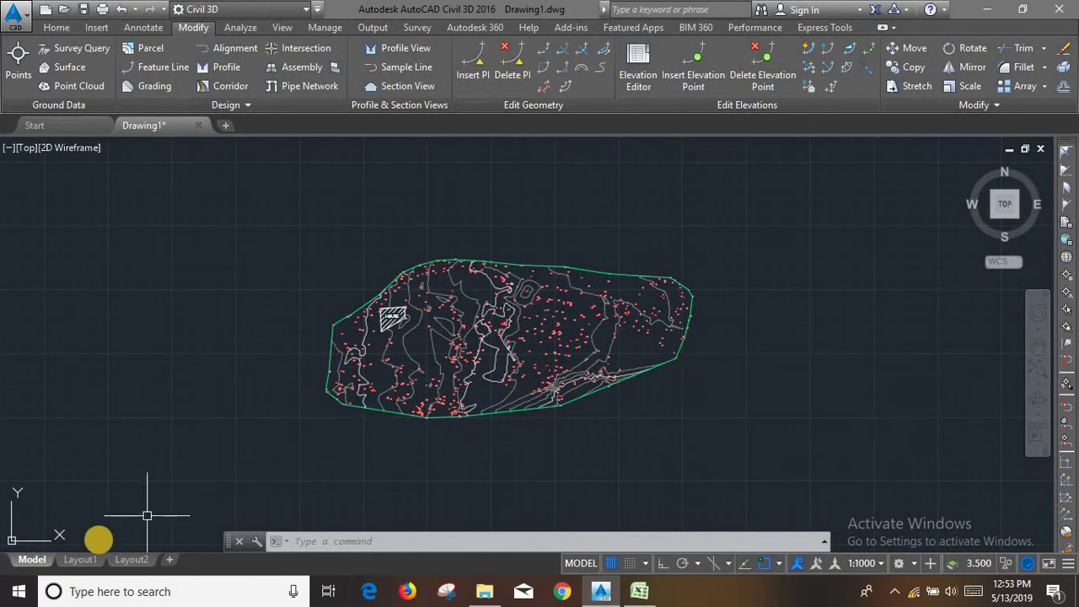
left_click(74, 561)
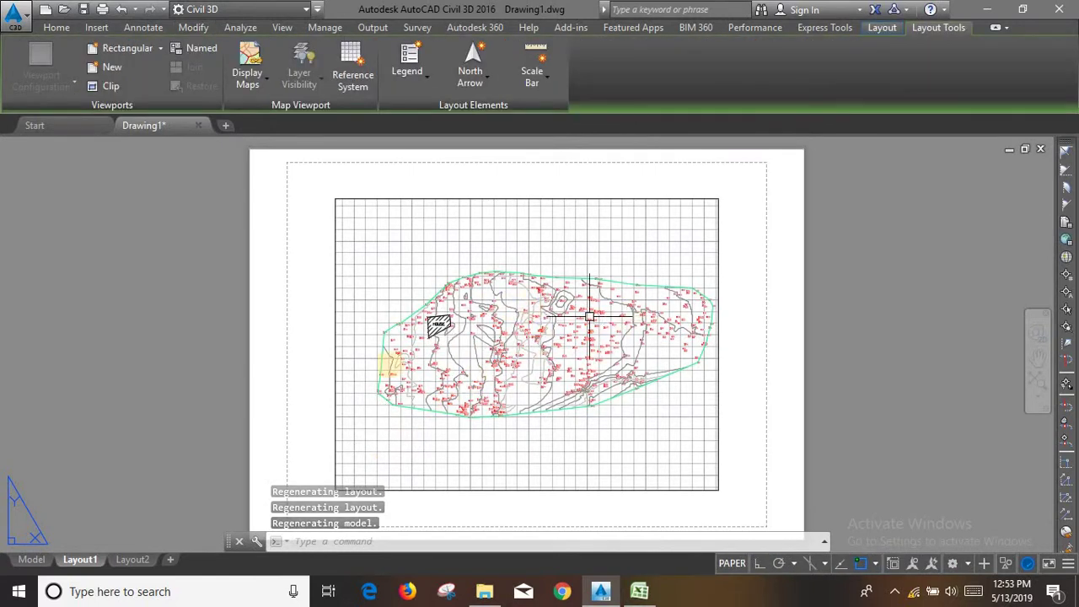
- Check the site in model space, return to Layout1, and open the Layout1 tab's context menu
left_click(33, 563)
scroll(584, 306, "up", 3)
scroll(584, 306, "down", 3)
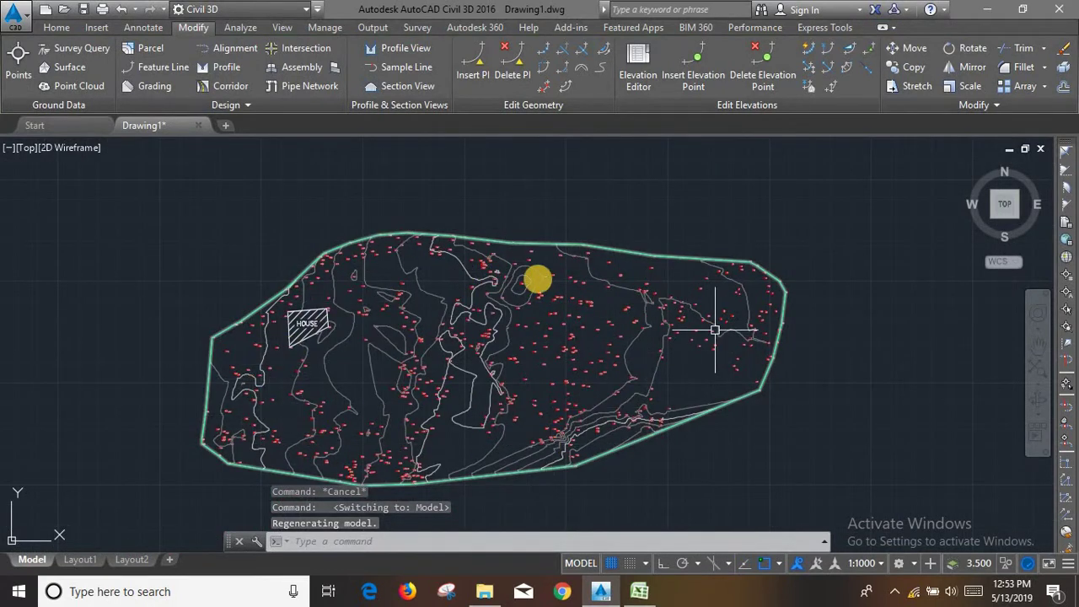
left_click(80, 561)
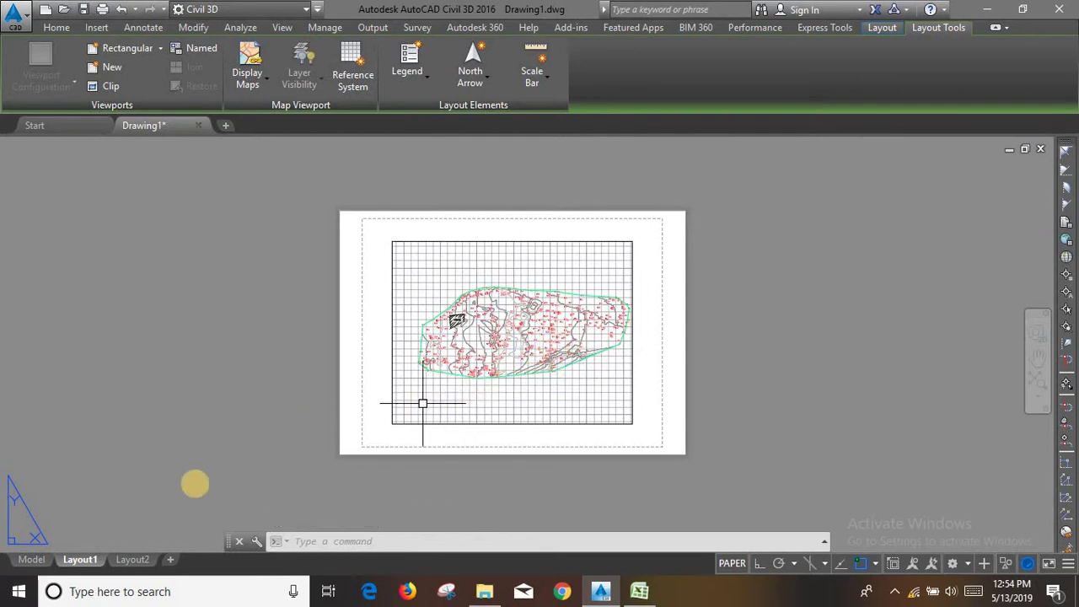
right_click(70, 561)
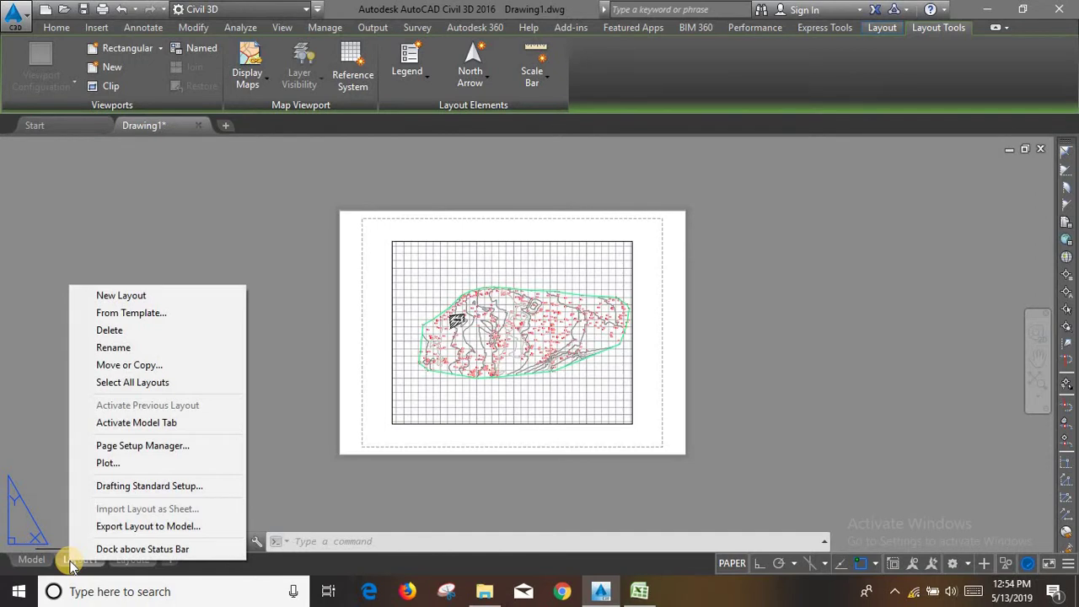
left_click(32, 469)
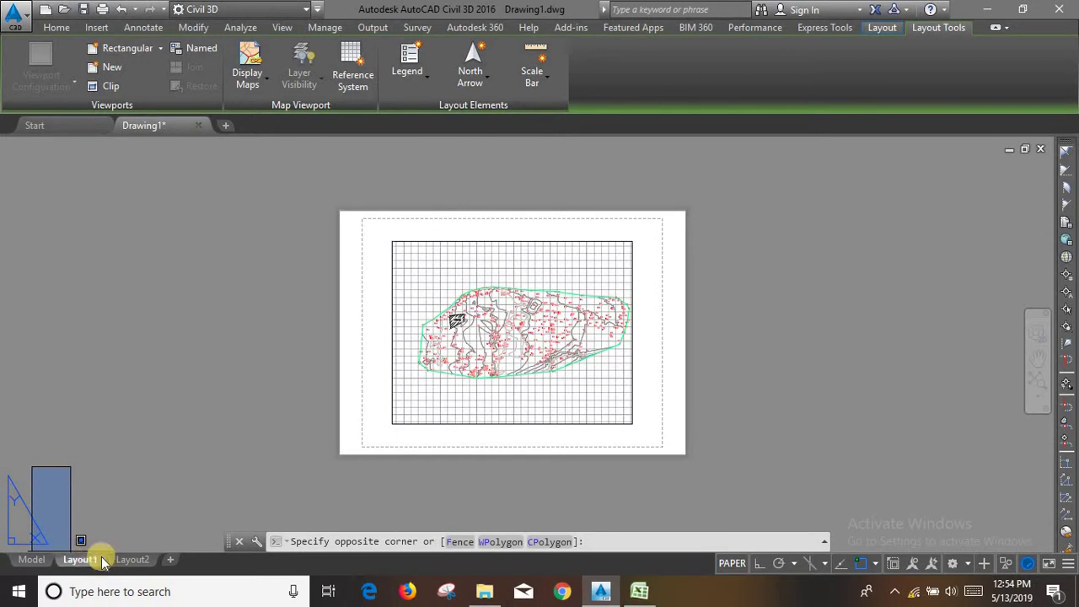
left_click(75, 561)
right_click(72, 560)
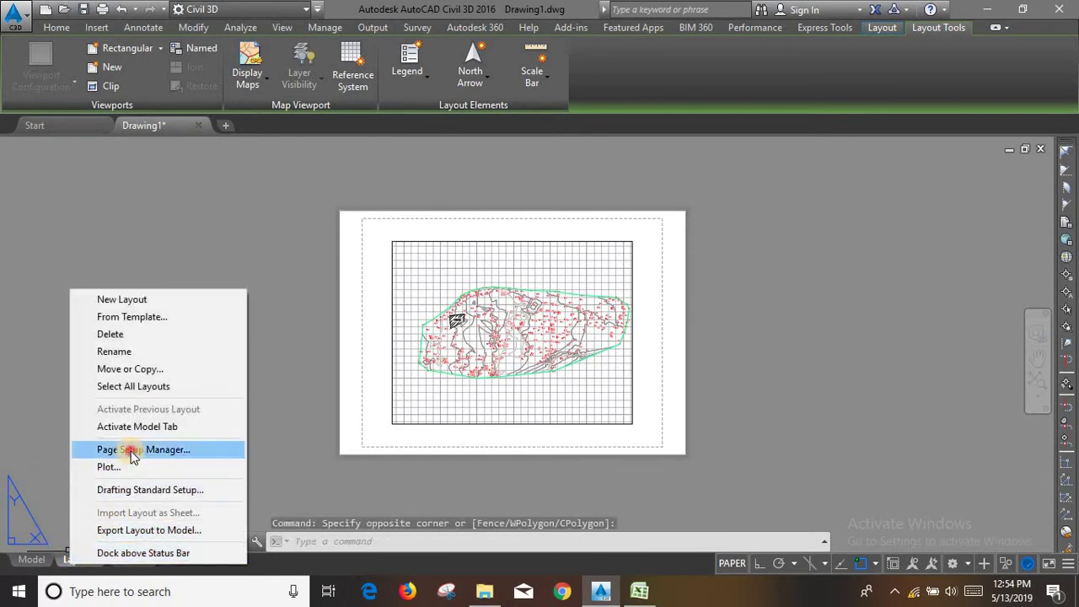
- Modify Layout1's page setup to use DWG To PDF.pc3, ISO A2 (594 x 420 MM) paper, and monochrome.ctb
left_click(131, 451)
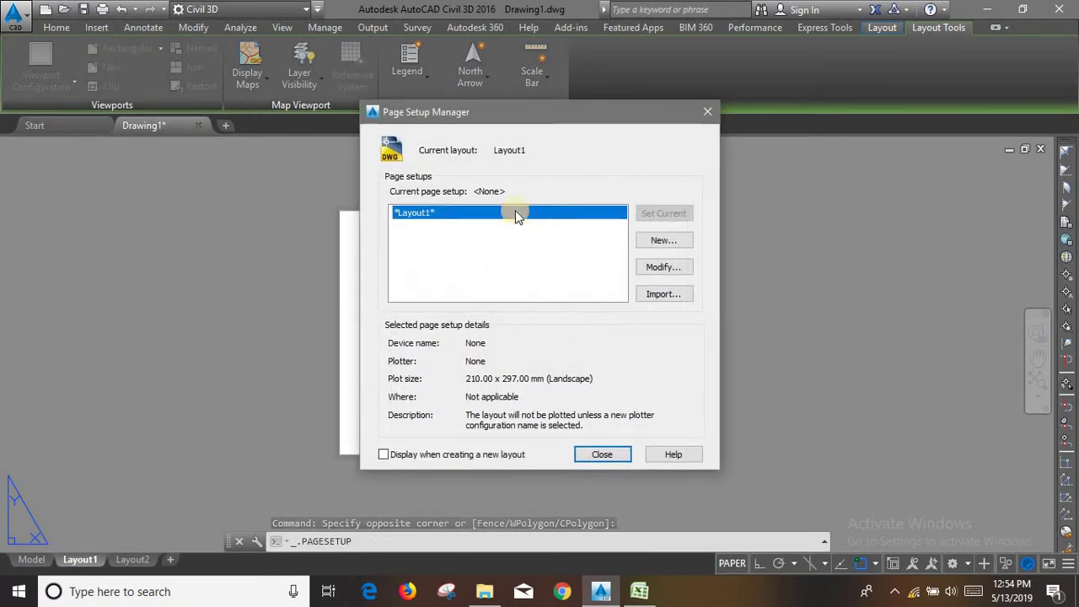
left_click(662, 267)
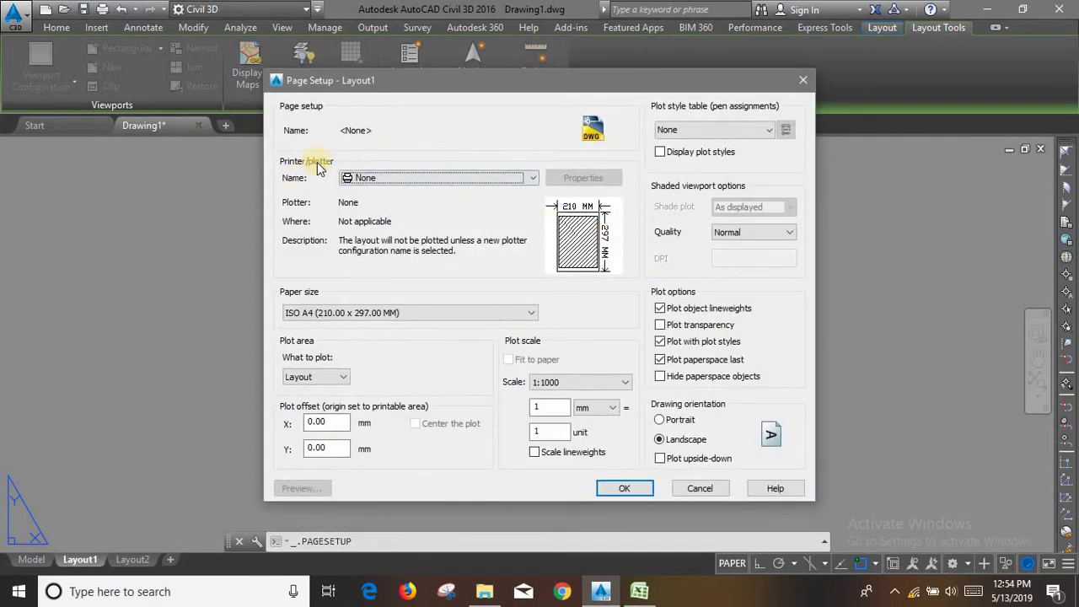
left_click(376, 182)
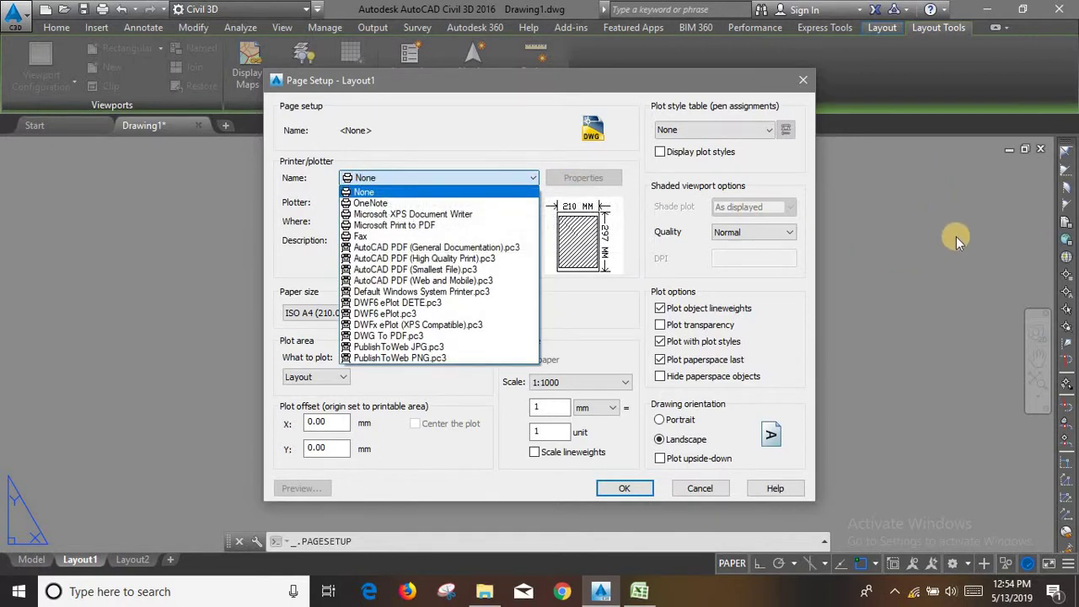
left_click(412, 335)
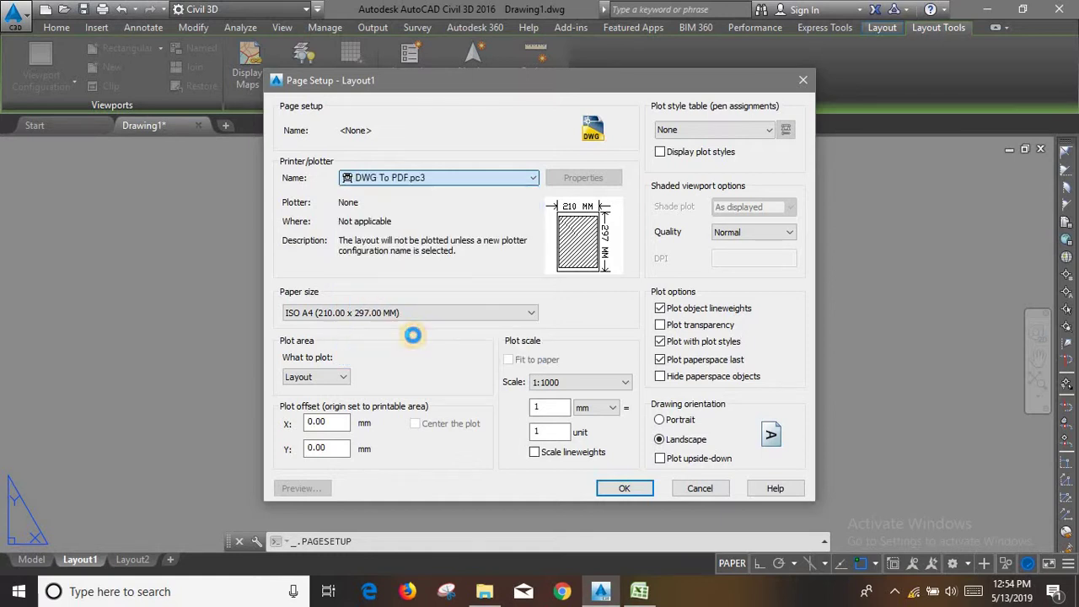
left_click(382, 316)
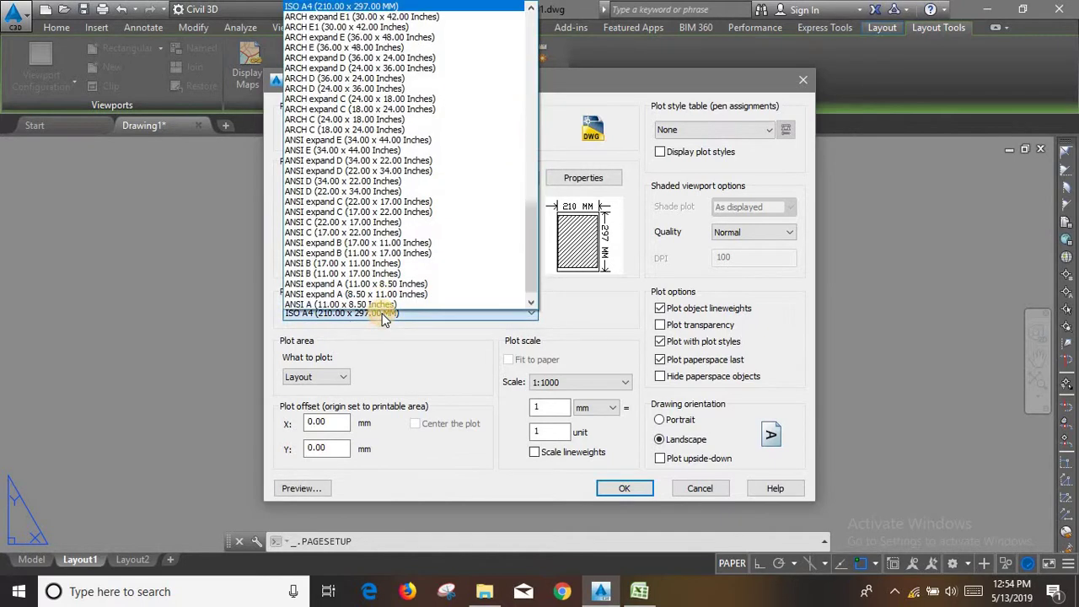
scroll(371, 211, "up", 4)
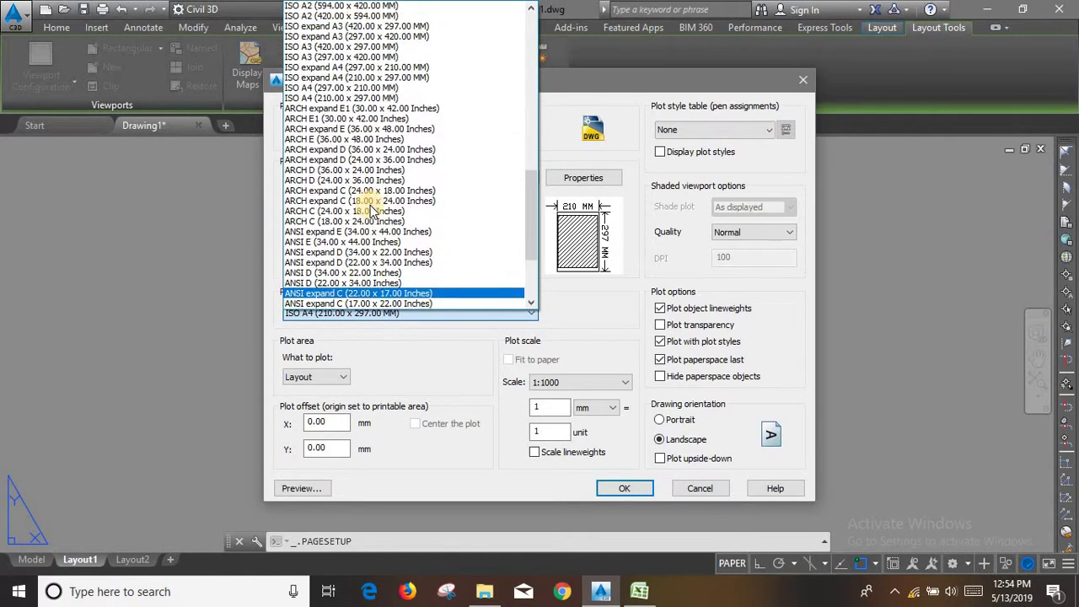
scroll(362, 210, "up", 3)
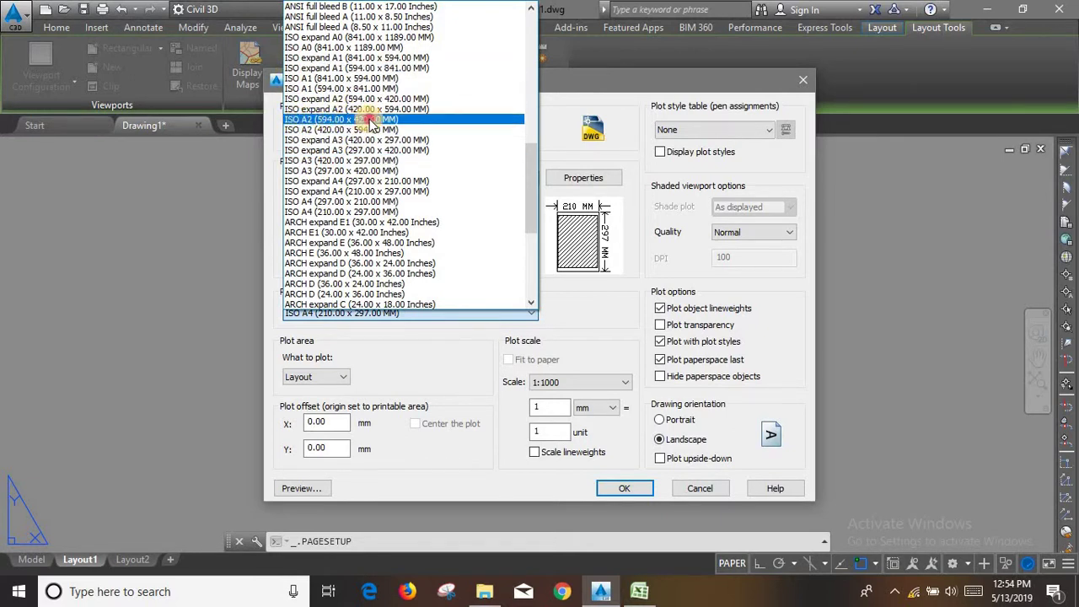
left_click(371, 123)
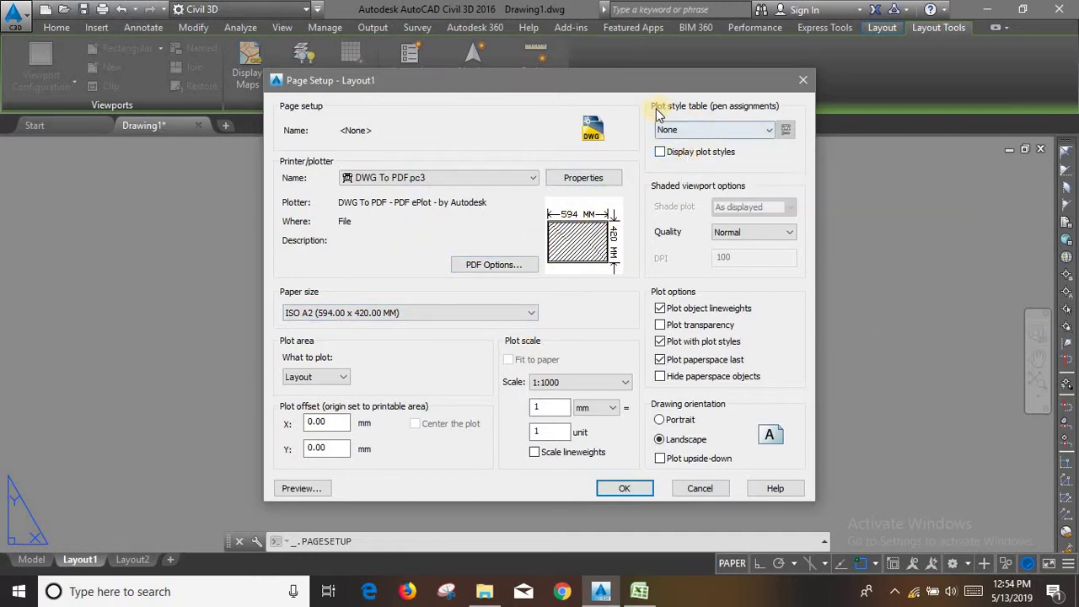
left_click(744, 128)
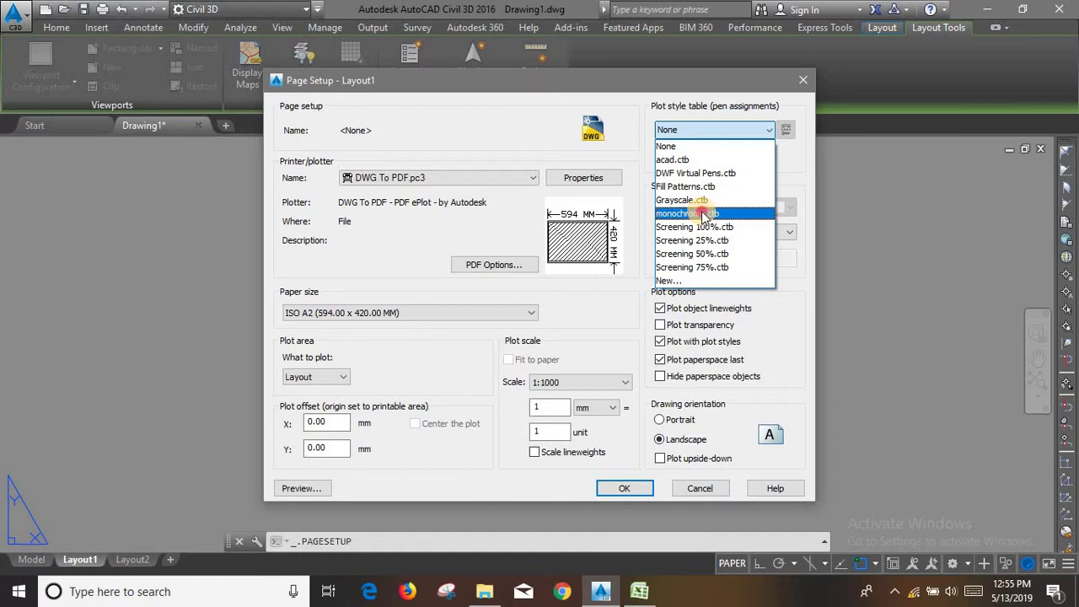
left_click(701, 213)
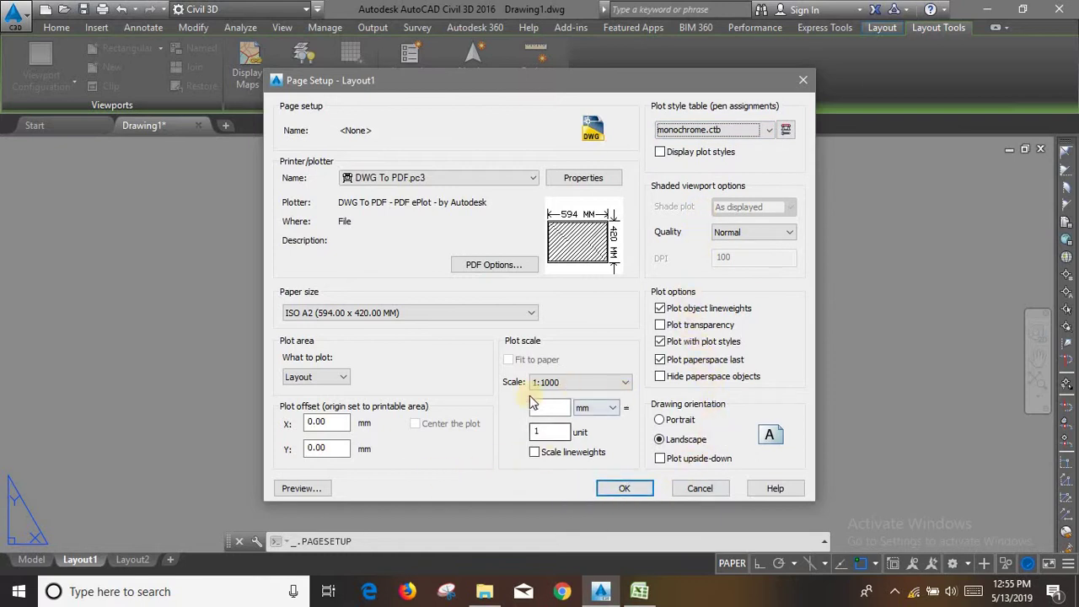
left_click(626, 488)
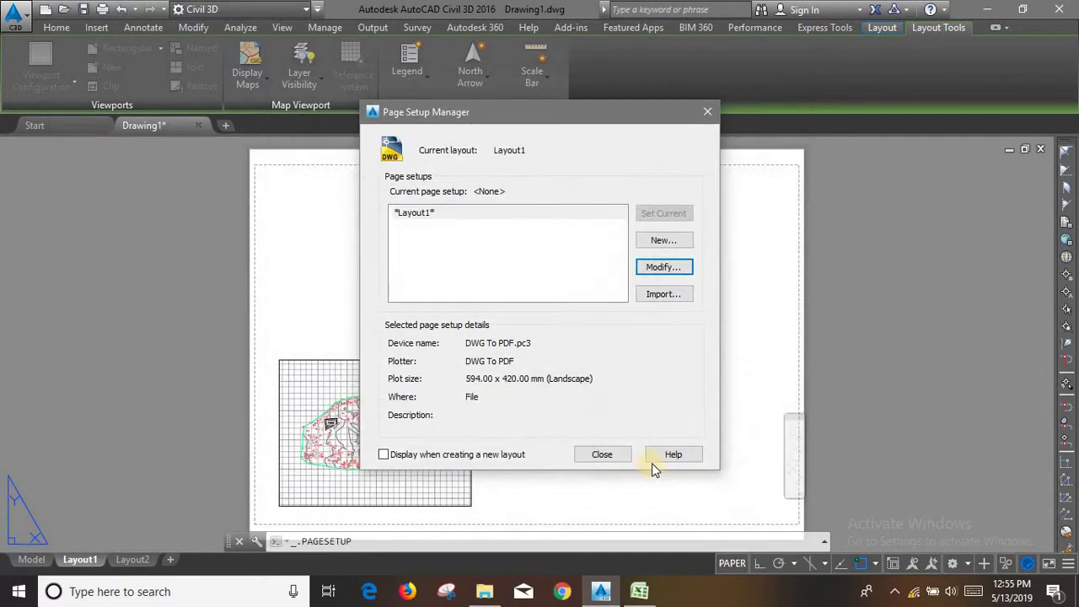
left_click(600, 455)
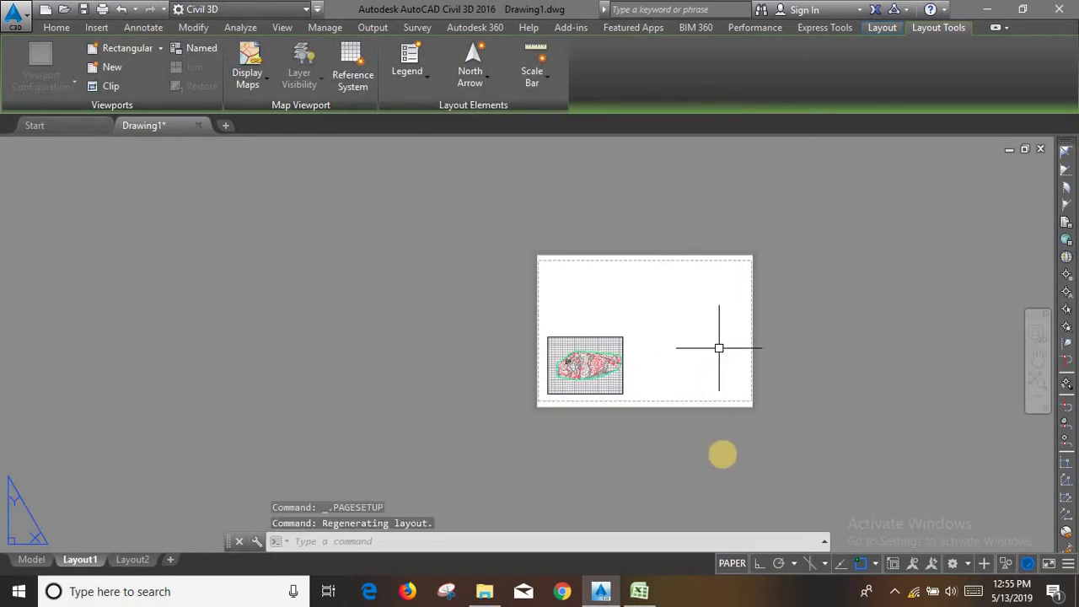
left_click(724, 460)
left_click(496, 294)
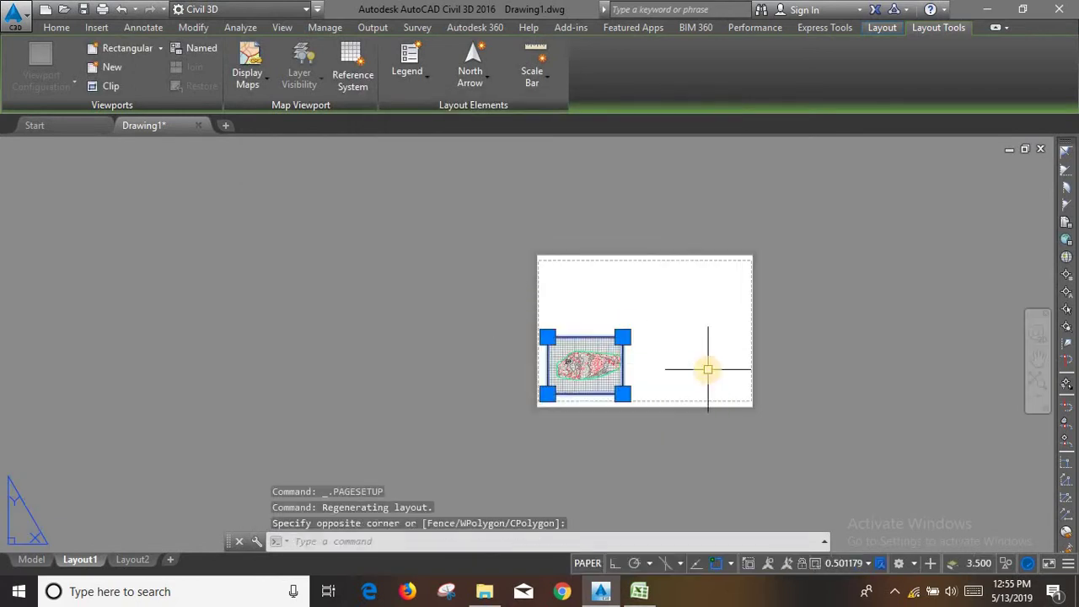
key("Delete")
scroll(395, 337, "down", 2)
scroll(588, 379, "up", 2)
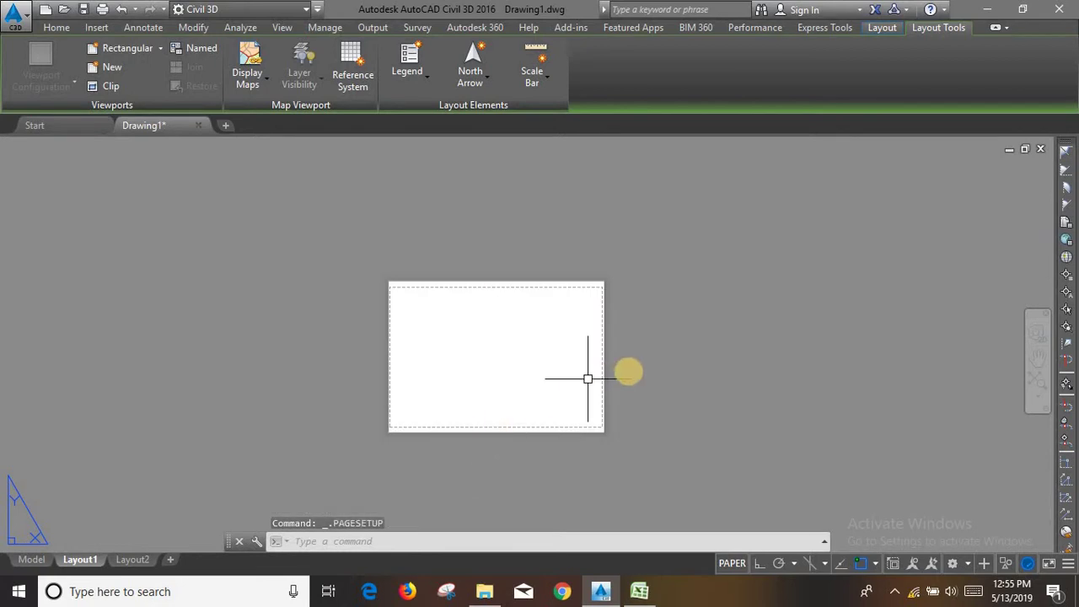
scroll(588, 379, "down", 2)
scroll(624, 308, "up", 3)
scroll(592, 334, "down", 1)
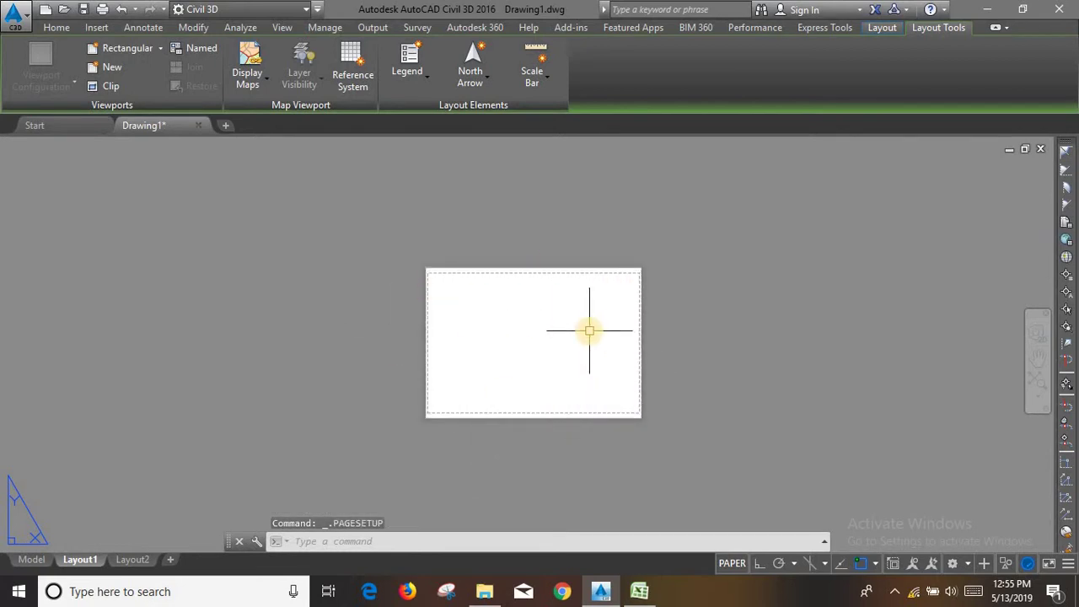
scroll(549, 357, "up", 2)
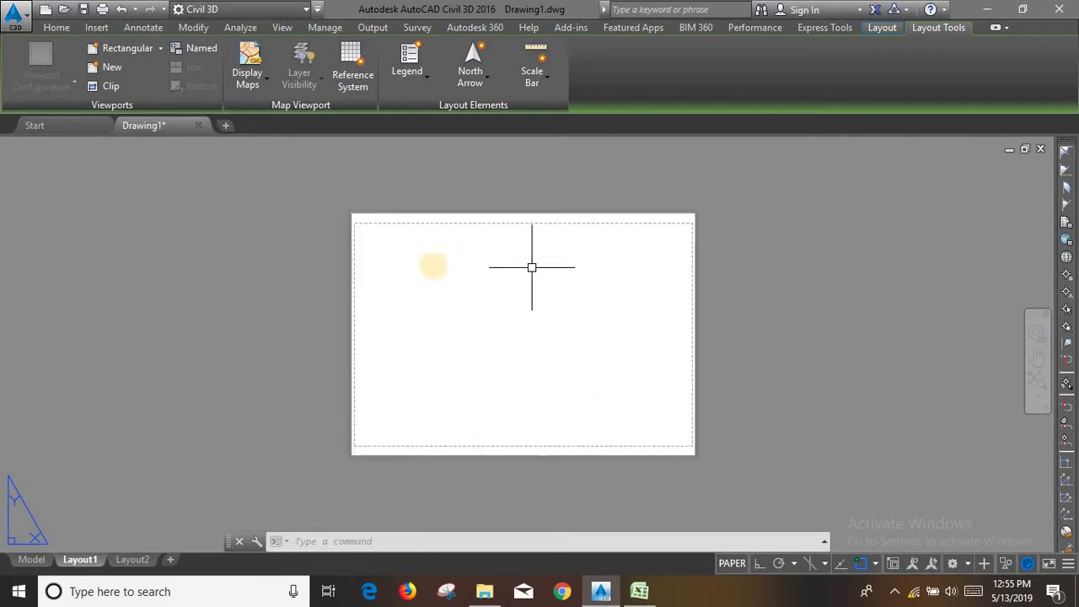
left_click(32, 560)
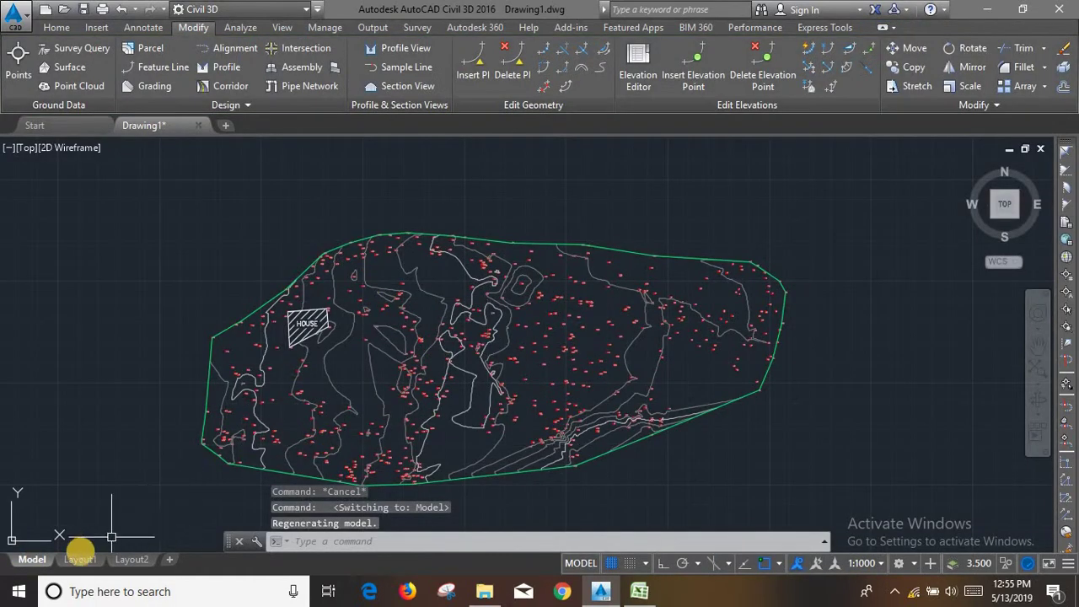
left_click(80, 560)
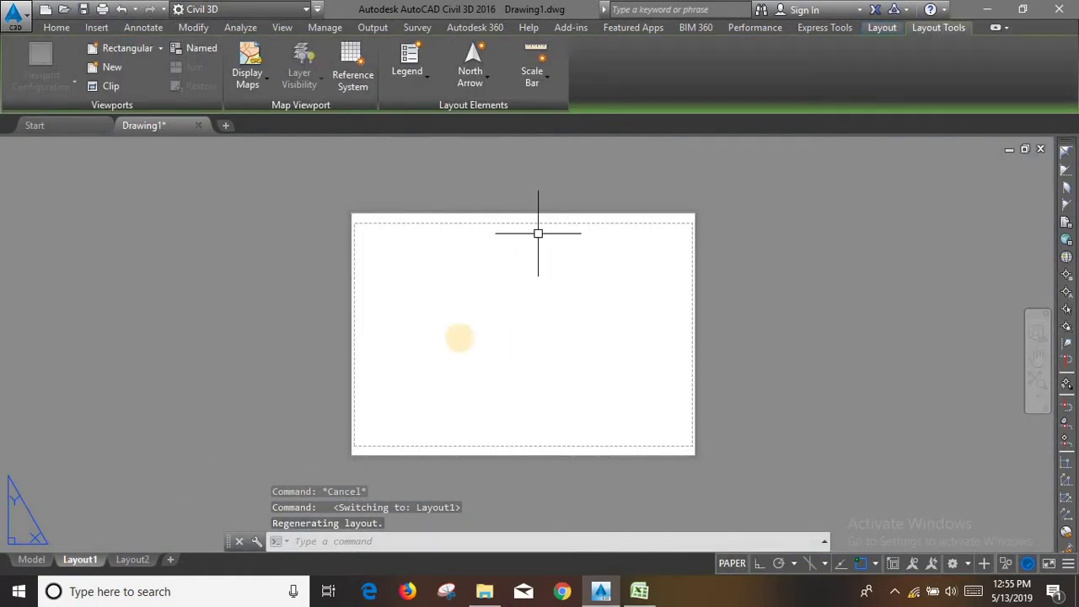
scroll(513, 276, "down", 2)
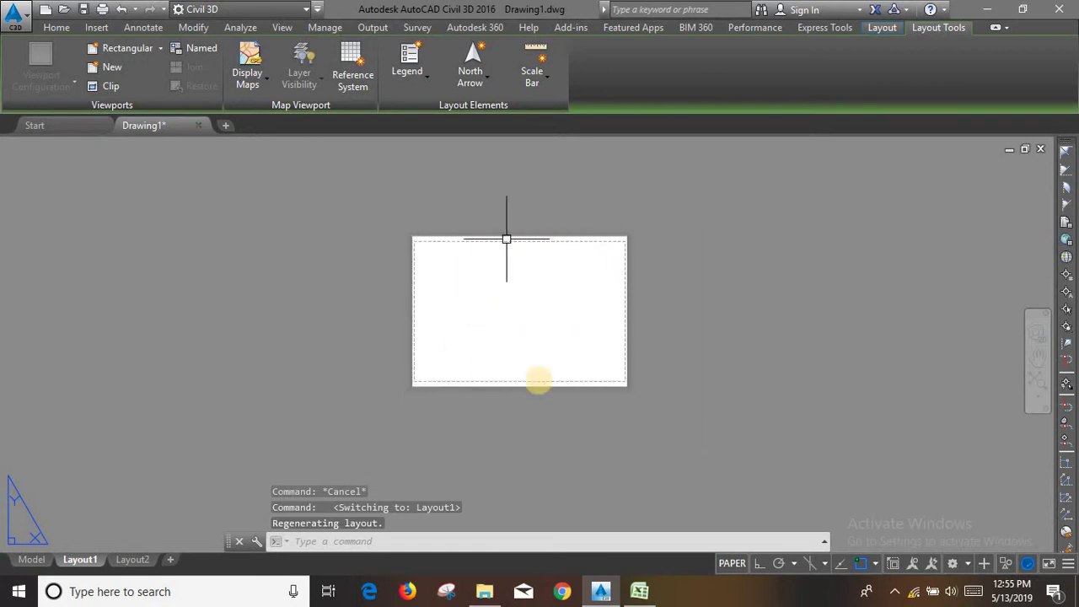
scroll(566, 295, "up", 2)
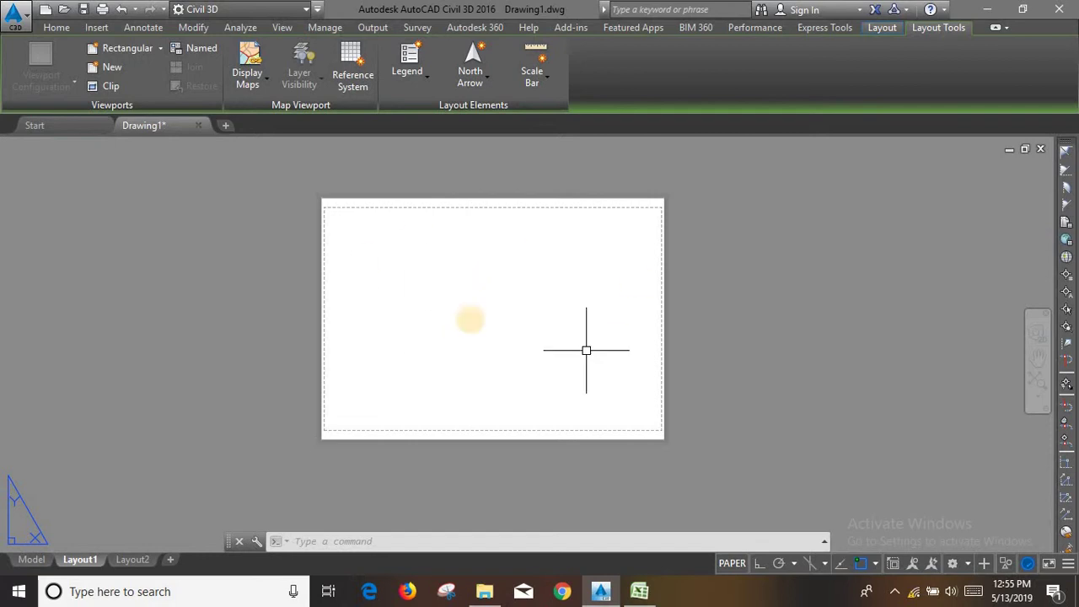
scroll(632, 321, "down", 2)
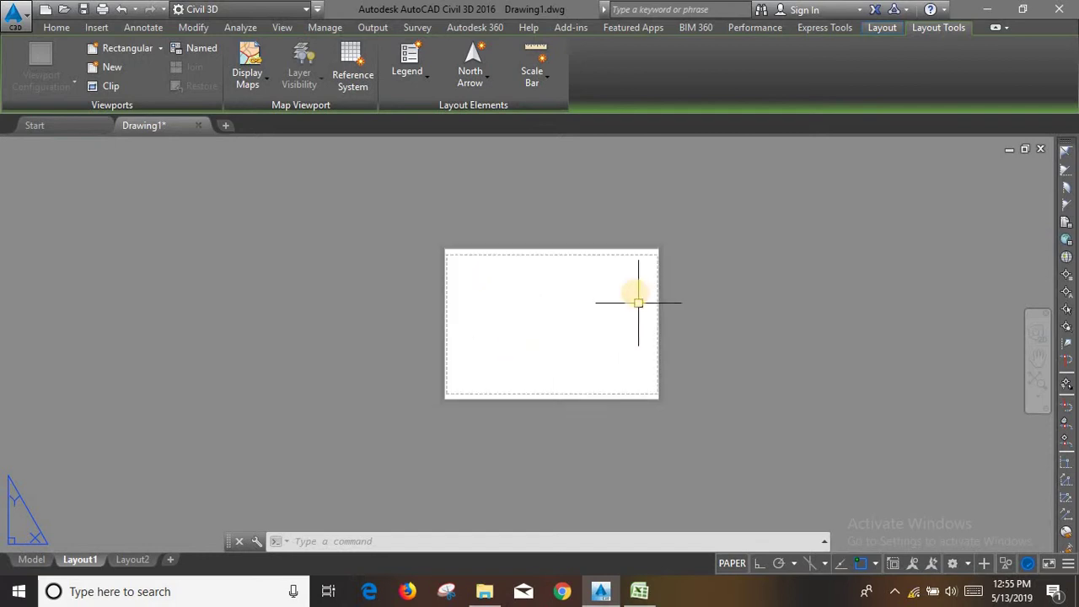
scroll(638, 301, "up", 2)
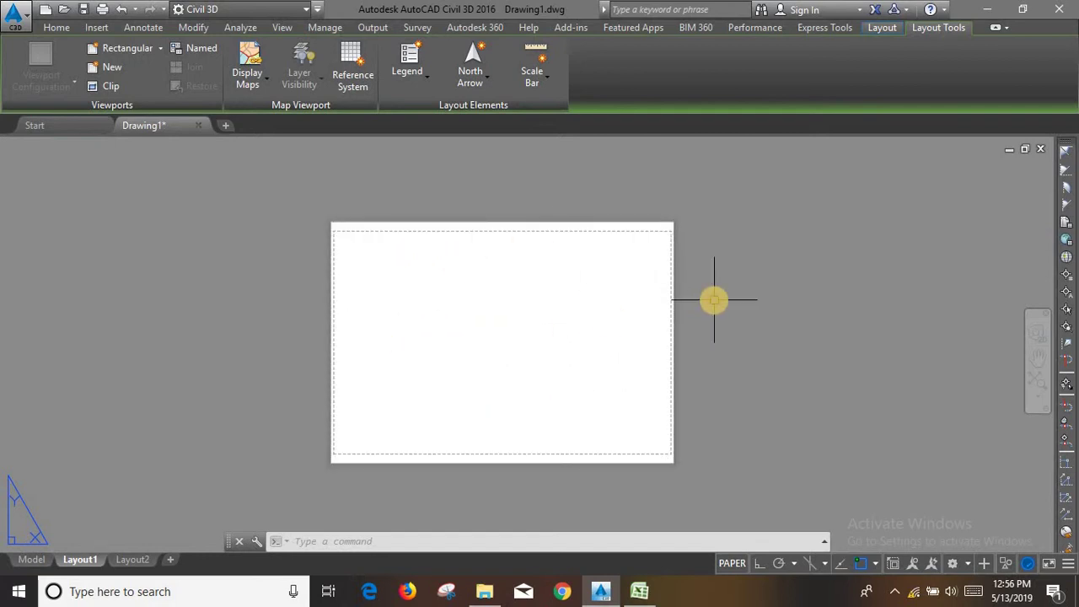
scroll(725, 295, "down", 2)
scroll(733, 303, "up", 2)
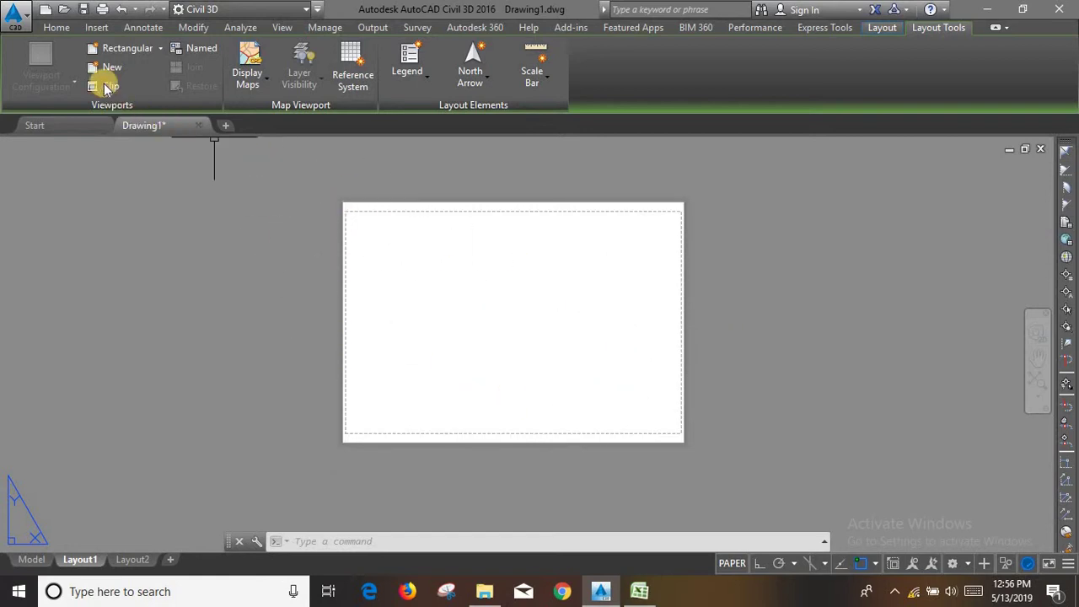
- Draw a rectangular viewport across the Layout1 sheet
left_click(105, 51)
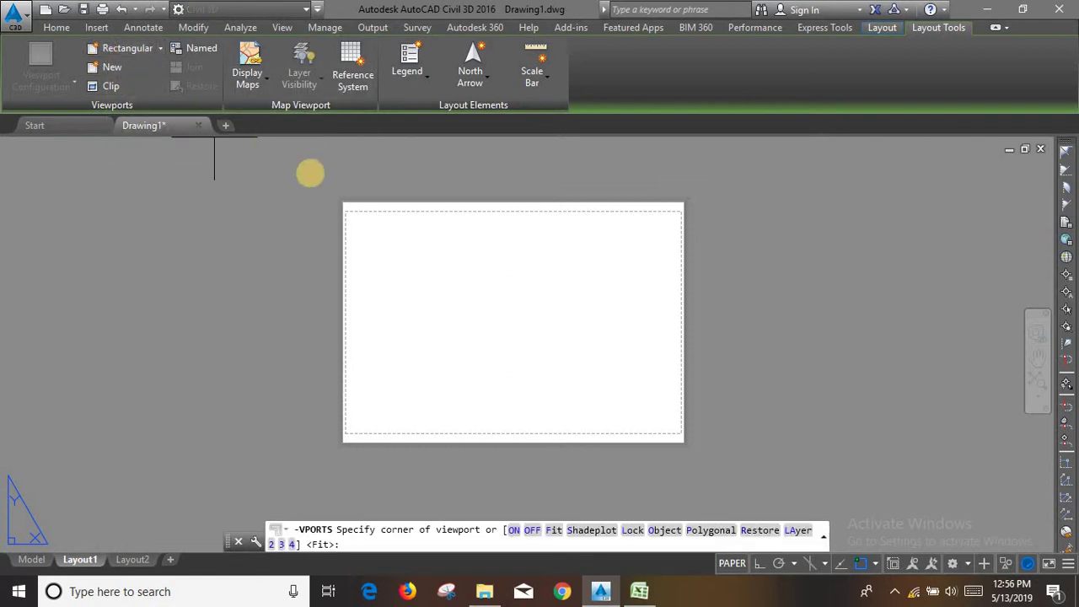
left_click(349, 214)
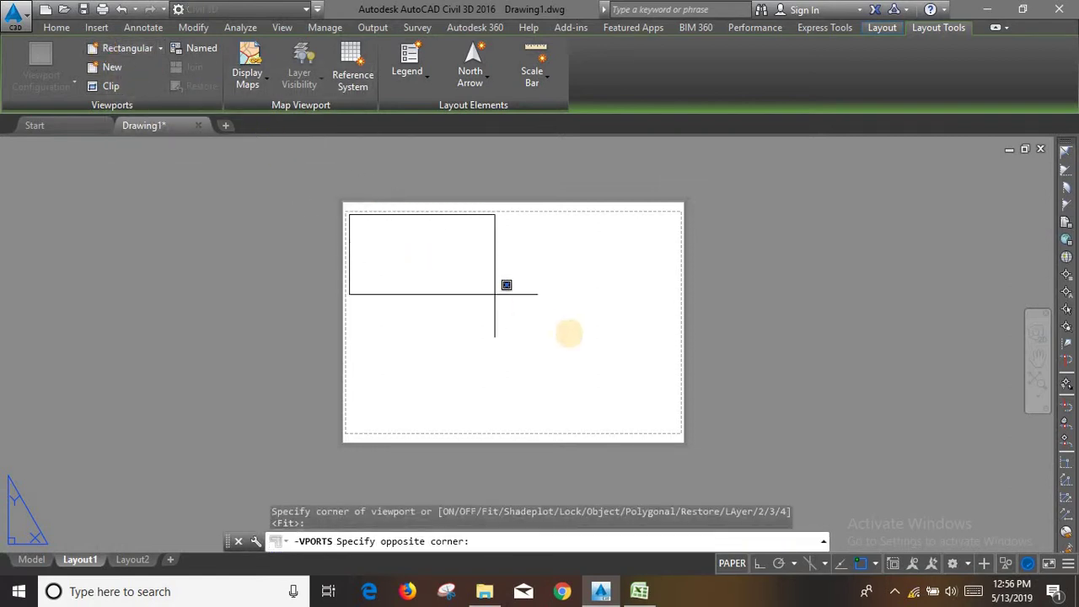
left_click(680, 429)
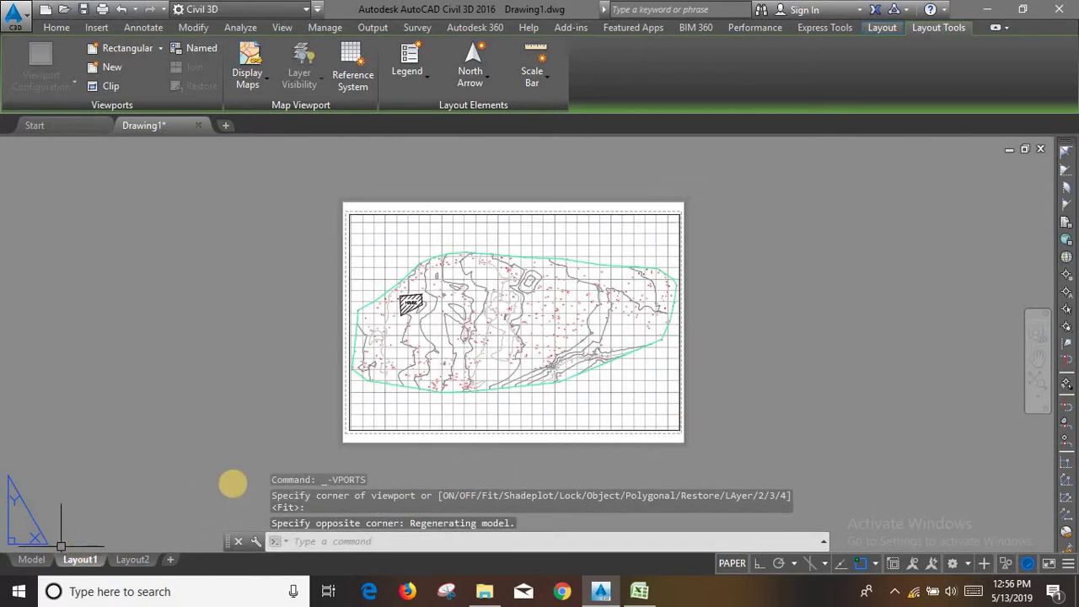
left_click(466, 214)
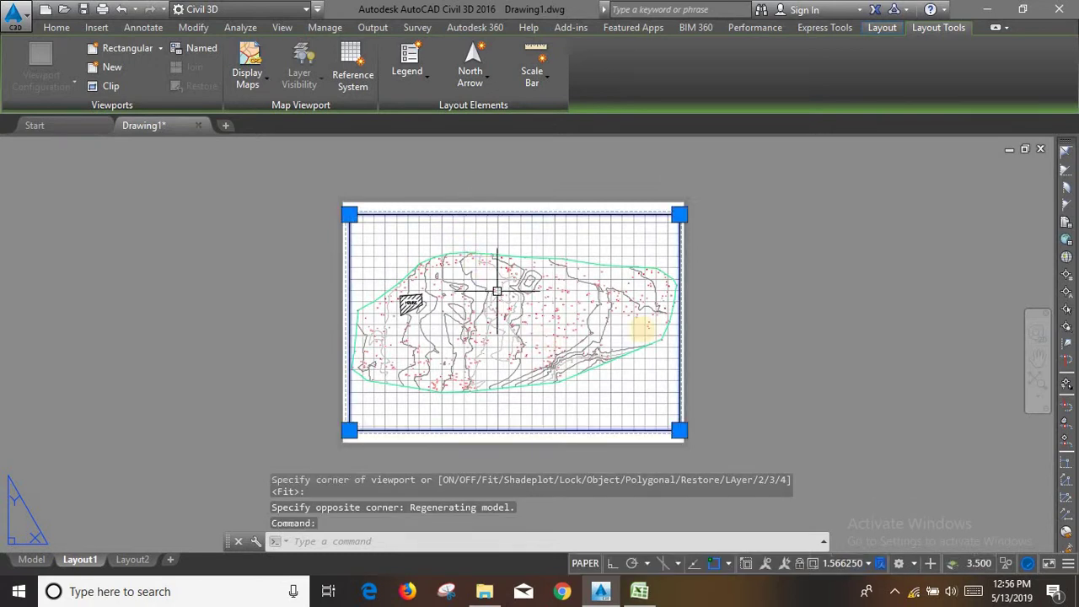
key("Escape")
- Activate the new viewport and turn off its grid
left_click(556, 276)
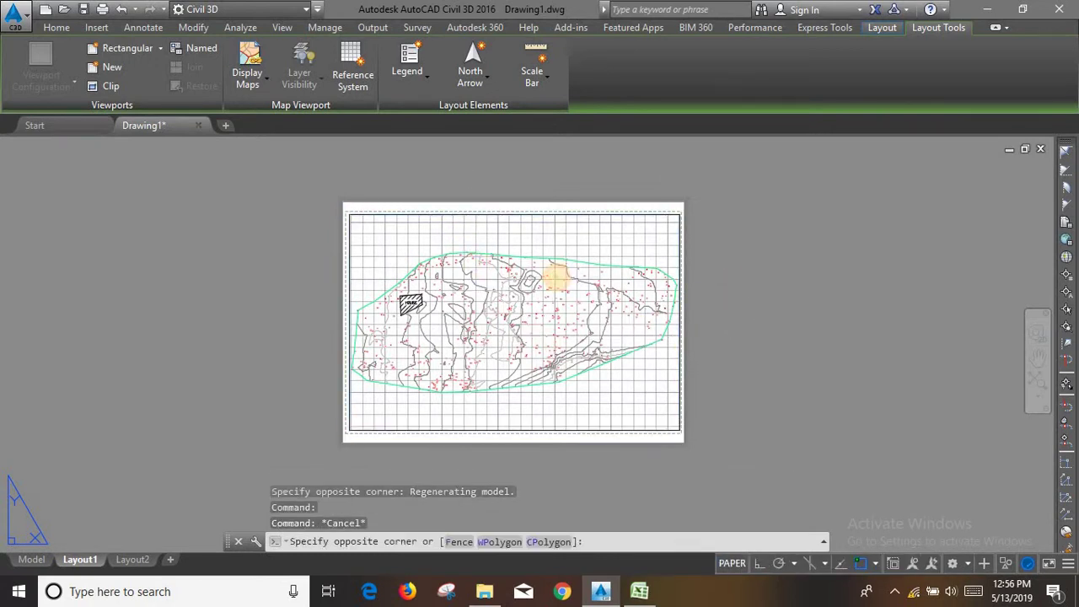
double_click(556, 275)
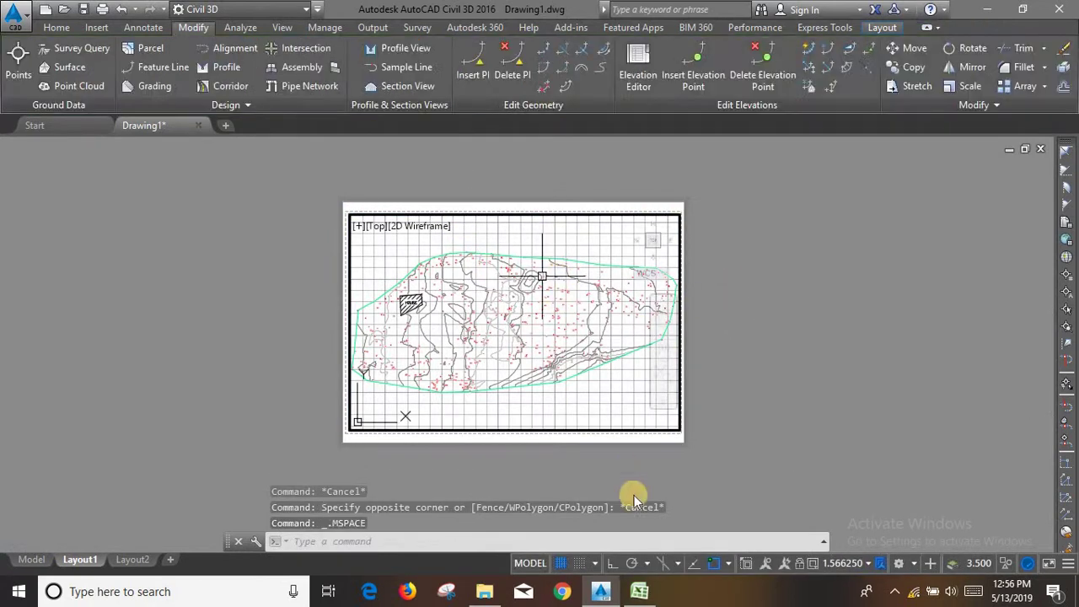
left_click(573, 563)
double_click(751, 301)
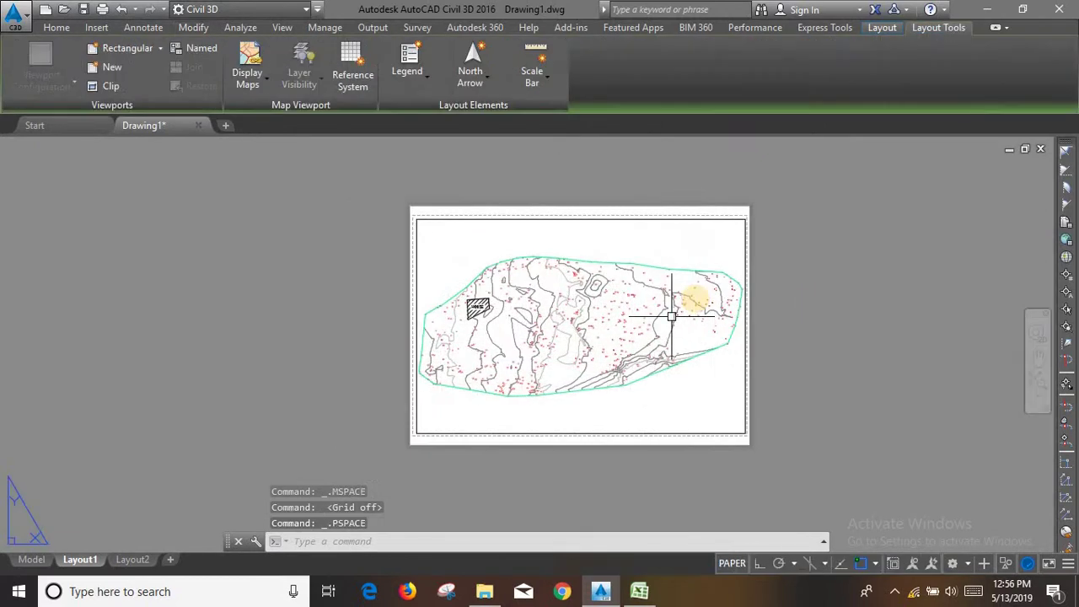
scroll(770, 366, "down", 2)
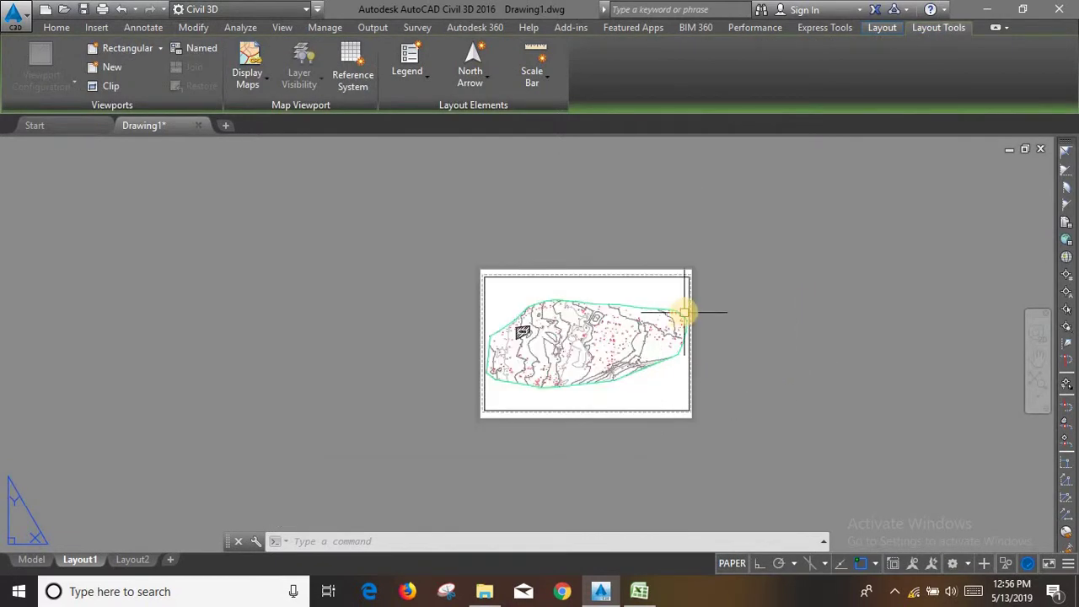
scroll(683, 312, "up", 2)
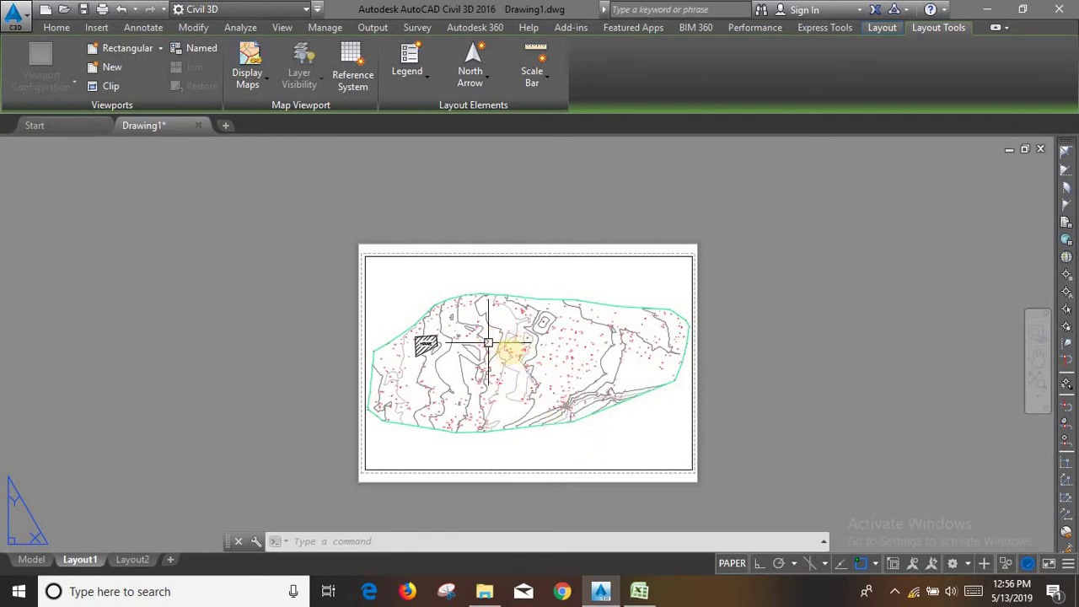
double_click(517, 352)
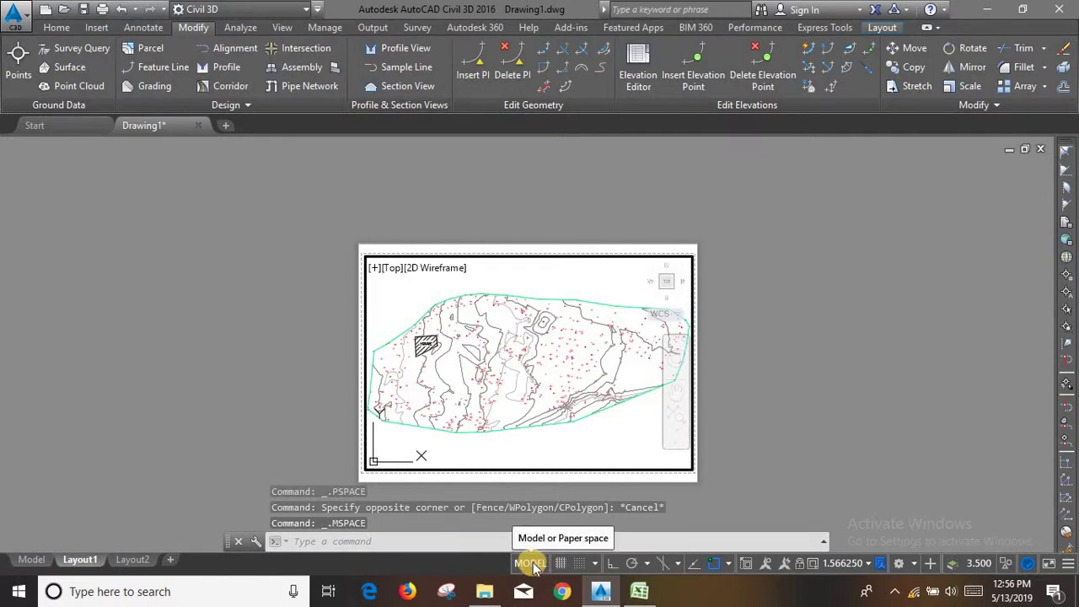
double_click(855, 429)
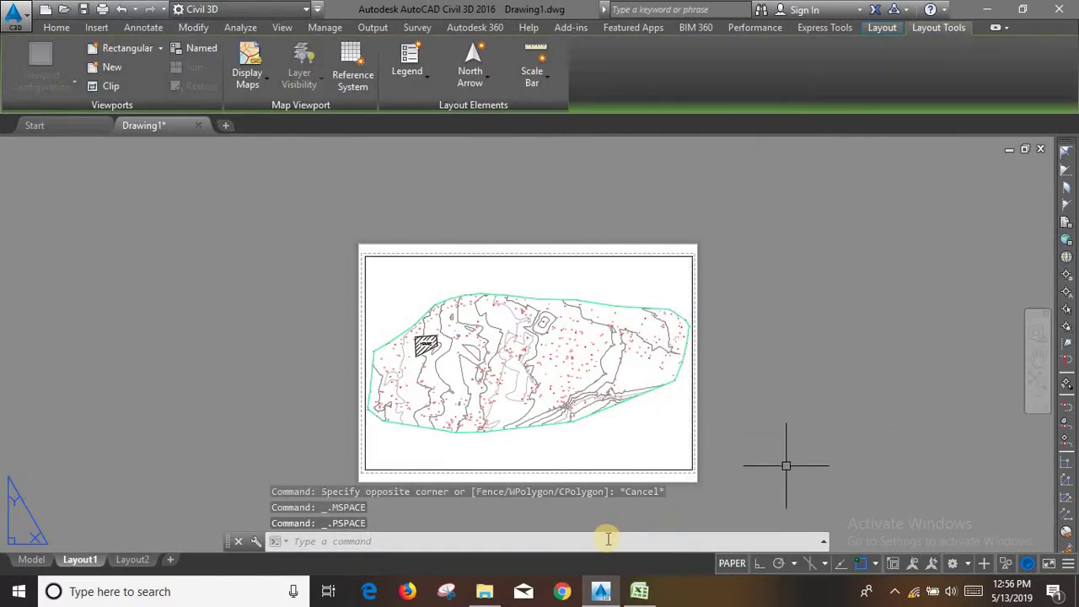
left_click(732, 565)
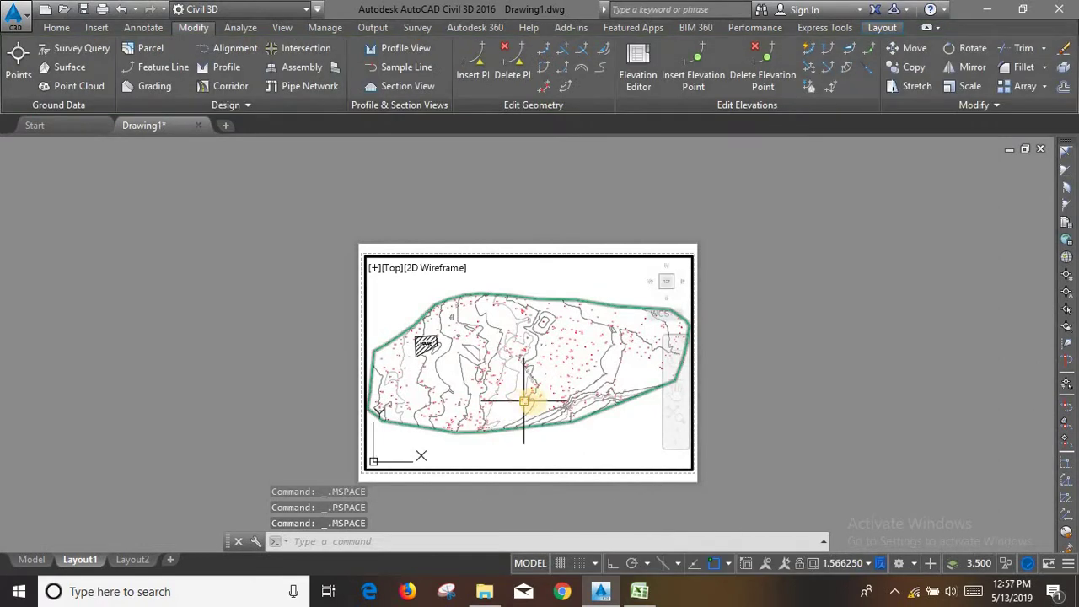
- Set the viewport scale to 1:1000 after trying 1:500, then return to paper space
left_click(847, 563)
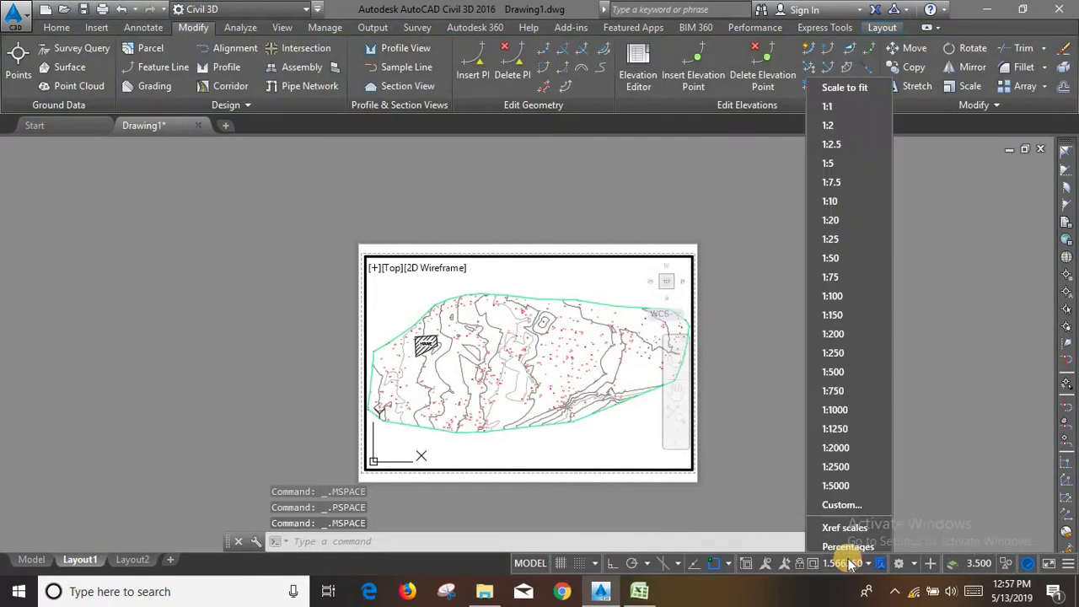
left_click(834, 407)
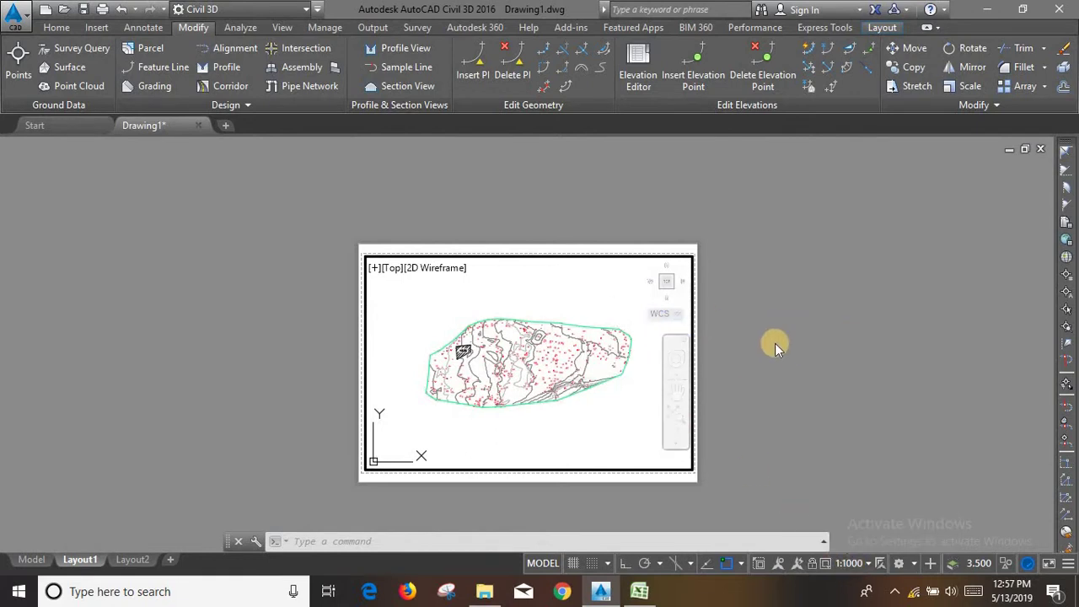
left_click(849, 564)
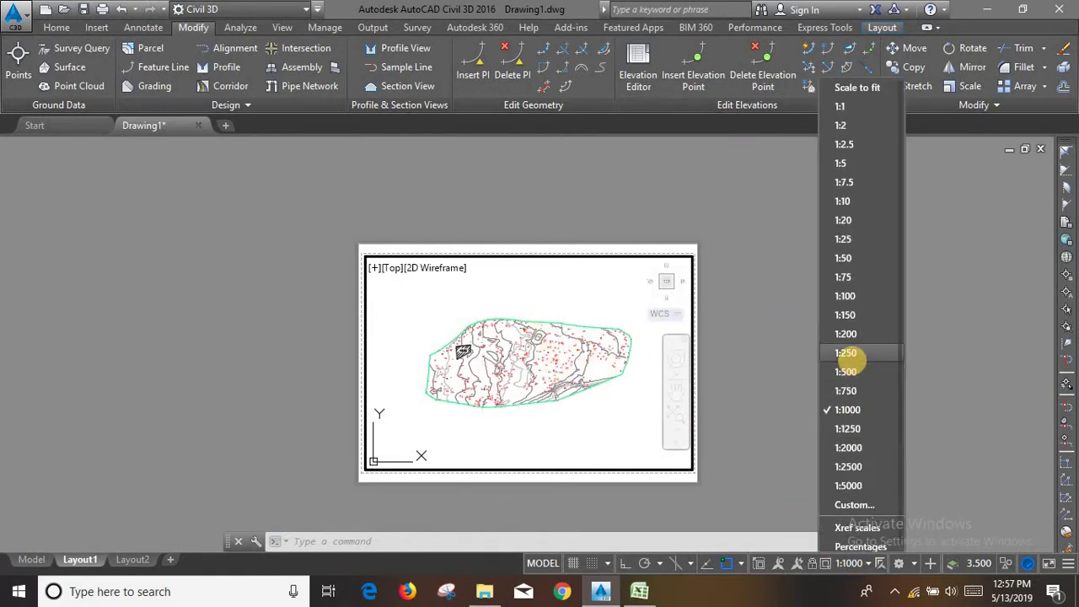
left_click(848, 372)
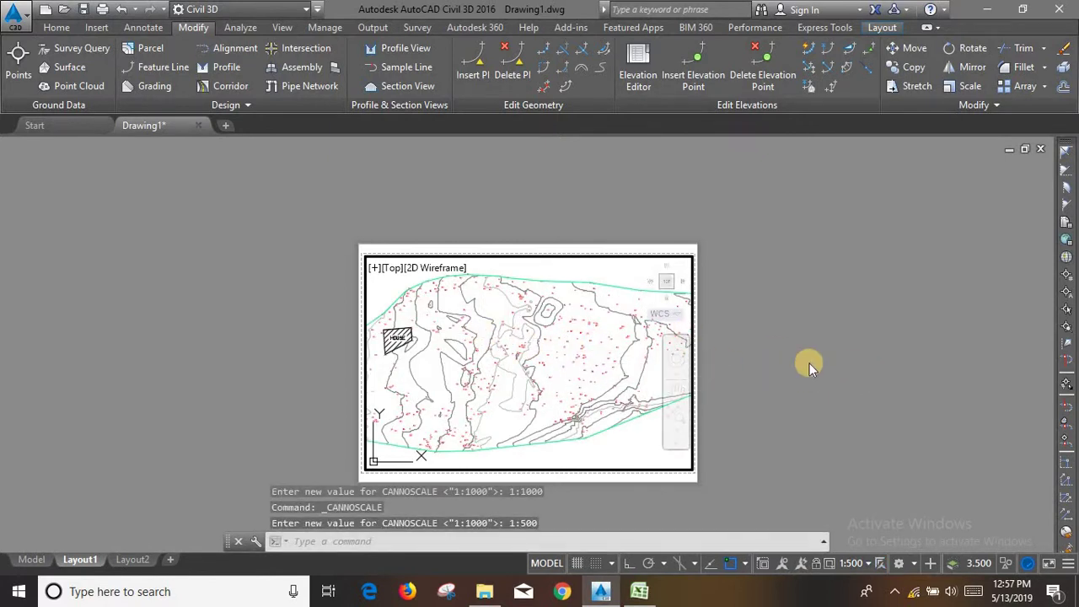
left_click(861, 563)
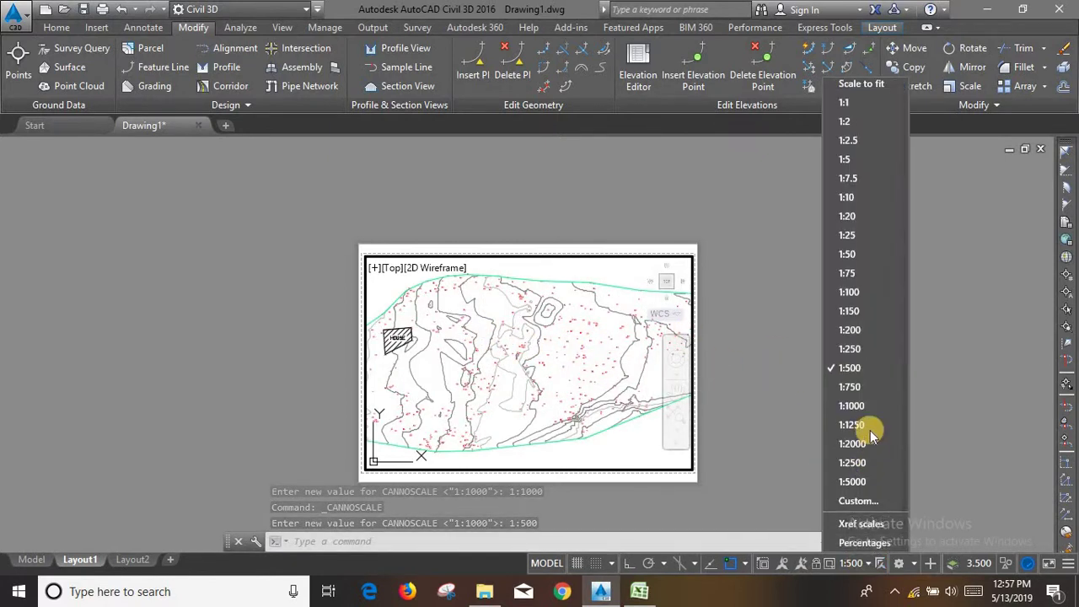
left_click(861, 402)
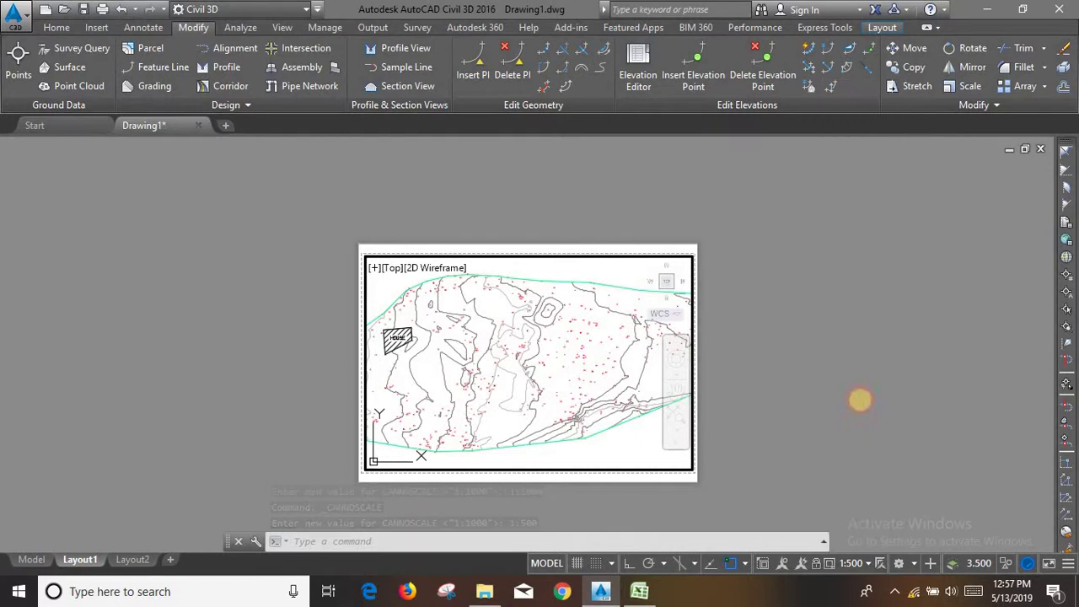
double_click(759, 329)
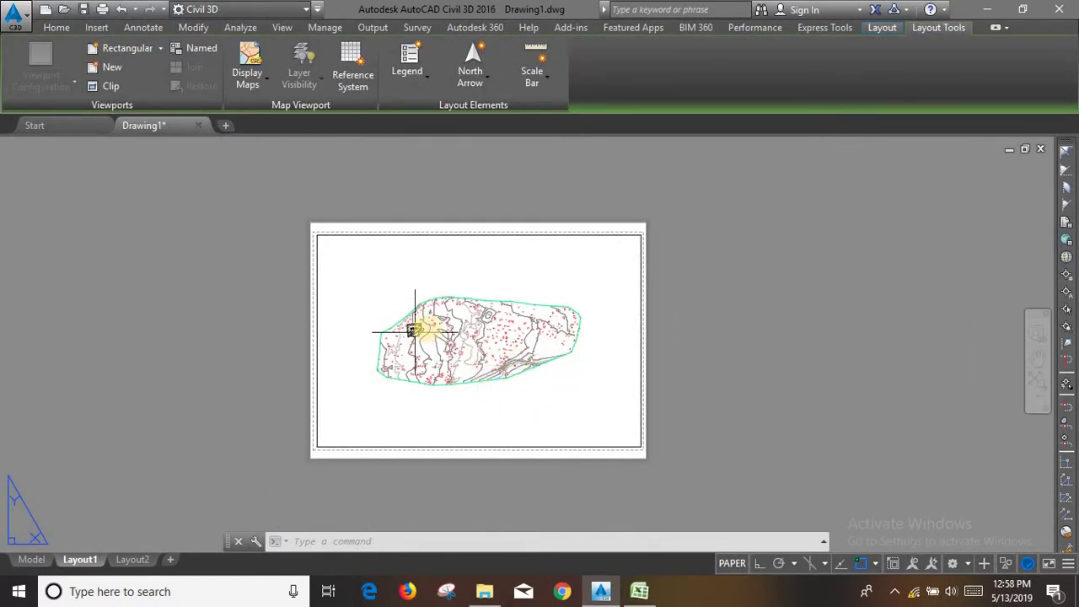
- Choose the four-pointed star (Arrow5) north arrow style
scroll(427, 328, "up", 2)
scroll(506, 309, "down", 2)
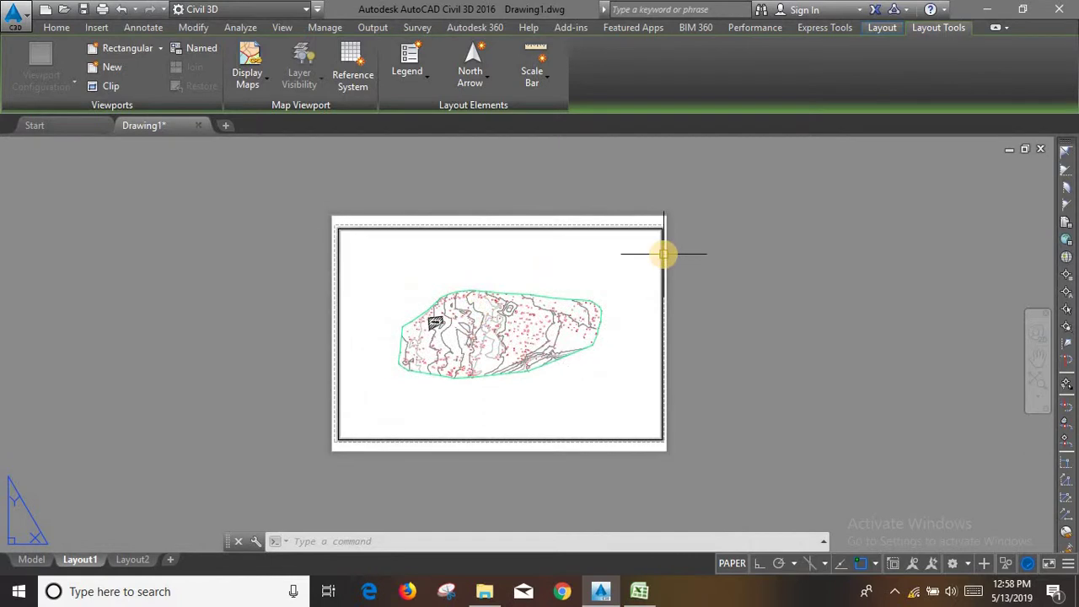
scroll(665, 253, "up", 2)
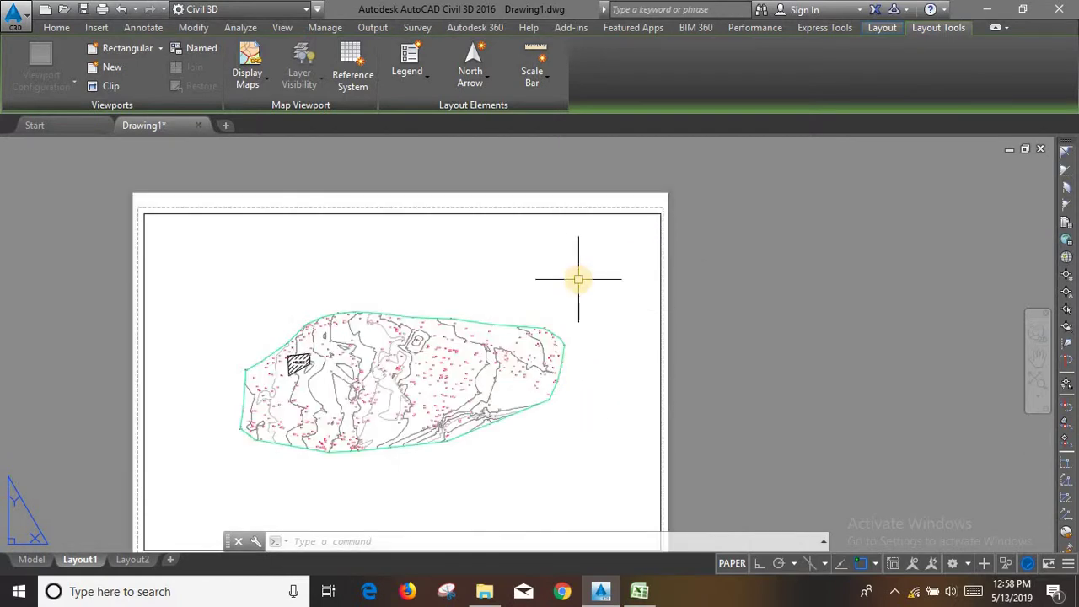
scroll(579, 278, "down", 2)
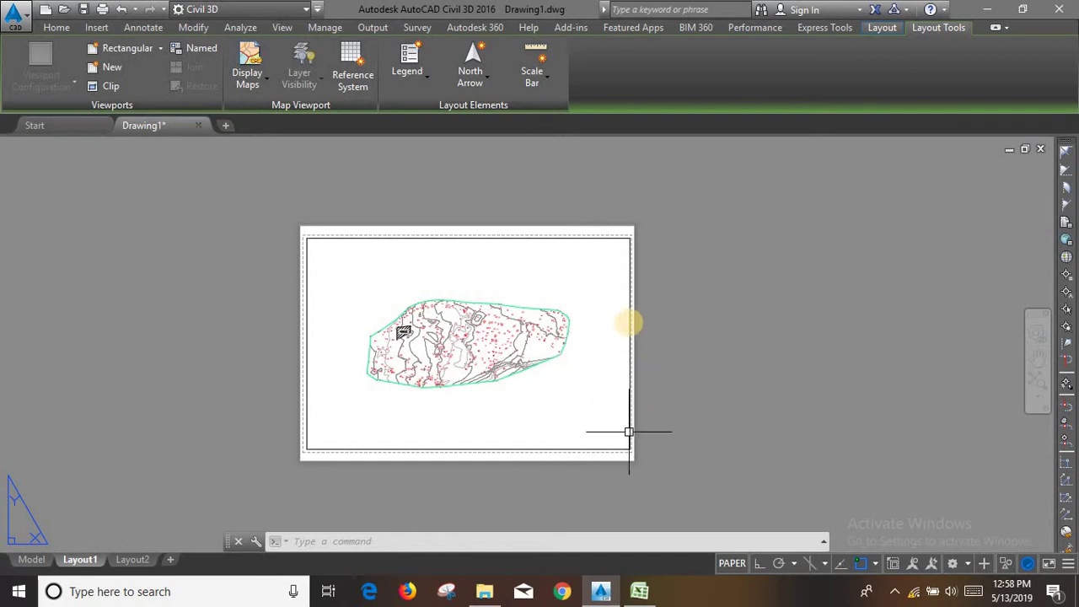
left_click(479, 84)
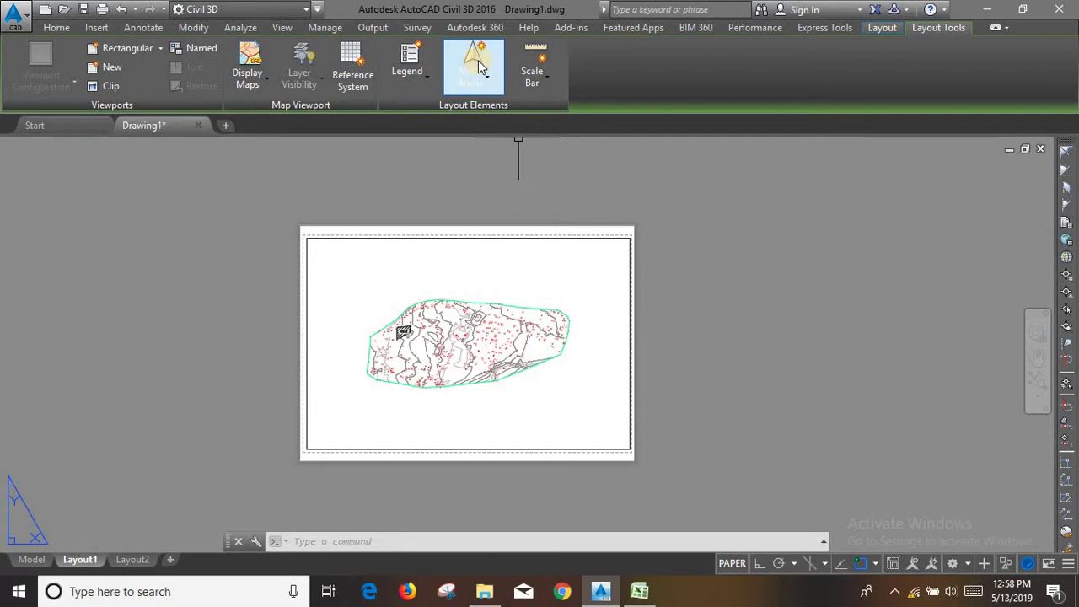
left_click(479, 68)
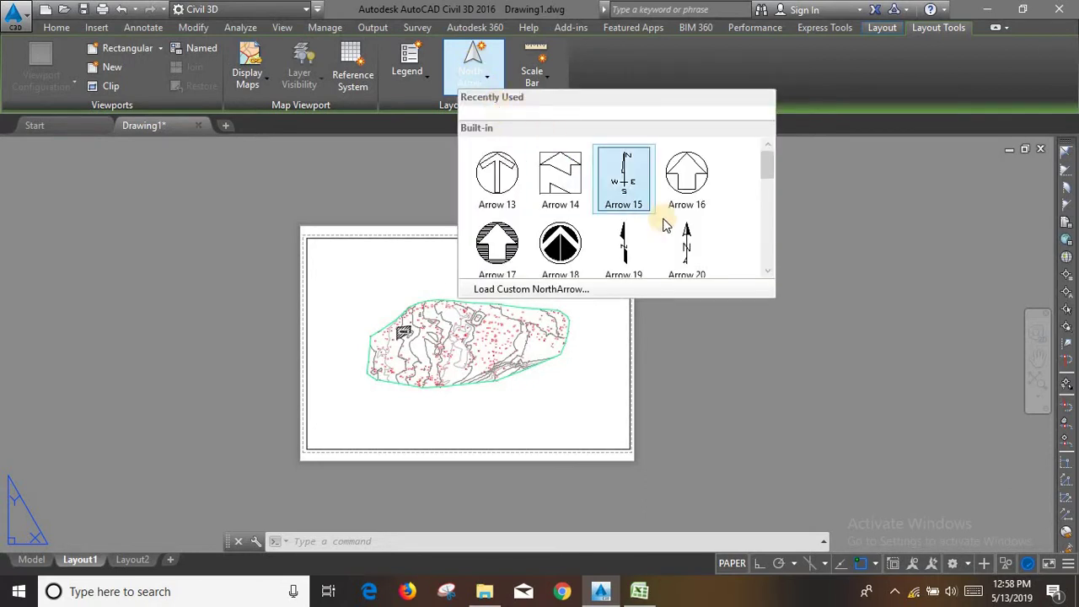
scroll(663, 223, "down", 3)
scroll(663, 223, "down", 3)
scroll(602, 244, "down", 2)
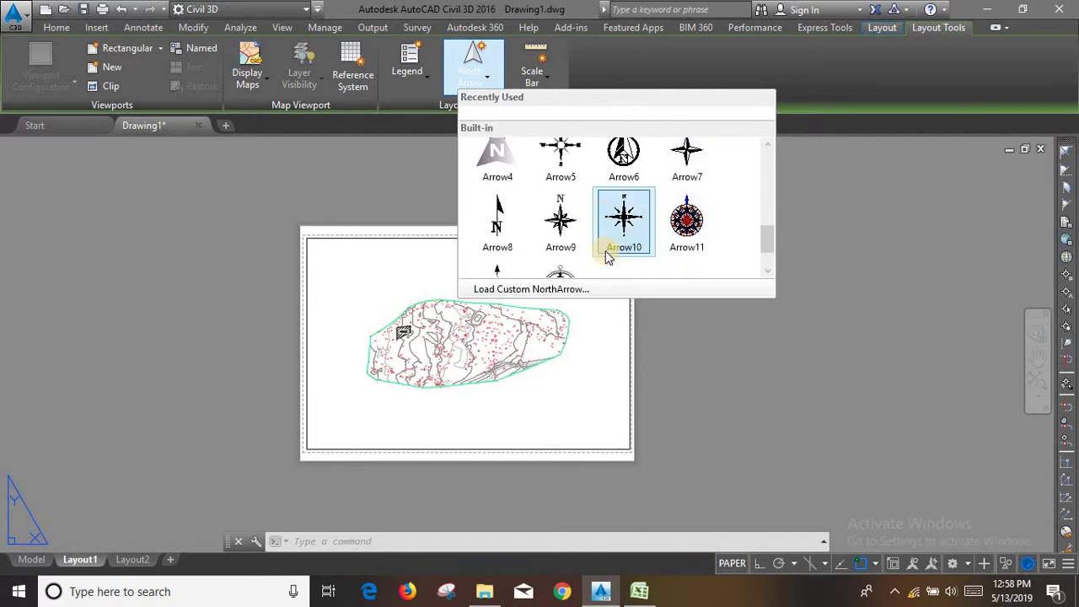
scroll(582, 253, "down", 2)
scroll(571, 184, "up", 1)
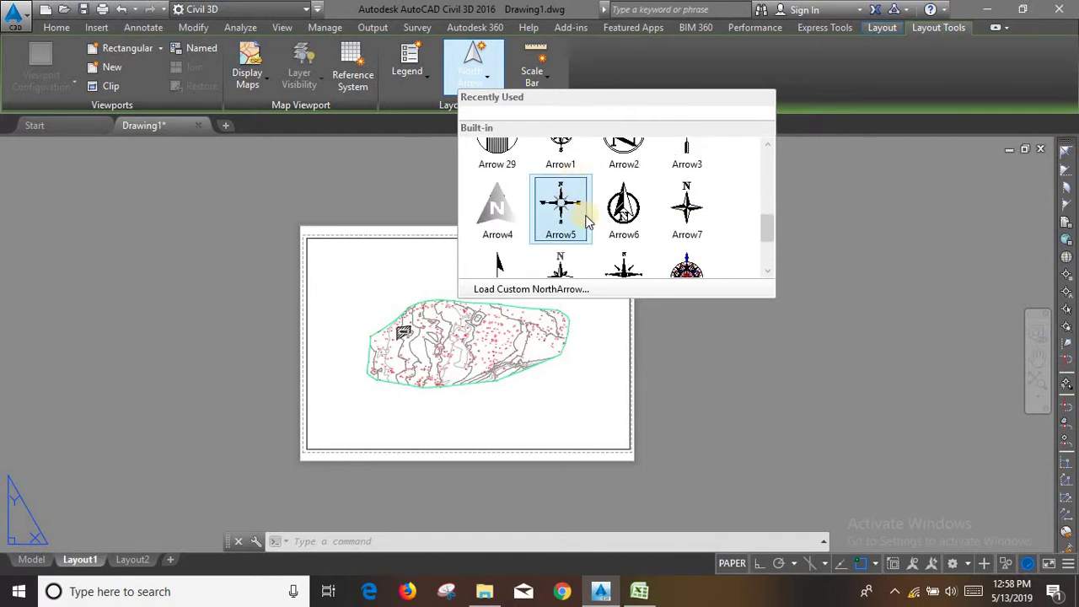
left_click(686, 221)
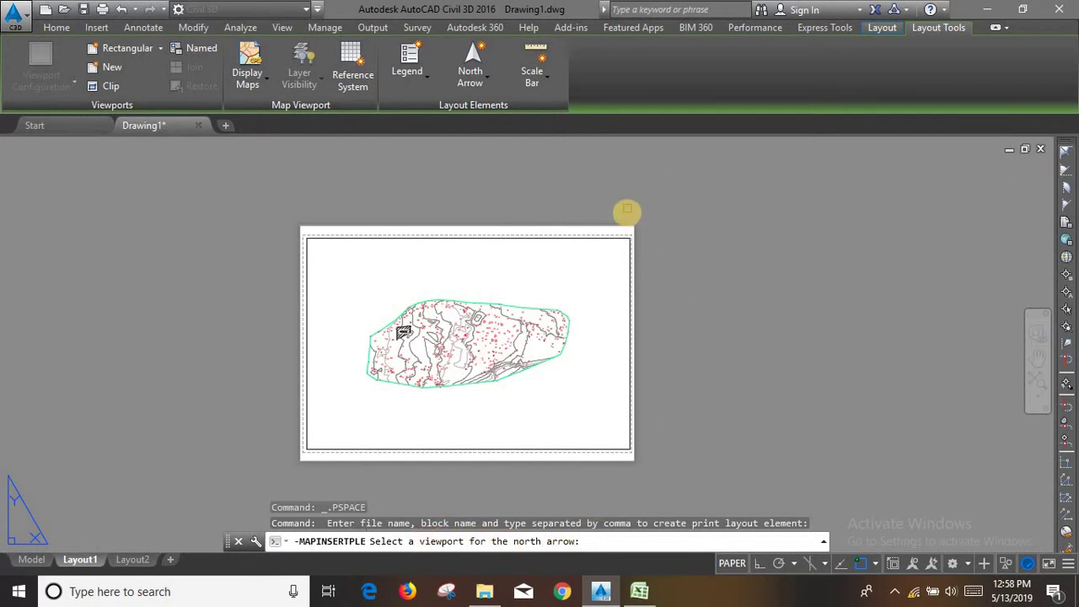
- Link the north arrow to the map viewport and place it near the sheet's top edge
scroll(633, 236, "up", 2)
scroll(640, 270, "down", 4)
scroll(639, 276, "up", 1)
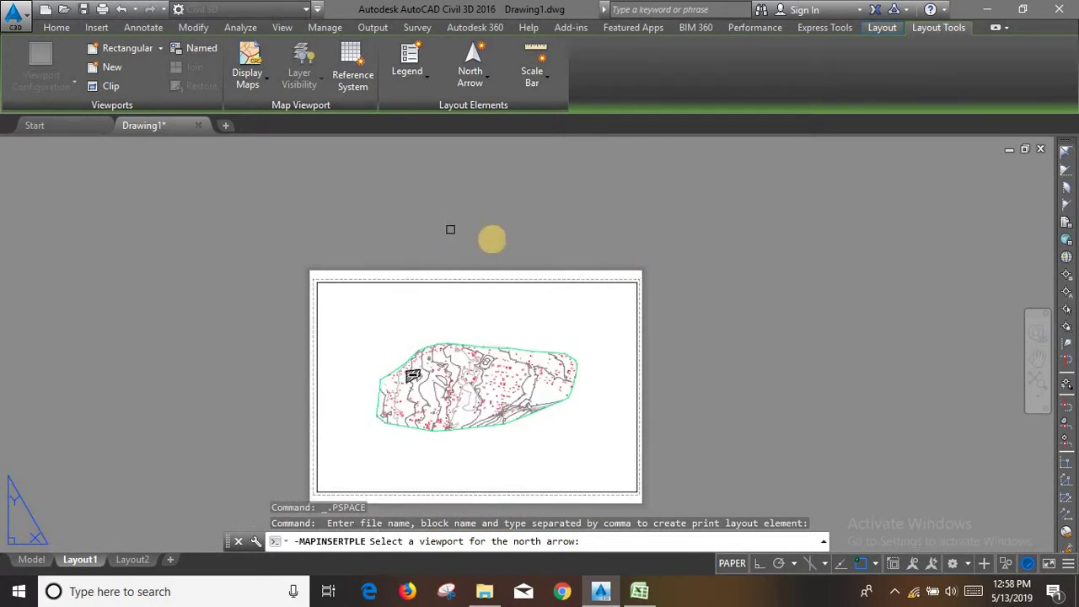
scroll(447, 228, "down", 1)
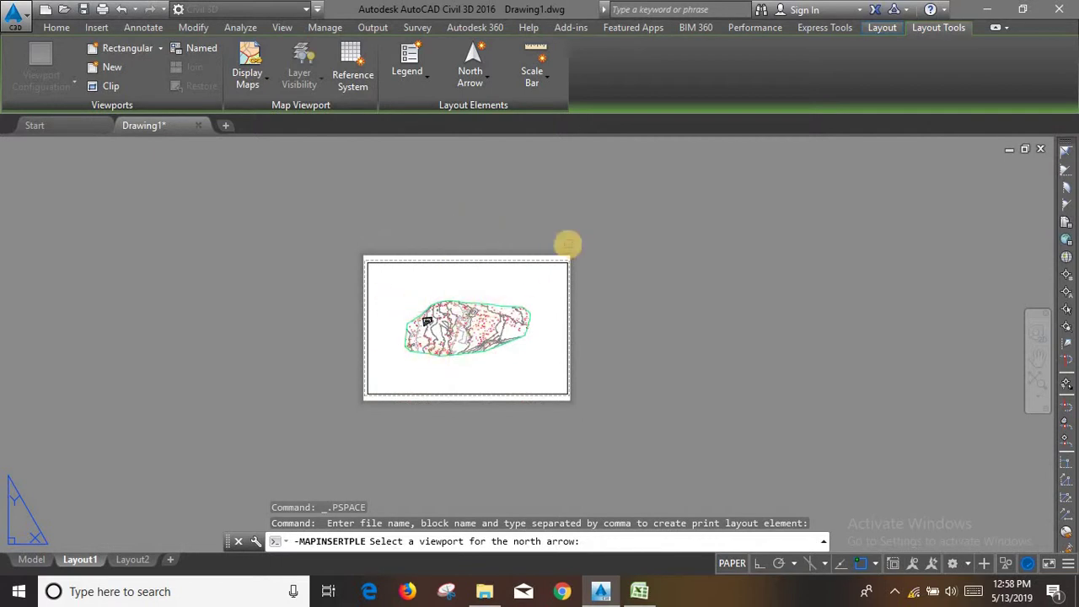
scroll(569, 243, "up", 1)
scroll(552, 262, "down", 1)
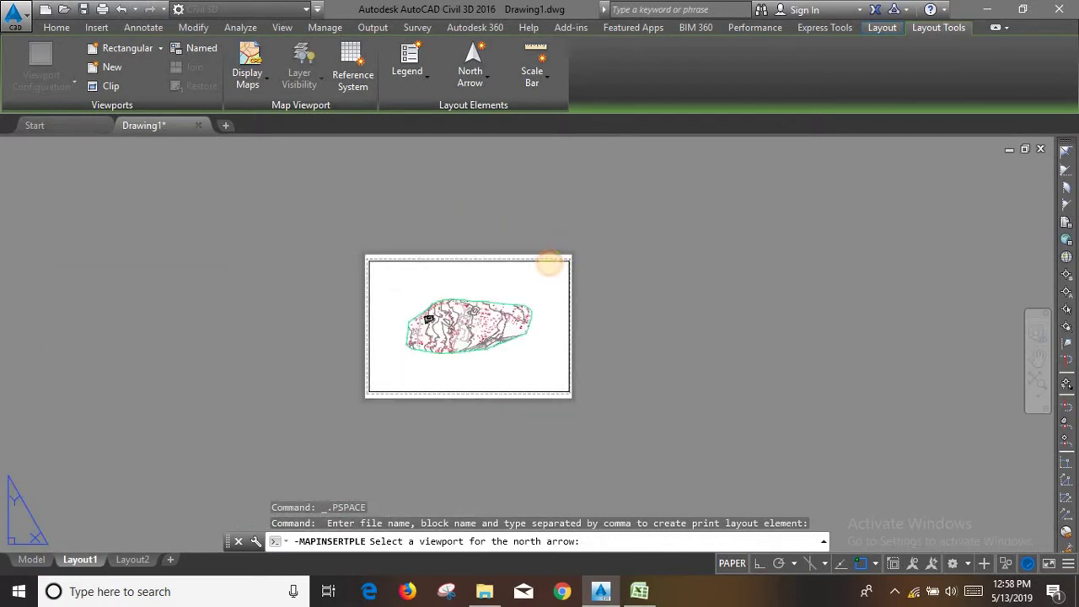
left_click(549, 263)
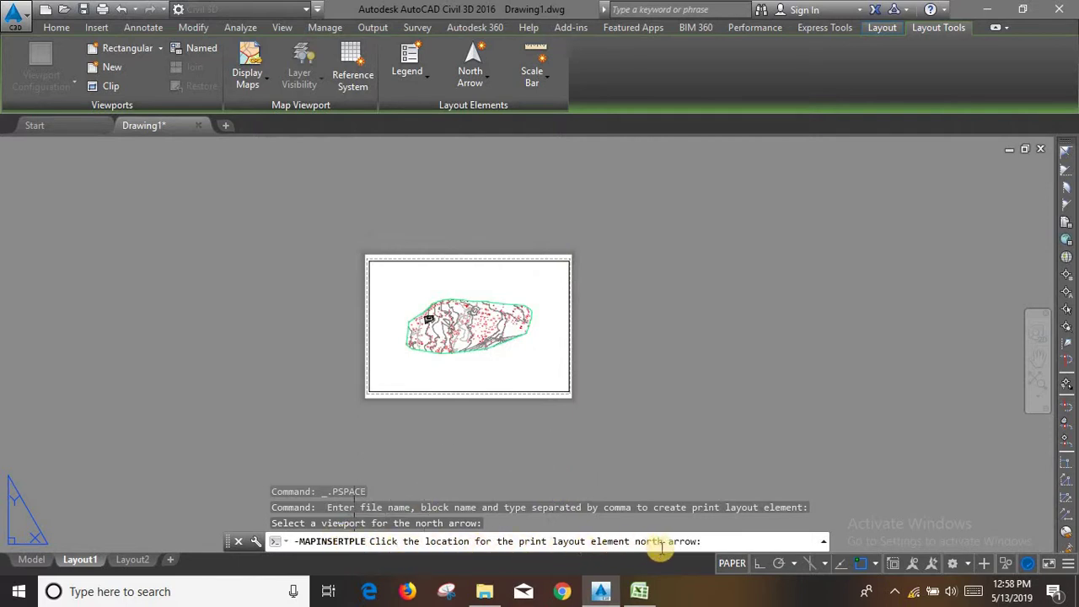
scroll(551, 253, "up", 3)
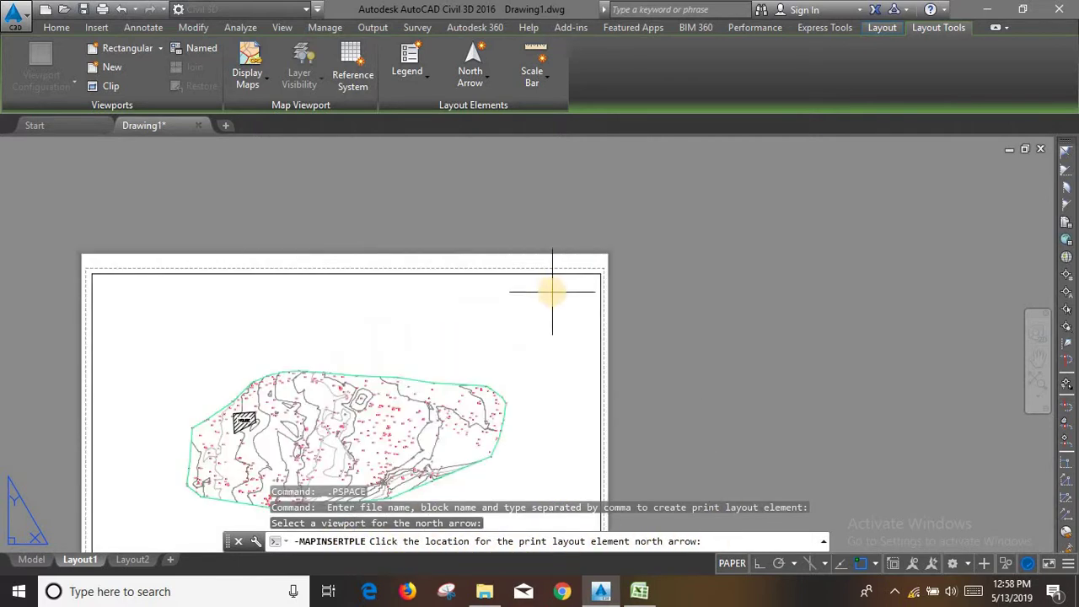
scroll(552, 292, "up", 5)
left_click(583, 267)
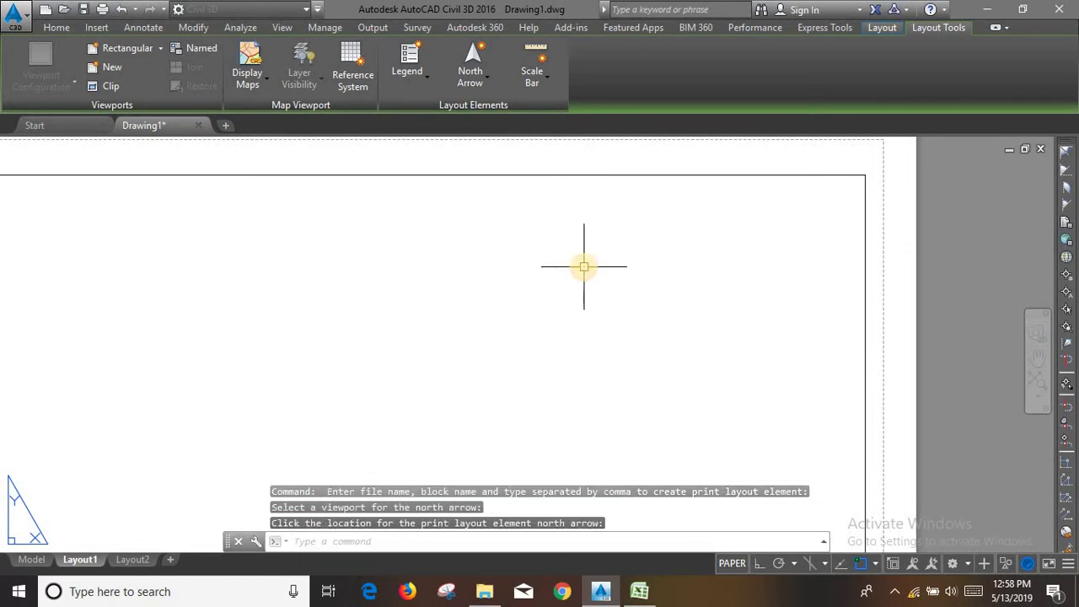
- Window-select the newly placed north arrow
scroll(584, 267, "down", 2)
scroll(489, 380, "down", 2)
scroll(556, 301, "down", 2)
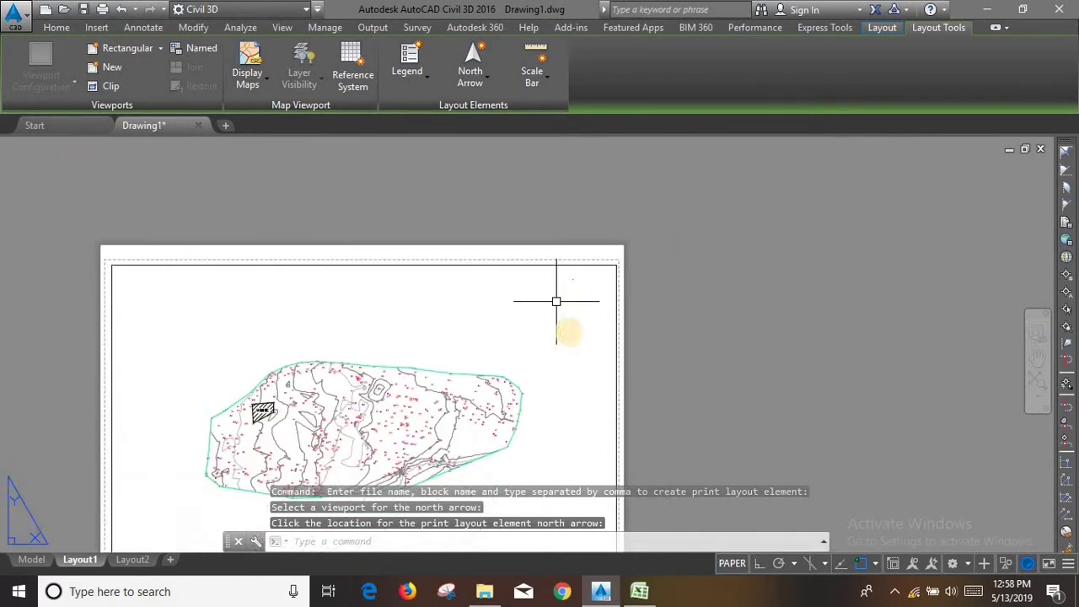
scroll(573, 285, "up", 2)
scroll(574, 291, "up", 3)
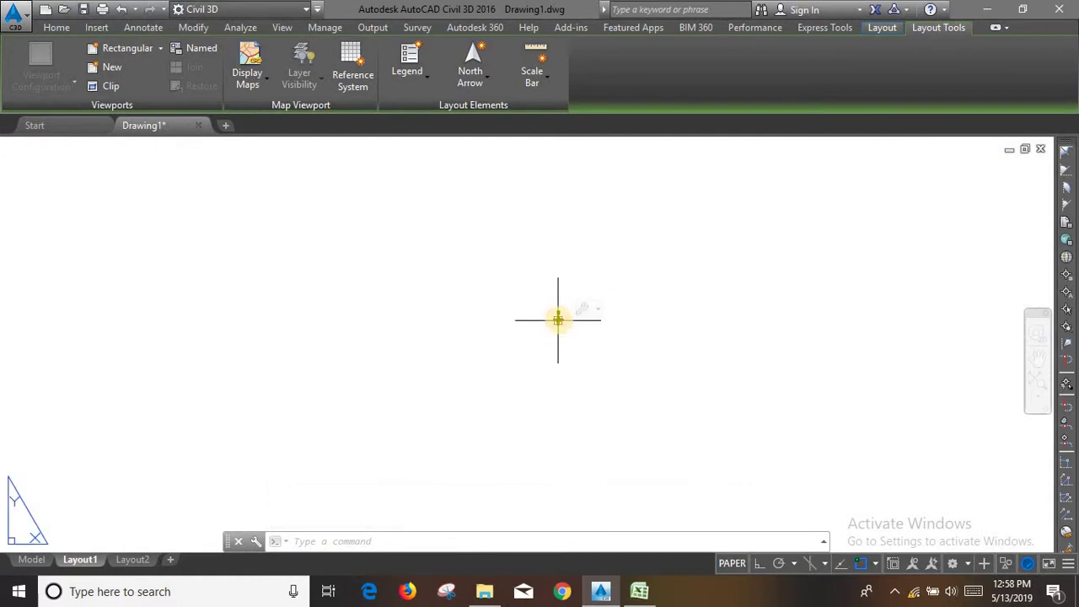
left_click(559, 319)
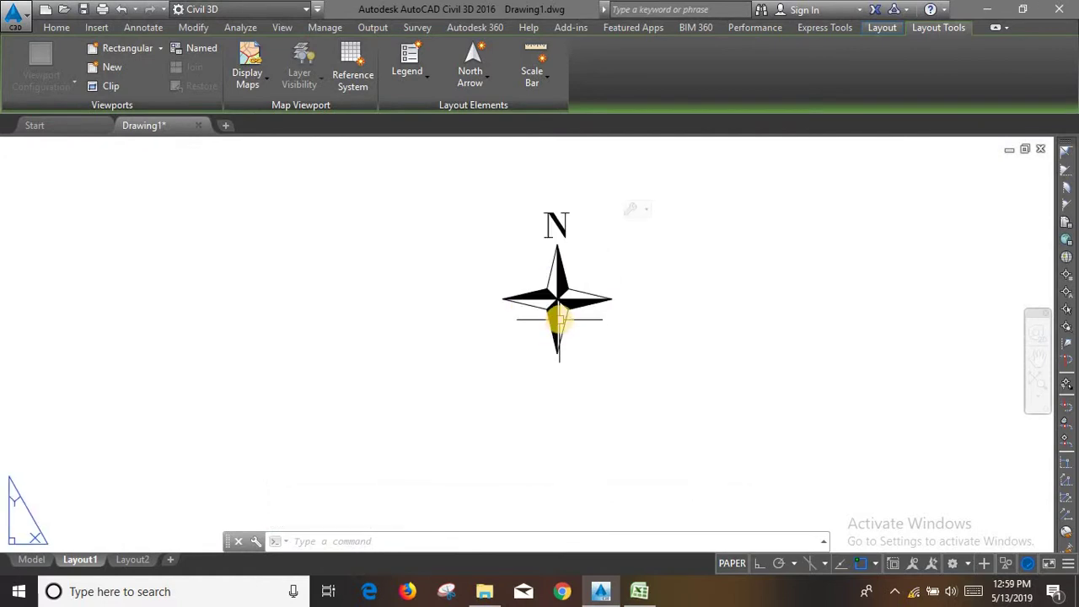
key("ctrl+z")
scroll(560, 318, "down", 2)
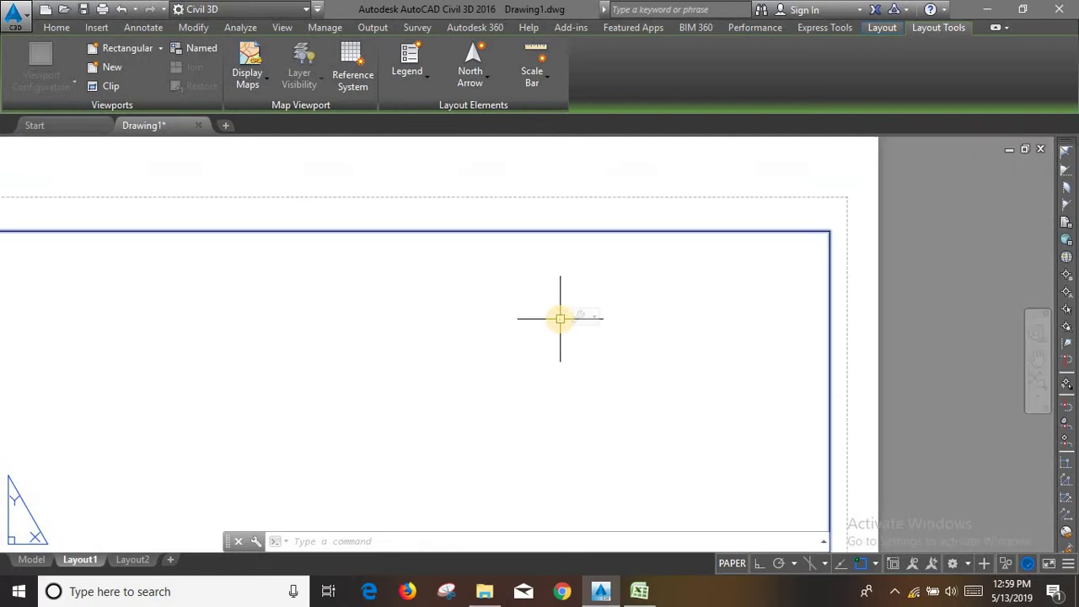
scroll(562, 313, "down", 1)
left_click(600, 342)
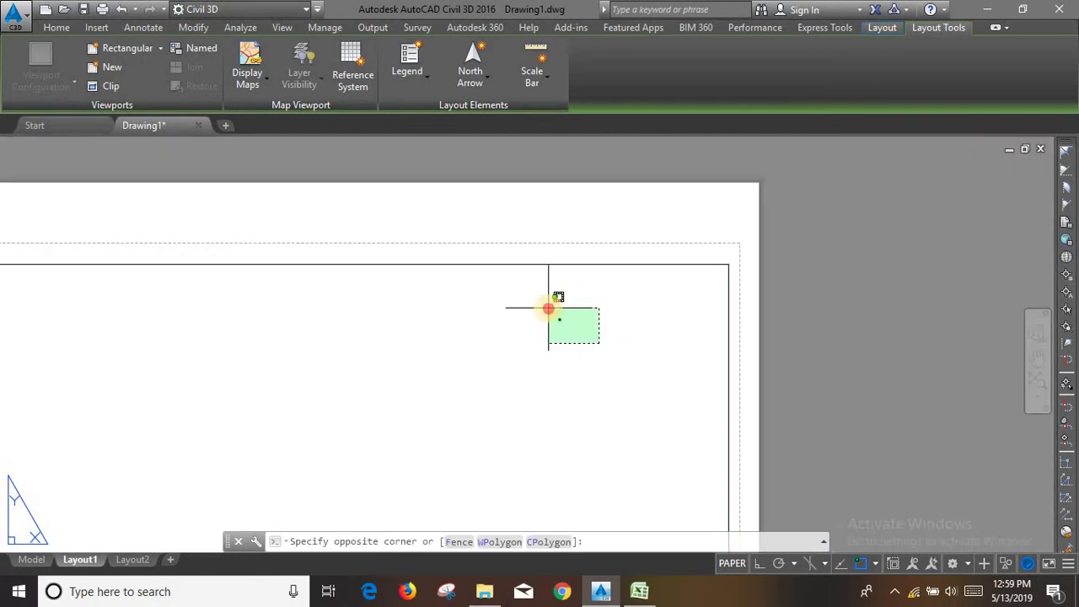
left_click(550, 307)
- Enlarge the north arrow with the Scale command from a base point on the arrow
type("sc")
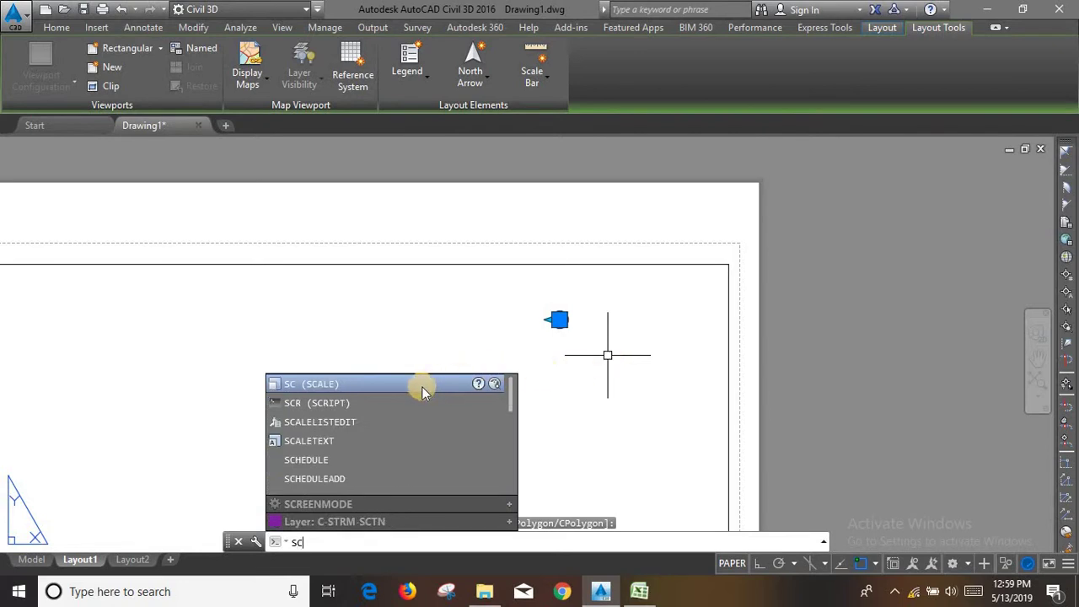
left_click(421, 386)
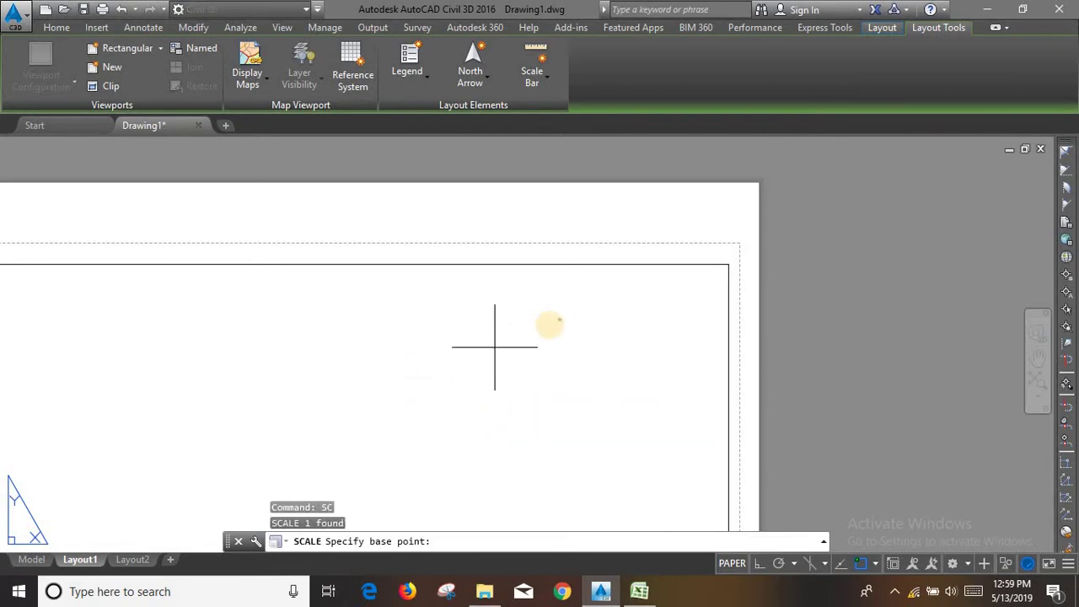
left_click(559, 320)
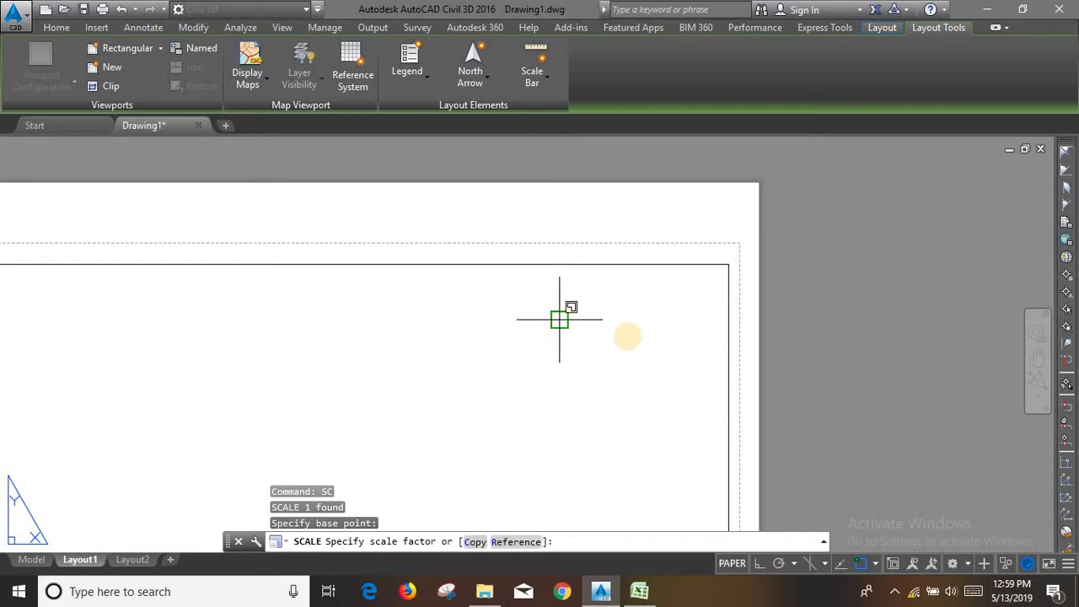
left_click(879, 434)
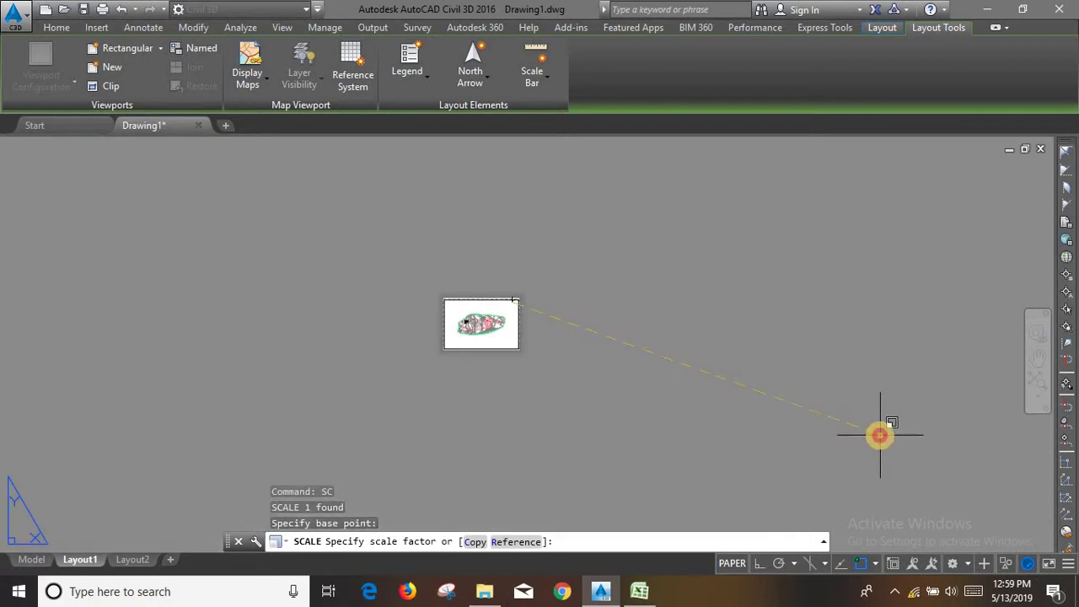
scroll(507, 294, "up", 5)
scroll(510, 307, "up", 5)
- Move the north arrow down inside the top-right corner of the border
left_click(506, 305)
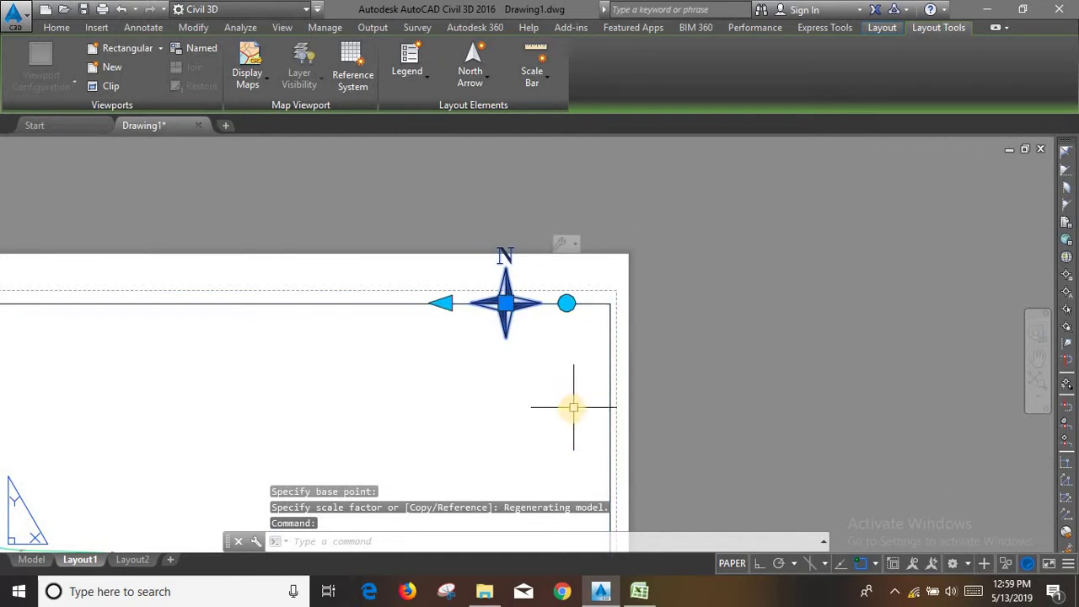
type("m")
key("Return")
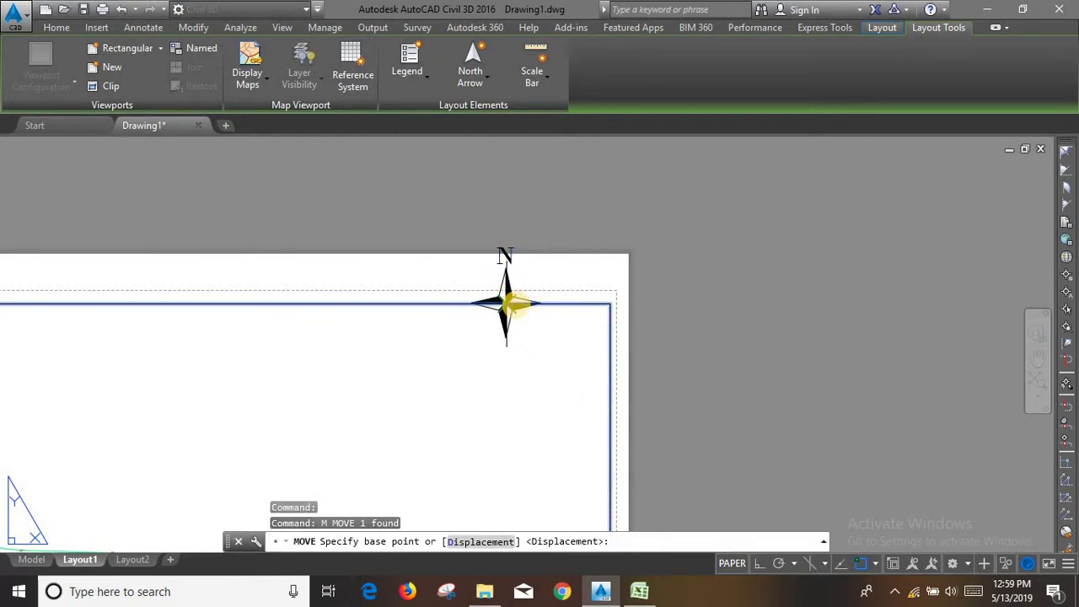
left_click(513, 305)
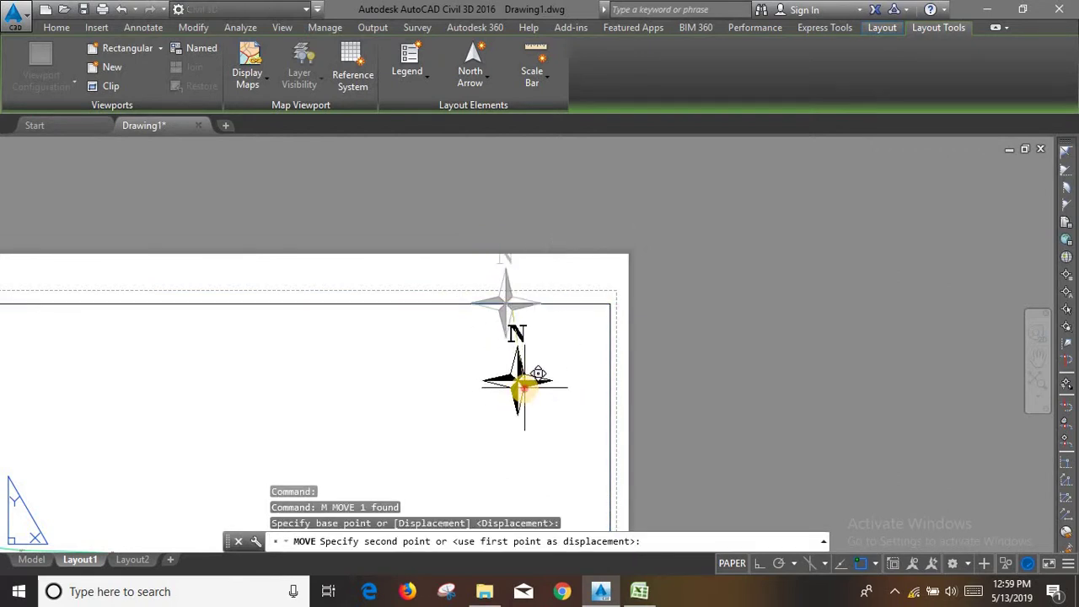
left_click(525, 388)
scroll(653, 253, "down", 5)
scroll(674, 266, "up", 2)
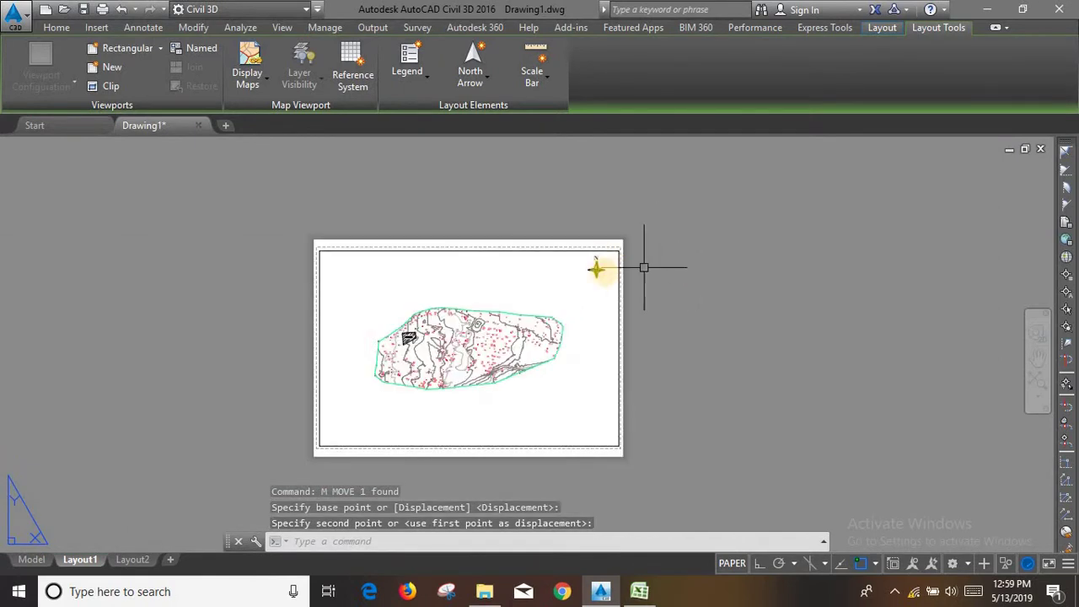
scroll(497, 321, "down", 2)
scroll(480, 333, "up", 2)
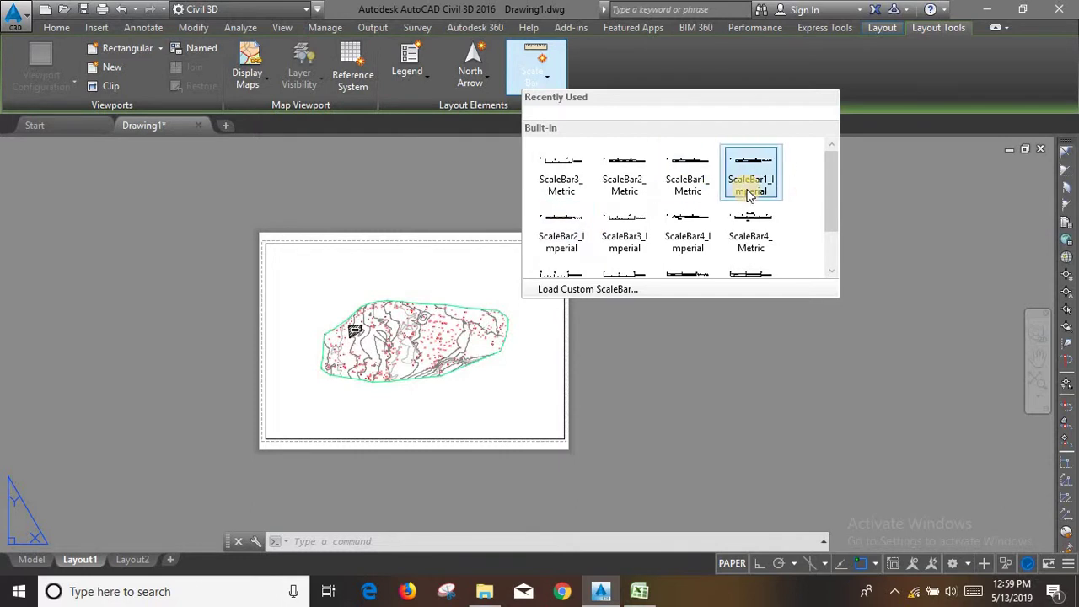
- Insert a ScaleBar4_Metric scale bar at 30 Meters, 1:1000, below the map at bottom right
scroll(750, 184, "down", 1)
scroll(663, 209, "up", 1)
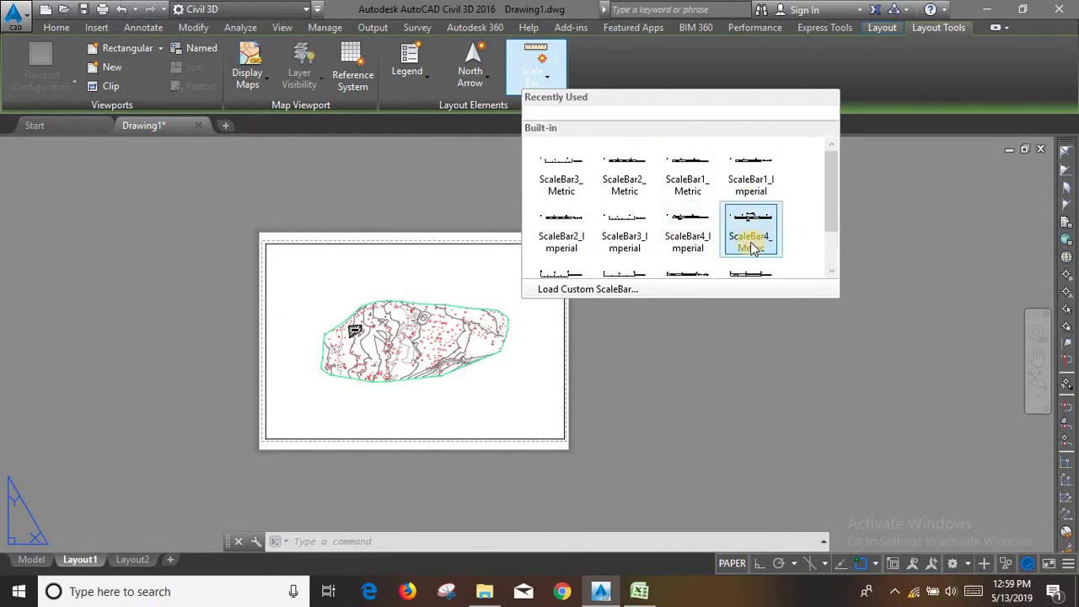
left_click(759, 244)
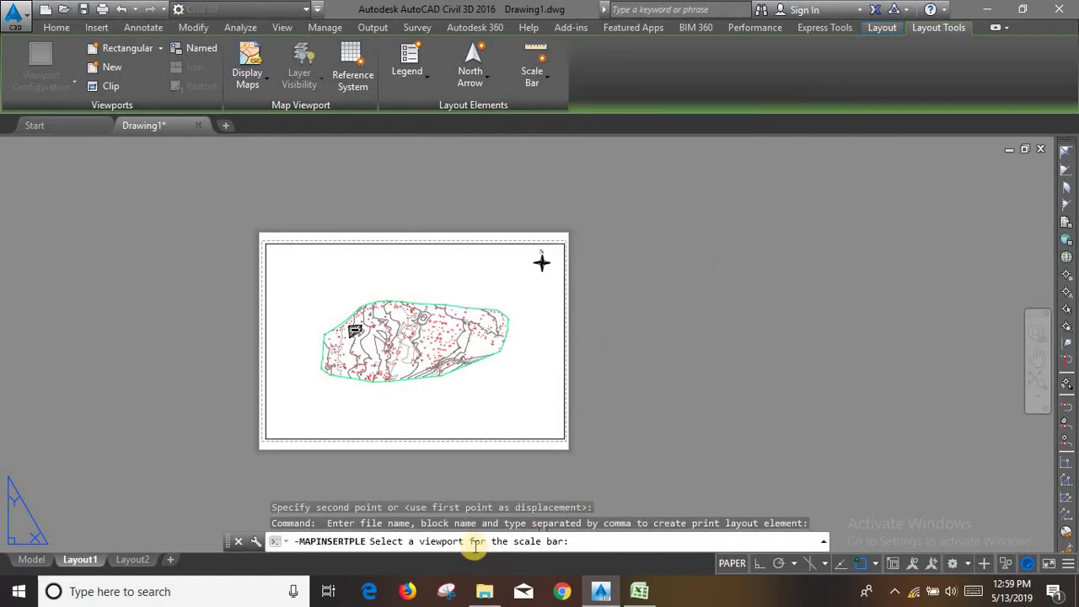
left_click(562, 397)
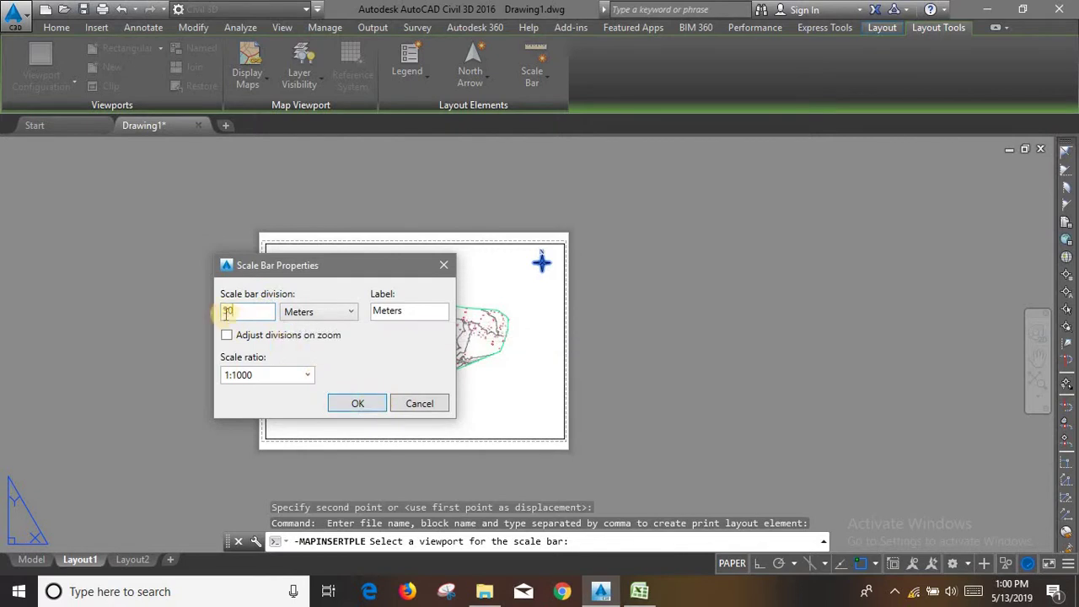
left_click(358, 404)
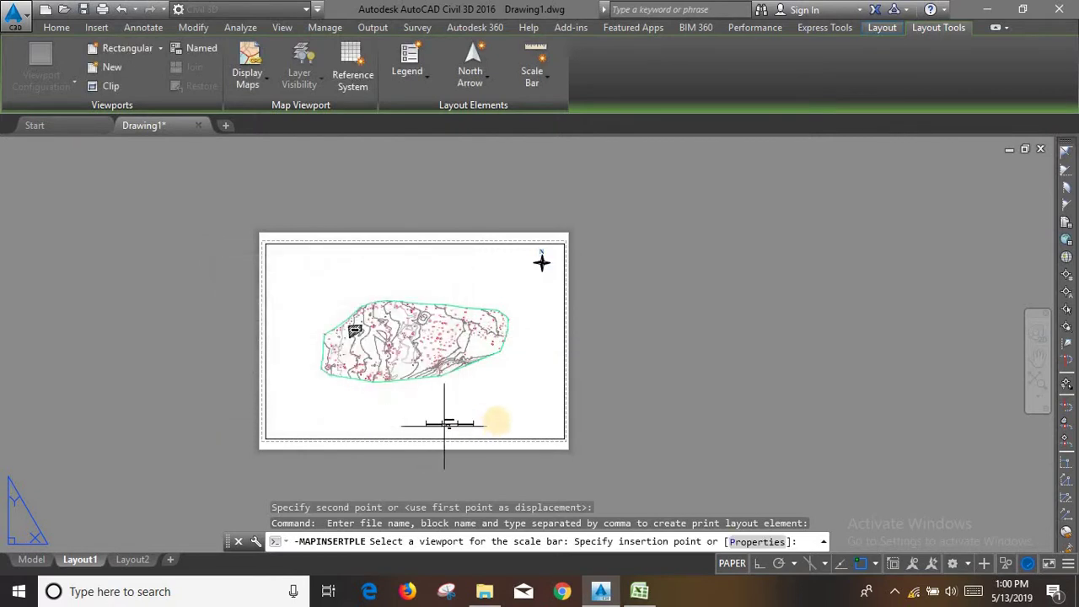
scroll(519, 432, "up", 4)
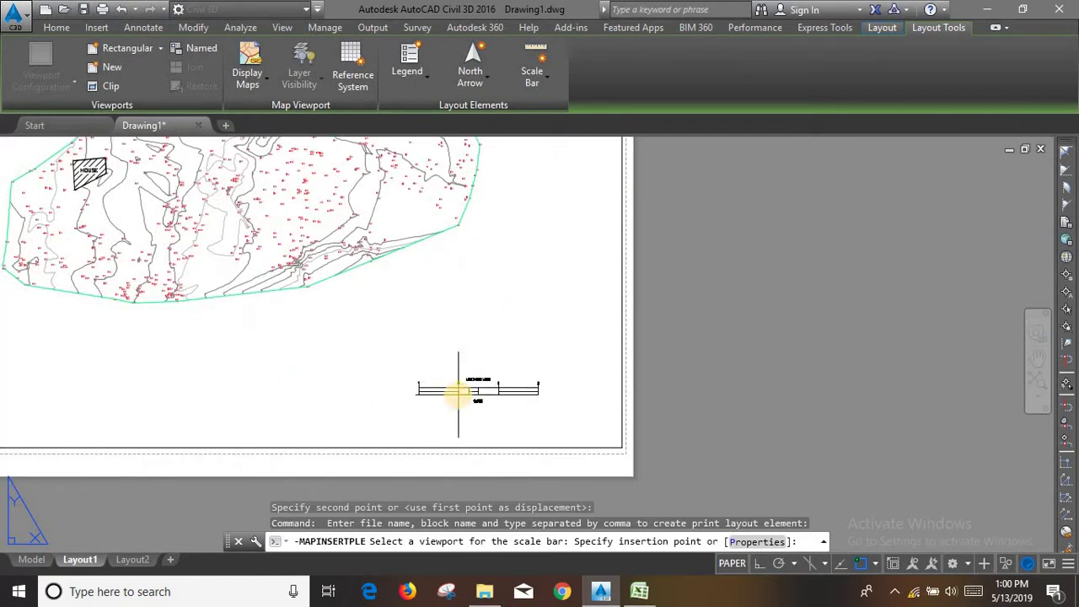
left_click(436, 373)
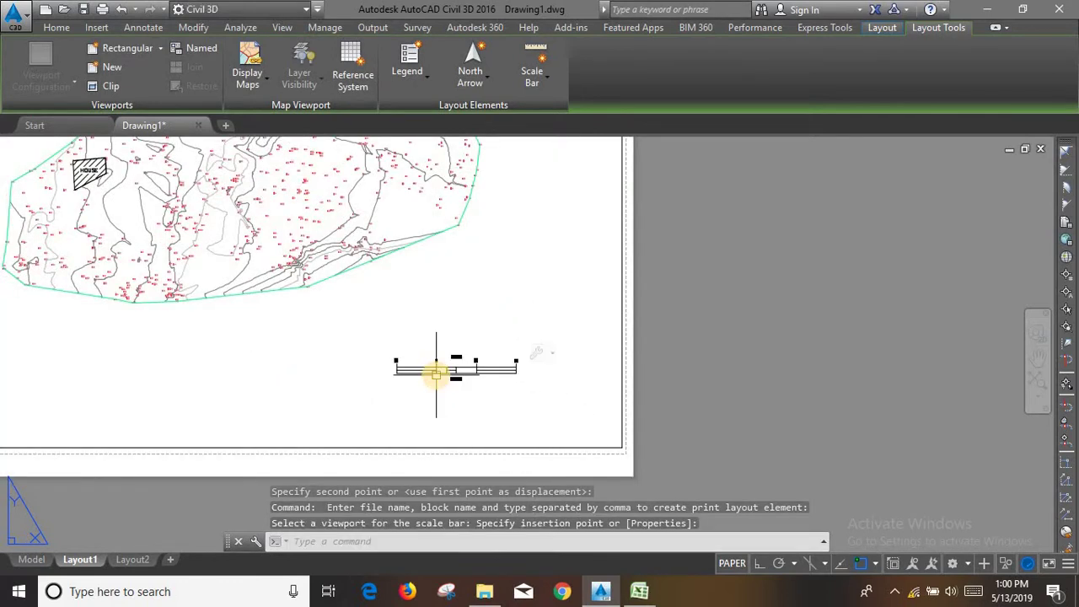
- Zoom in and out around the sheet to inspect the placed scale bar
scroll(518, 385, "down", 3)
scroll(543, 376, "up", 4)
scroll(543, 375, "down", 3)
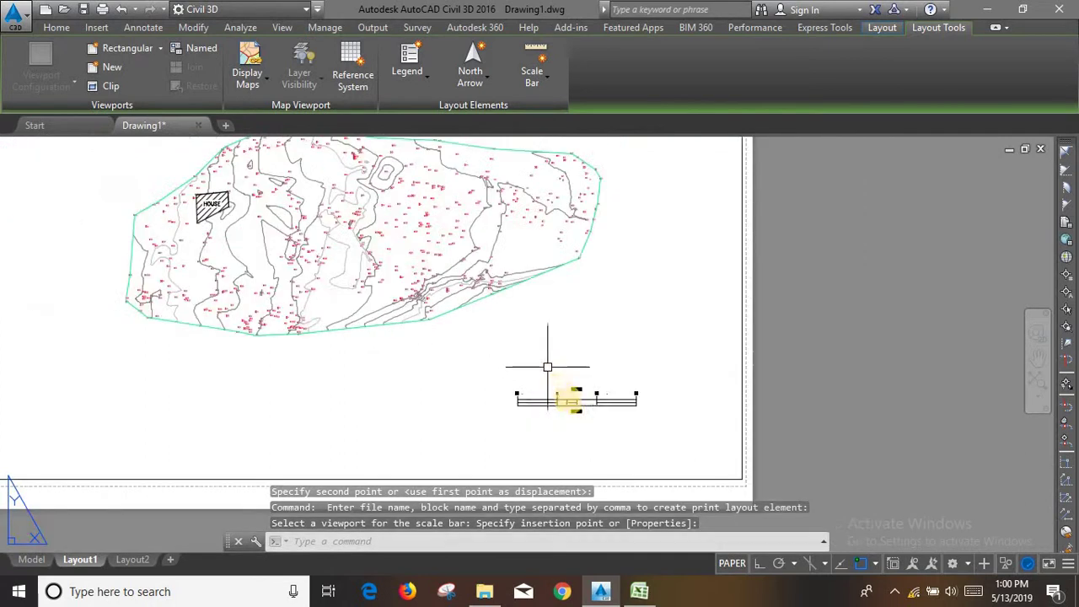
scroll(549, 371, "up", 5)
scroll(523, 384, "up", 2)
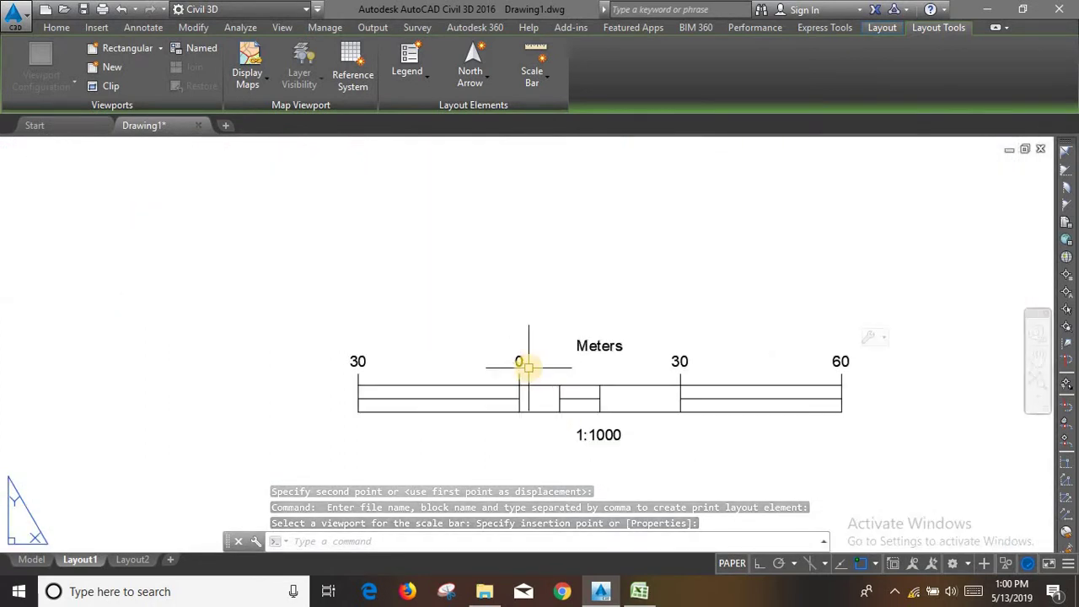
scroll(518, 375, "up", 2)
scroll(512, 370, "down", 2)
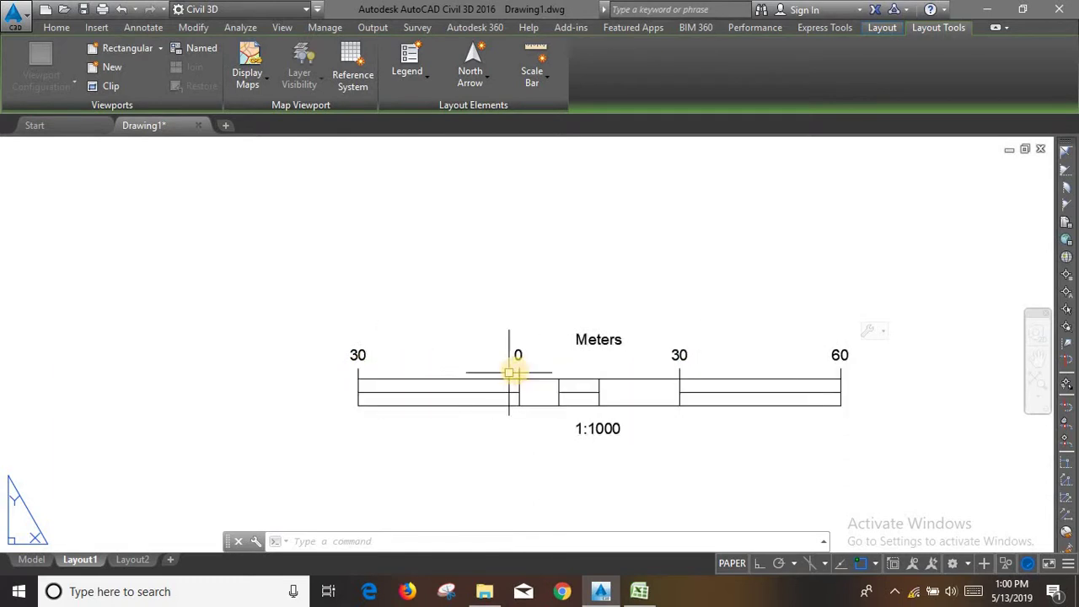
scroll(657, 337, "down", 2)
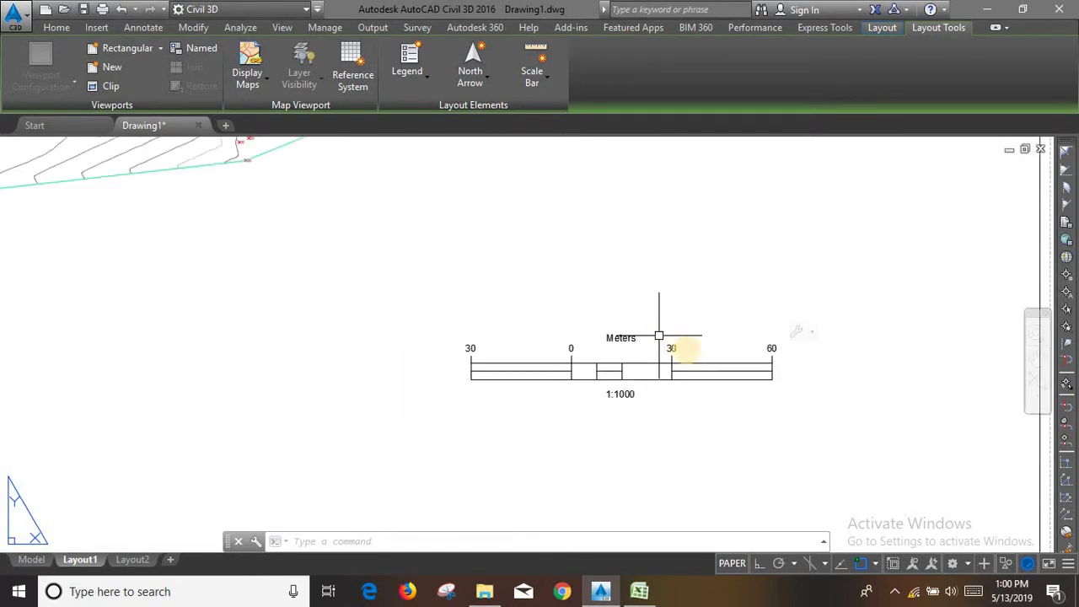
scroll(687, 349, "up", 2)
scroll(675, 351, "down", 2)
scroll(567, 356, "up", 4)
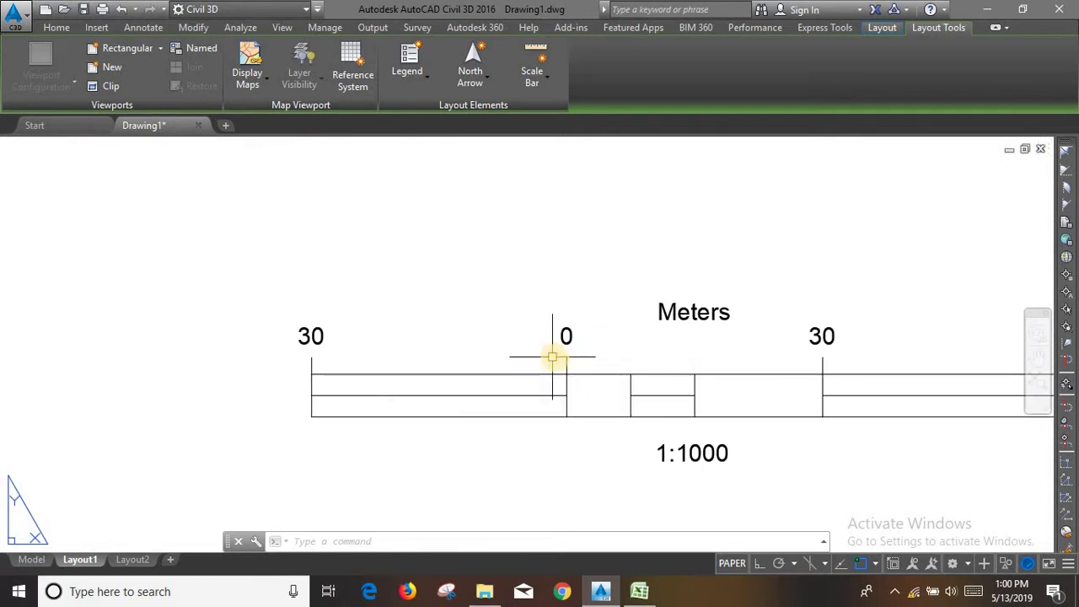
scroll(742, 358, "down", 2)
scroll(715, 371, "down", 2)
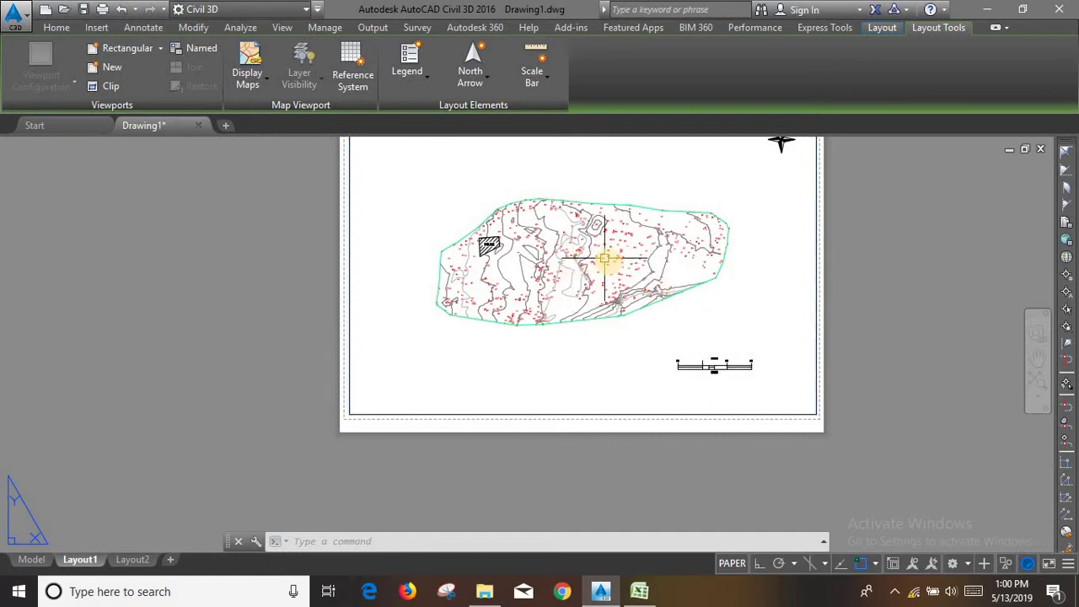
scroll(747, 376, "up", 4)
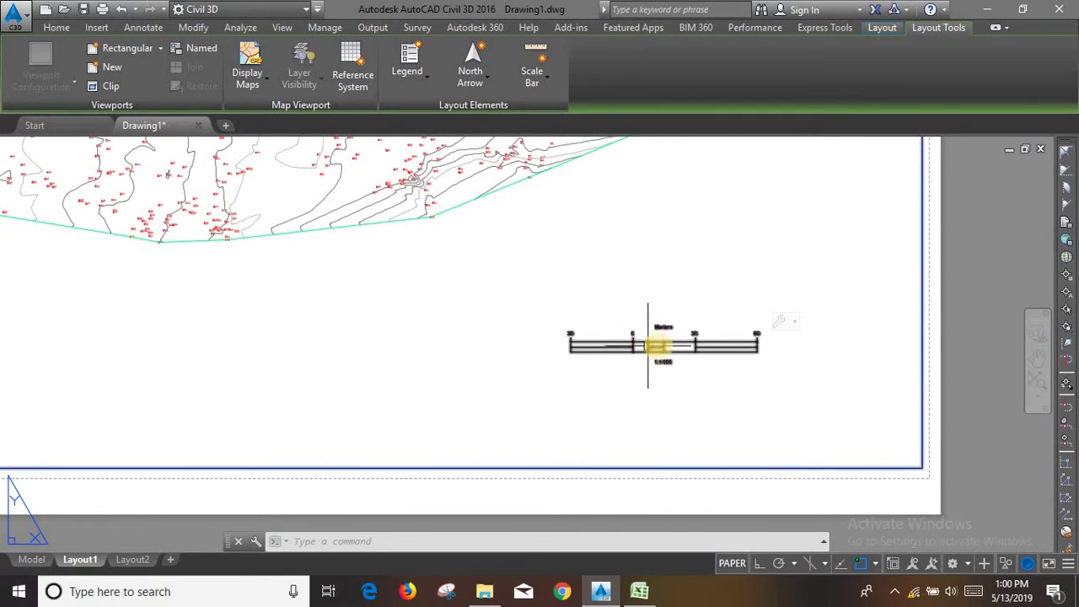
scroll(666, 354, "down", 5)
scroll(679, 350, "up", 3)
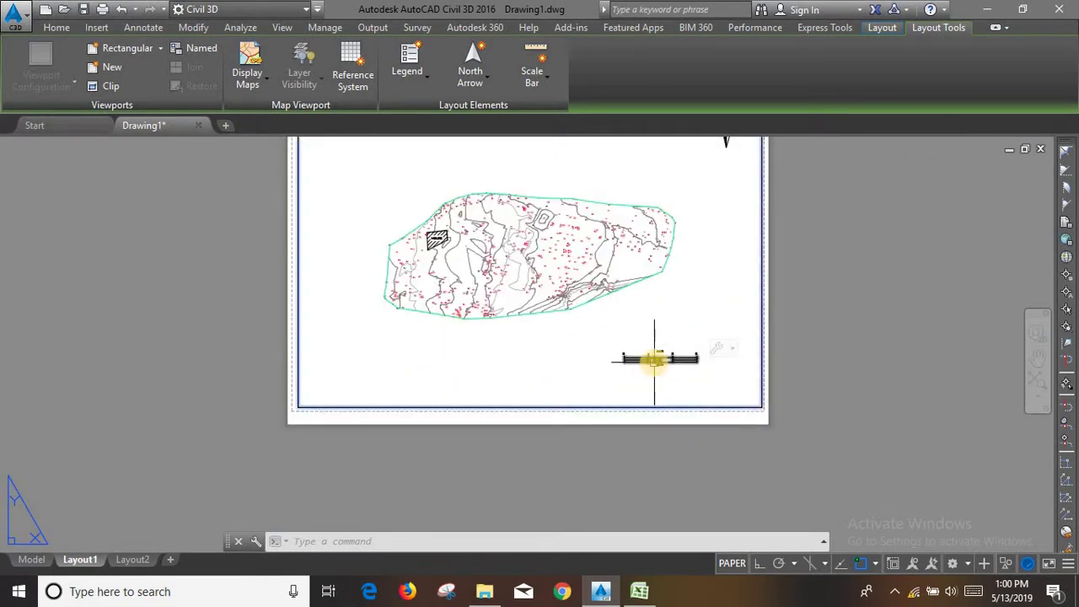
scroll(666, 358, "up", 2)
scroll(619, 405, "down", 2)
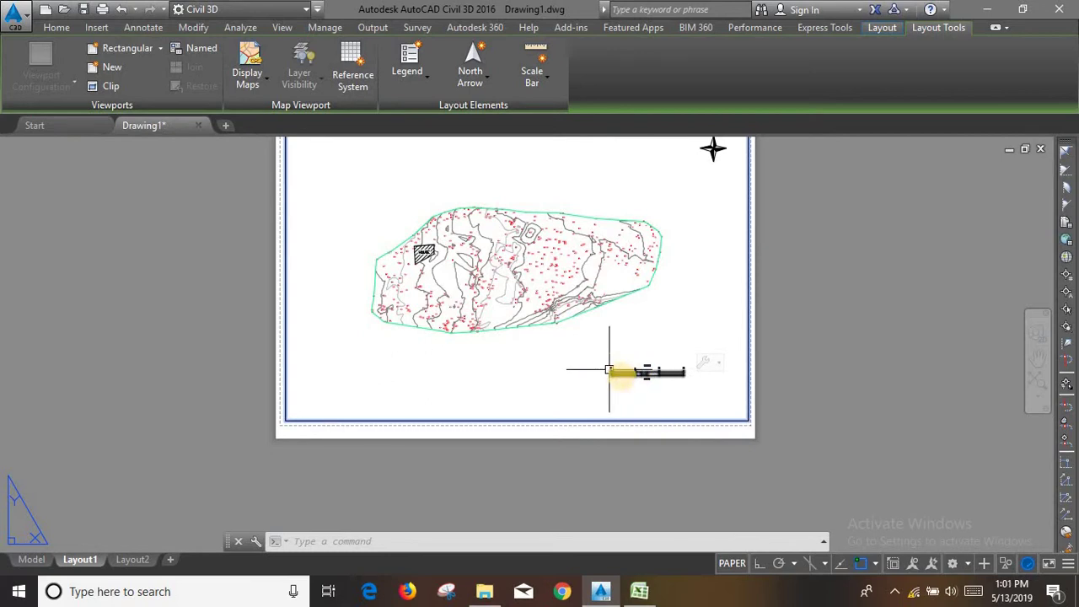
scroll(643, 374, "up", 2)
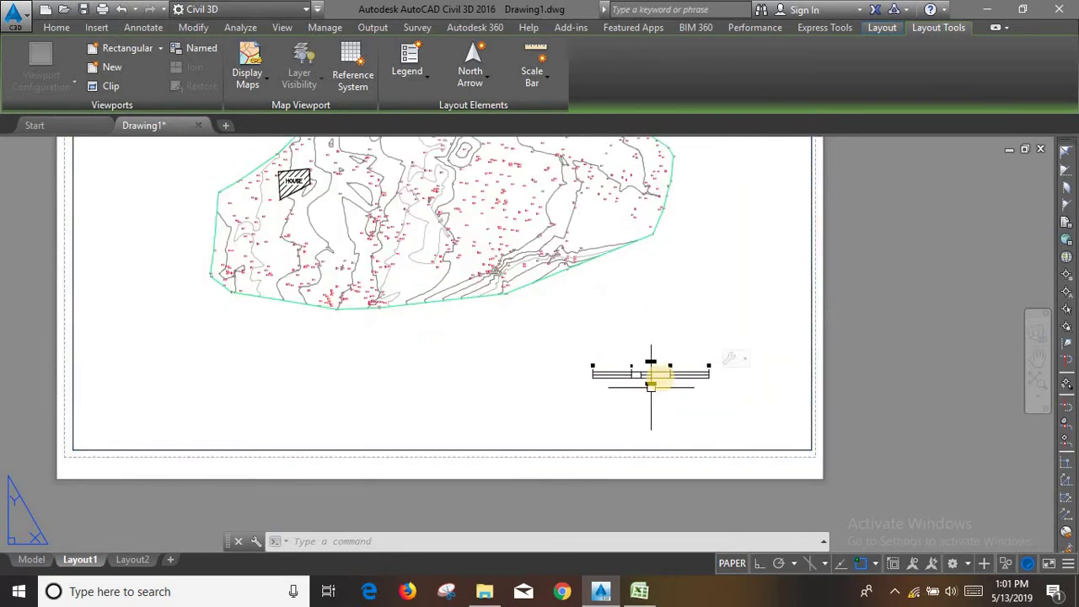
scroll(666, 396, "down", 2)
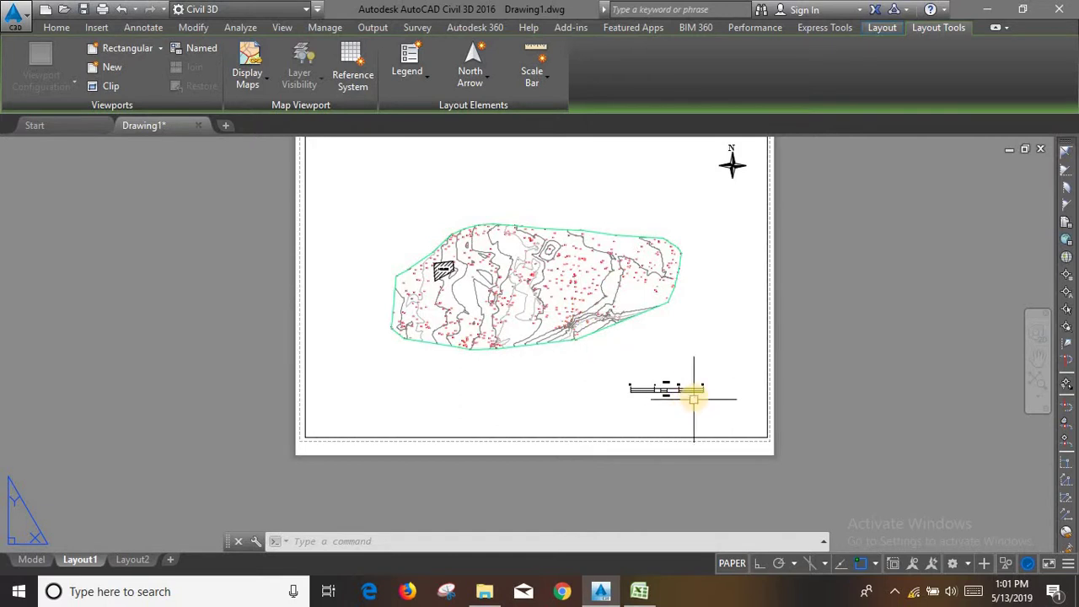
scroll(683, 386, "up", 2)
scroll(616, 378, "up", 1)
scroll(624, 381, "down", 4)
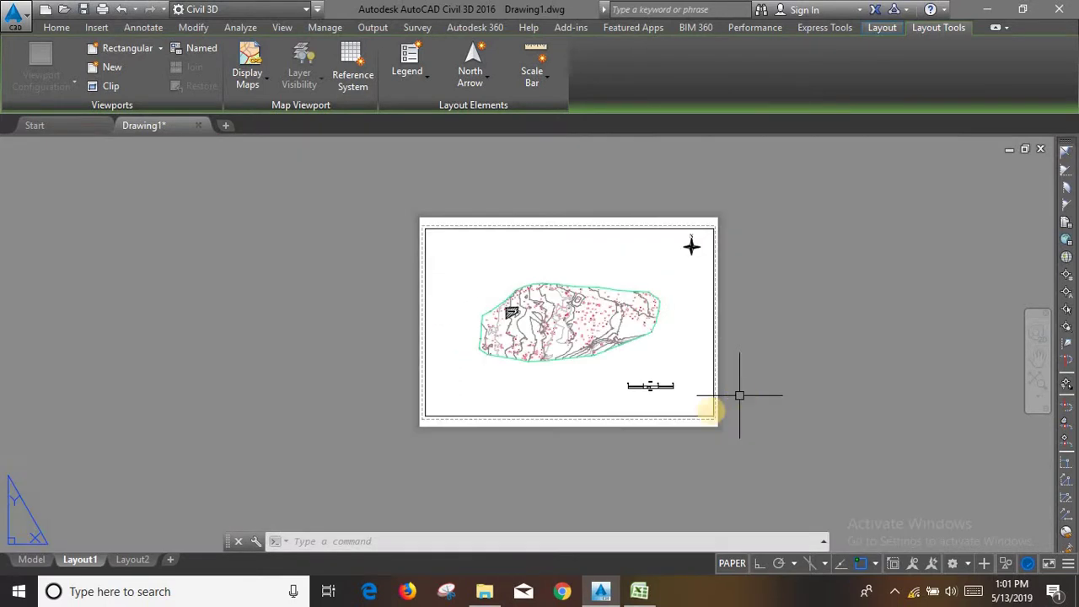
scroll(272, 326, "down", 2)
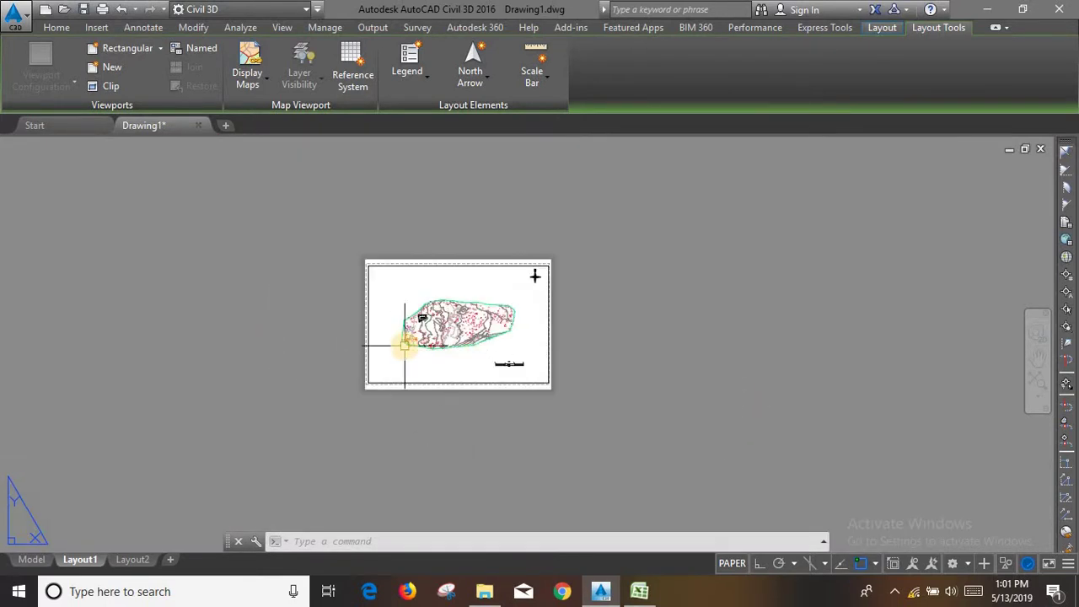
scroll(485, 352, "up", 4)
scroll(456, 379, "down", 1)
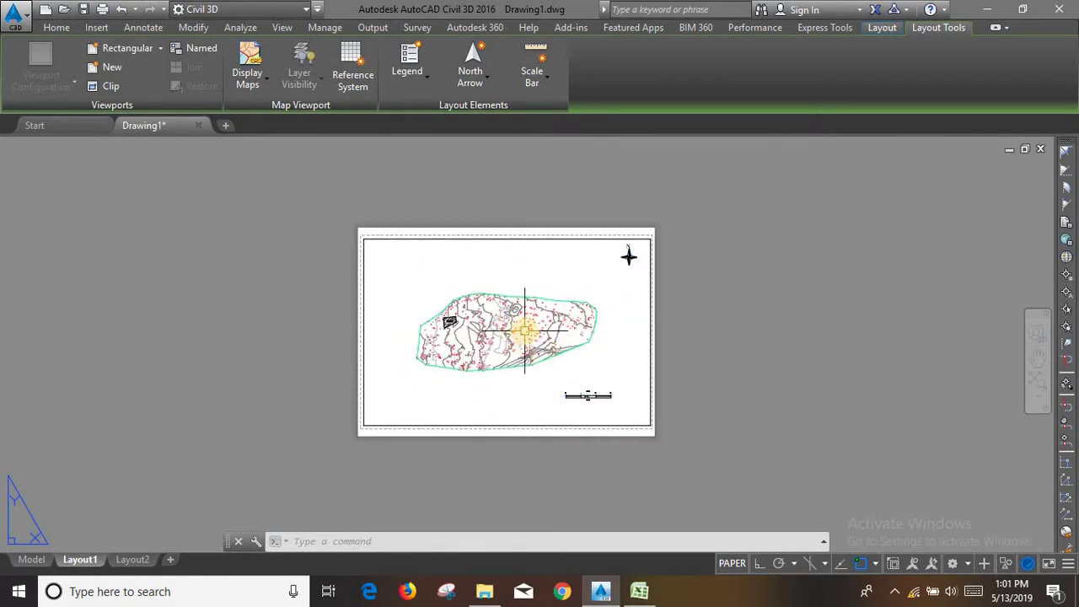
- Load TOPO MAP T.U.dwg from the Final Submission folder through the application menu's Open command
left_click(763, 389)
left_click(716, 347)
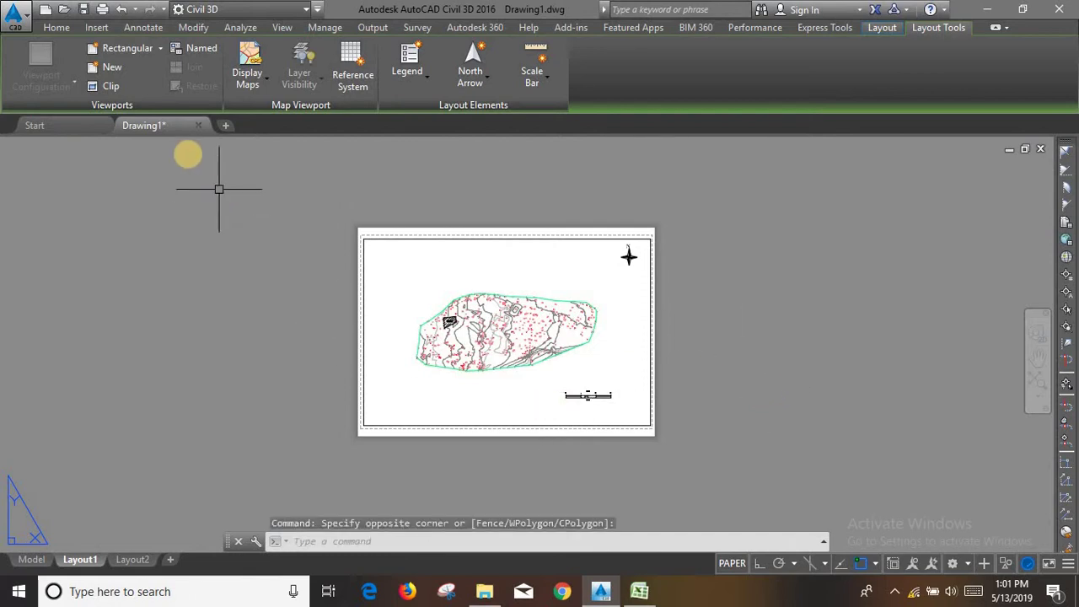
left_click(14, 14)
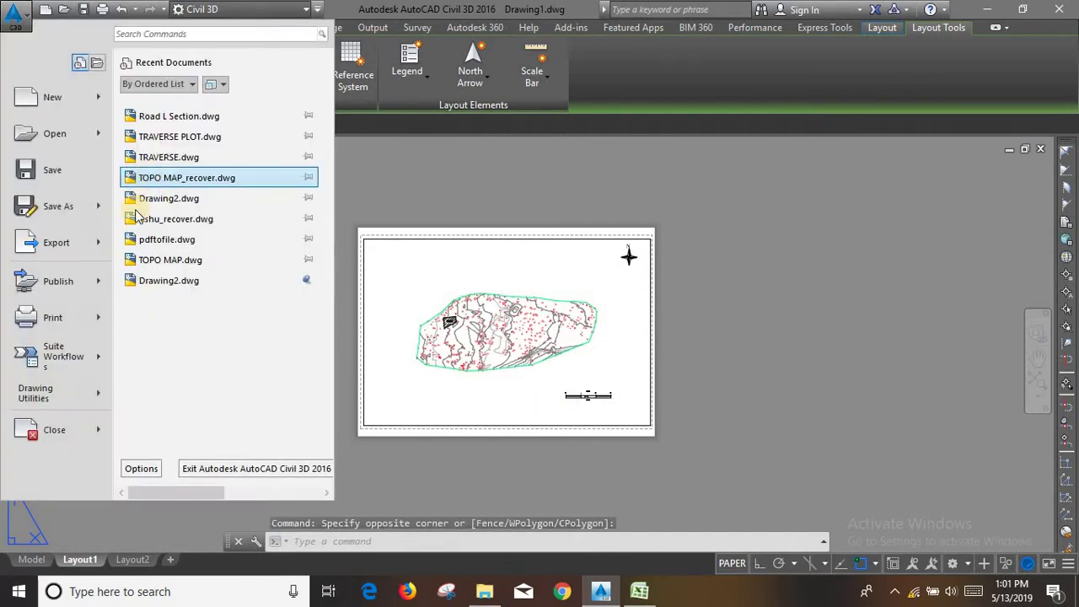
left_click(50, 128)
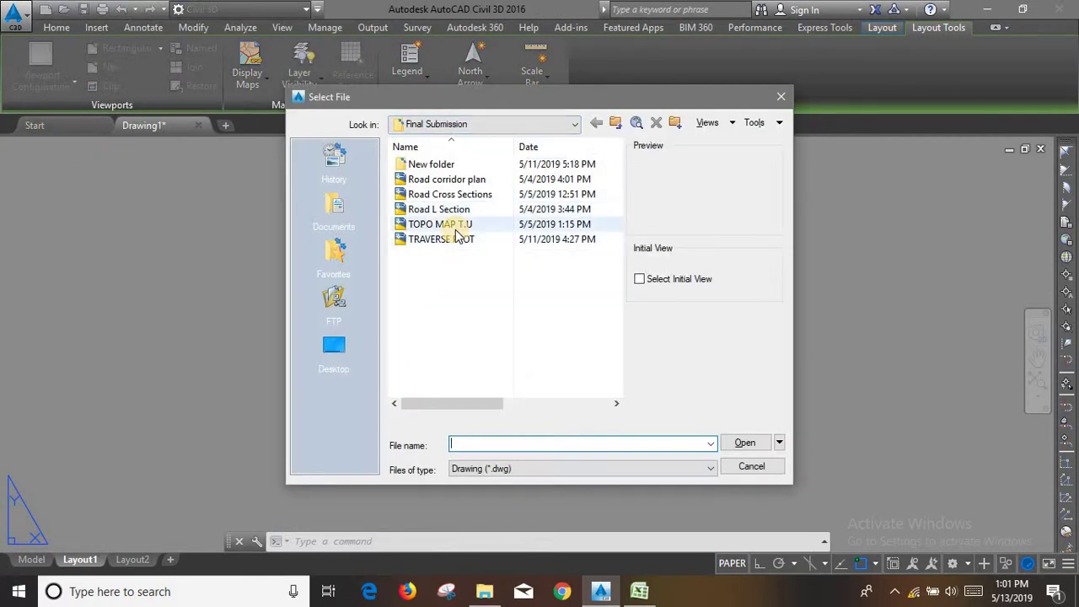
double_click(466, 225)
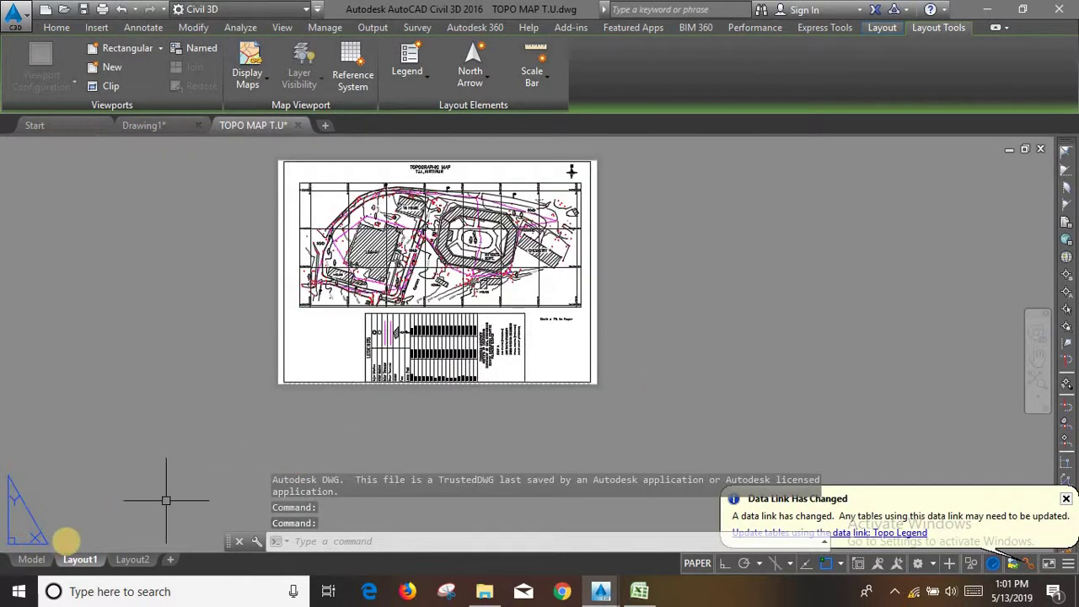
left_click(32, 559)
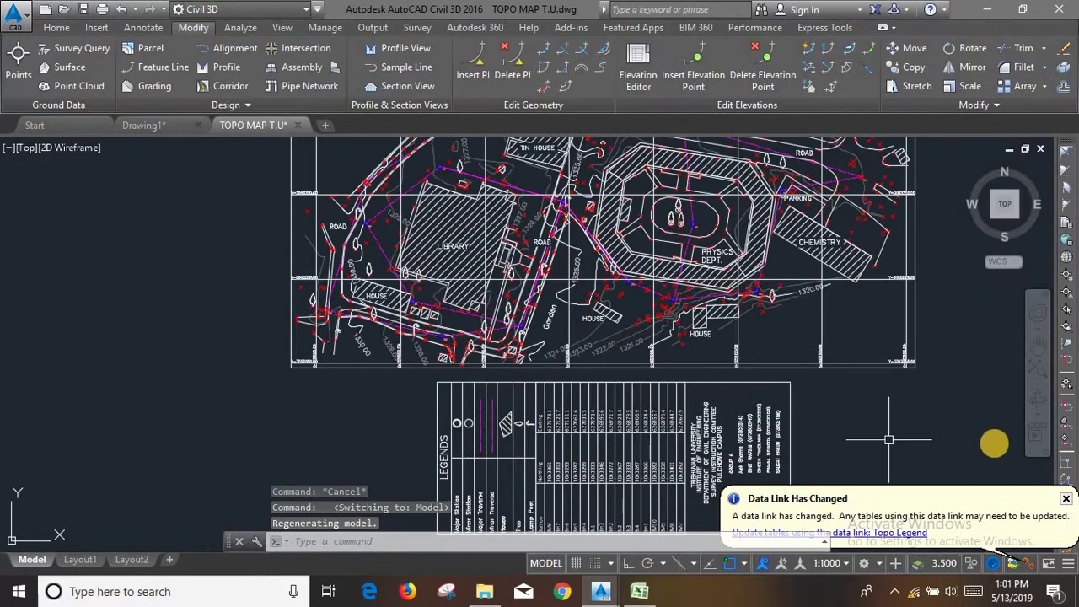
left_click(1066, 498)
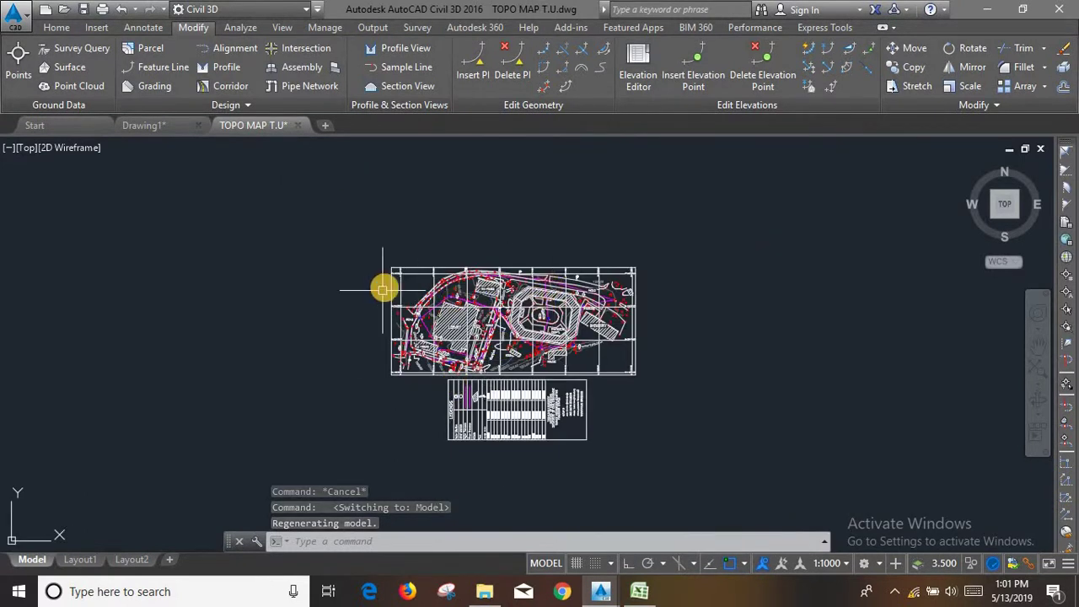
scroll(386, 282, "up", 3)
left_click(451, 270)
left_click(344, 203)
scroll(441, 244, "up", 2)
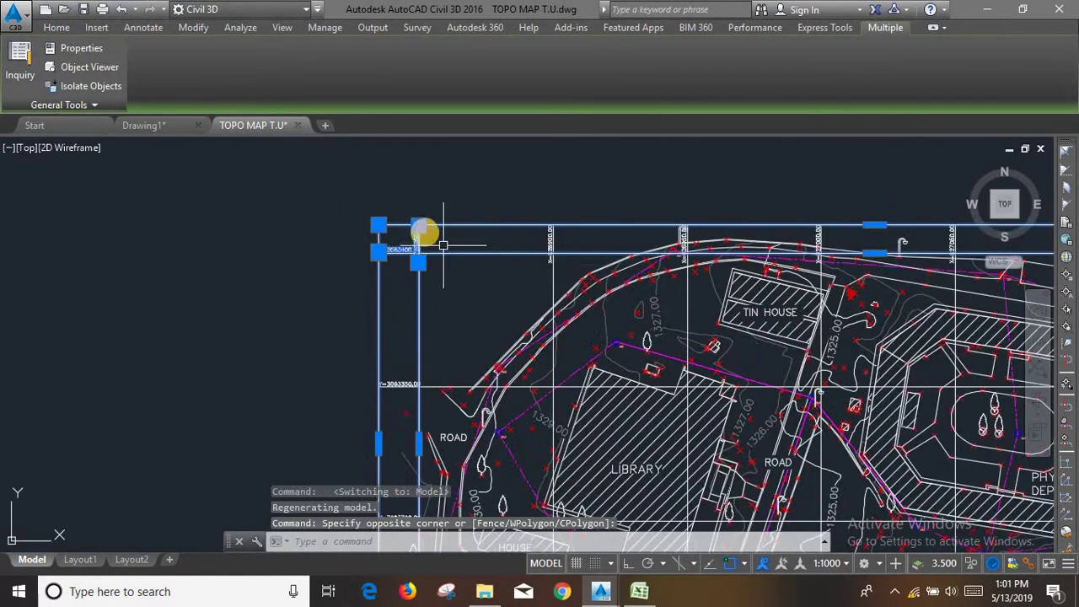
scroll(444, 212, "down", 3)
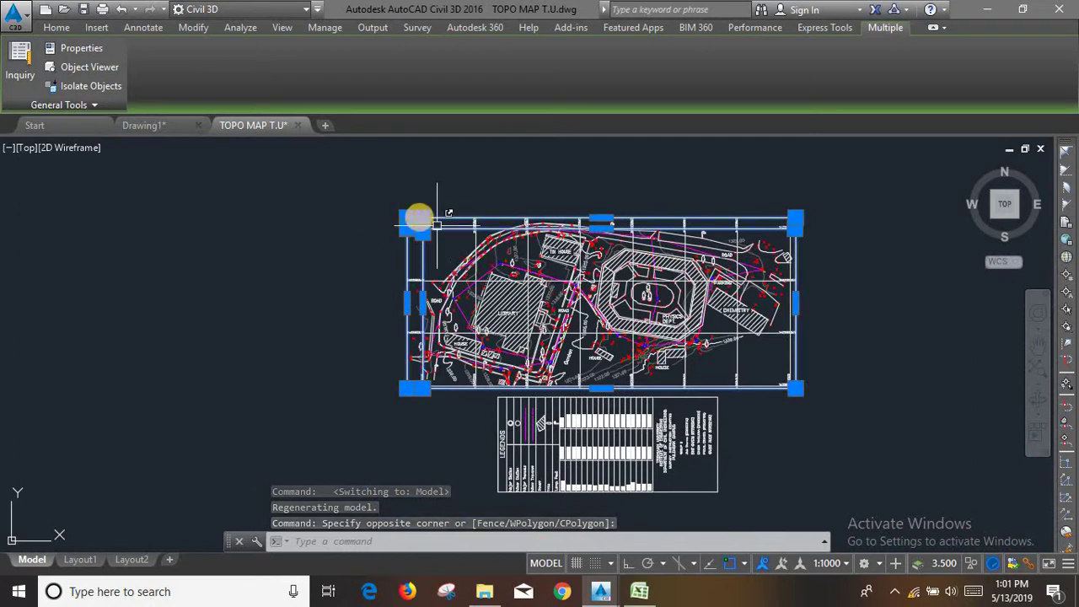
scroll(393, 220, "up", 3)
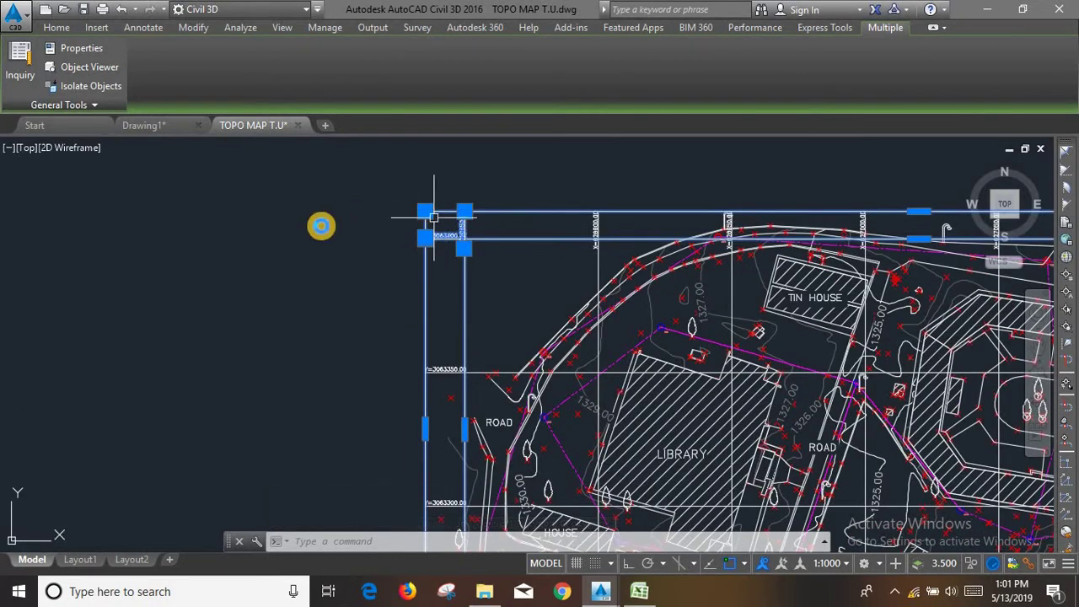
scroll(323, 227, "down", 2)
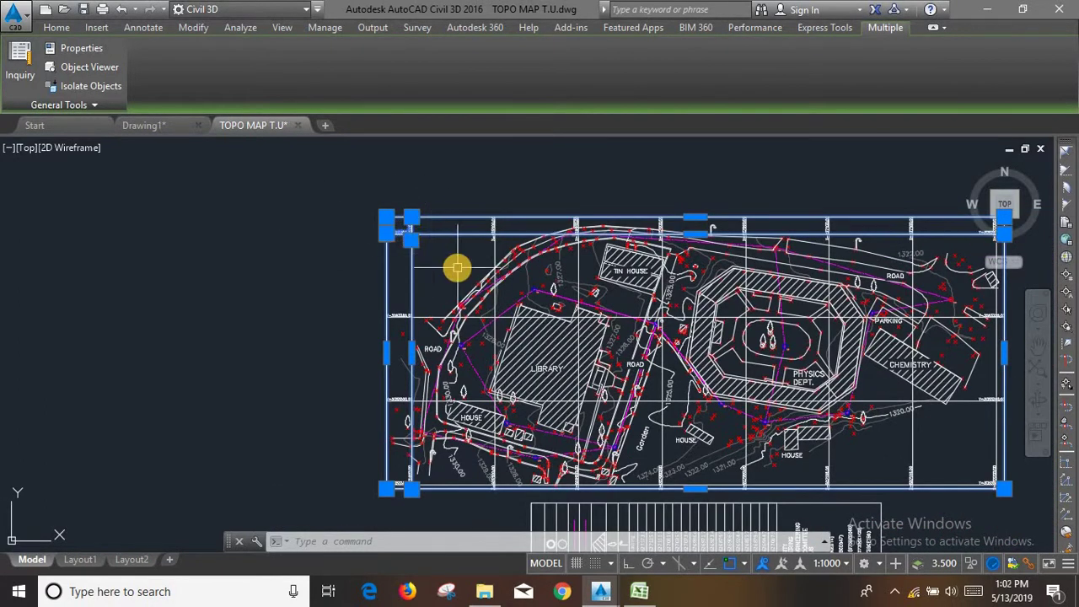
key("Escape")
scroll(463, 281, "down", 3)
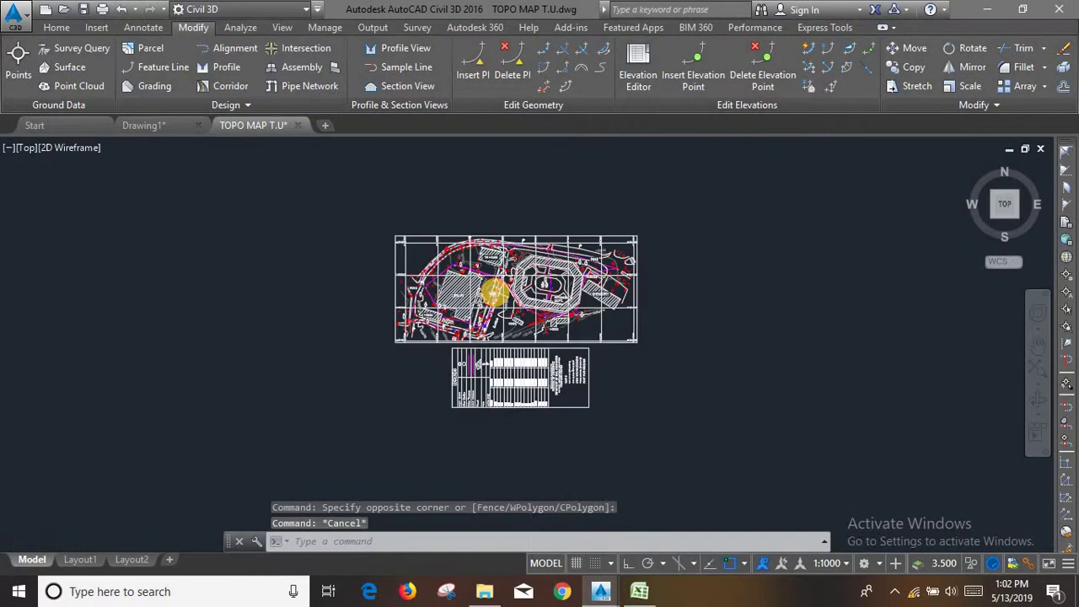
scroll(436, 260, "up", 3)
scroll(564, 242, "up", 2)
scroll(457, 272, "down", 2)
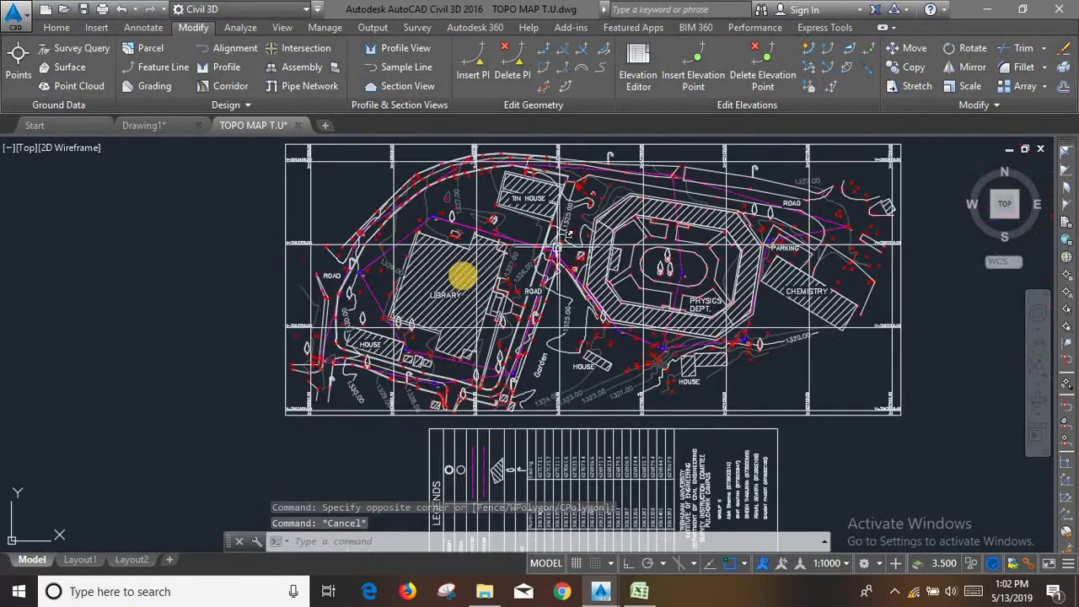
scroll(453, 276, "up", 2)
scroll(558, 277, "down", 2)
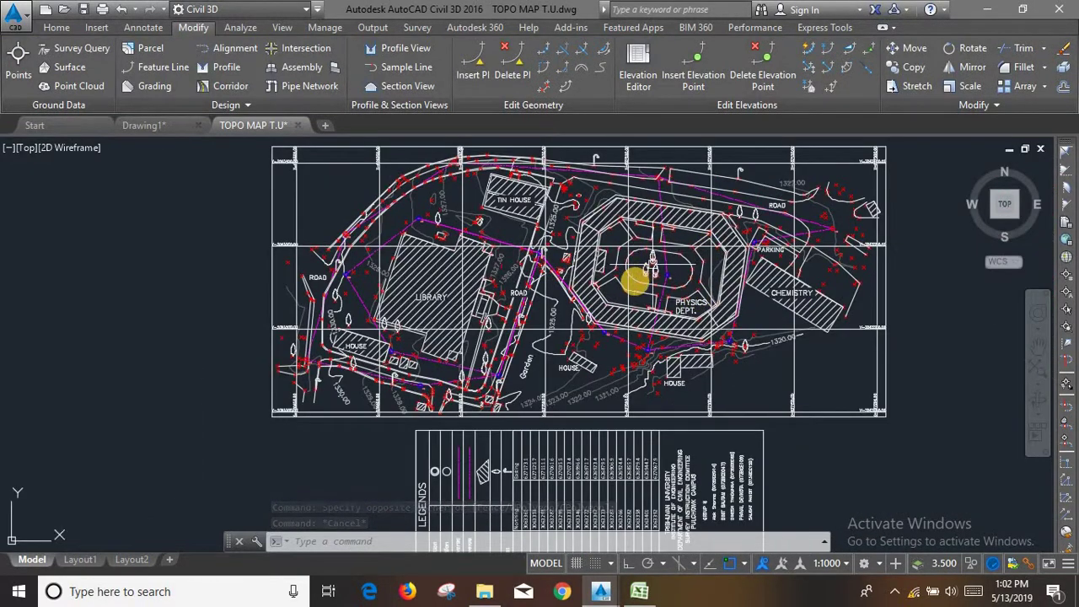
scroll(623, 282, "down", 2)
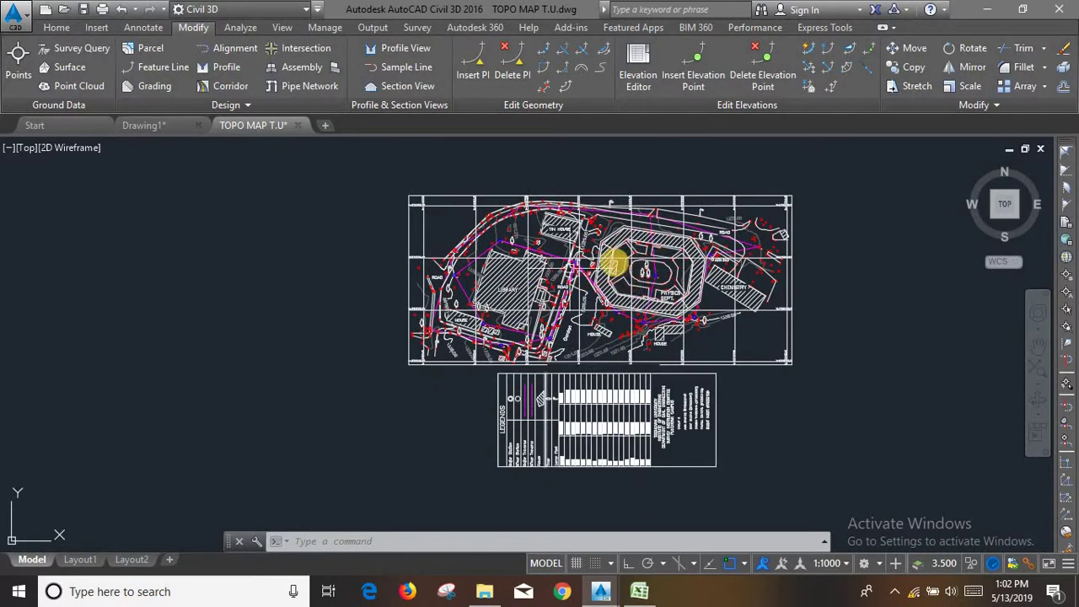
scroll(607, 266, "up", 2)
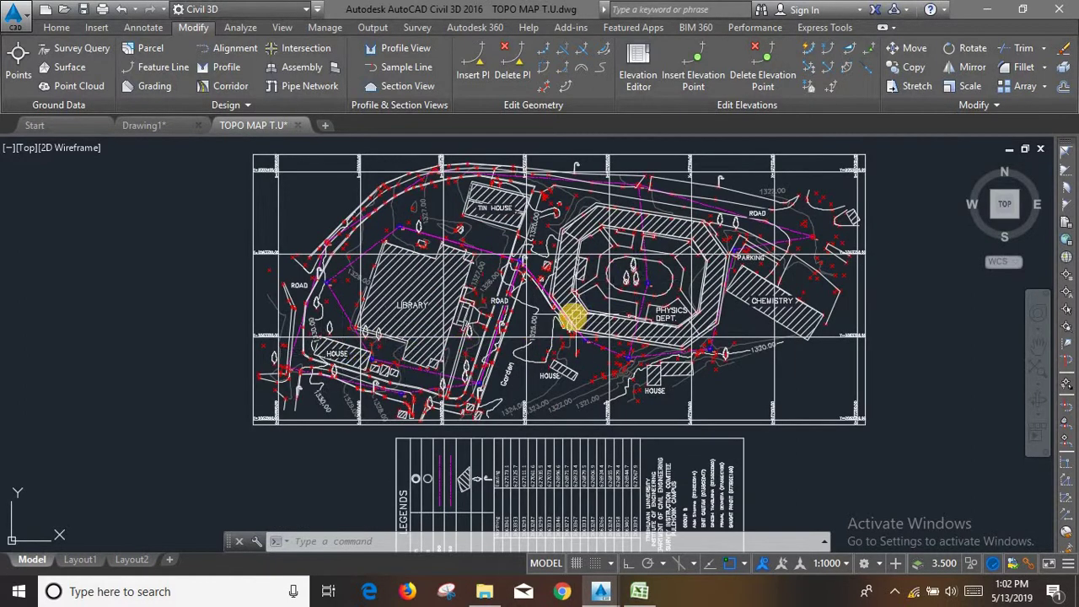
scroll(514, 272, "down", 1)
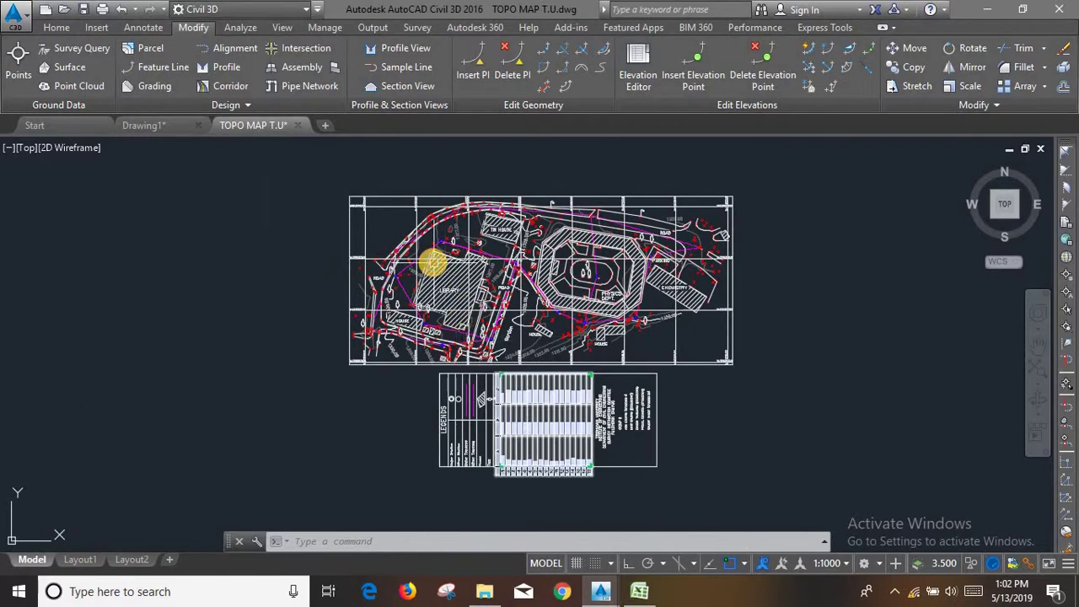
scroll(433, 261, "up", 3)
scroll(434, 262, "down", 2)
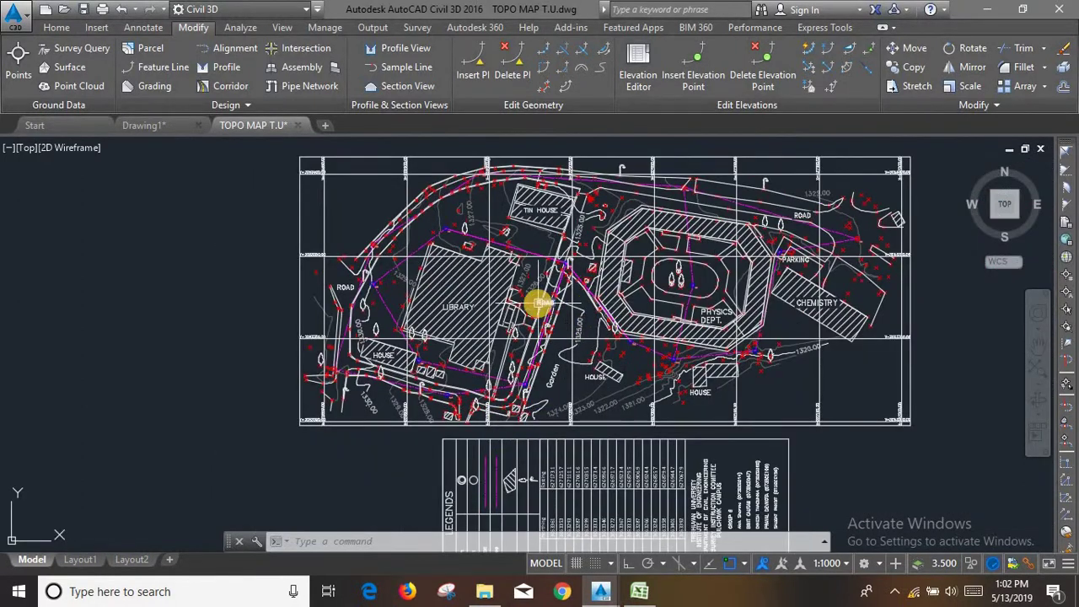
scroll(438, 308, "up", 2)
scroll(458, 308, "up", 1)
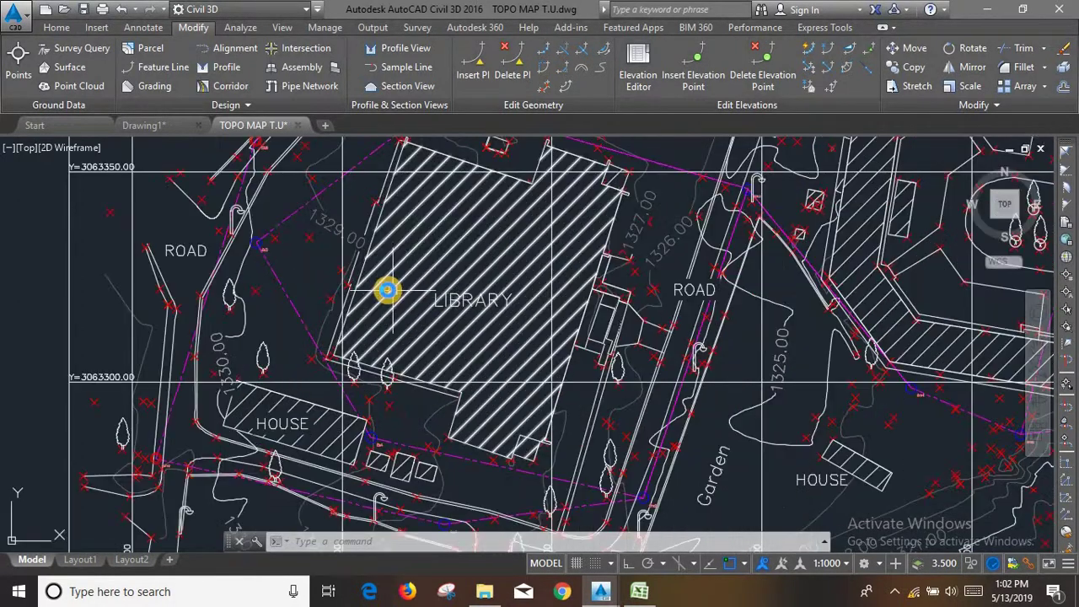
scroll(388, 284, "down", 3)
scroll(644, 260, "up", 3)
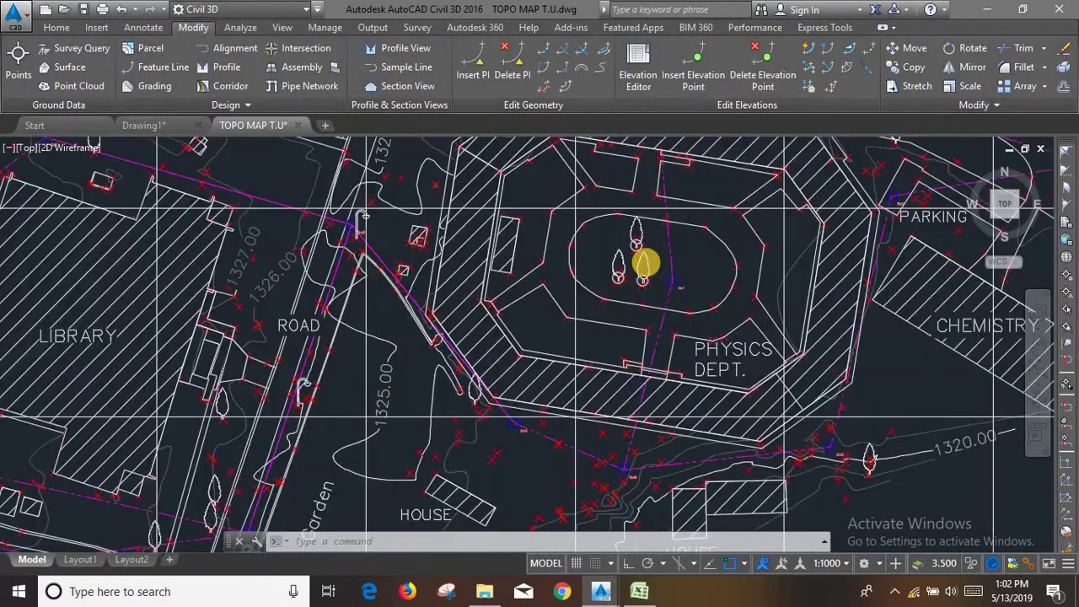
scroll(640, 267, "up", 2)
scroll(640, 266, "down", 3)
scroll(626, 253, "down", 2)
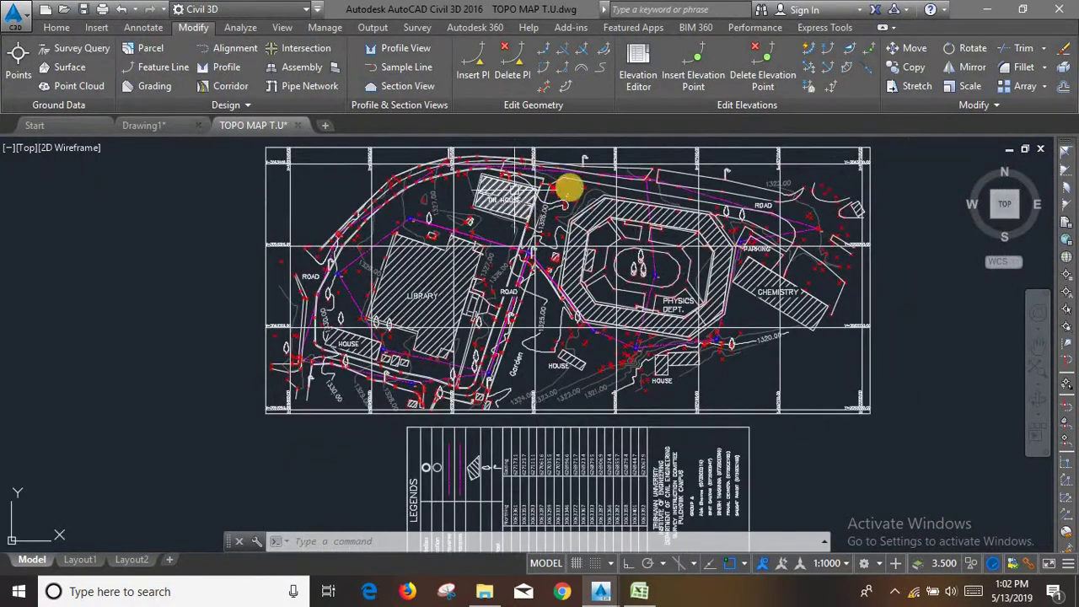
scroll(725, 174, "up", 2)
scroll(727, 175, "up", 1)
scroll(691, 197, "down", 3)
scroll(669, 236, "down", 2)
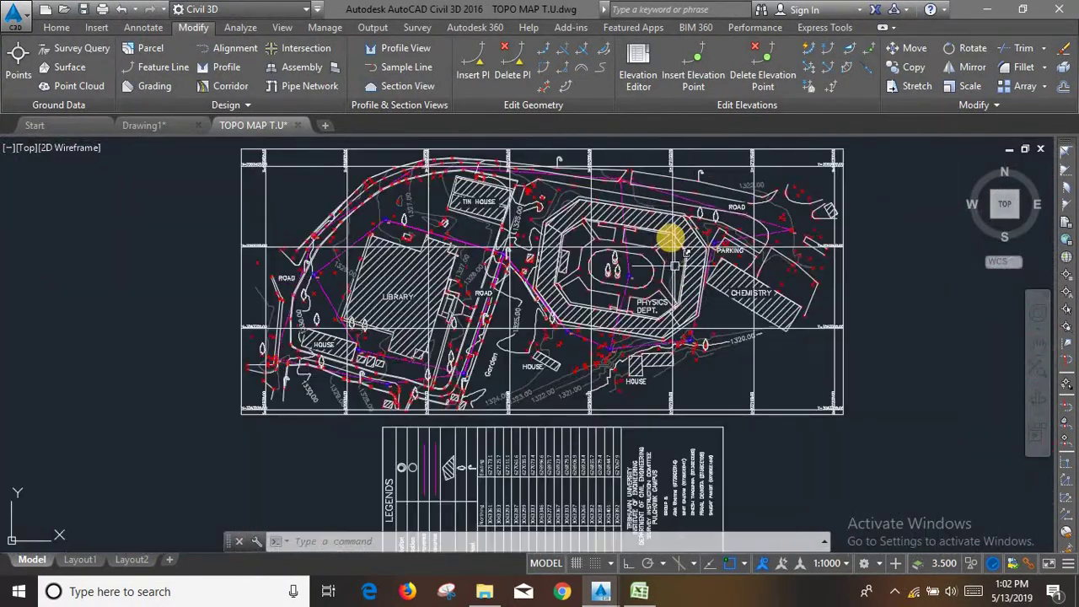
scroll(662, 397, "down", 2)
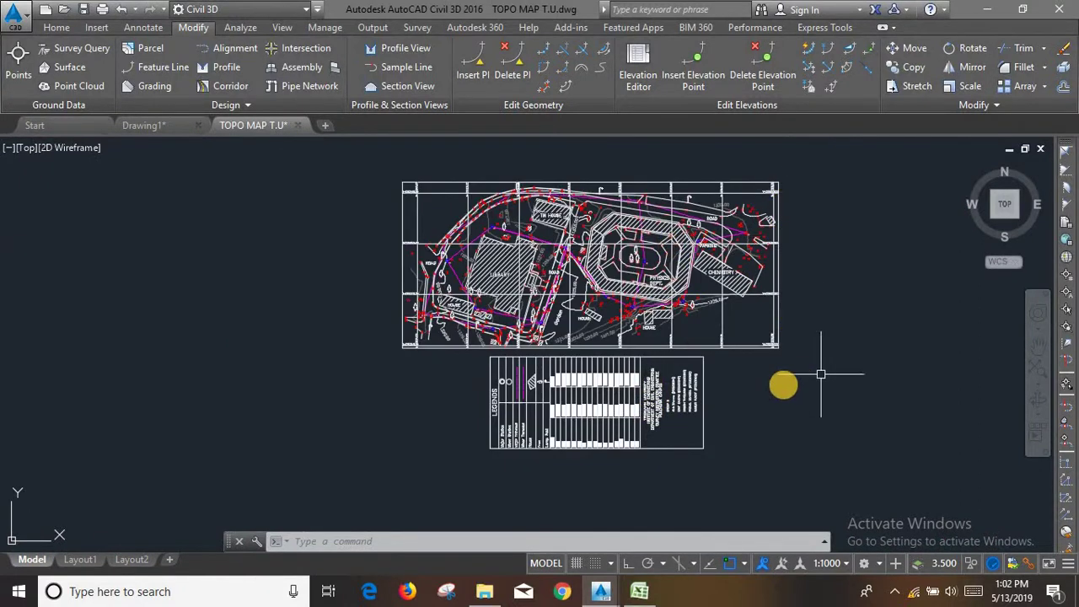
mouse_move(78, 560)
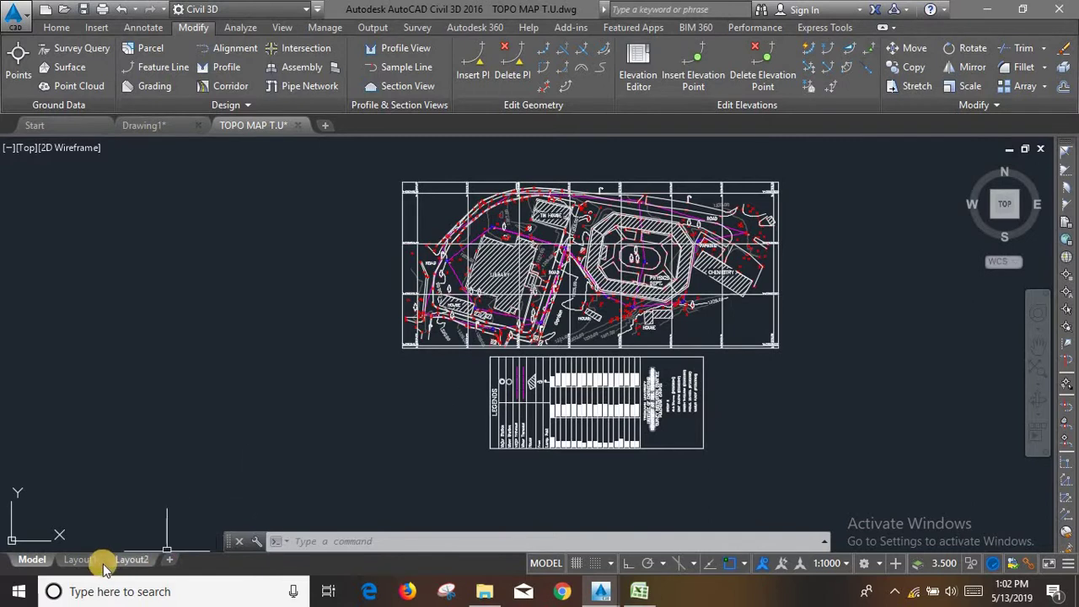
- Switch to the Layout1 paper sheet
left_click(116, 545)
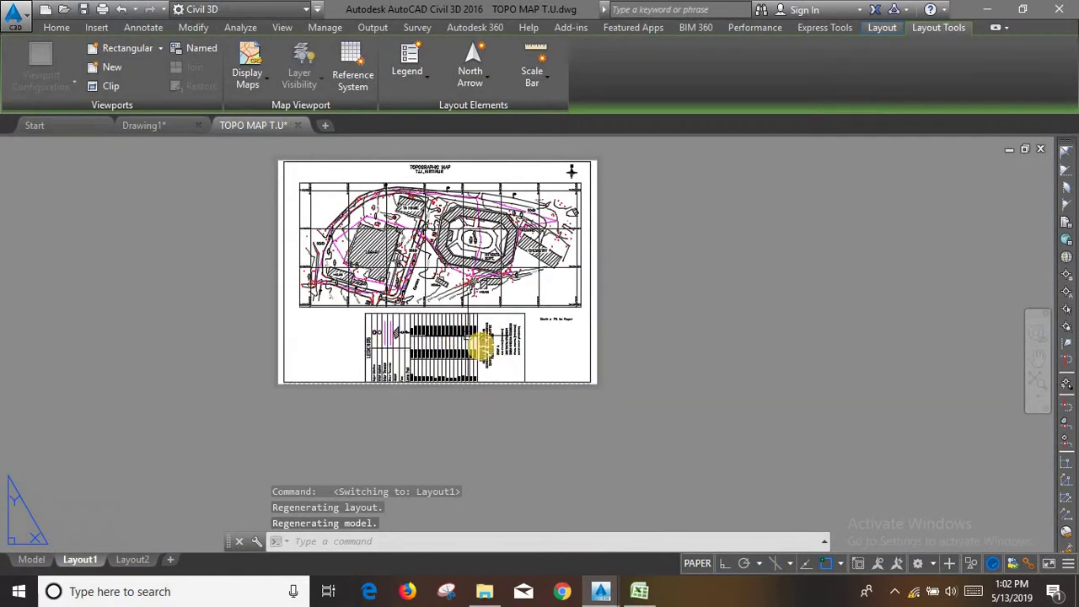
scroll(505, 233, "down", 2)
scroll(506, 233, "up", 5)
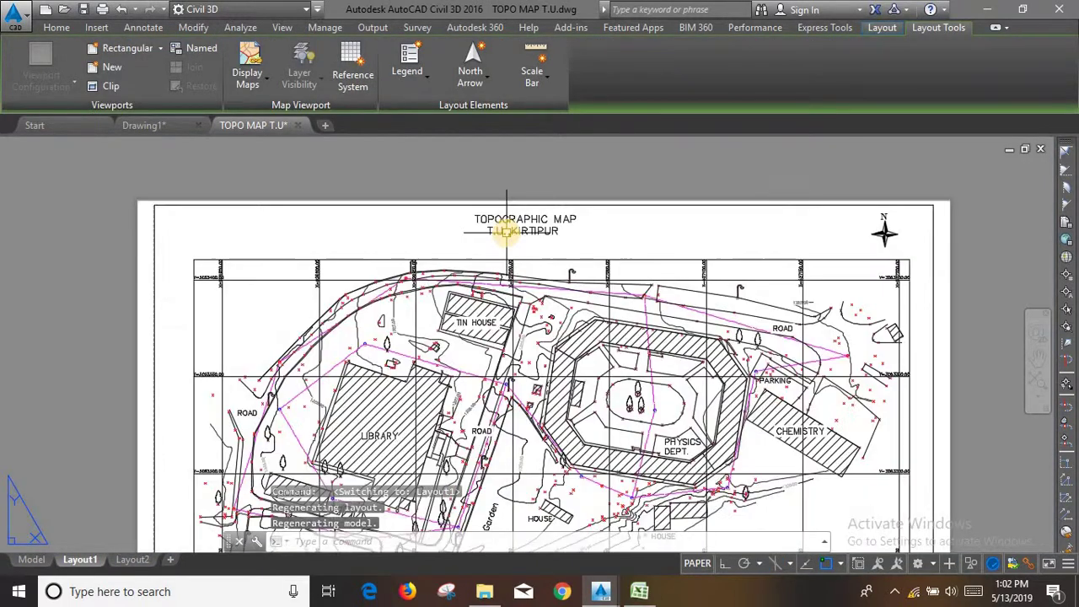
scroll(516, 299, "down", 4)
scroll(516, 301, "up", 2)
scroll(682, 277, "down", 2)
scroll(602, 337, "up", 2)
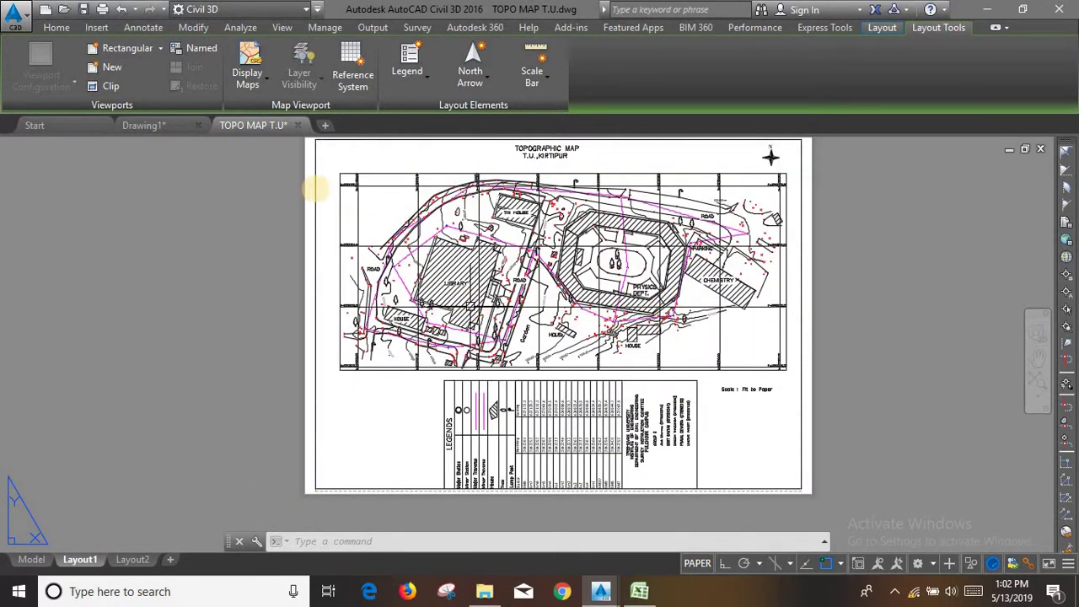
- Preview a DWG To PDF.pc3 plot of Layout1 on ISO A1 paper
left_click(103, 8)
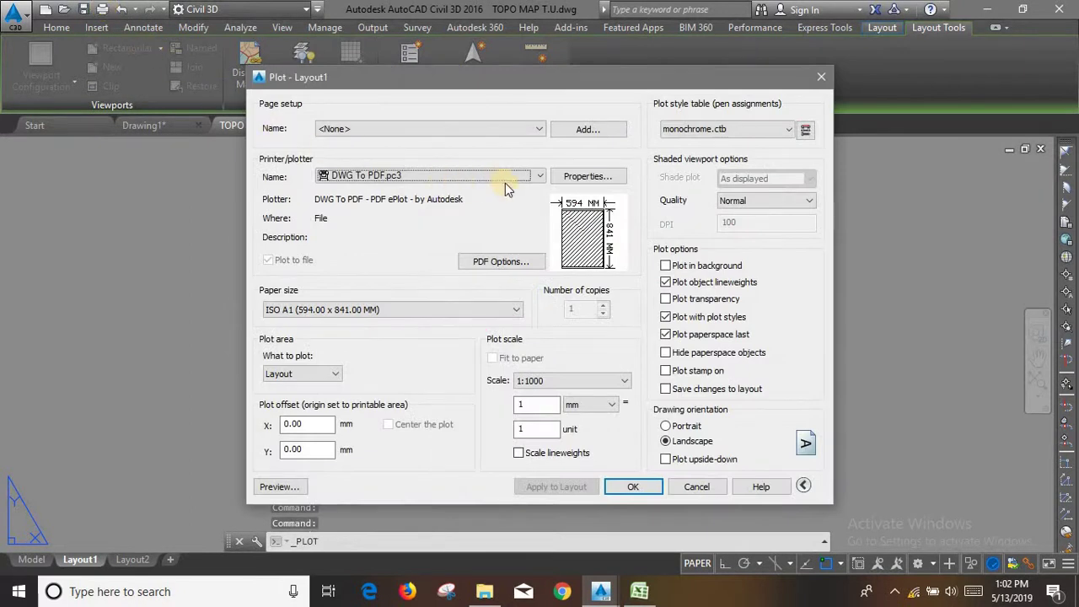
left_click(286, 311)
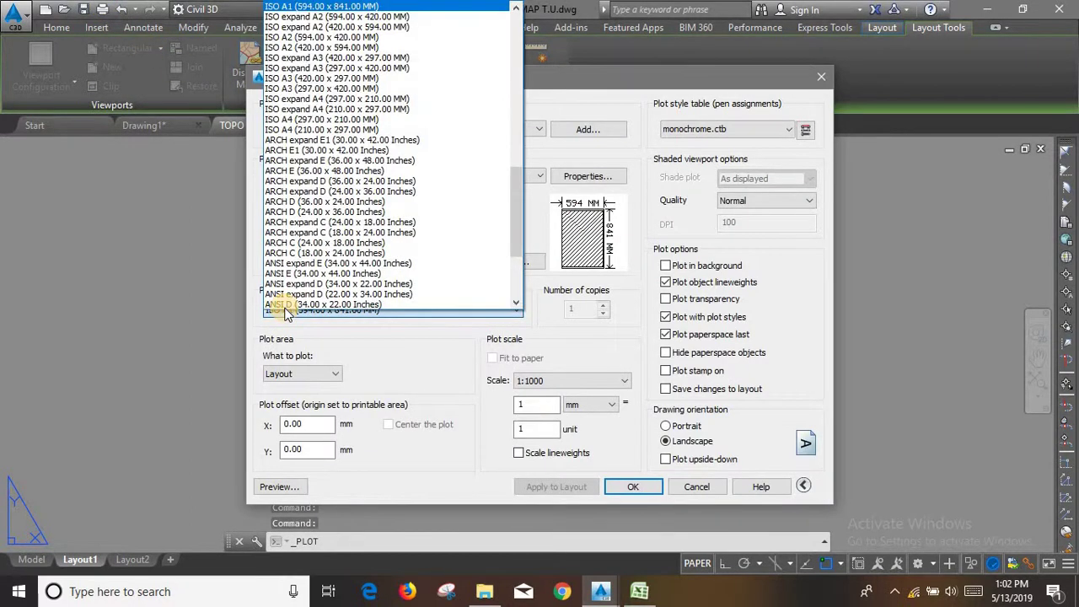
left_click(291, 314)
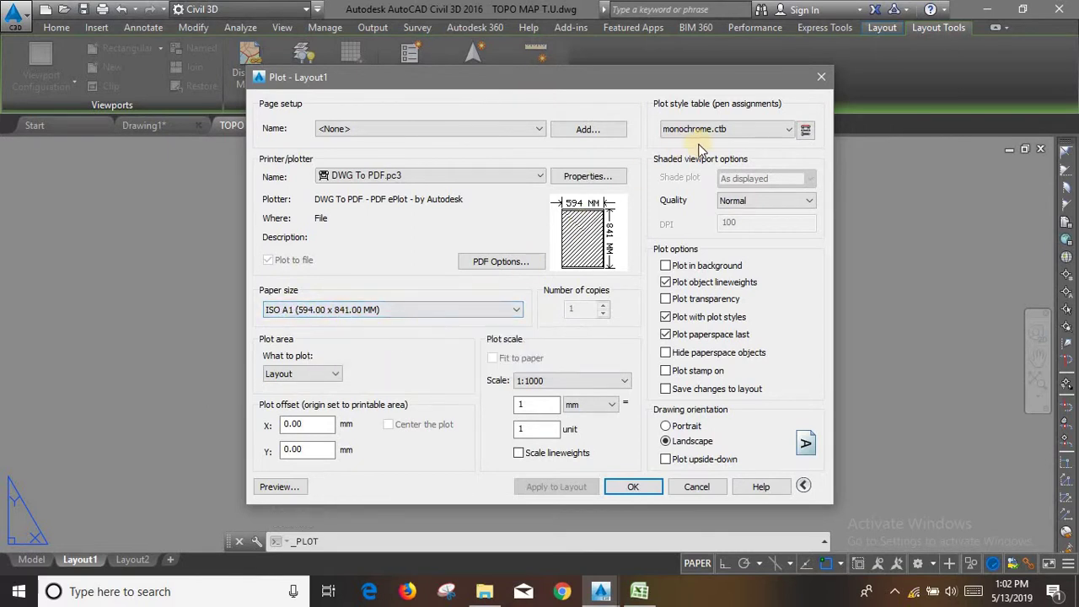
left_click(287, 488)
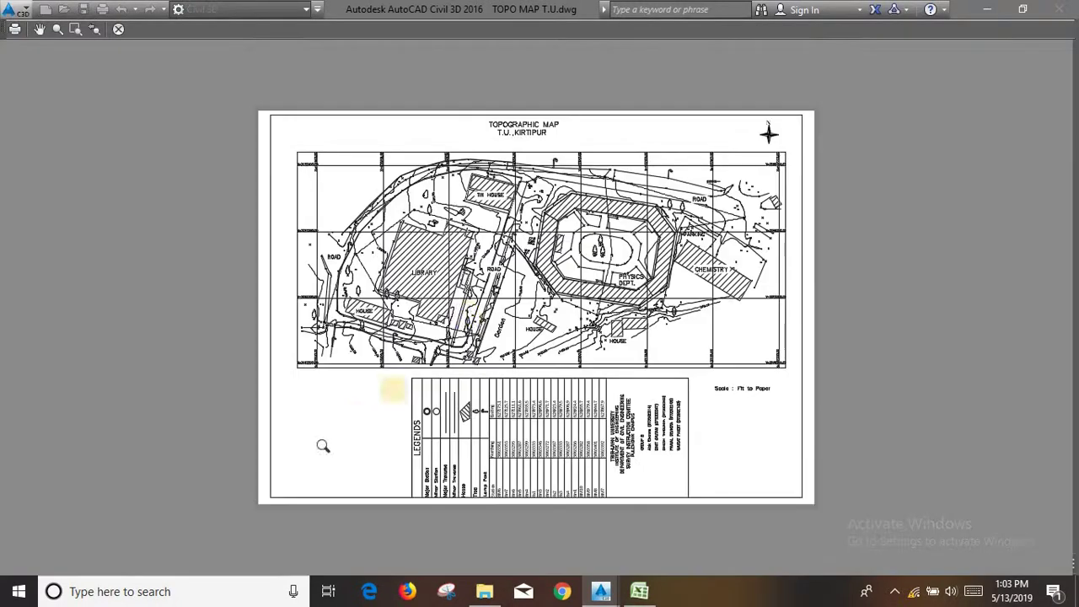
- Zoom around the topo map plot preview, then close it and cancel plotting Layout1
scroll(377, 287, "down", 2)
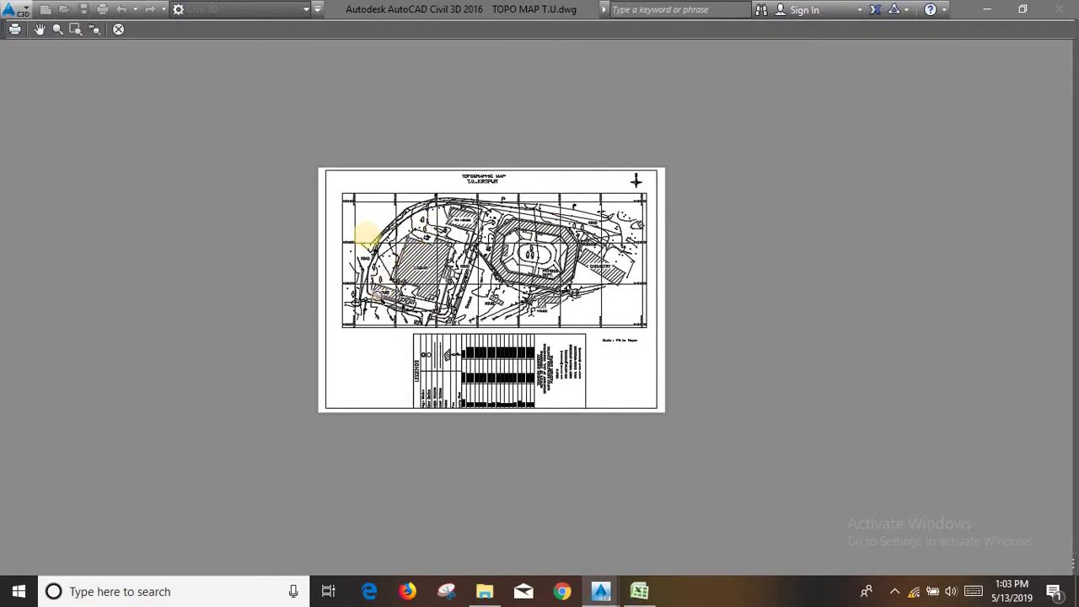
scroll(391, 301, "up", 2)
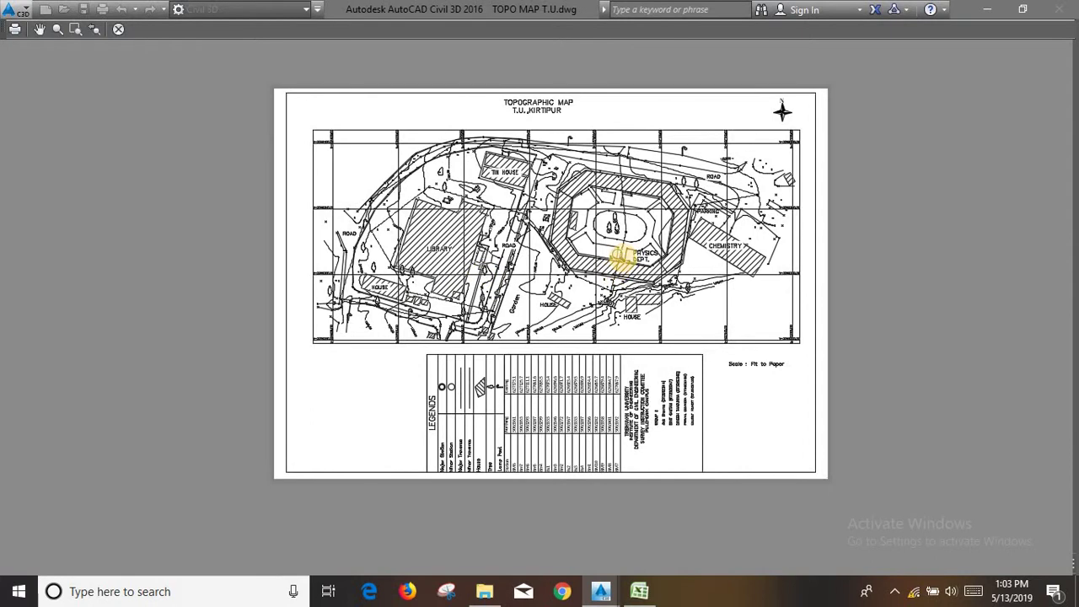
scroll(433, 284, "up", 3)
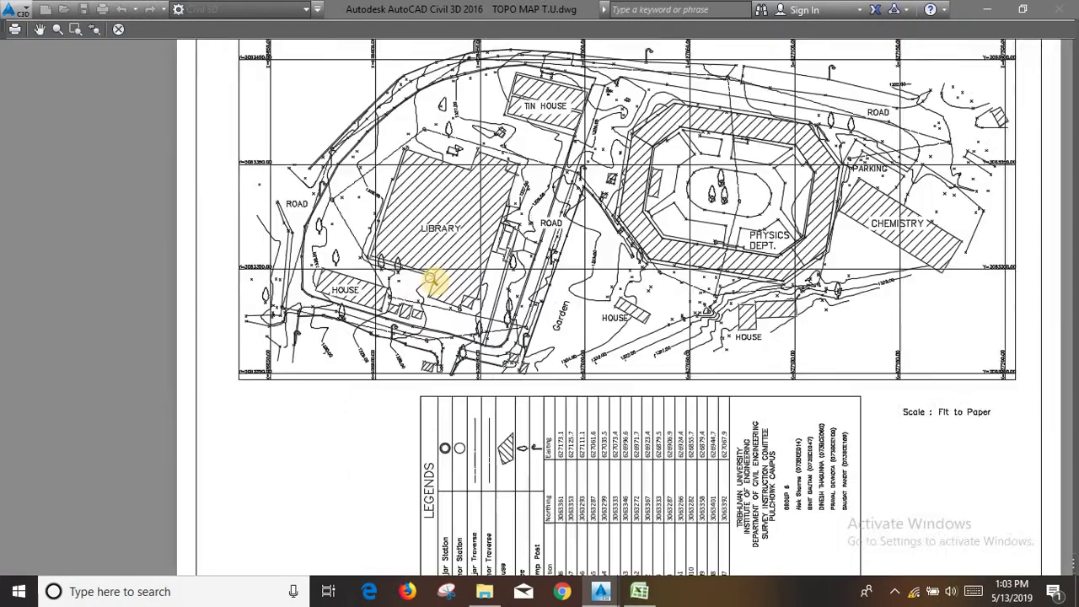
scroll(410, 269, "up", 3)
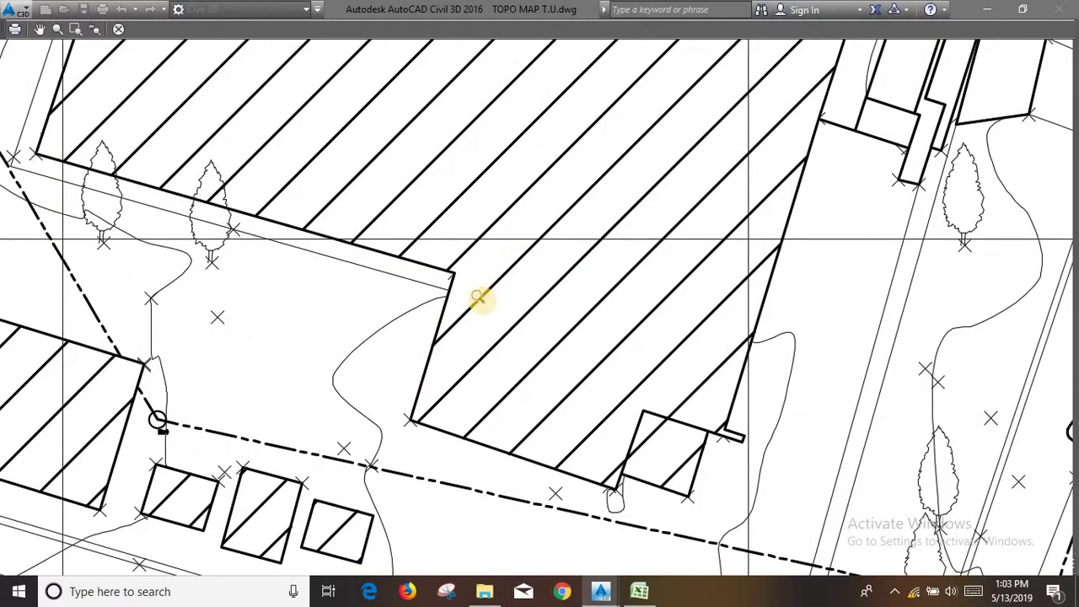
scroll(476, 298, "down", 1)
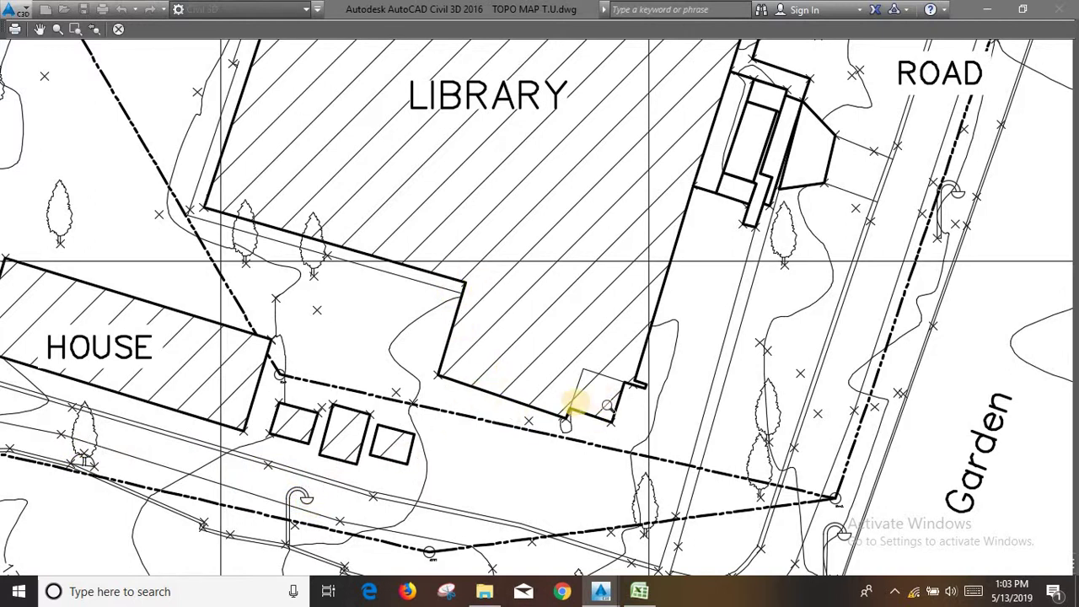
scroll(501, 306, "down", 3)
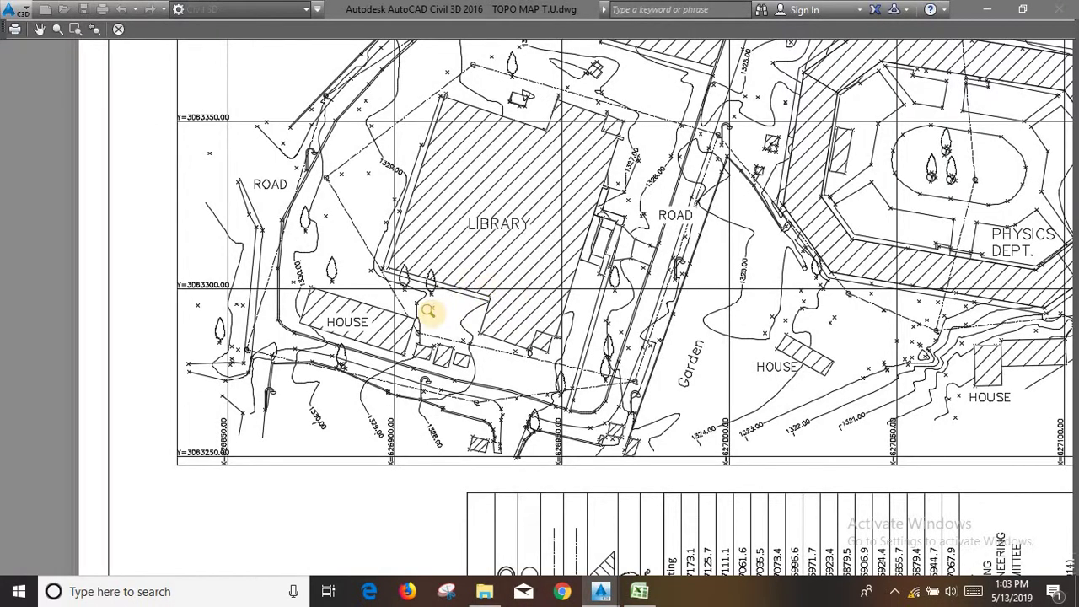
scroll(428, 312, "down", 3)
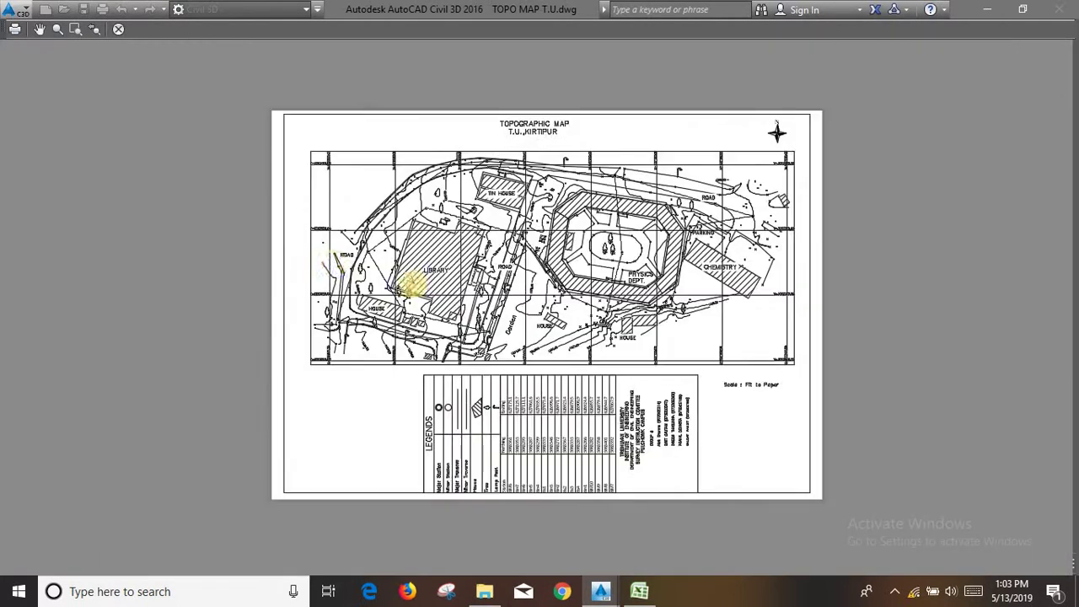
left_click(118, 30)
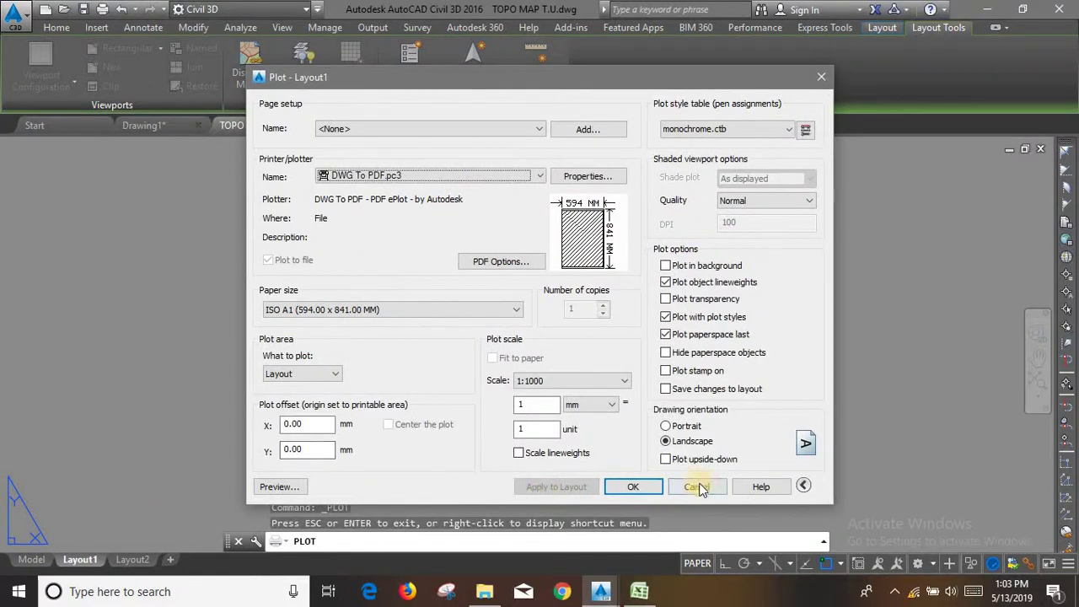
left_click(698, 487)
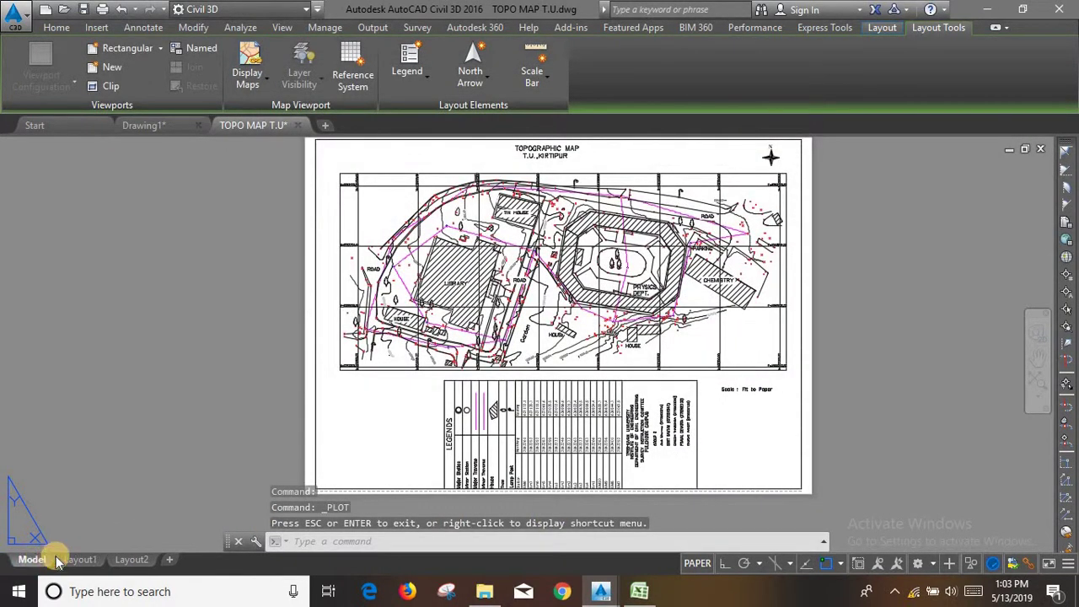
- Switch to model space and zoom in toward the ROAD label
left_click(52, 559)
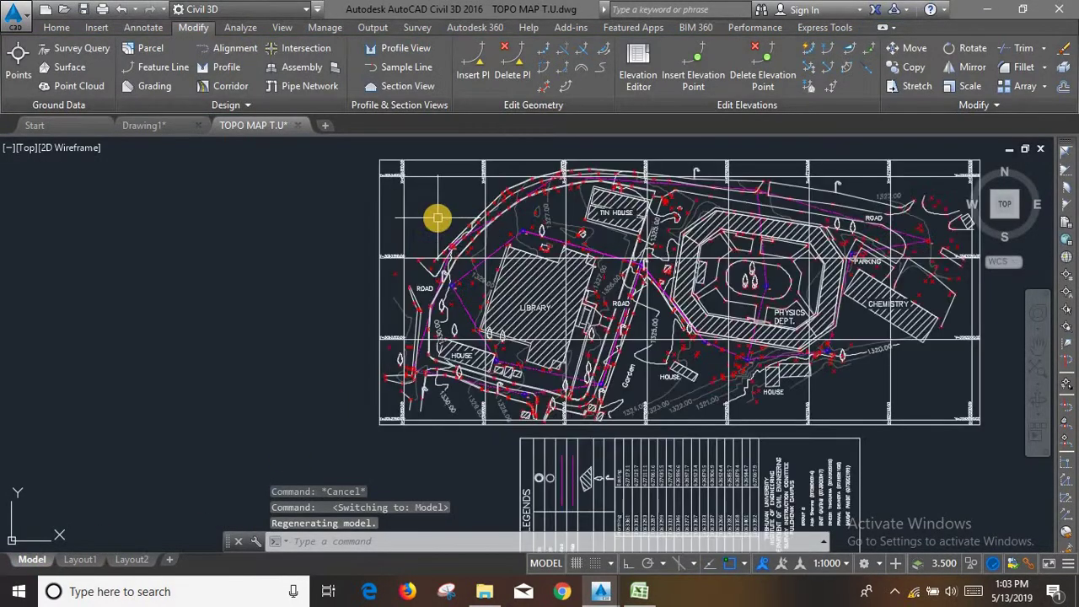
scroll(437, 219, "up", 2)
scroll(412, 297, "up", 2)
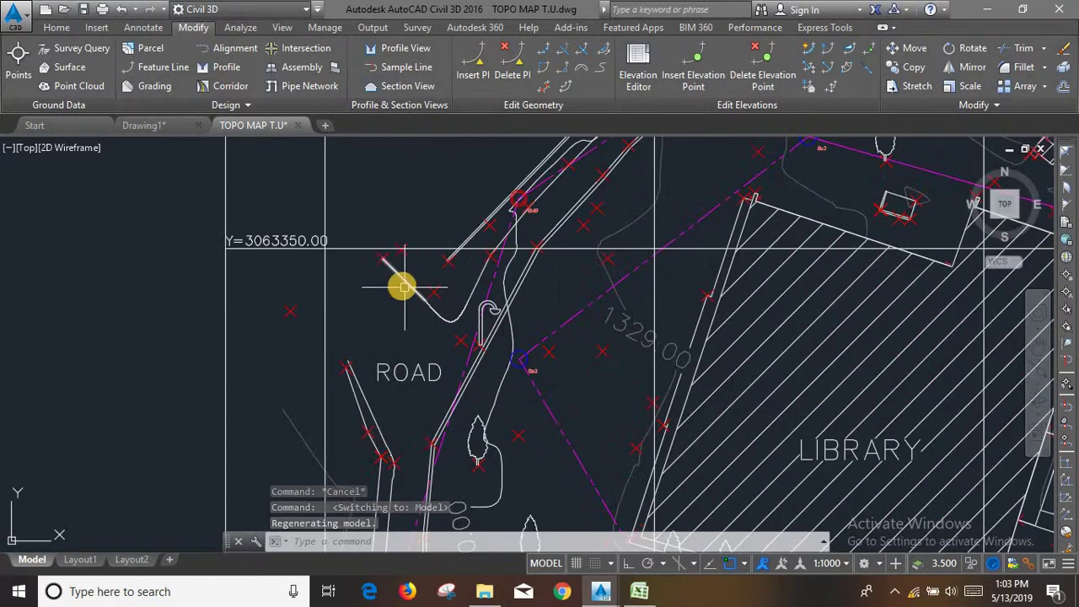
scroll(398, 279, "up", 1)
scroll(417, 290, "up", 1)
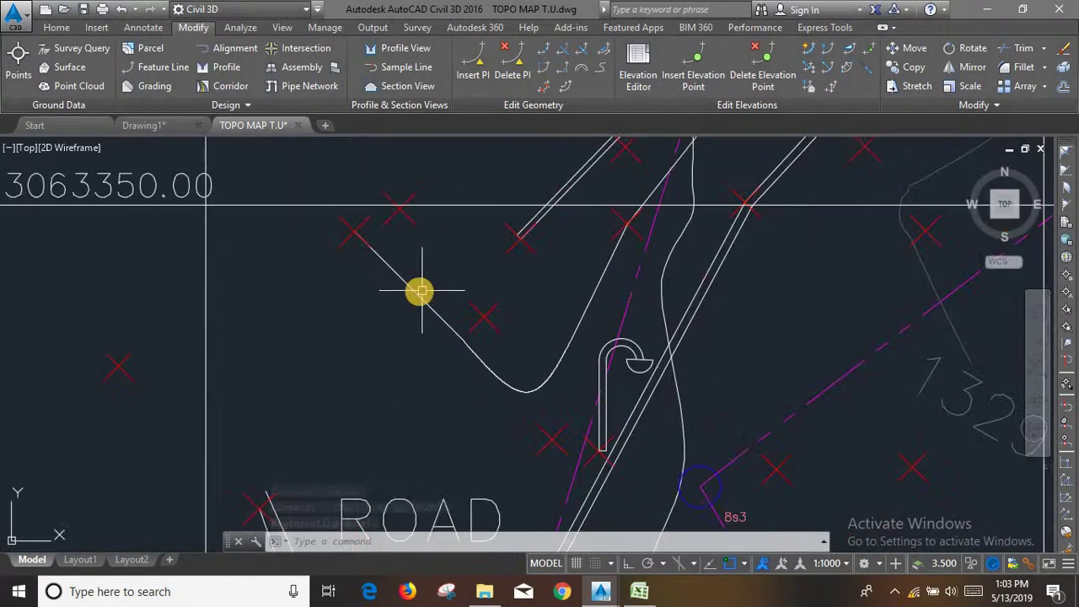
- Give the short diagonal polyline above ROAD a 0.50 mm lineweight, then return to Layout1
left_click(416, 290)
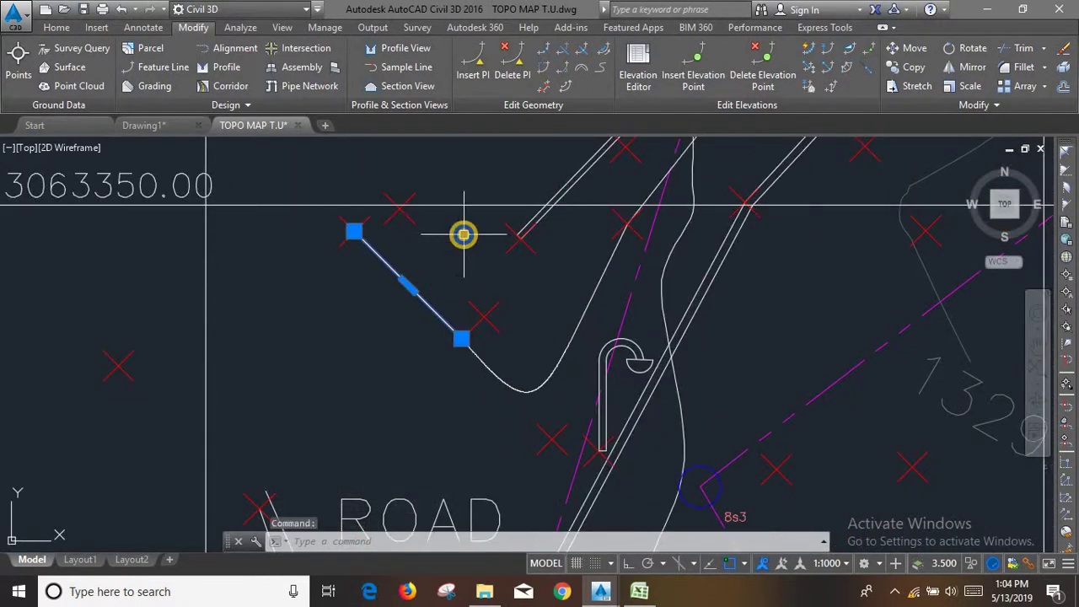
right_click(463, 234)
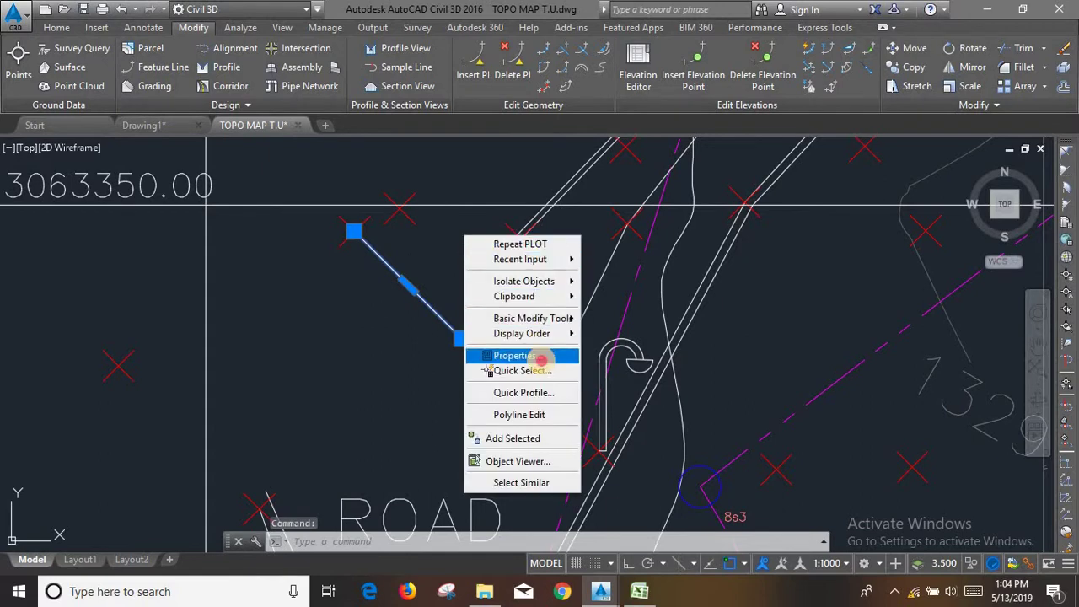
left_click(540, 358)
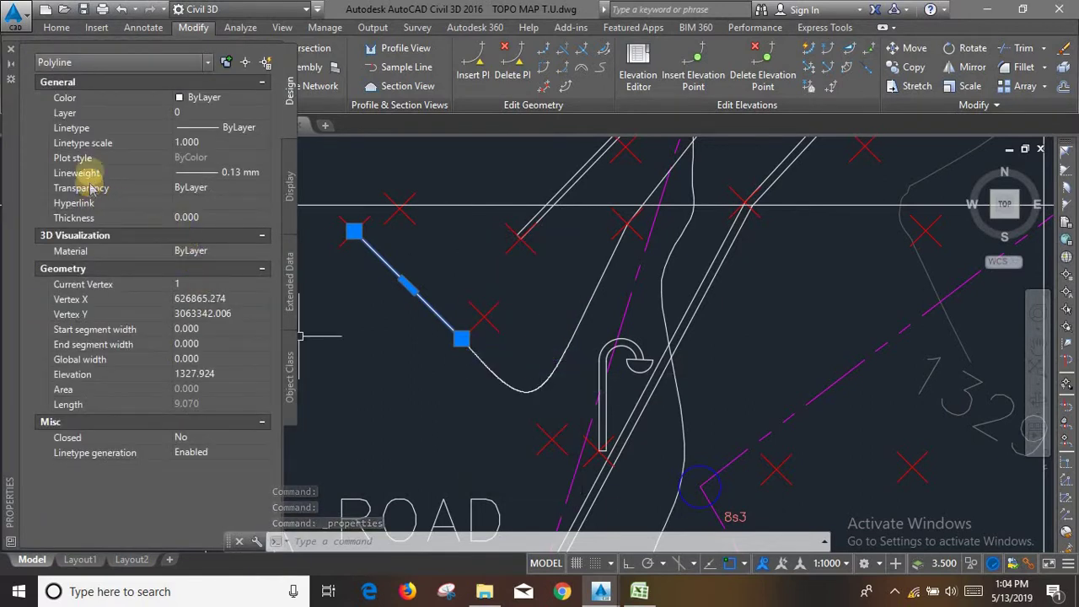
left_click(236, 173)
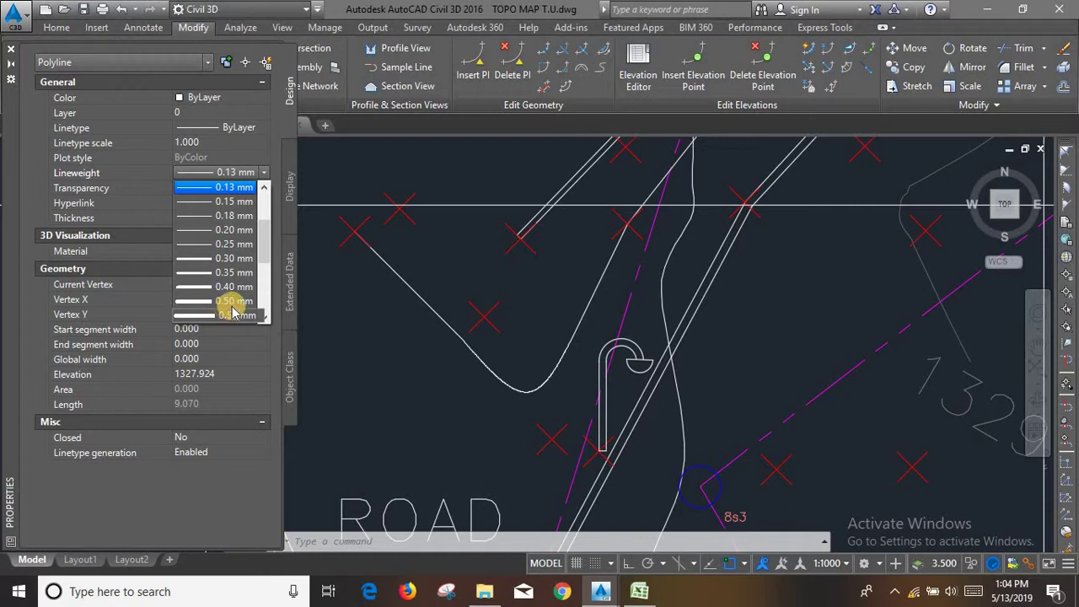
scroll(245, 223, "up", 2)
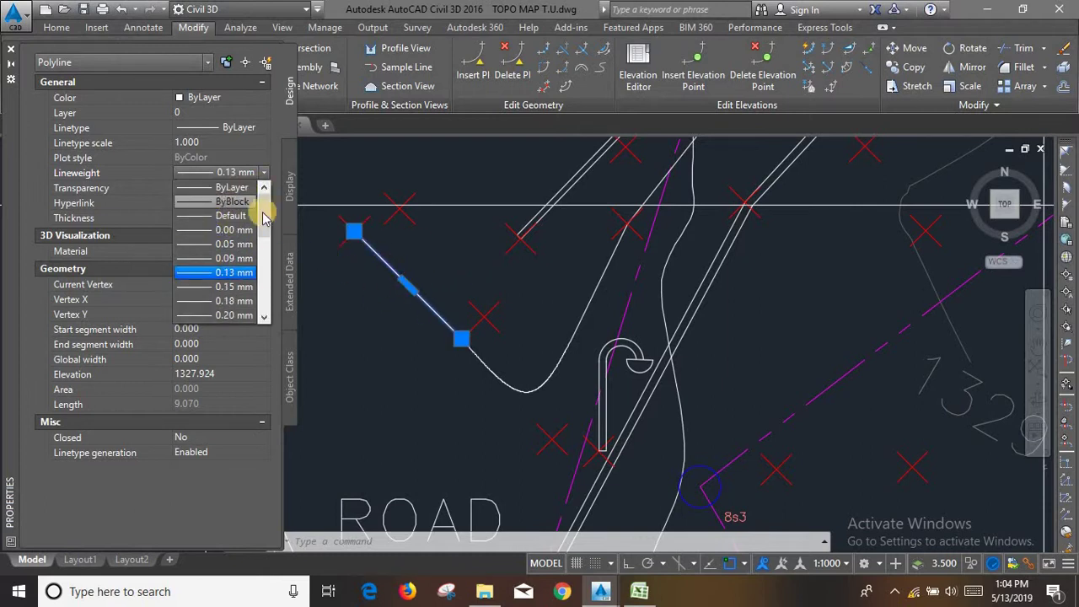
scroll(242, 257, "down", 1)
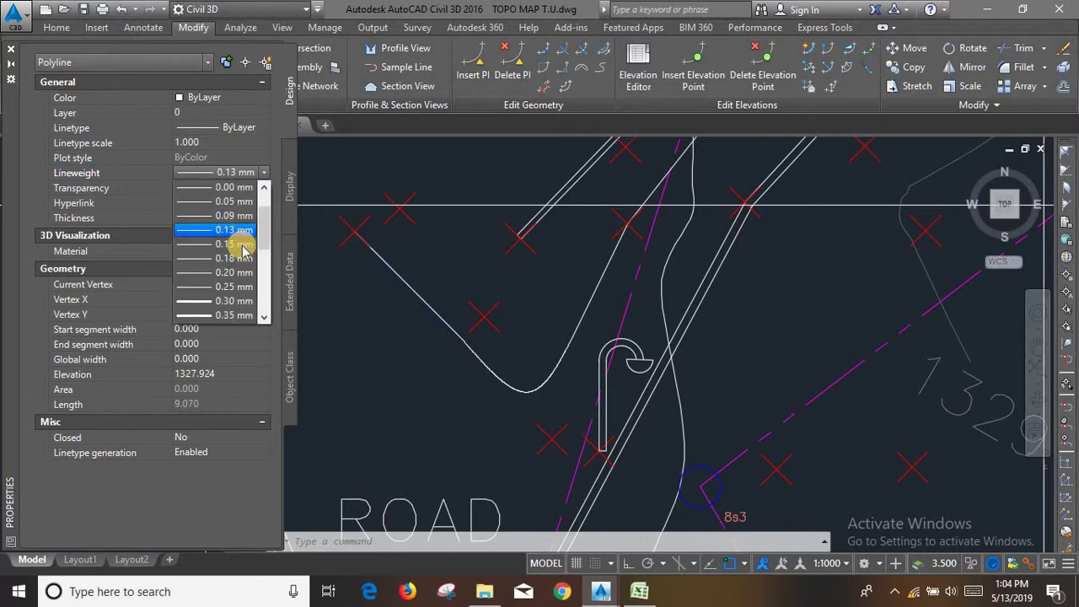
scroll(234, 279, "down", 1)
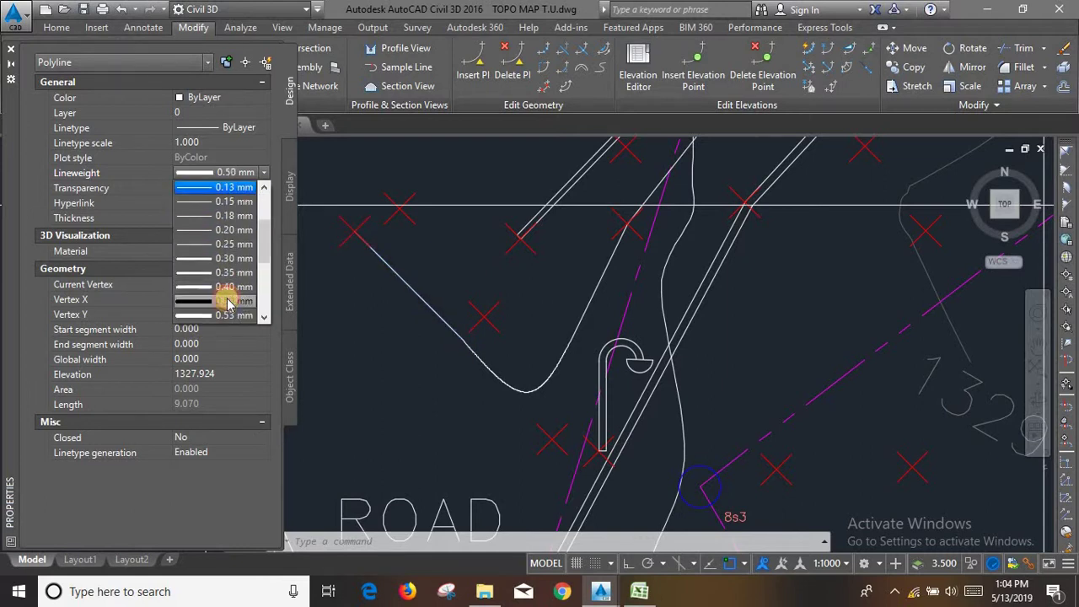
left_click(229, 291)
left_click(11, 49)
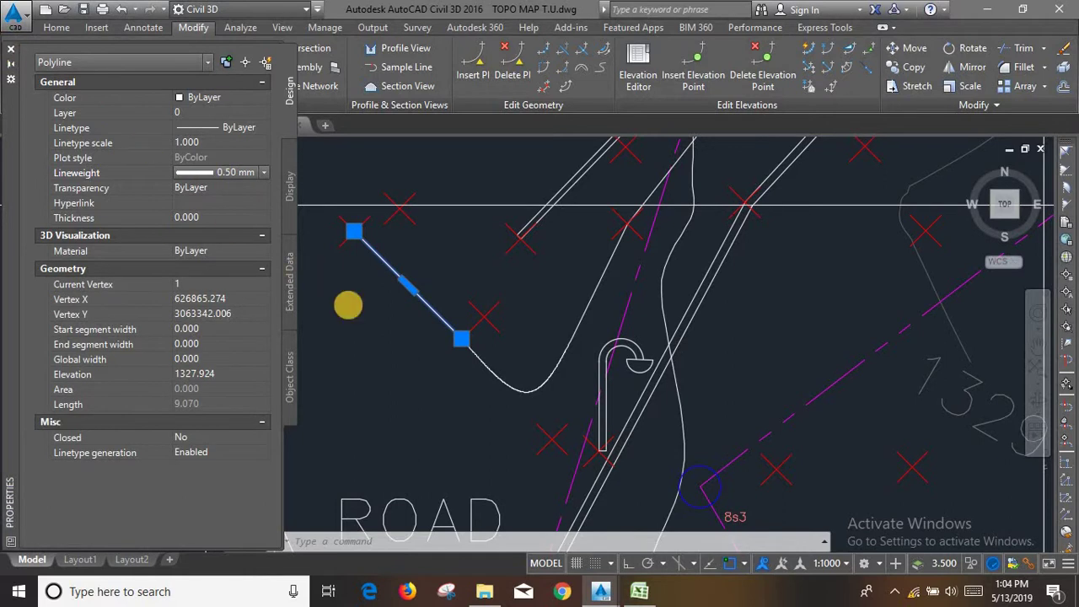
left_click(80, 559)
type("p")
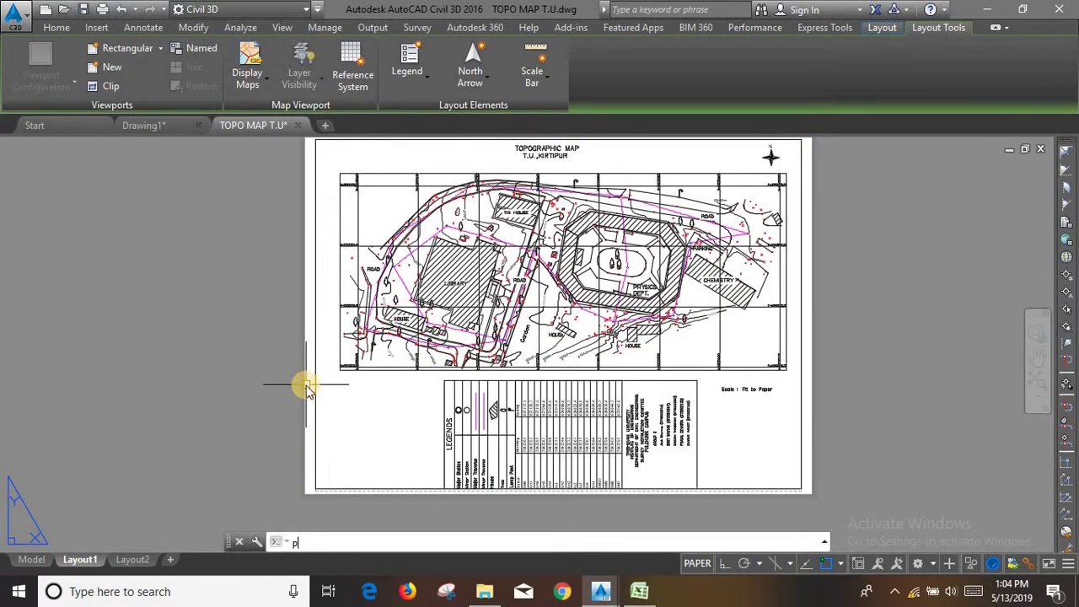
type("PRE")
left_click(307, 386)
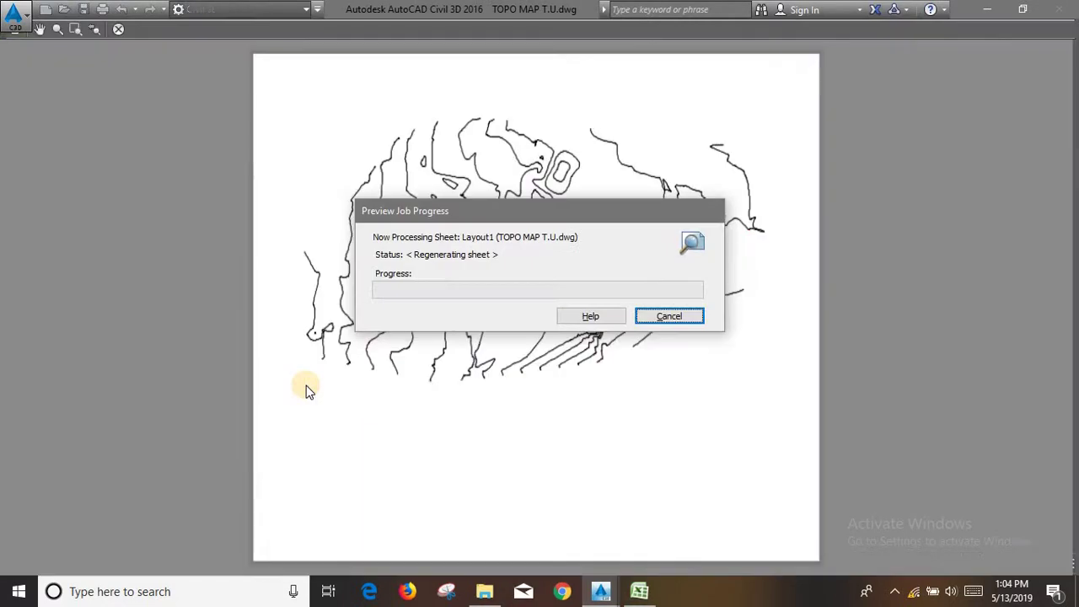
scroll(333, 232, "up", 3)
scroll(329, 234, "up", 2)
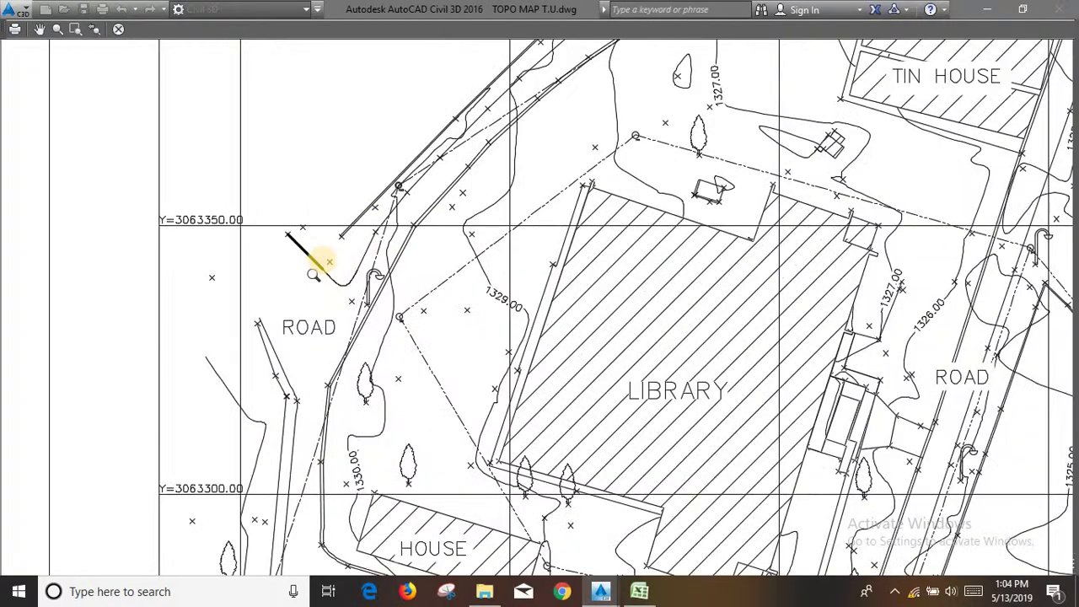
scroll(311, 259, "up", 3)
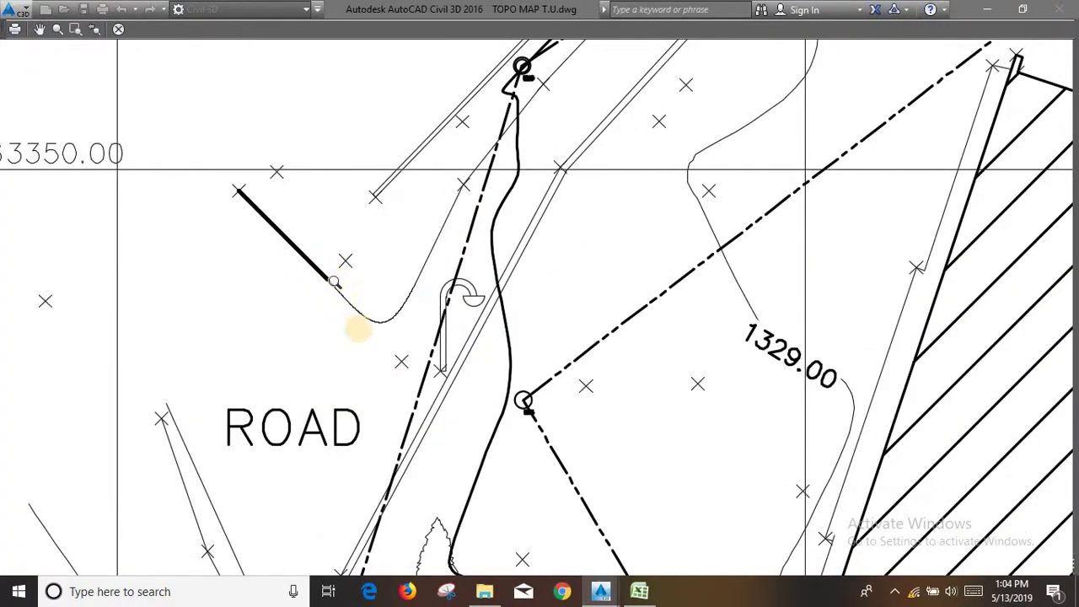
scroll(322, 259, "down", 3)
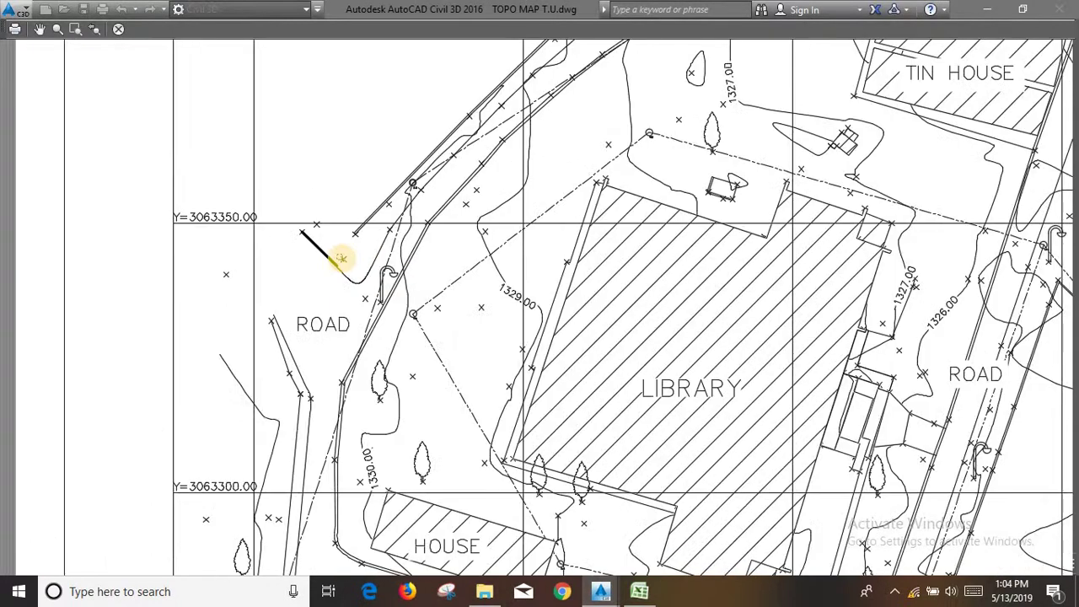
scroll(341, 258, "down", 2)
scroll(341, 250, "down", 2)
scroll(337, 253, "down", 2)
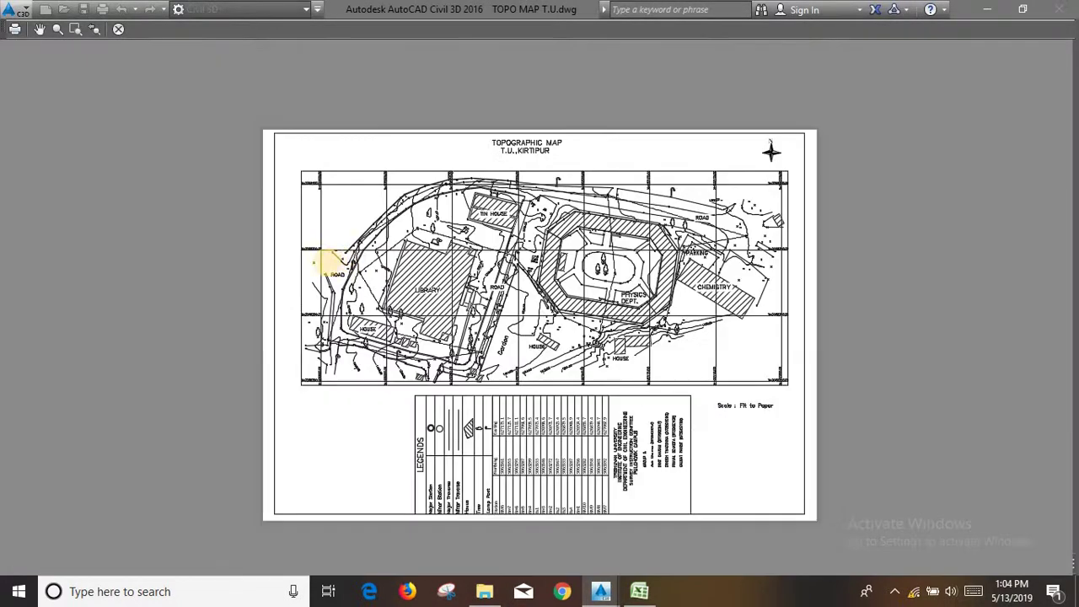
scroll(332, 260, "up", 8)
scroll(365, 291, "down", 2)
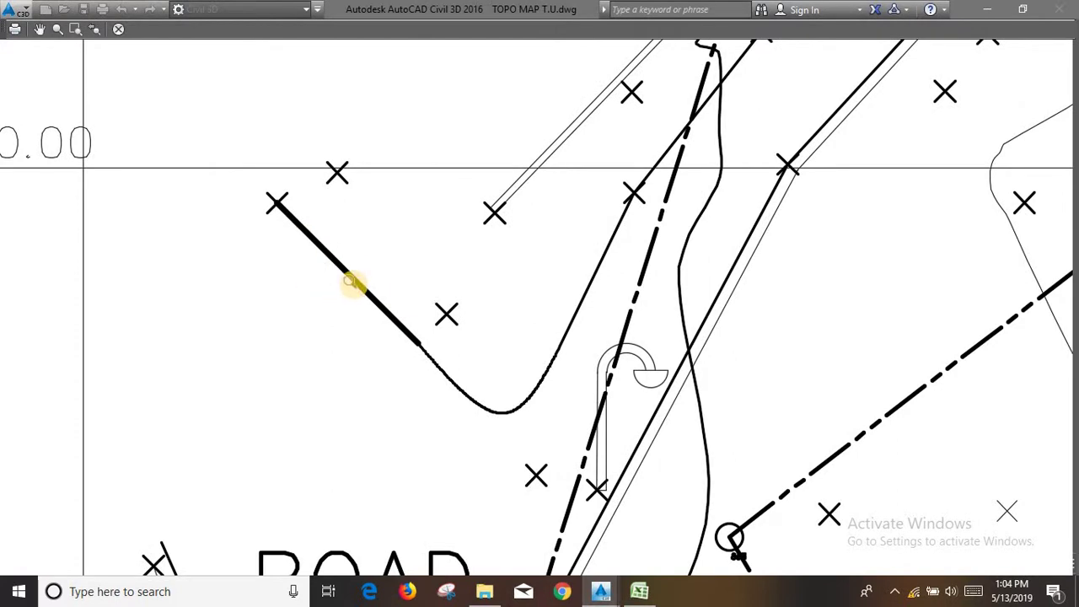
scroll(353, 282, "down", 5)
key("Escape")
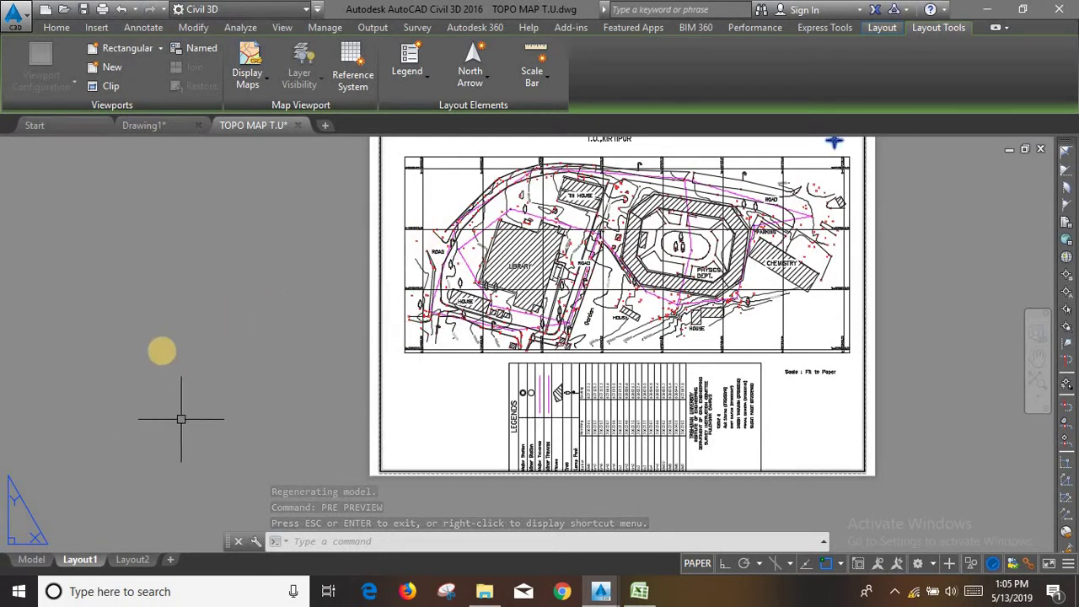
scroll(172, 365, "down", 2)
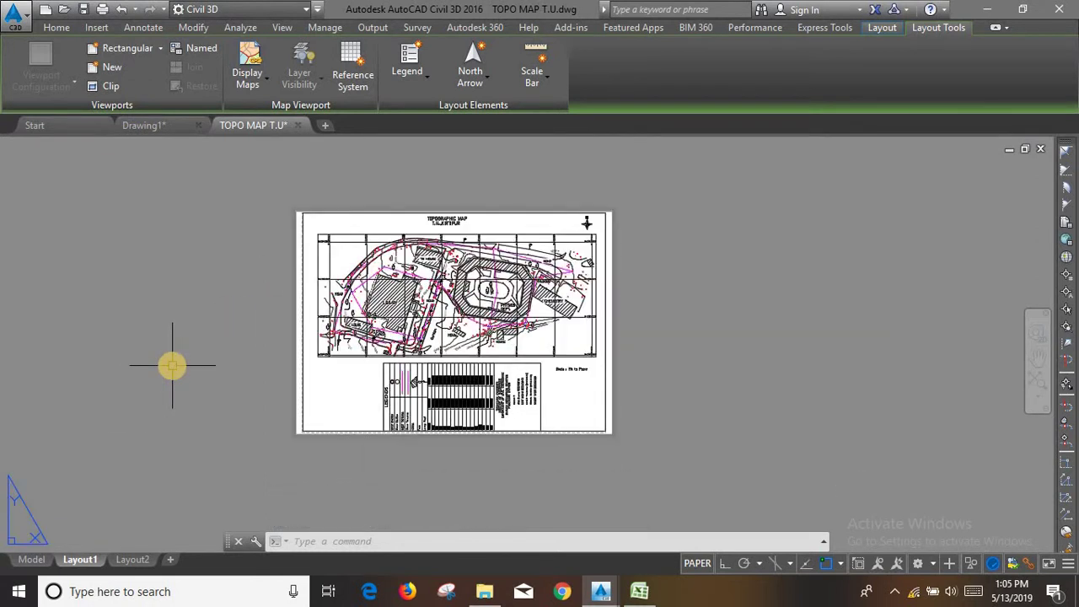
- Plot Layout1 to TOPO MAP T.U-Layout1.pdf on the Desktop, then minimize the windows
left_click(101, 10)
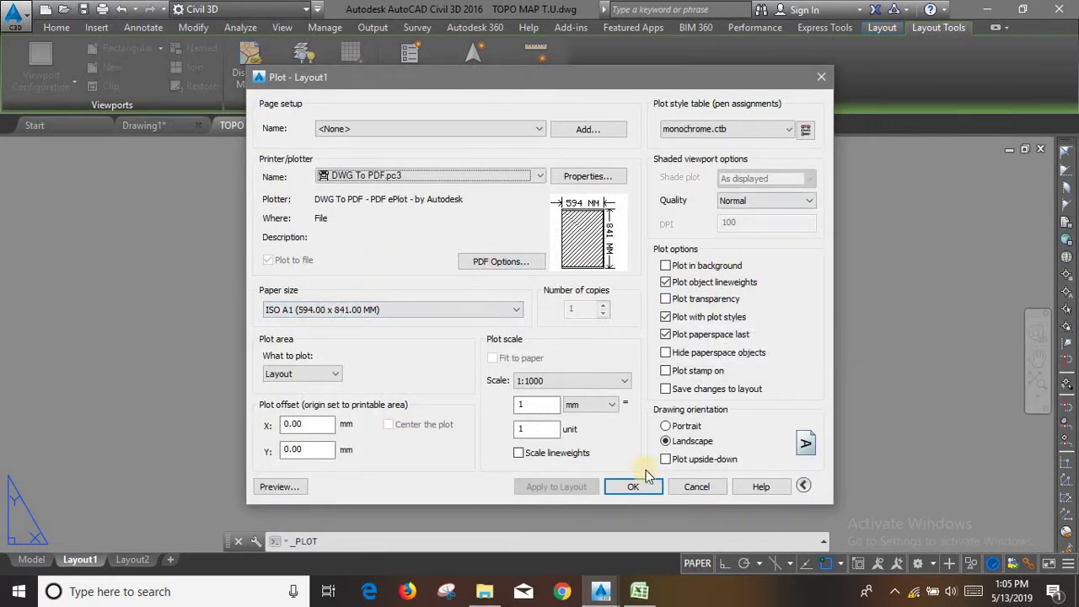
left_click(637, 488)
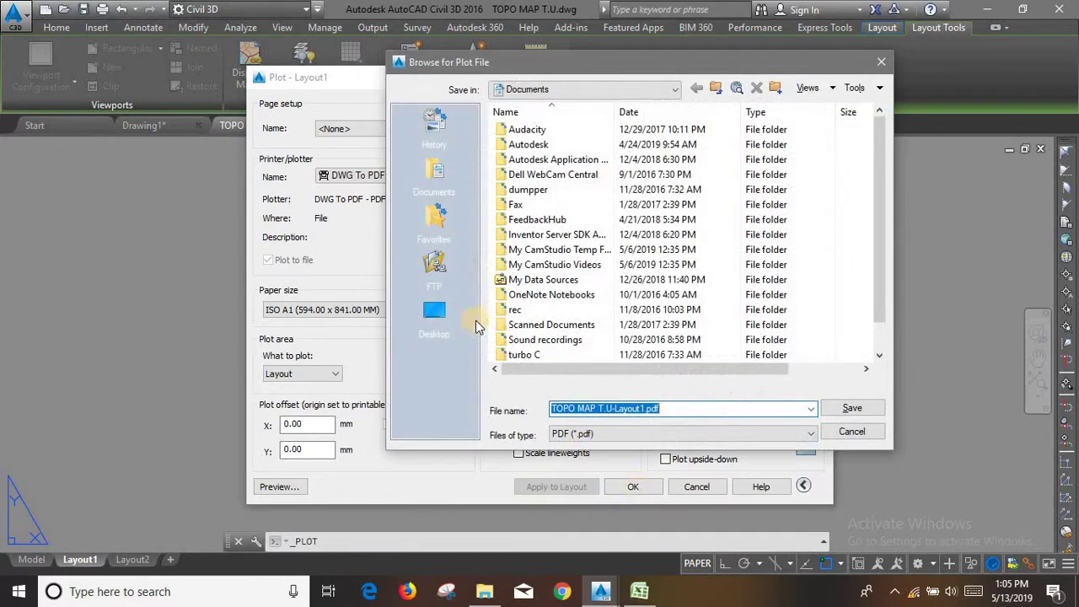
left_click(435, 316)
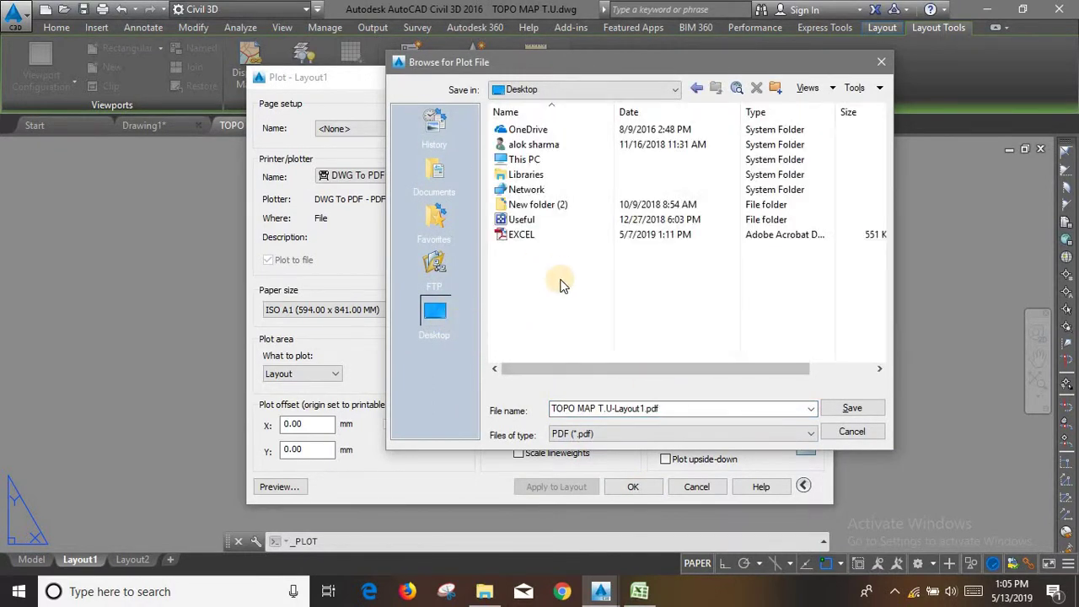
left_click(853, 409)
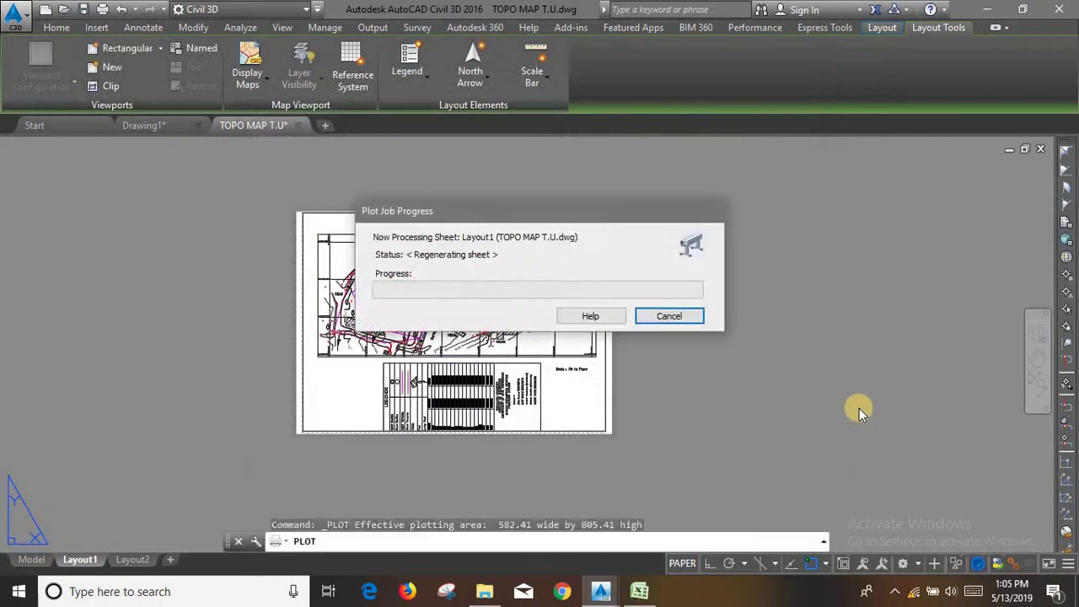
left_click(985, 10)
left_click(983, 10)
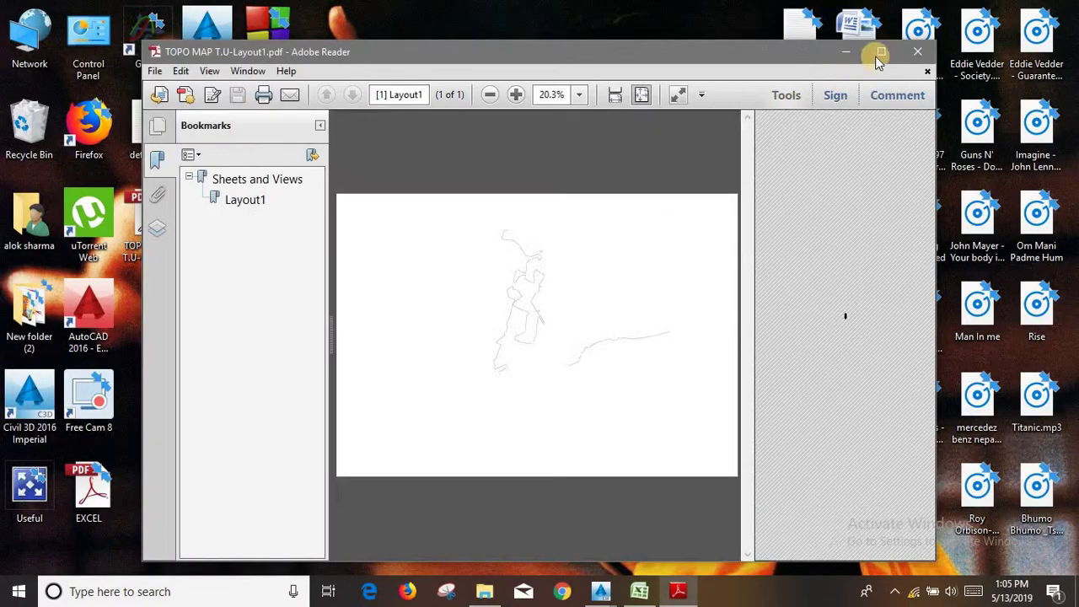
- Maximize Adobe Reader, zoom into the ROAD area to check the thick line, then close Reader
left_click(880, 56)
scroll(445, 301, "up", 2, "ctrl")
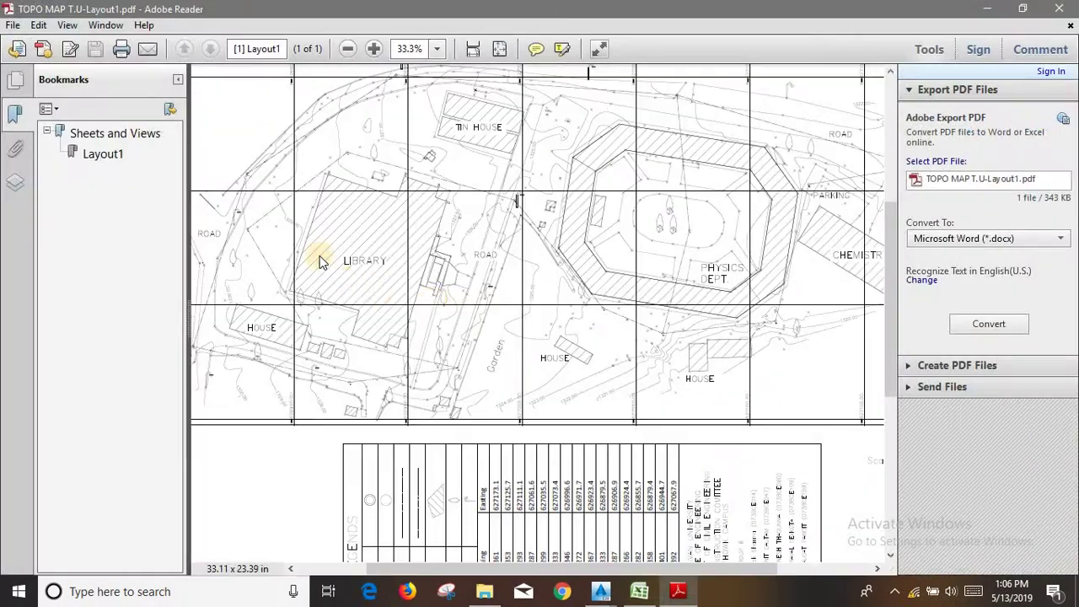
scroll(338, 255, "up", 3, "ctrl")
scroll(649, 245, "down", 1, "ctrl")
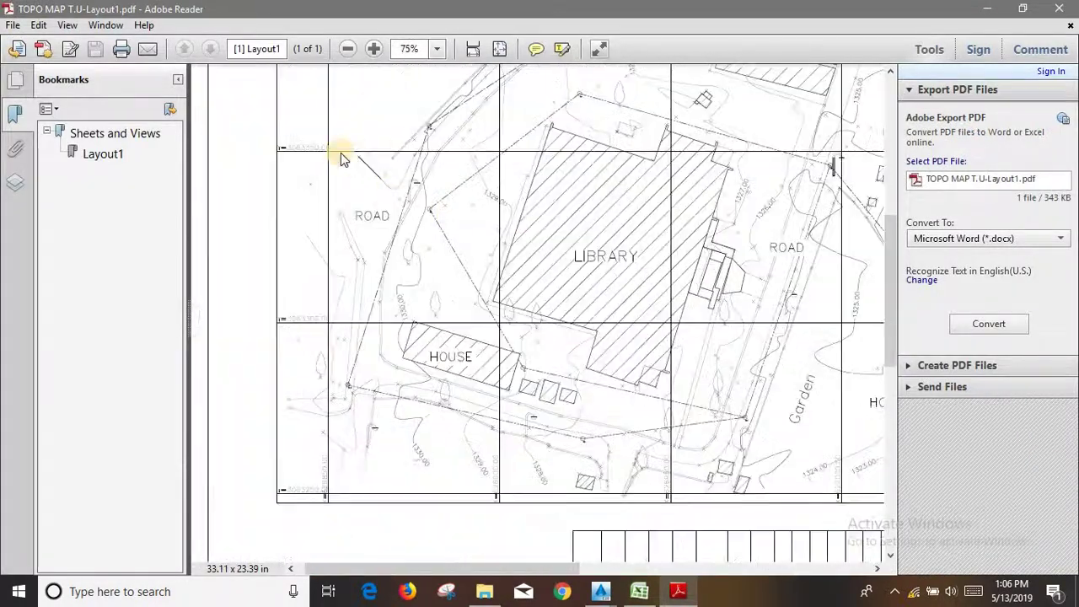
scroll(339, 152, "up", 3, "ctrl")
scroll(405, 169, "up", 2, "ctrl")
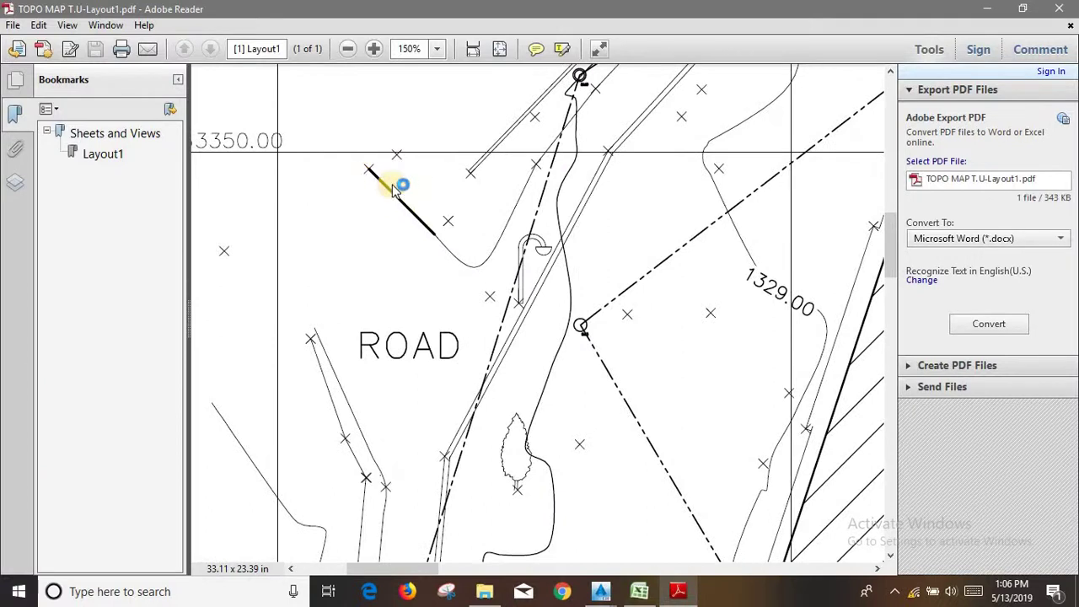
scroll(365, 206, "down", 1, "ctrl")
scroll(506, 261, "down", 1, "ctrl")
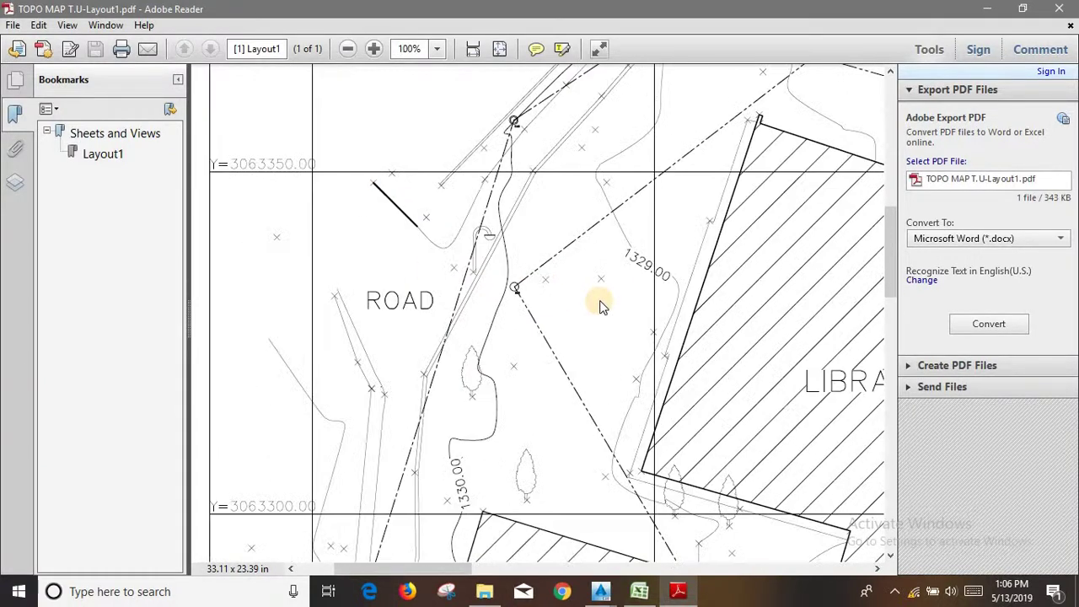
scroll(599, 304, "up", 4, "ctrl")
scroll(474, 281, "down", 2, "ctrl")
scroll(319, 267, "down", 2, "ctrl")
scroll(319, 266, "up", 2, "ctrl")
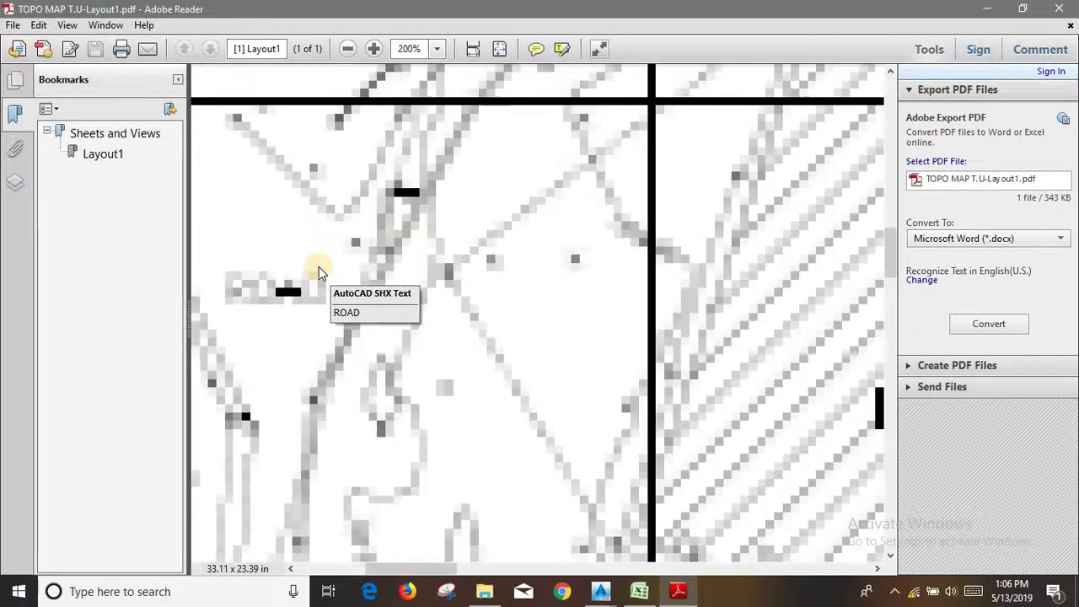
scroll(552, 289, "down", 3, "ctrl")
scroll(444, 271, "down", 2, "ctrl")
scroll(445, 274, "down", 2, "ctrl")
scroll(455, 274, "down", 2, "ctrl")
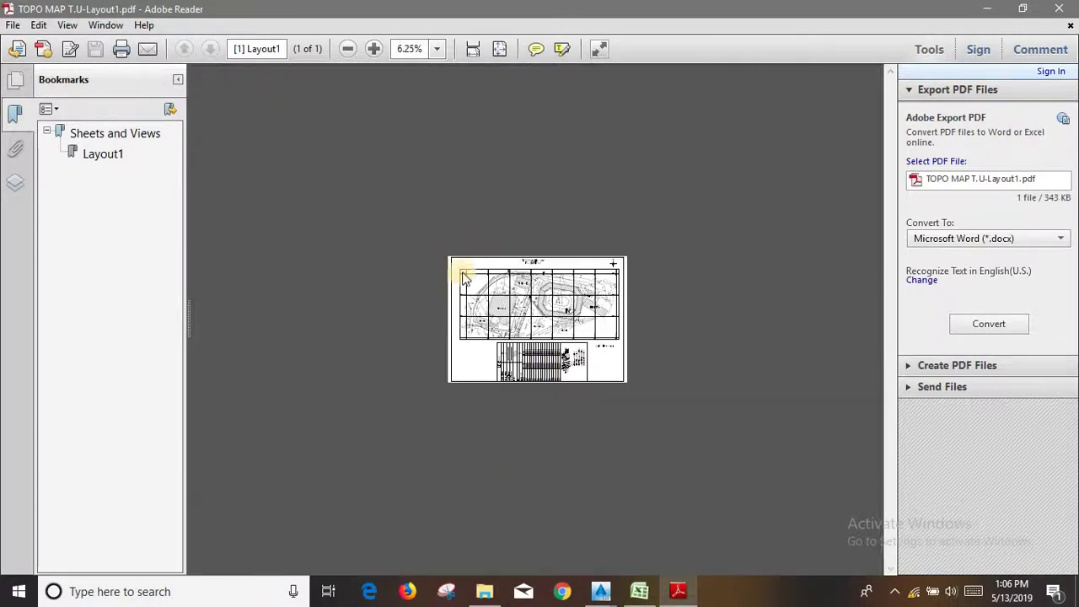
scroll(465, 289, "up", 2, "ctrl")
scroll(466, 290, "up", 3, "ctrl")
scroll(523, 267, "down", 1)
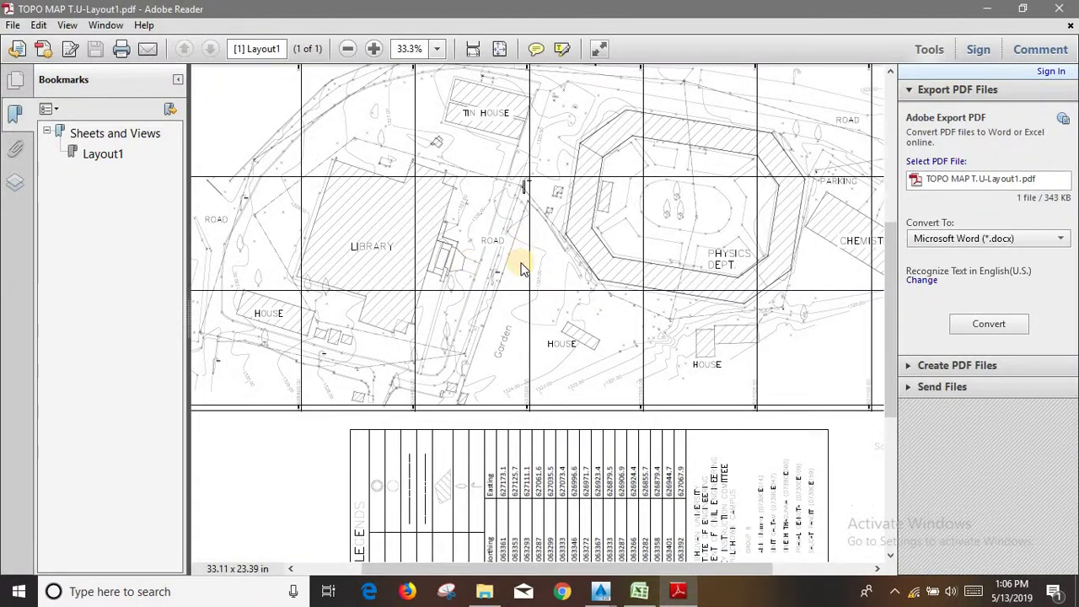
scroll(354, 194, "up", 1)
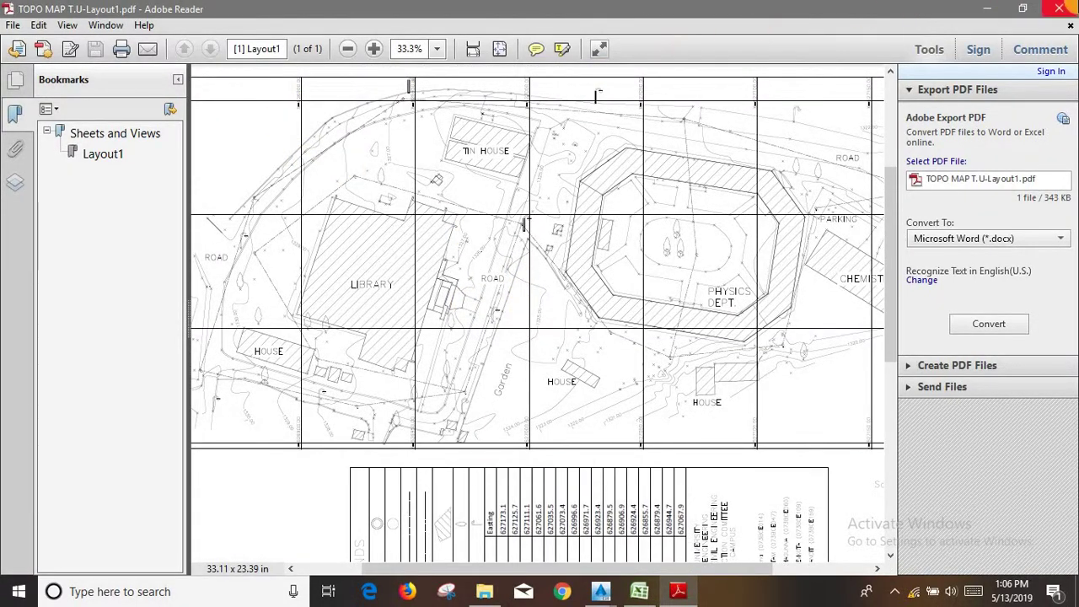
left_click(1072, 10)
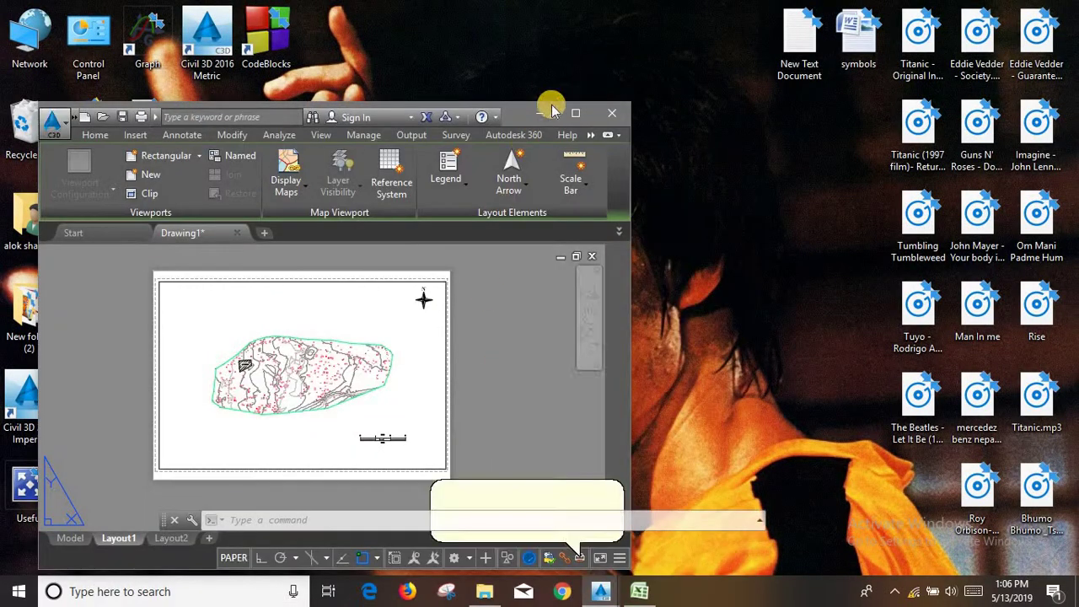
- Maximize the Civil 3D window to show Drawing1's Layout1 sheet
double_click(554, 106)
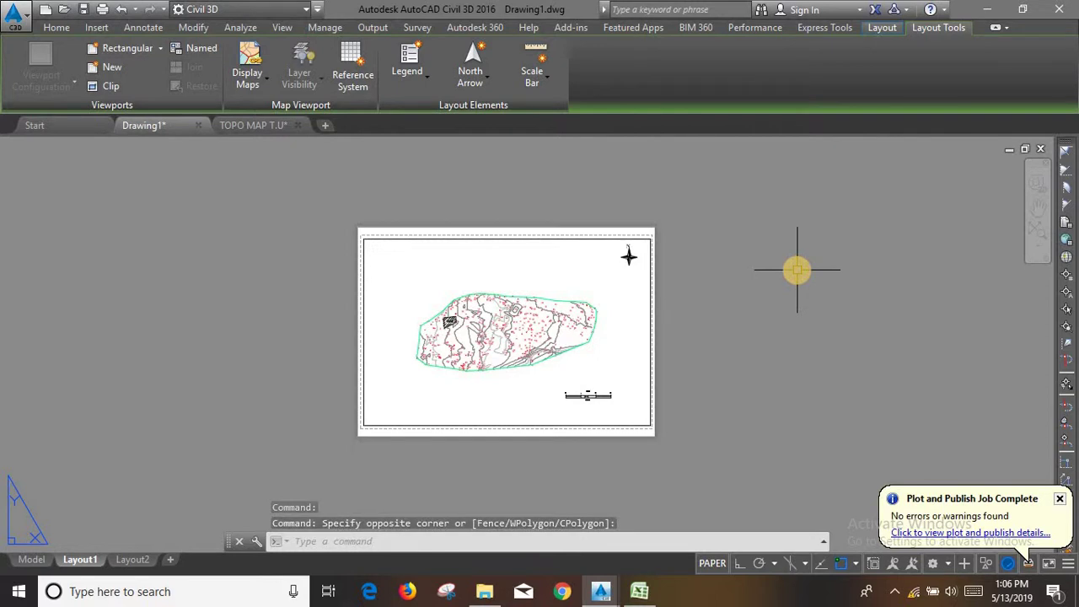